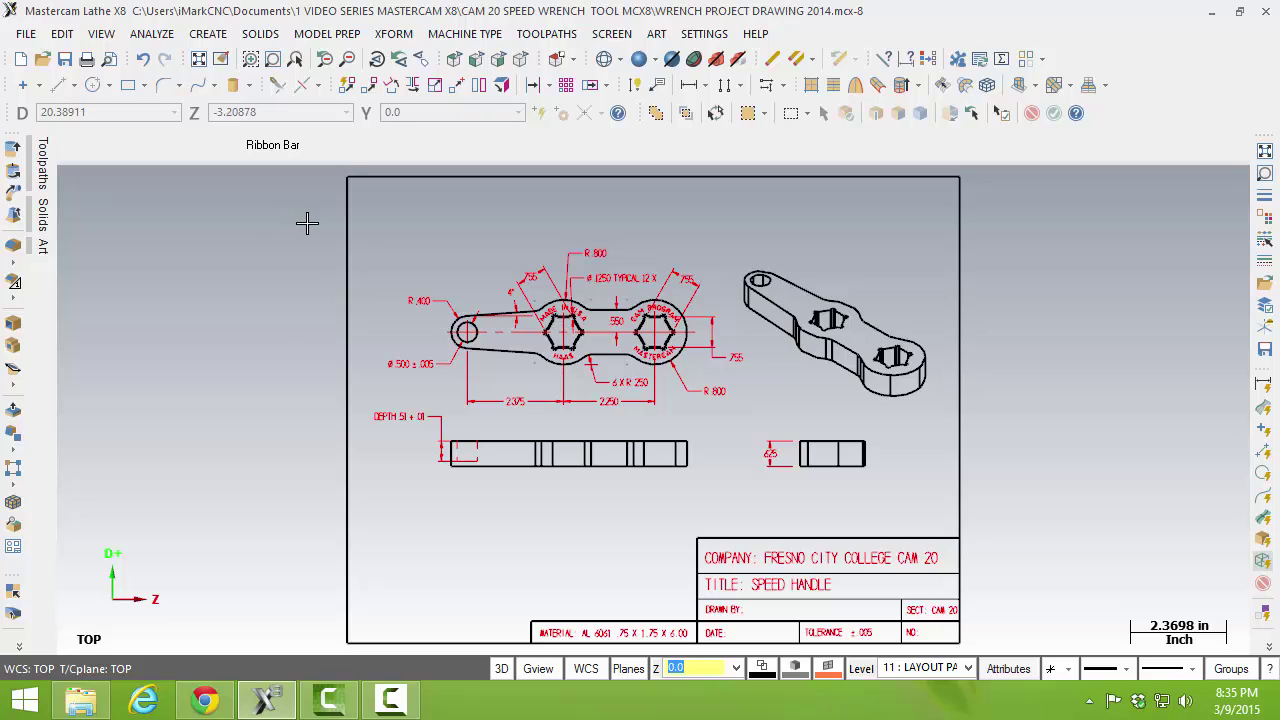
Step: Zoom-window in on the wrench drawing views
{"action": "key", "text": "F1"}
{"action": "left_click", "coordinate": [306, 222]}
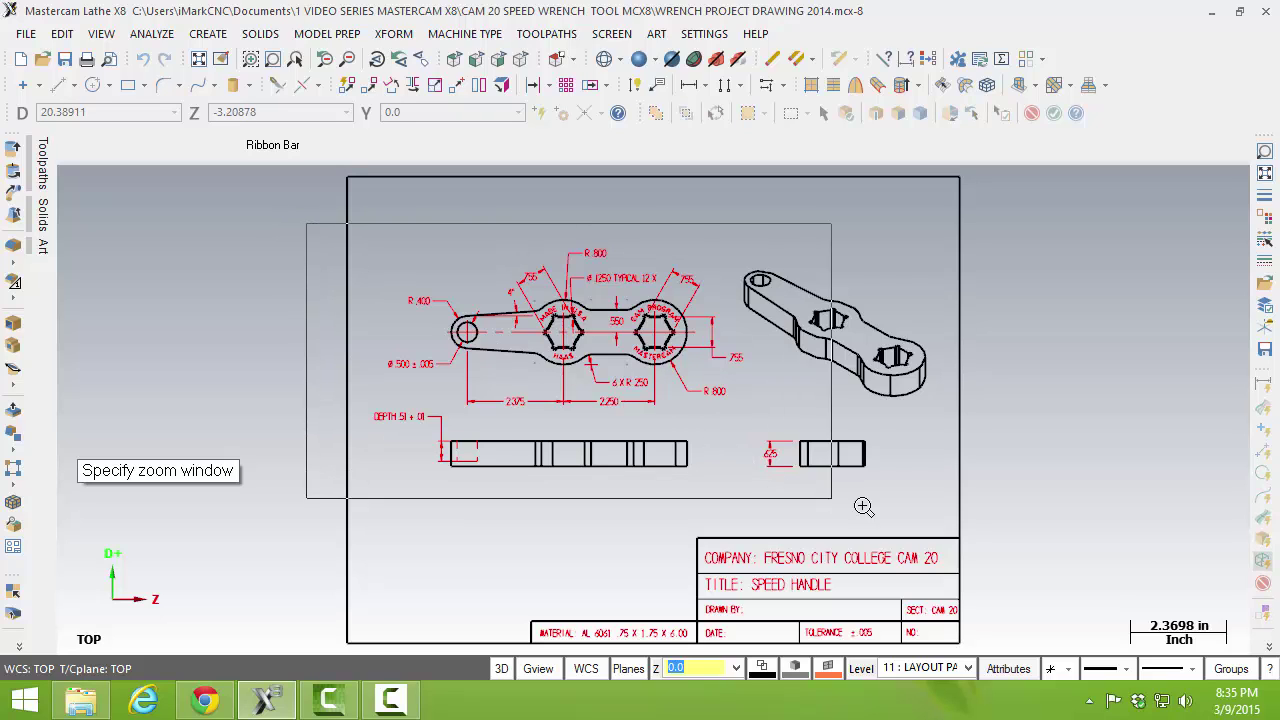
{"action": "left_click", "coordinate": [908, 508]}
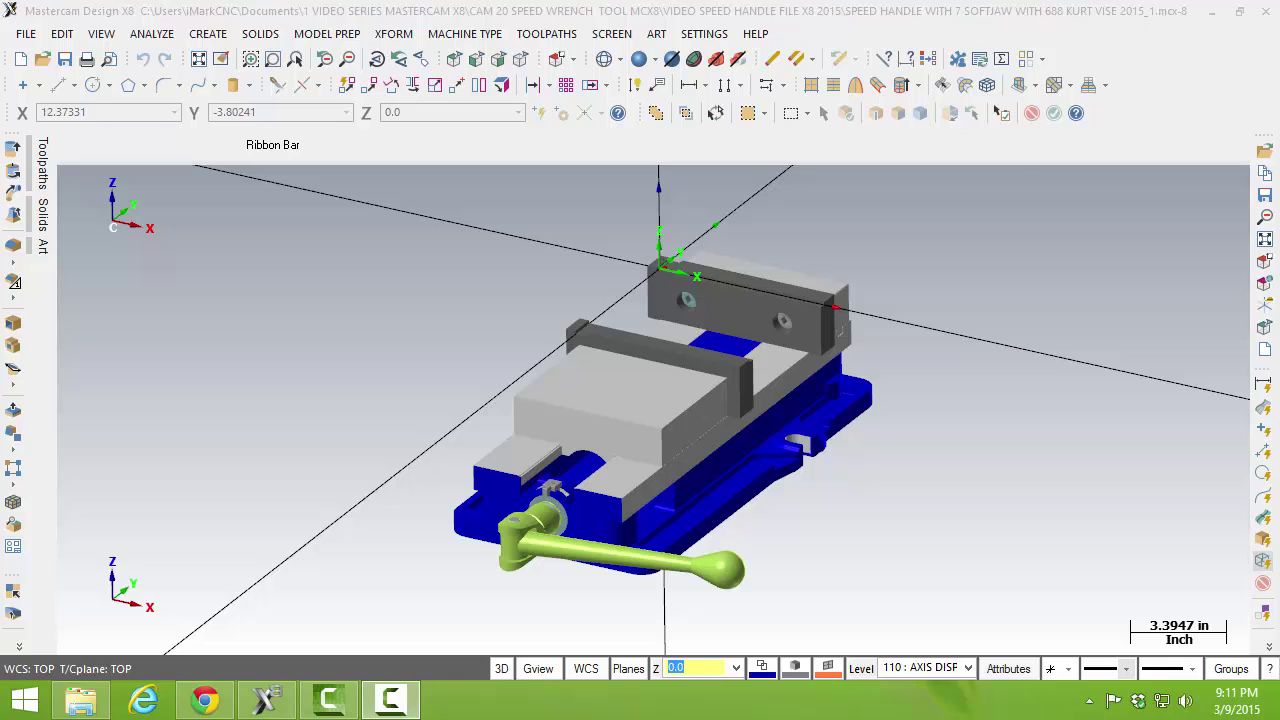
Step: Merge WRENCH PROJECT DESIGN STUDENT TEMPLATE_1 into the vise file and accept it in place
{"action": "left_click", "coordinate": [30, 34]}
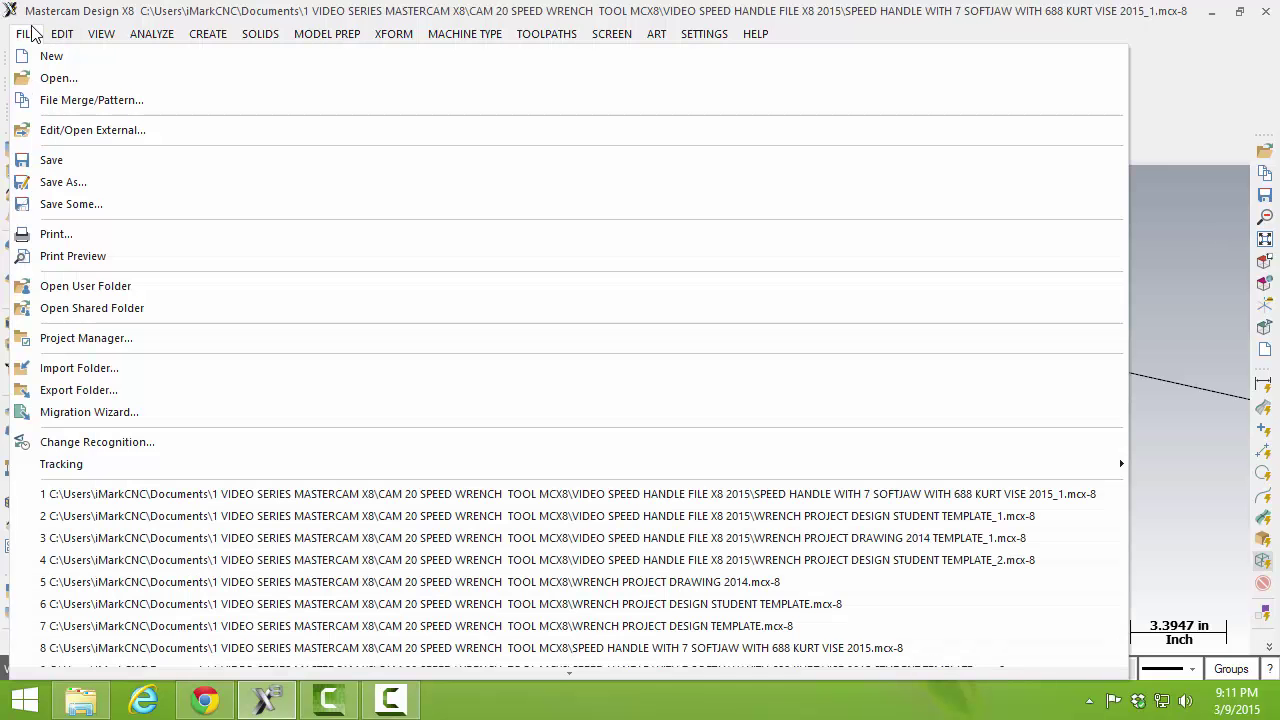
{"action": "left_click", "coordinate": [60, 101]}
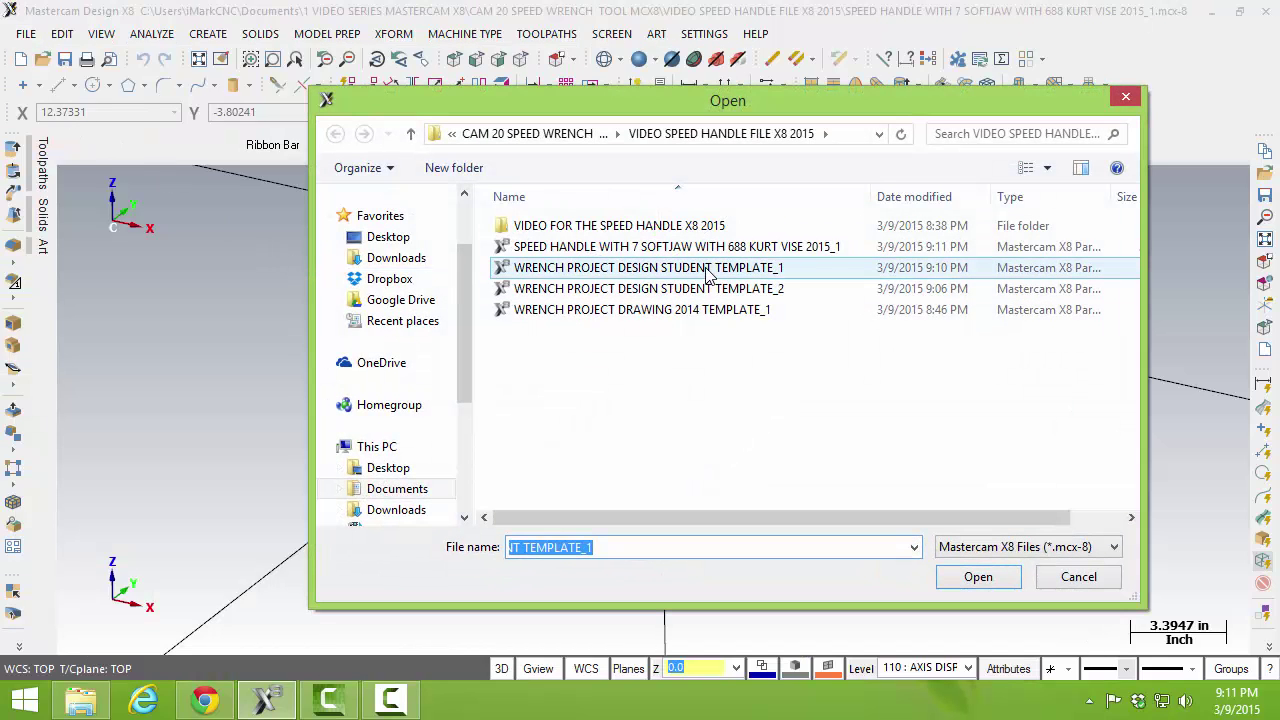
{"action": "left_click", "coordinate": [706, 270]}
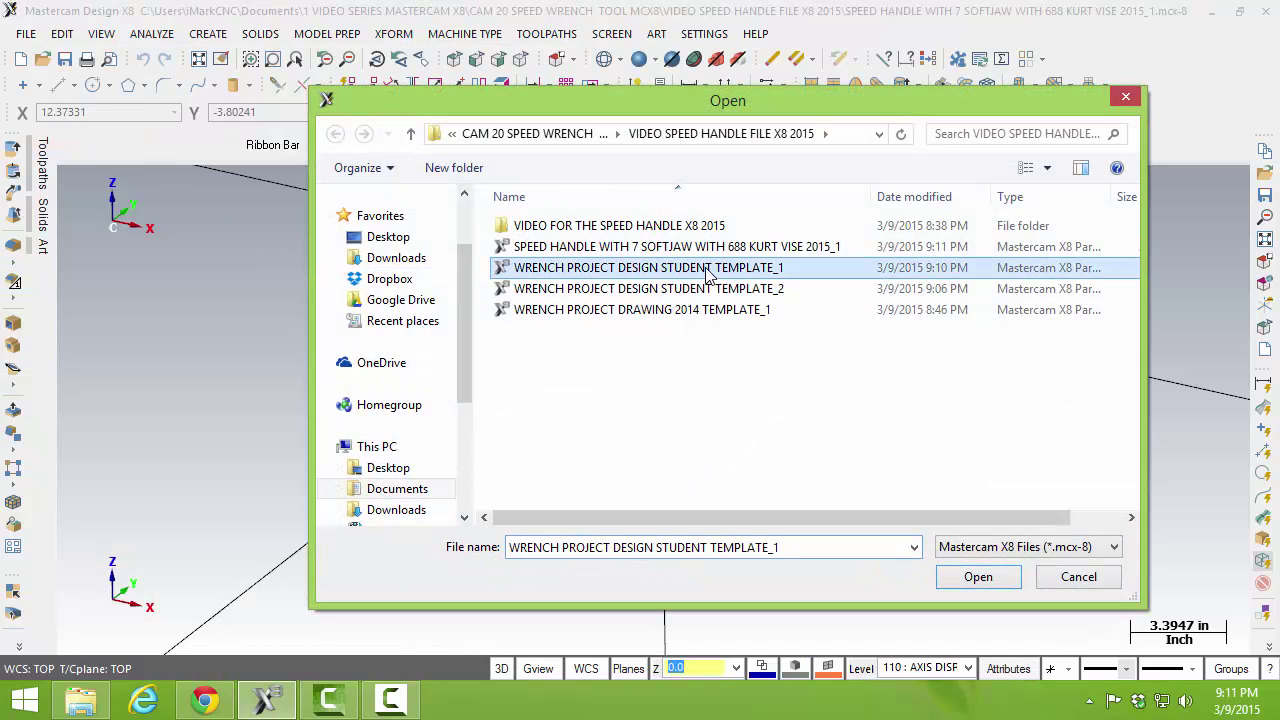
{"action": "left_click", "coordinate": [979, 578]}
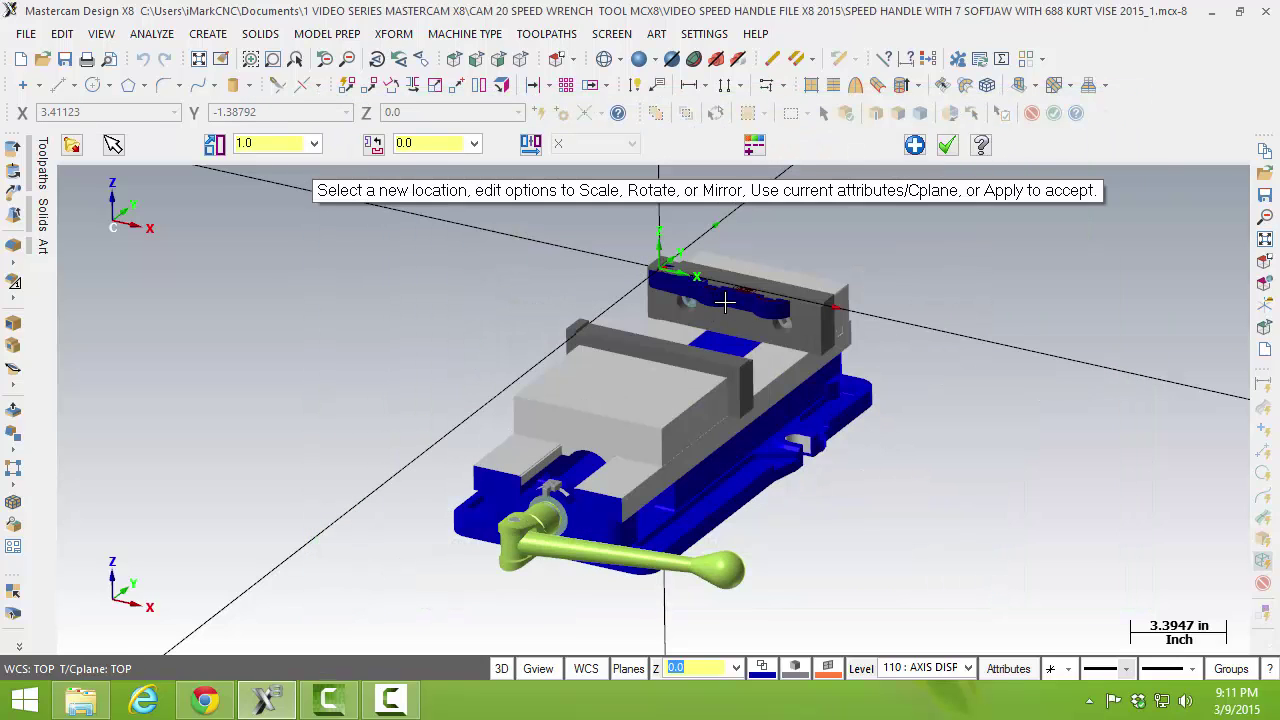
{"action": "left_click", "coordinate": [946, 146]}
{"action": "scroll", "coordinate": [665, 265], "scroll_direction": "up", "scroll_amount": 3}
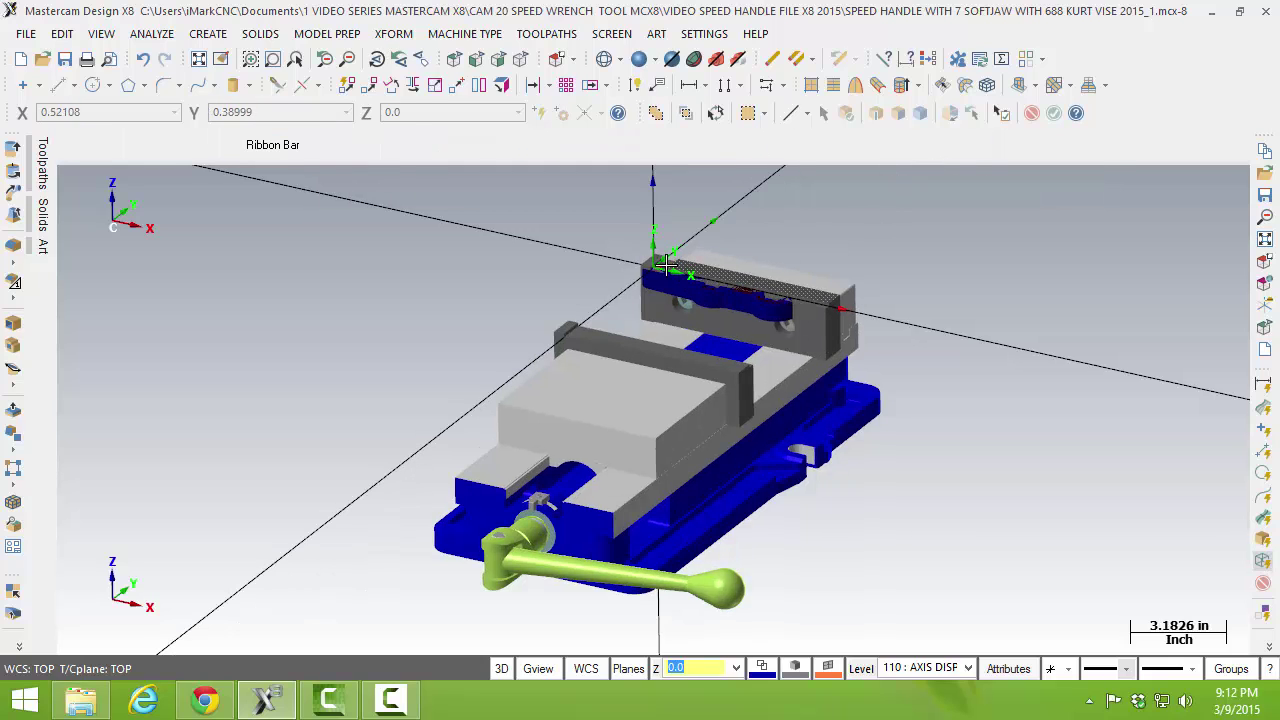
{"action": "scroll", "coordinate": [665, 265], "scroll_direction": "up", "scroll_amount": 2}
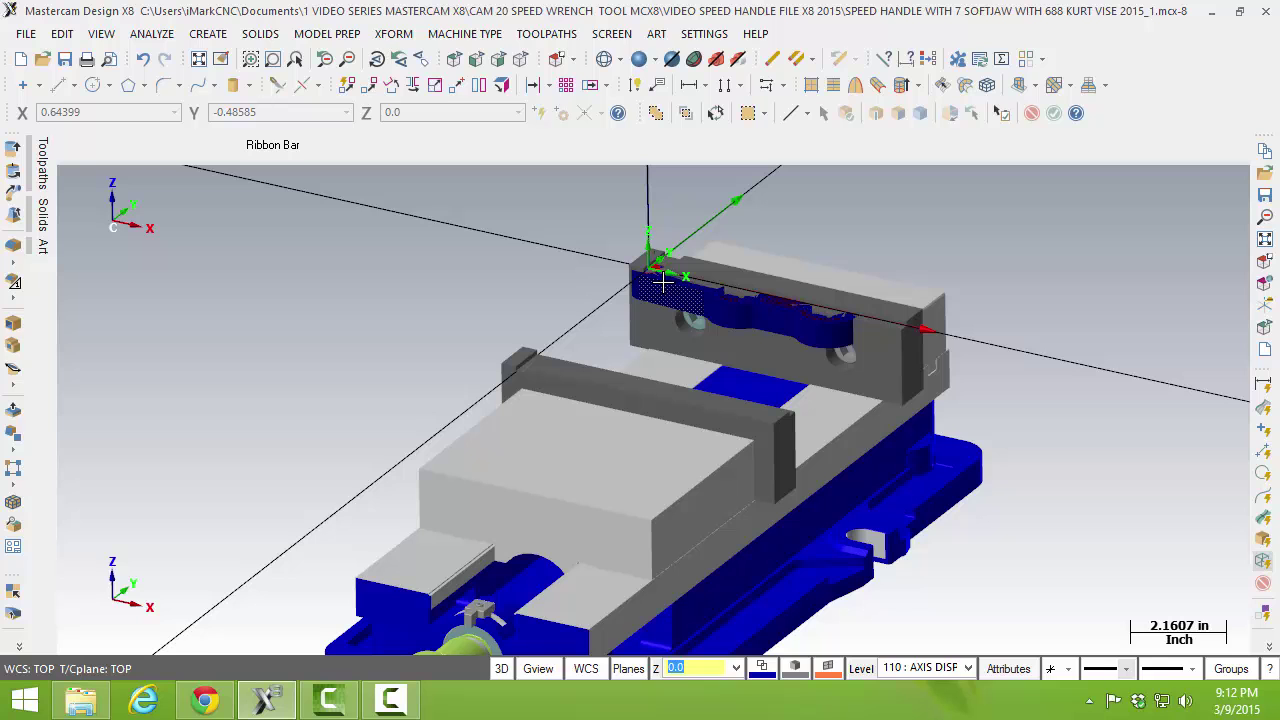
Step: Make level 1 SPEED HANDLE DESIGN the main level and turn all other levels off
{"action": "left_click", "coordinate": [862, 669]}
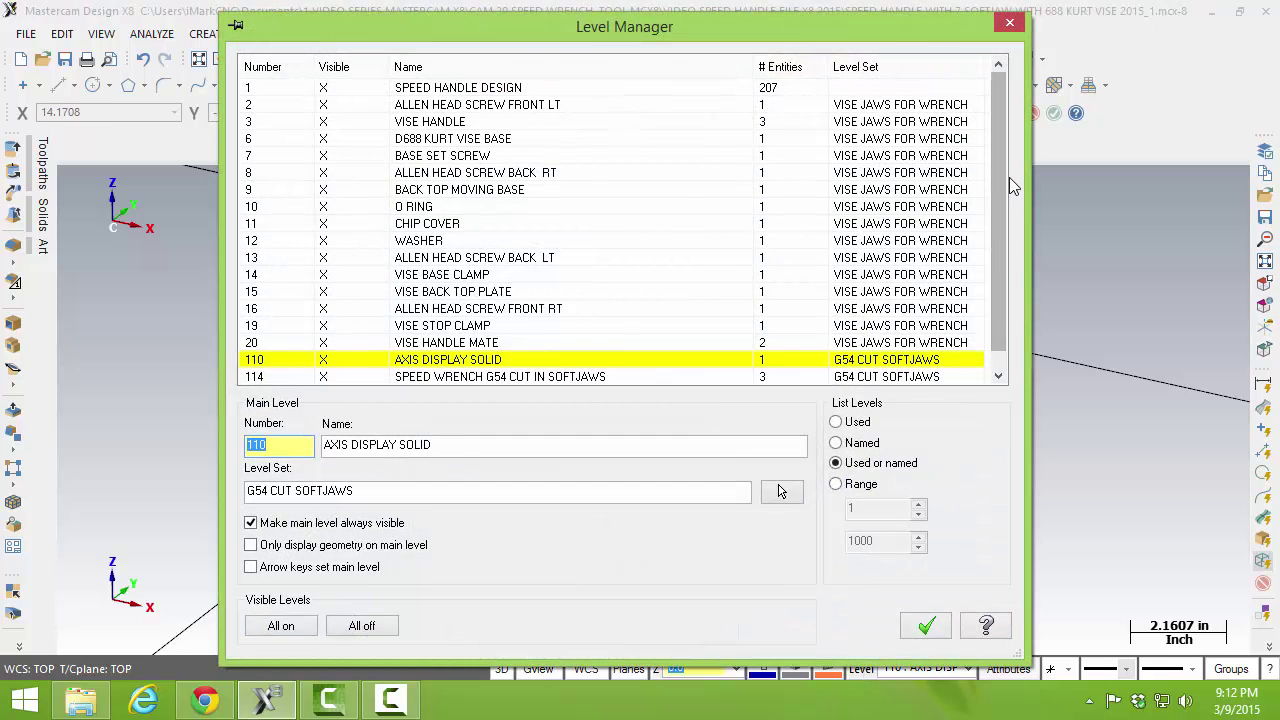
{"action": "left_click", "coordinate": [278, 95]}
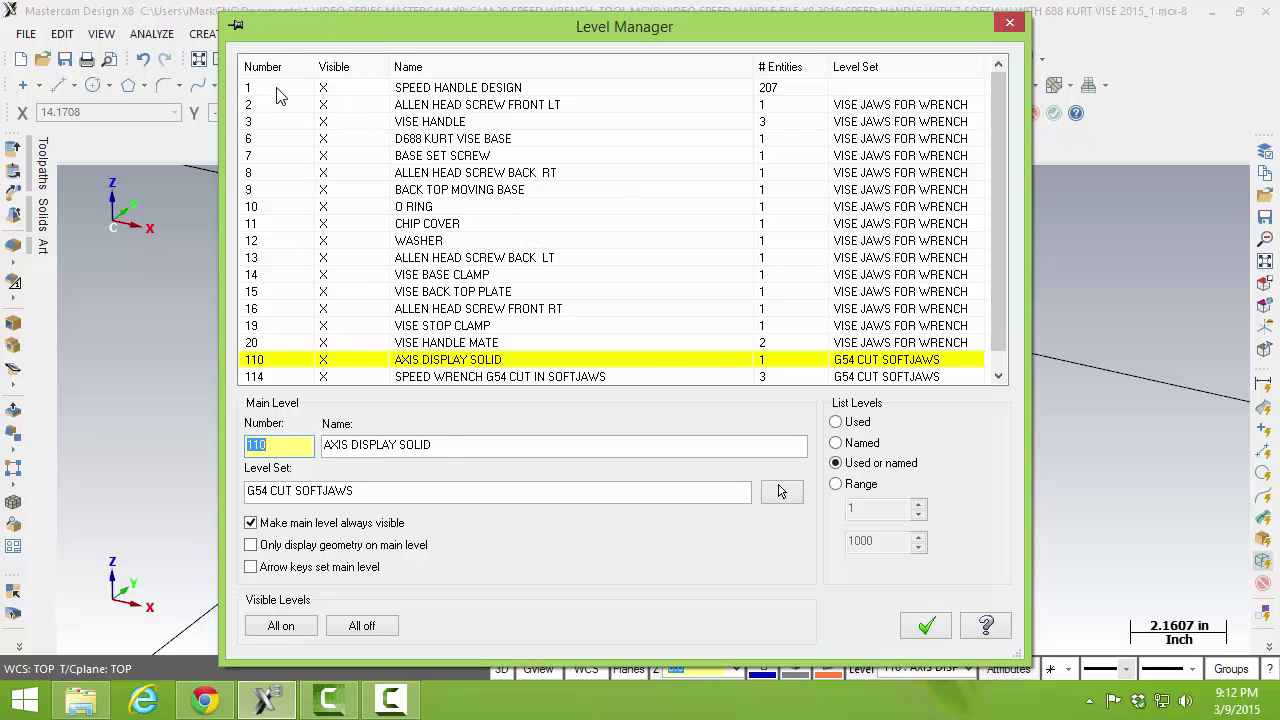
{"action": "left_click", "coordinate": [278, 95]}
{"action": "left_click", "coordinate": [366, 625]}
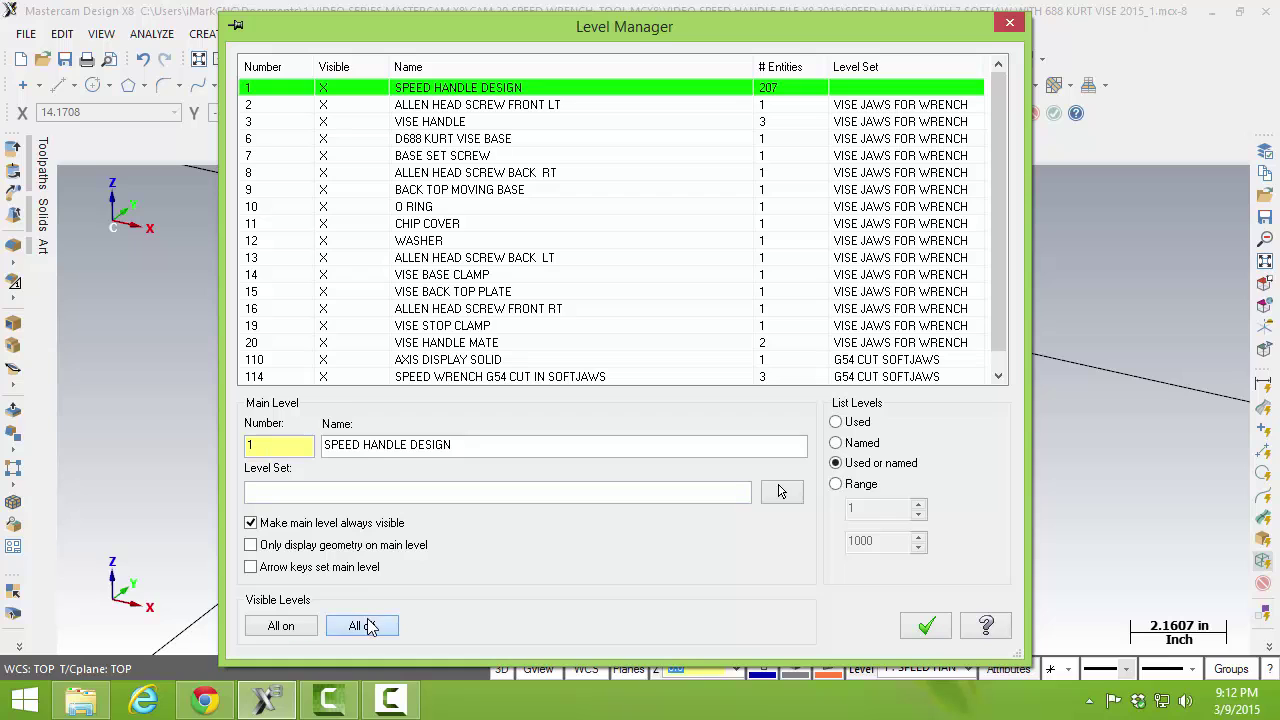
{"action": "left_click", "coordinate": [926, 626]}
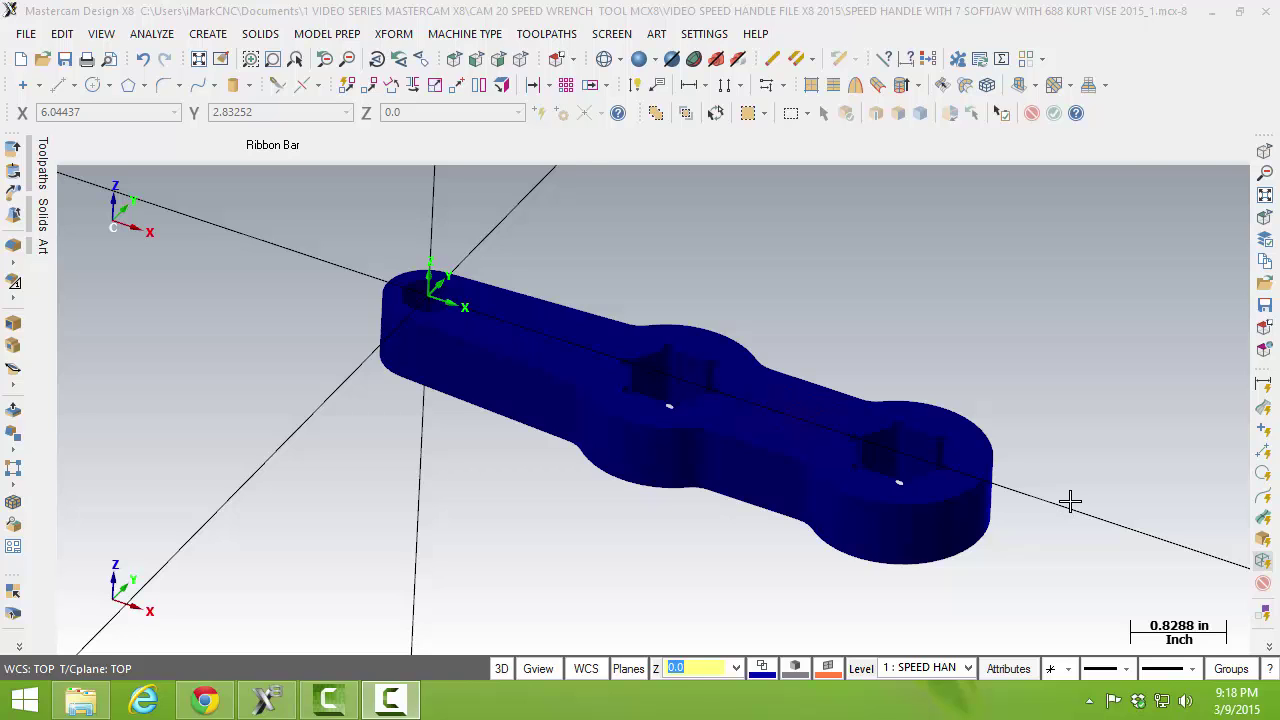
{"action": "scroll", "coordinate": [1070, 500], "scroll_direction": "down", "scroll_amount": 3}
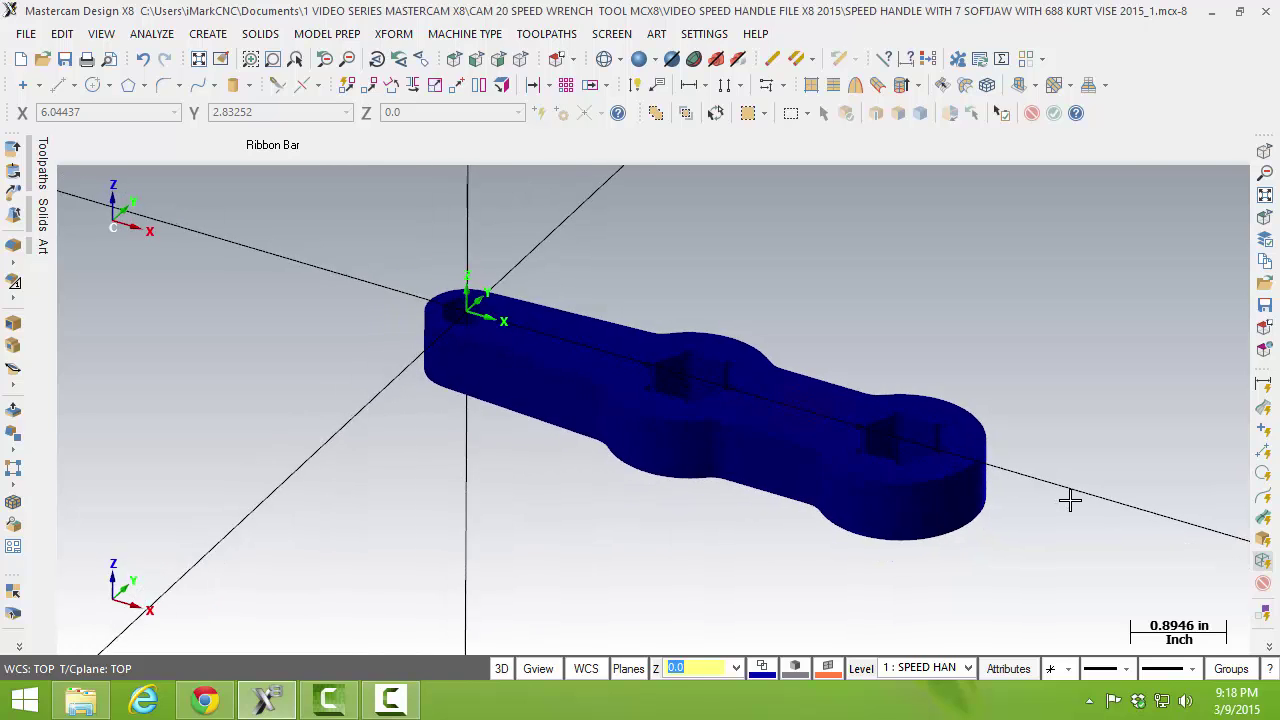
{"action": "scroll", "coordinate": [1070, 500], "scroll_direction": "down", "scroll_amount": 3}
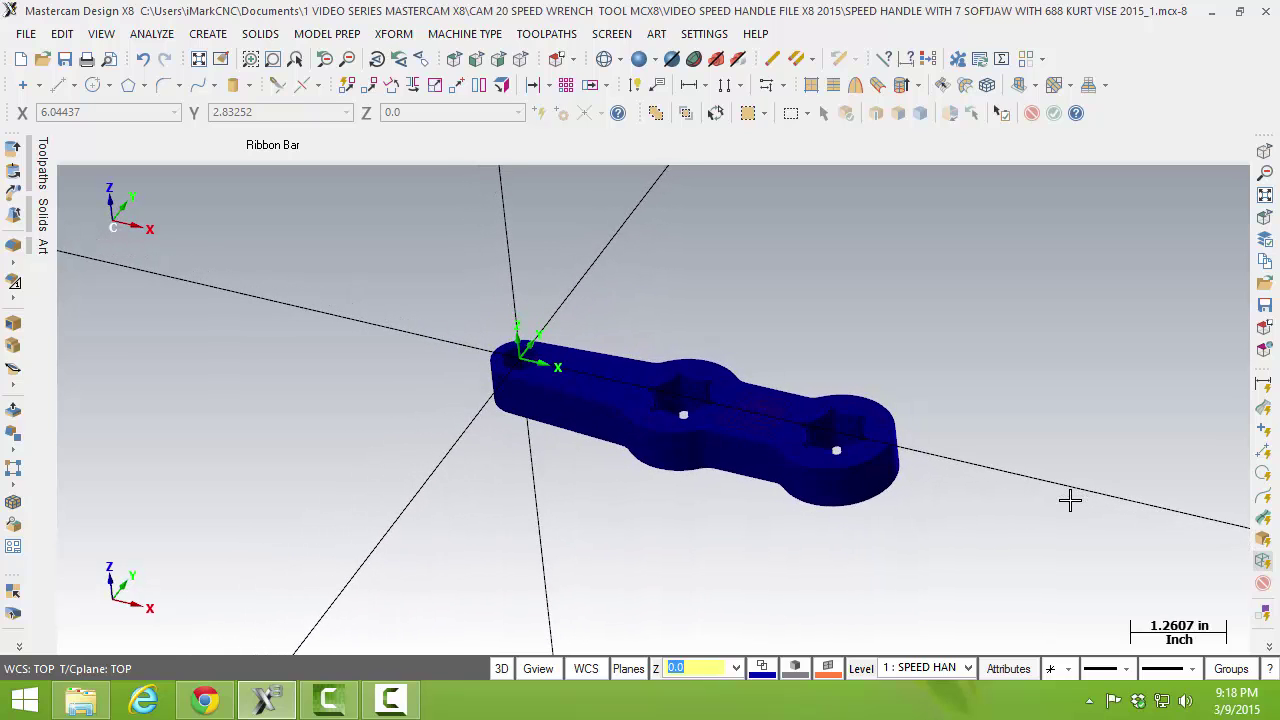
{"action": "scroll", "coordinate": [1070, 500], "scroll_direction": "up", "scroll_amount": 1}
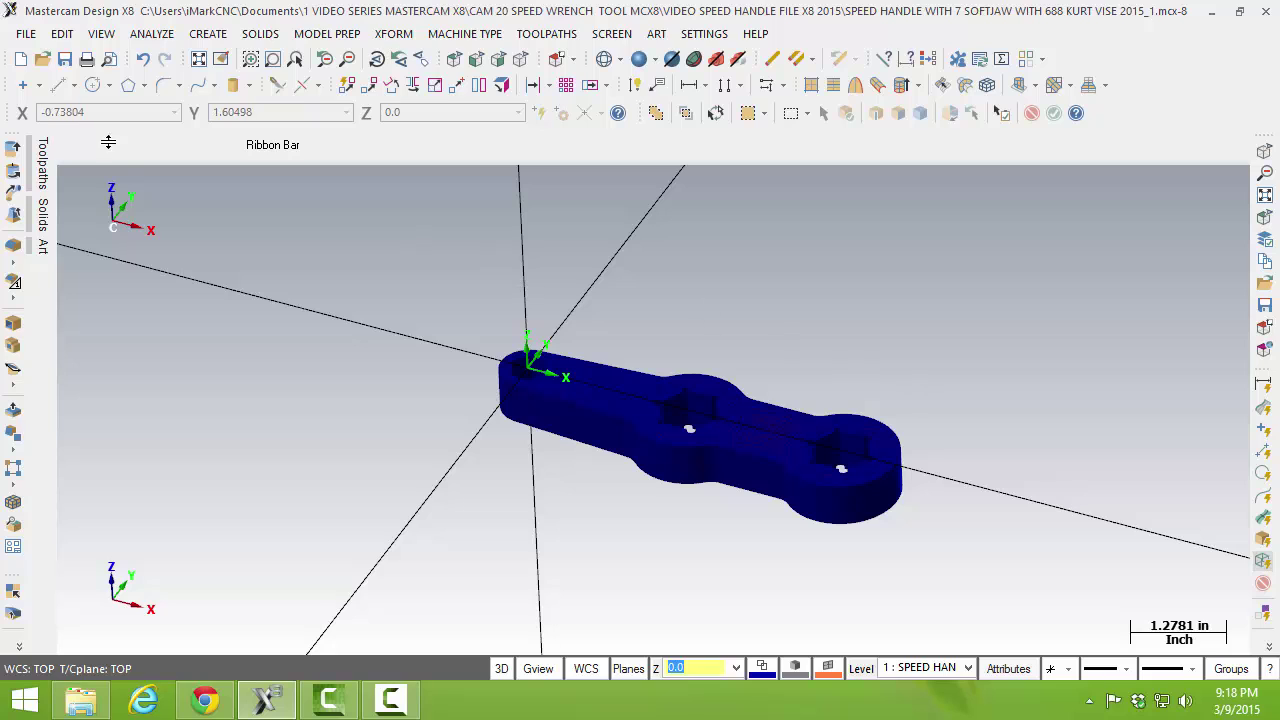
Step: Pin the Toolpaths manager and choose GENERIC HAAS 3X MILL as the mill machine
{"action": "left_click", "coordinate": [45, 165]}
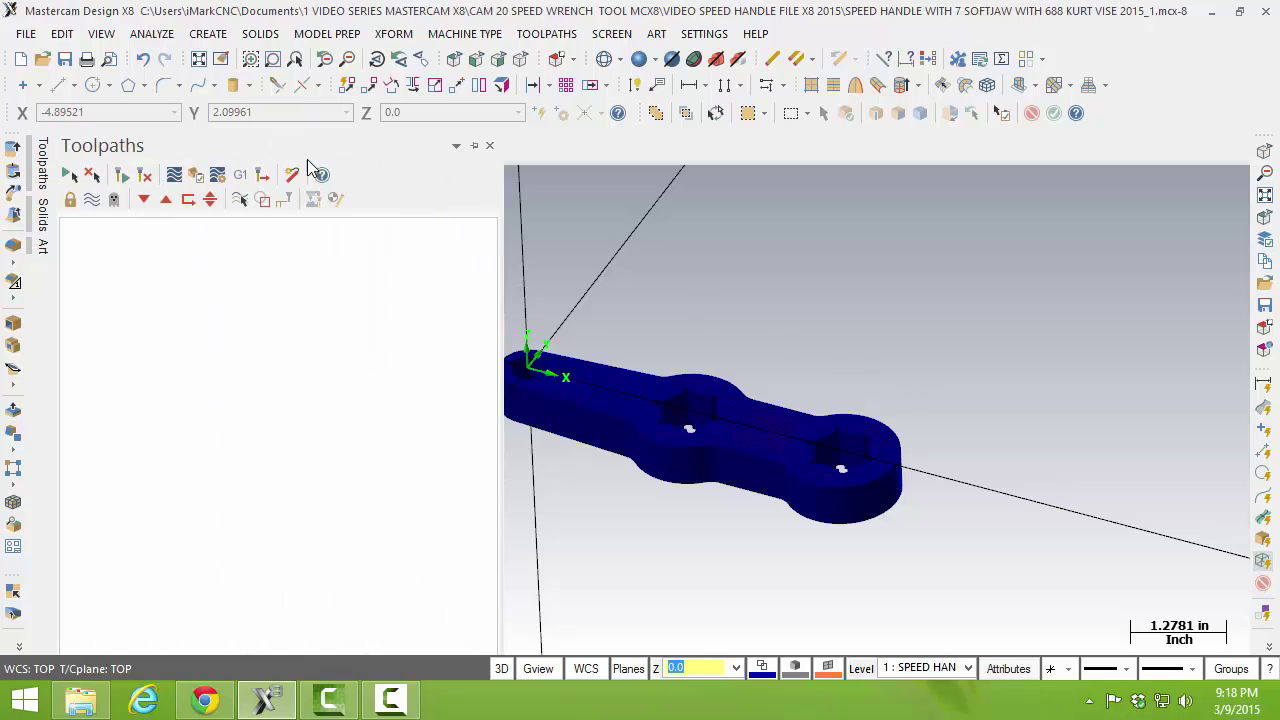
{"action": "left_click", "coordinate": [474, 146]}
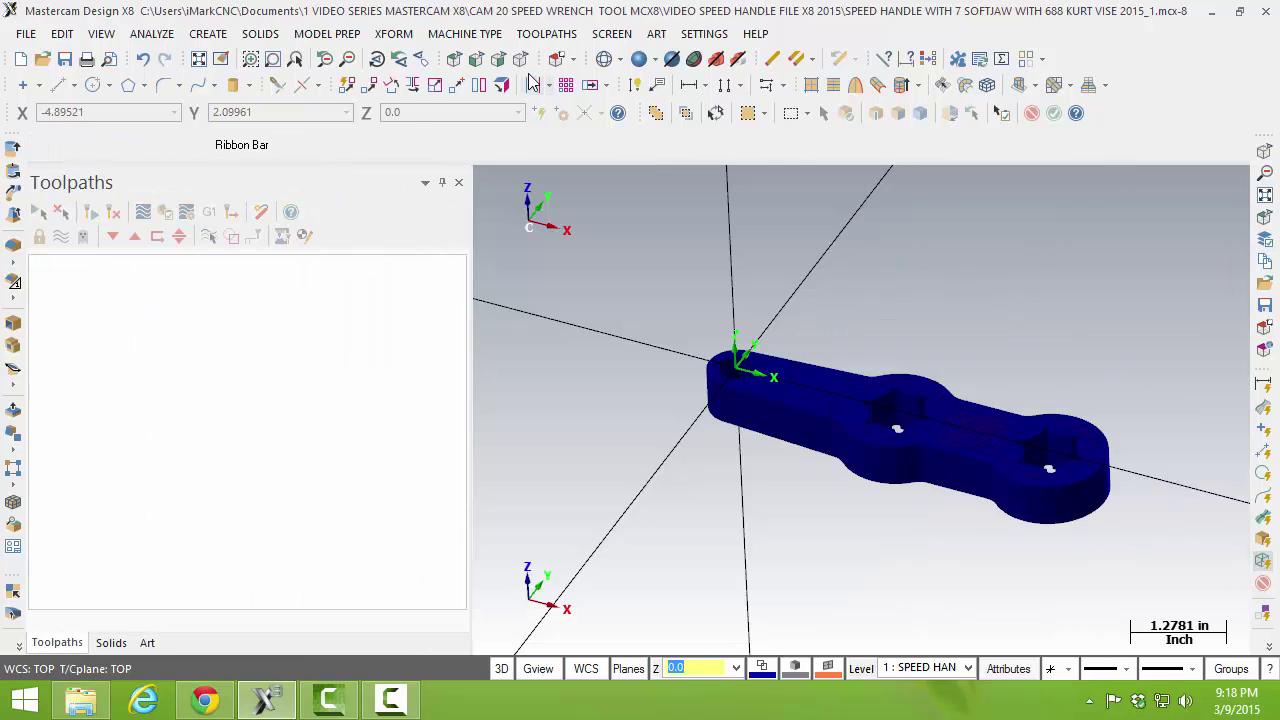
{"action": "left_click", "coordinate": [460, 34]}
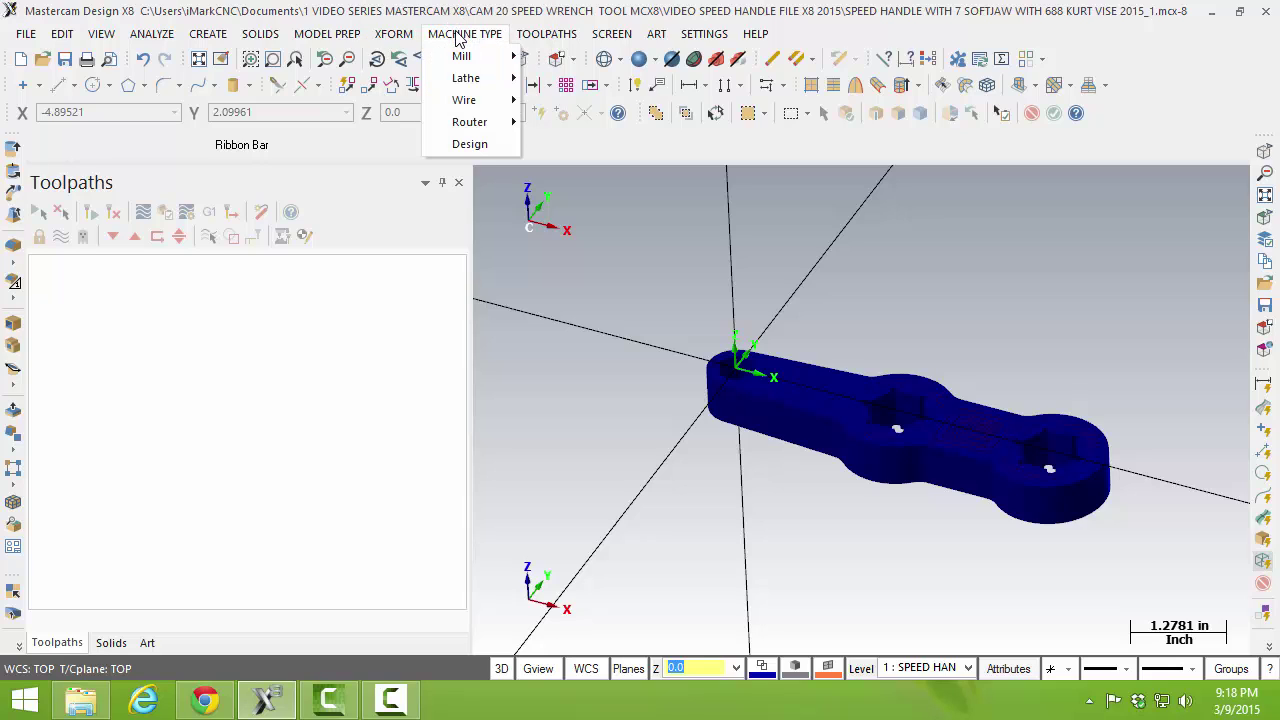
{"action": "mouse_move", "coordinate": [465, 56]}
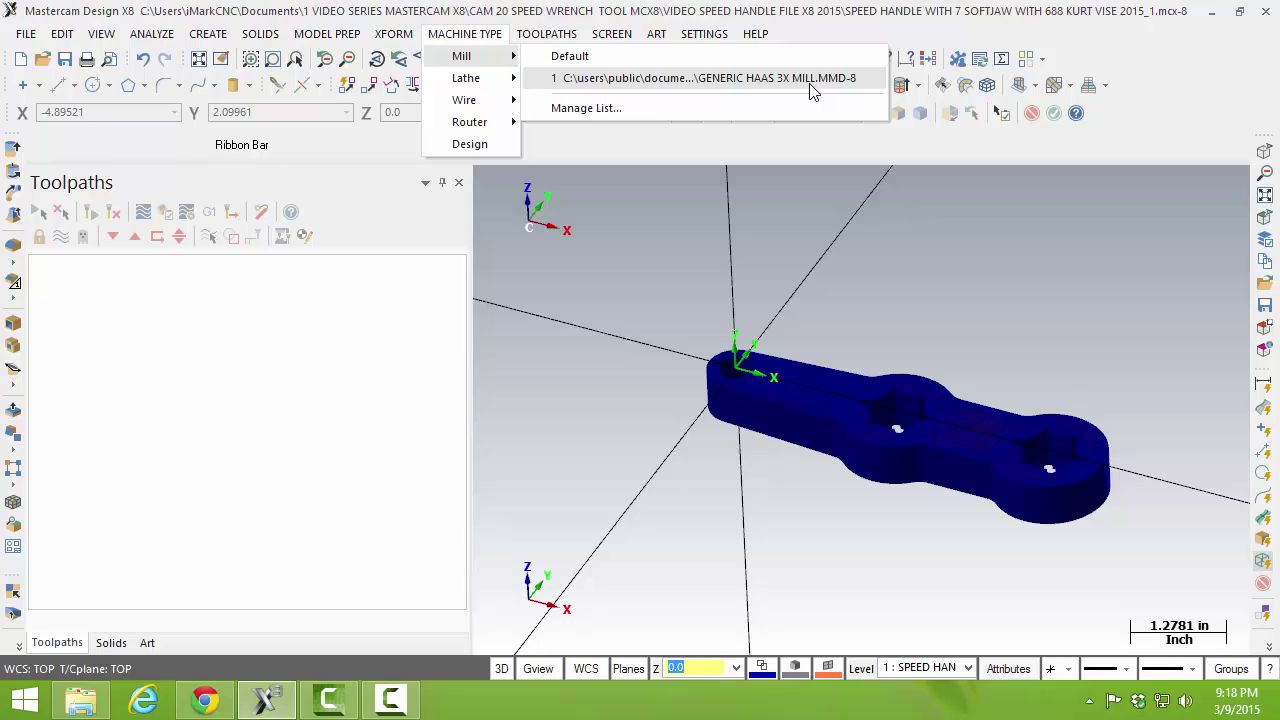
{"action": "left_click", "coordinate": [636, 108]}
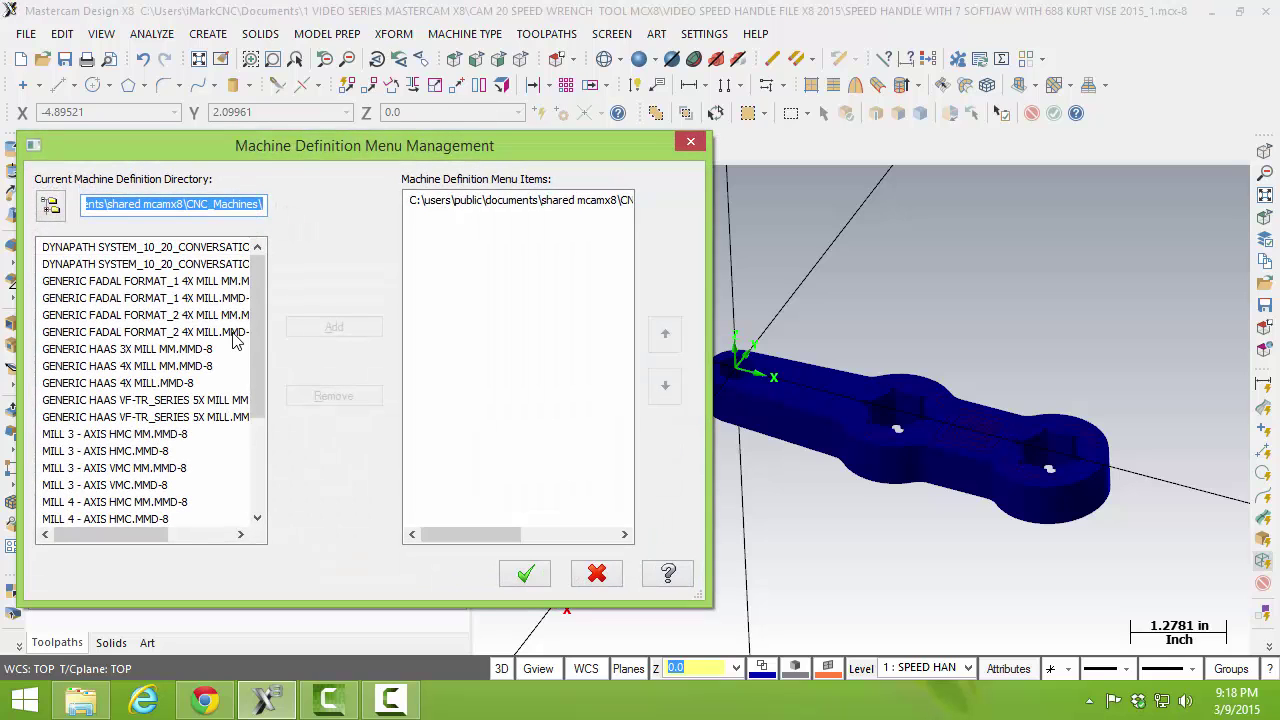
{"action": "left_click", "coordinate": [233, 334]}
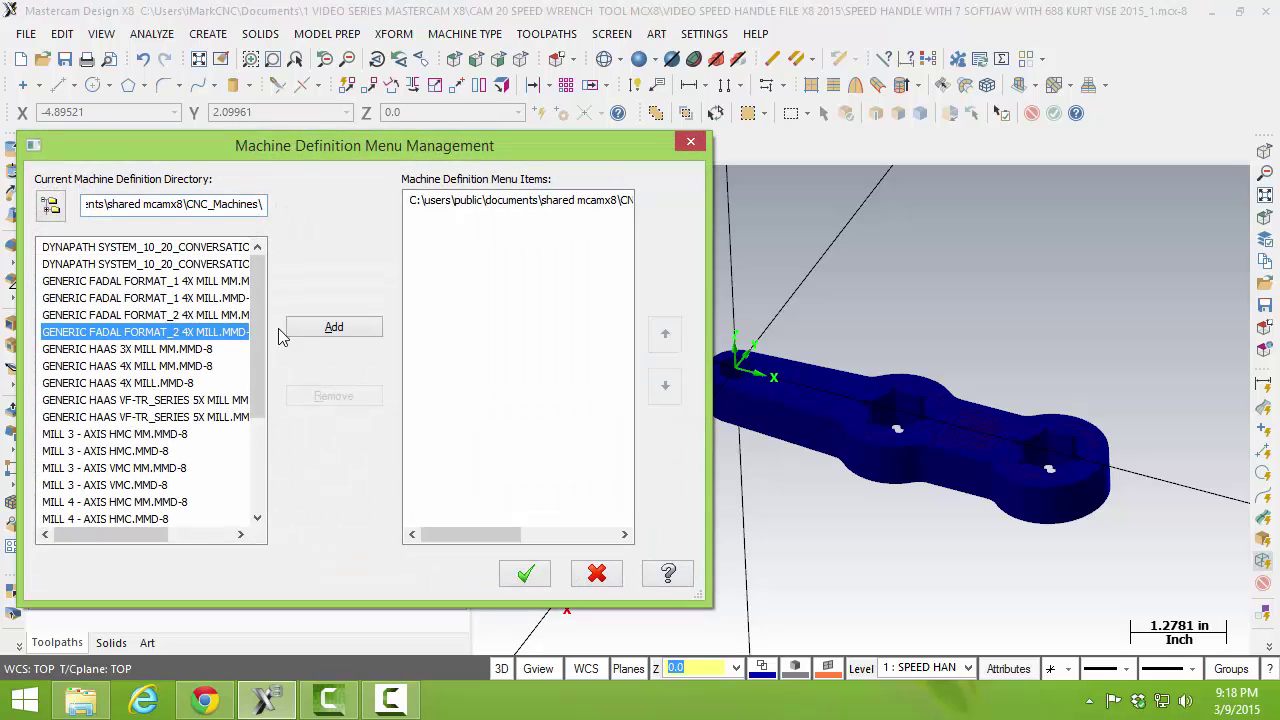
{"action": "left_click", "coordinate": [596, 573]}
{"action": "left_click", "coordinate": [465, 33]}
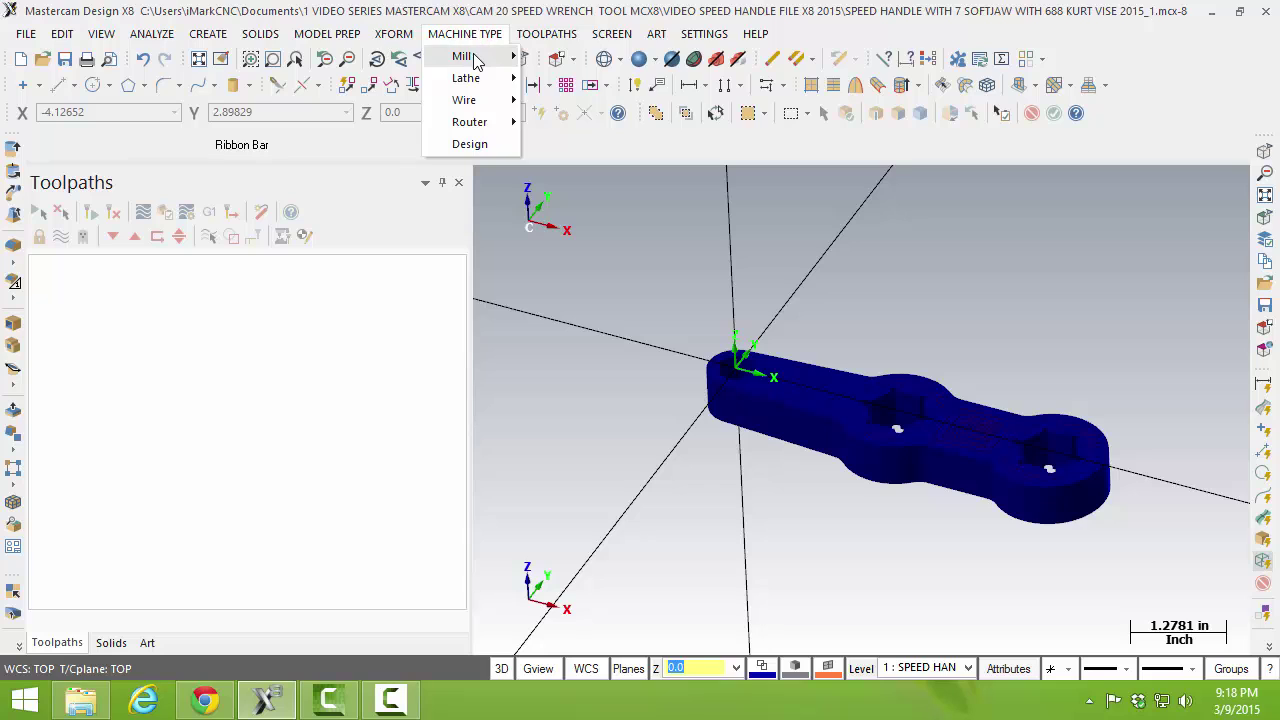
{"action": "left_click", "coordinate": [671, 81]}
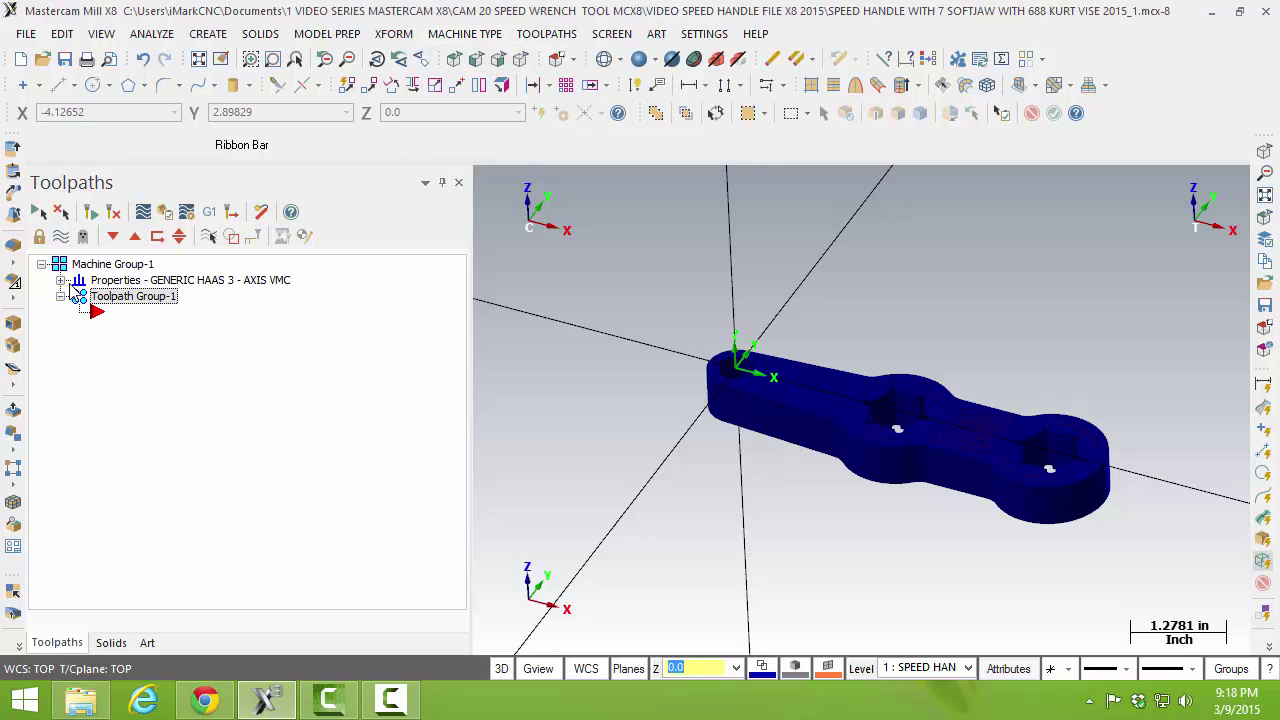
Step: In Tool Settings, enable sequential numbering, duplicate warnings, and clearance, retract and feed-plane overrides
{"action": "left_click", "coordinate": [61, 281]}
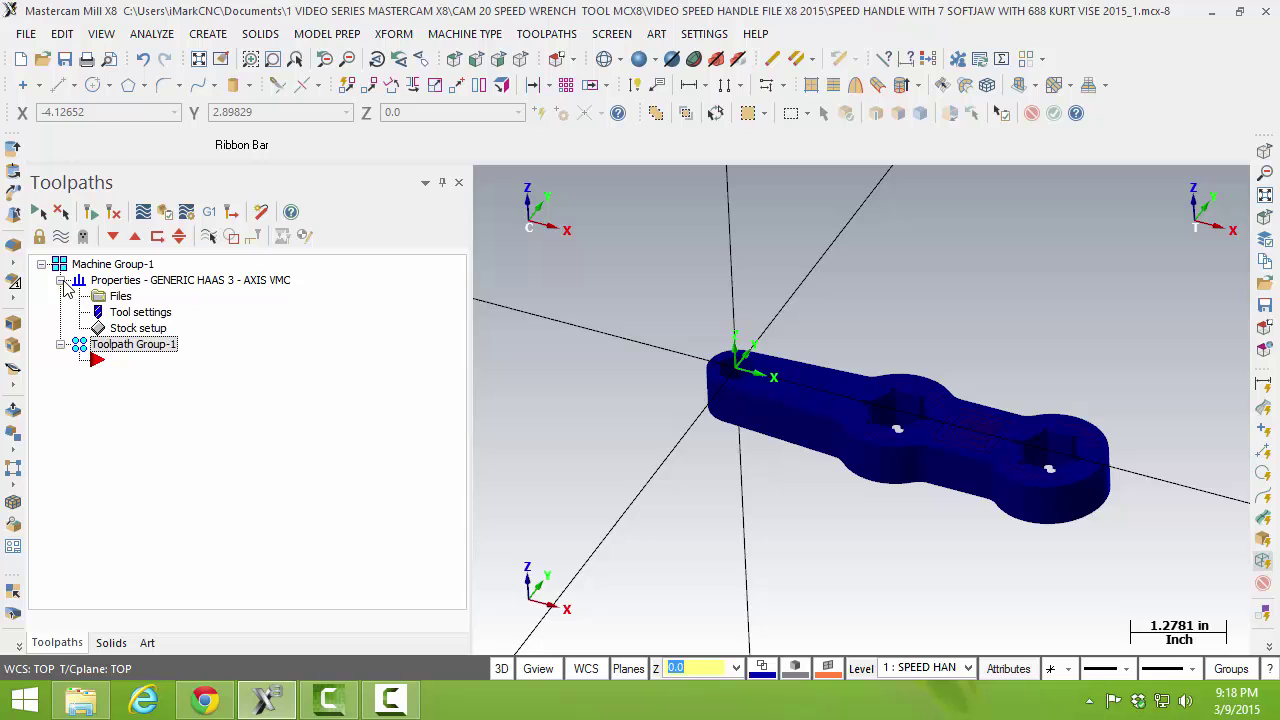
{"action": "left_click", "coordinate": [140, 312]}
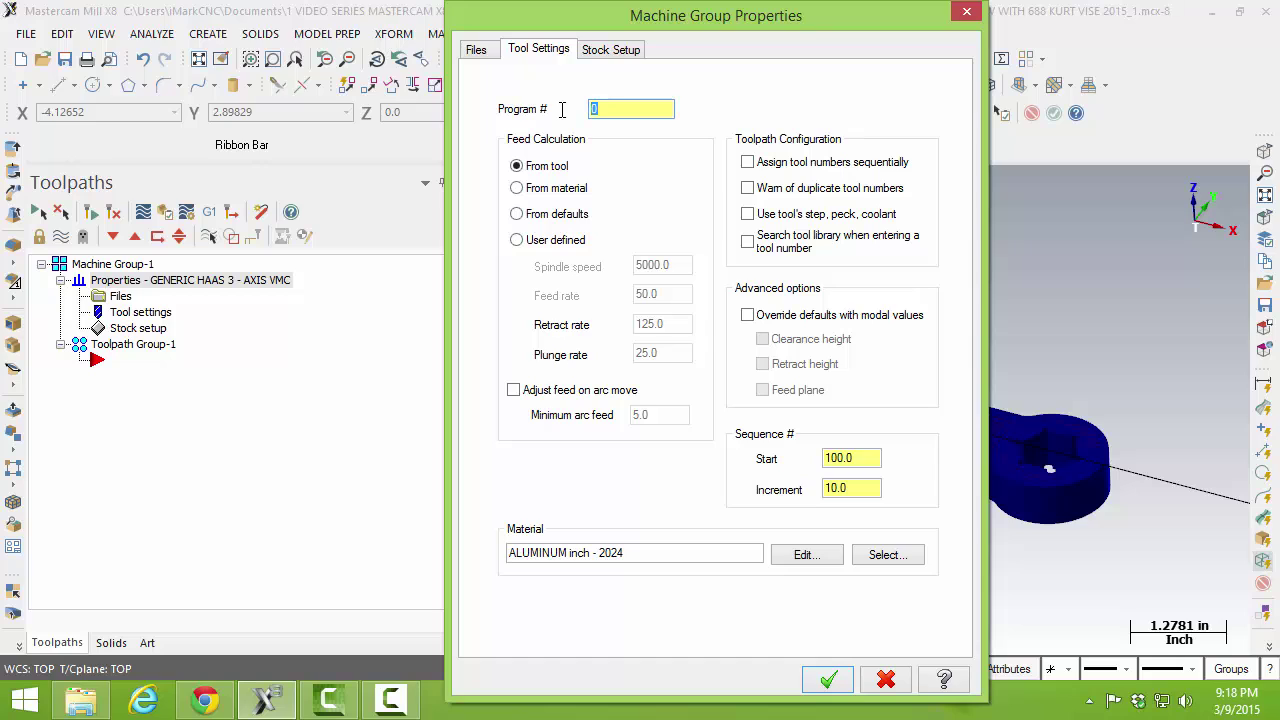
{"action": "type", "text": "4000"}
{"action": "left_click", "coordinate": [748, 163]}
{"action": "left_click", "coordinate": [748, 188]}
{"action": "left_click", "coordinate": [748, 214]}
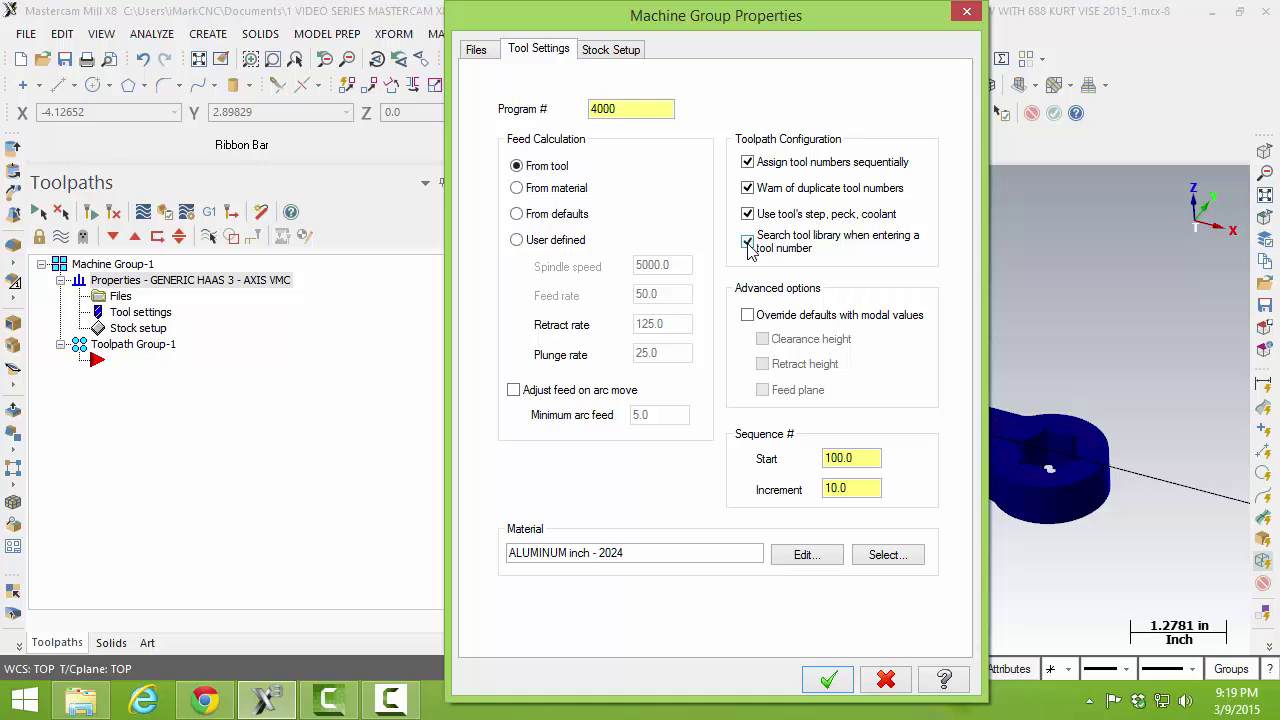
{"action": "left_click", "coordinate": [747, 242]}
{"action": "left_click", "coordinate": [748, 316]}
{"action": "left_click", "coordinate": [763, 339]}
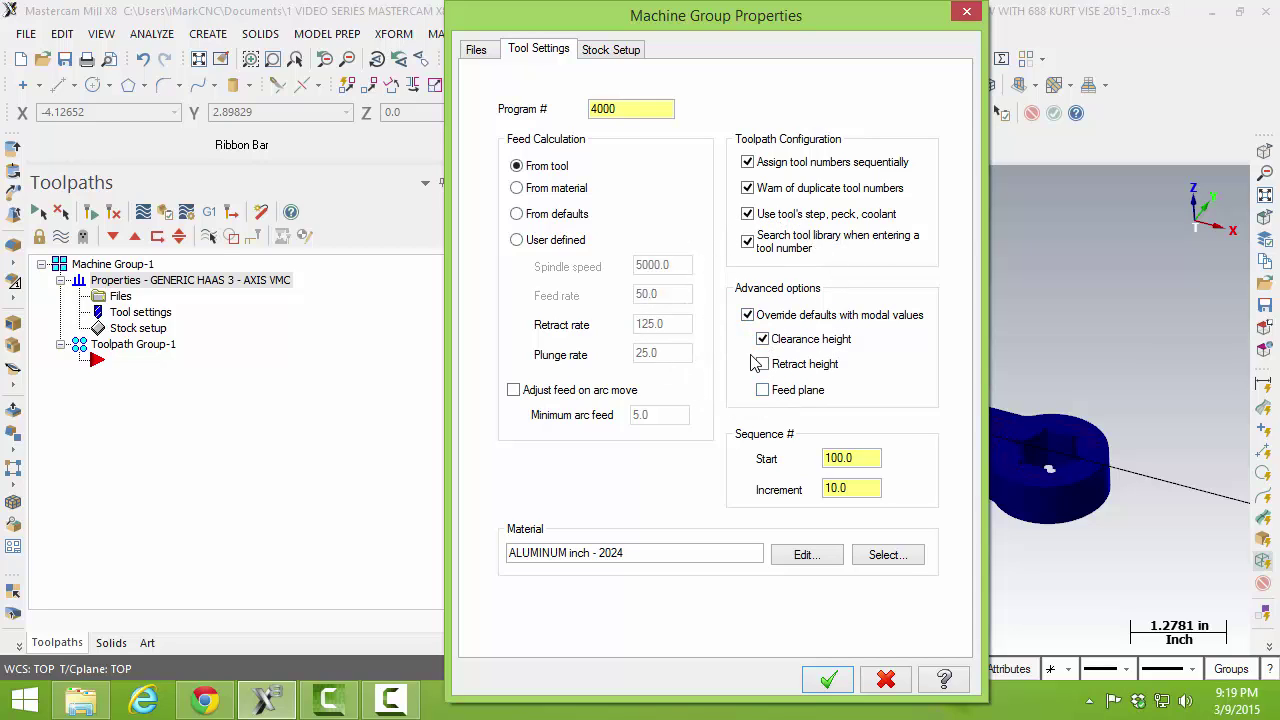
{"action": "left_click", "coordinate": [762, 364]}
{"action": "left_click", "coordinate": [763, 390]}
Step: Set the stock material to ALUMINUM inch - 6061 from the Mill library
{"action": "left_click", "coordinate": [889, 561]}
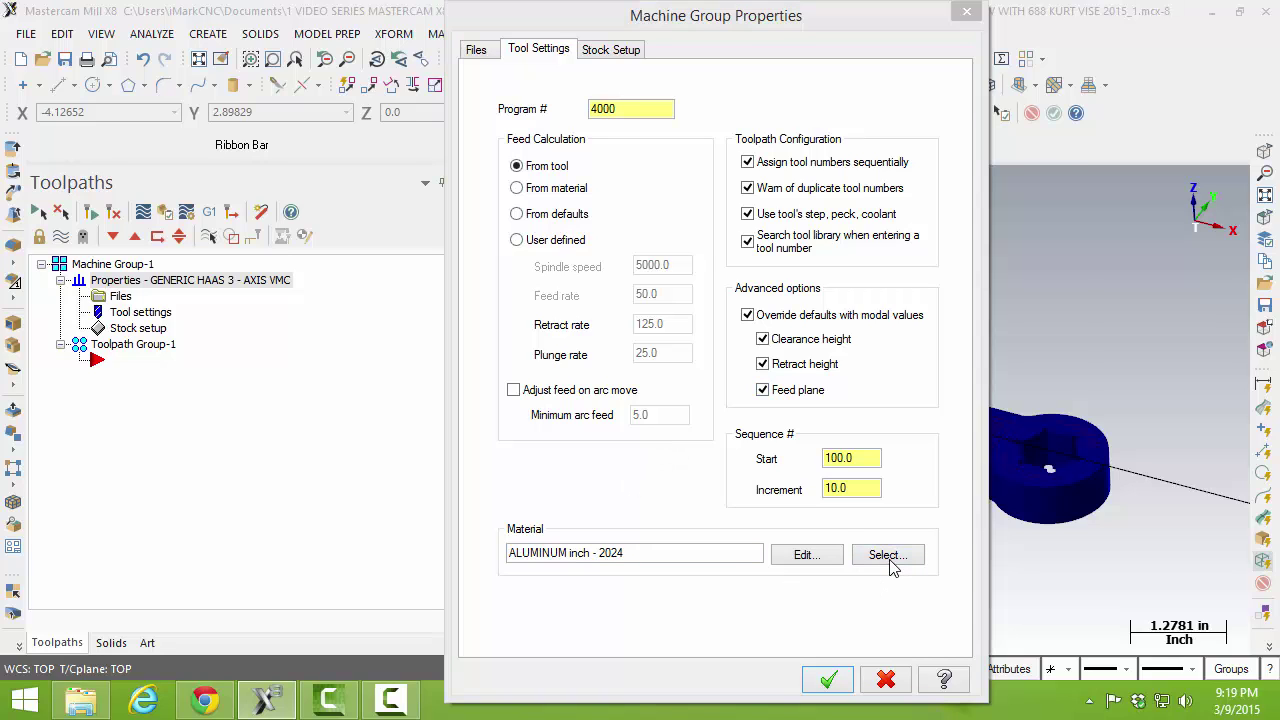
{"action": "left_click", "coordinate": [918, 450]}
{"action": "left_click", "coordinate": [918, 466]}
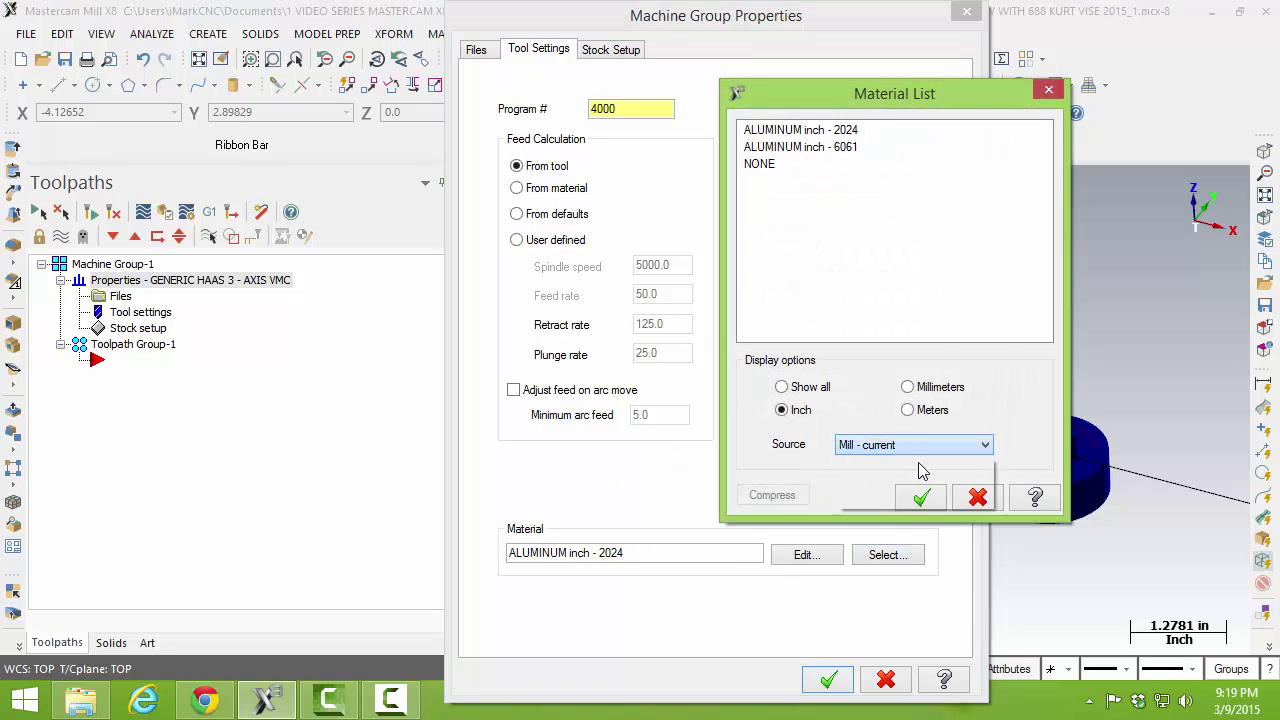
{"action": "left_click", "coordinate": [845, 164]}
{"action": "double_click", "coordinate": [845, 164]}
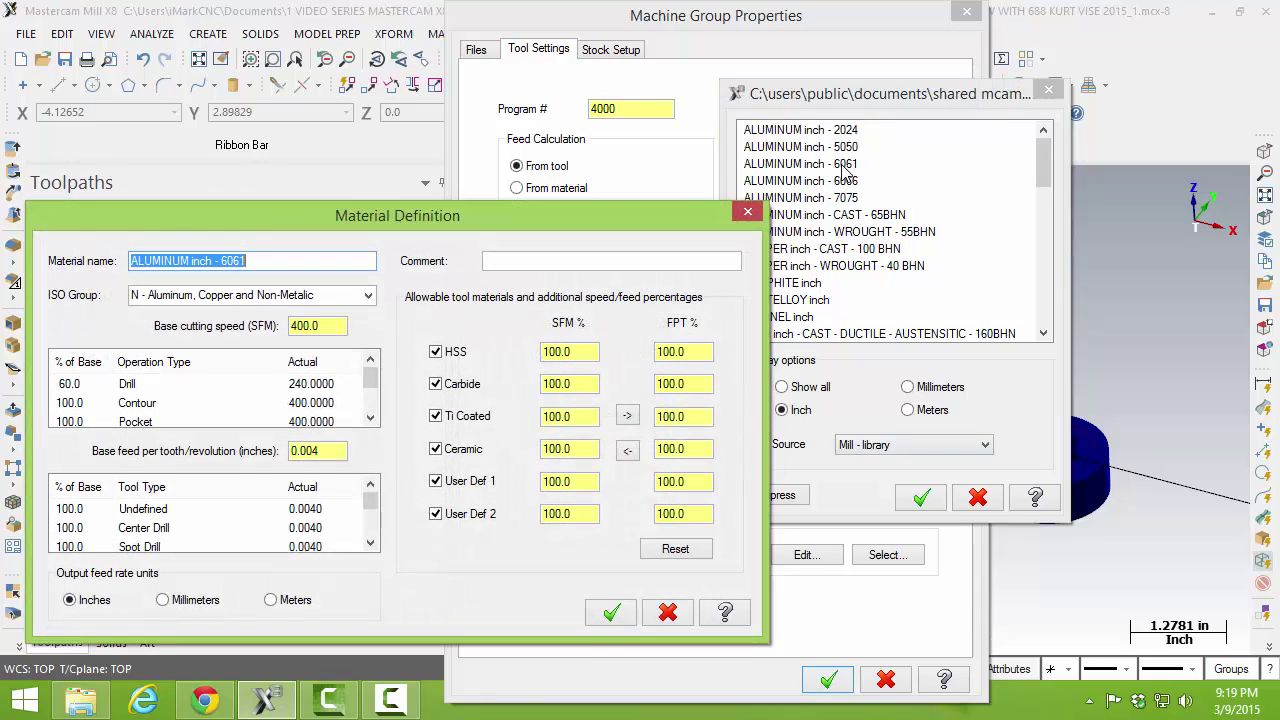
{"action": "left_click", "coordinate": [612, 610]}
{"action": "left_click", "coordinate": [919, 497]}
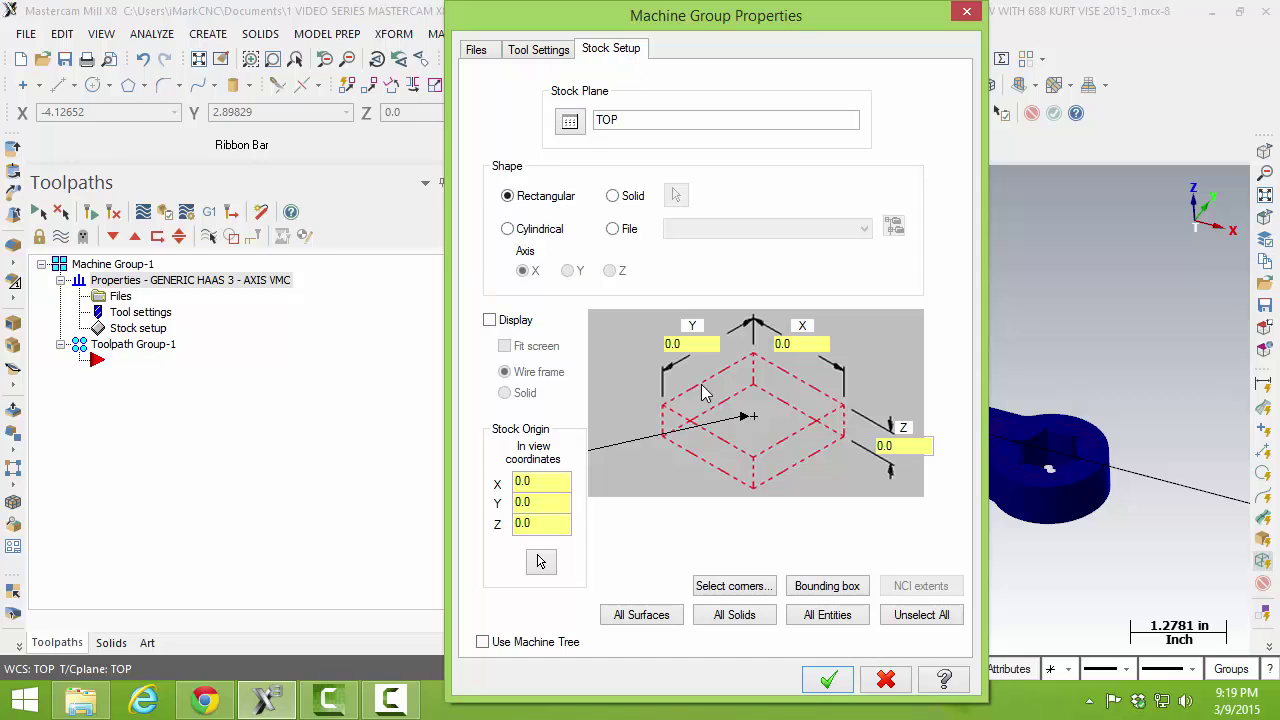
Step: Enter stock X 6, Y 1.75, Z 0.75 with top-centre origin, displayed and fitted
{"action": "left_click", "coordinate": [701, 344]}
{"action": "type", "text": "1.75"}
{"action": "key", "text": "Tab"}
{"action": "type", "text": "6"}
{"action": "key", "text": "Tab"}
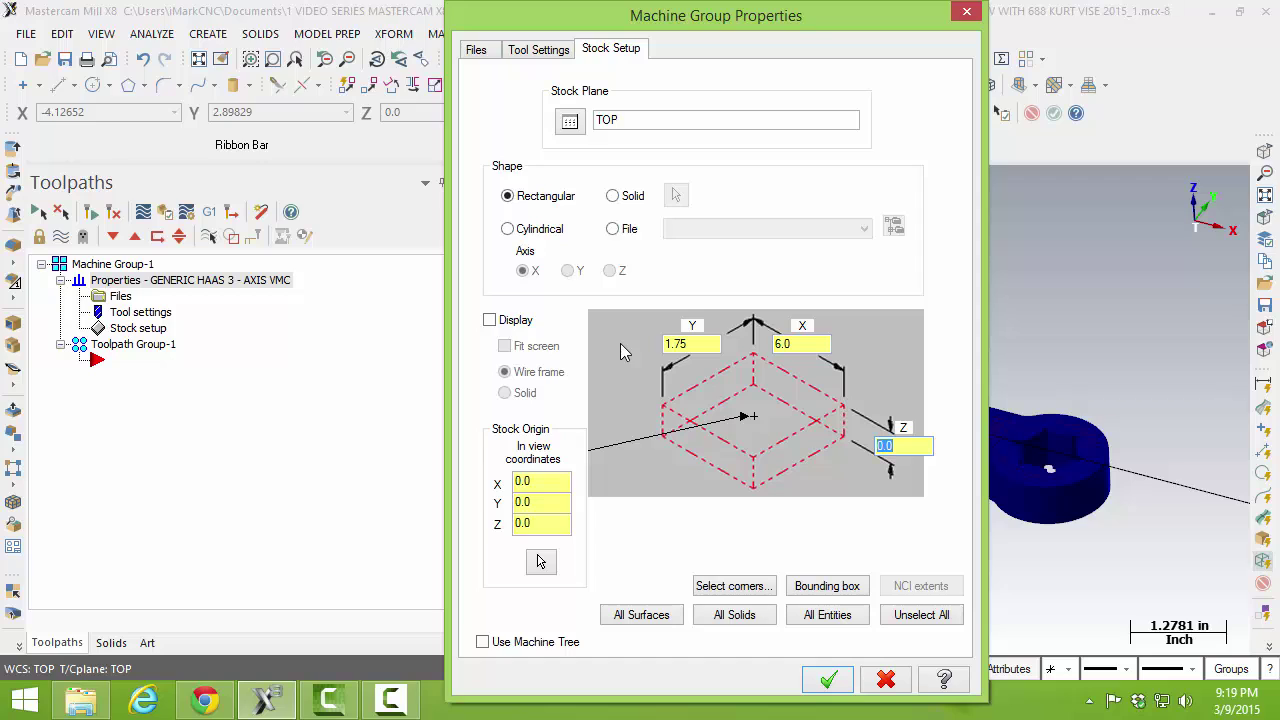
{"action": "type", "text": ".75"}
{"action": "left_click", "coordinate": [755, 390]}
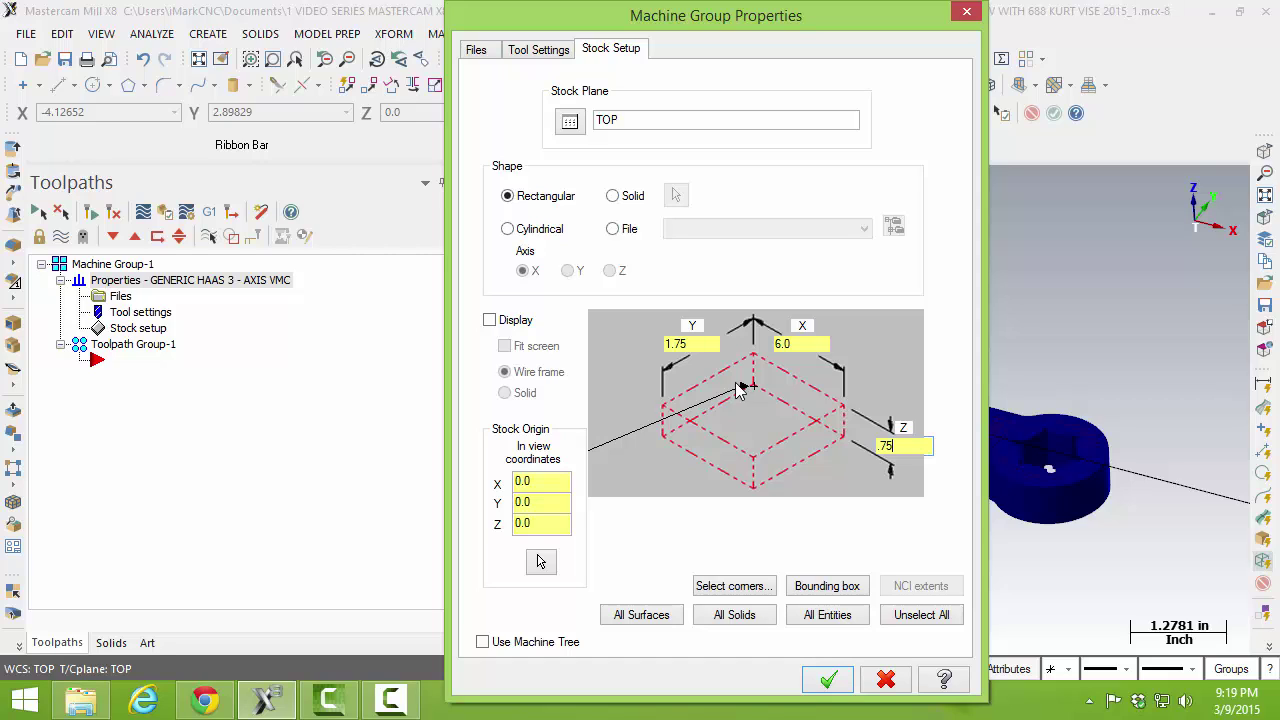
{"action": "left_click", "coordinate": [495, 325]}
{"action": "left_click", "coordinate": [490, 320]}
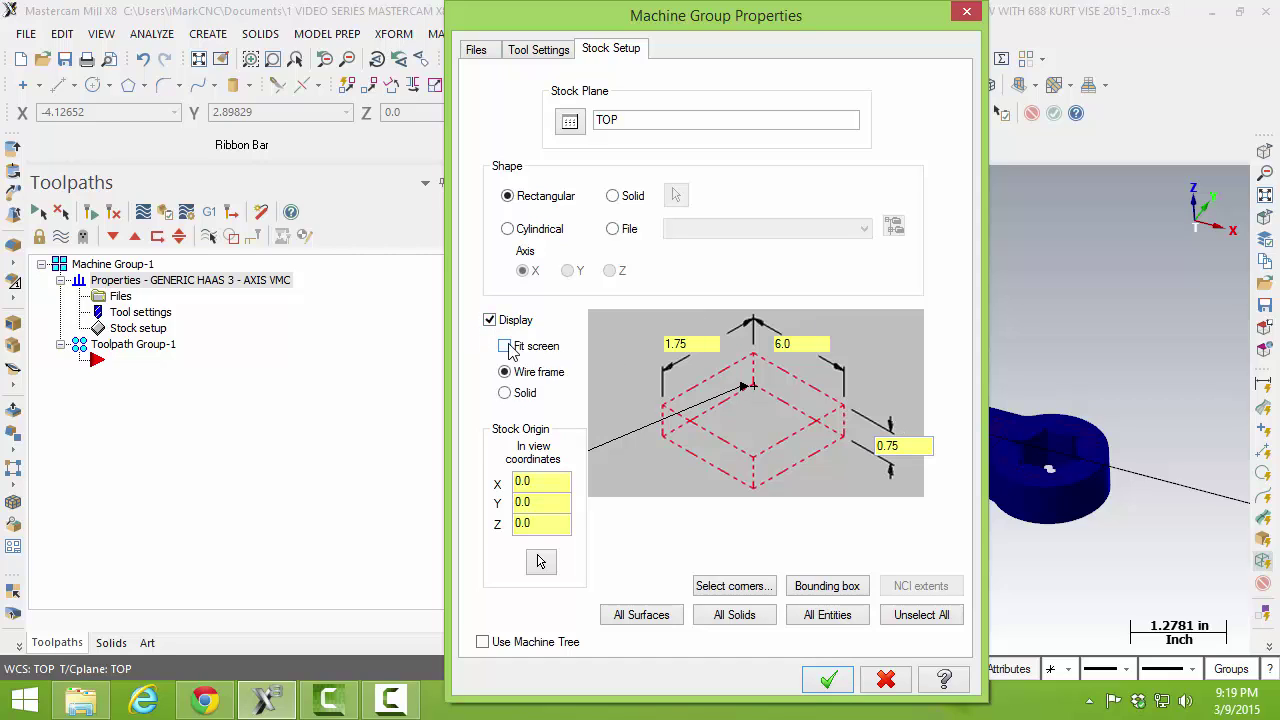
{"action": "left_click", "coordinate": [505, 345]}
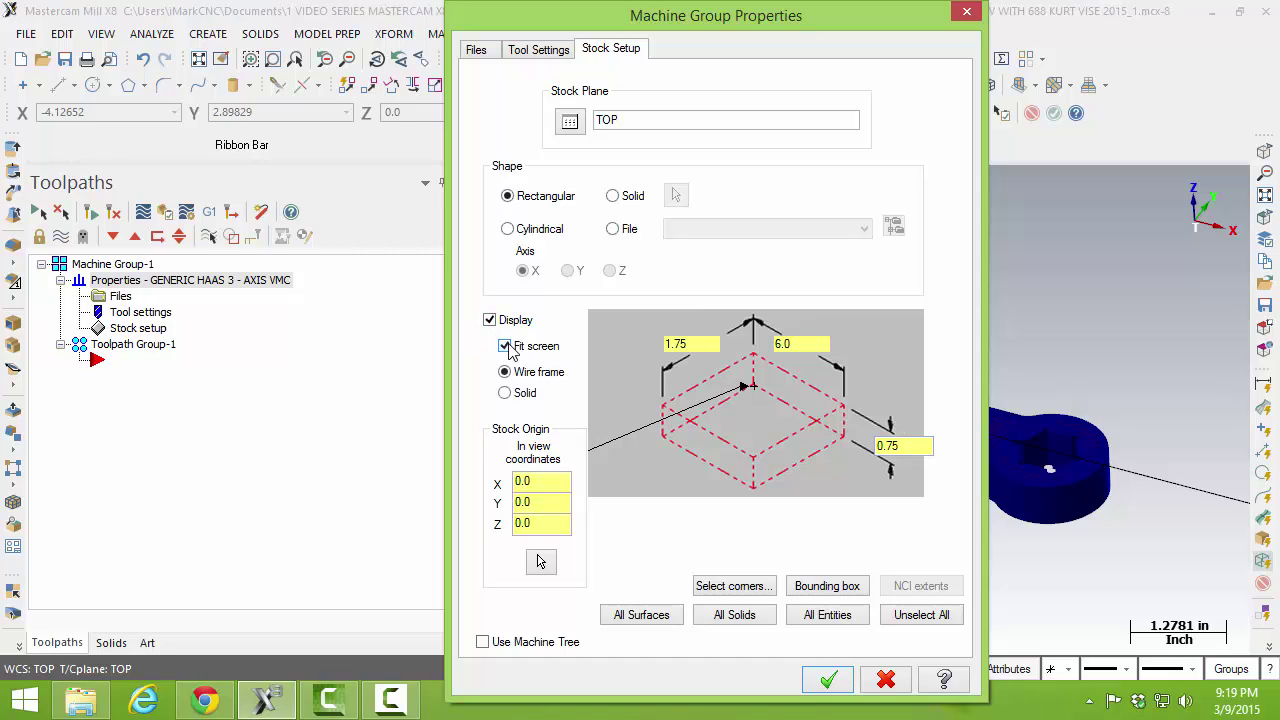
{"action": "left_click", "coordinate": [836, 680]}
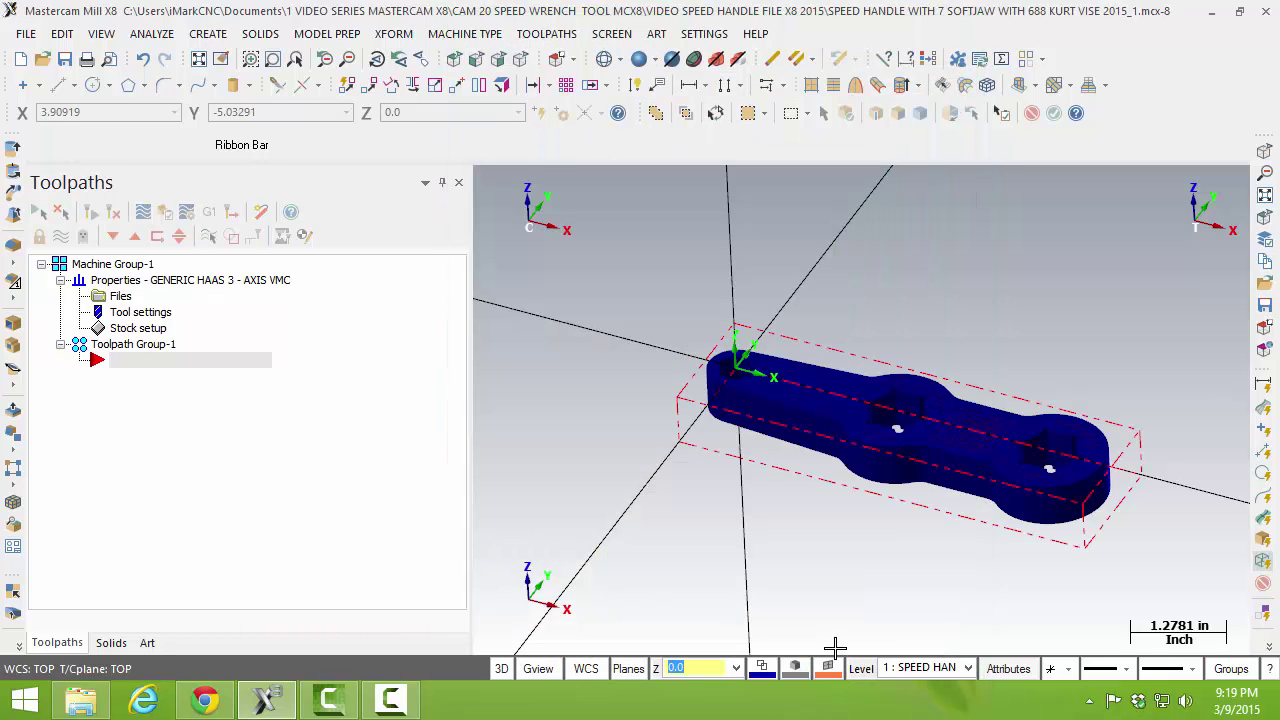
Step: Switch to Top view, zoom out, and orbit to inspect the part before returning to Top
{"action": "key", "text": "alt+1"}
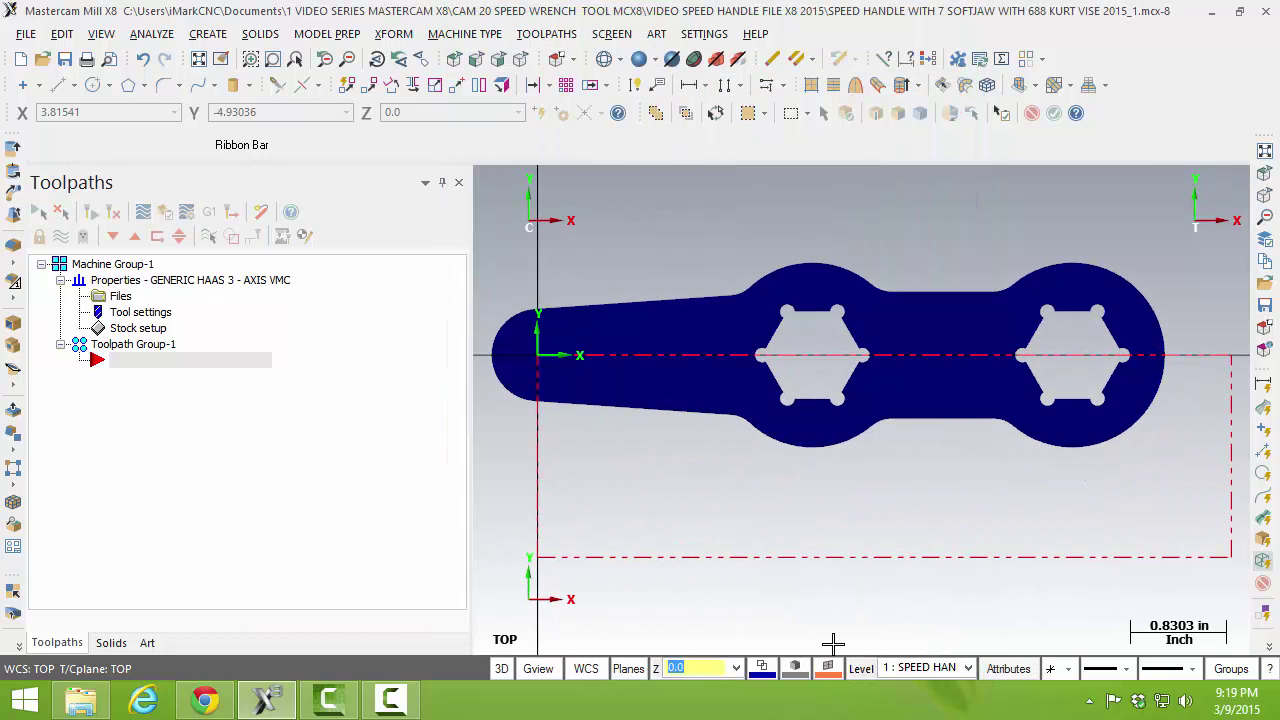
{"action": "key", "text": "alt+F2"}
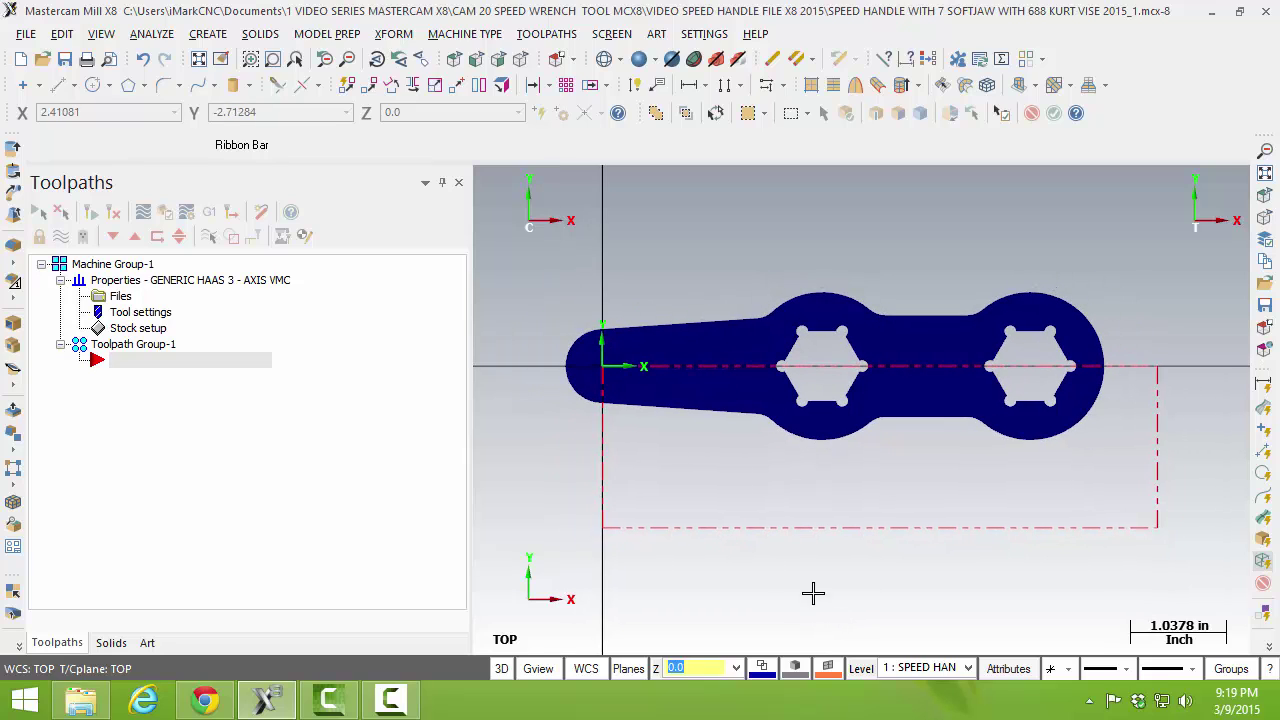
{"action": "left_click_drag", "start_coordinate": [472, 420], "coordinate": [310, 405]}
{"action": "key", "text": "alt+Up"}
{"action": "key", "text": "alt+Up"}
{"action": "key", "text": "alt+Up"}
{"action": "key", "text": "alt+Up"}
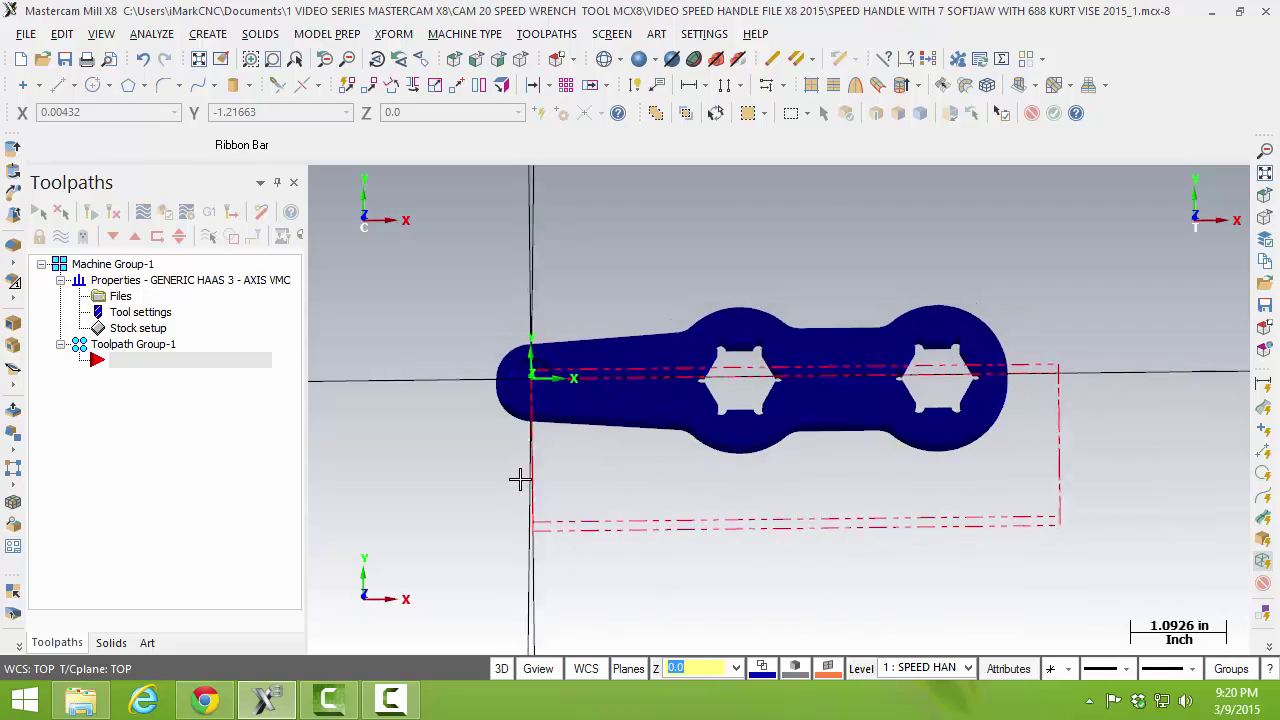
{"action": "key", "text": "alt+Up"}
{"action": "key", "text": "alt+Up"}
{"action": "key", "text": "alt+Up"}
{"action": "key", "text": "alt+Up"}
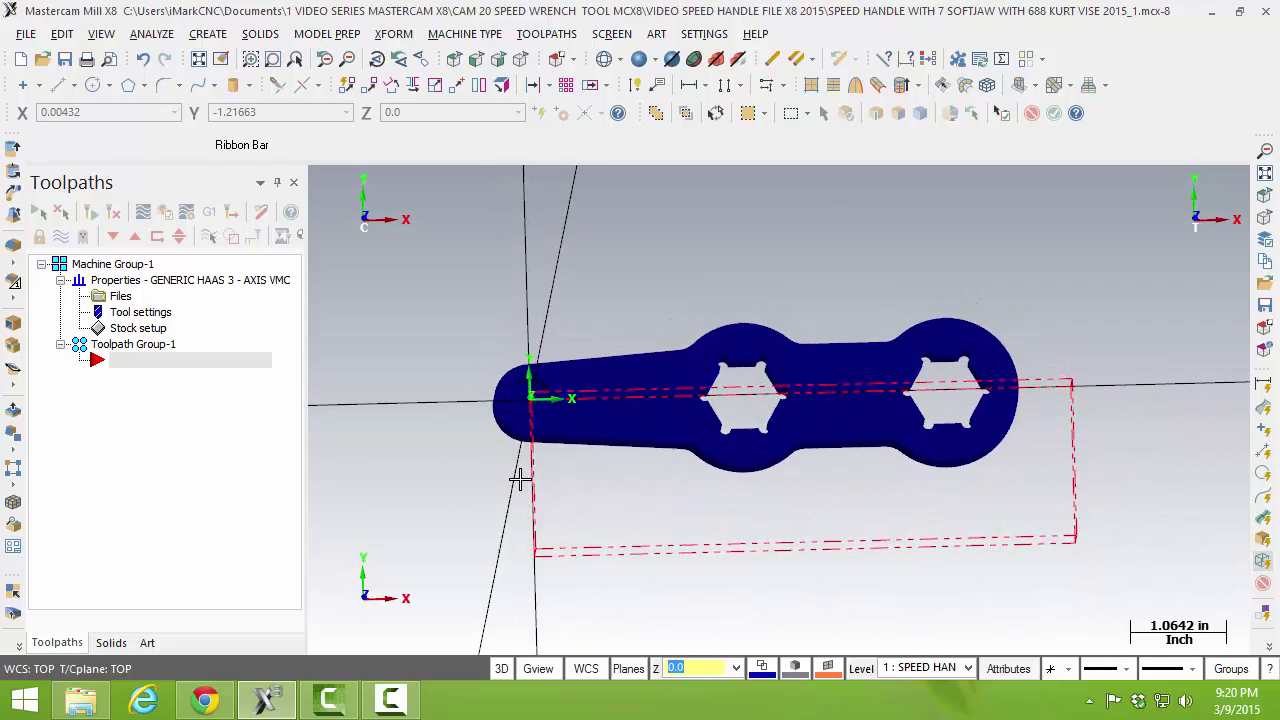
{"action": "key", "text": "alt+Up"}
{"action": "key", "text": "alt+Up"}
{"action": "key", "text": "alt+Up"}
{"action": "key", "text": "alt+Up"}
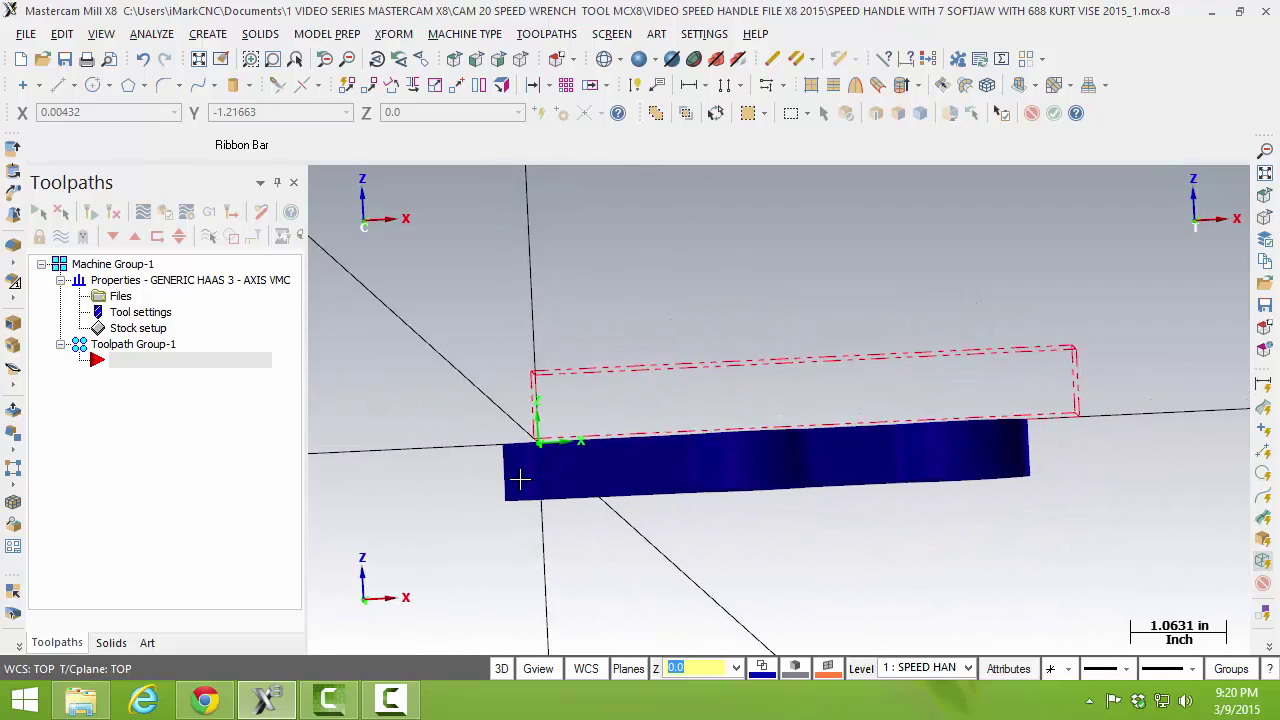
{"action": "key", "text": "alt+Up"}
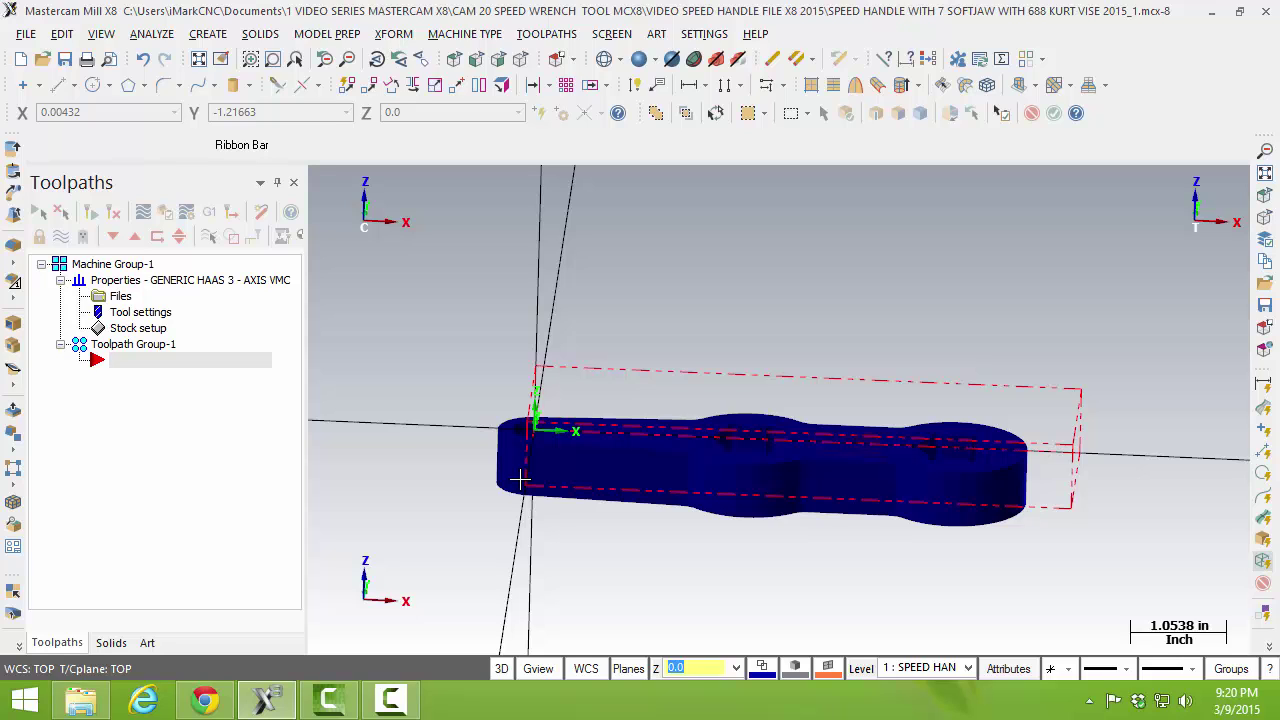
{"action": "key", "text": "alt+1"}
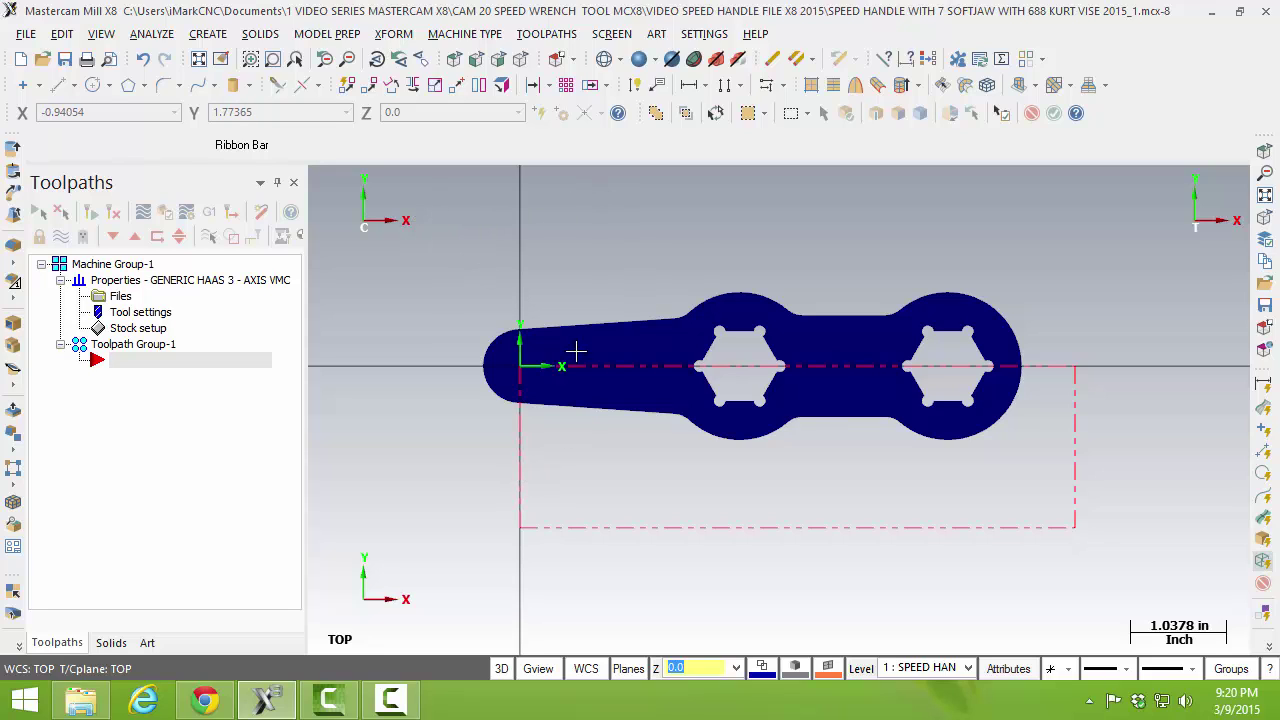
Step: Window-select the entire wrench with its engraved text for translating
{"action": "left_click_drag", "start_coordinate": [432, 202], "coordinate": [1104, 474]}
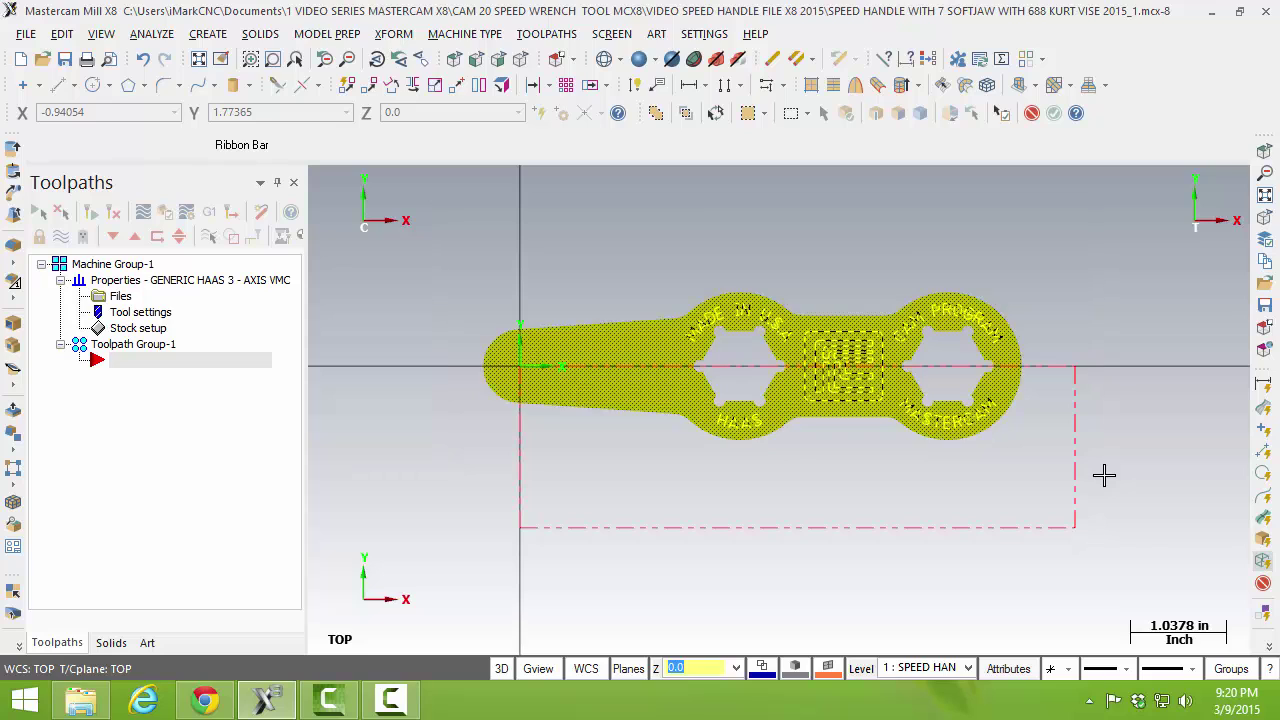
{"action": "key", "text": "Delete"}
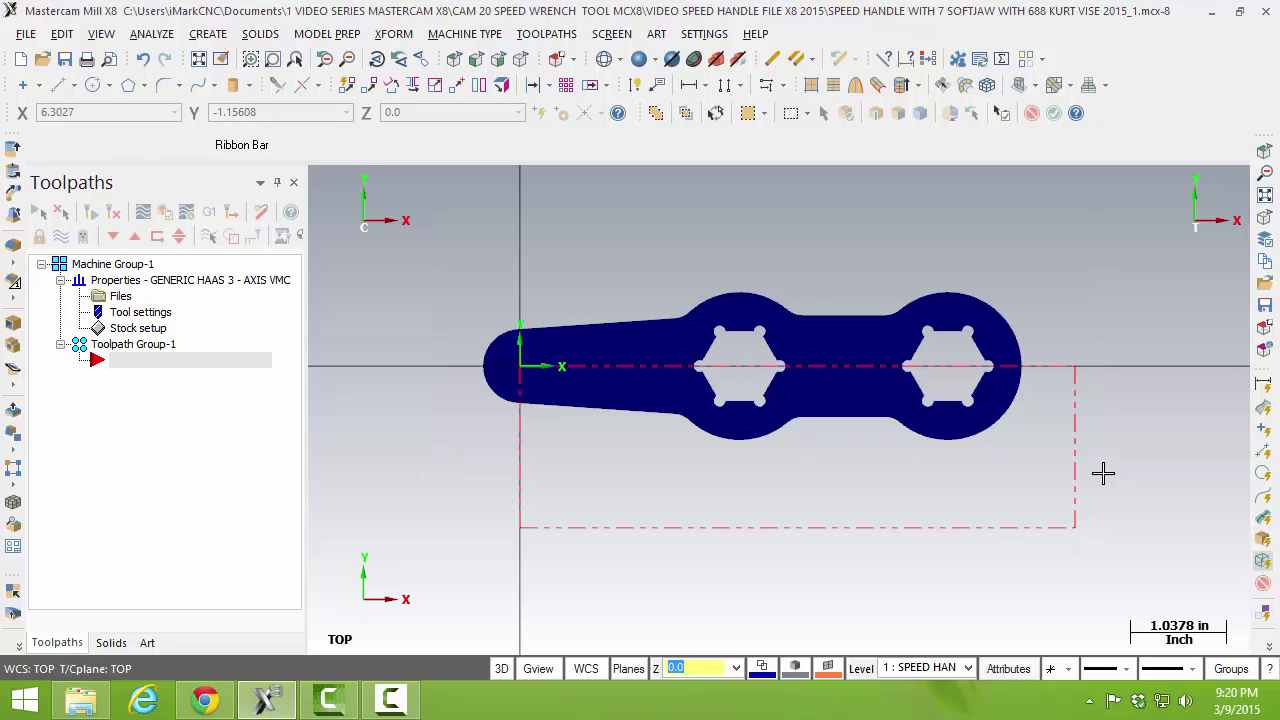
{"action": "key", "text": "ctrl+z"}
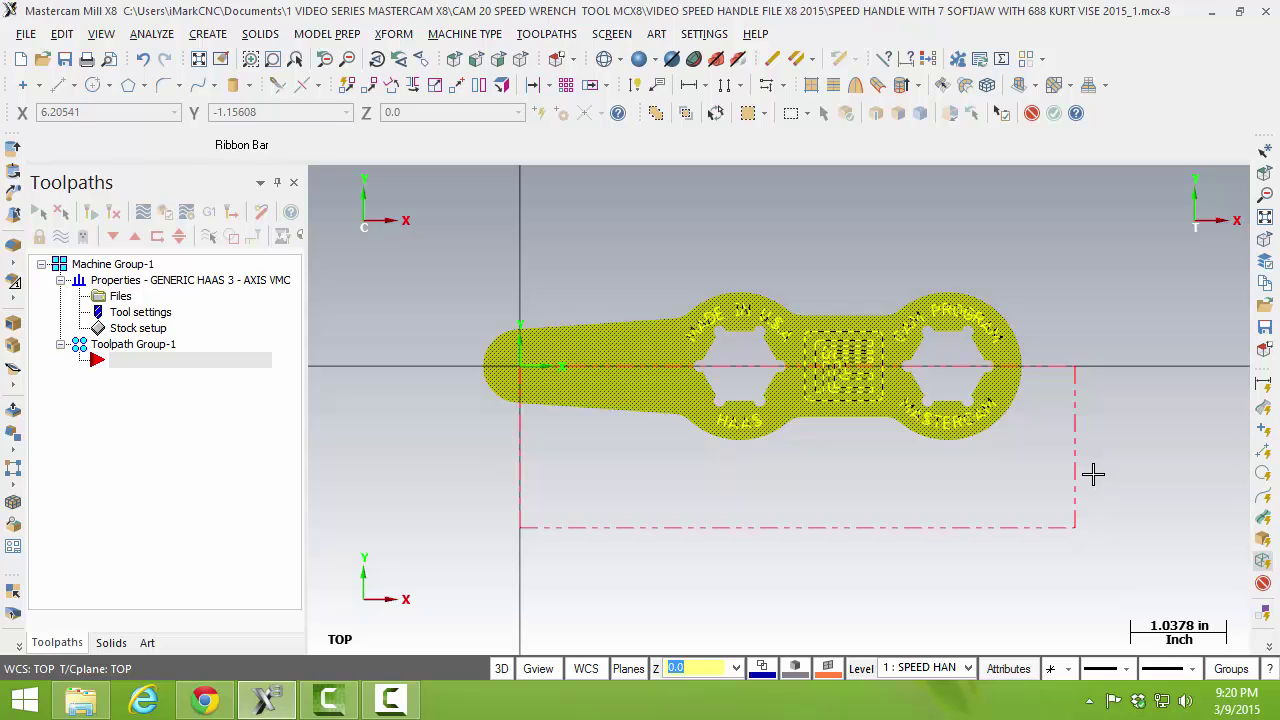
{"action": "key", "text": "Delete"}
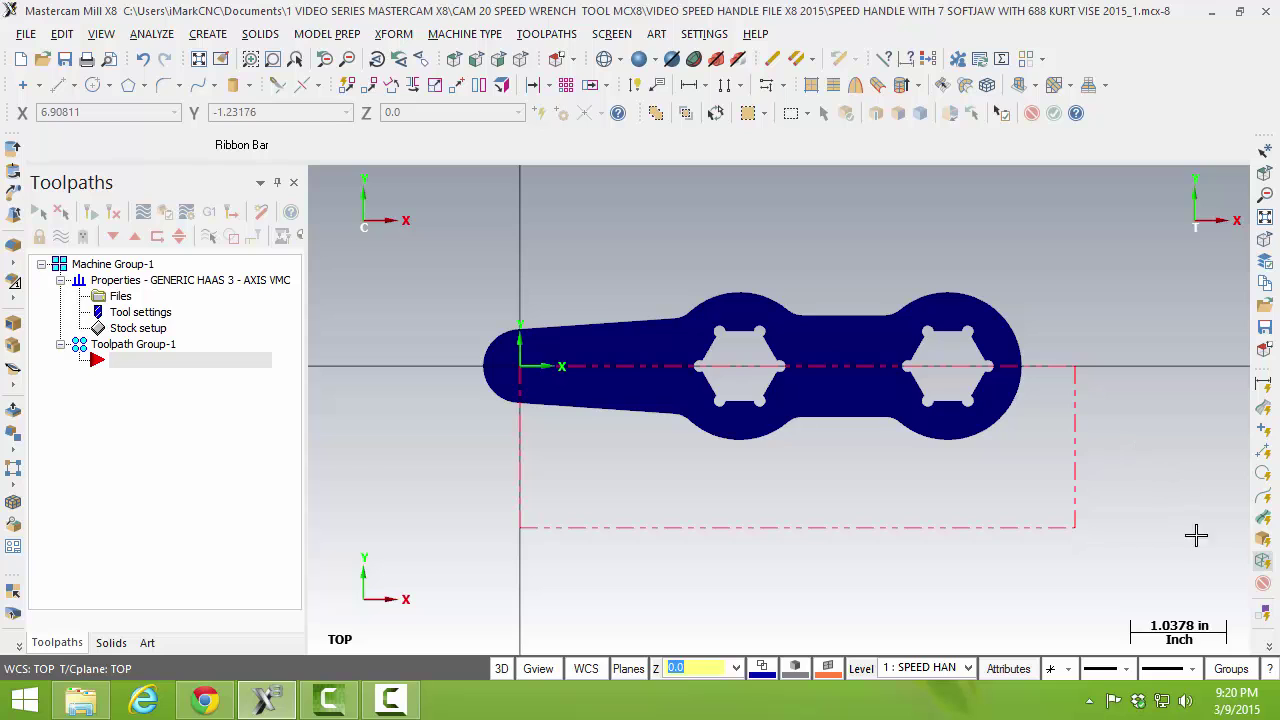
{"action": "key", "text": "ctrl+a"}
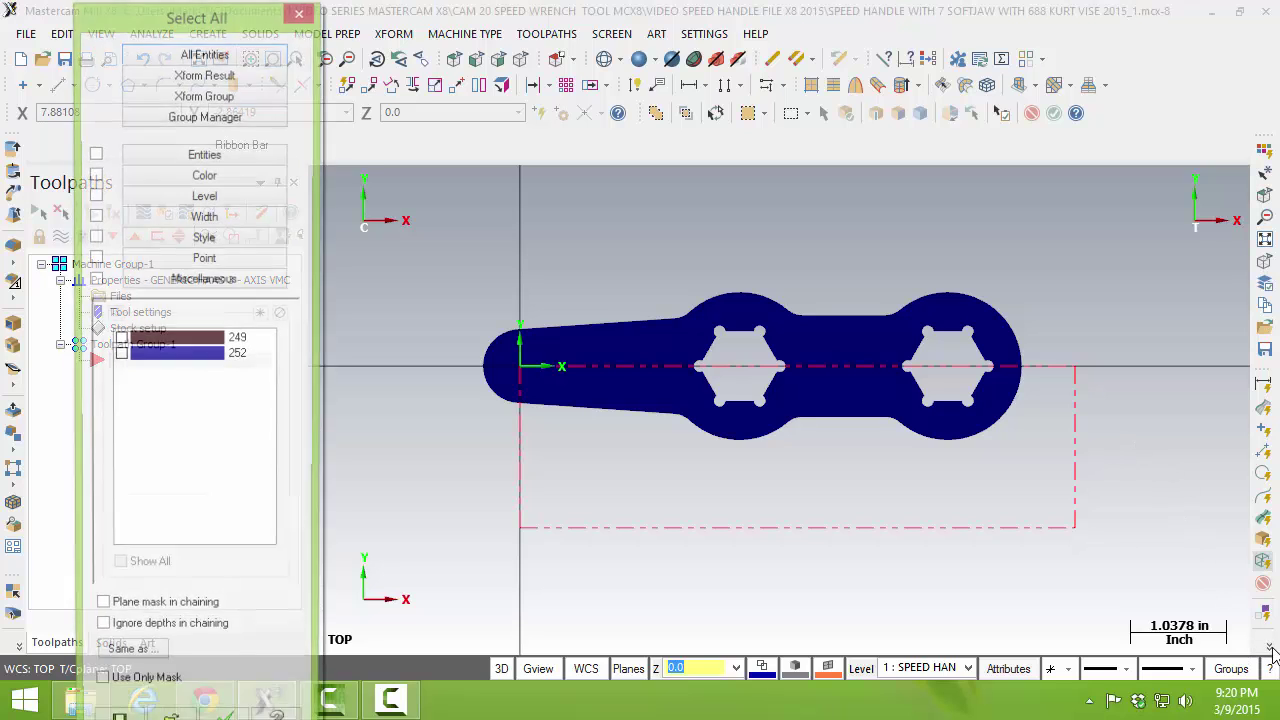
{"action": "left_click", "coordinate": [300, 11]}
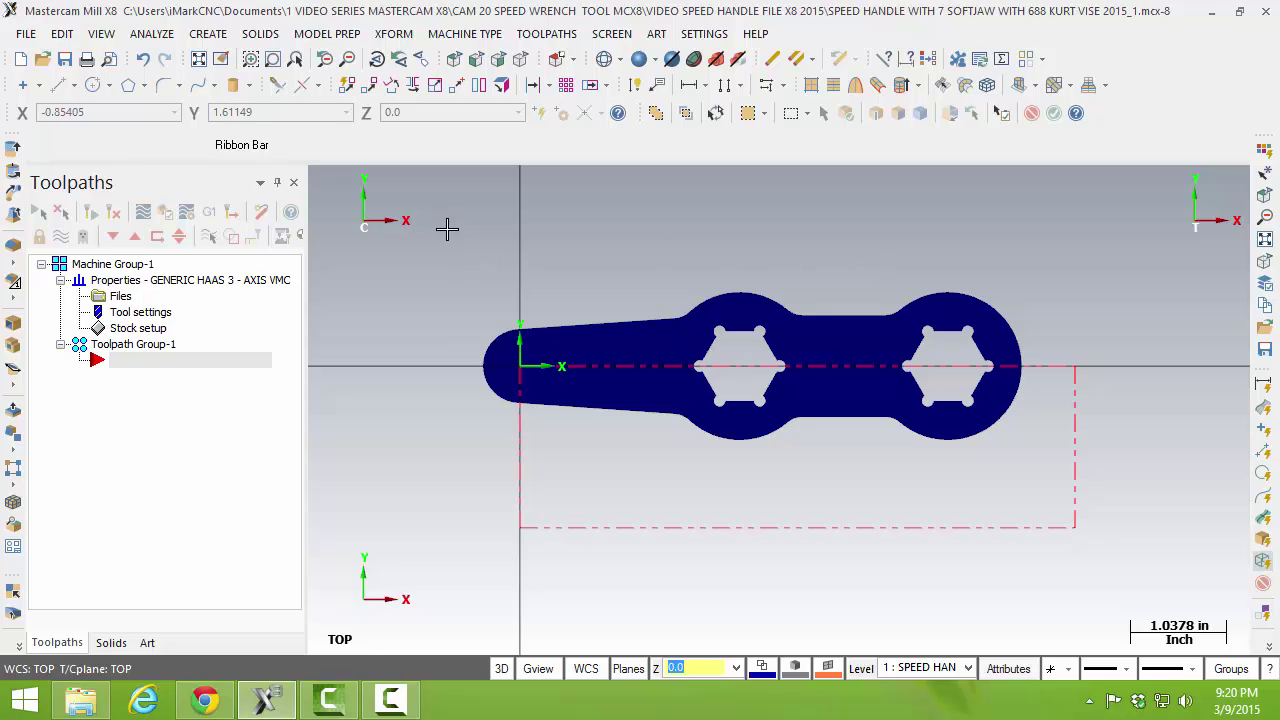
{"action": "left_click_drag", "start_coordinate": [443, 221], "coordinate": [1142, 515]}
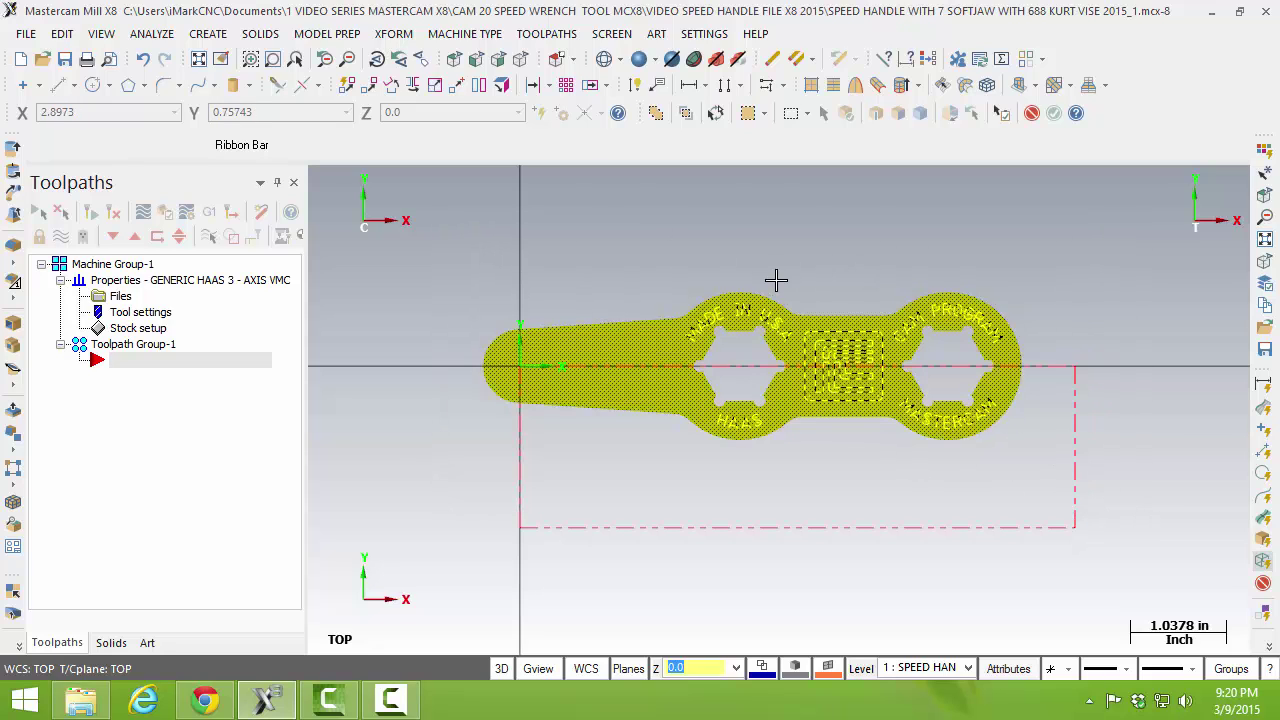
{"action": "left_click", "coordinate": [368, 86]}
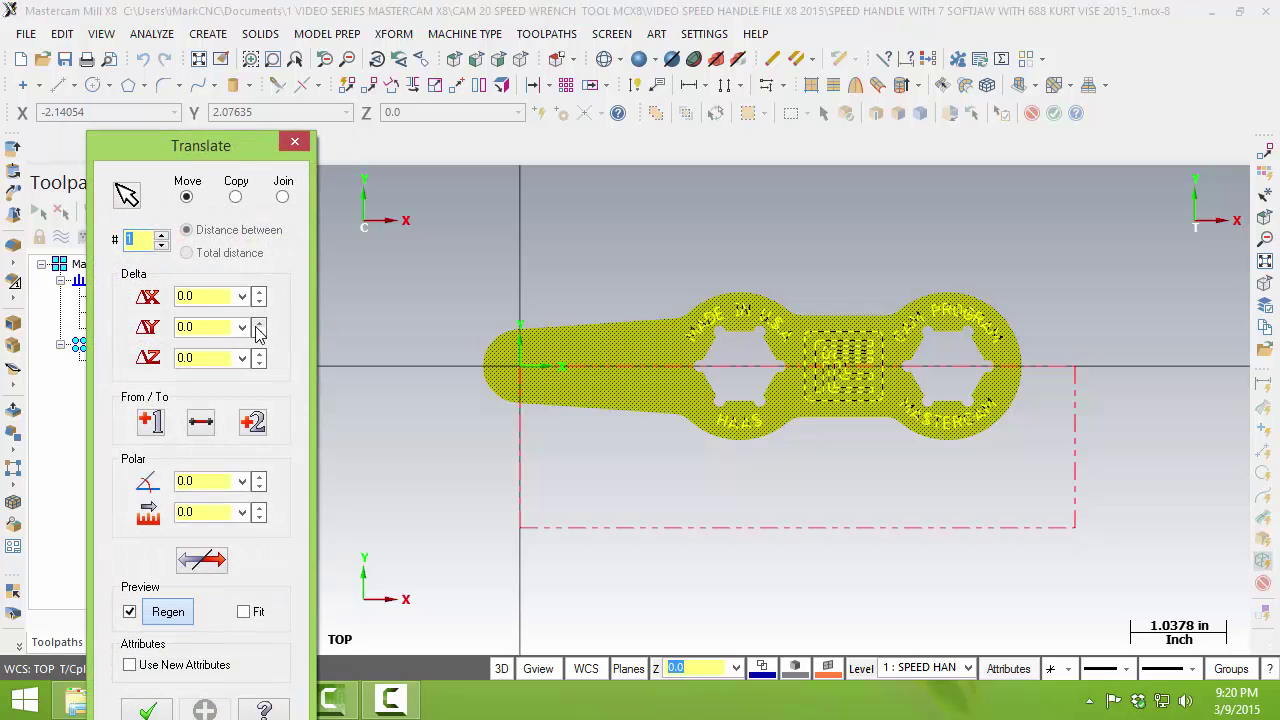
Step: Set Delta Y to 1.75/2 (0.875) and reverse the direction downward
{"action": "left_click", "coordinate": [195, 325]}
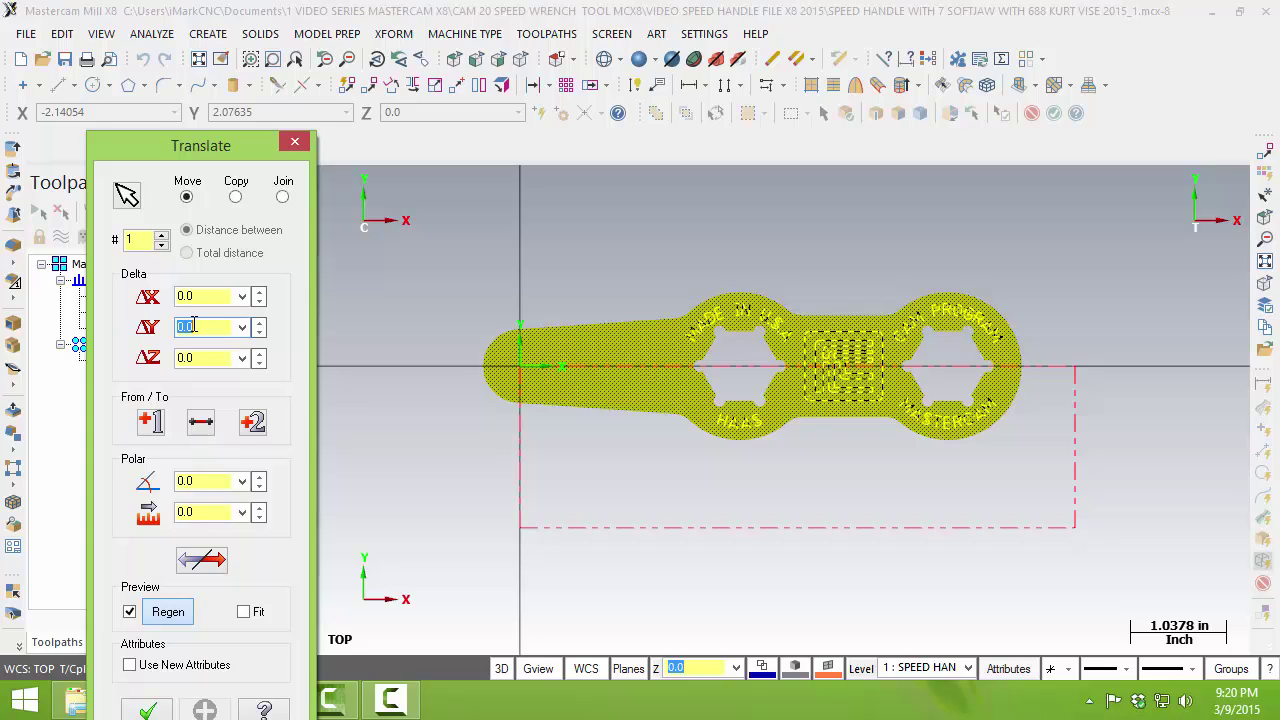
{"action": "type", "text": "1.75/2"}
{"action": "key", "text": "Return"}
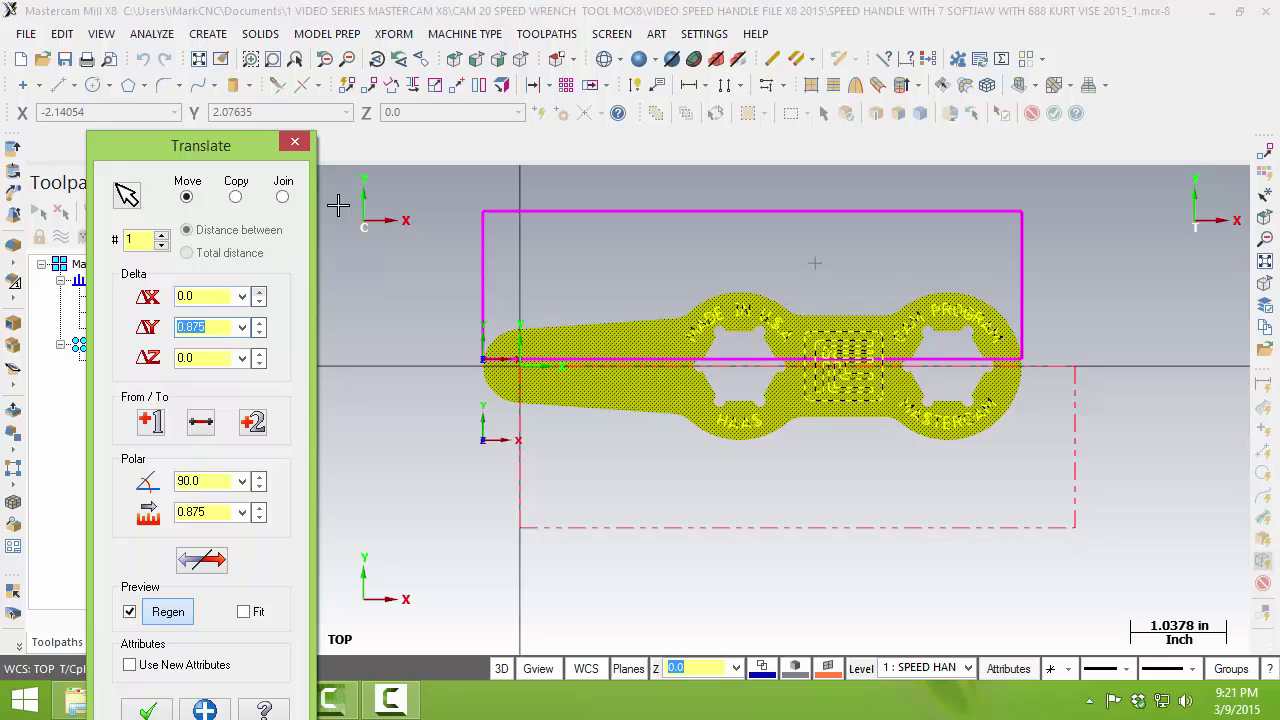
{"action": "left_click", "coordinate": [203, 561]}
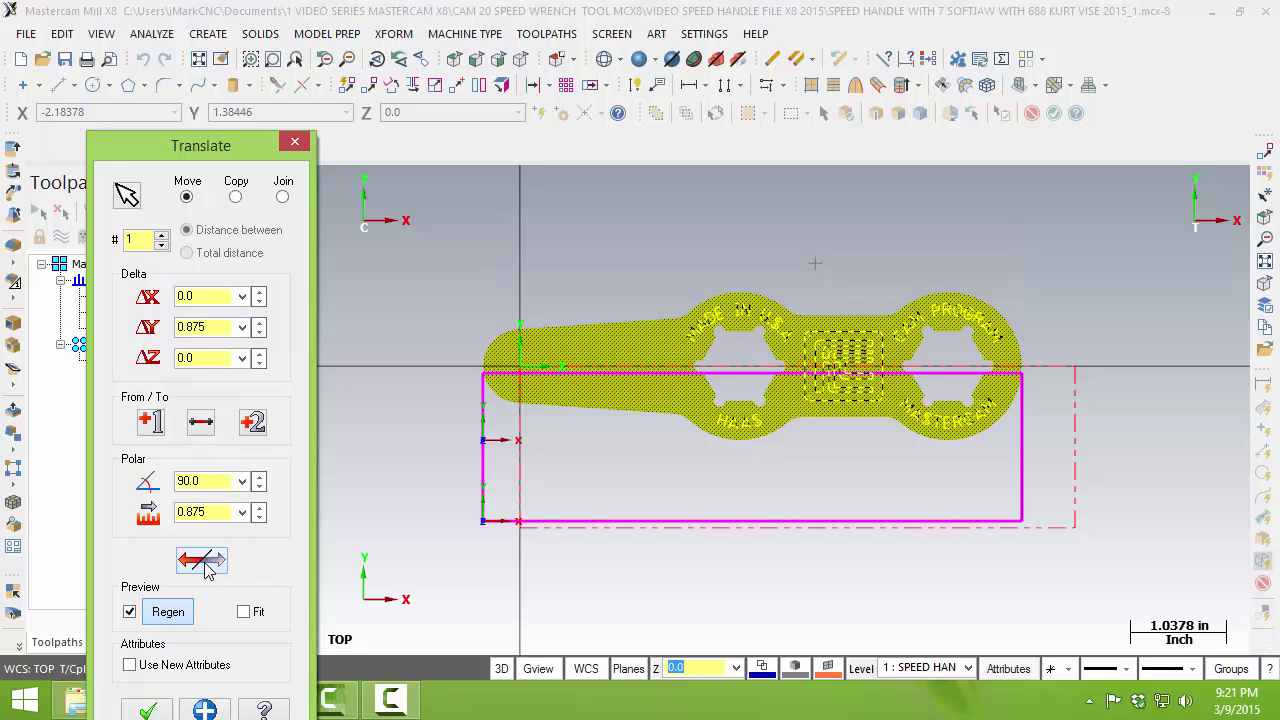
Step: Spin Delta X to -0.5 and apply the translation
{"action": "left_click", "coordinate": [260, 293]}
{"action": "left_click", "coordinate": [260, 293]}
{"action": "left_click", "coordinate": [260, 293]}
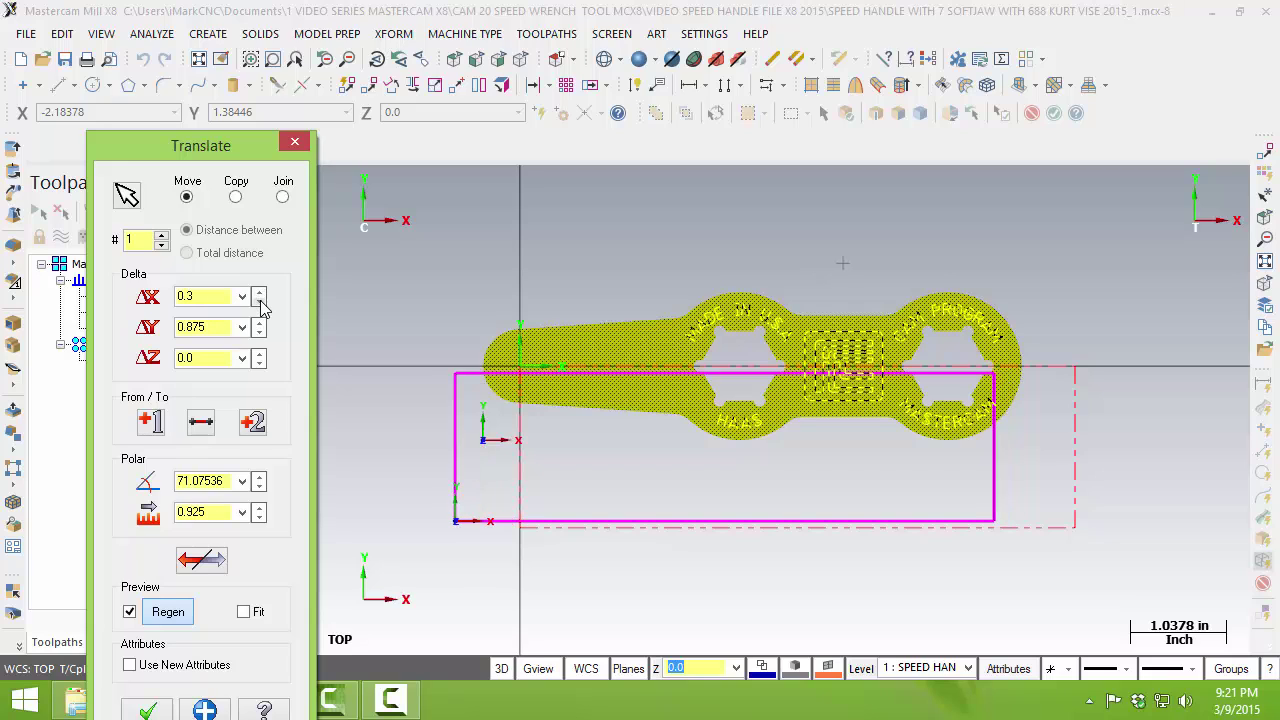
{"action": "left_click", "coordinate": [260, 303]}
{"action": "left_click", "coordinate": [260, 303]}
{"action": "left_click", "coordinate": [260, 303]}
{"action": "left_click", "coordinate": [260, 303]}
{"action": "left_click", "coordinate": [260, 303]}
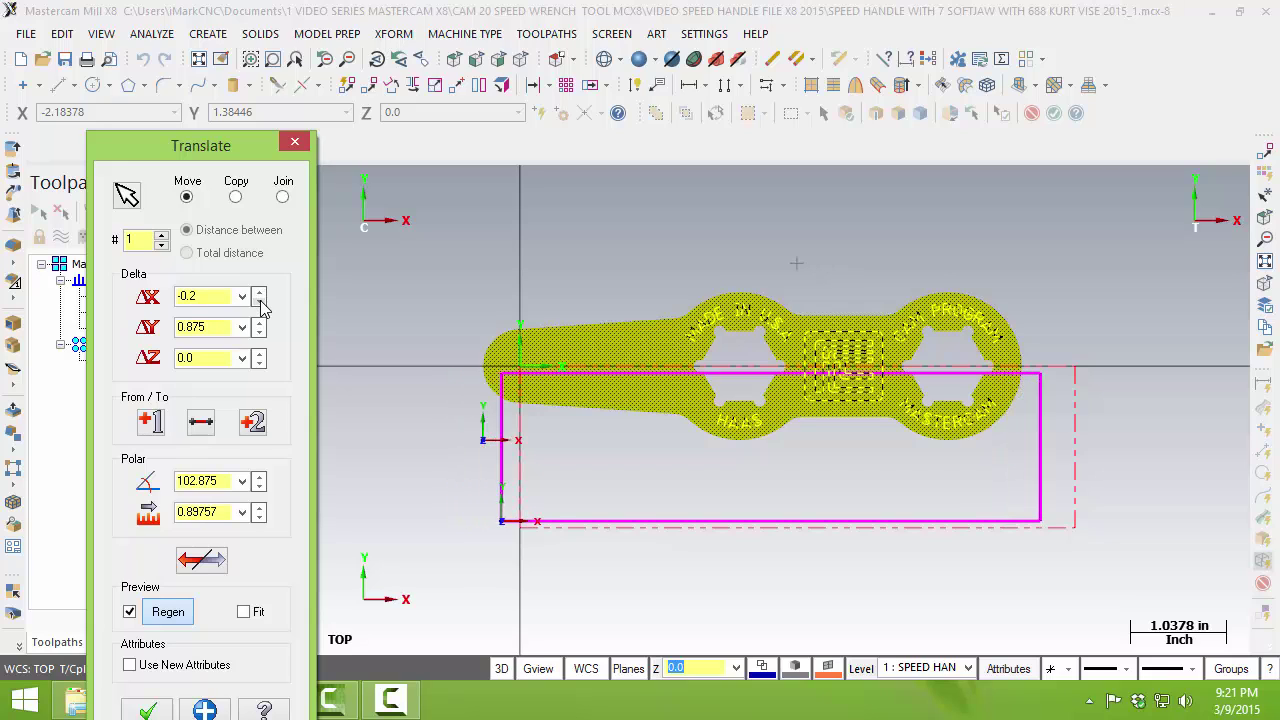
{"action": "left_click", "coordinate": [260, 303]}
{"action": "left_click", "coordinate": [260, 303]}
{"action": "left_click", "coordinate": [260, 303]}
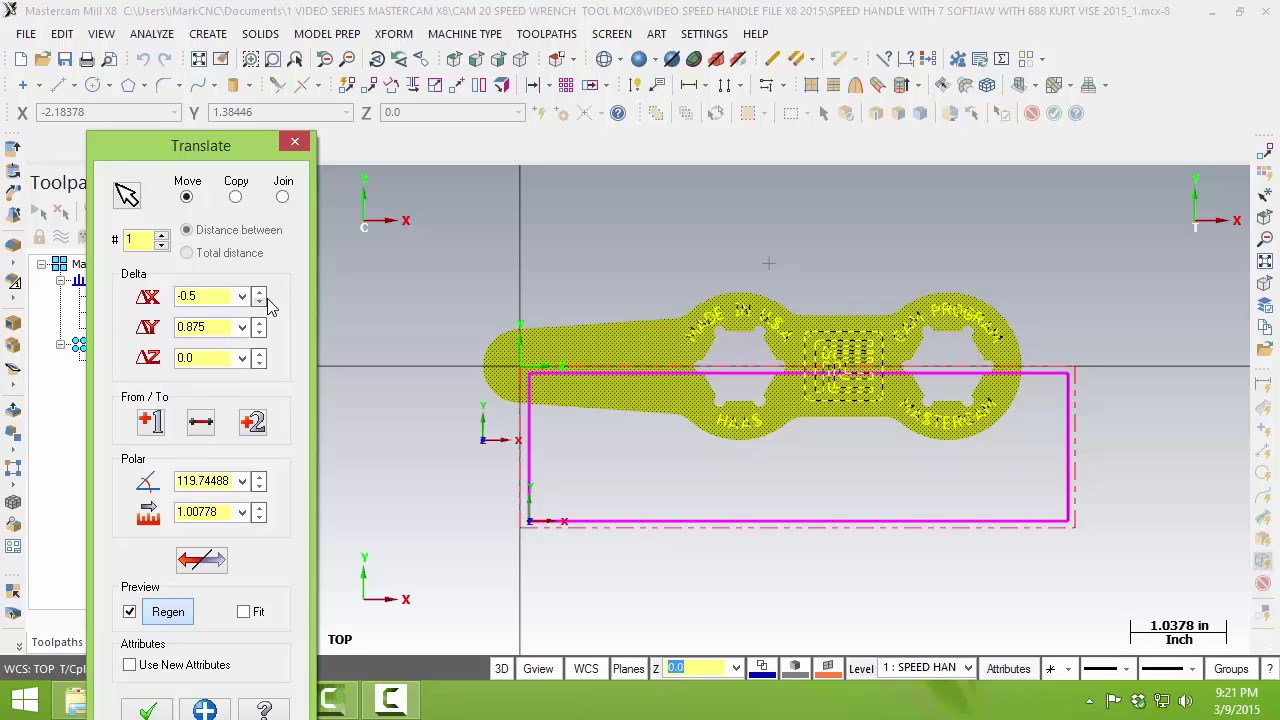
{"action": "double_click", "coordinate": [219, 326]}
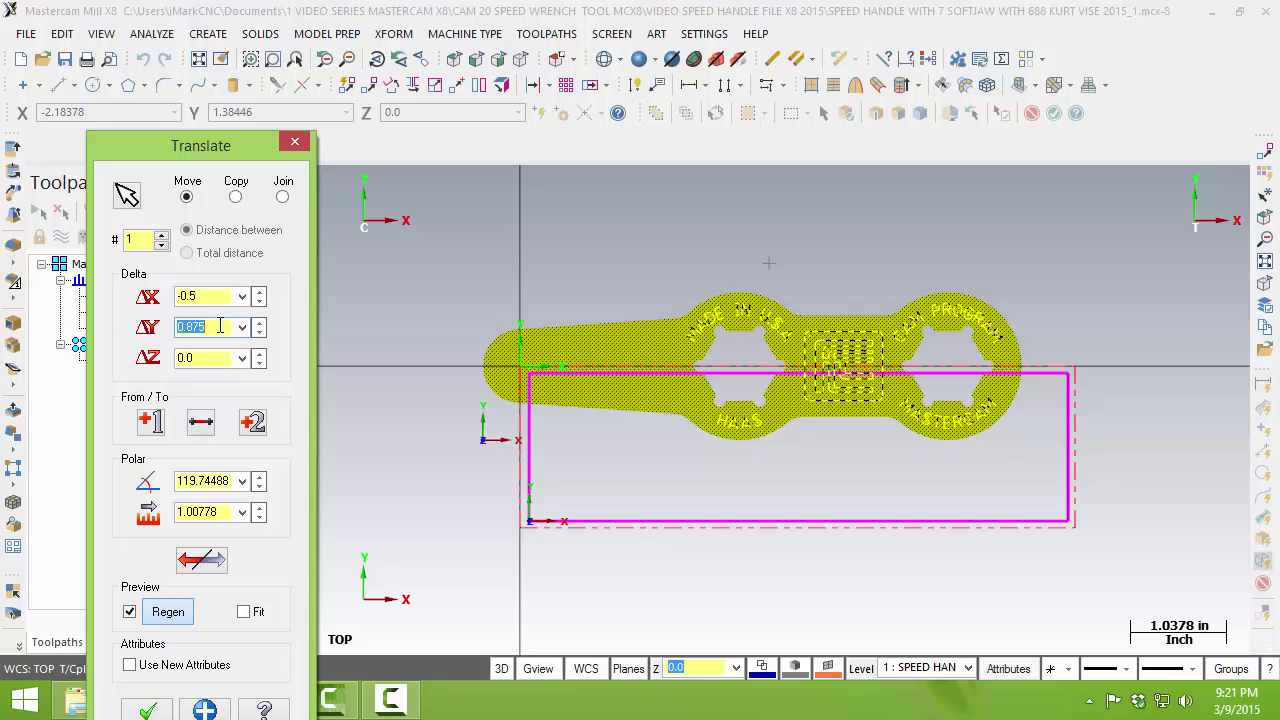
{"action": "left_click", "coordinate": [150, 710]}
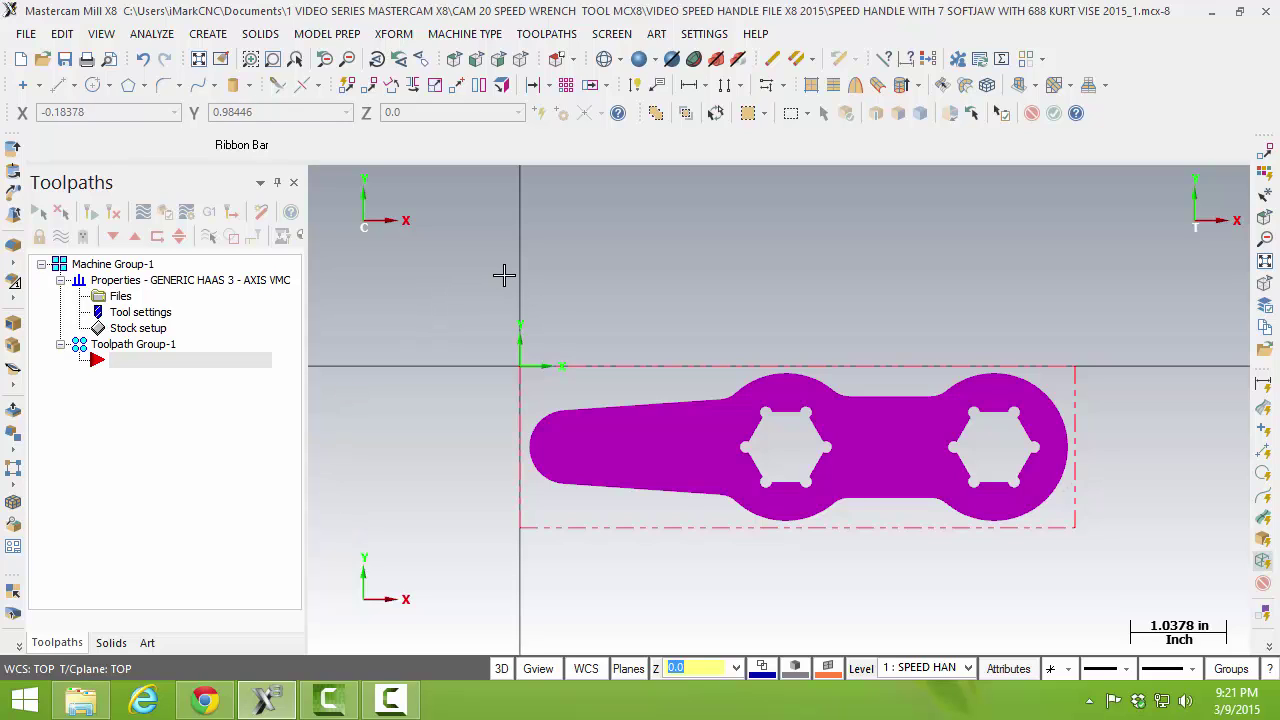
Step: Switch to Front view, zoom out, and window-select the wrench solid
{"action": "left_click", "coordinate": [478, 59]}
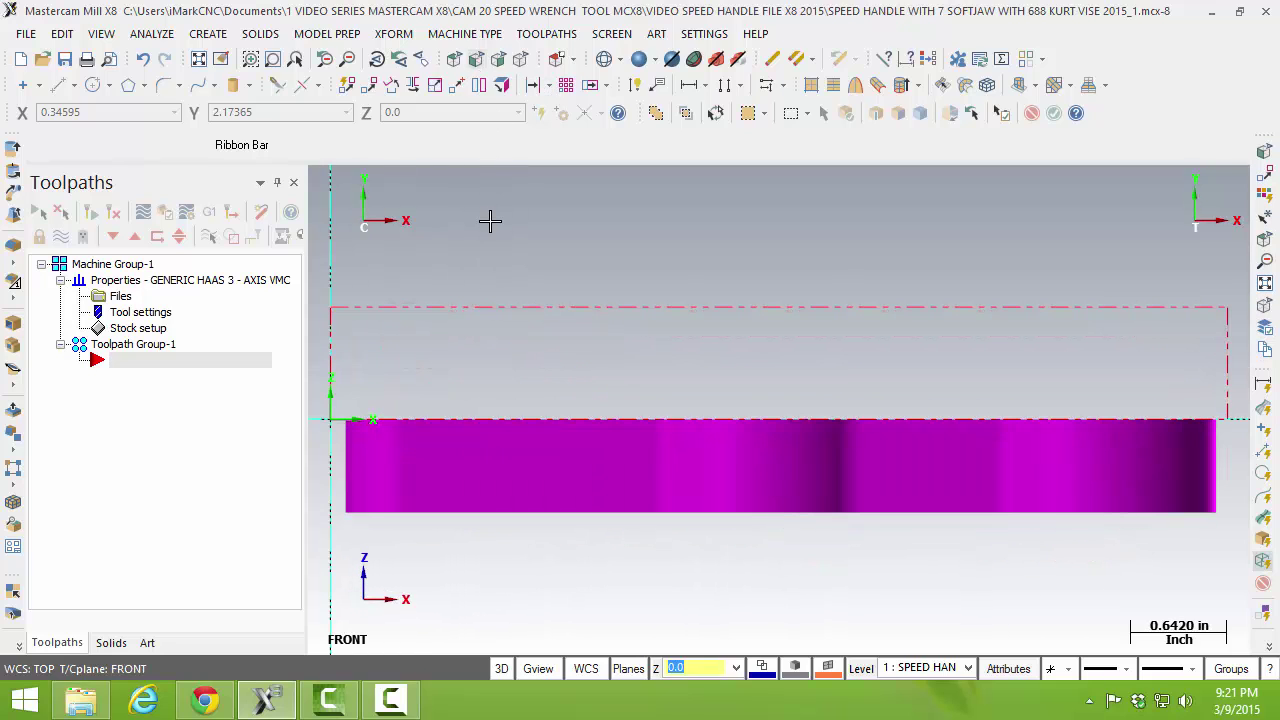
{"action": "scroll", "coordinate": [490, 221], "scroll_direction": "down", "scroll_amount": 2}
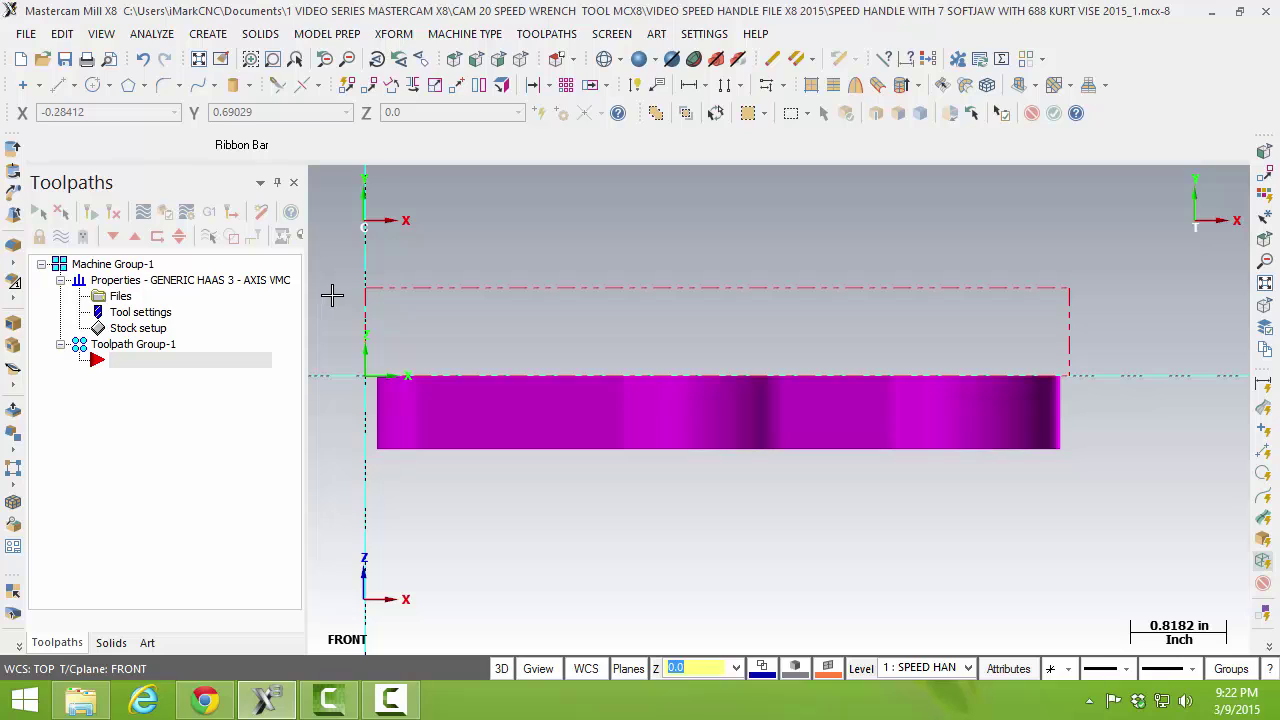
{"action": "left_click_drag", "start_coordinate": [332, 295], "coordinate": [1131, 505]}
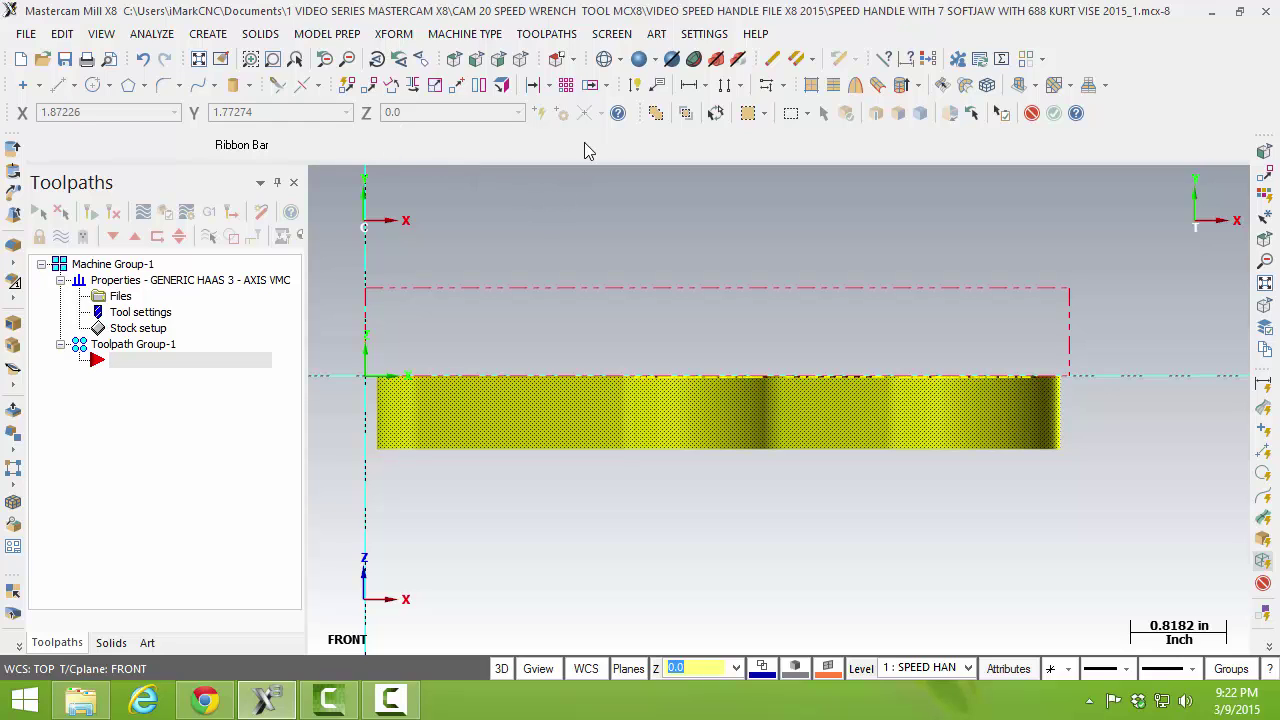
Step: Open Translate for the solid, trial Z offsets up to 0.3, then reset Z to 0
{"action": "left_click", "coordinate": [368, 84]}
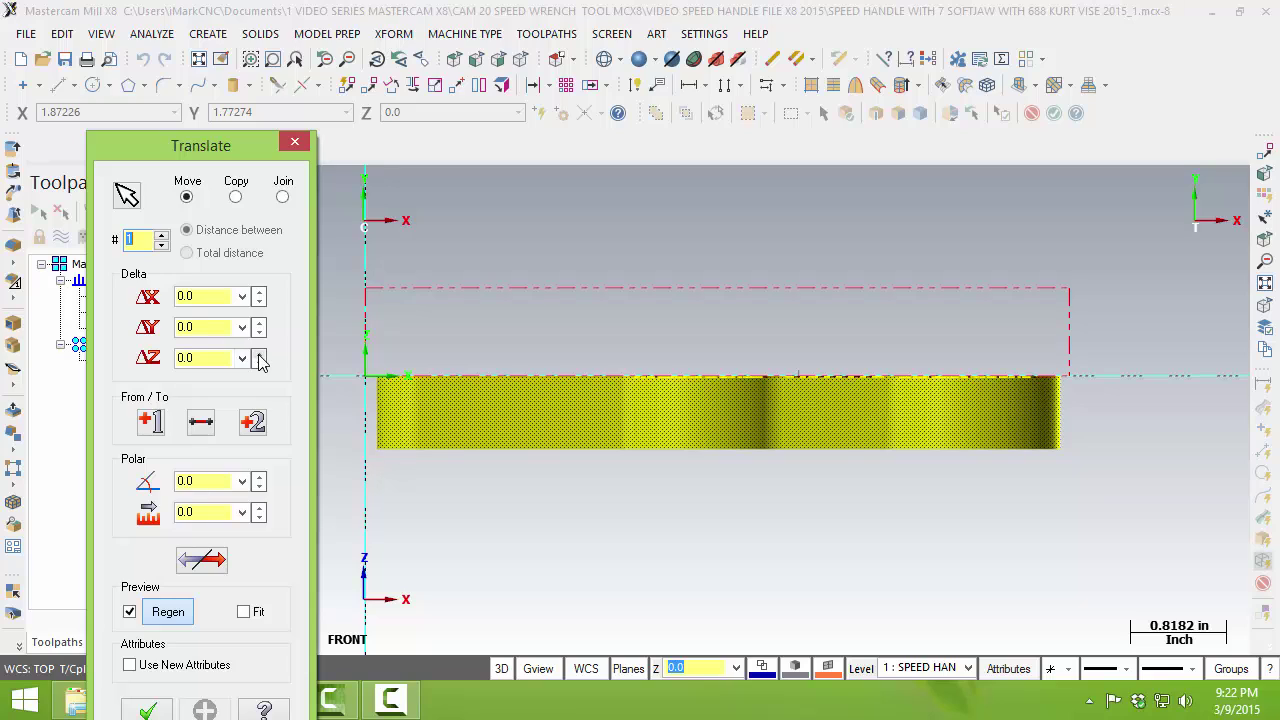
{"action": "left_click", "coordinate": [259, 354]}
{"action": "left_click", "coordinate": [259, 354]}
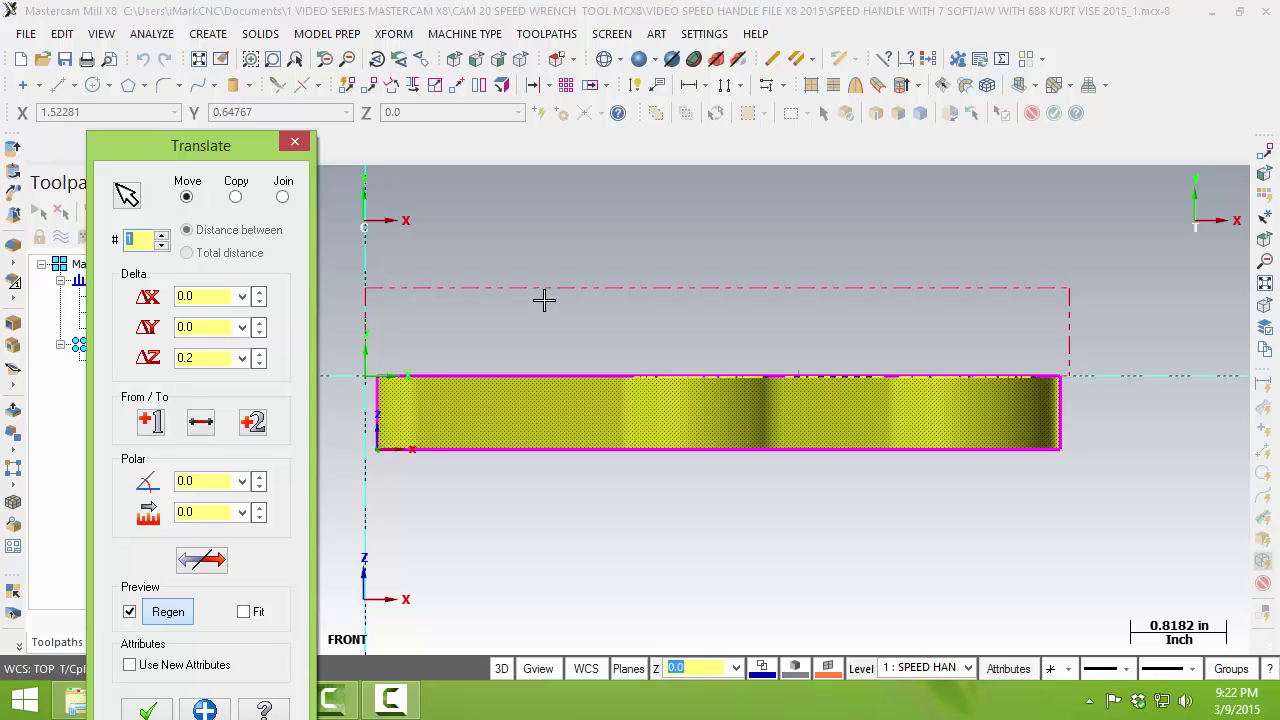
{"action": "middle_click_drag", "start_coordinate": [543, 300], "coordinate": [514, 300]}
{"action": "left_click", "coordinate": [259, 355]}
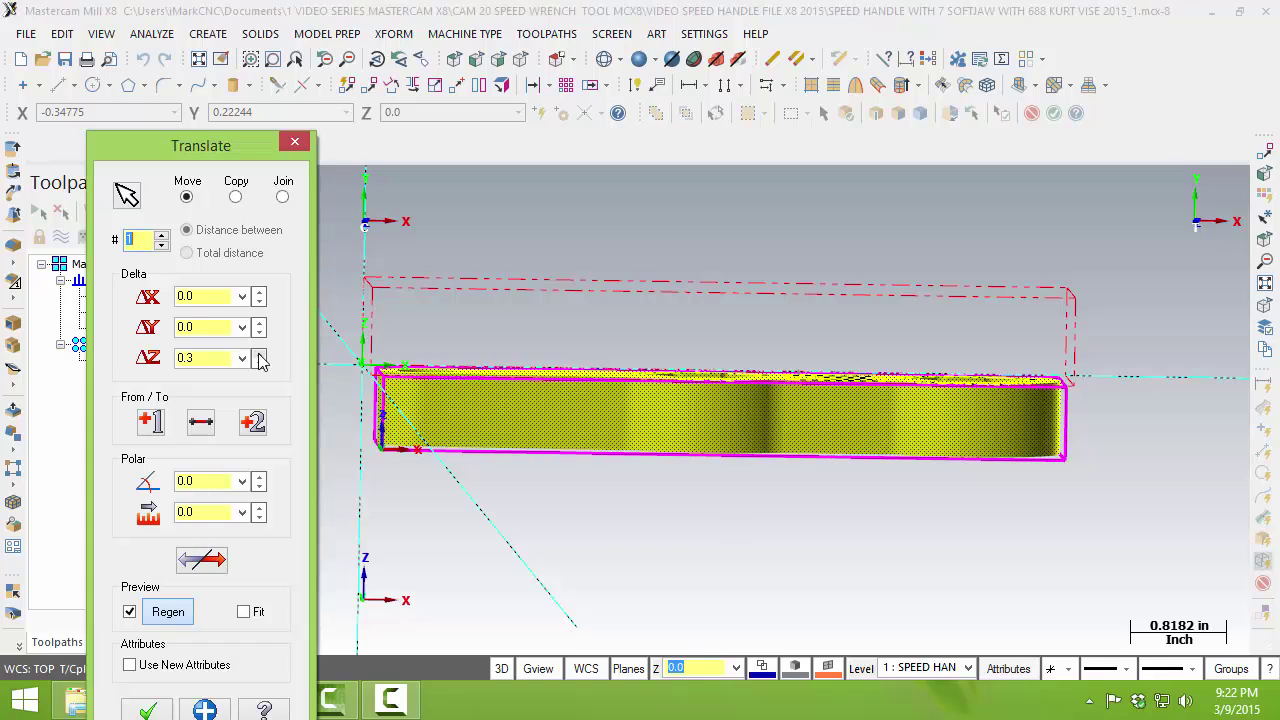
{"action": "left_click", "coordinate": [259, 364]}
{"action": "left_click", "coordinate": [260, 365]}
{"action": "left_click", "coordinate": [260, 366]}
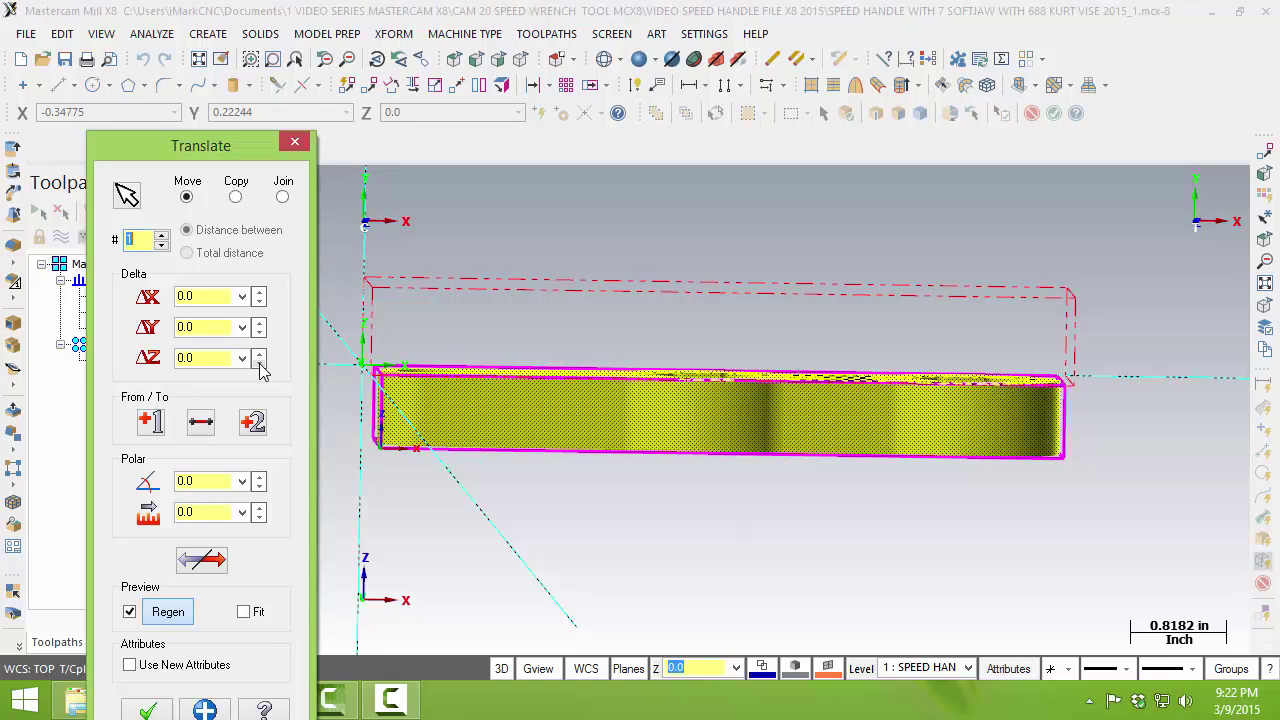
{"action": "key", "text": "alt+2"}
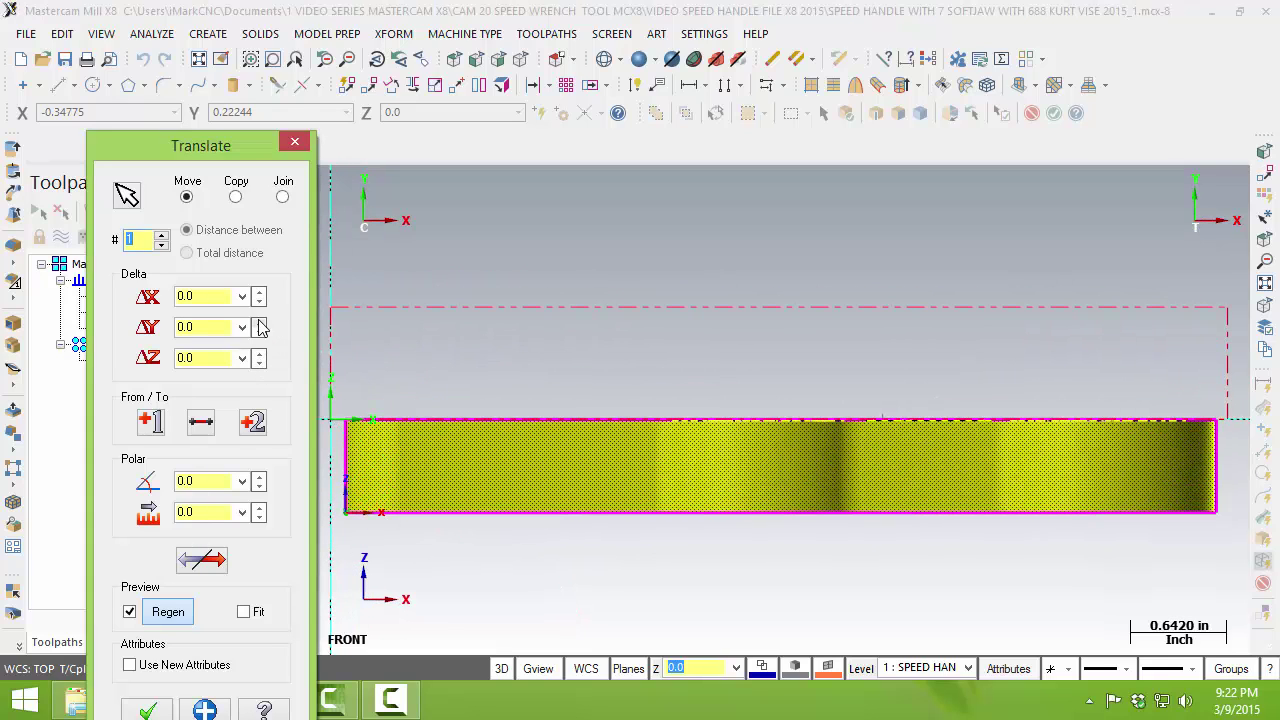
Step: Trial Y offsets around 0.6–0.7 and zoom into the part's top-left corner to check
{"action": "left_click", "coordinate": [259, 322]}
{"action": "left_click", "coordinate": [259, 322]}
{"action": "left_click", "coordinate": [259, 322]}
{"action": "left_click", "coordinate": [259, 322]}
{"action": "left_click", "coordinate": [259, 322]}
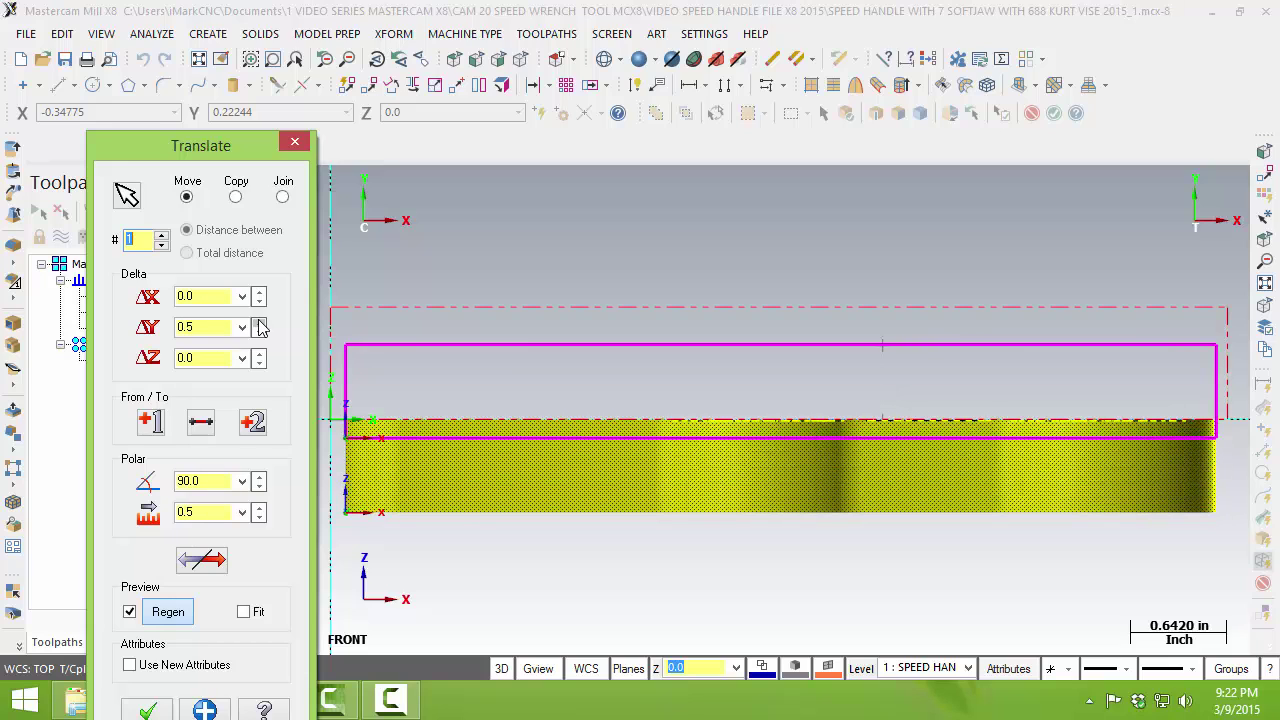
{"action": "left_click", "coordinate": [259, 322]}
{"action": "left_click", "coordinate": [259, 322]}
{"action": "left_click", "coordinate": [259, 322]}
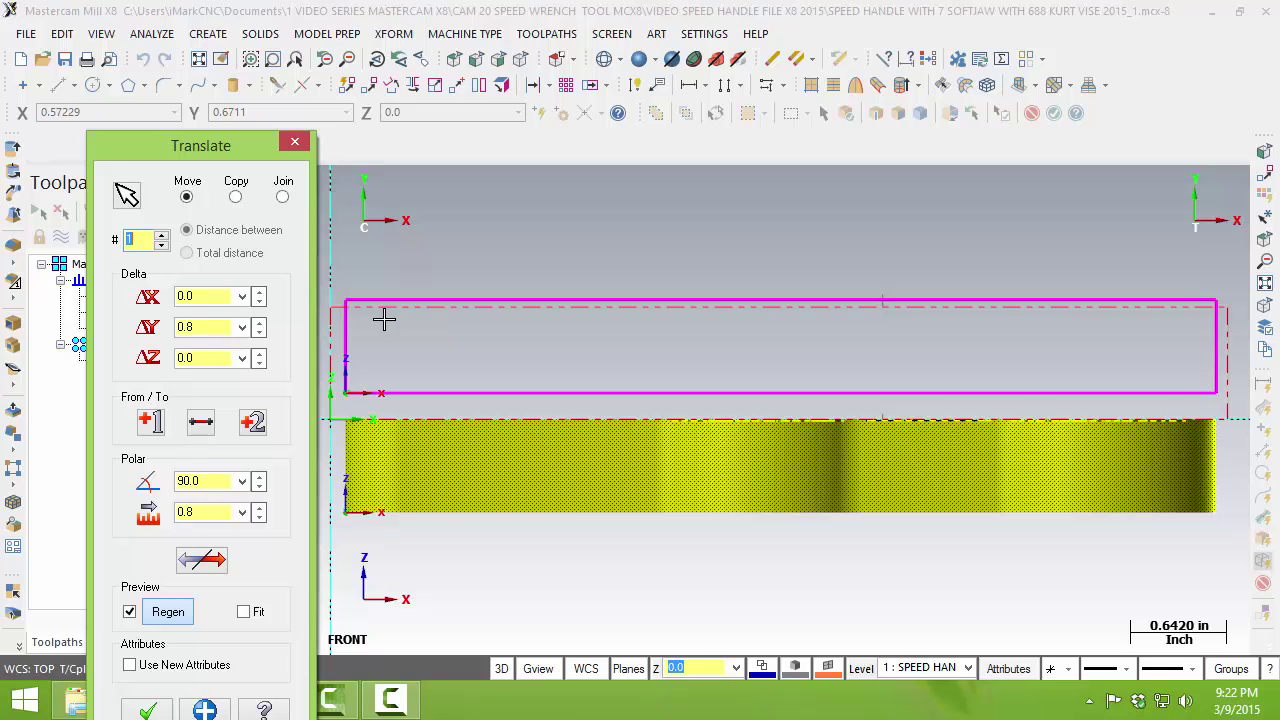
{"action": "left_click", "coordinate": [259, 332]}
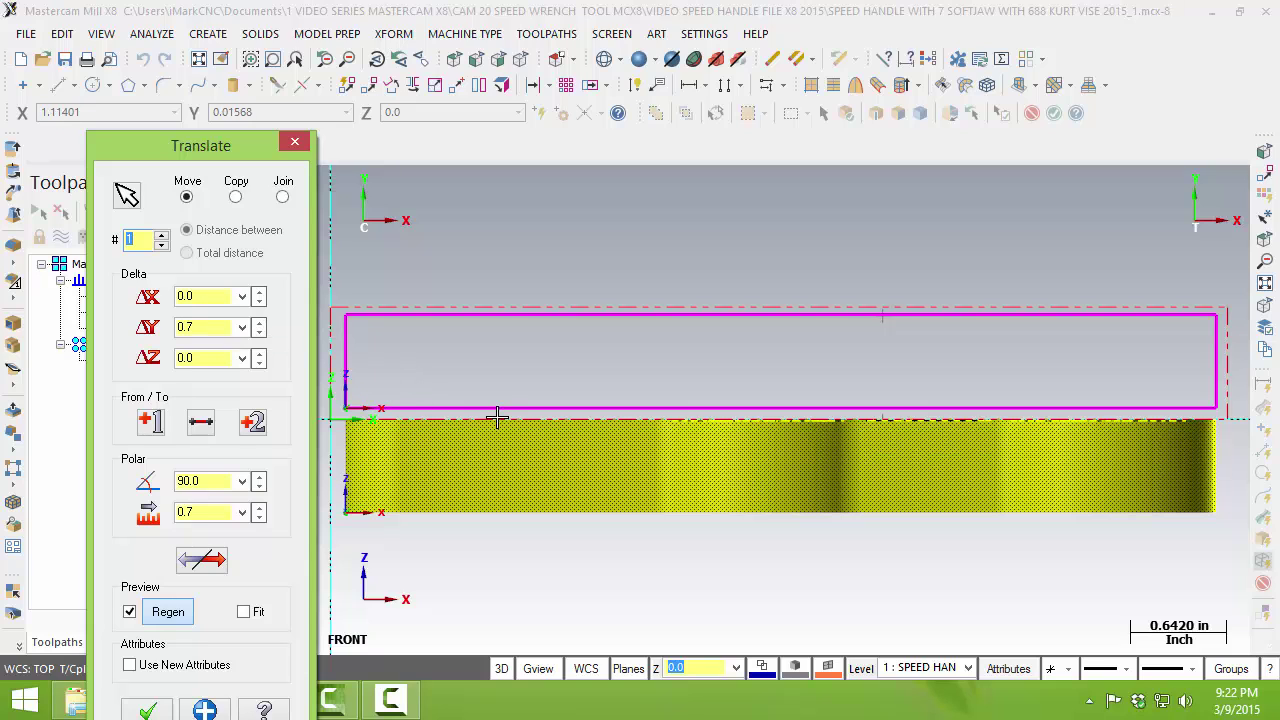
{"action": "key", "text": "F1"}
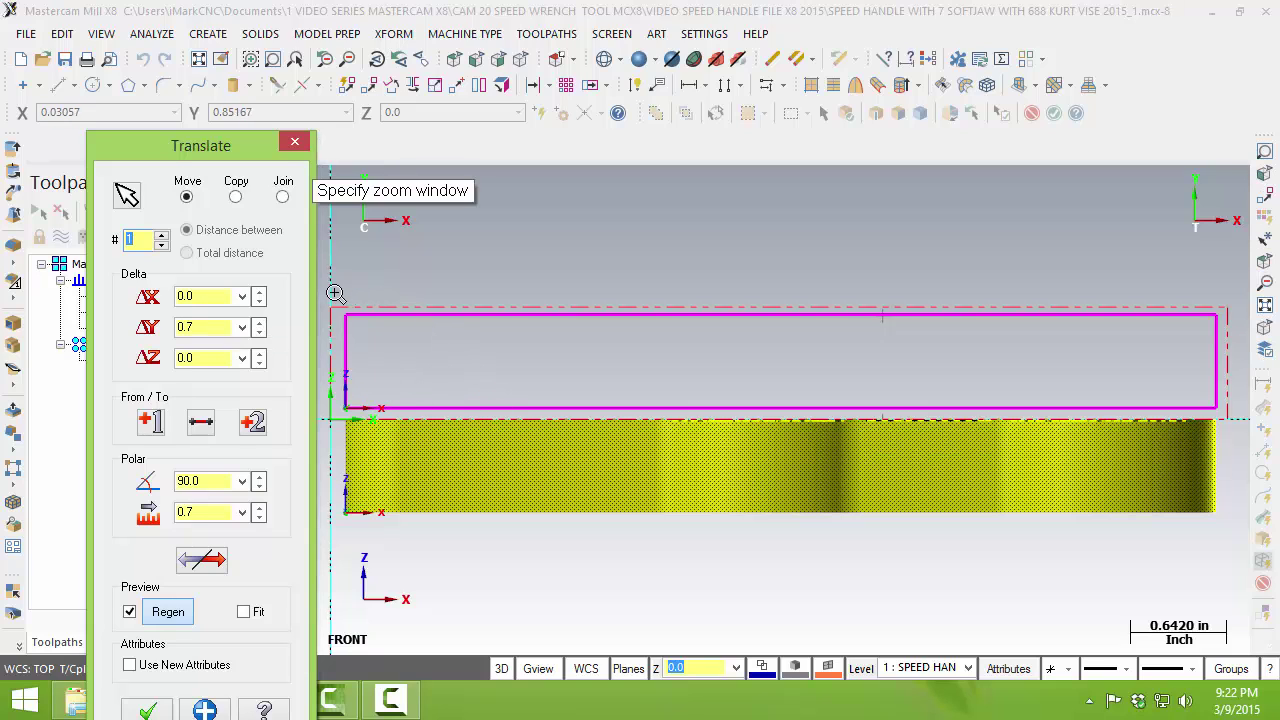
{"action": "left_click_drag", "start_coordinate": [333, 293], "coordinate": [414, 348]}
{"action": "left_click", "coordinate": [580, 372]}
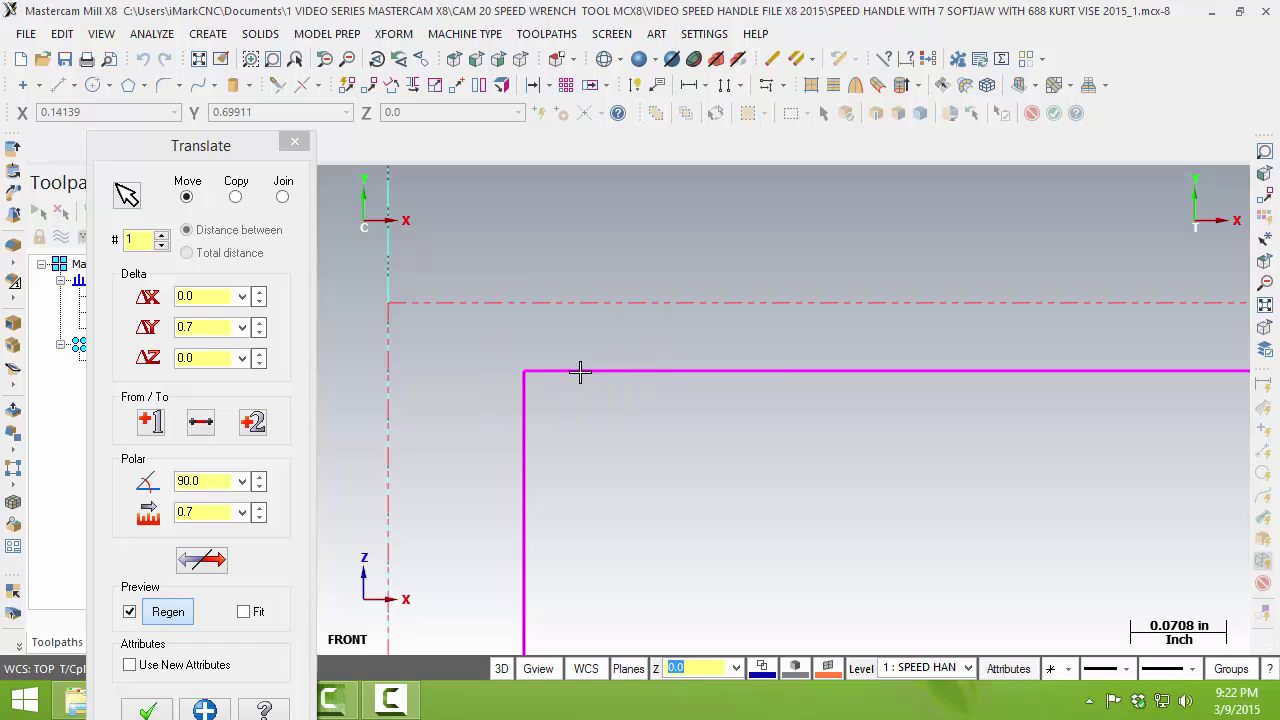
{"action": "left_click", "coordinate": [587, 306]}
Step: Step the Y offset back to 0.0 and select its value for replacement
{"action": "left_click", "coordinate": [259, 334]}
{"action": "left_click", "coordinate": [259, 334]}
{"action": "left_click", "coordinate": [259, 335]}
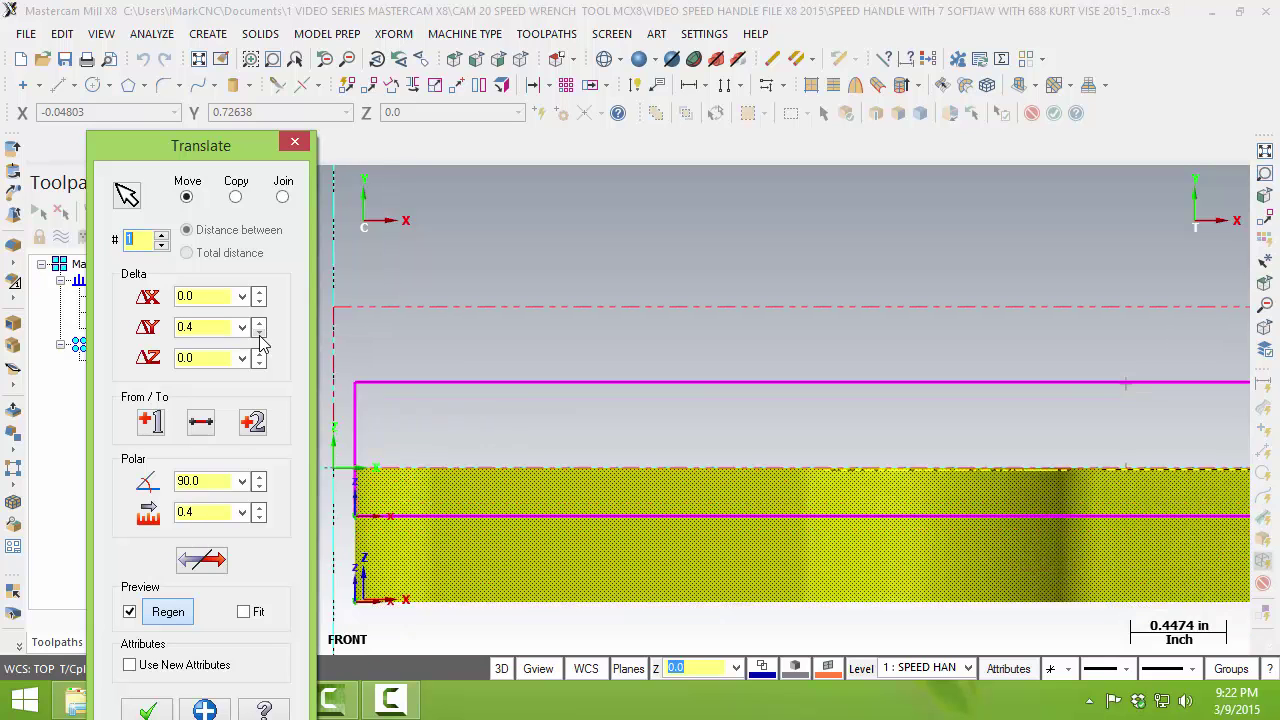
{"action": "left_click", "coordinate": [259, 335]}
{"action": "left_click", "coordinate": [259, 335]}
{"action": "left_click", "coordinate": [259, 335]}
{"action": "left_click", "coordinate": [259, 335]}
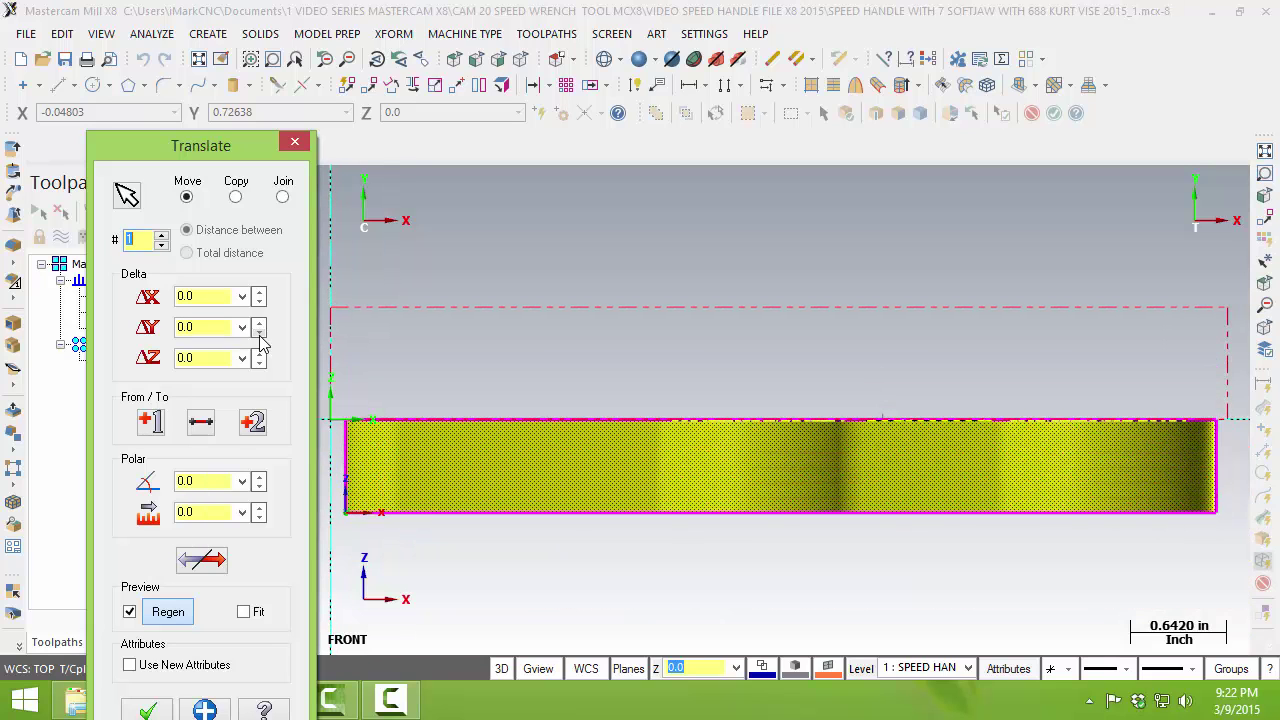
{"action": "double_click", "coordinate": [228, 327]}
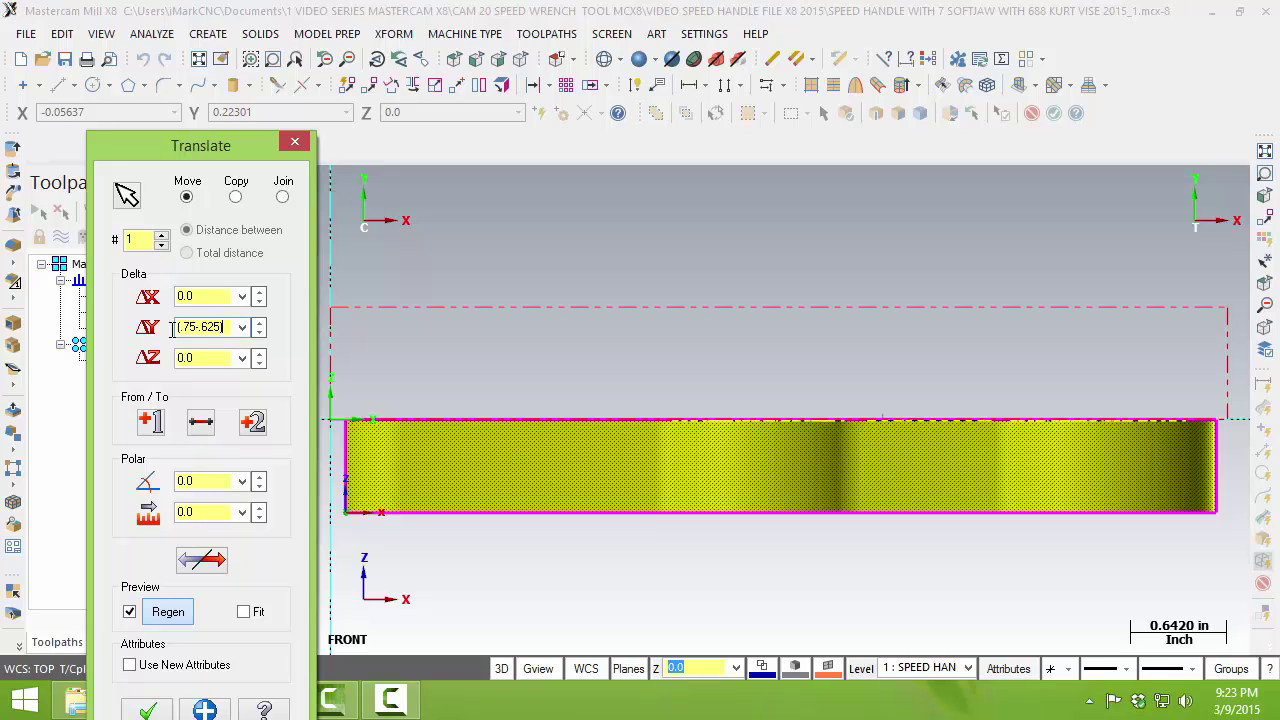
Step: Translate the wrench solid up 0.74 in Y (.75-.01), checking it sits just below the stock top
{"action": "key", "text": "Return"}
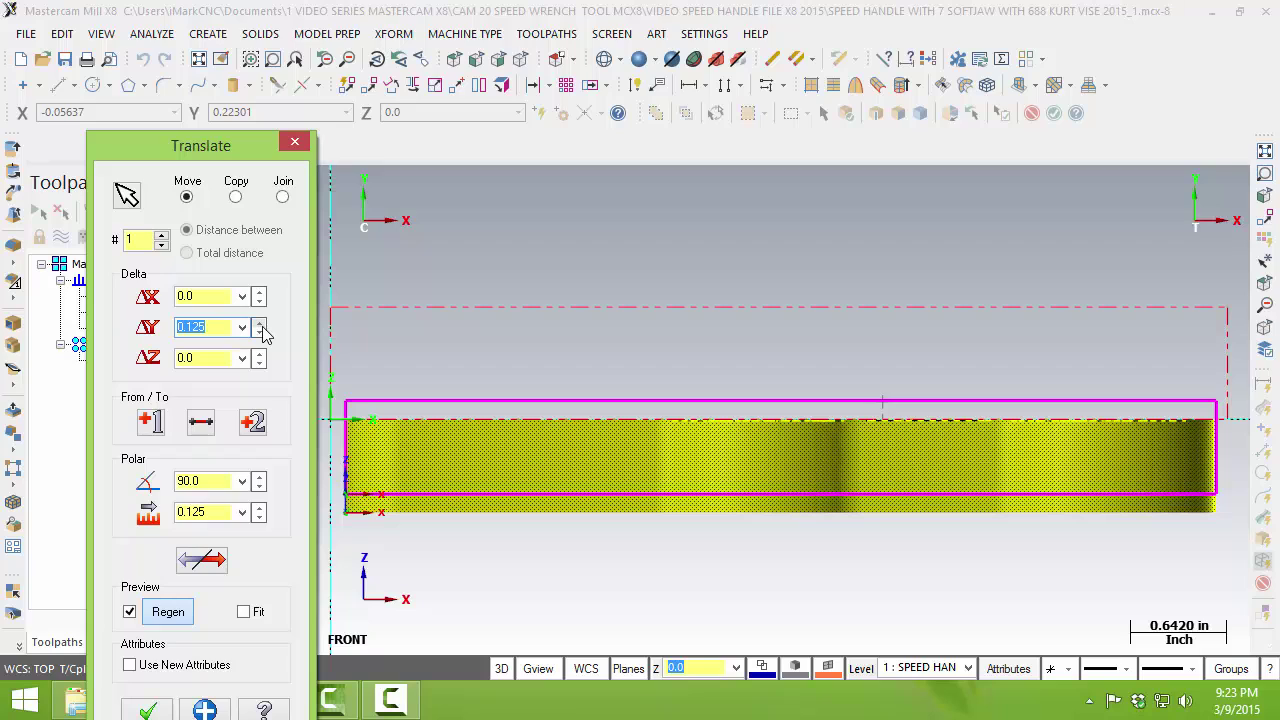
{"action": "type", "text": ".74"}
{"action": "key", "text": "Return"}
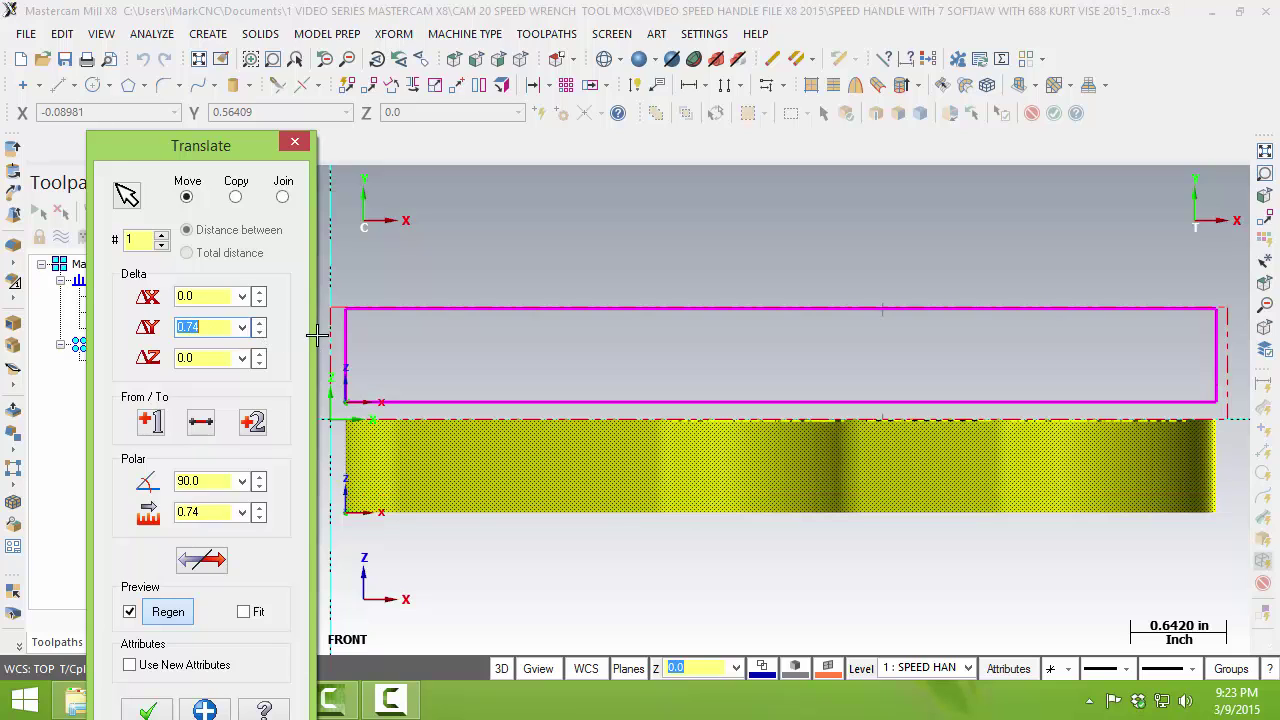
{"action": "key", "text": "F1"}
{"action": "left_click", "coordinate": [340, 294]}
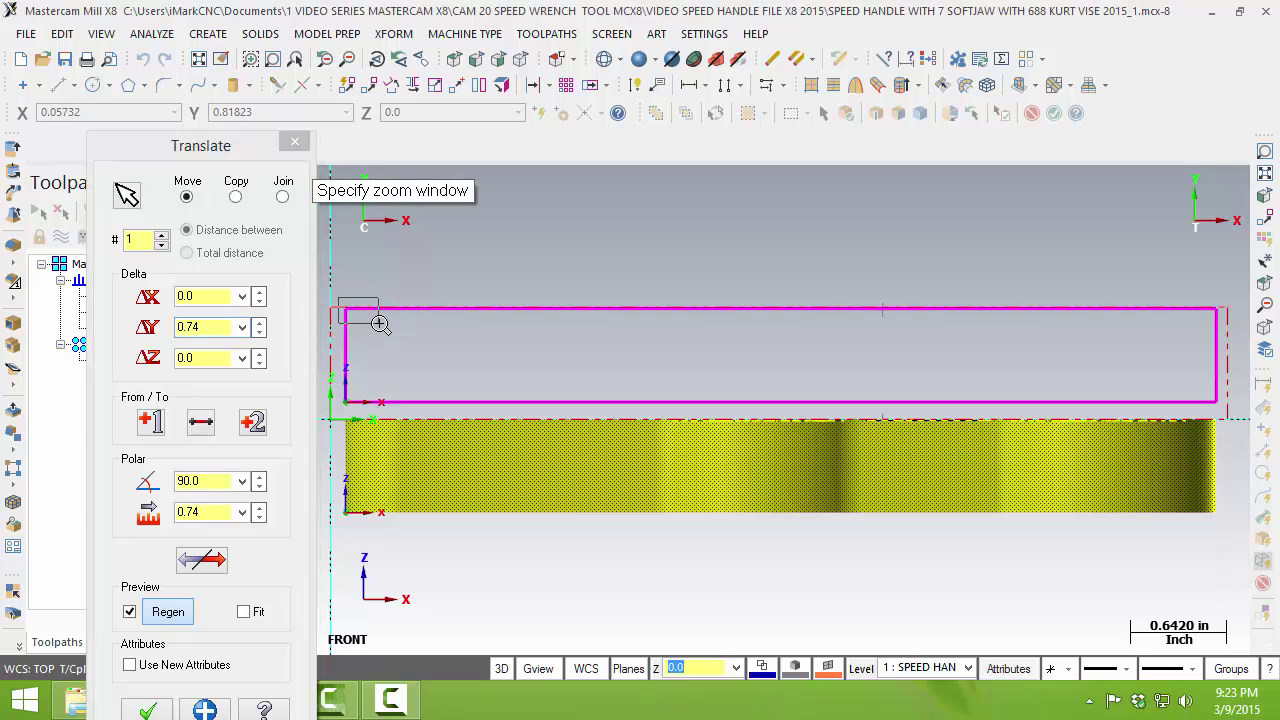
{"action": "left_click", "coordinate": [380, 317]}
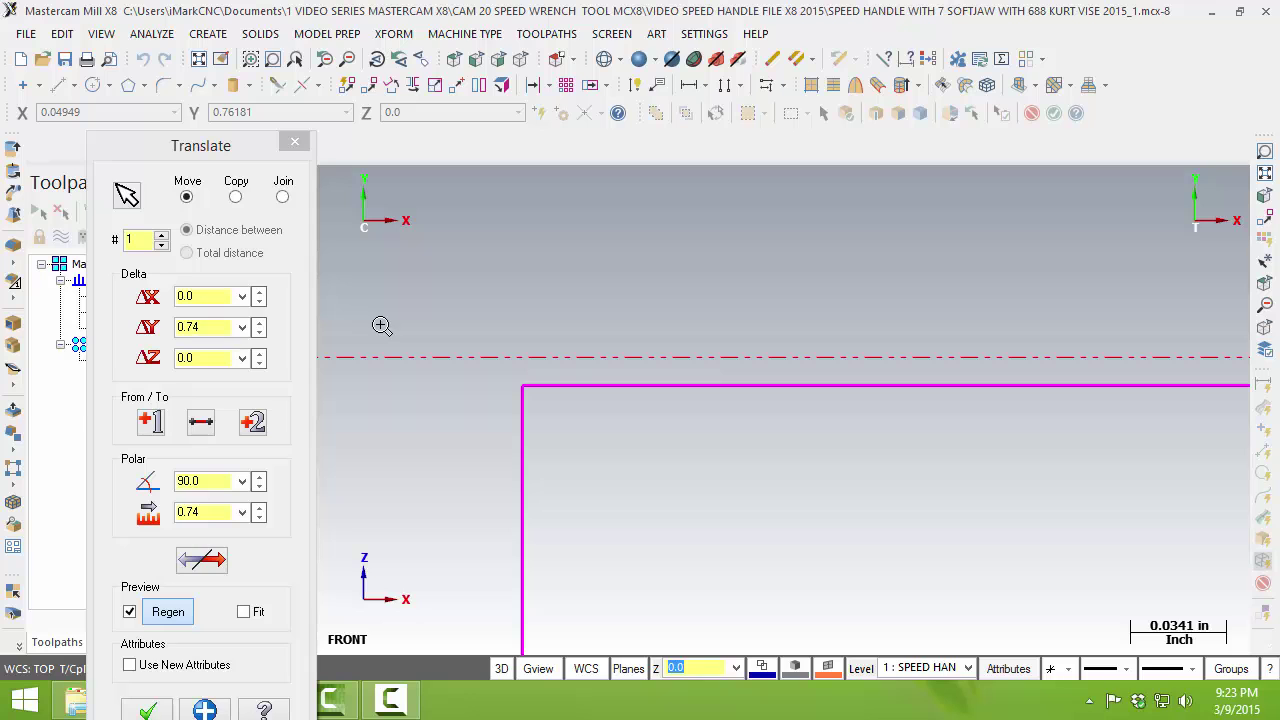
{"action": "left_click", "coordinate": [149, 710]}
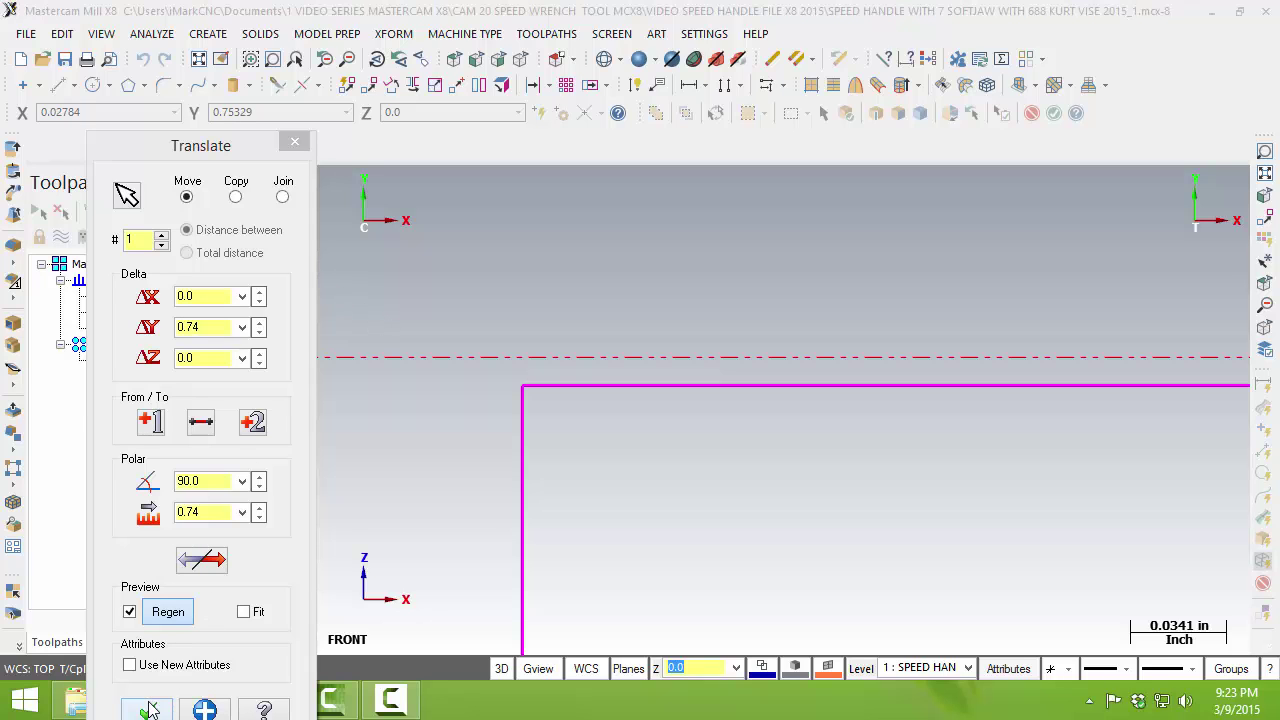
Step: Shade the wrench solid dark blue and orbit it into a tilted 3-D view
{"action": "key", "text": "alt+1"}
{"action": "key", "text": "alt+F1"}
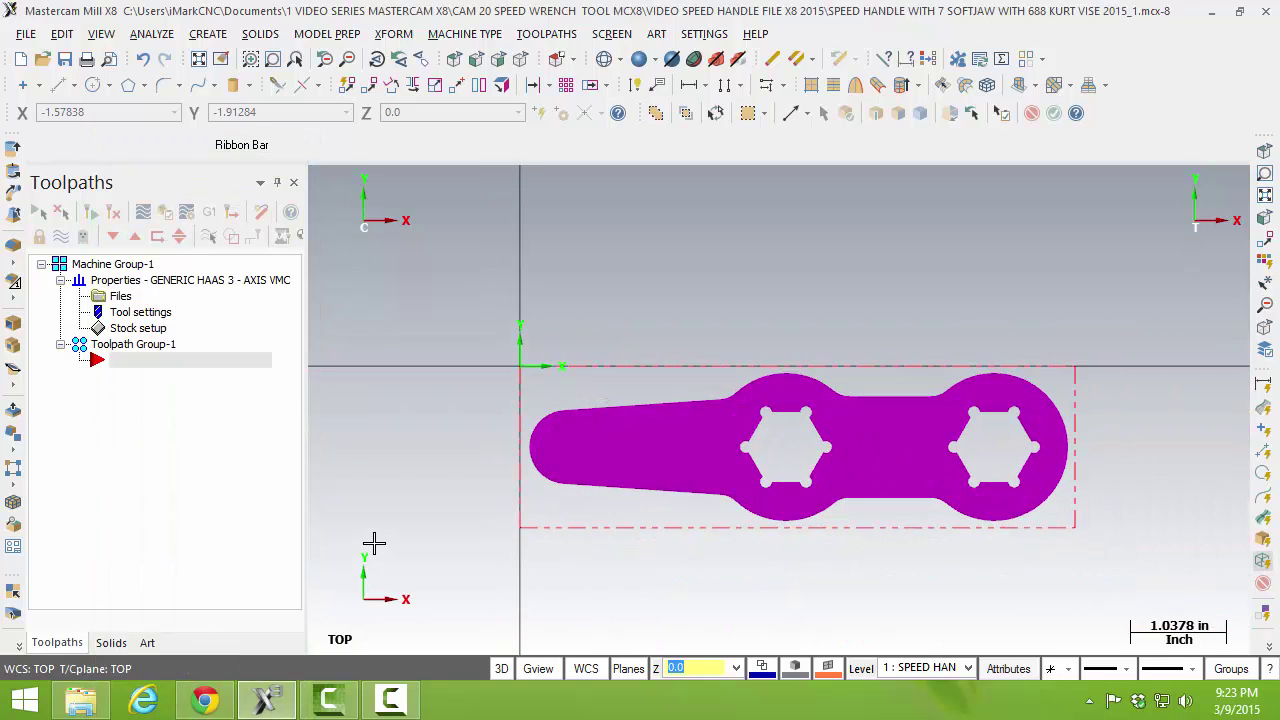
{"action": "middle_click_drag", "start_coordinate": [651, 543], "coordinate": [918, 68]}
{"action": "left_click", "coordinate": [928, 60]}
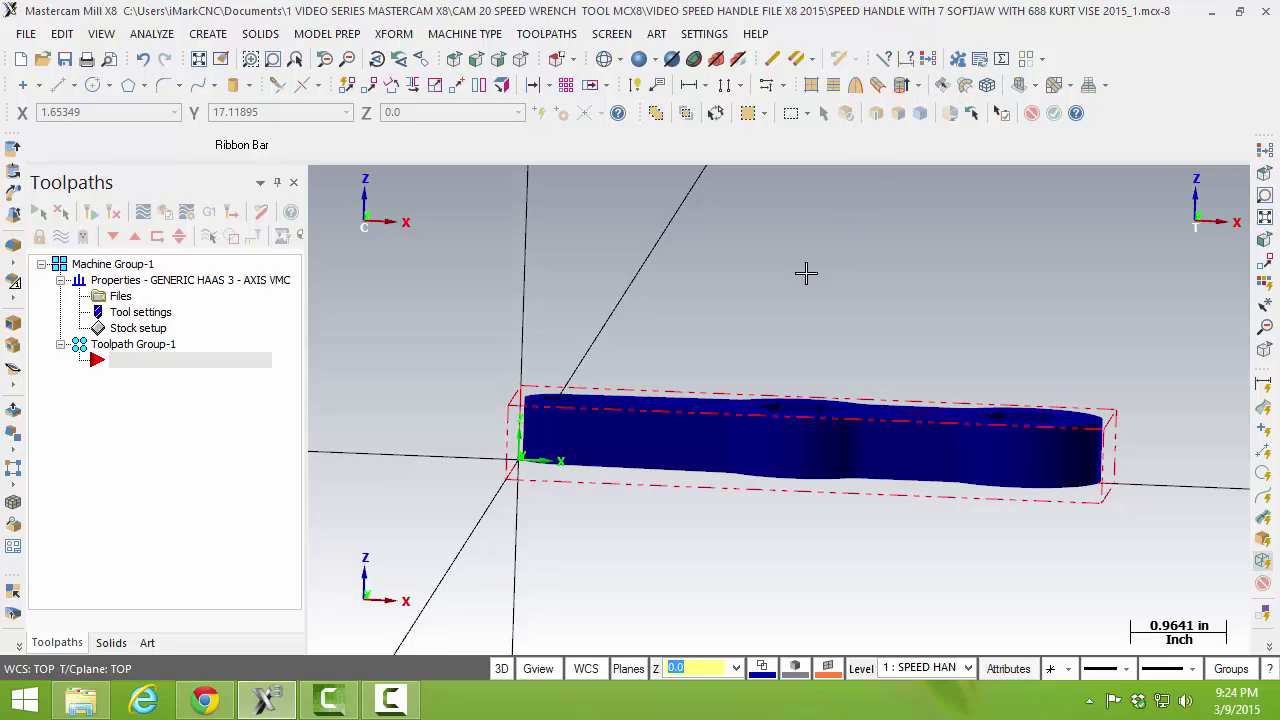
{"action": "middle_click_drag", "start_coordinate": [806, 274], "coordinate": [420, 160]}
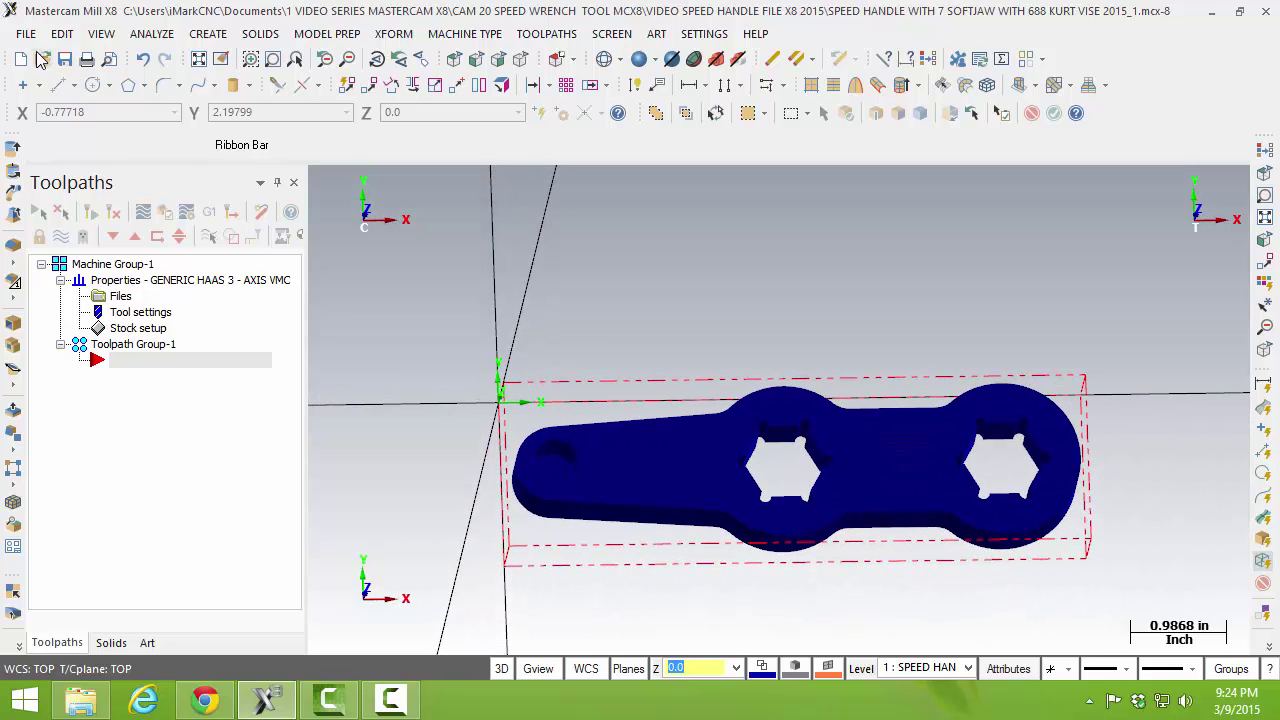
{"action": "left_click", "coordinate": [26, 34]}
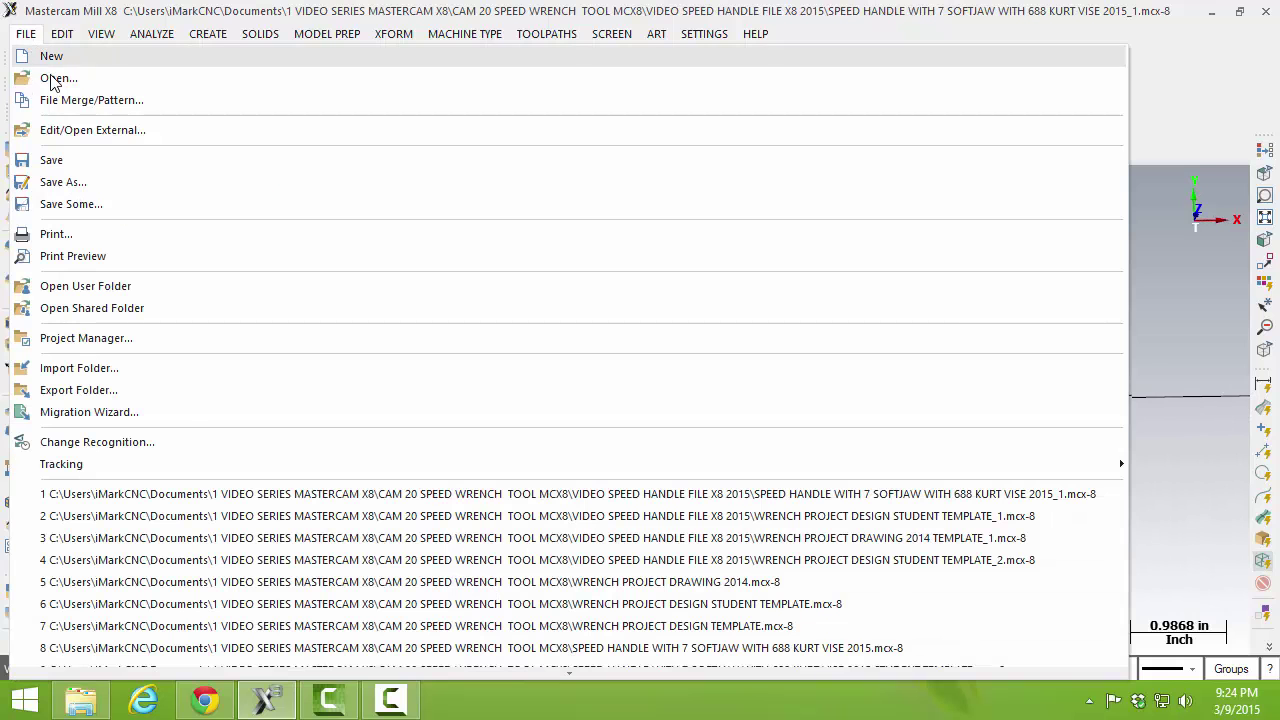
Step: Save As 'SPEED HANDLE WITH 7 SOFTJAW WITH 688 KURT VISE 2015_2', replacing the trailing 1 with 2
{"action": "left_click", "coordinate": [95, 185]}
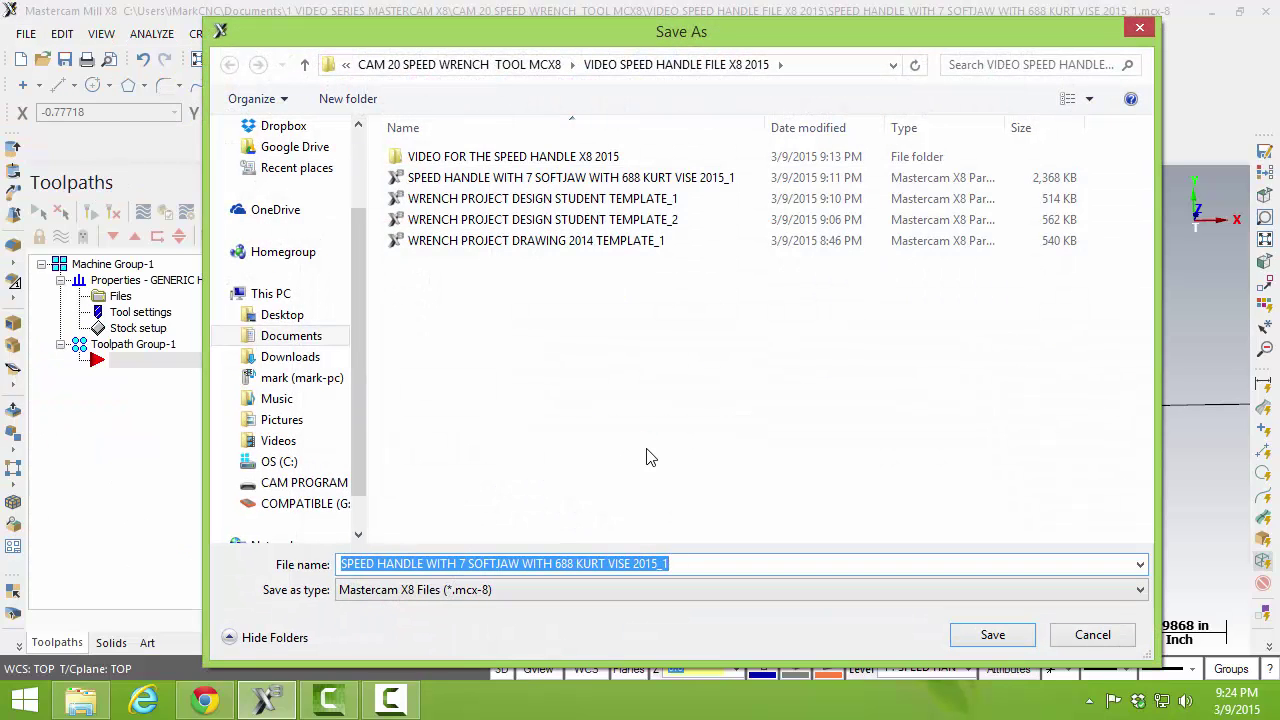
{"action": "left_click", "coordinate": [677, 563]}
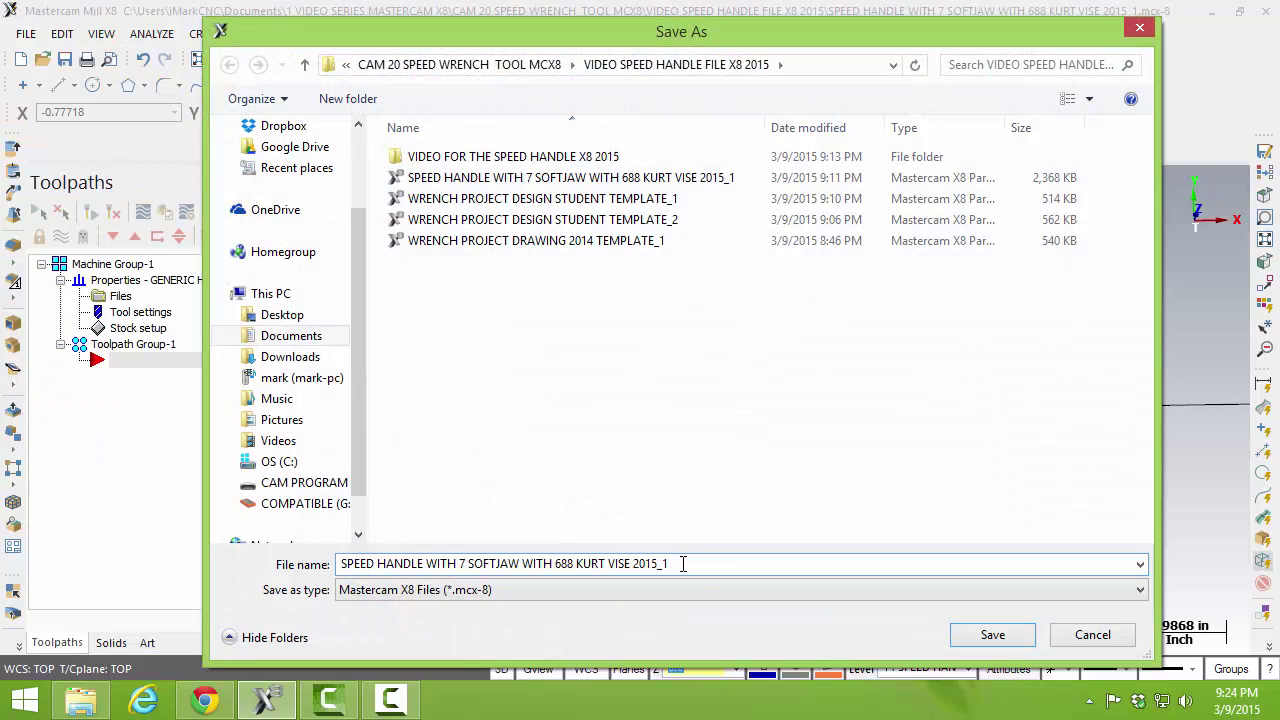
{"action": "key", "text": "BackSpace"}
{"action": "key", "text": "BackSpace"}
{"action": "type", "text": "2"}
{"action": "key", "text": "BackSpace"}
{"action": "type", "text": "5"}
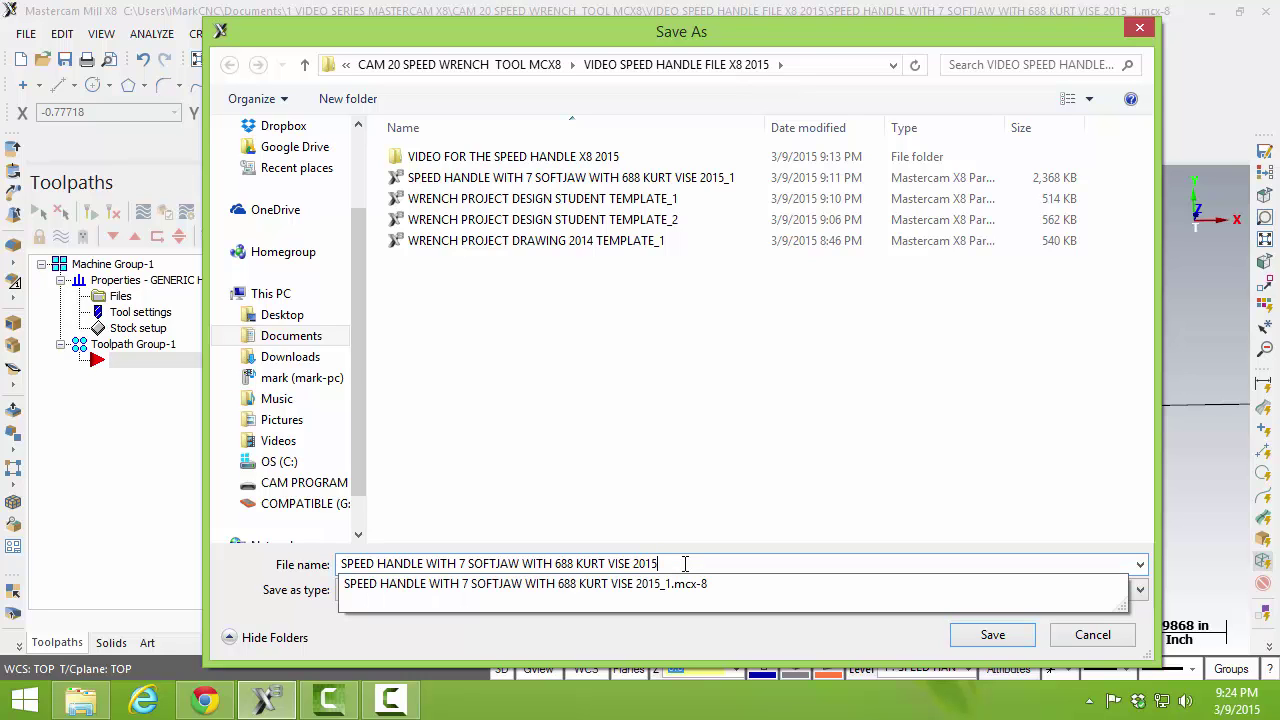
{"action": "type", "text": "_2"}
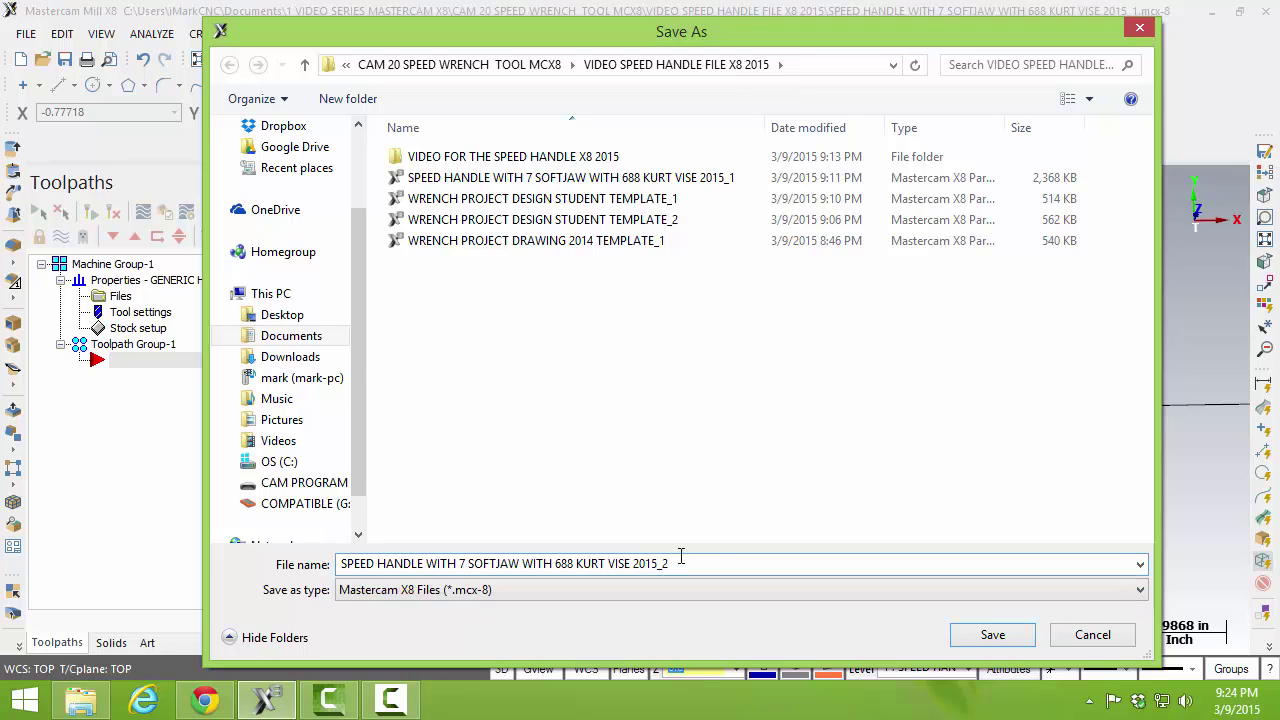
{"action": "left_click", "coordinate": [1010, 638]}
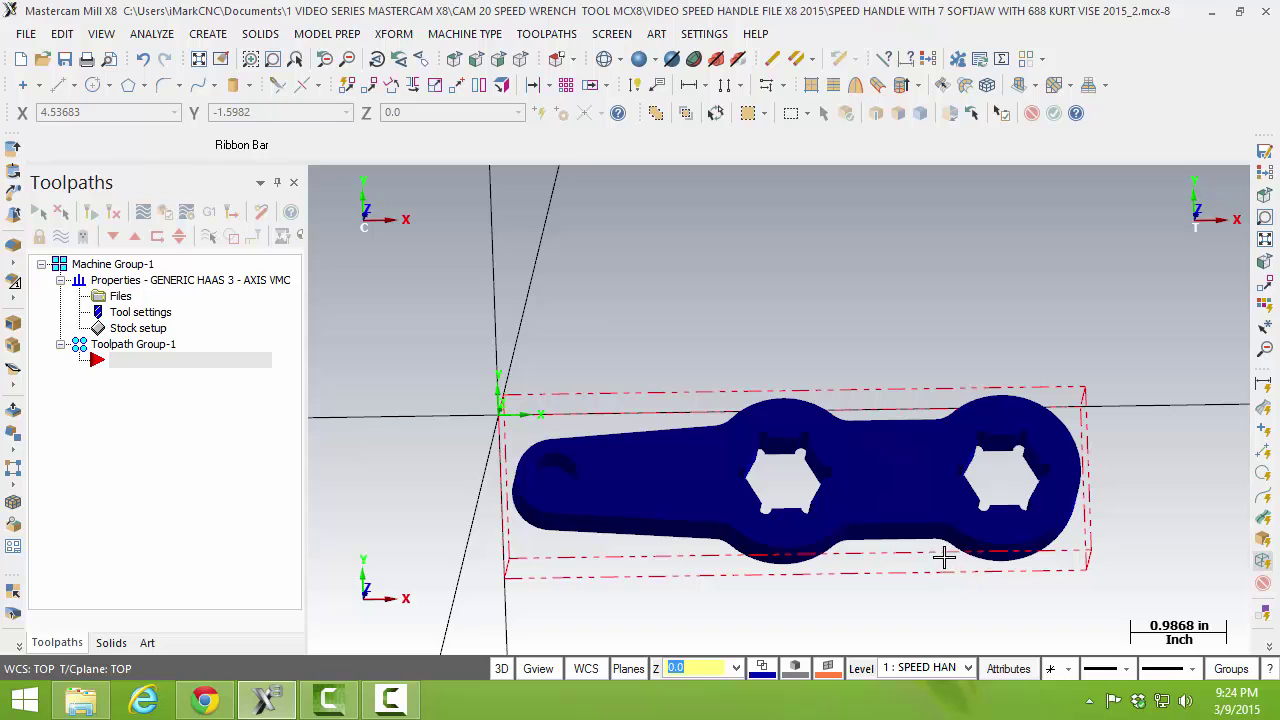
Step: Turn all levels on so the Kurt vise shows with the wrench, then bring up Stock setup
{"action": "left_click", "coordinate": [864, 674]}
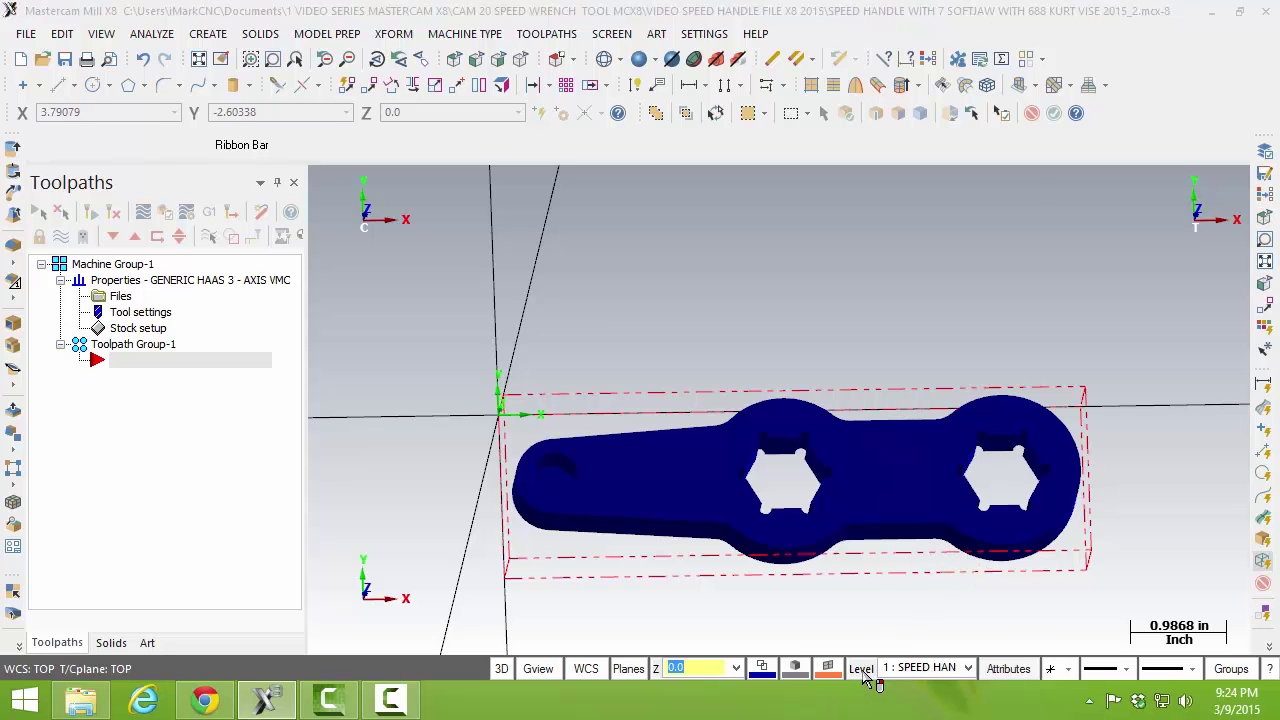
{"action": "left_click", "coordinate": [280, 625]}
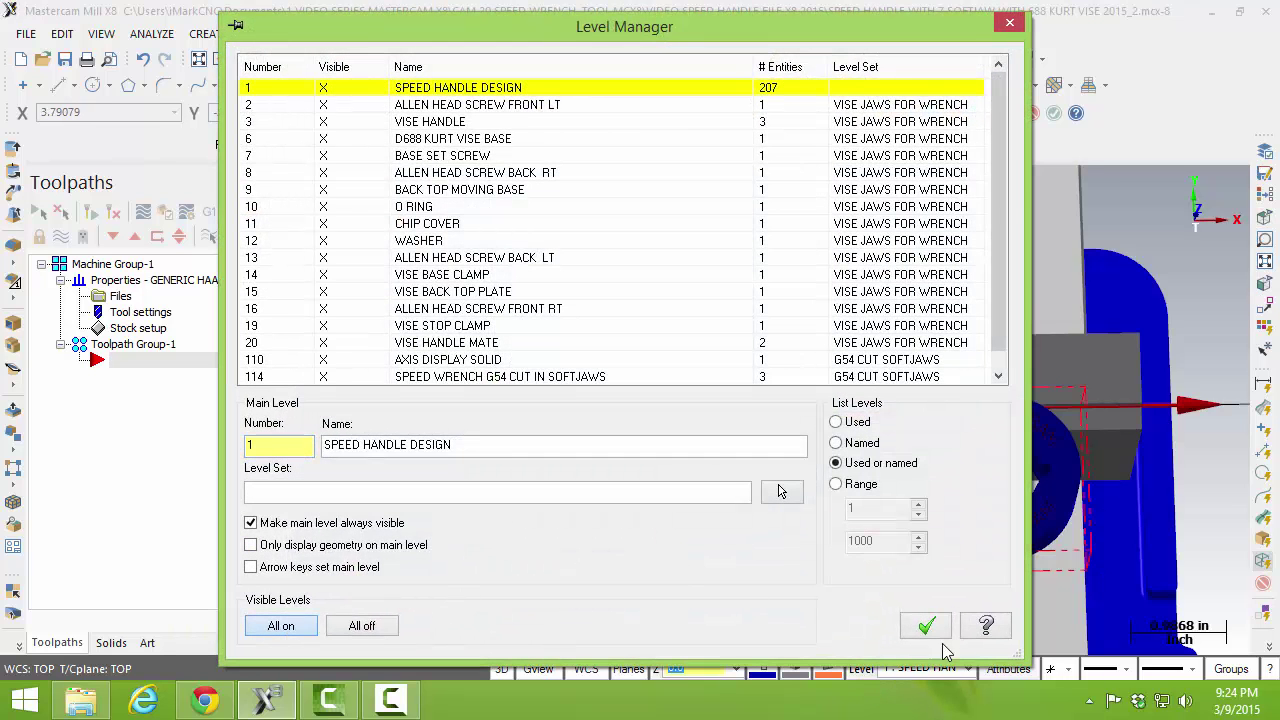
{"action": "left_click", "coordinate": [926, 625]}
{"action": "middle_click_drag", "start_coordinate": [926, 625], "coordinate": [1000, 551]}
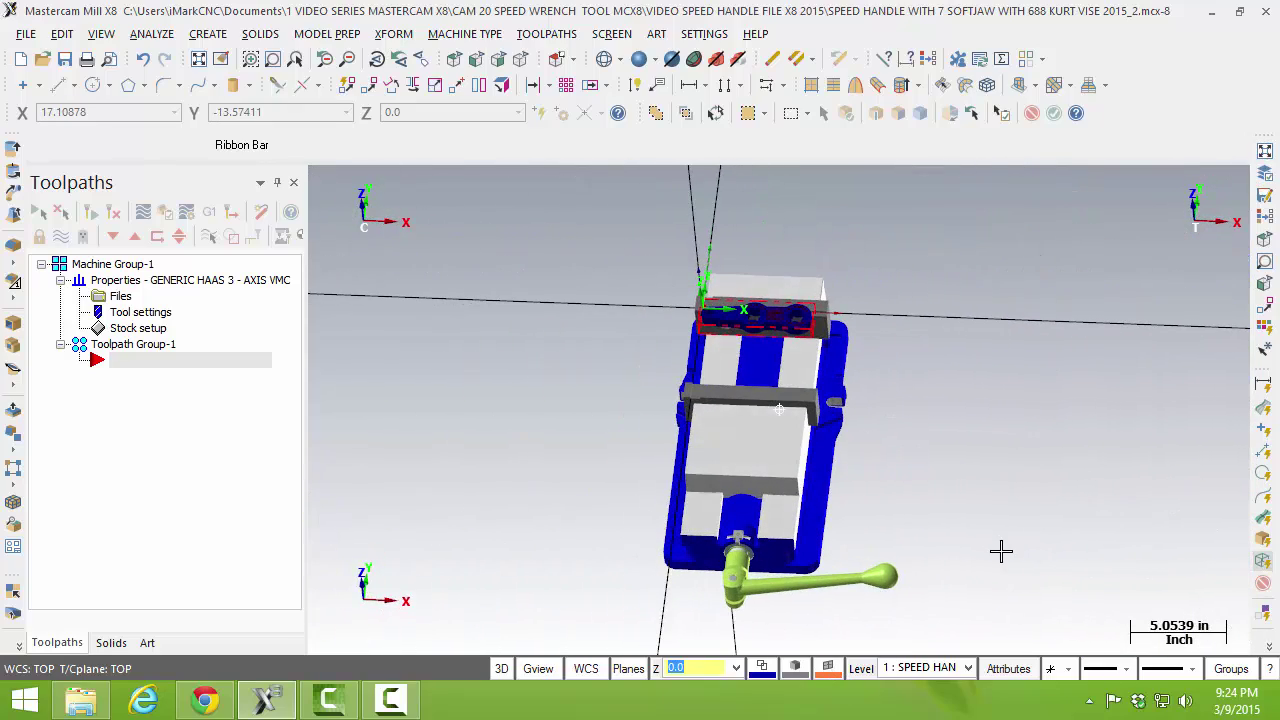
{"action": "left_click", "coordinate": [136, 329]}
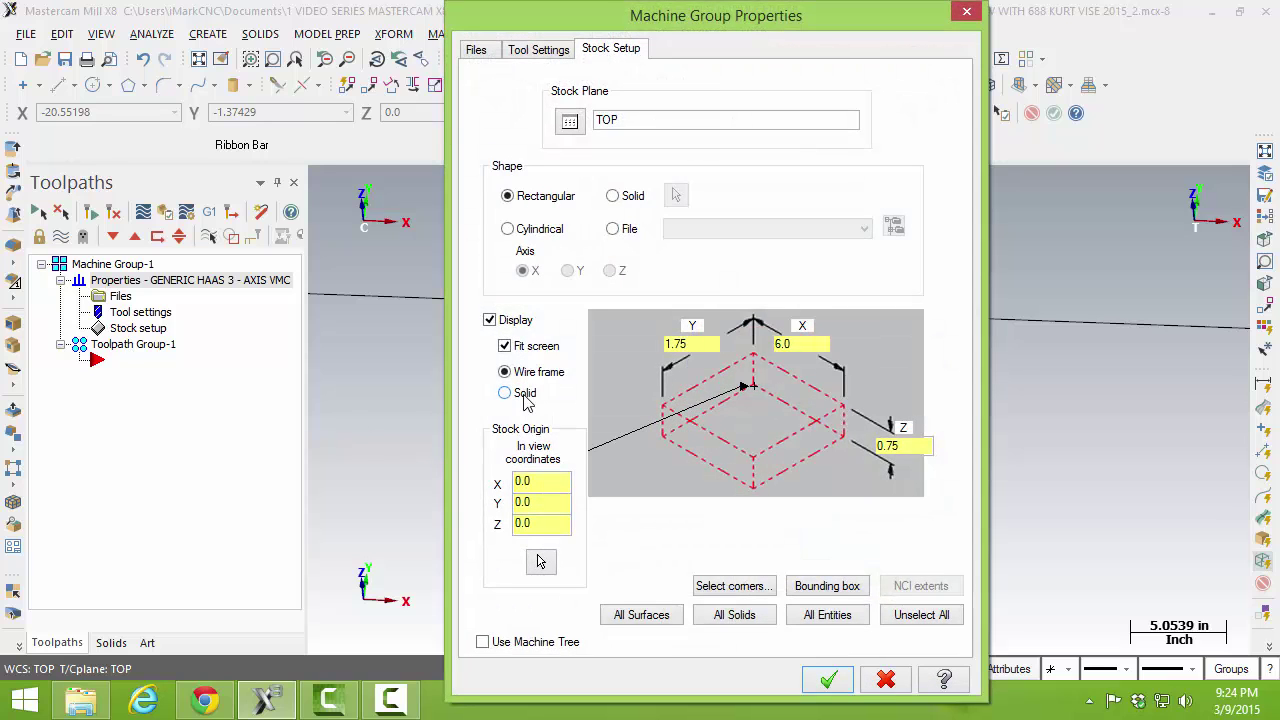
{"action": "left_click", "coordinate": [828, 679]}
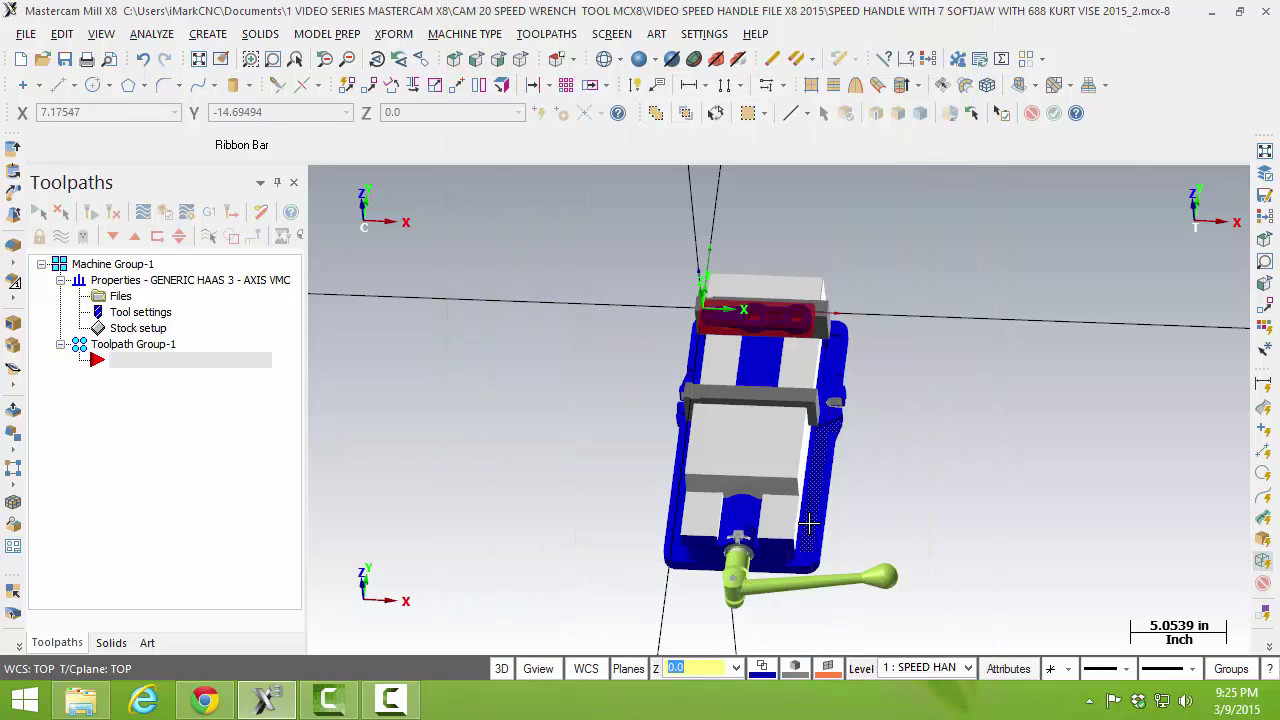
{"action": "middle_click_drag", "start_coordinate": [749, 398], "coordinate": [817, 333]}
{"action": "scroll", "coordinate": [817, 333], "scroll_direction": "up", "scroll_amount": 3}
{"action": "scroll", "coordinate": [817, 333], "scroll_direction": "up", "scroll_amount": 3}
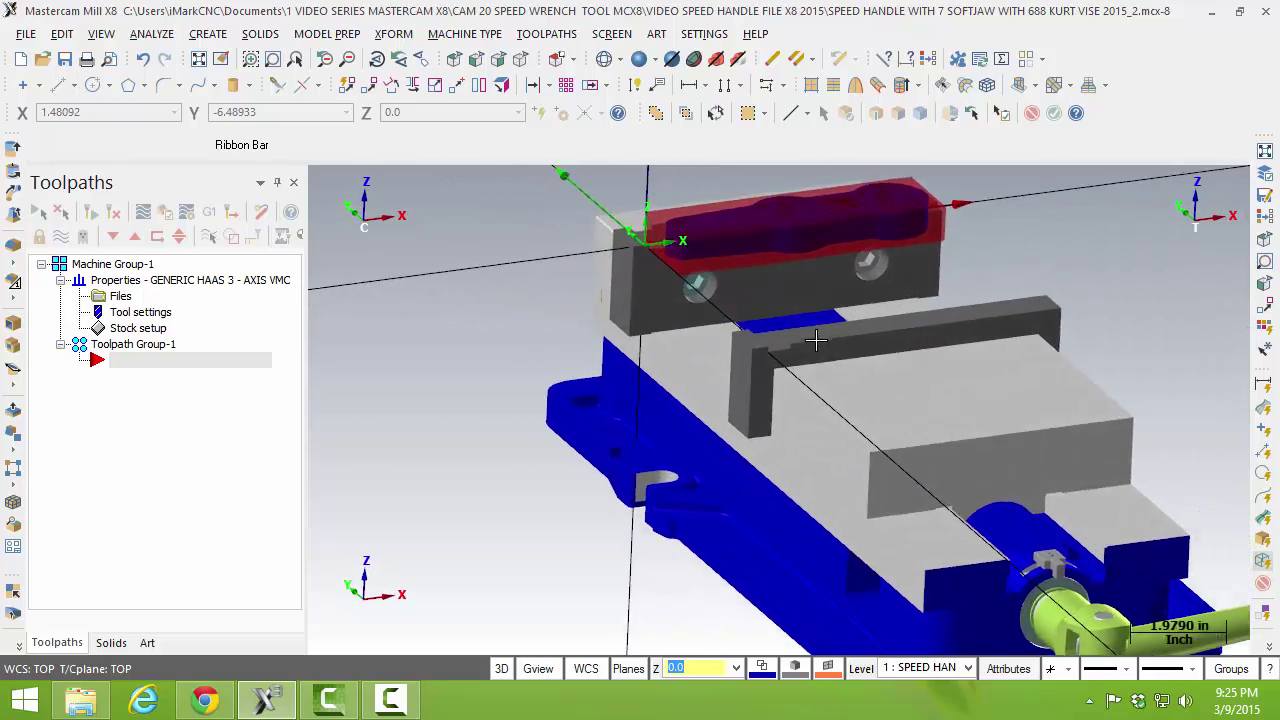
{"action": "key", "text": "alt+2"}
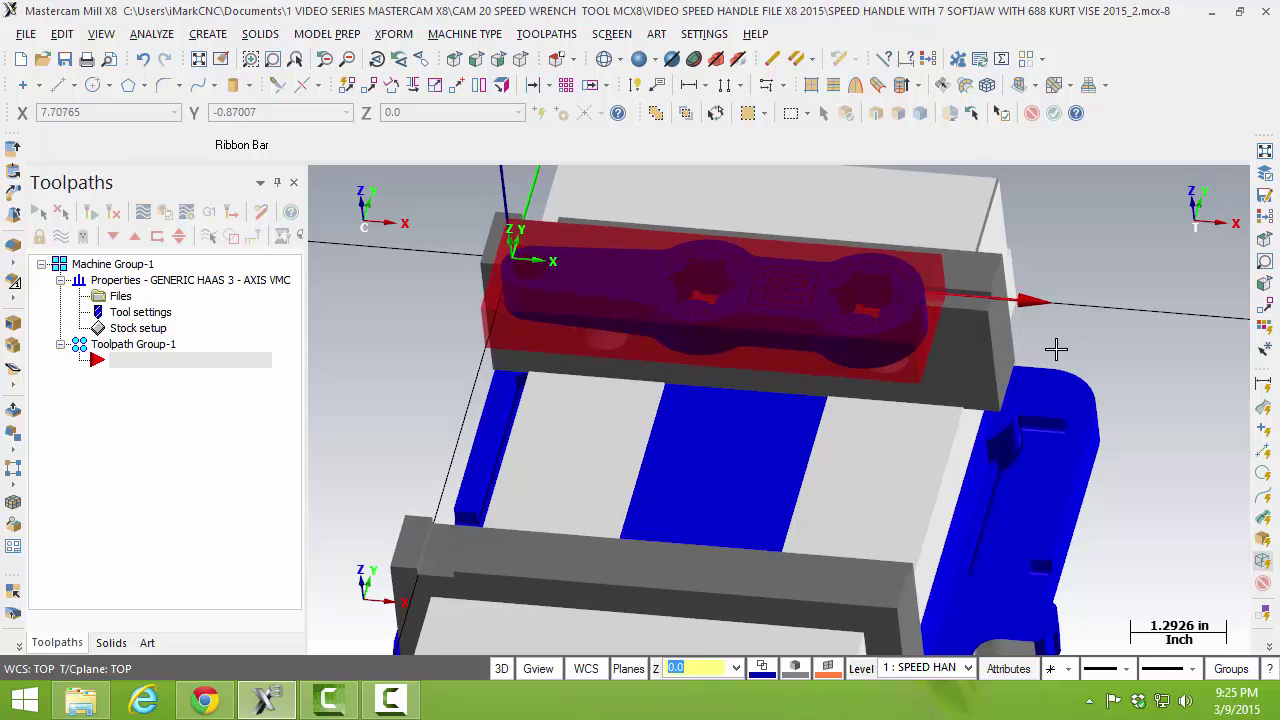
{"action": "key", "text": "alt+1"}
{"action": "key", "text": "alt+F1"}
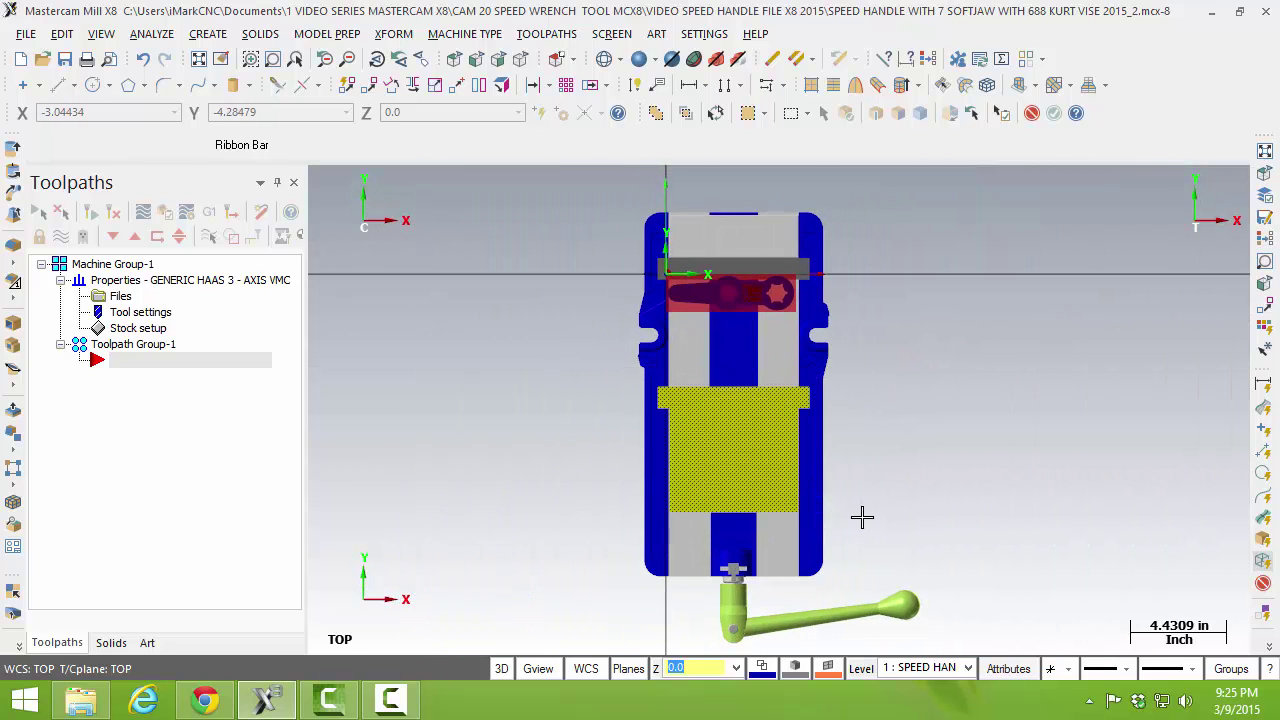
{"action": "mouse_move", "coordinate": [874, 506]}
{"action": "middle_mouse_down"}
{"action": "mouse_move", "coordinate": [843, 380]}
{"action": "mouse_move", "coordinate": [838, 393]}
{"action": "mouse_move", "coordinate": [1104, 331]}
{"action": "mouse_move", "coordinate": [951, 434]}
{"action": "mouse_move", "coordinate": [755, 422]}
{"action": "middle_mouse_up"}
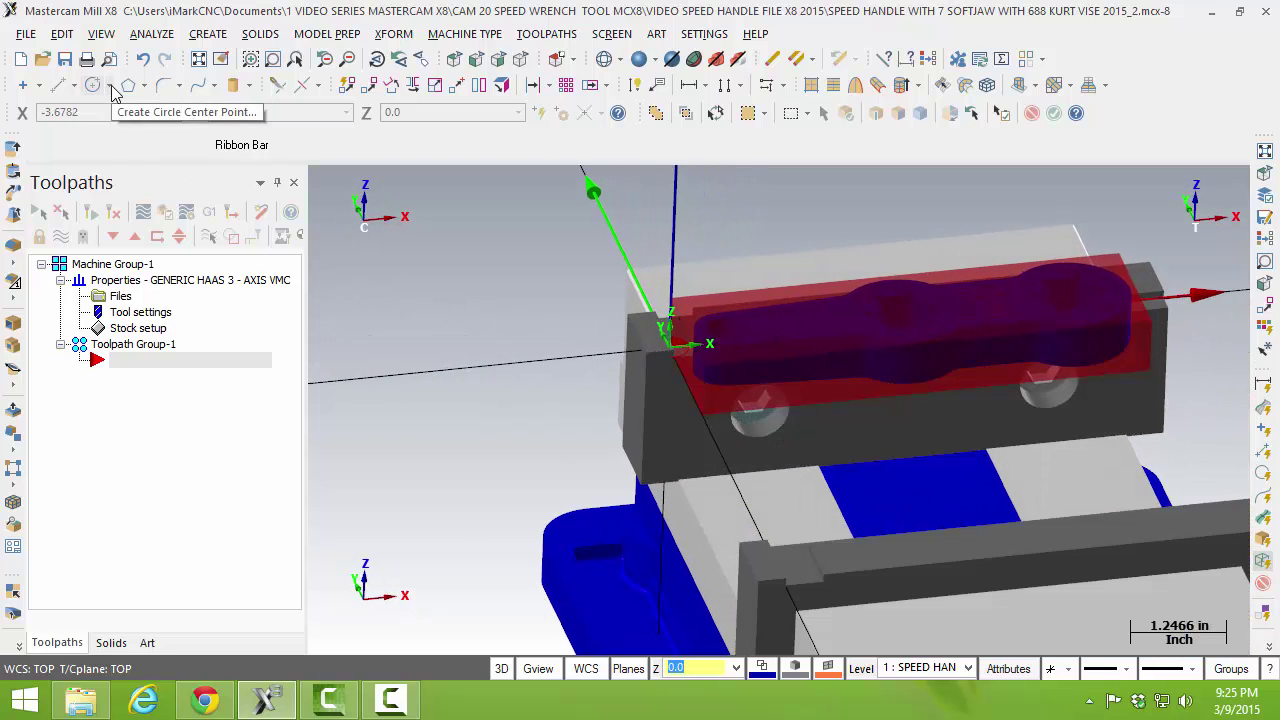
Step: Draw a 6.0 × 4.7 rectangle anchored top-left at the origin
{"action": "left_click", "coordinate": [143, 85]}
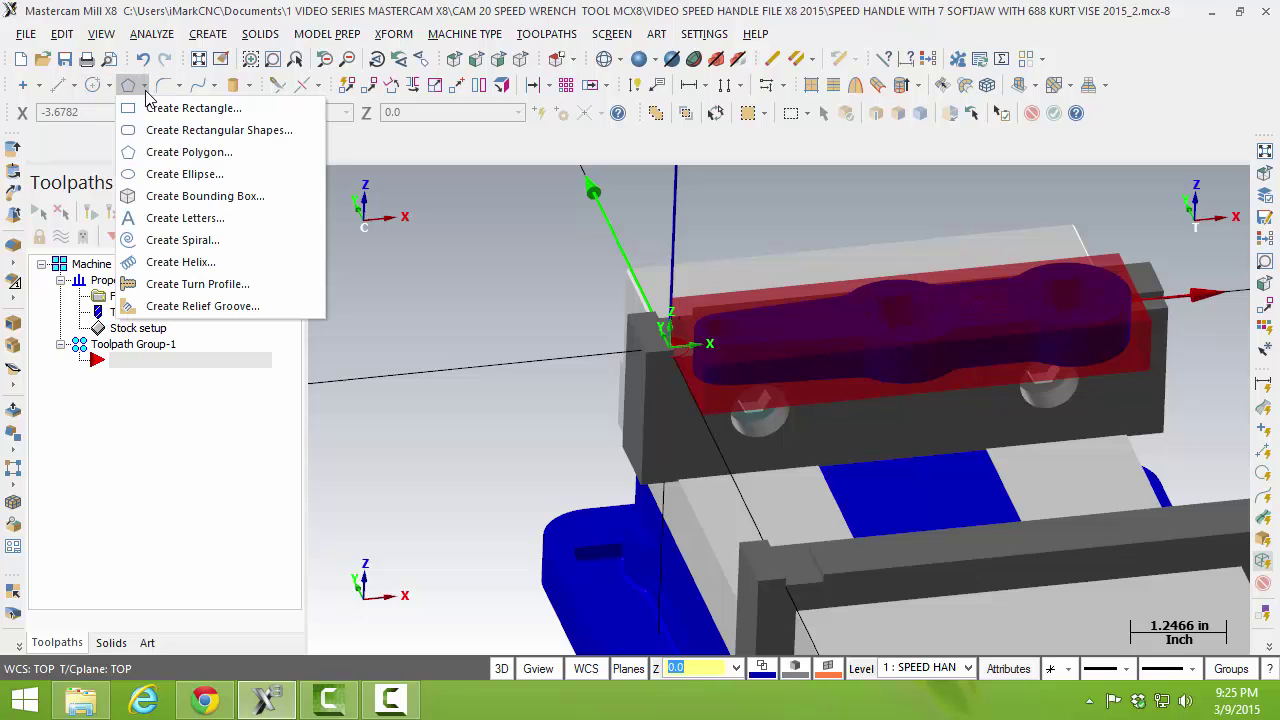
{"action": "left_click", "coordinate": [164, 134]}
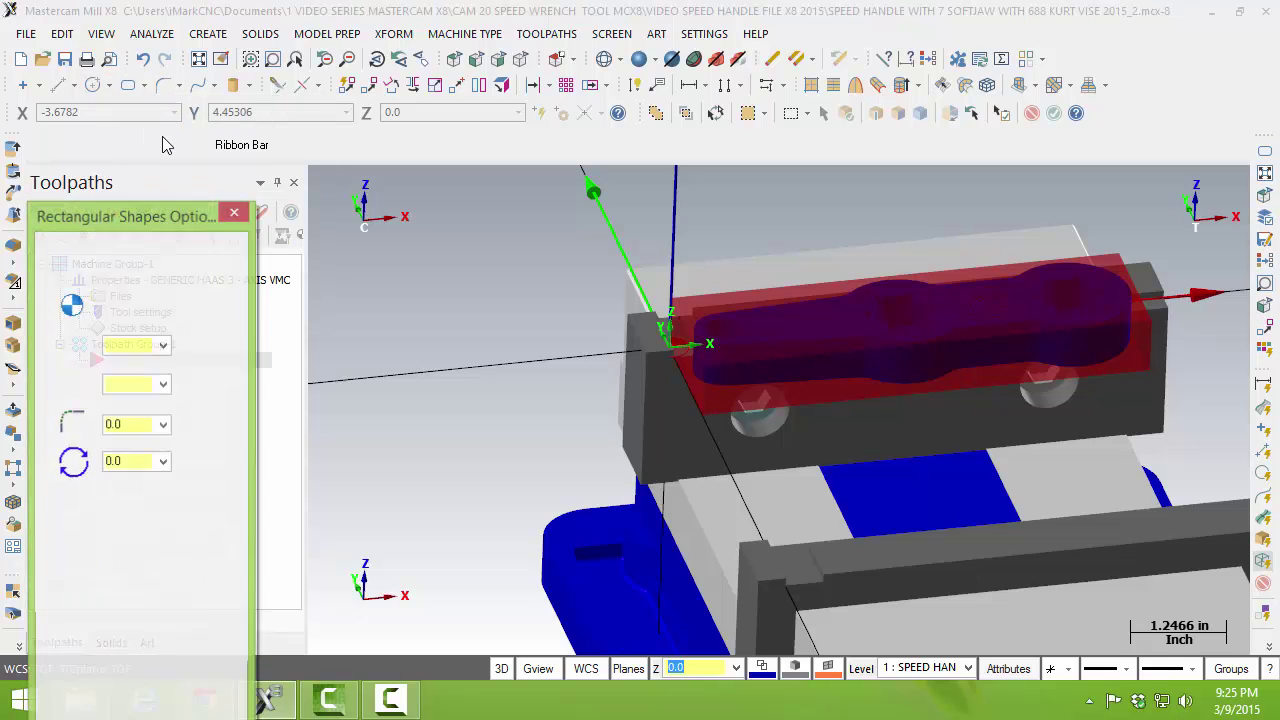
{"action": "left_click", "coordinate": [73, 380]}
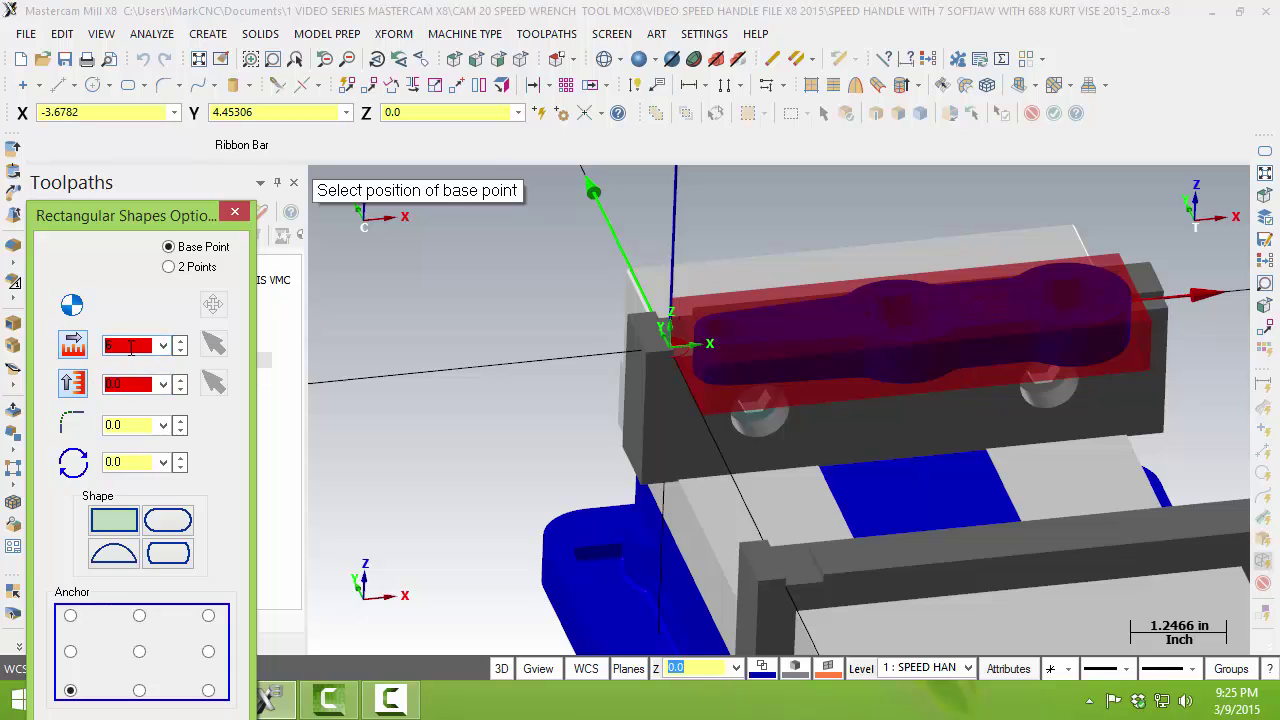
{"action": "key", "text": "Tab"}
{"action": "type", "text": "4.7"}
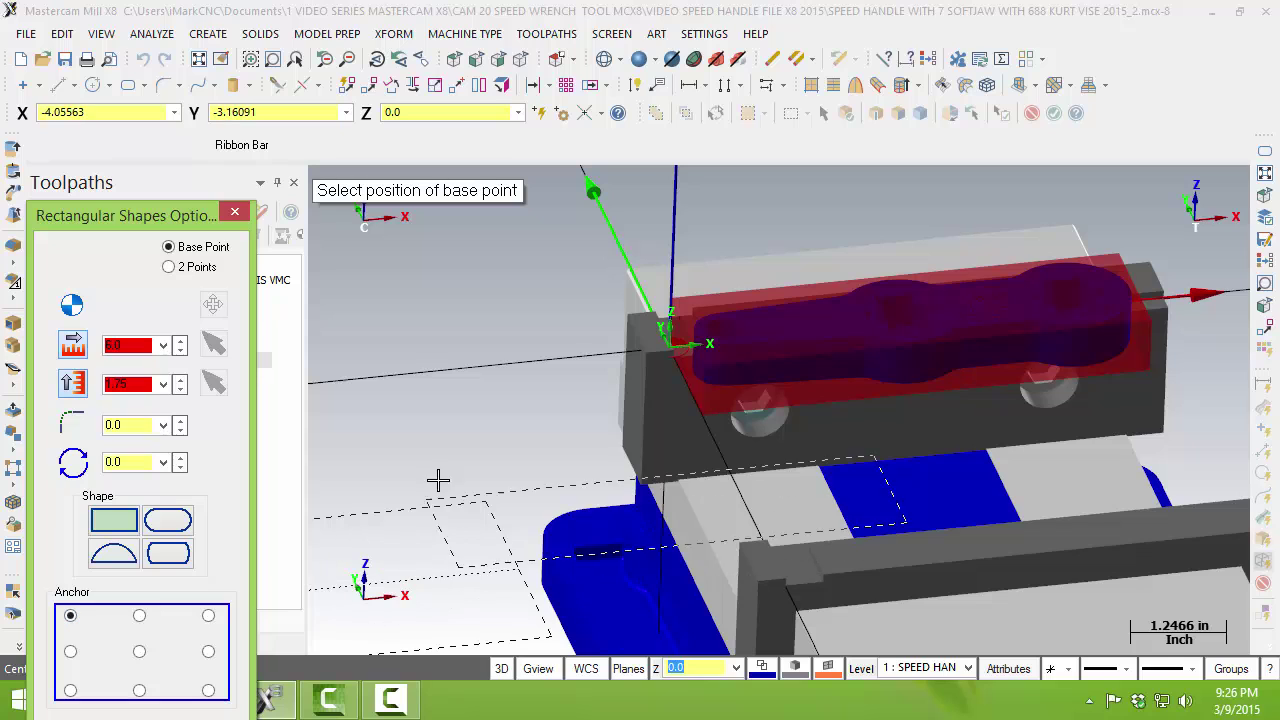
{"action": "left_click", "coordinate": [603, 115]}
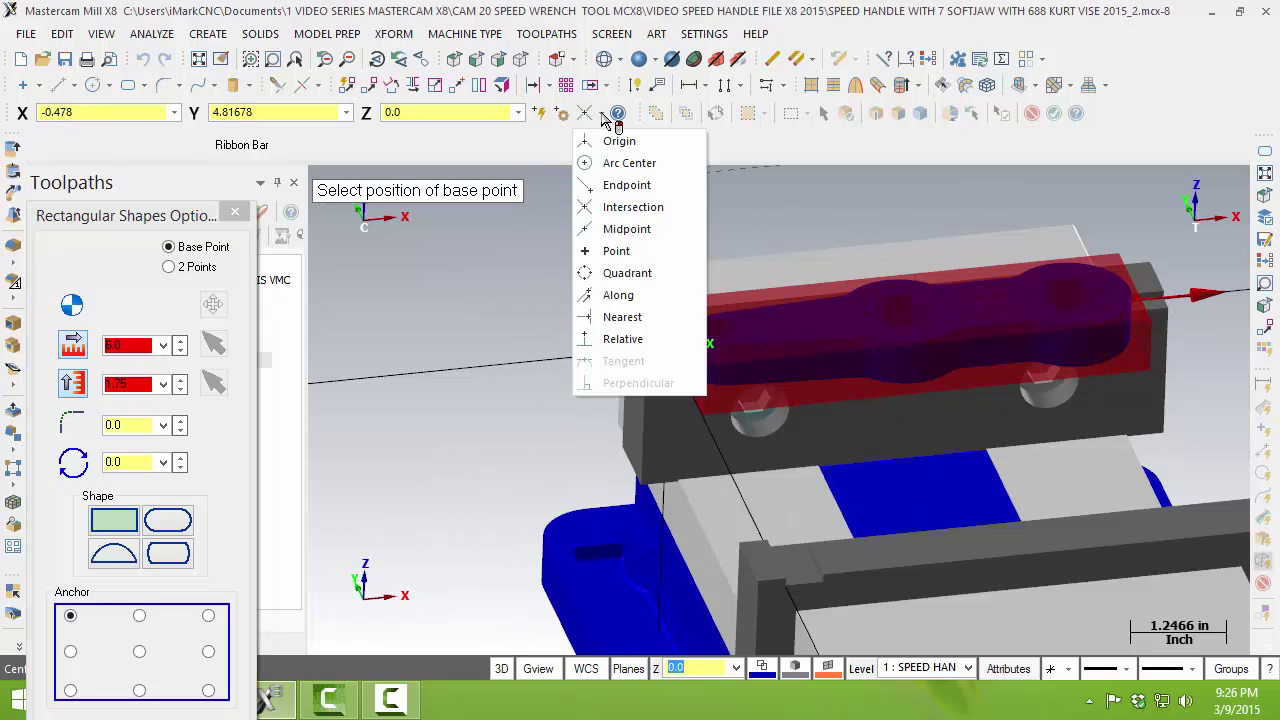
{"action": "left_click", "coordinate": [612, 143]}
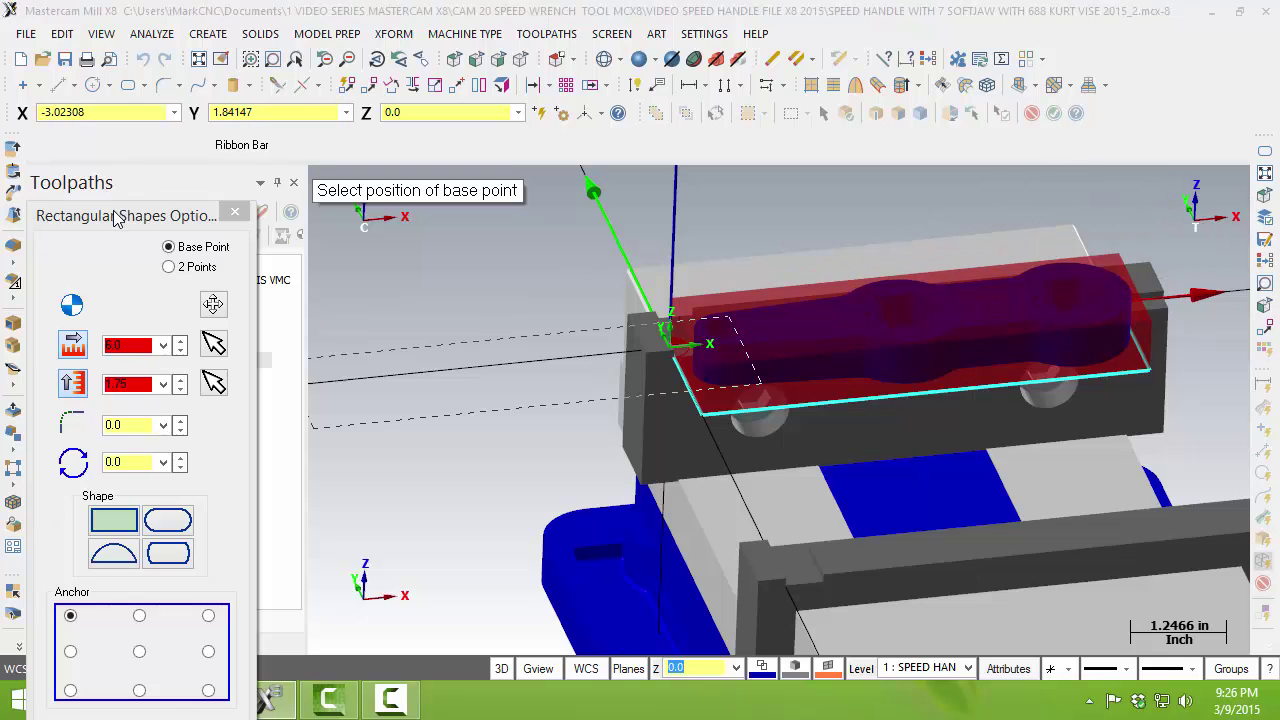
{"action": "left_click_drag", "start_coordinate": [118, 215], "coordinate": [170, 32]}
{"action": "left_click", "coordinate": [146, 585]}
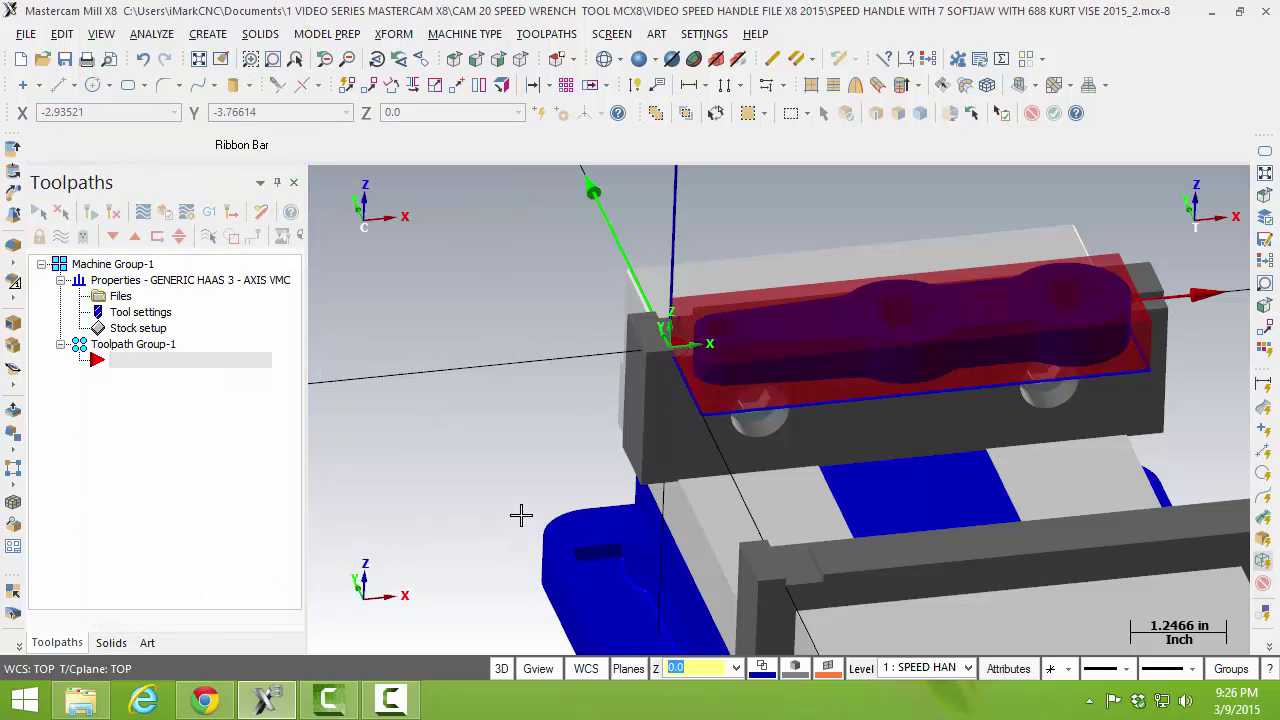
{"action": "key", "text": "alt+1"}
{"action": "left_click_drag", "start_coordinate": [616, 374], "coordinate": [864, 520]}
Step: Window-select the vise's moving jaw and start a Translate from an edge midpoint
{"action": "middle_click_drag", "start_coordinate": [551, 529], "coordinate": [540, 470]}
{"action": "left_click", "coordinate": [370, 86]}
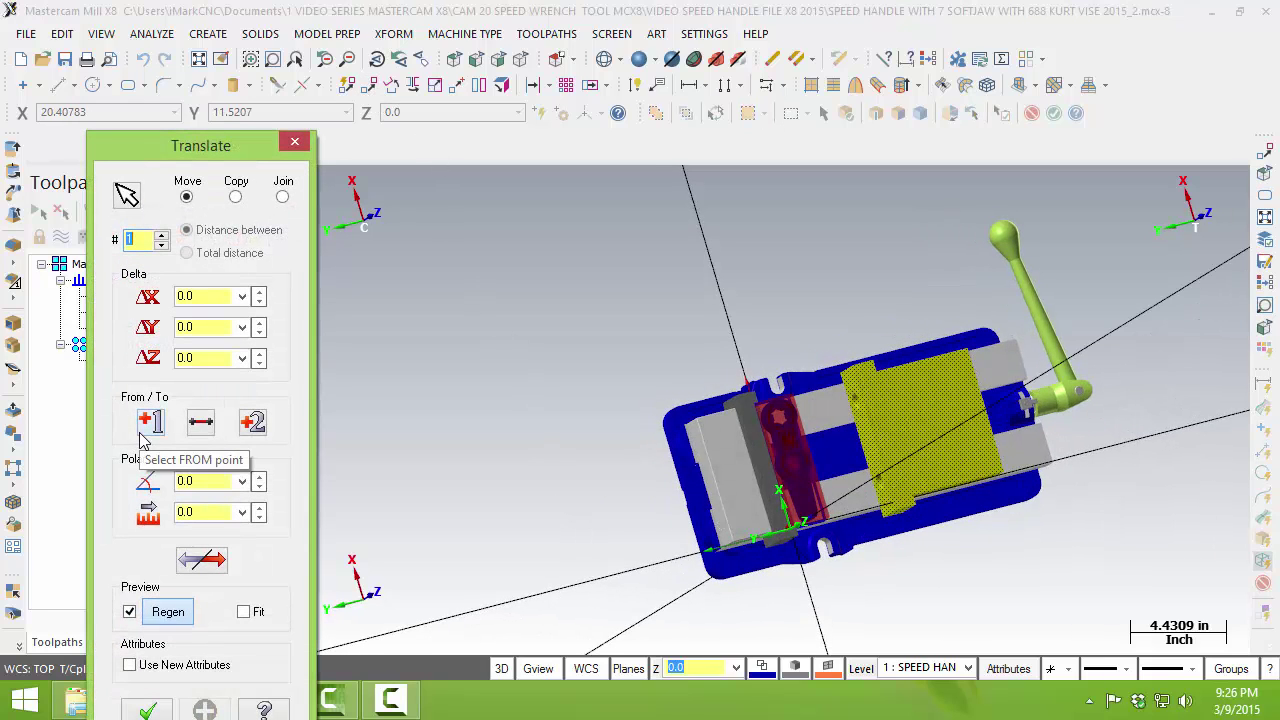
{"action": "left_click", "coordinate": [147, 423]}
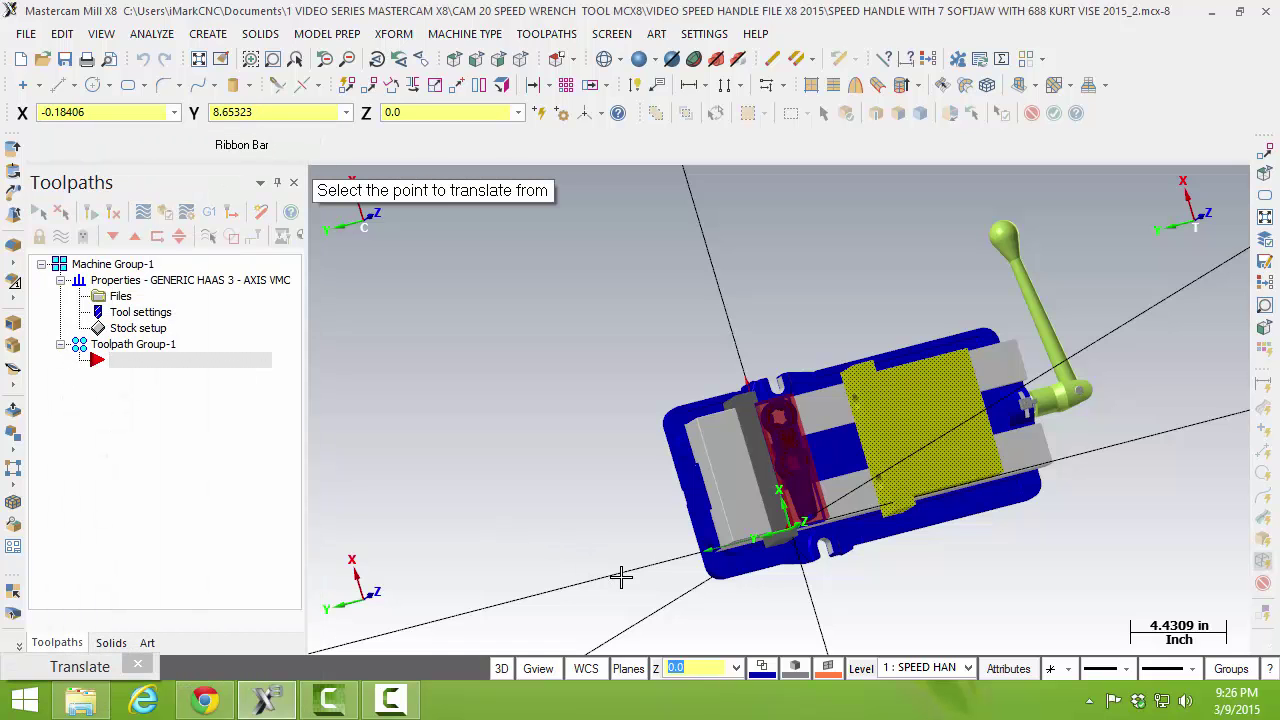
{"action": "key", "text": "F1"}
{"action": "left_click_drag", "start_coordinate": [843, 477], "coordinate": [942, 570]}
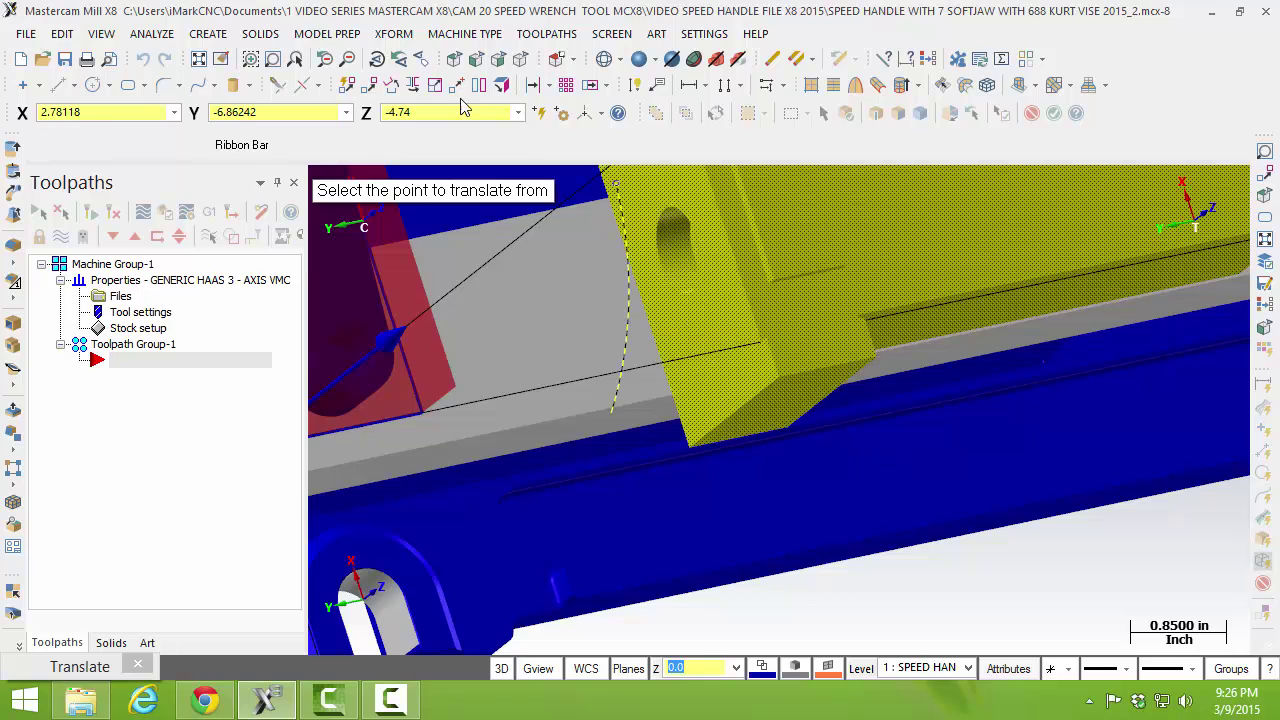
{"action": "left_click", "coordinate": [600, 114]}
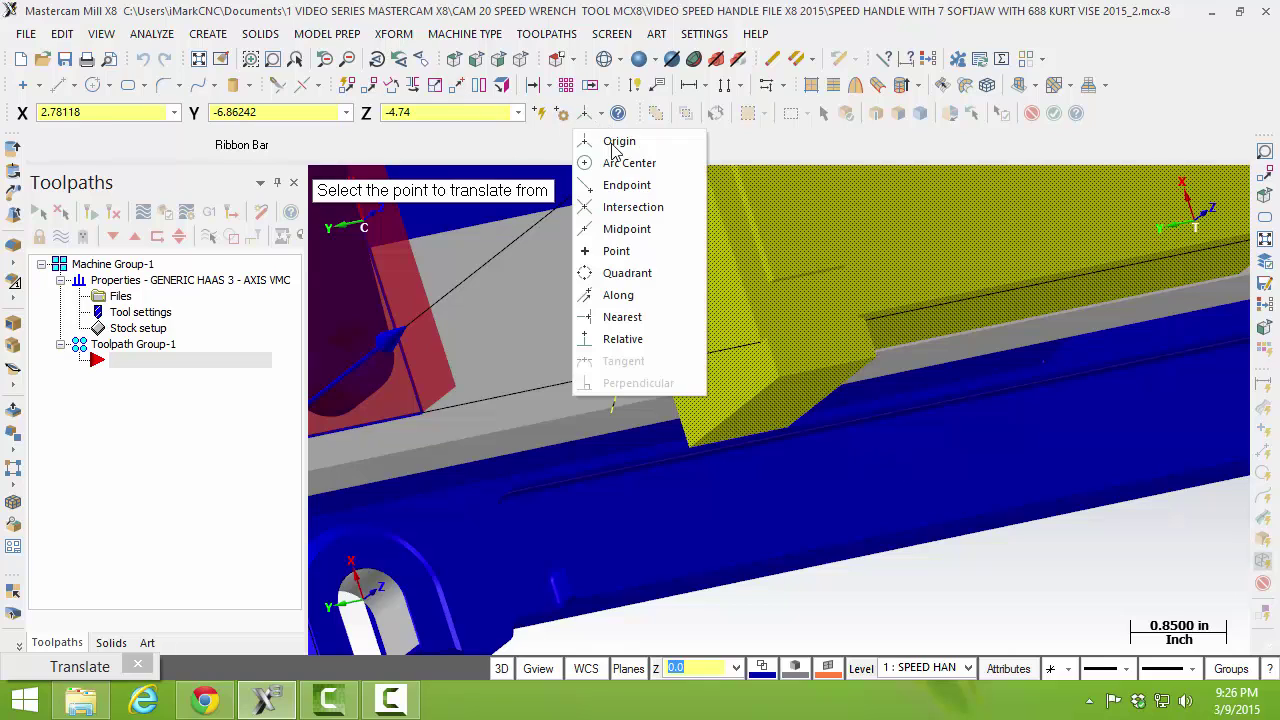
{"action": "left_click", "coordinate": [622, 224]}
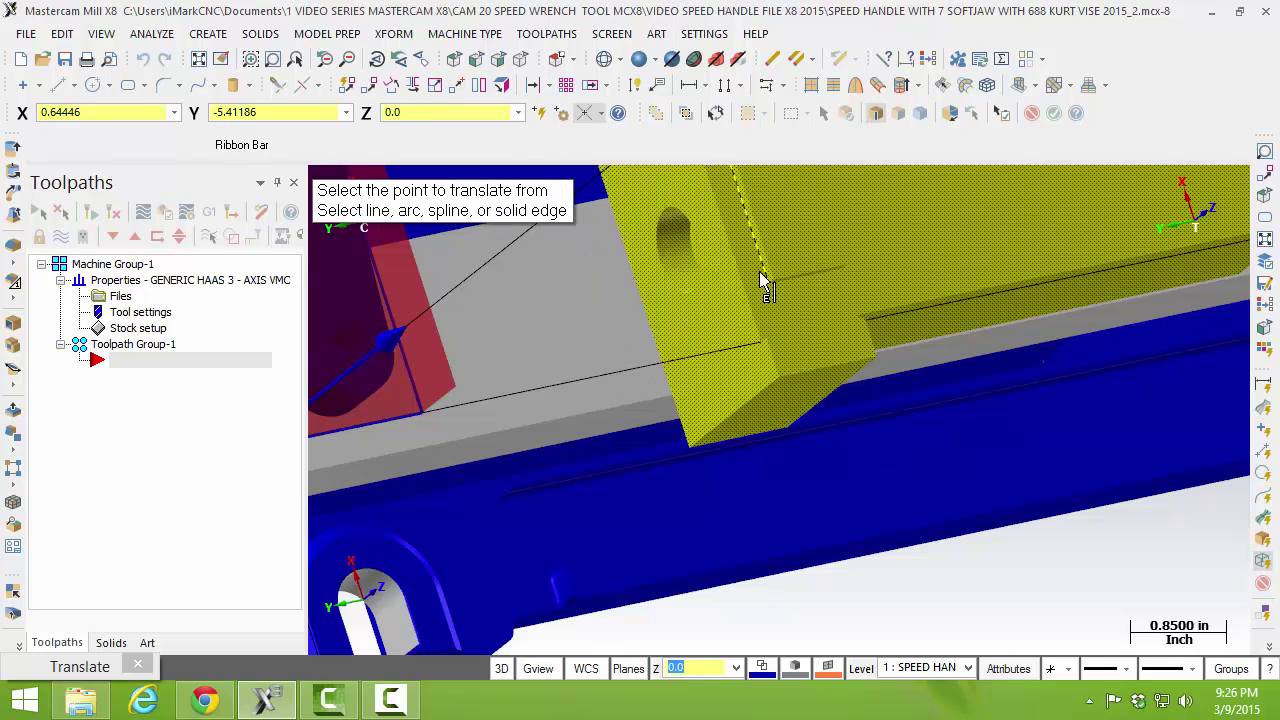
Step: Move the jaw from its edge midpoint to the stock edge (3.70096 in Y, -0.025 in Z)
{"action": "middle_click_drag", "start_coordinate": [757, 275], "coordinate": [815, 308]}
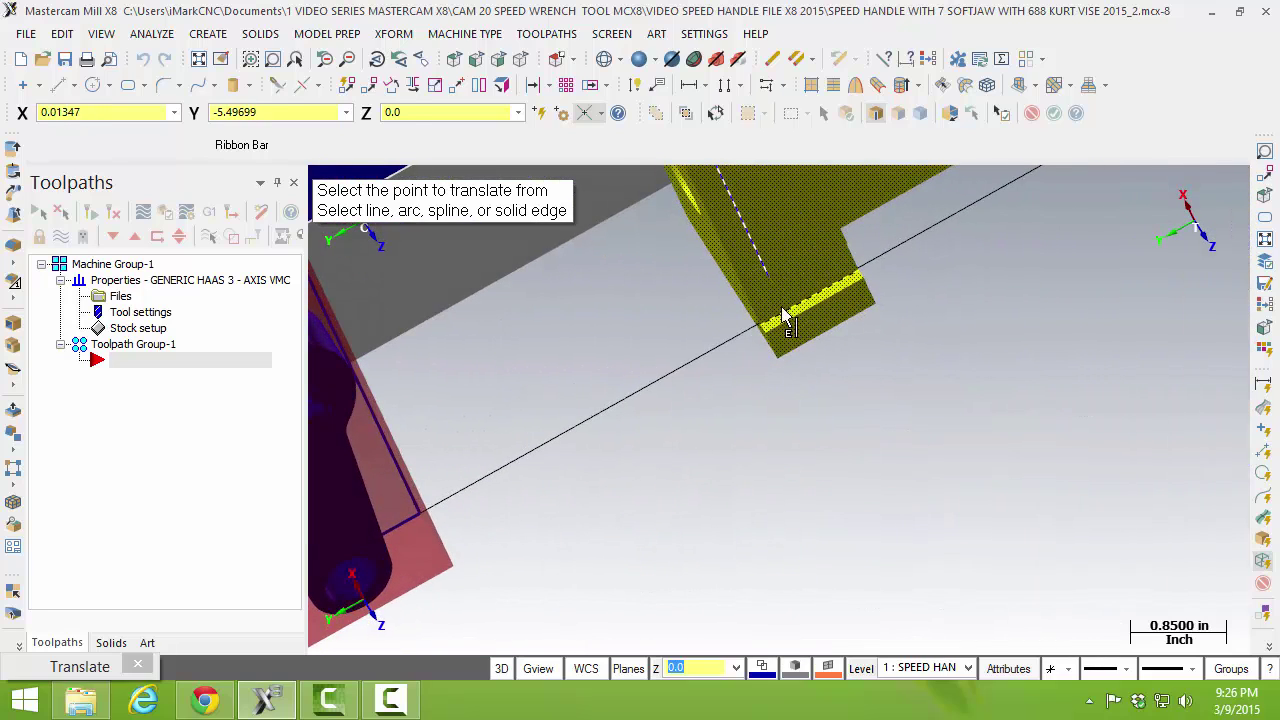
{"action": "left_click", "coordinate": [782, 312]}
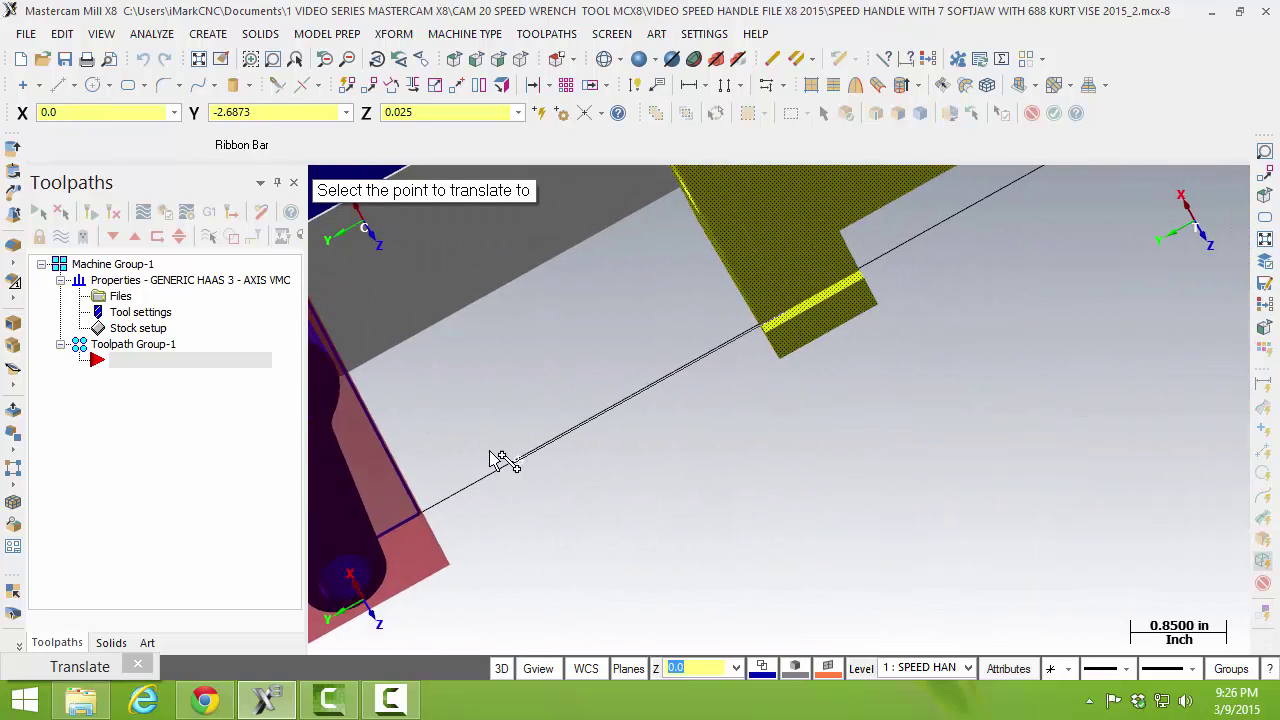
{"action": "middle_click_drag", "start_coordinate": [500, 460], "coordinate": [457, 509]}
{"action": "left_click", "coordinate": [421, 515]}
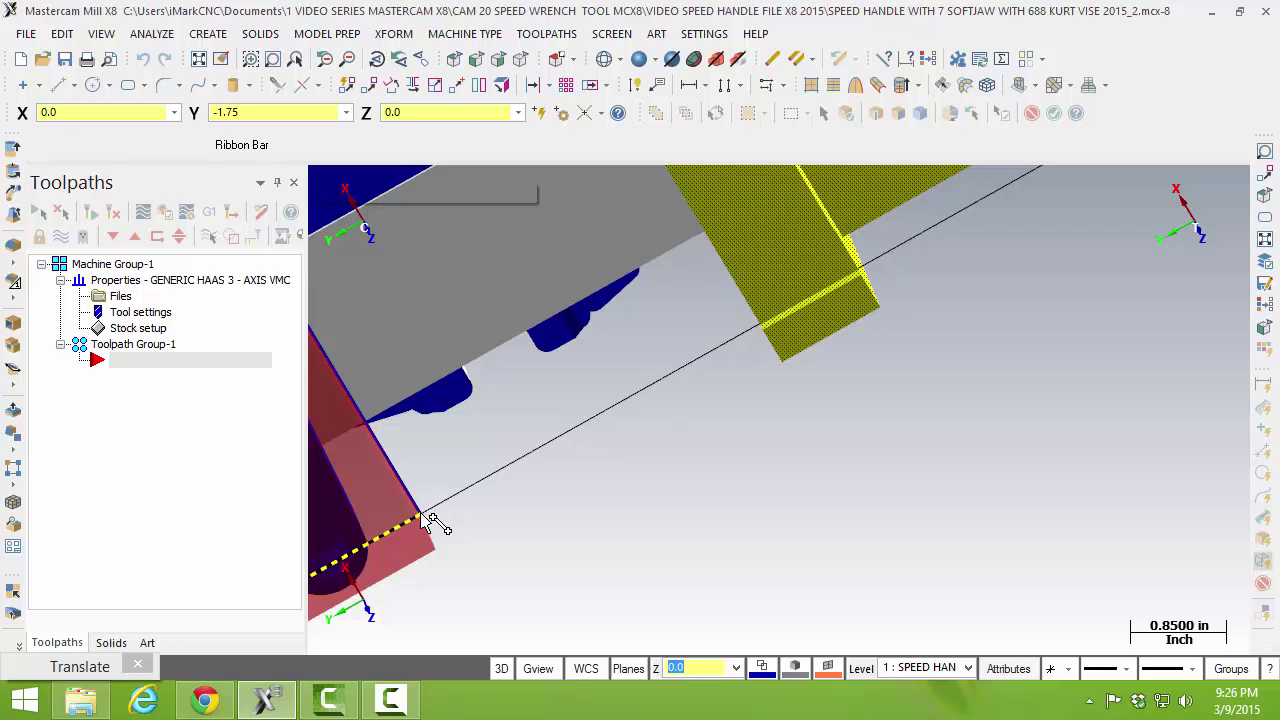
{"action": "left_click", "coordinate": [148, 710]}
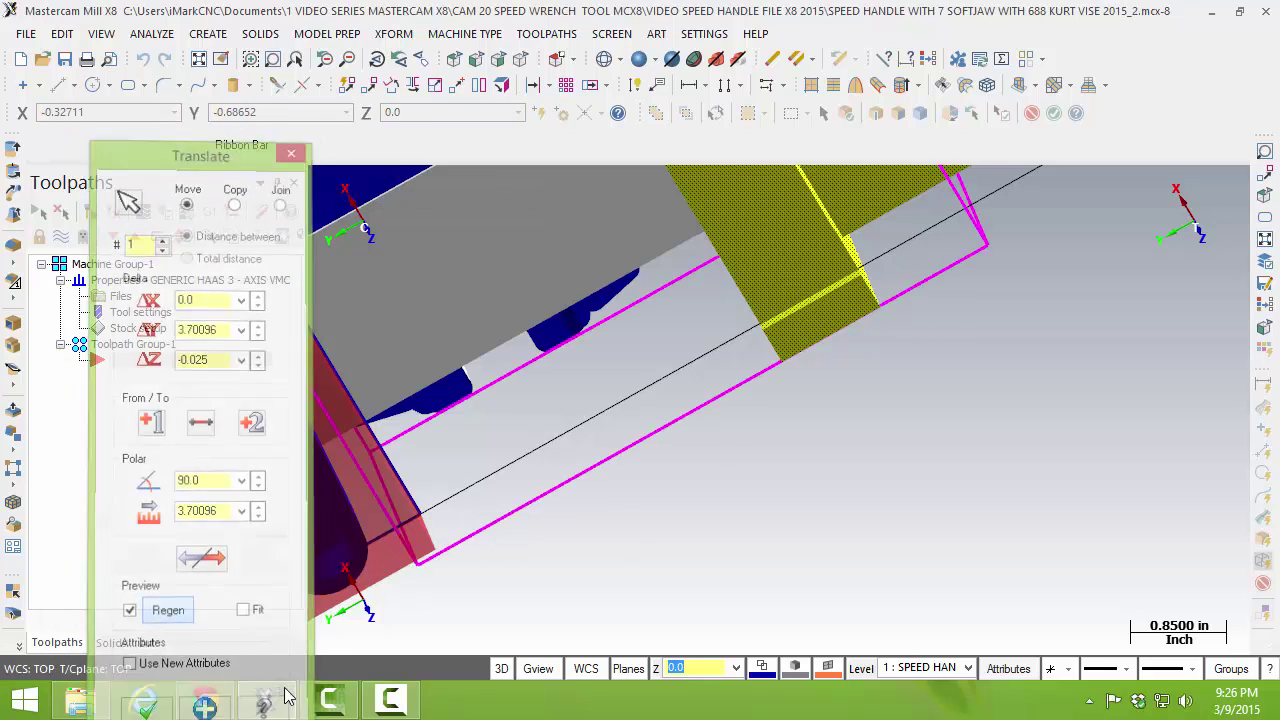
{"action": "scroll", "coordinate": [508, 556], "scroll_direction": "down", "scroll_amount": 5}
{"action": "middle_click_drag", "start_coordinate": [508, 556], "coordinate": [819, 435]}
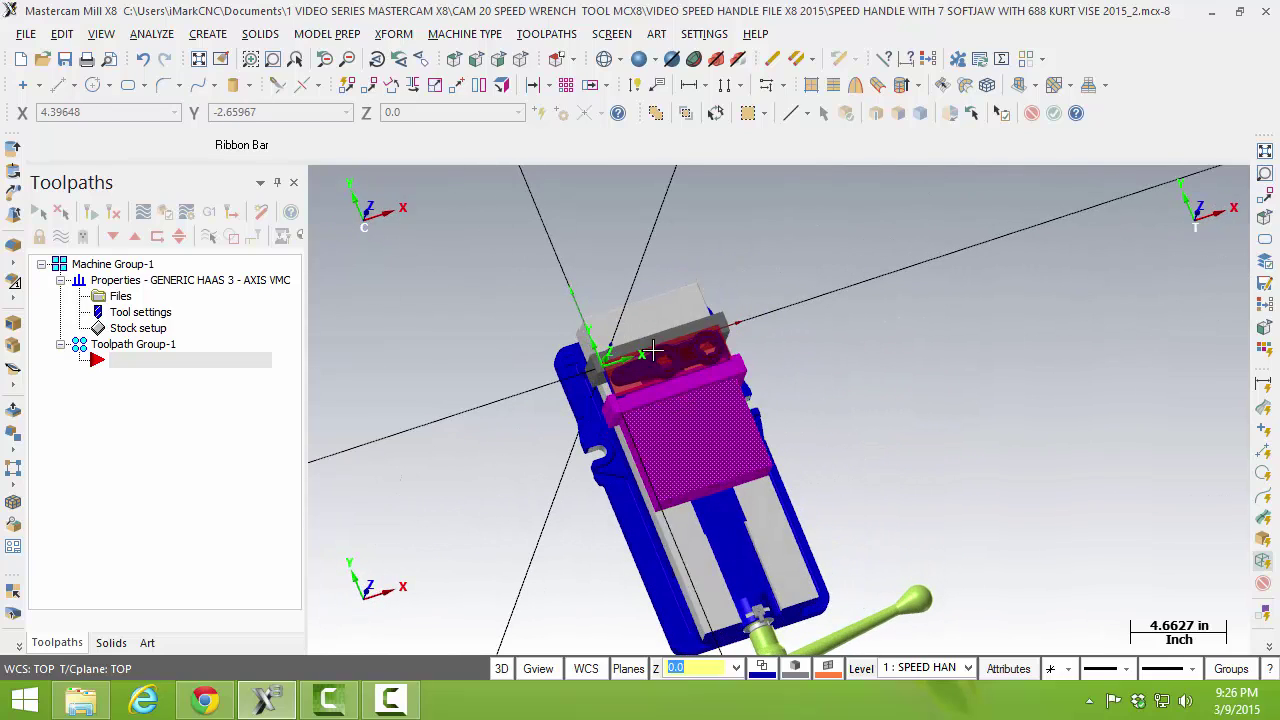
{"action": "key", "text": "F1"}
{"action": "left_click_drag", "start_coordinate": [570, 295], "coordinate": [808, 420]}
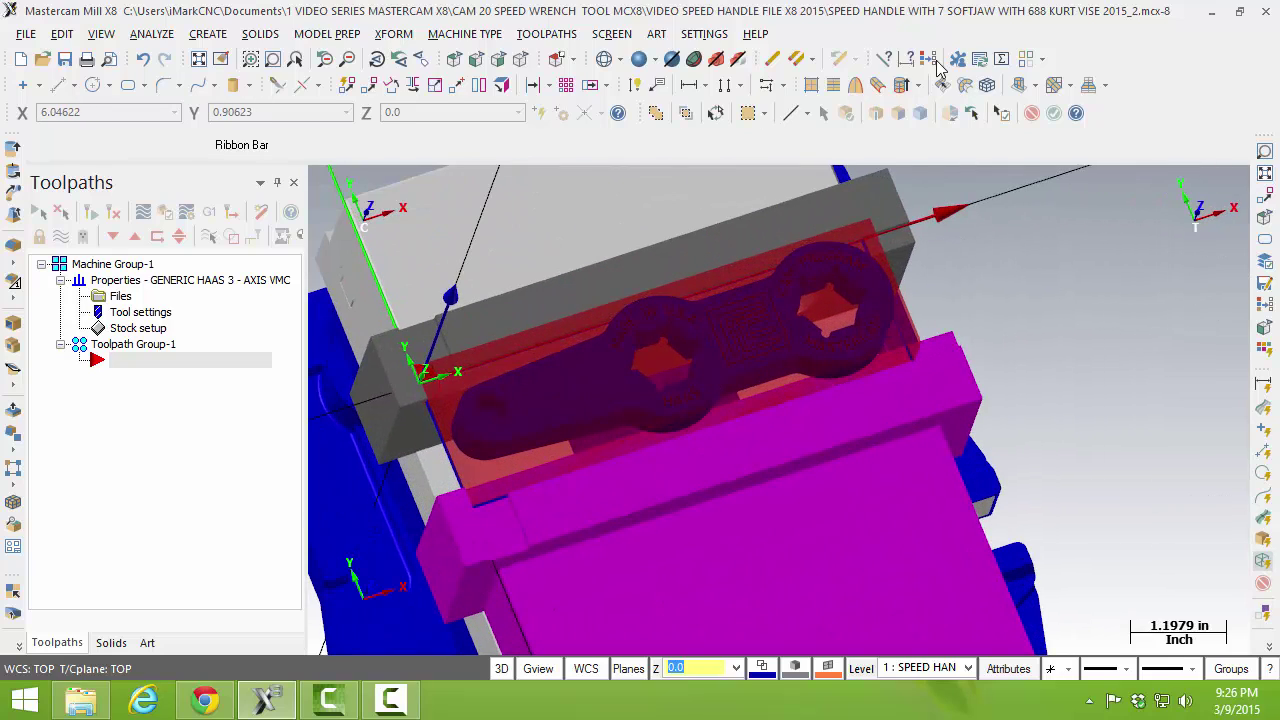
{"action": "left_click", "coordinate": [930, 58]}
{"action": "middle_click_drag", "start_coordinate": [900, 300], "coordinate": [757, 387]}
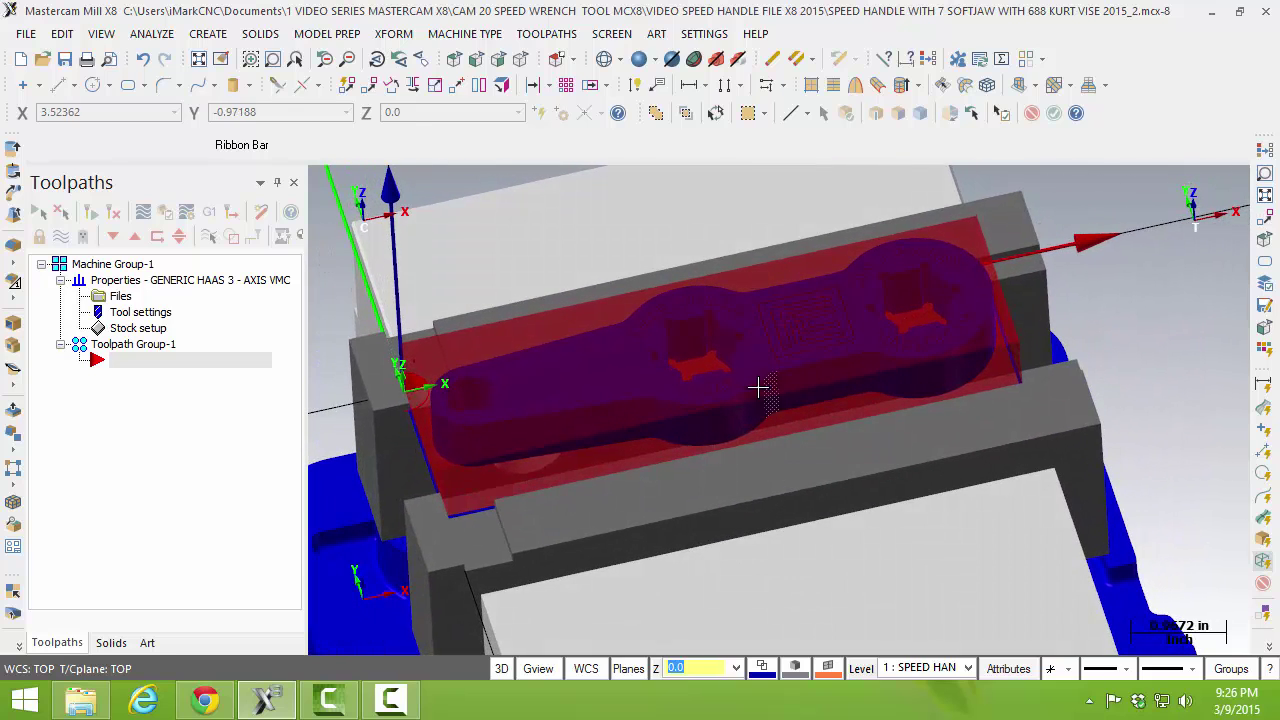
{"action": "left_click", "coordinate": [422, 460]}
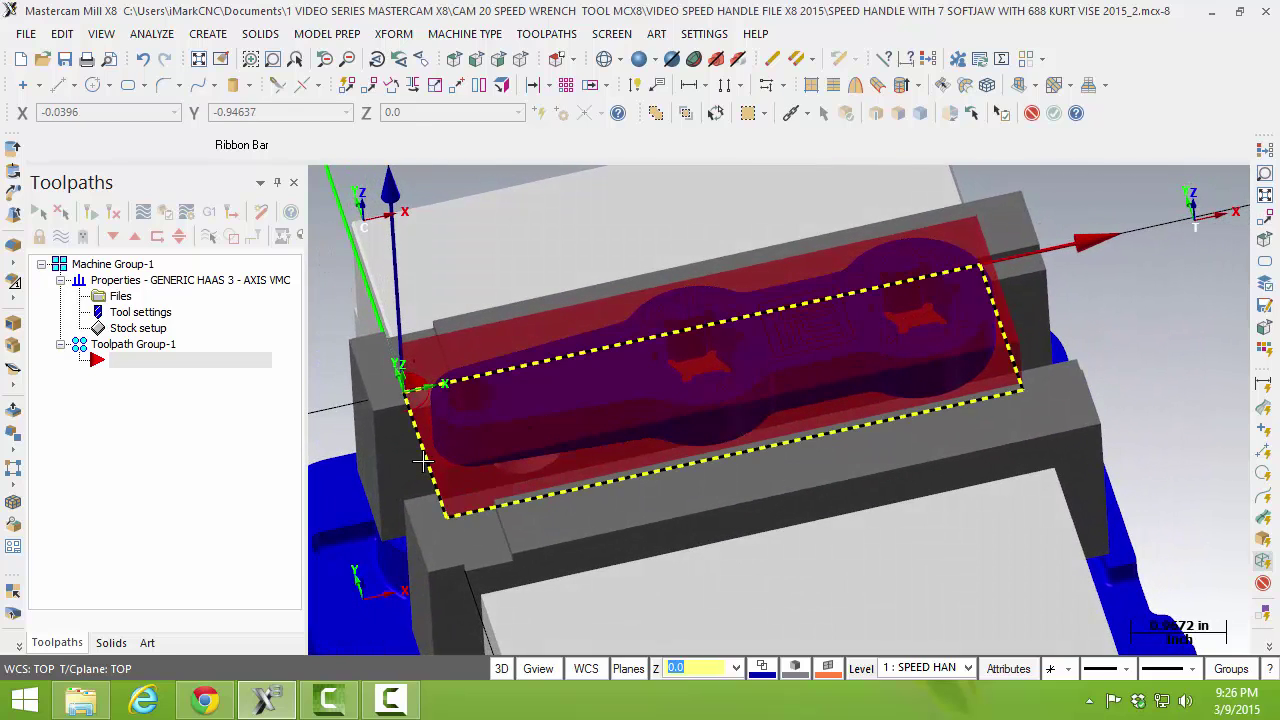
{"action": "middle_click_drag", "start_coordinate": [423, 457], "coordinate": [427, 570]}
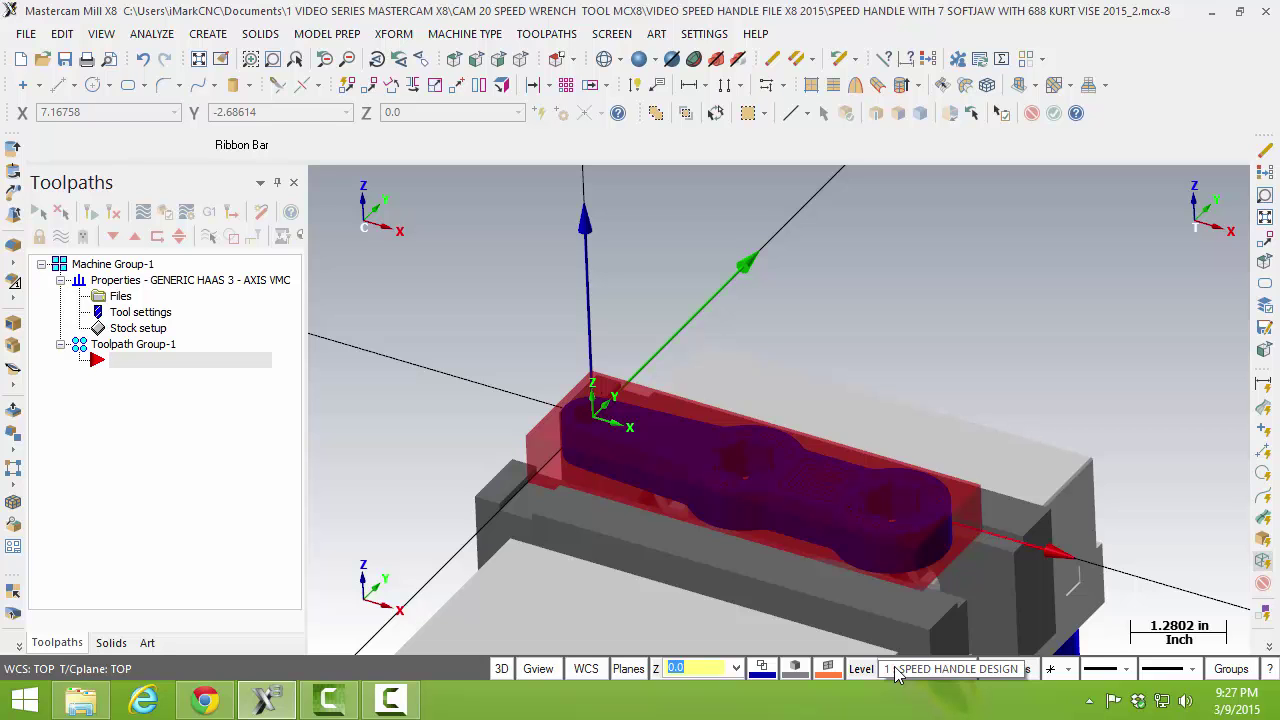
{"action": "middle_click_drag", "start_coordinate": [760, 400], "coordinate": [811, 323]}
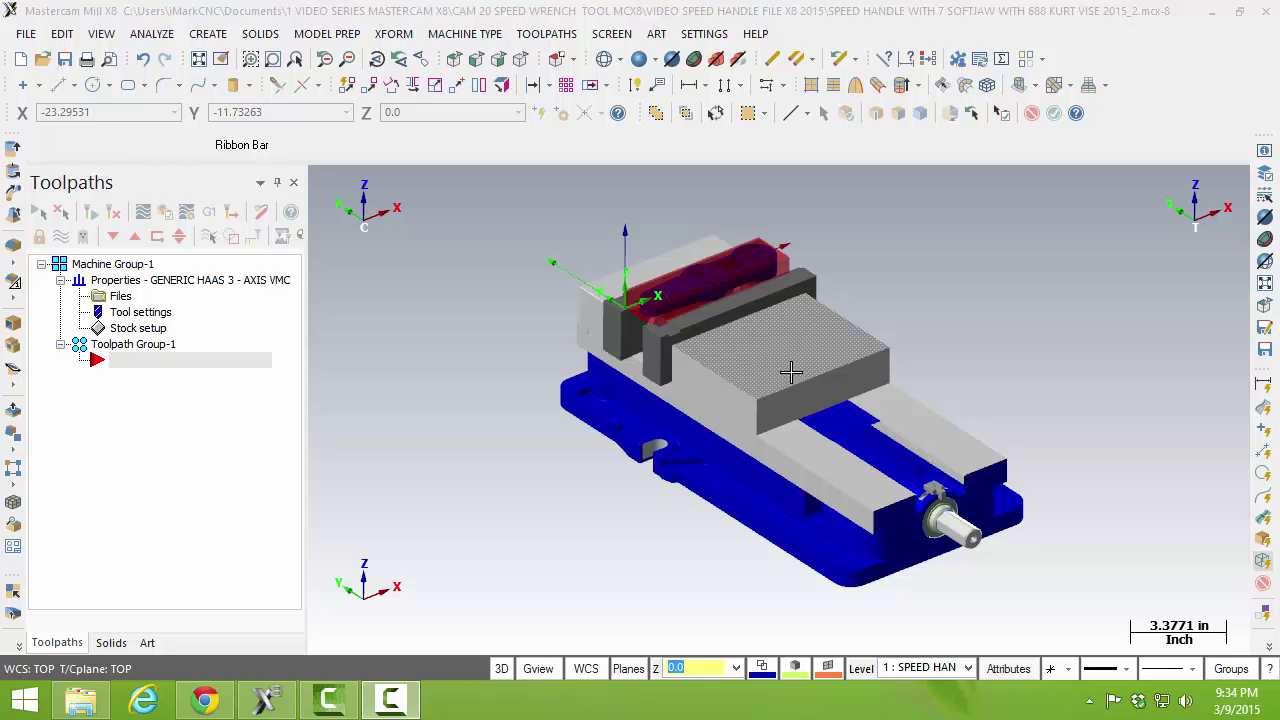
Step: Switch off all levels but SPEED HANDLE DESIGN, then fit and tilt the view toward the top
{"action": "left_click", "coordinate": [866, 672]}
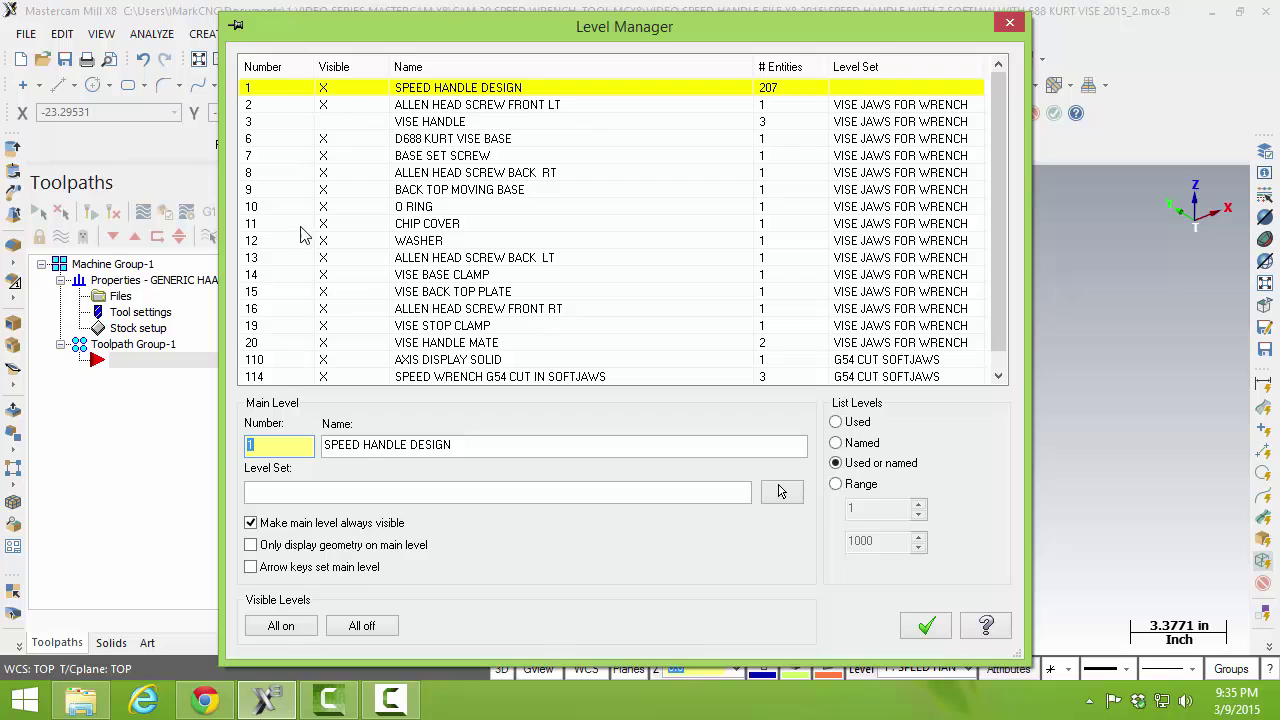
{"action": "left_click", "coordinate": [362, 625]}
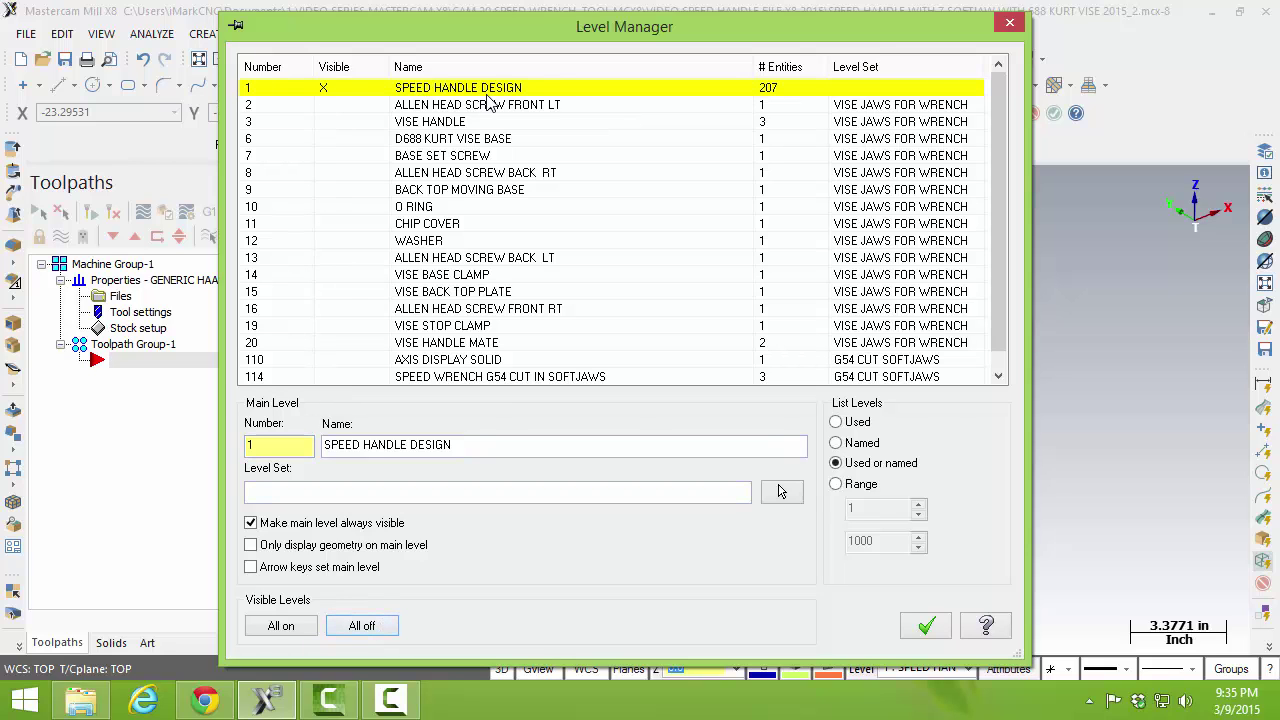
{"action": "left_click", "coordinate": [927, 627]}
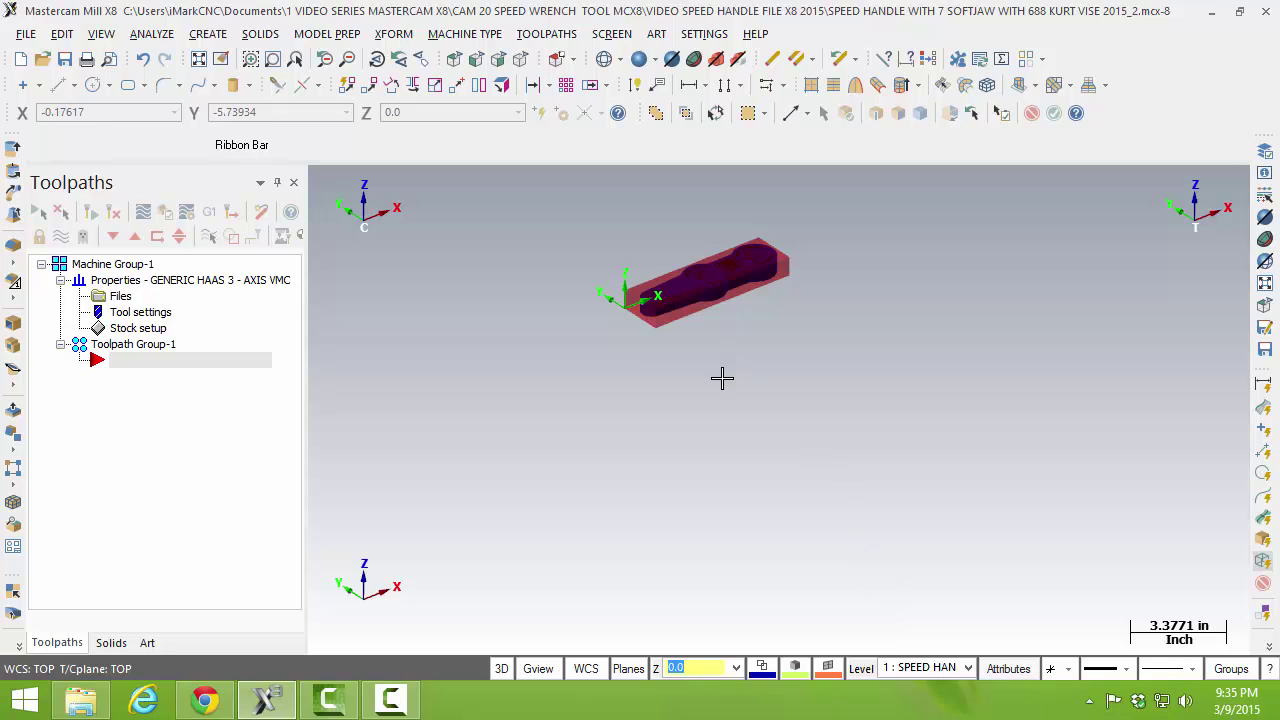
{"action": "key", "text": "alt+F1"}
{"action": "key", "text": "alt+Up"}
{"action": "key", "text": "alt+Up"}
{"action": "key", "text": "alt+Up"}
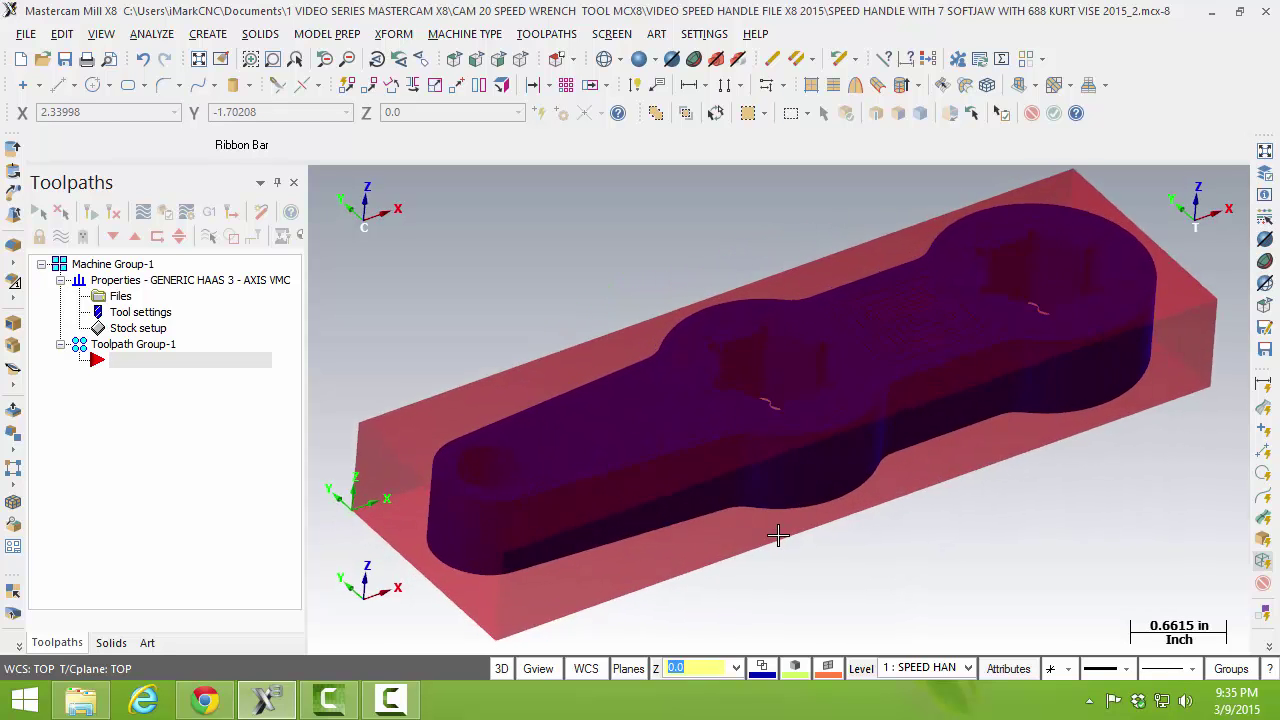
{"action": "key", "text": "alt+Up"}
{"action": "key", "text": "alt+Up"}
{"action": "key", "text": "alt+Up"}
{"action": "key", "text": "alt+Up"}
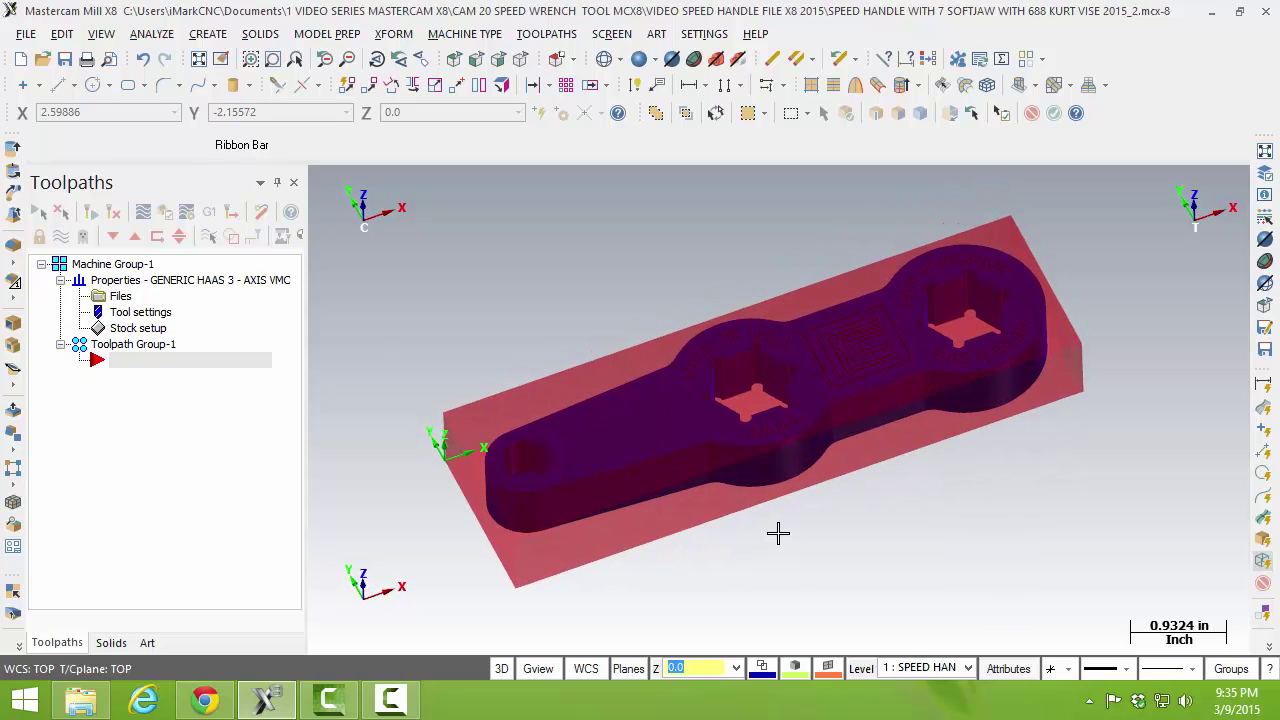
Step: Change the machine group's stock display to Wire frame
{"action": "left_click", "coordinate": [145, 330]}
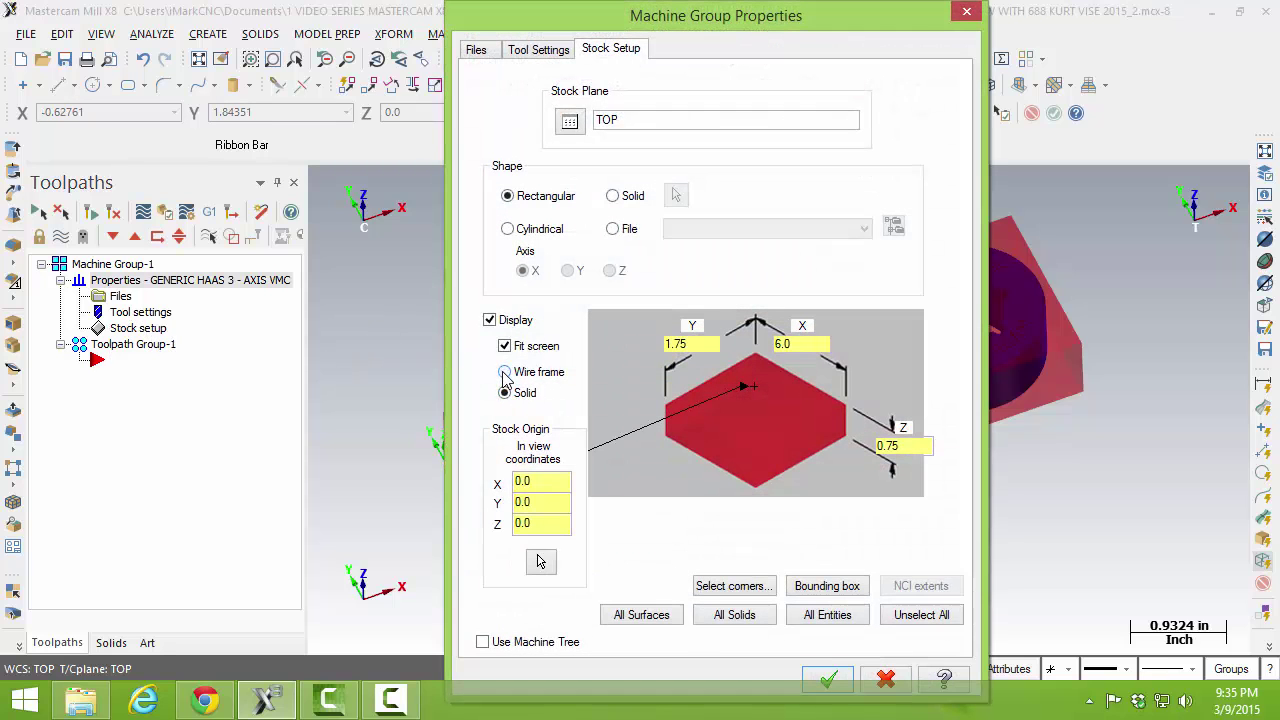
{"action": "left_click", "coordinate": [505, 372]}
{"action": "left_click", "coordinate": [830, 680]}
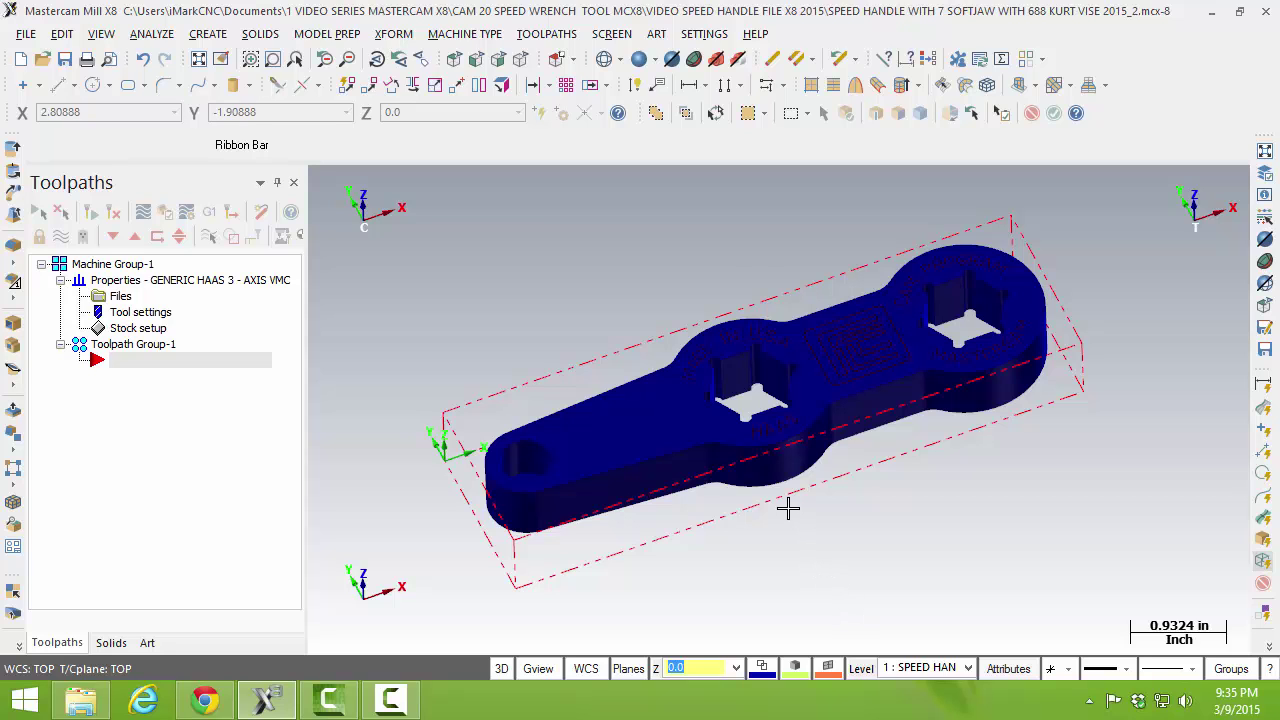
{"action": "left_click", "coordinate": [546, 33]}
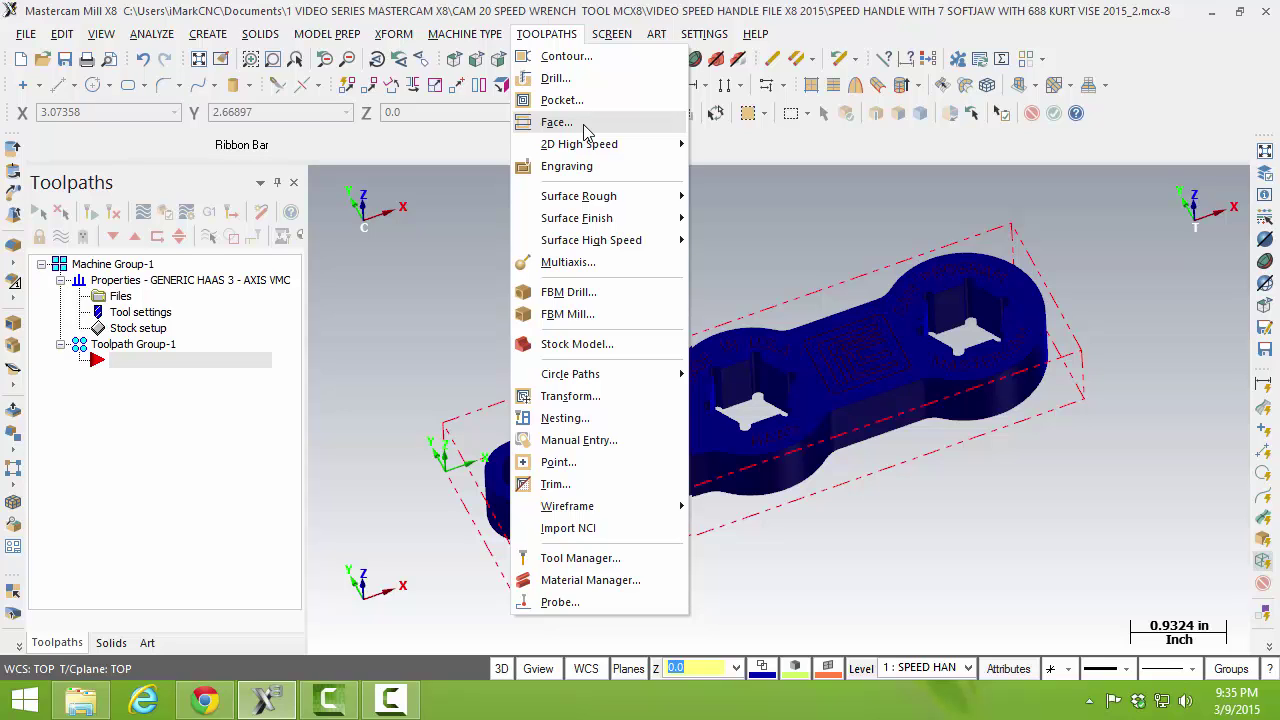
Step: Create a Face toolpath with the default NC name, bounded by the defined stock
{"action": "left_click", "coordinate": [556, 122]}
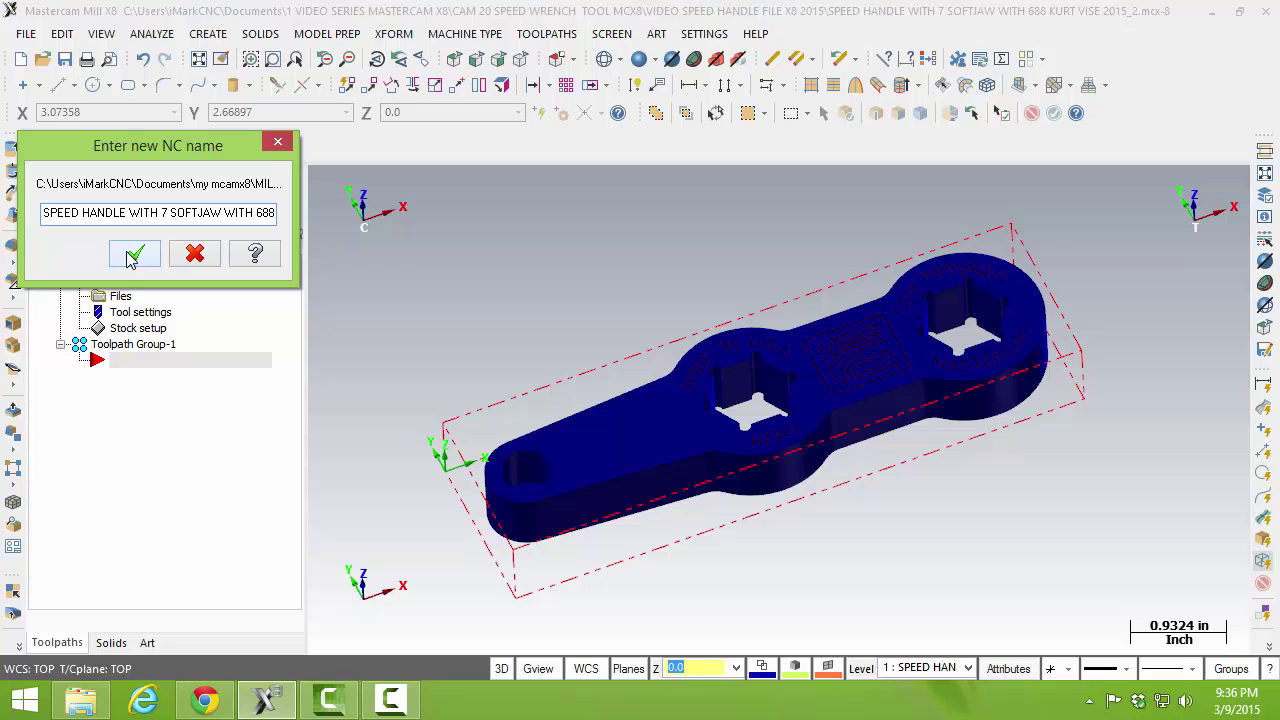
{"action": "left_click", "coordinate": [134, 255]}
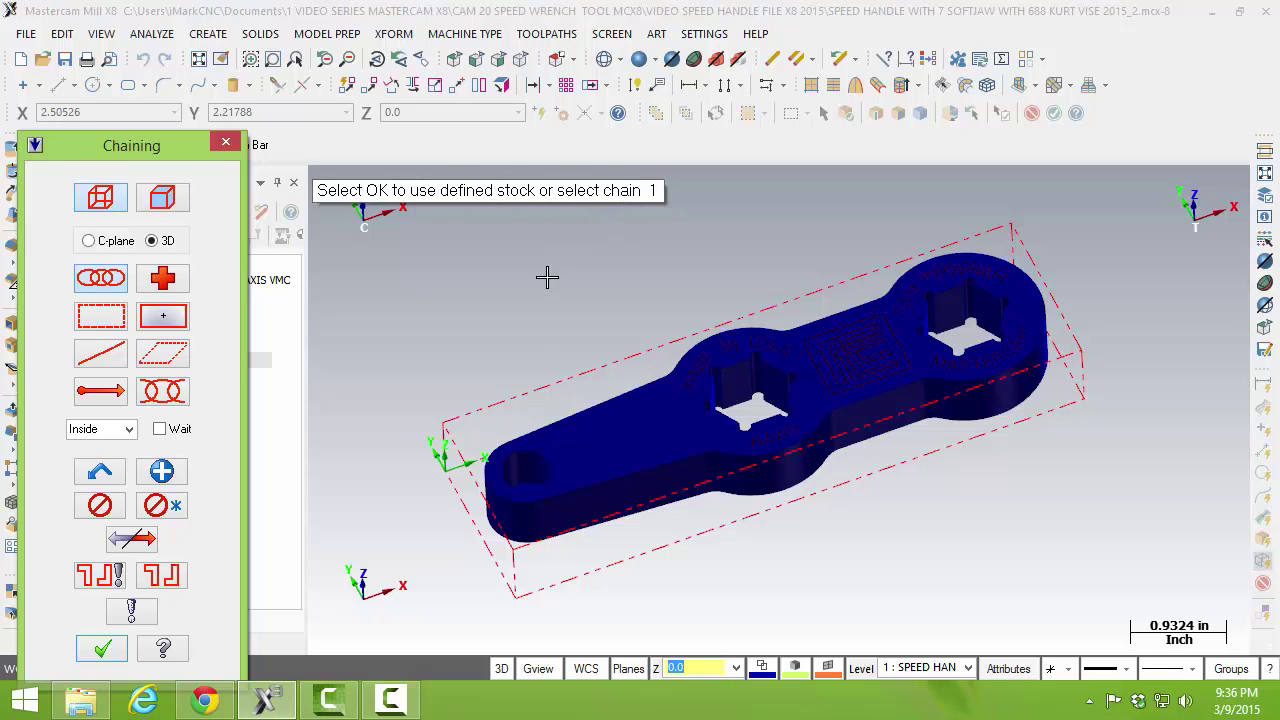
{"action": "key", "text": "alt+2"}
{"action": "key", "text": "alt+7"}
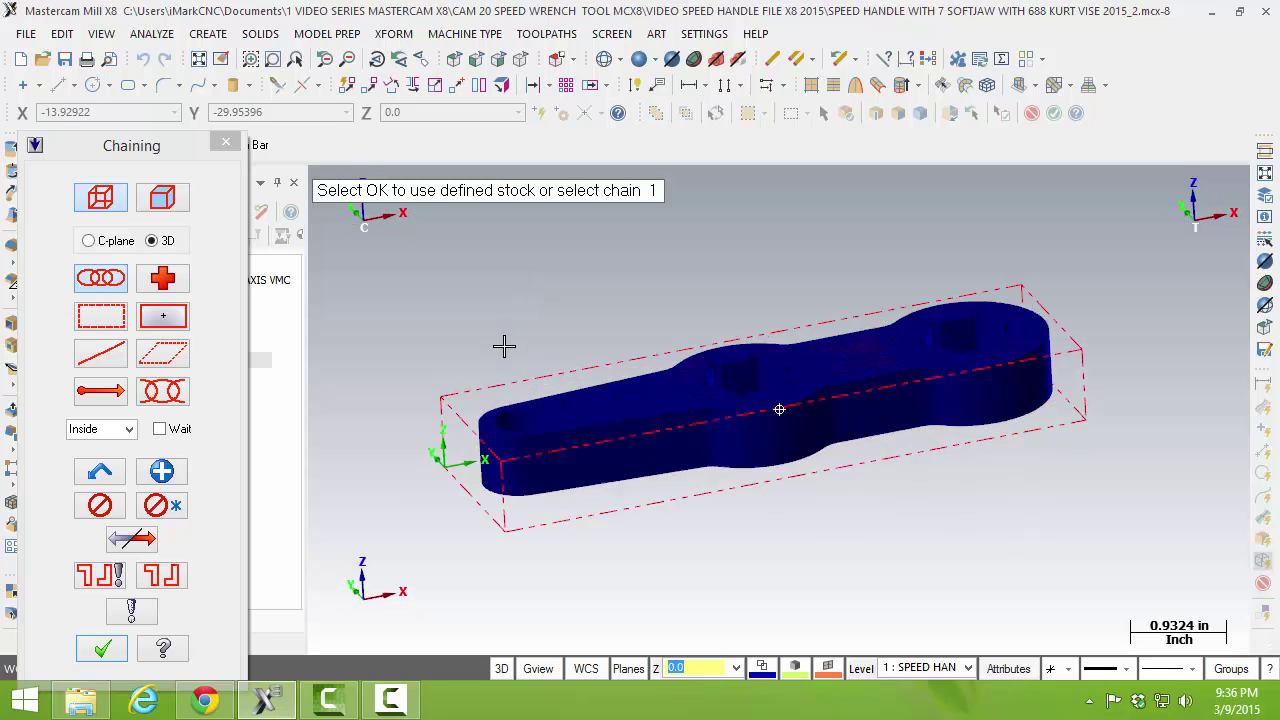
{"action": "left_click_drag", "start_coordinate": [178, 148], "coordinate": [199, 57]}
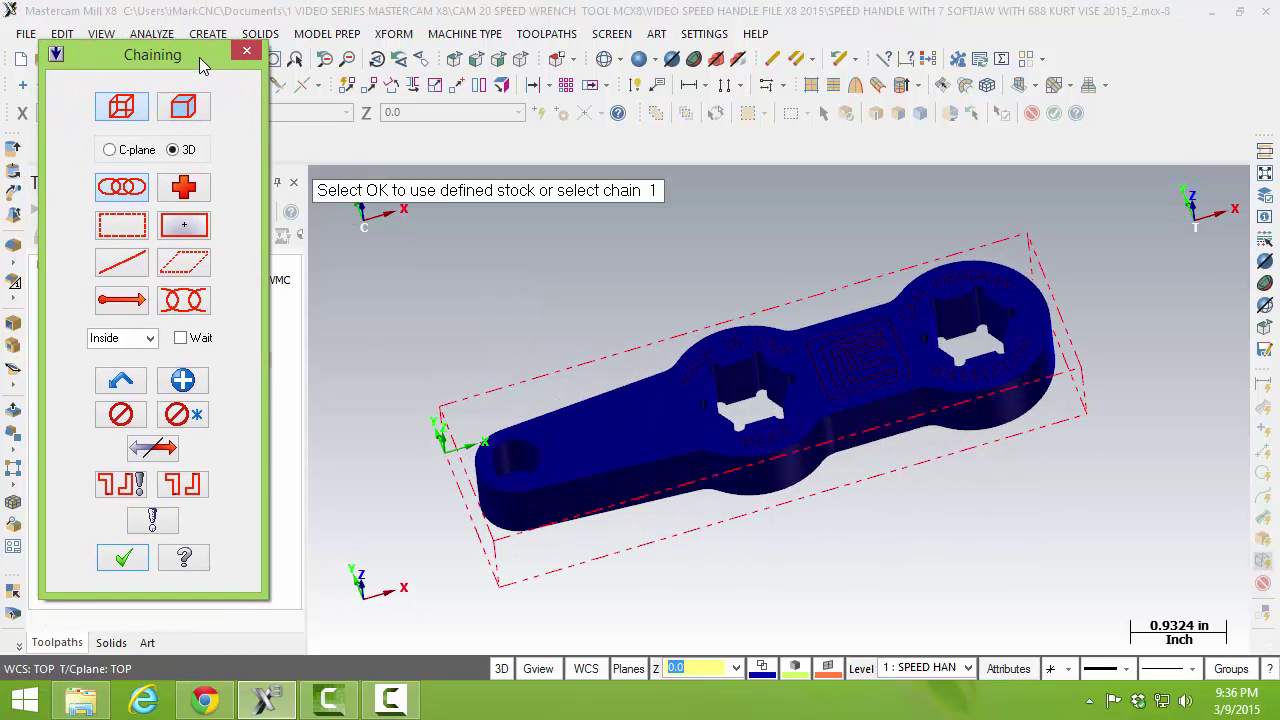
{"action": "left_click", "coordinate": [123, 557]}
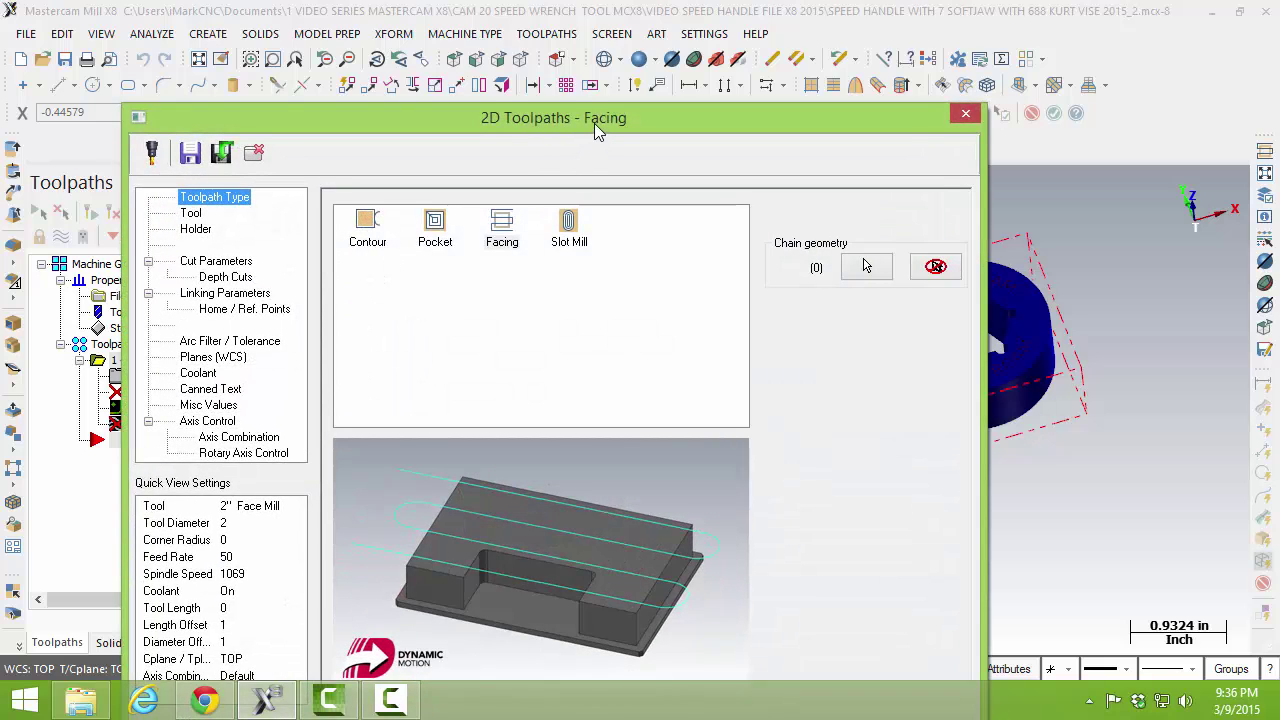
Step: Keep Facing as the toolpath type and bring up the tool library from the Tool page
{"action": "left_click_drag", "start_coordinate": [594, 123], "coordinate": [679, 34]}
{"action": "left_click", "coordinate": [303, 112]}
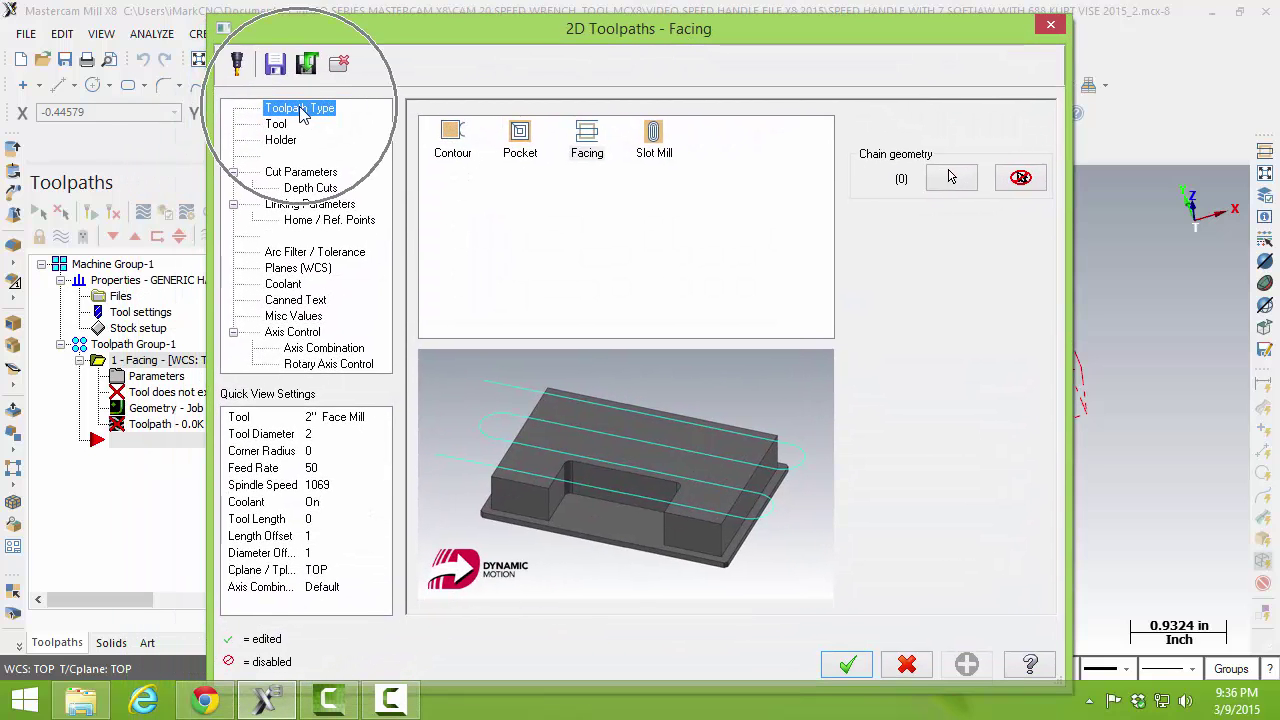
{"action": "left_click", "coordinate": [606, 150]}
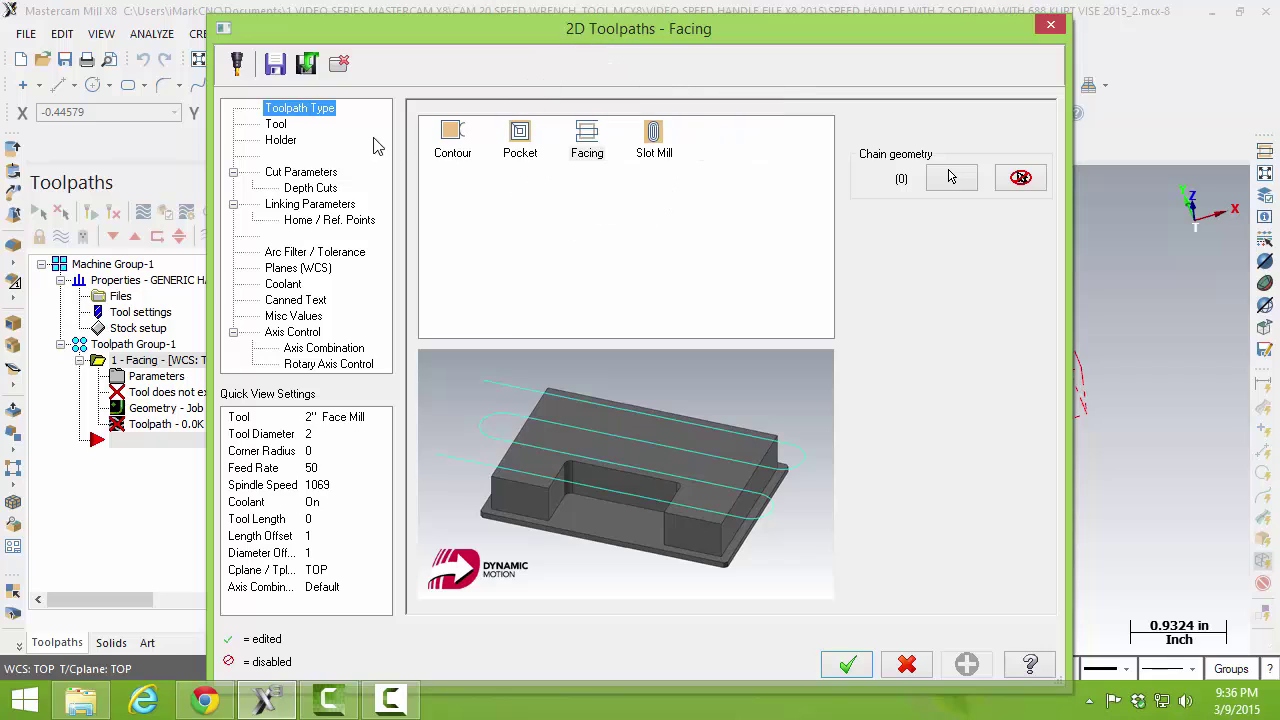
{"action": "left_click", "coordinate": [278, 125]}
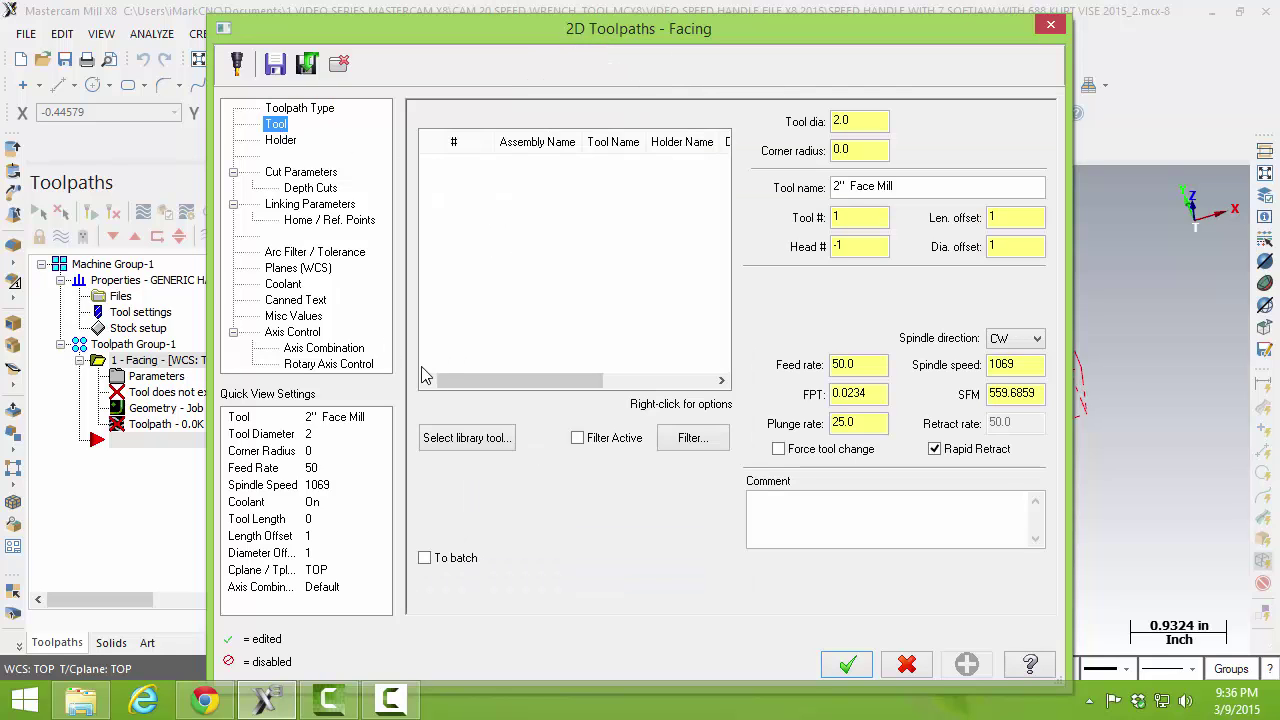
{"action": "left_click", "coordinate": [487, 442]}
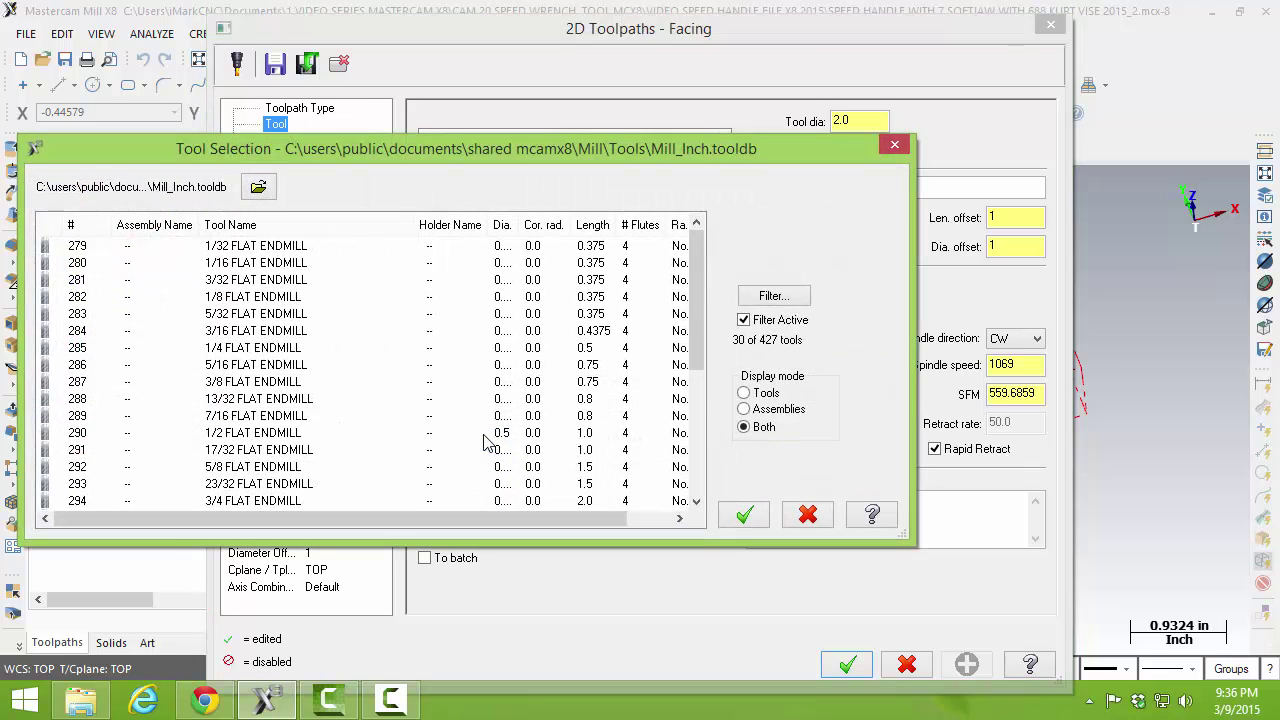
Step: Filter the library to face mills and load the 3" FACE MILL (1286 speed, 20.5878 feed)
{"action": "left_click", "coordinate": [775, 297]}
{"action": "left_click", "coordinate": [775, 297]}
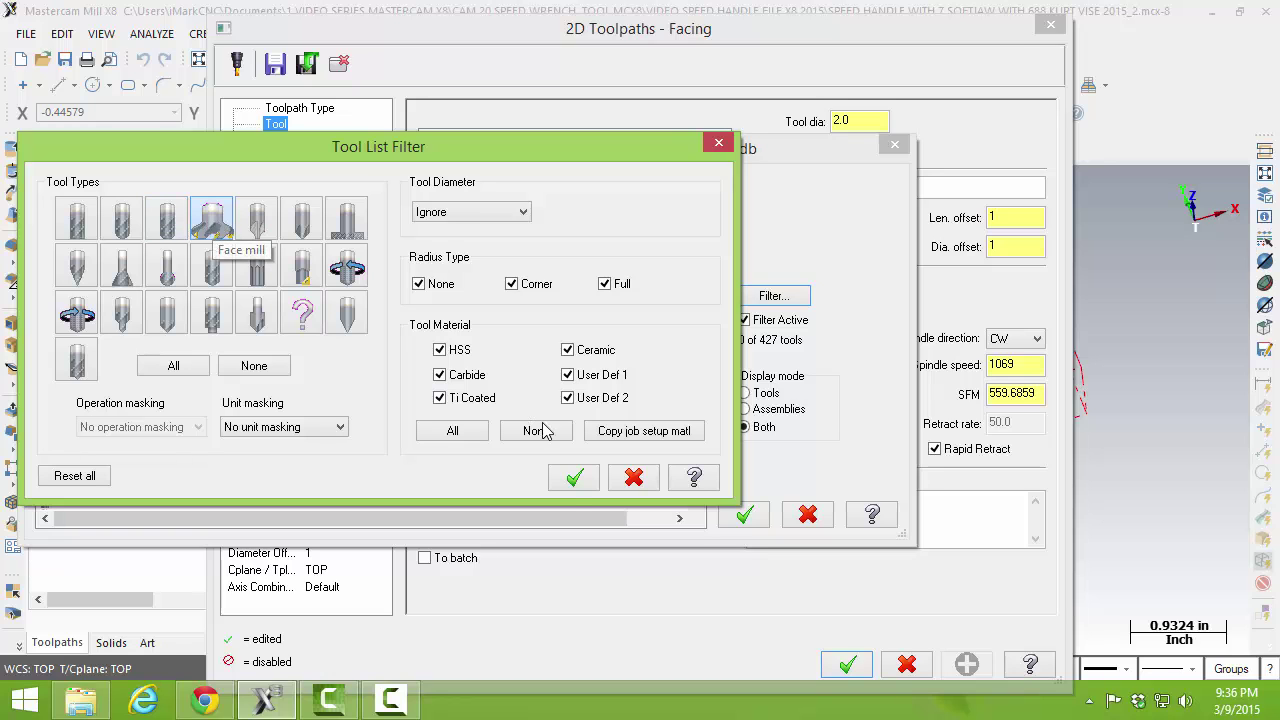
{"action": "left_click", "coordinate": [572, 481]}
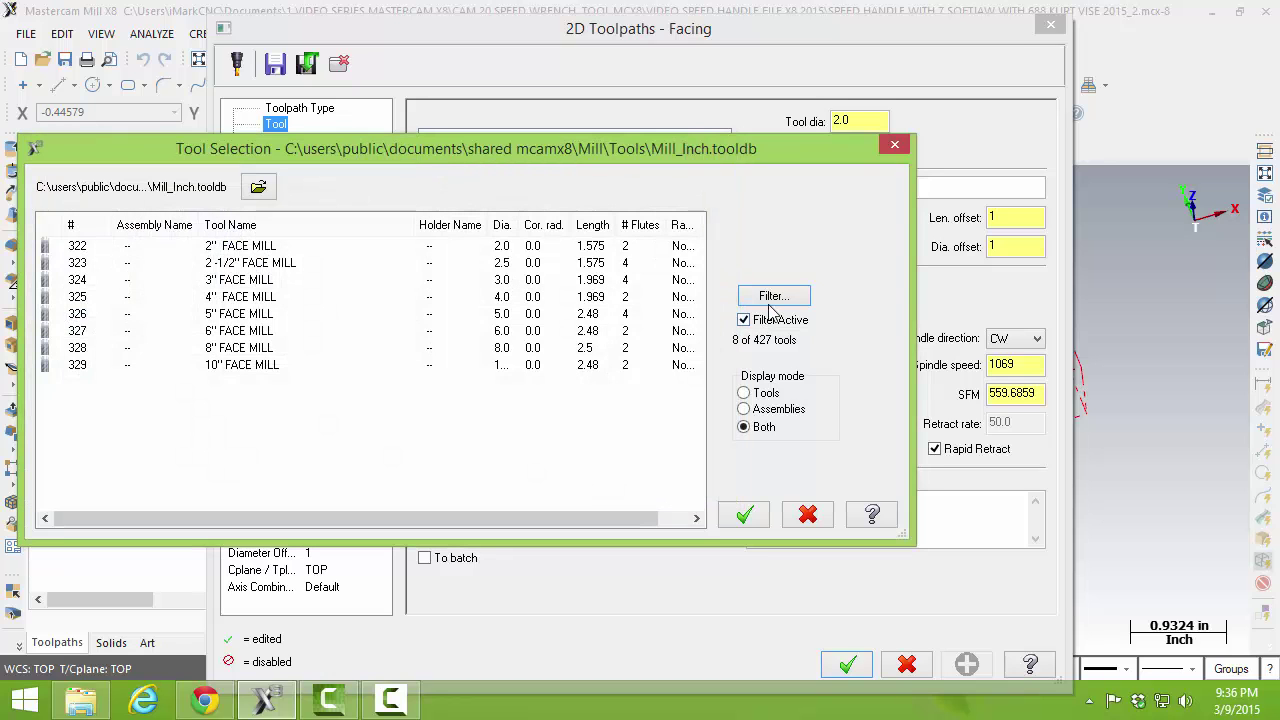
{"action": "left_click", "coordinate": [772, 297]}
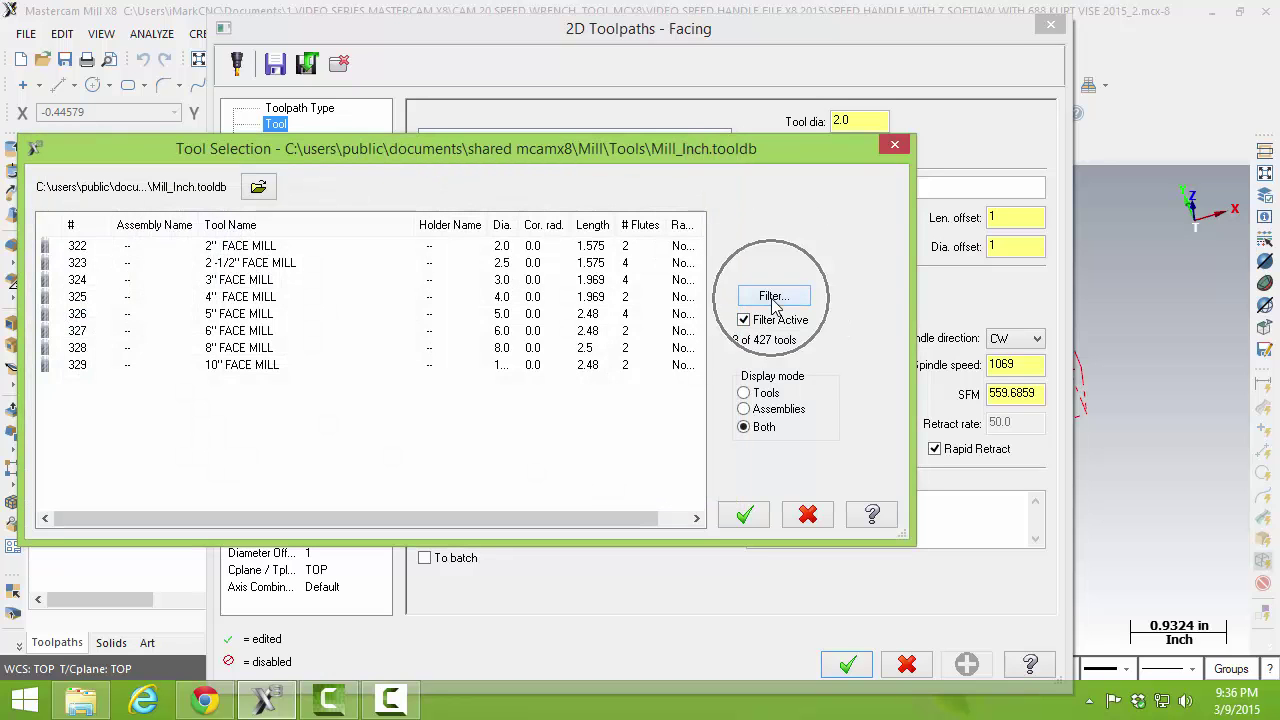
{"action": "left_click", "coordinate": [208, 232]}
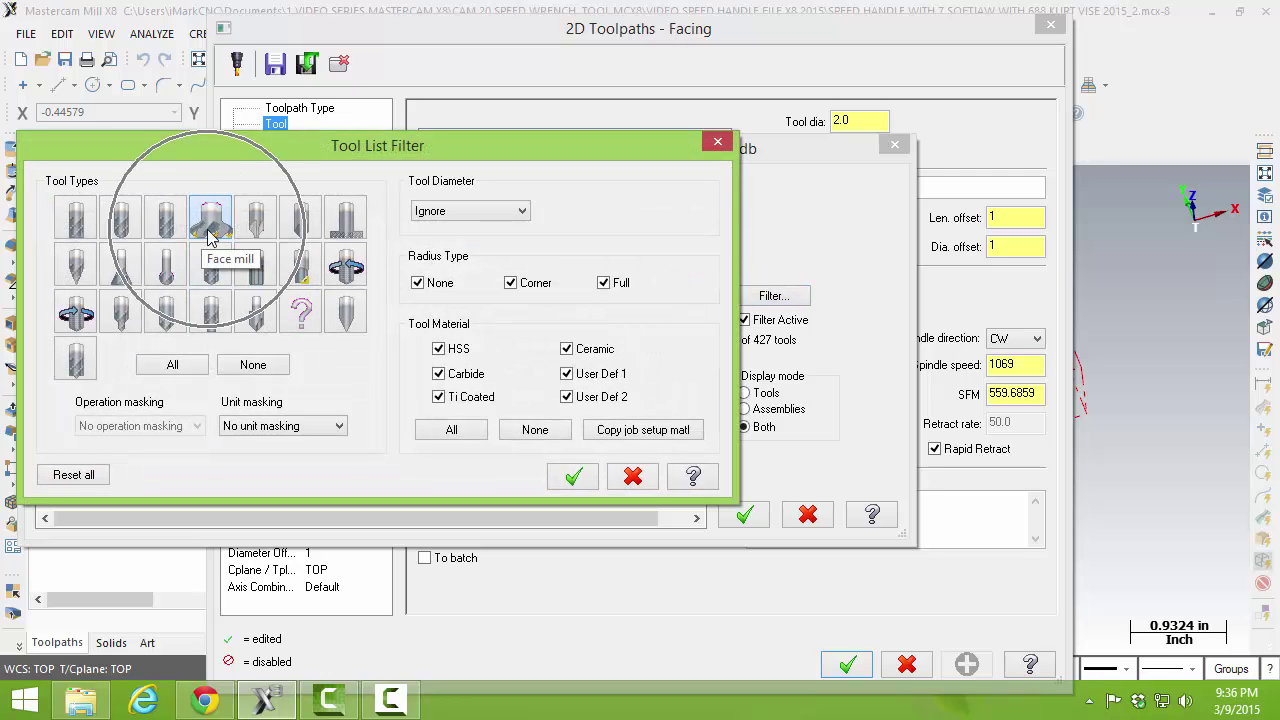
{"action": "left_click", "coordinate": [573, 479]}
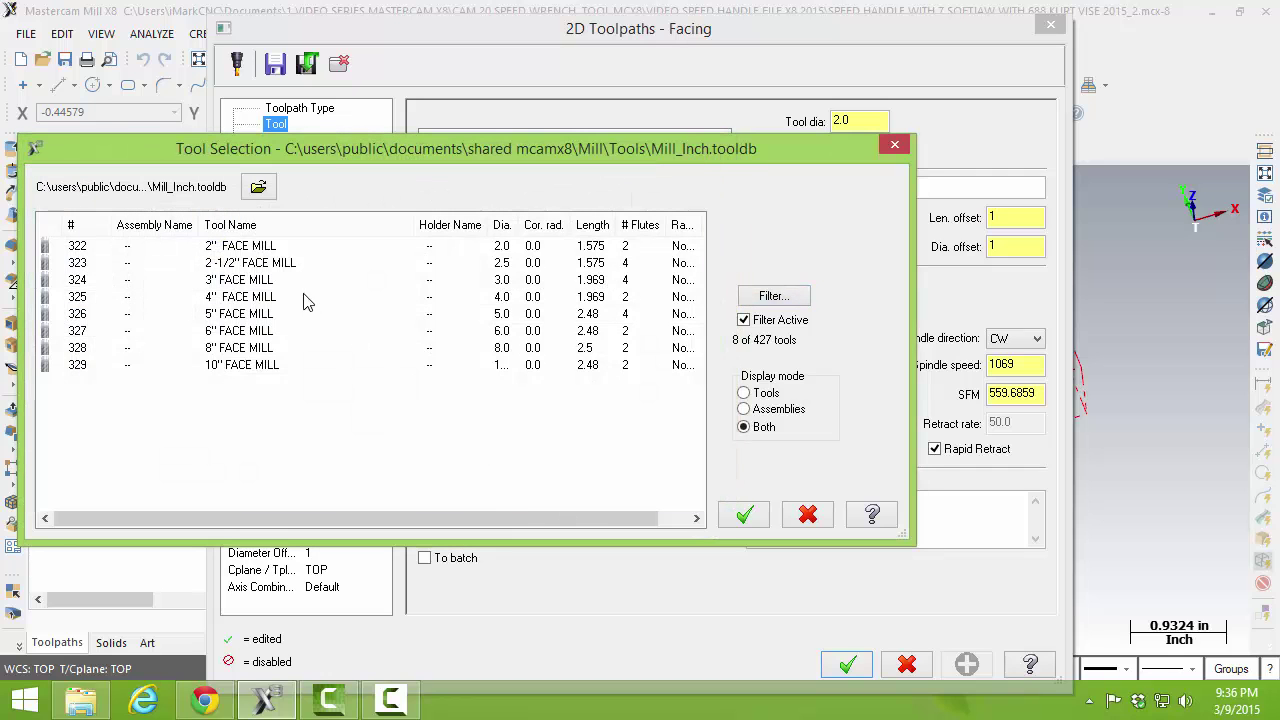
{"action": "left_click", "coordinate": [270, 285]}
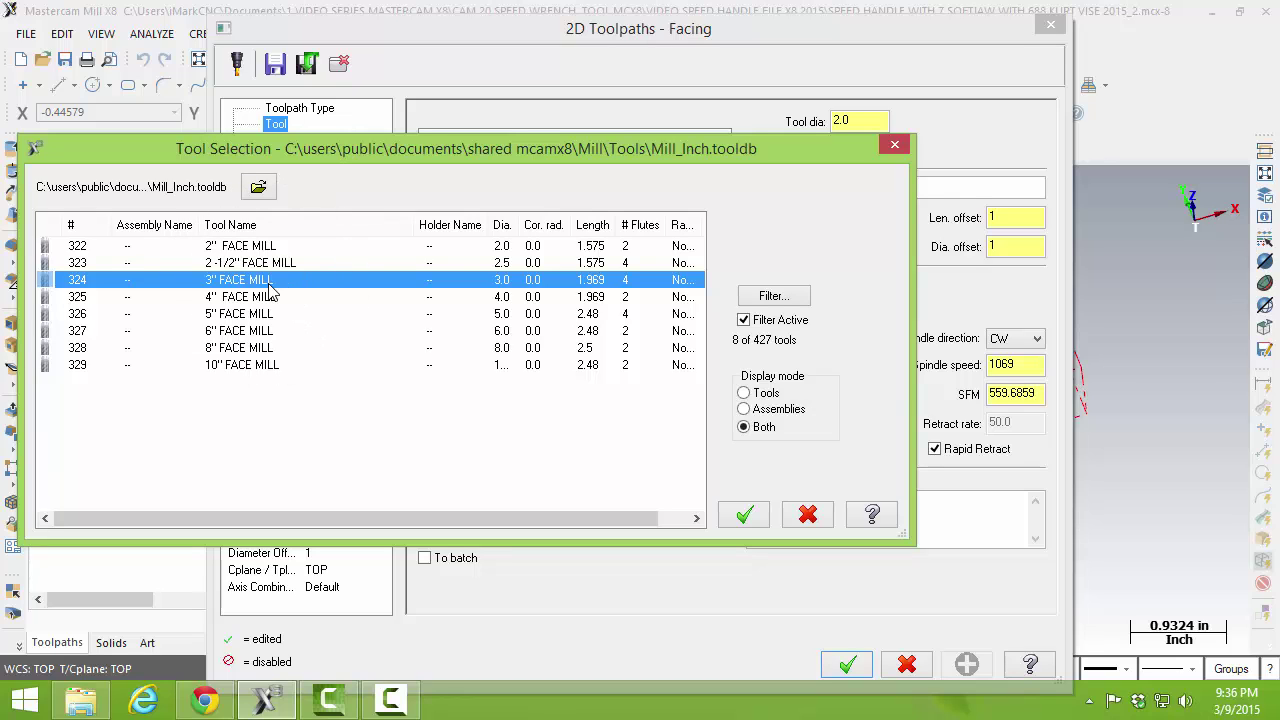
{"action": "left_click", "coordinate": [76, 283]}
{"action": "left_click", "coordinate": [745, 515]}
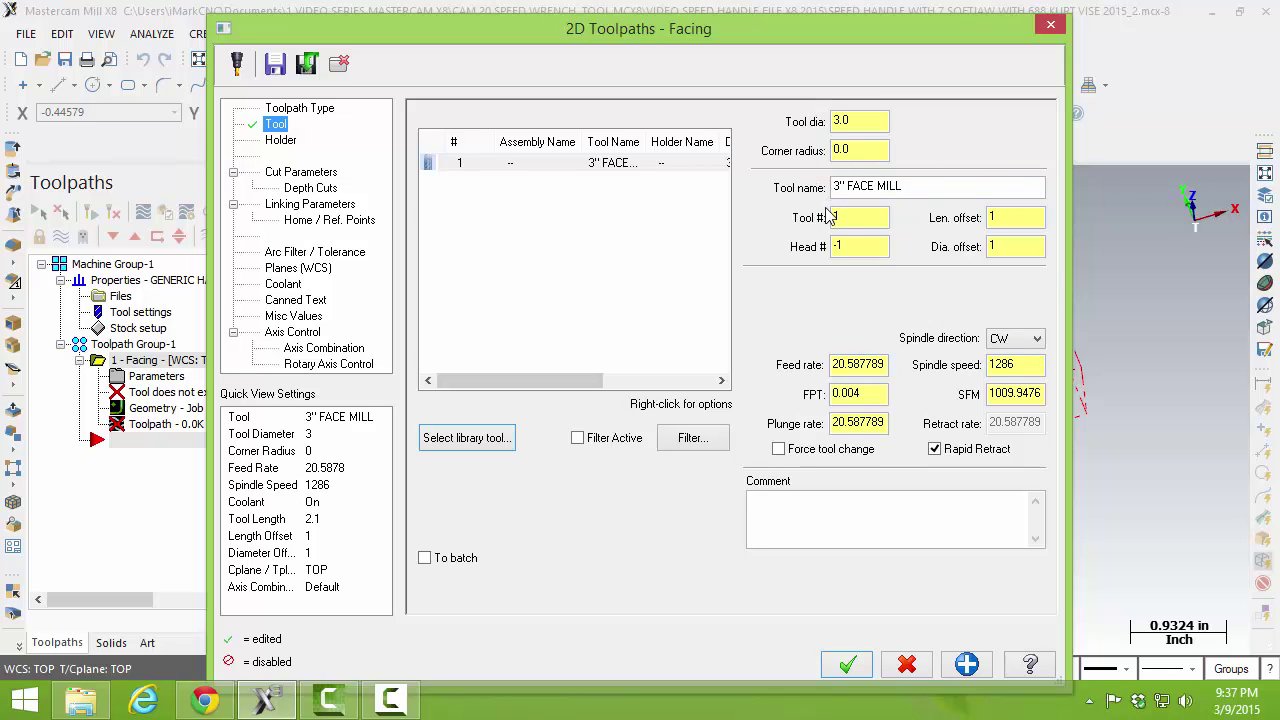
Step: Give the facing tool 3500 spindle speed, 0.002 feed per tooth and 6.0 plunge rate
{"action": "left_click_drag", "start_coordinate": [1030, 363], "coordinate": [962, 370]}
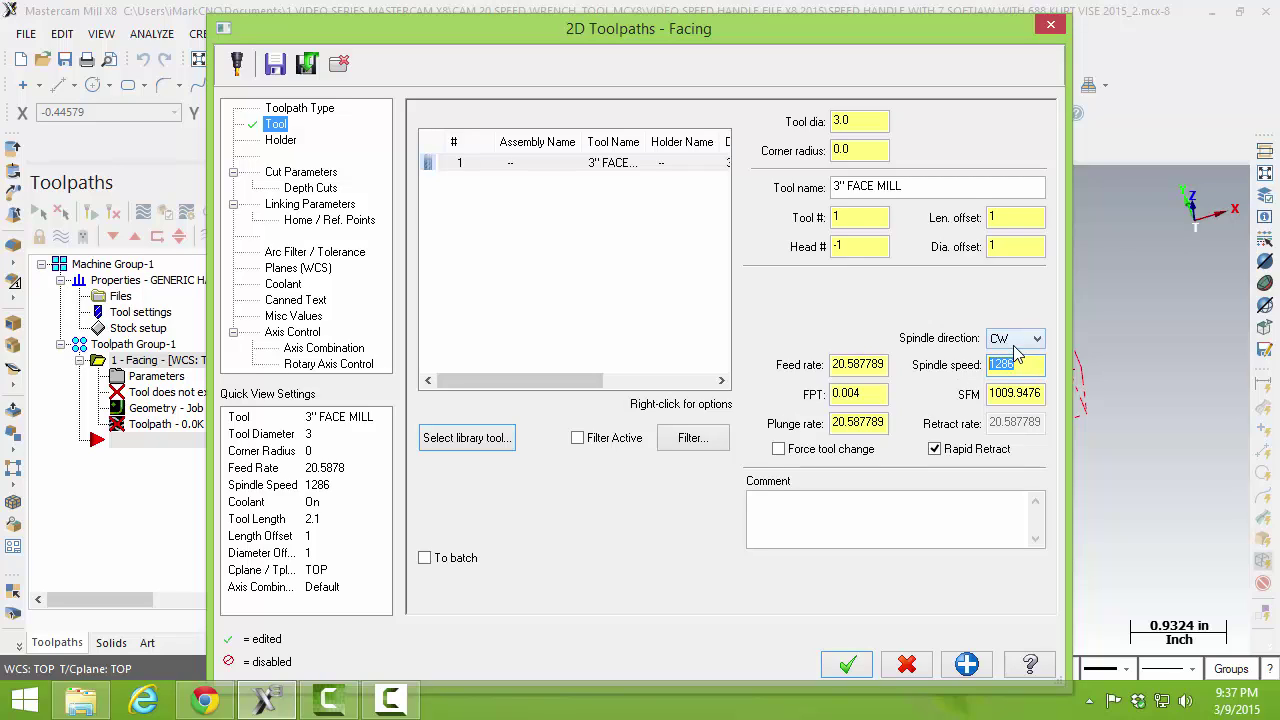
{"action": "type", "text": "3500"}
{"action": "left_click", "coordinate": [880, 393]}
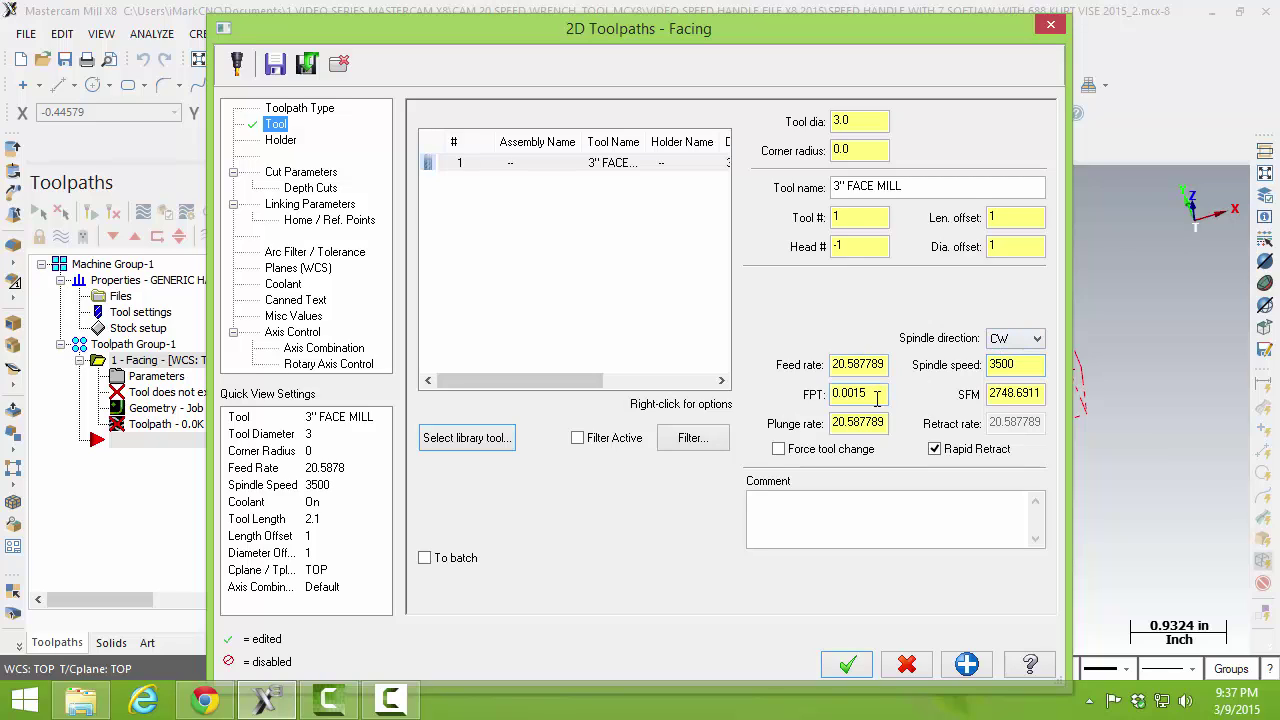
{"action": "left_click_drag", "start_coordinate": [876, 393], "coordinate": [856, 397]}
{"action": "type", "text": "2"}
{"action": "key", "text": "Return"}
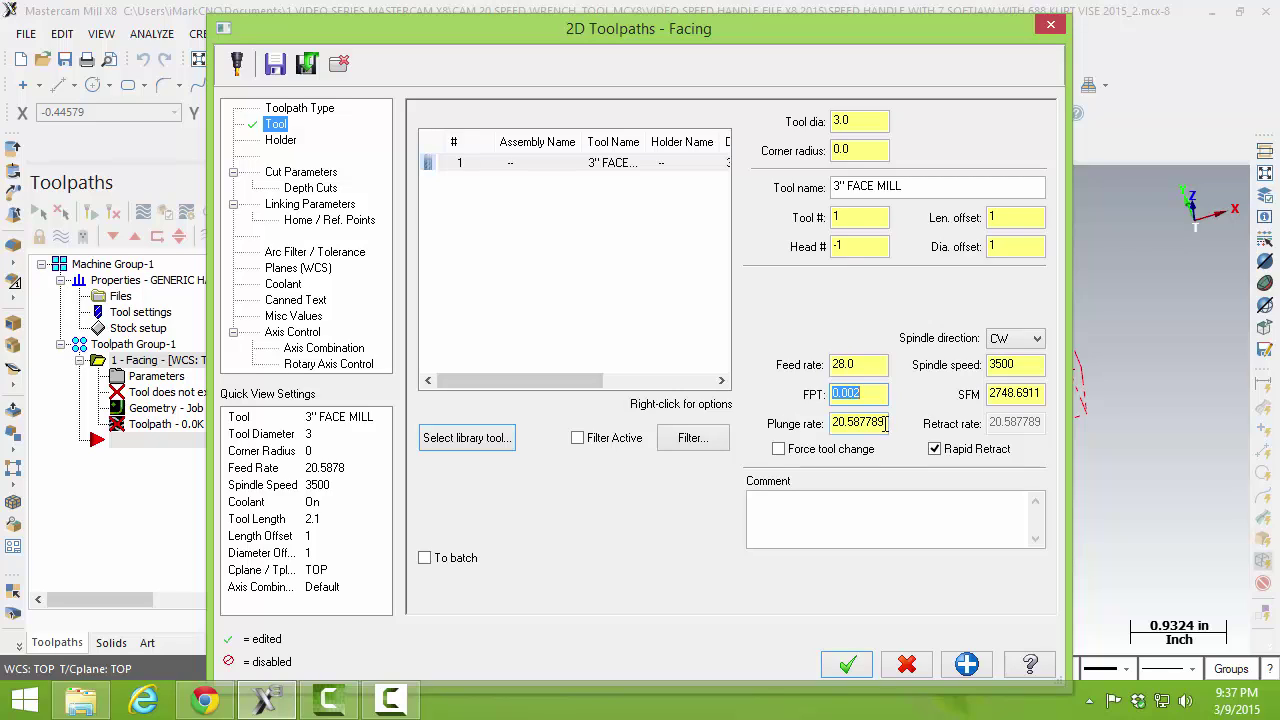
{"action": "left_click_drag", "start_coordinate": [884, 423], "coordinate": [825, 423]}
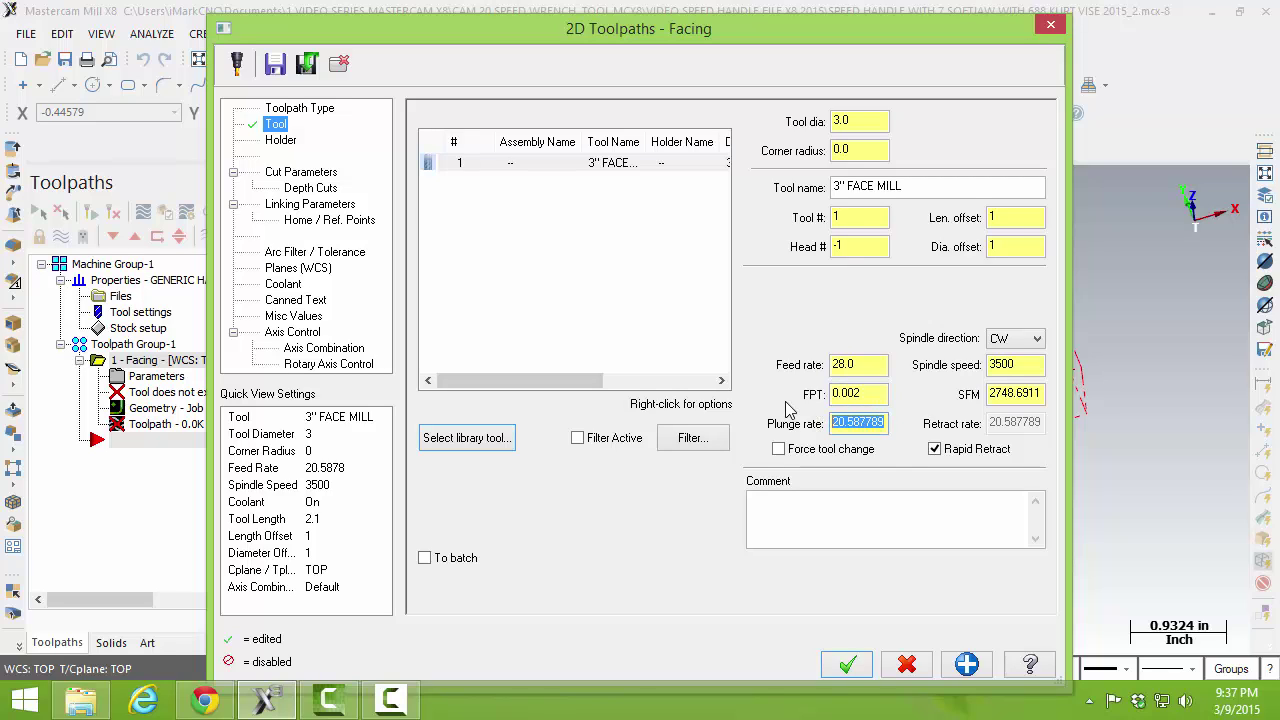
{"action": "type", "text": "6.0"}
{"action": "key", "text": "Return"}
Step: Switch facing to One pass style with 65% along overlap and 0 stock left on floors
{"action": "left_click", "coordinate": [320, 175]}
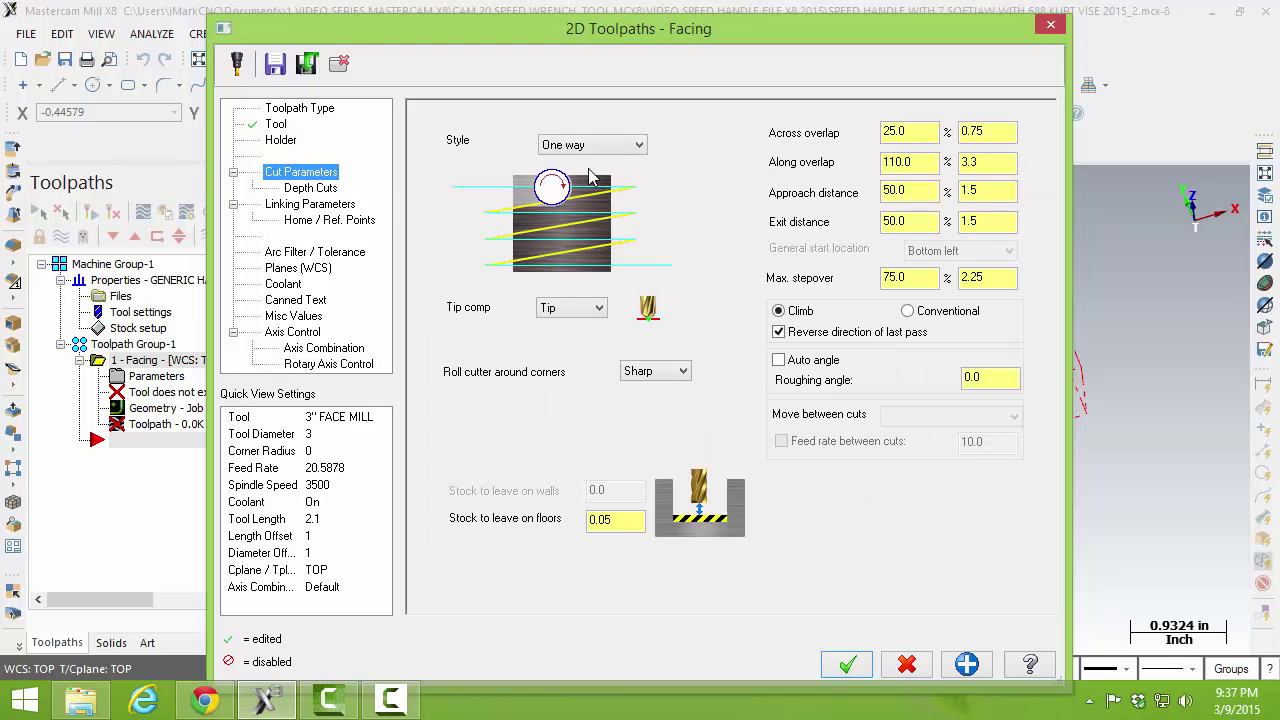
{"action": "left_click", "coordinate": [640, 146]}
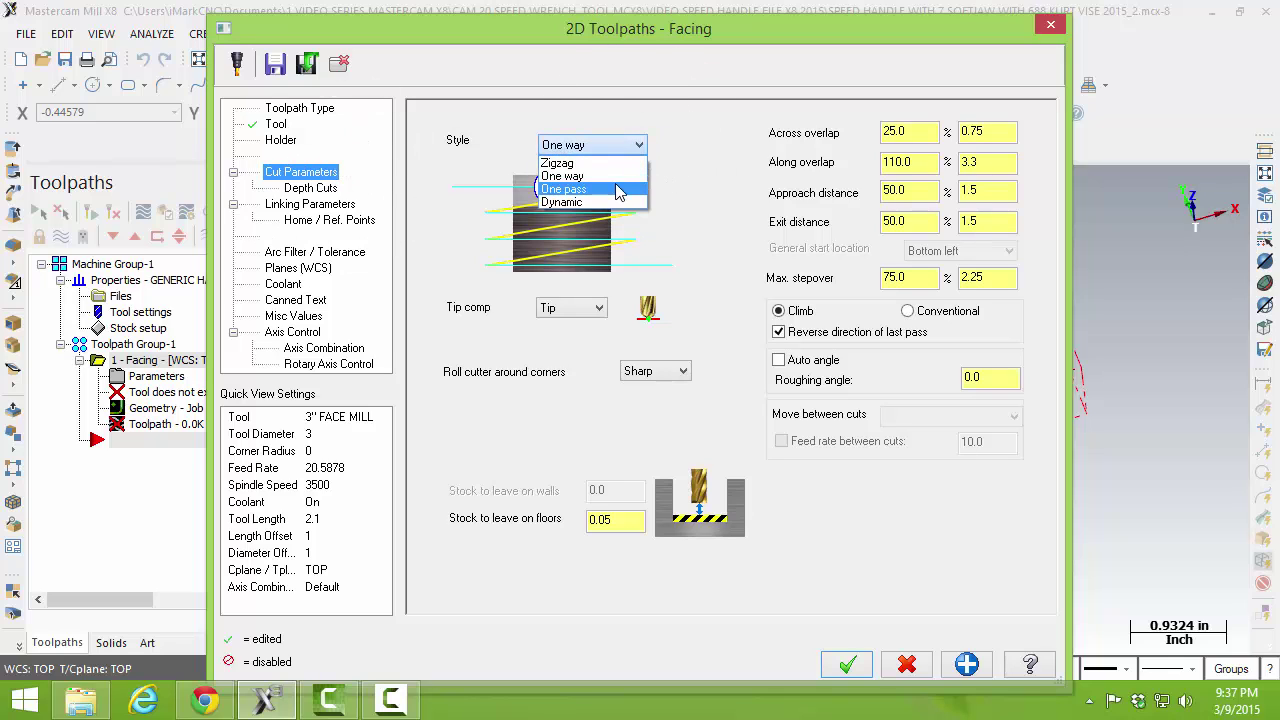
{"action": "left_click", "coordinate": [618, 190]}
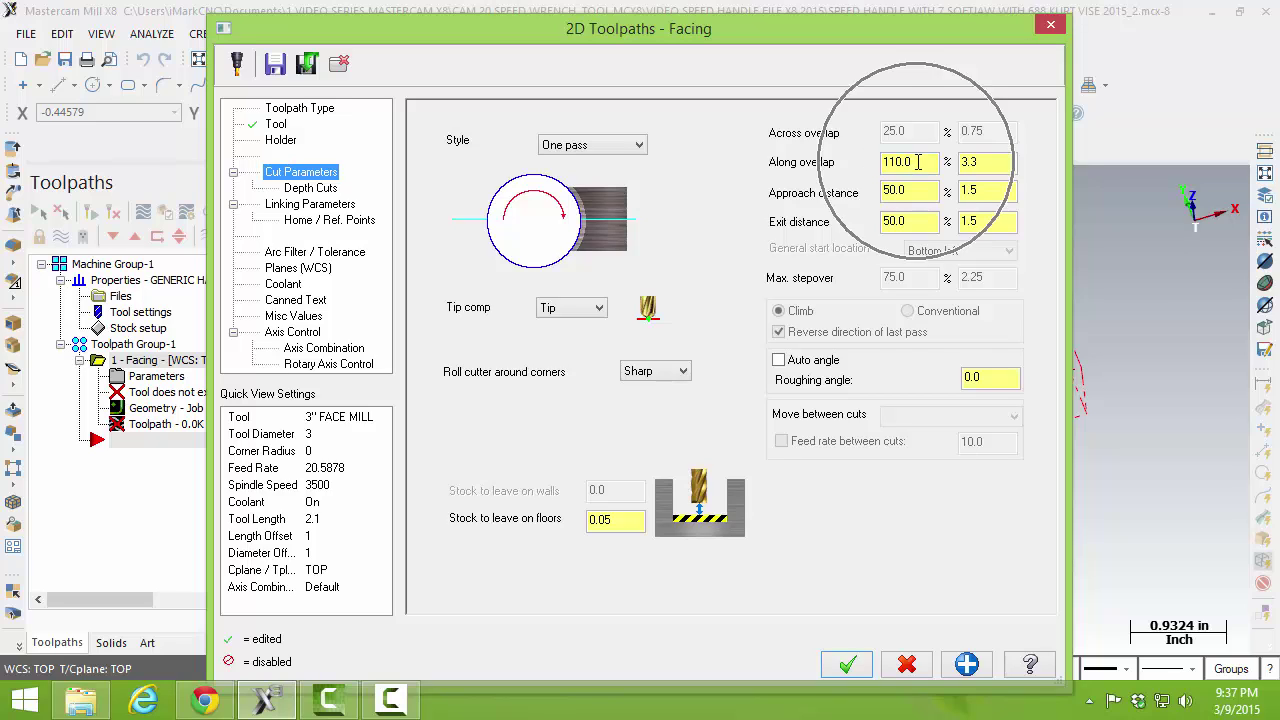
{"action": "left_click_drag", "start_coordinate": [917, 162], "coordinate": [867, 170]}
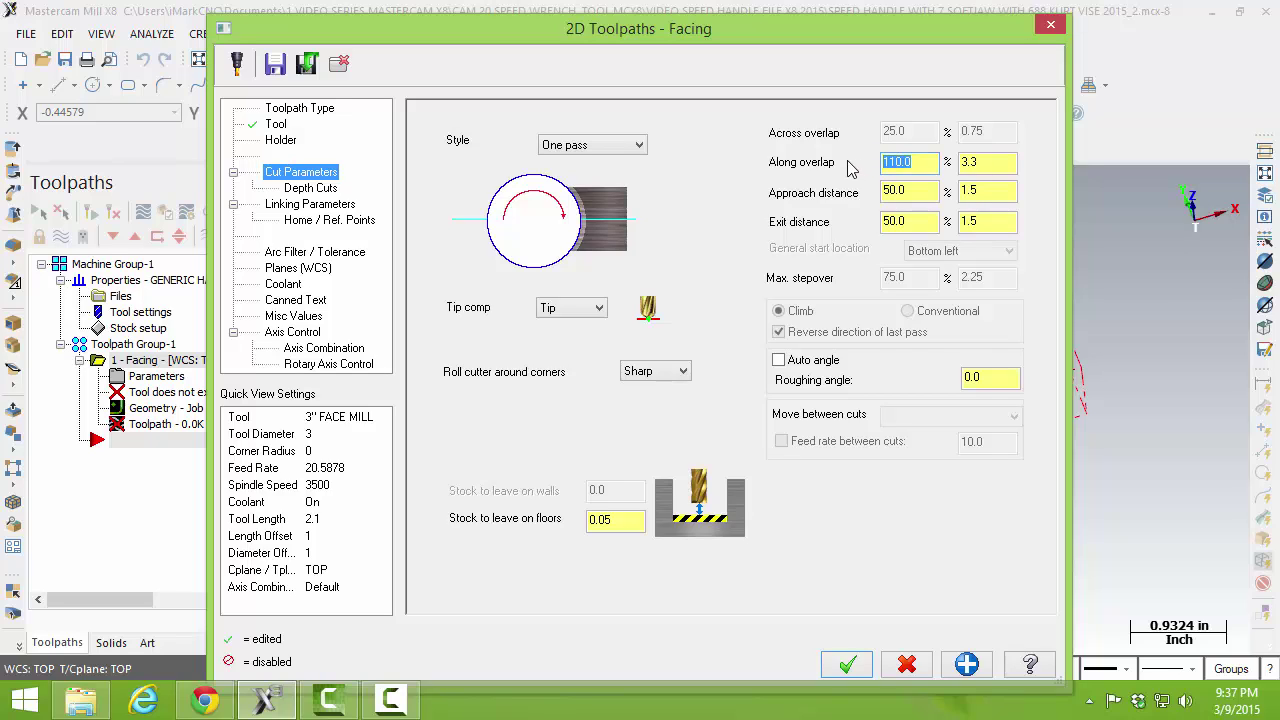
{"action": "type", "text": "65"}
{"action": "key", "text": "Return"}
{"action": "double_click", "coordinate": [605, 519]}
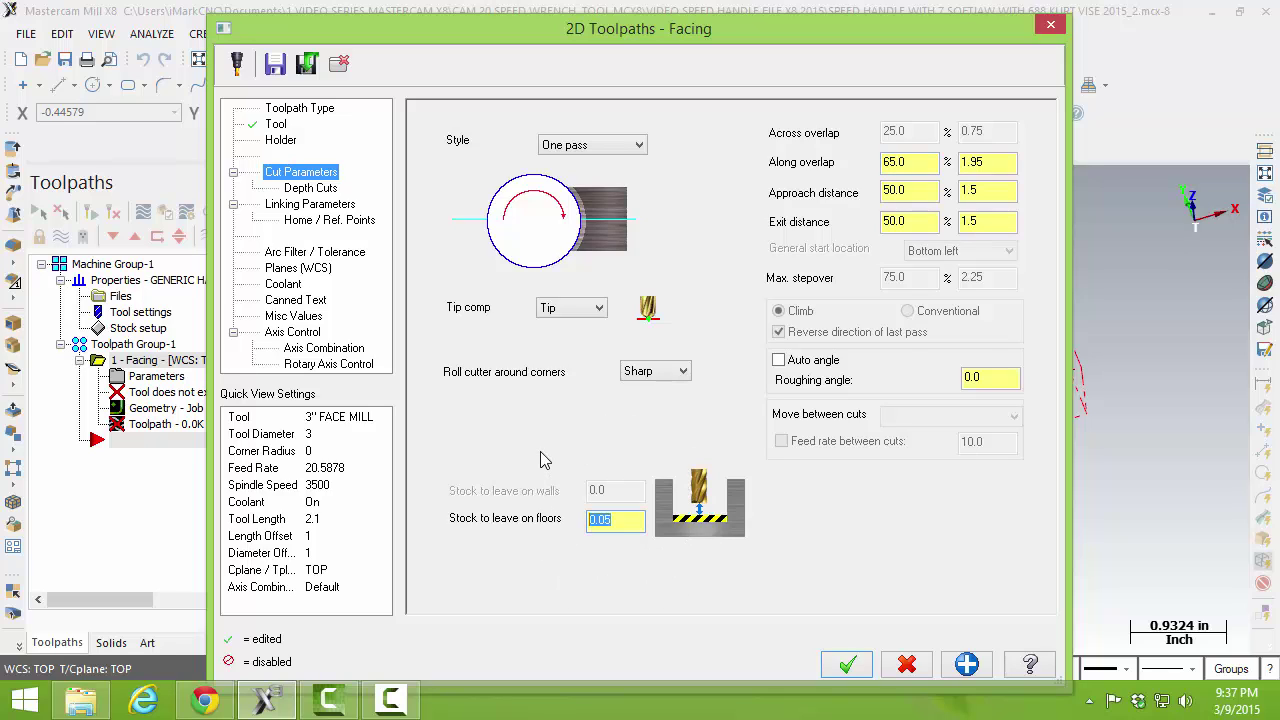
{"action": "type", "text": "0"}
{"action": "key", "text": "Return"}
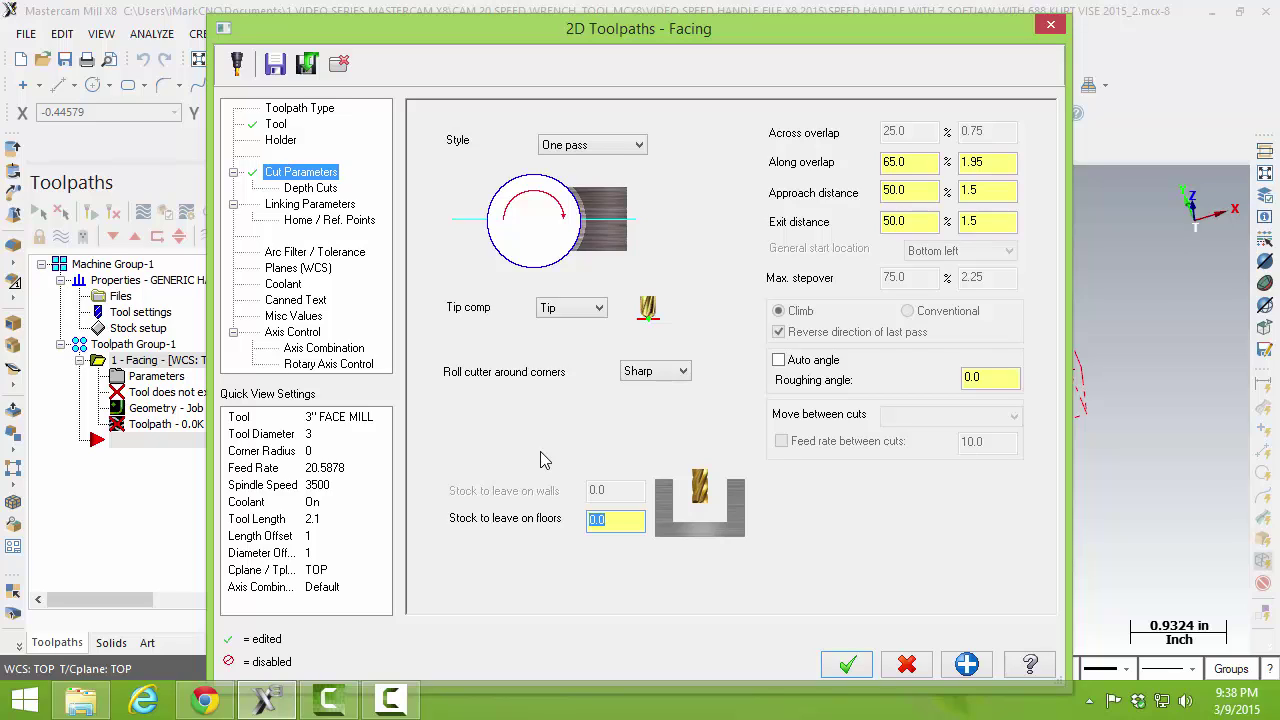
{"action": "left_click", "coordinate": [328, 194]}
Step: Disable depth cuts and set the linking feed plane to 0.05
{"action": "left_click", "coordinate": [489, 170]}
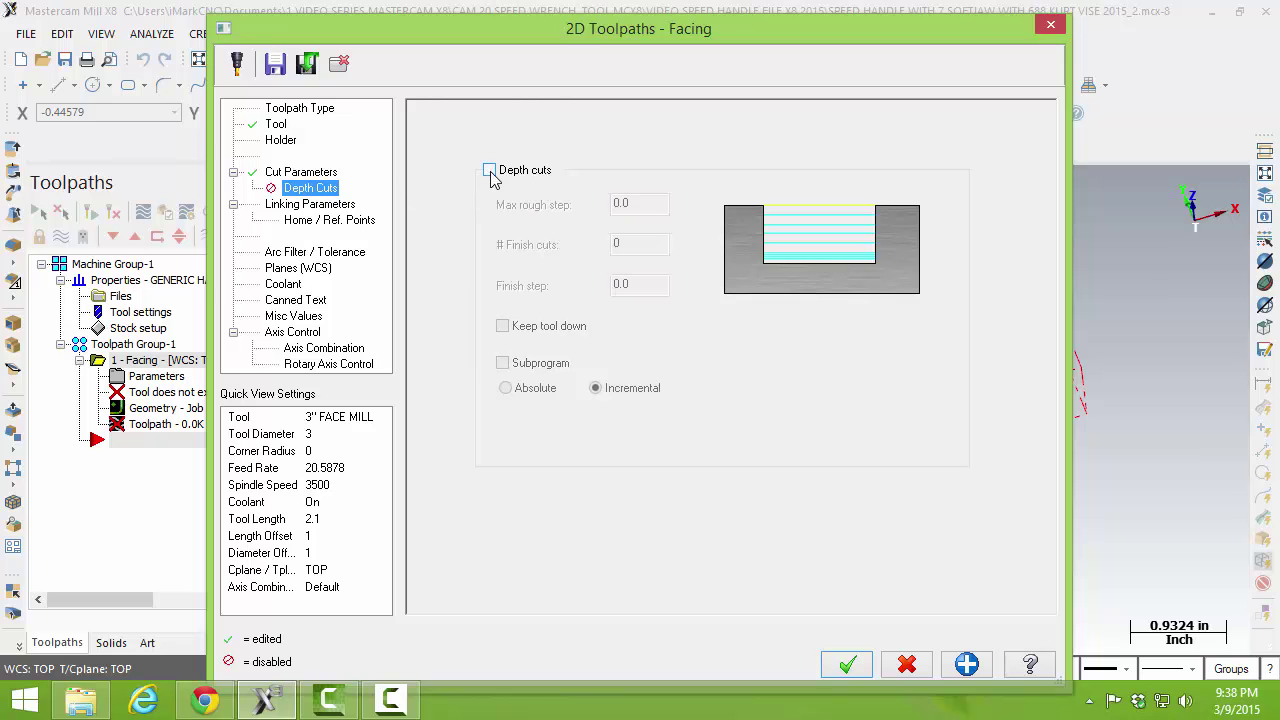
{"action": "left_click", "coordinate": [340, 205]}
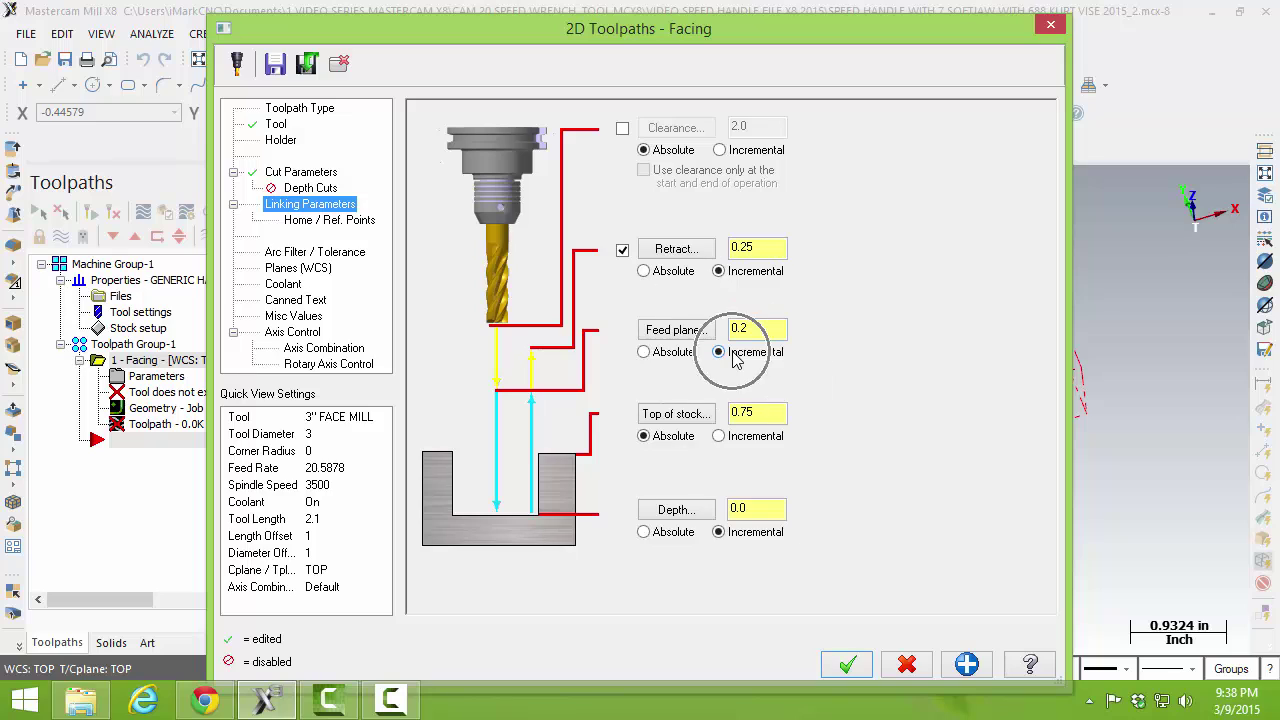
{"action": "left_click_drag", "start_coordinate": [760, 329], "coordinate": [691, 329]}
{"action": "type", "text": ".0"}
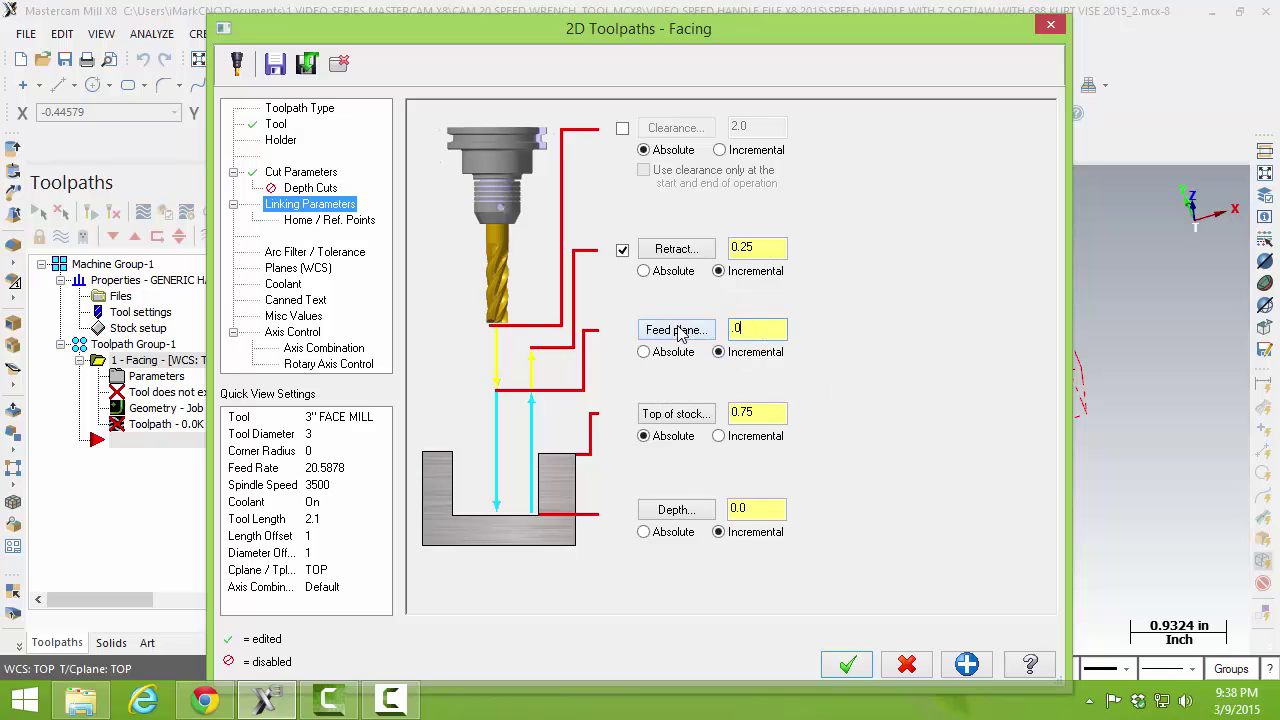
{"action": "type", "text": "5"}
{"action": "key", "text": "Return"}
Step: Make the retract height absolute at 1.0
{"action": "left_click", "coordinate": [644, 271]}
{"action": "left_click_drag", "start_coordinate": [772, 248], "coordinate": [712, 250]}
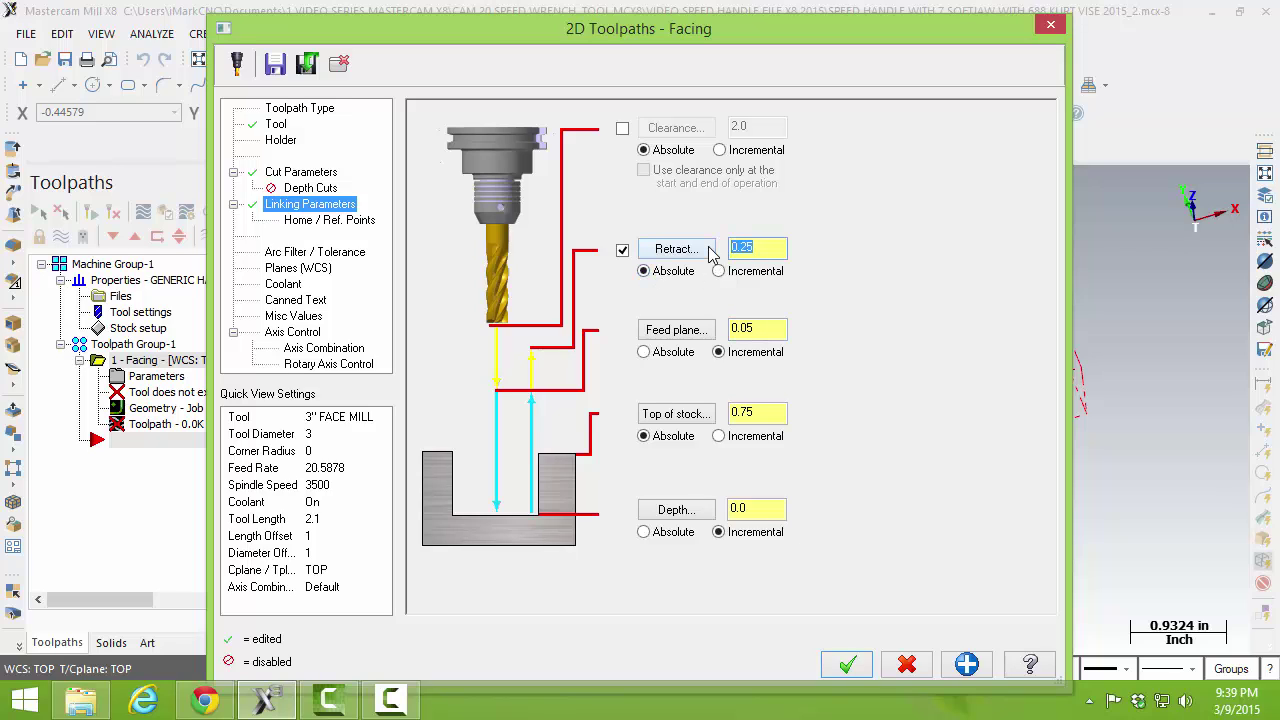
{"action": "type", "text": "1.0"}
{"action": "key", "text": "Return"}
Step: Set the cut depth to absolute and review the other linking height options
{"action": "left_click", "coordinate": [666, 536]}
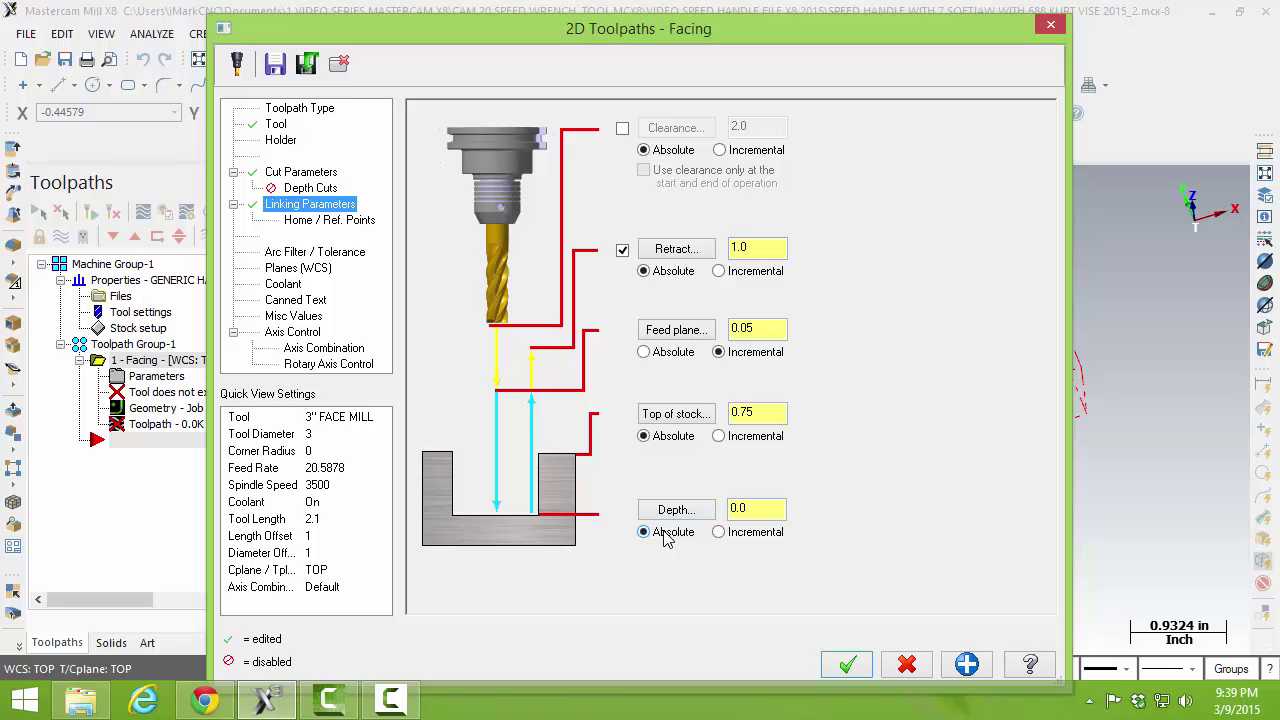
{"action": "left_click", "coordinate": [722, 534]}
{"action": "left_click", "coordinate": [645, 534]}
{"action": "left_click", "coordinate": [645, 534]}
{"action": "left_click", "coordinate": [733, 532]}
{"action": "left_click", "coordinate": [664, 533]}
{"action": "left_click", "coordinate": [670, 438]}
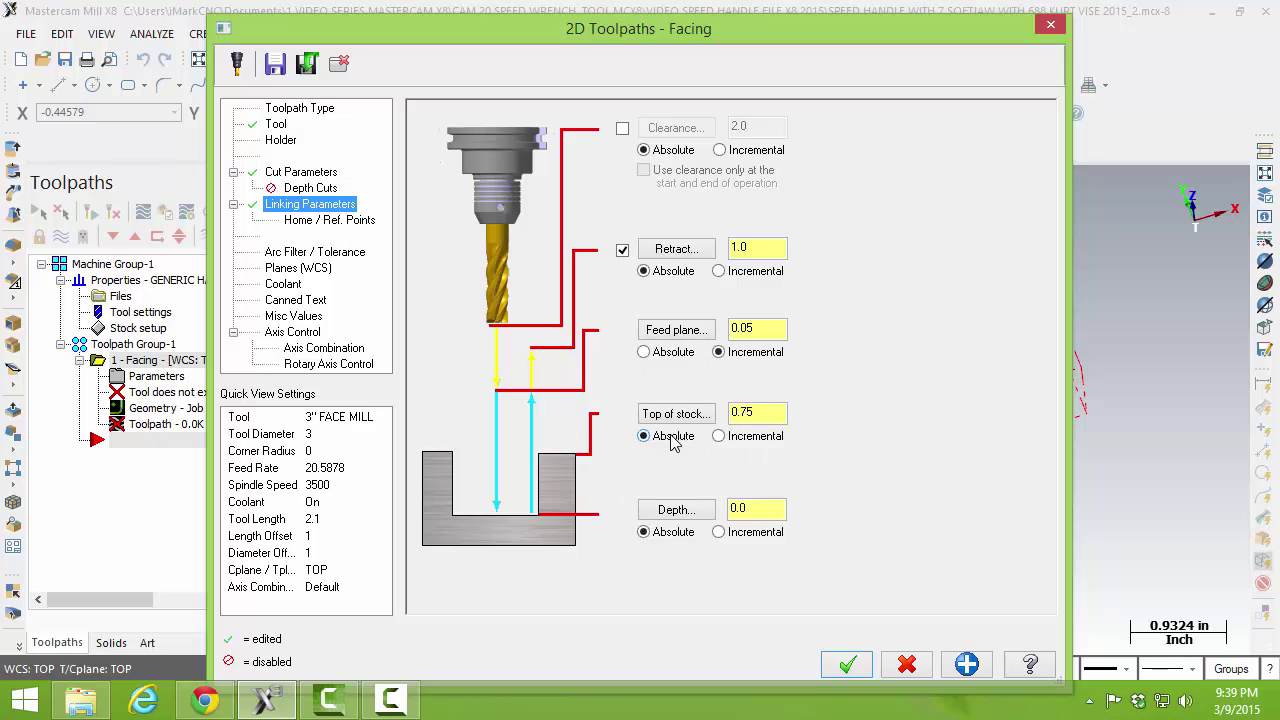
{"action": "left_click", "coordinate": [758, 350]}
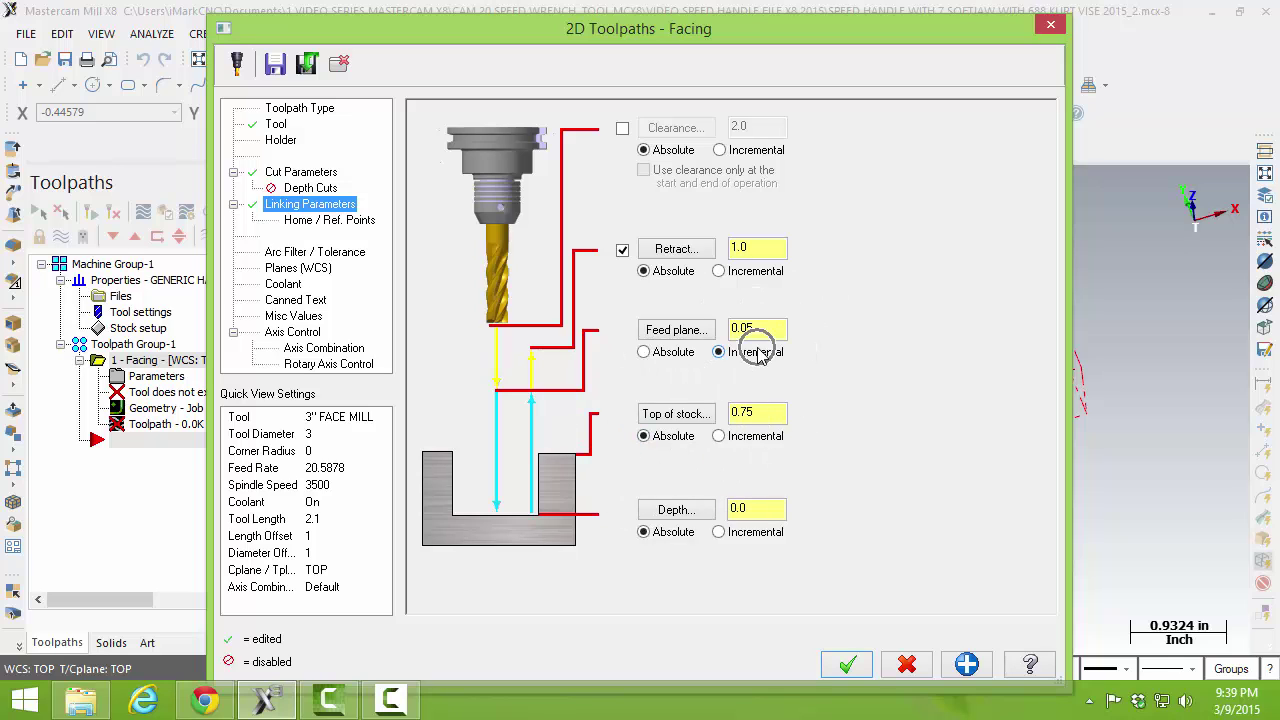
{"action": "left_click", "coordinate": [672, 272]}
{"action": "left_click", "coordinate": [686, 514]}
Step: Set the facing depth to 0.74 by picking the part's top face
{"action": "left_click_drag", "start_coordinate": [912, 36], "coordinate": [709, 62]}
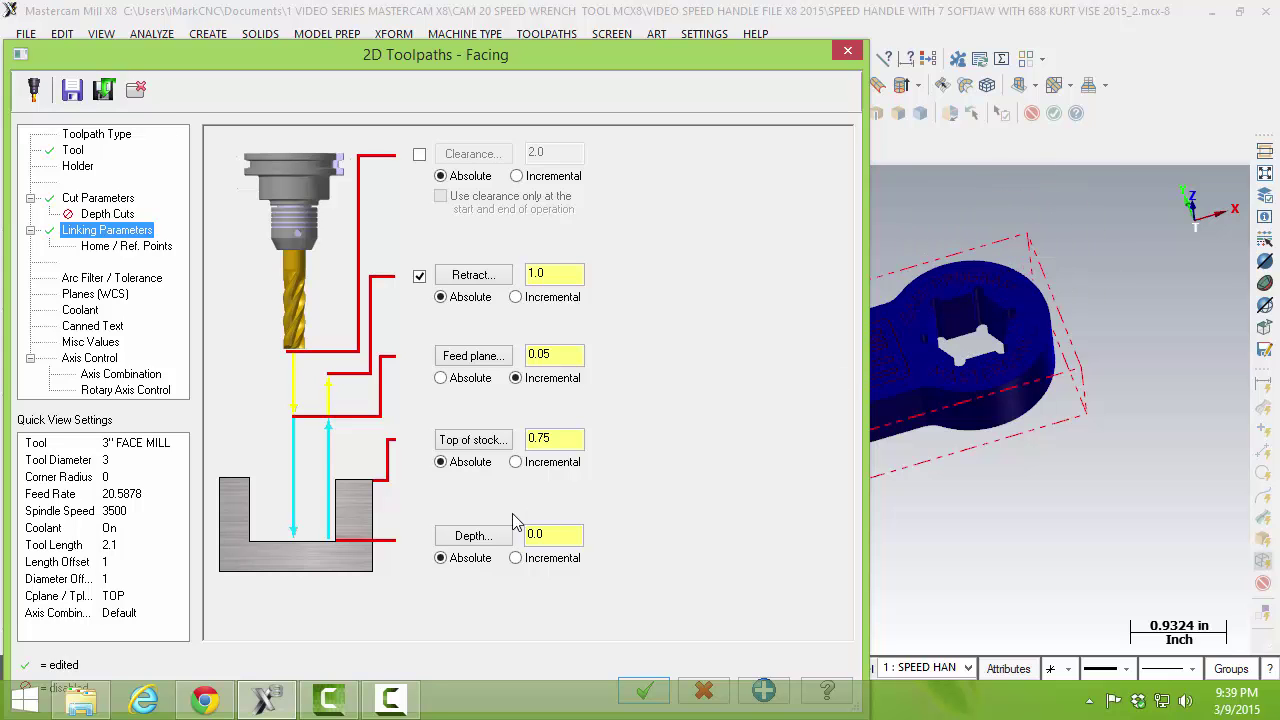
{"action": "left_click", "coordinate": [488, 538]}
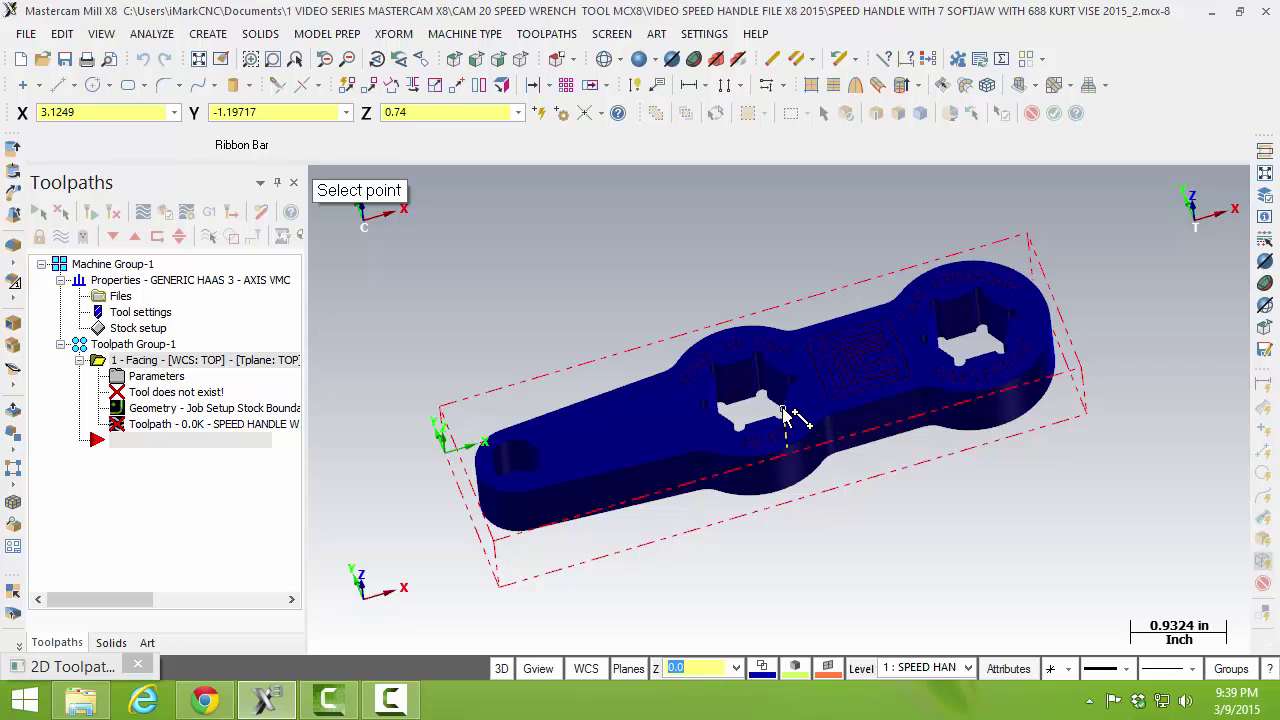
{"action": "left_click", "coordinate": [785, 415]}
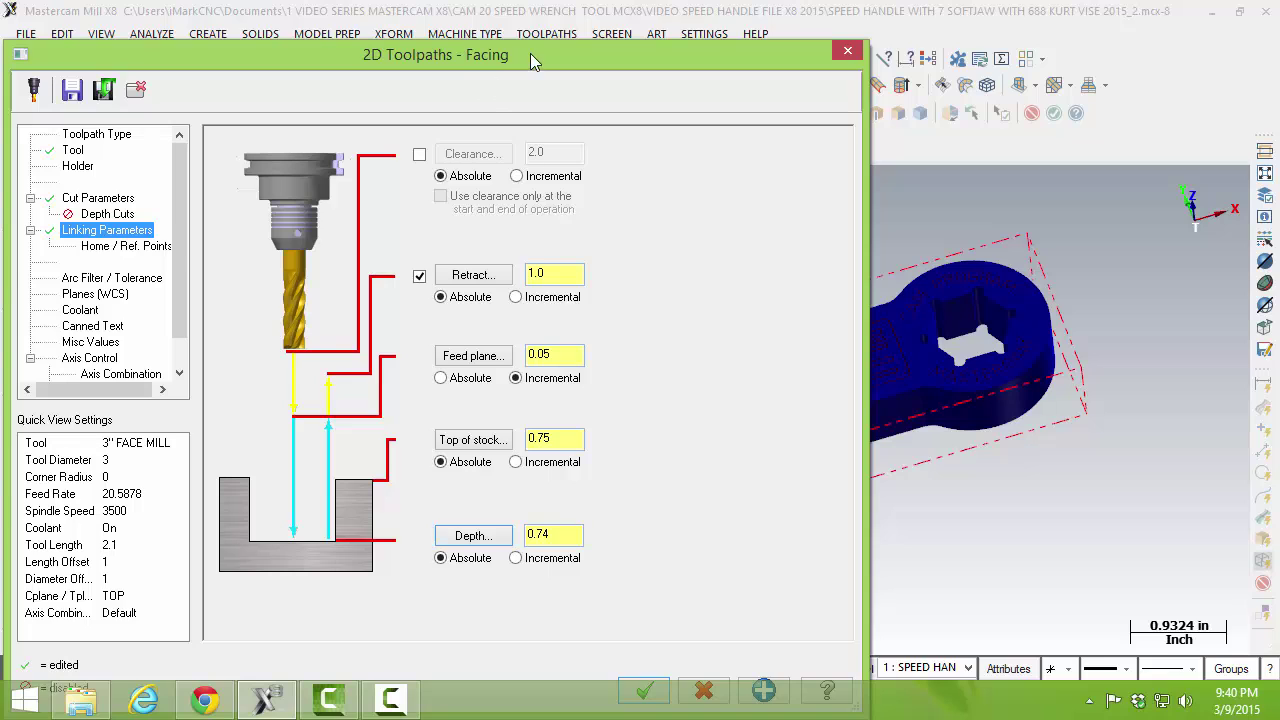
{"action": "left_click_drag", "start_coordinate": [530, 53], "coordinate": [690, 14]}
{"action": "left_click", "coordinate": [637, 500]}
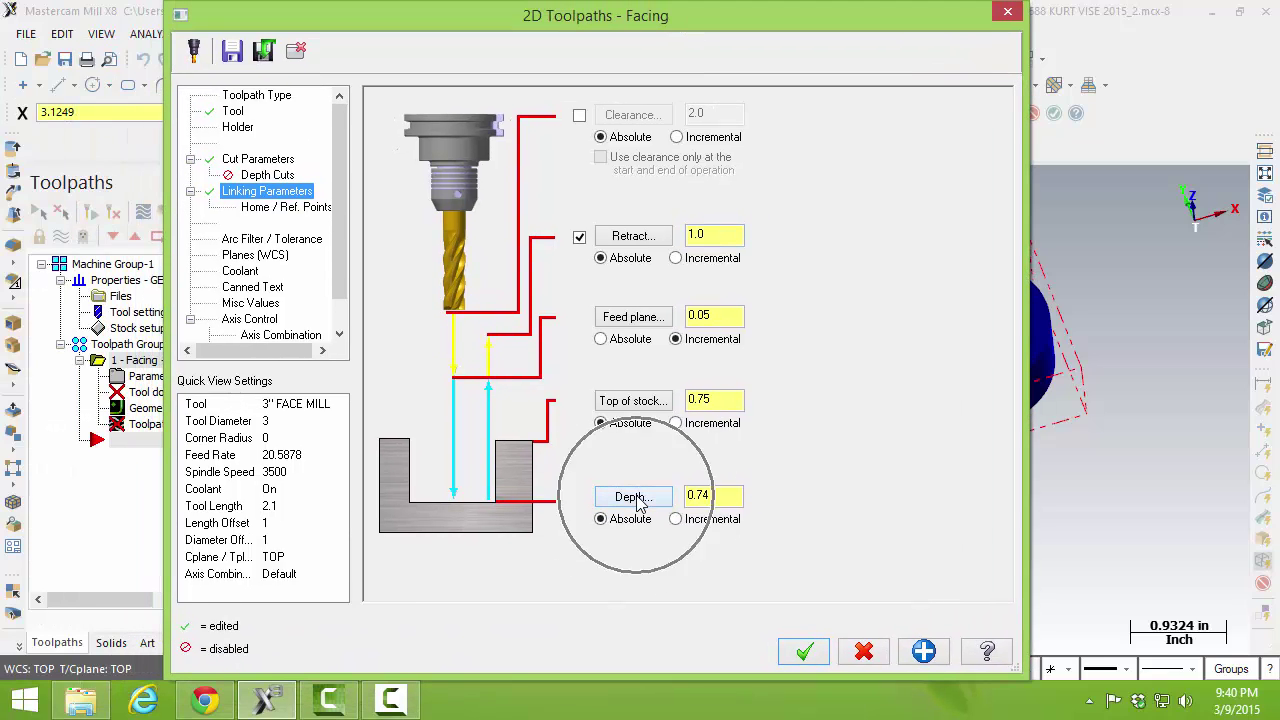
{"action": "left_click", "coordinate": [697, 496]}
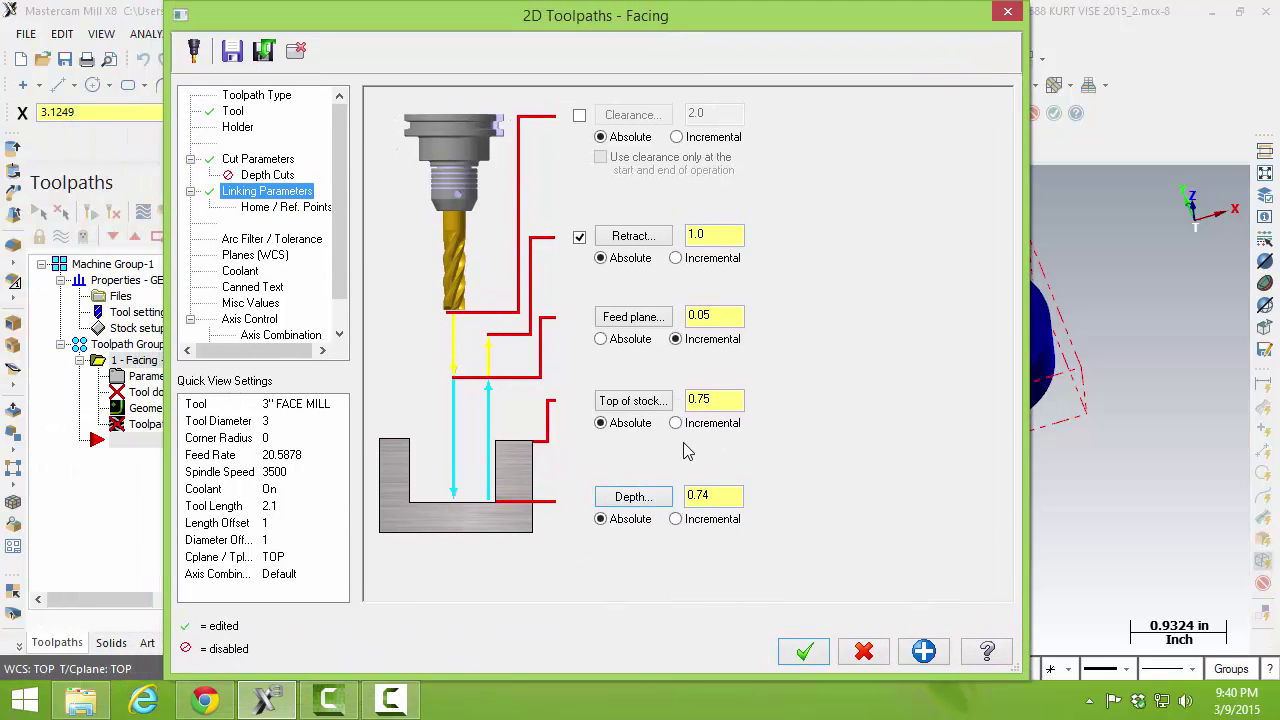
Step: Turn flood coolant on and accept the facing toolpath using tool #1 - 3.0
{"action": "left_click", "coordinate": [248, 274]}
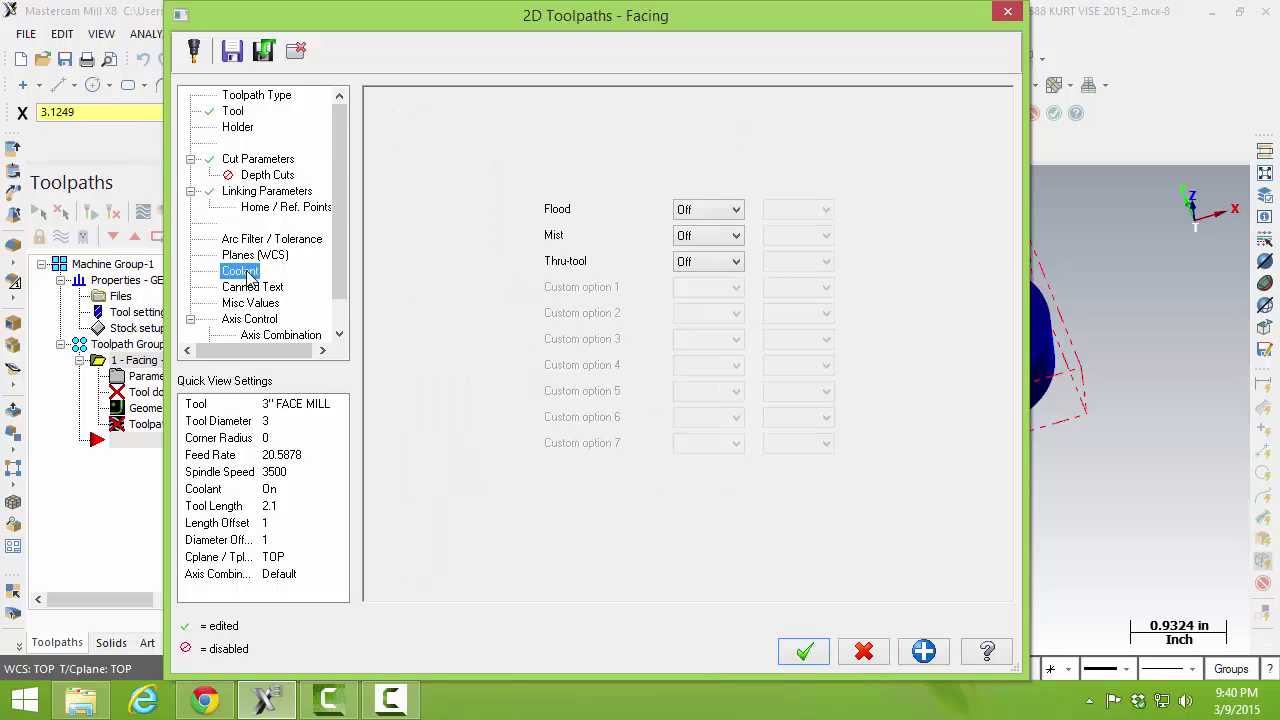
{"action": "left_click", "coordinate": [706, 210]}
{"action": "left_click", "coordinate": [710, 229]}
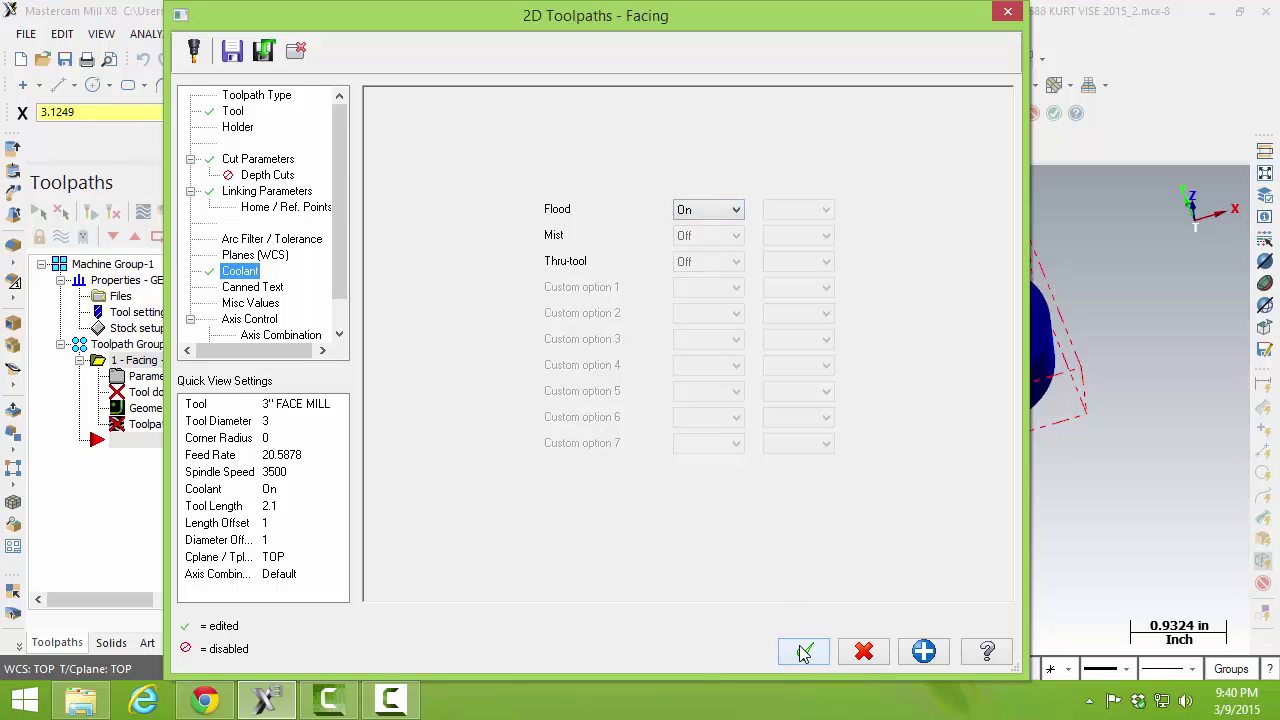
{"action": "left_click", "coordinate": [325, 409]}
{"action": "left_click", "coordinate": [266, 422]}
{"action": "left_click", "coordinate": [268, 439]}
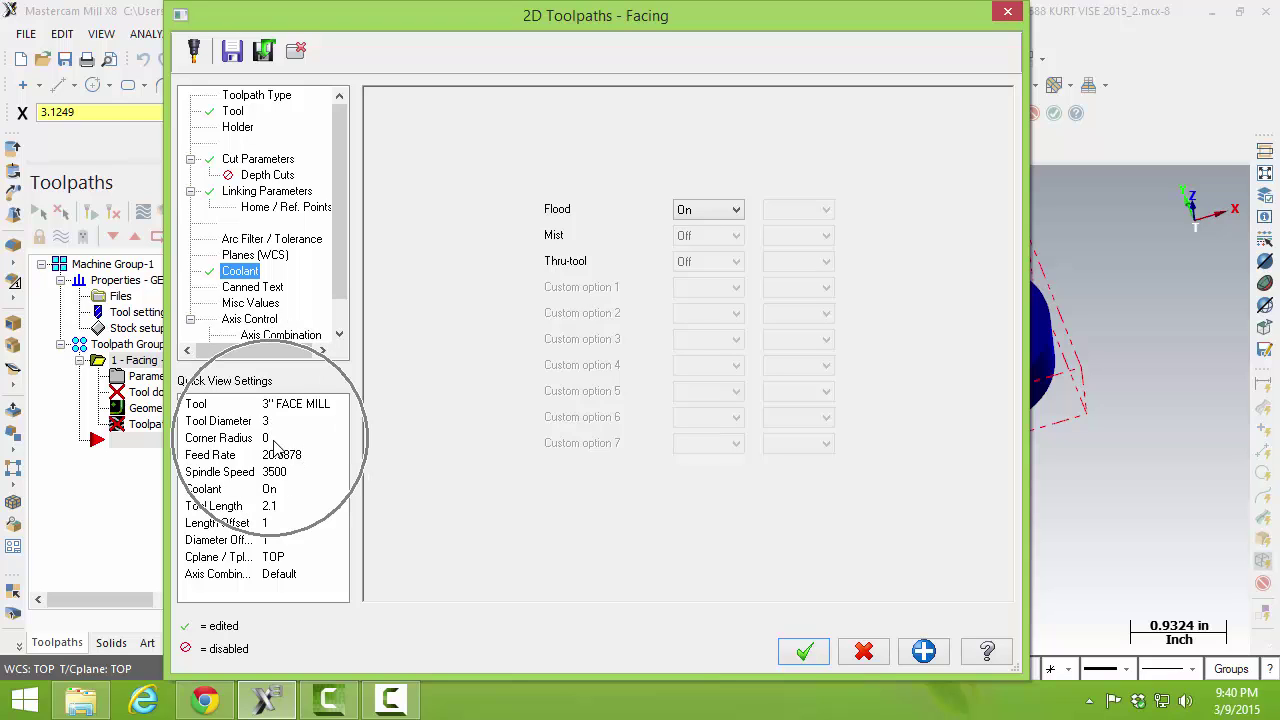
{"action": "left_click", "coordinate": [297, 462]}
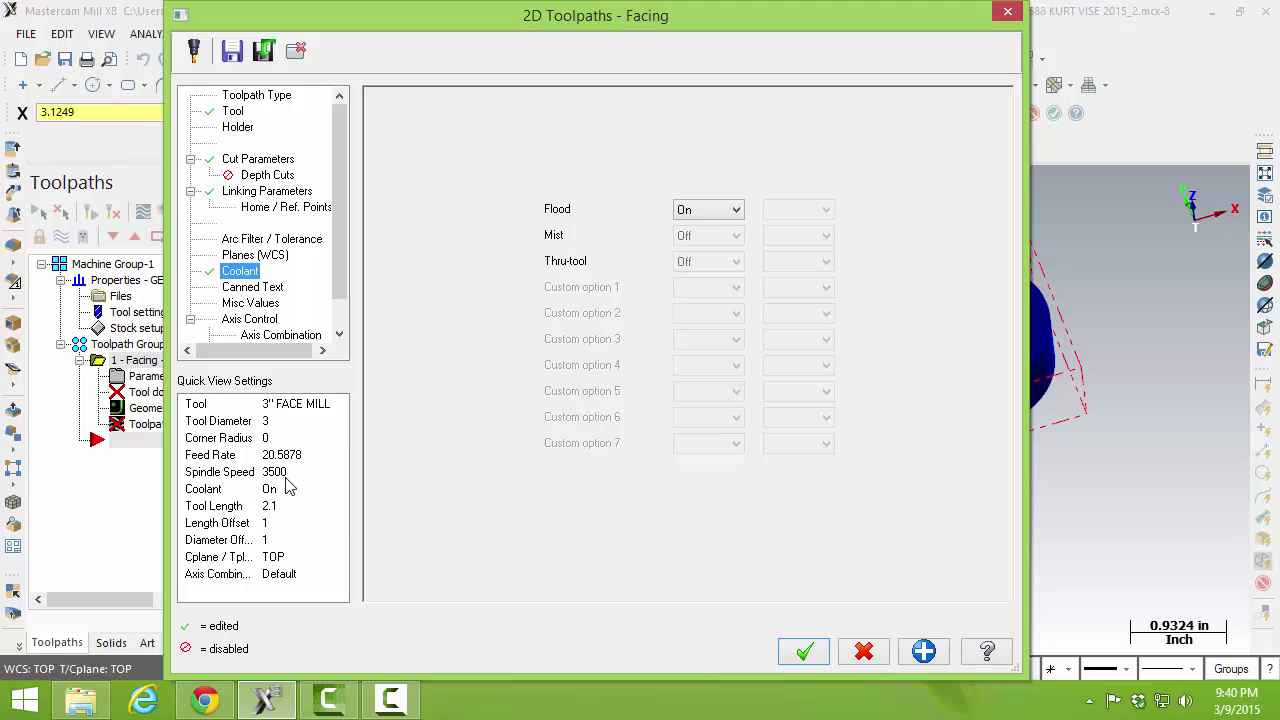
{"action": "left_click", "coordinate": [275, 493]}
{"action": "left_click", "coordinate": [804, 652]}
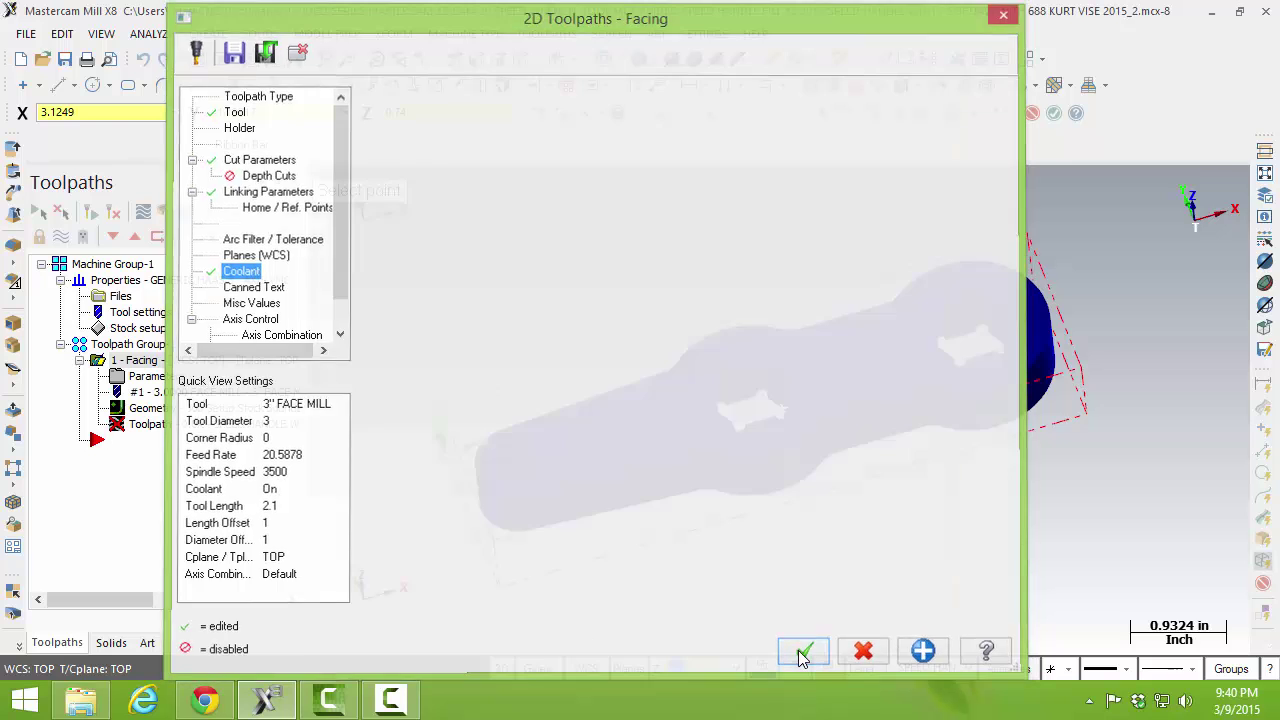
Step: Tilt to a side view and start the facing backplot with tool shown, holder hidden, and rapids displayed
{"action": "scroll", "coordinate": [790, 622], "scroll_direction": "down", "scroll_amount": 3}
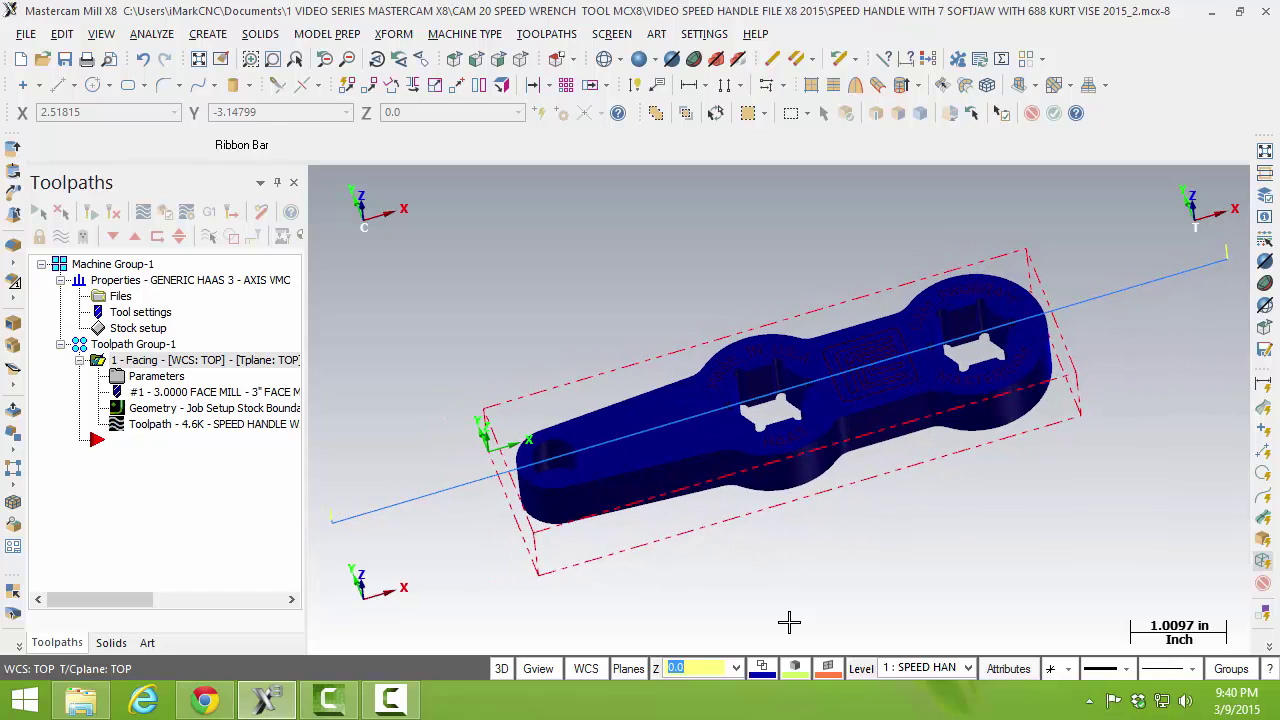
{"action": "scroll", "coordinate": [790, 590], "scroll_direction": "down", "scroll_amount": 1}
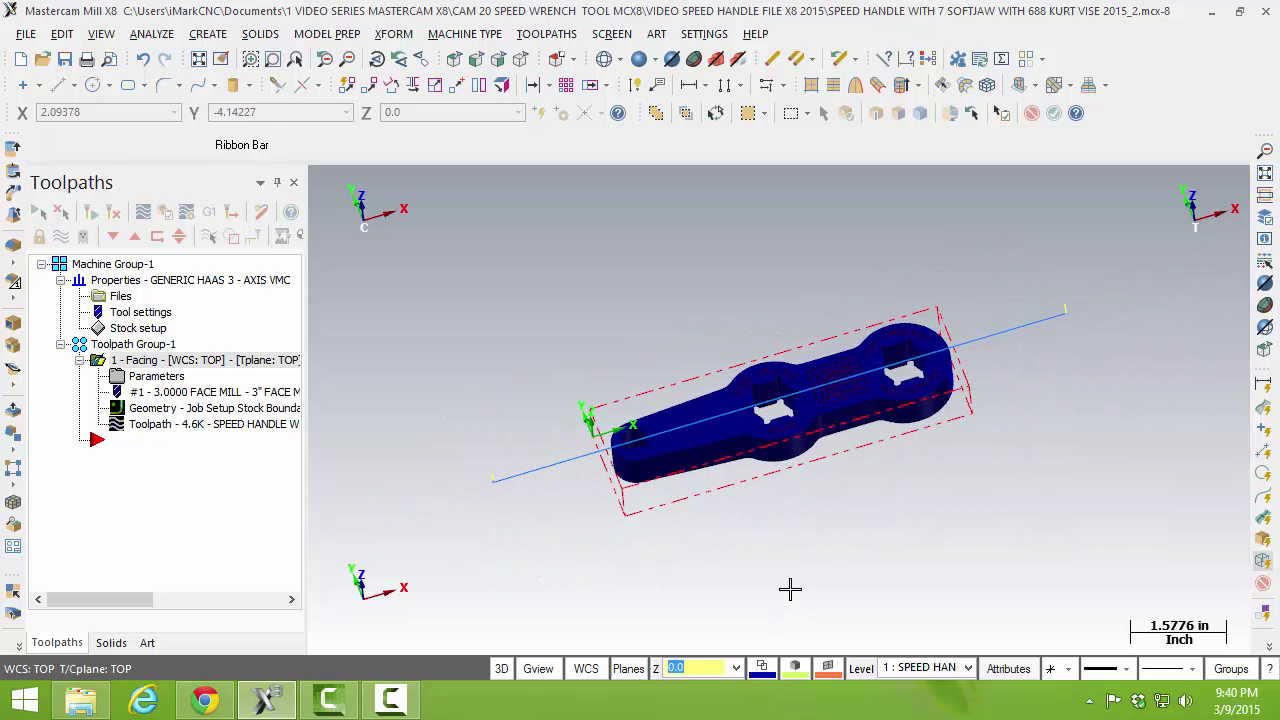
{"action": "key", "text": "alt+Up"}
{"action": "key", "text": "alt+Up"}
{"action": "key", "text": "alt+Up"}
{"action": "key", "text": "alt+Up"}
{"action": "key", "text": "alt+Up"}
{"action": "key", "text": "alt+Up"}
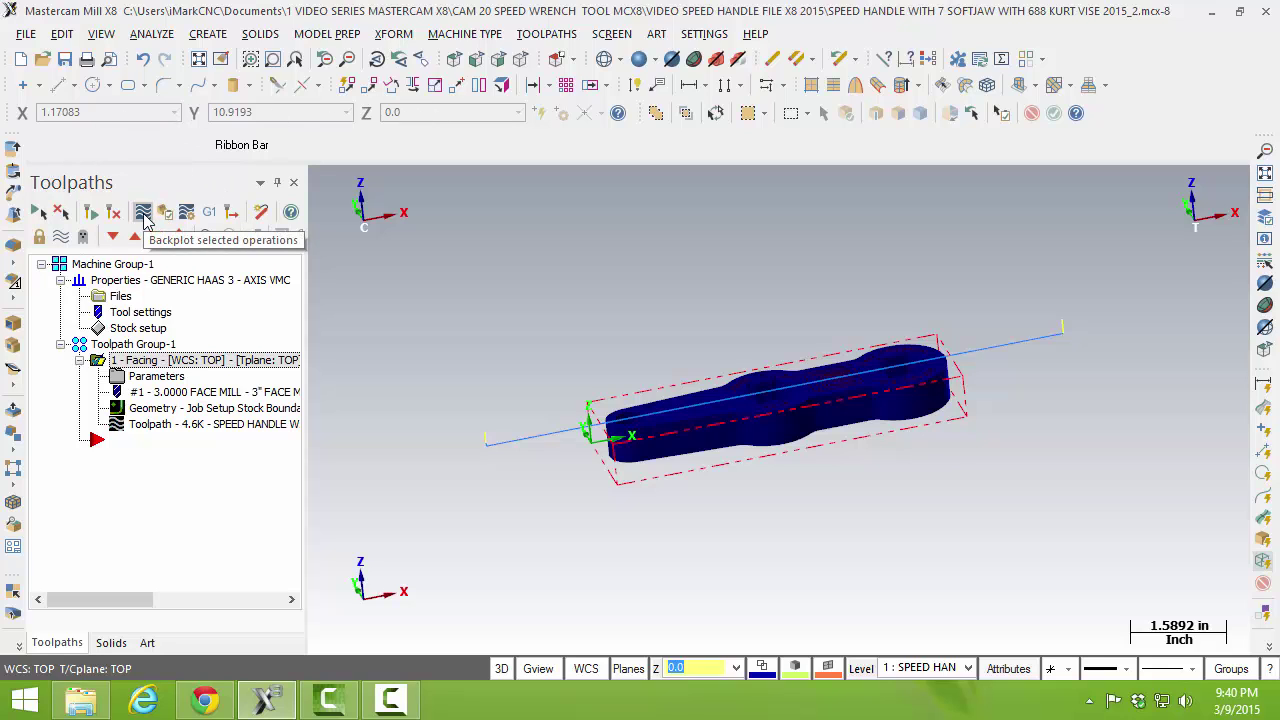
{"action": "left_click", "coordinate": [145, 215]}
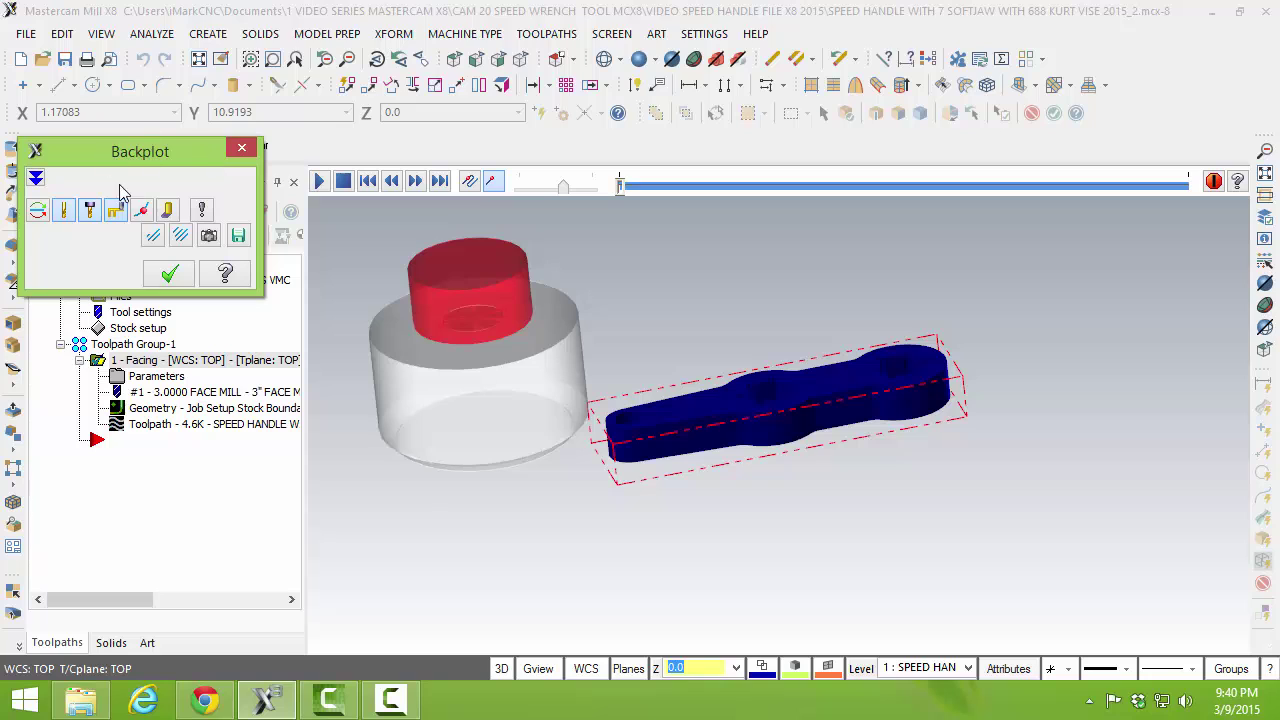
{"action": "left_click", "coordinate": [114, 212]}
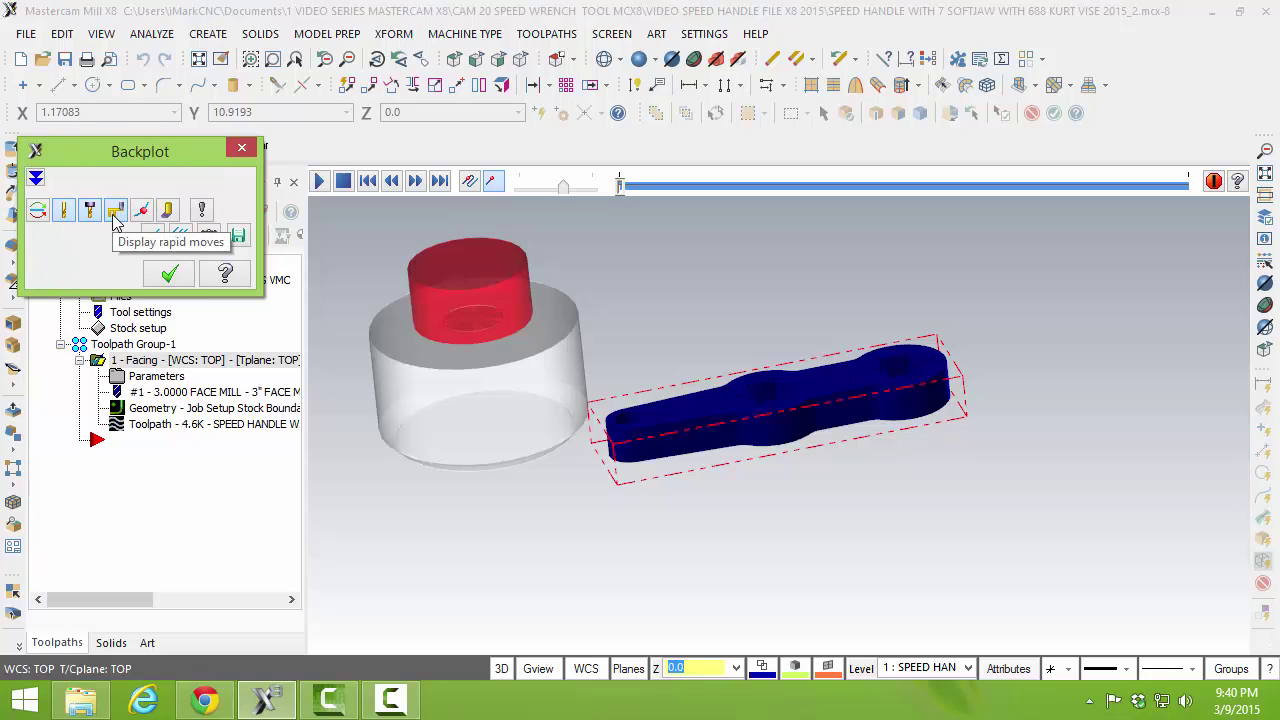
{"action": "left_click", "coordinate": [90, 214]}
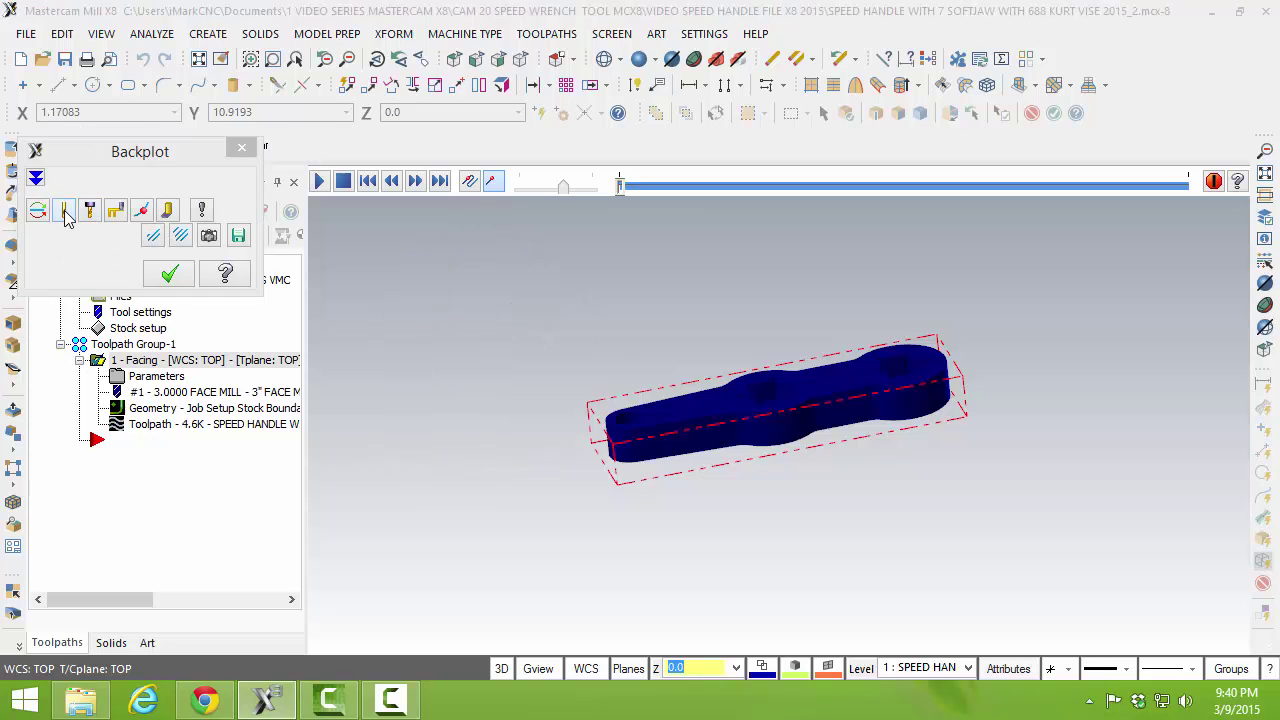
{"action": "left_click", "coordinate": [65, 214]}
{"action": "left_click", "coordinate": [113, 214]}
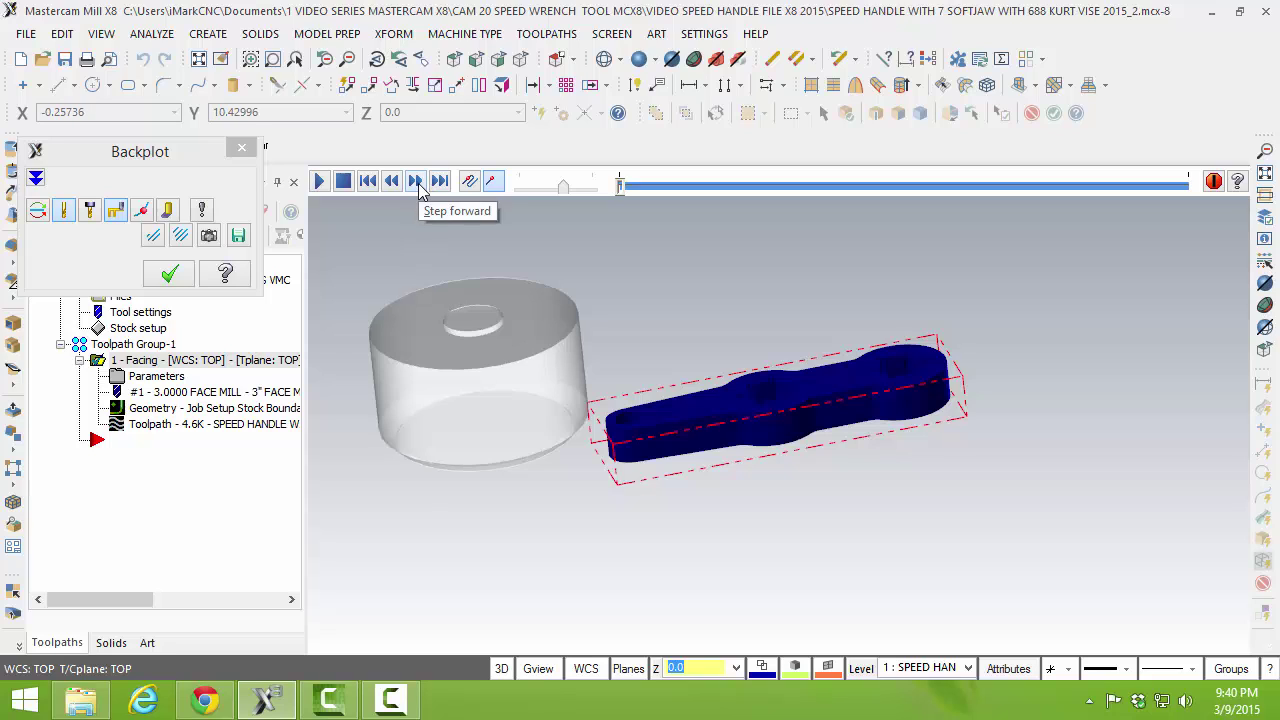
Step: Step the backplot move by move to the end of the cut, then close it
{"action": "left_click", "coordinate": [415, 181]}
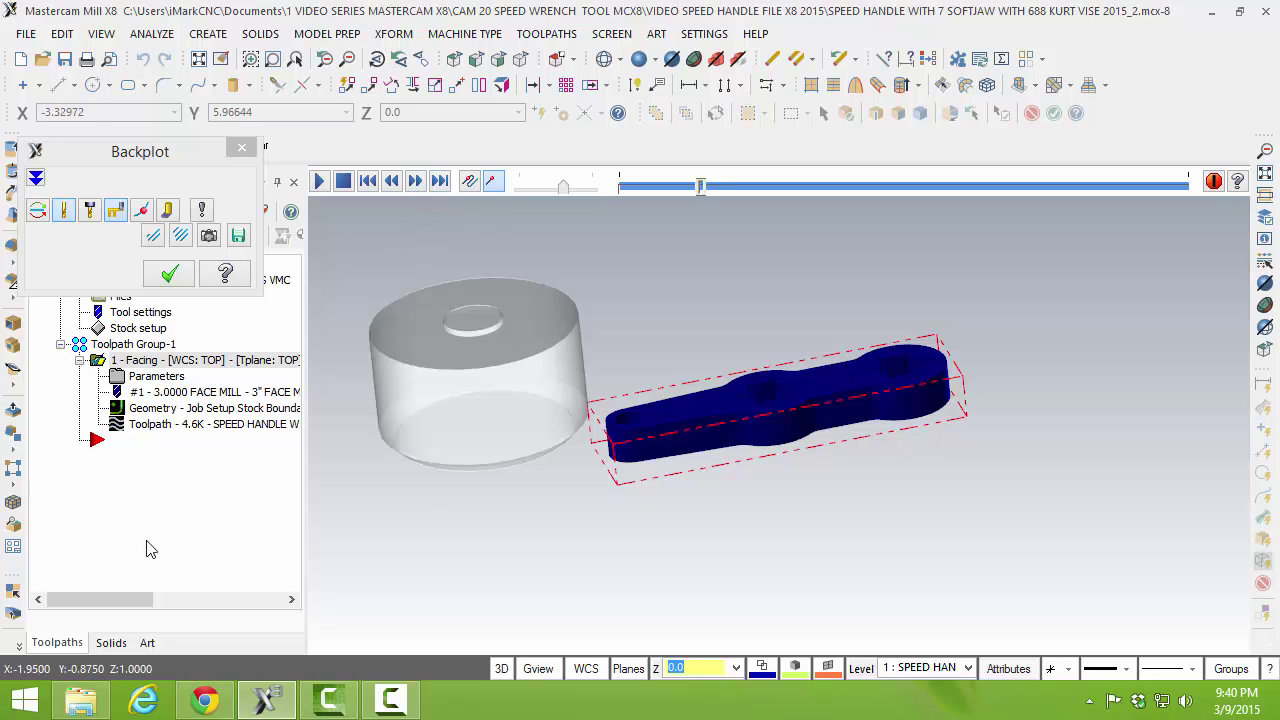
{"action": "left_click", "coordinate": [150, 669]}
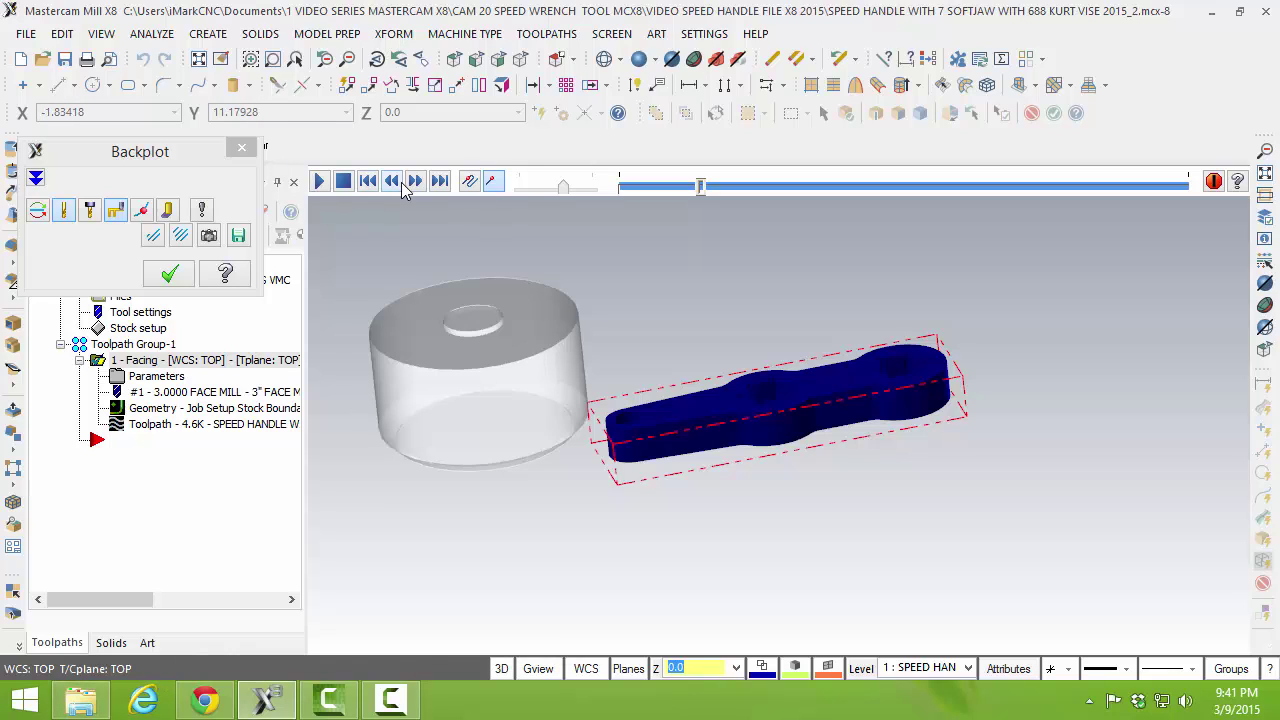
{"action": "left_click", "coordinate": [417, 182]}
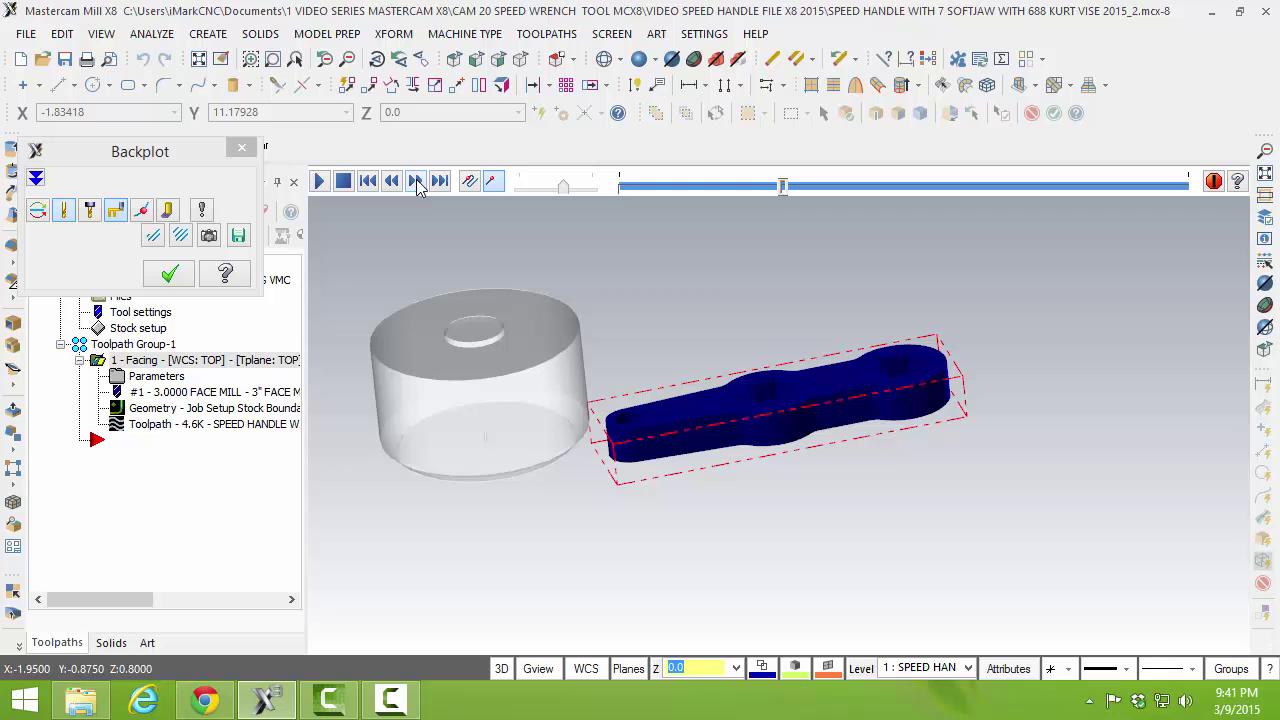
{"action": "left_click", "coordinate": [417, 182]}
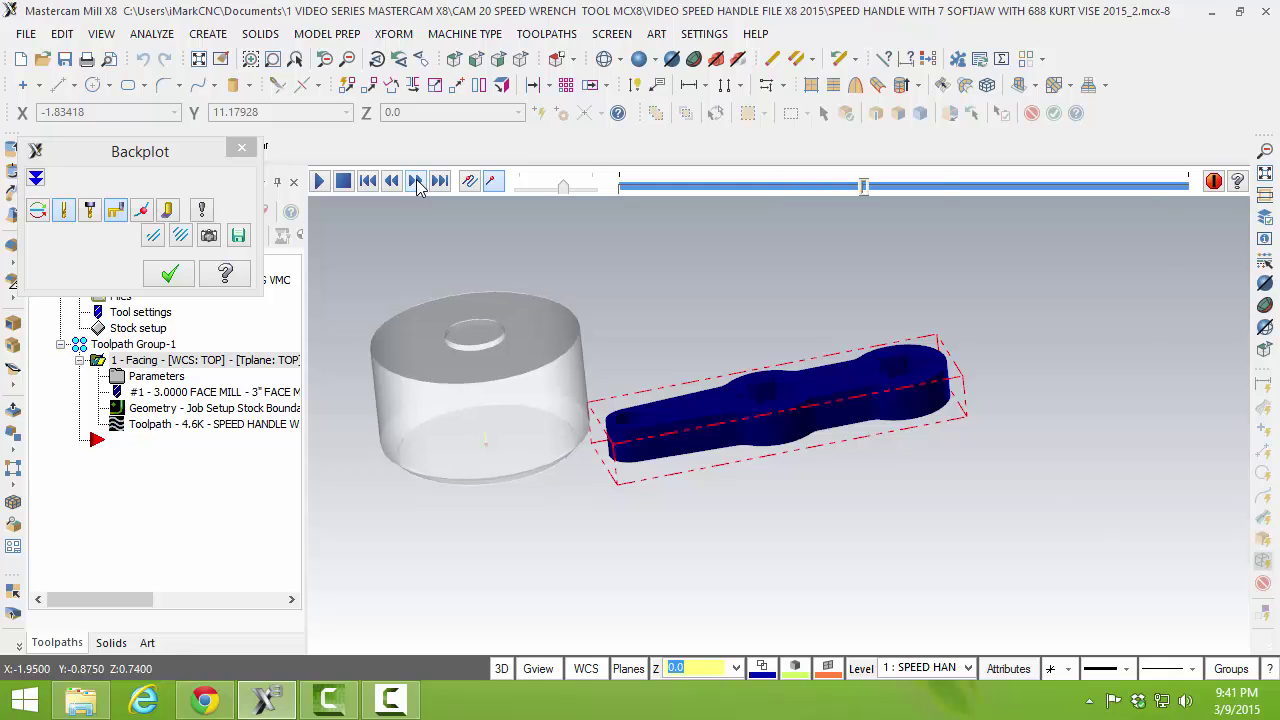
{"action": "left_click", "coordinate": [417, 182]}
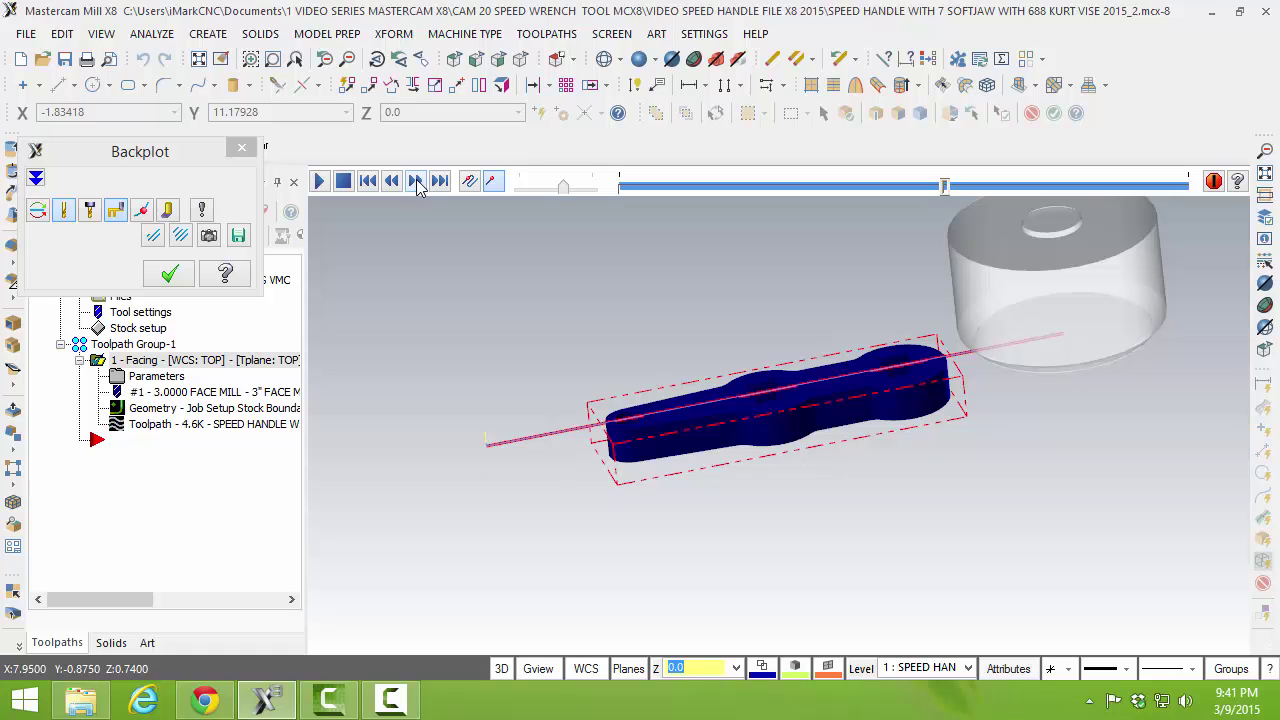
{"action": "left_click", "coordinate": [417, 182]}
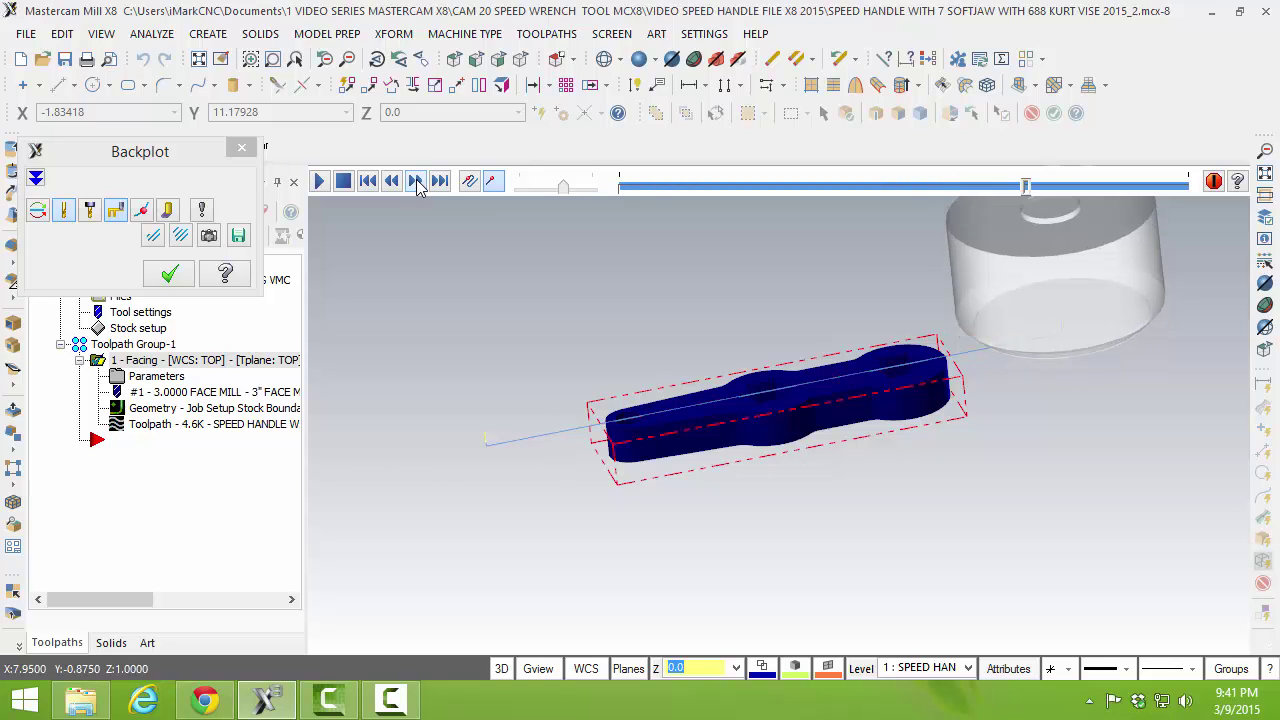
{"action": "left_click", "coordinate": [417, 182]}
{"action": "left_click", "coordinate": [417, 182]}
{"action": "left_click", "coordinate": [169, 273]}
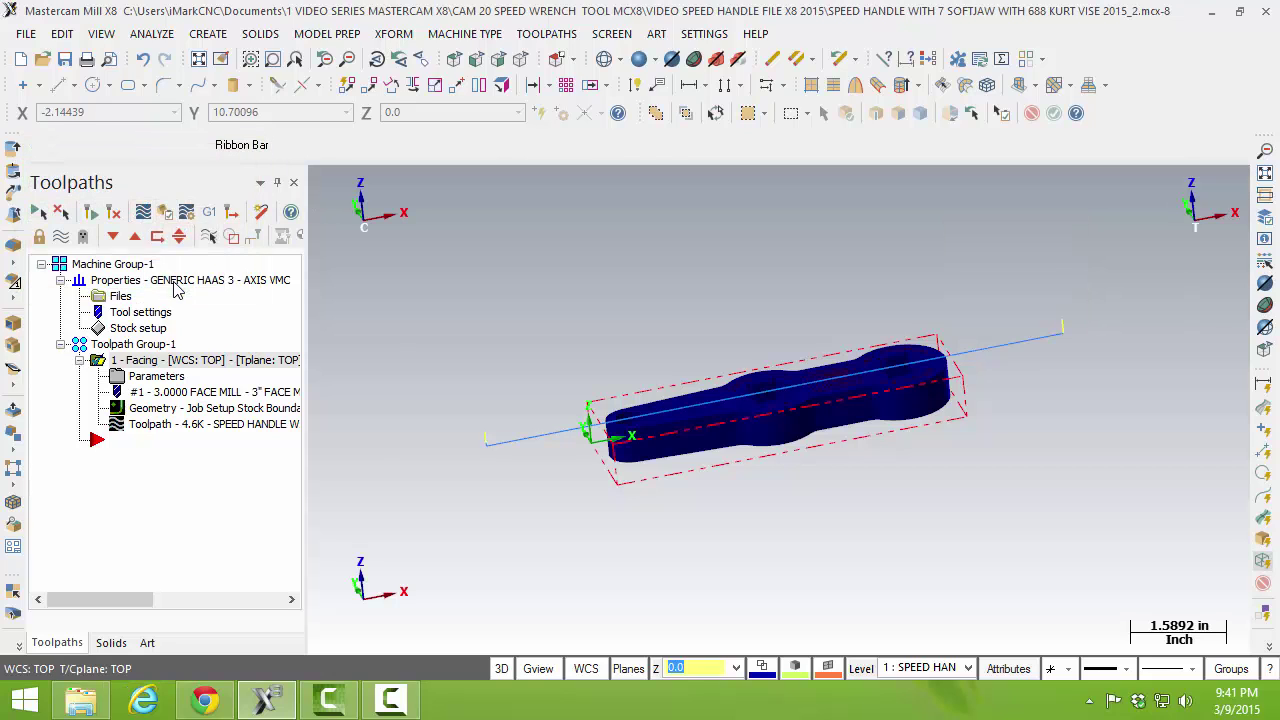
Step: Simulate the facing at slower speed and higher precision, then close the simulator
{"action": "left_click", "coordinate": [169, 222]}
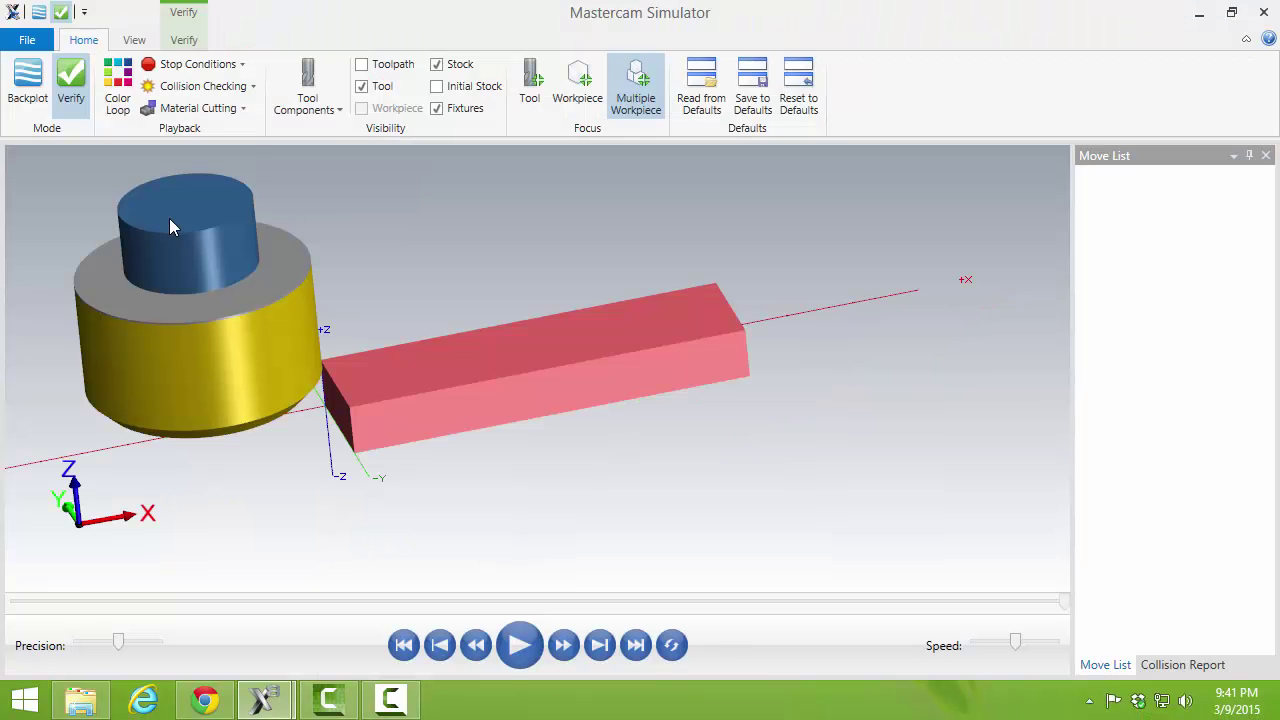
{"action": "left_click_drag", "start_coordinate": [1015, 645], "coordinate": [970, 652]}
{"action": "left_click_drag", "start_coordinate": [118, 645], "coordinate": [145, 645]}
{"action": "left_click", "coordinate": [519, 645]}
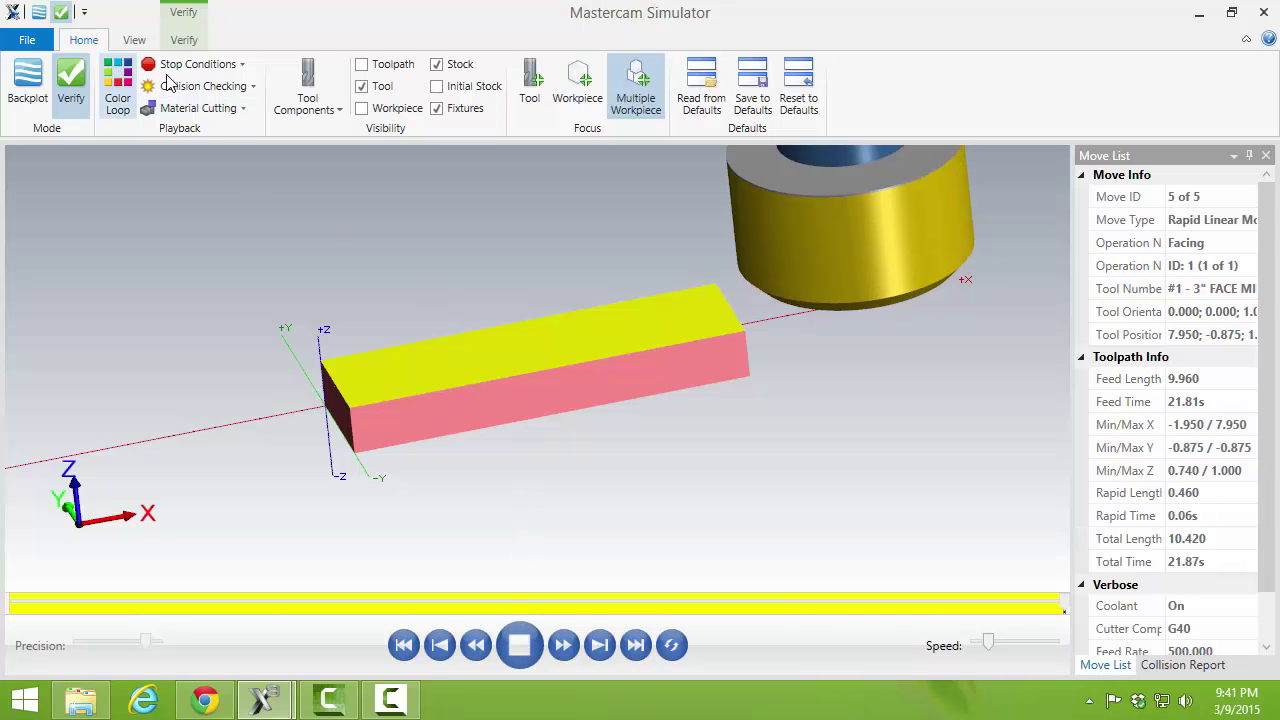
{"action": "left_click", "coordinate": [1265, 13]}
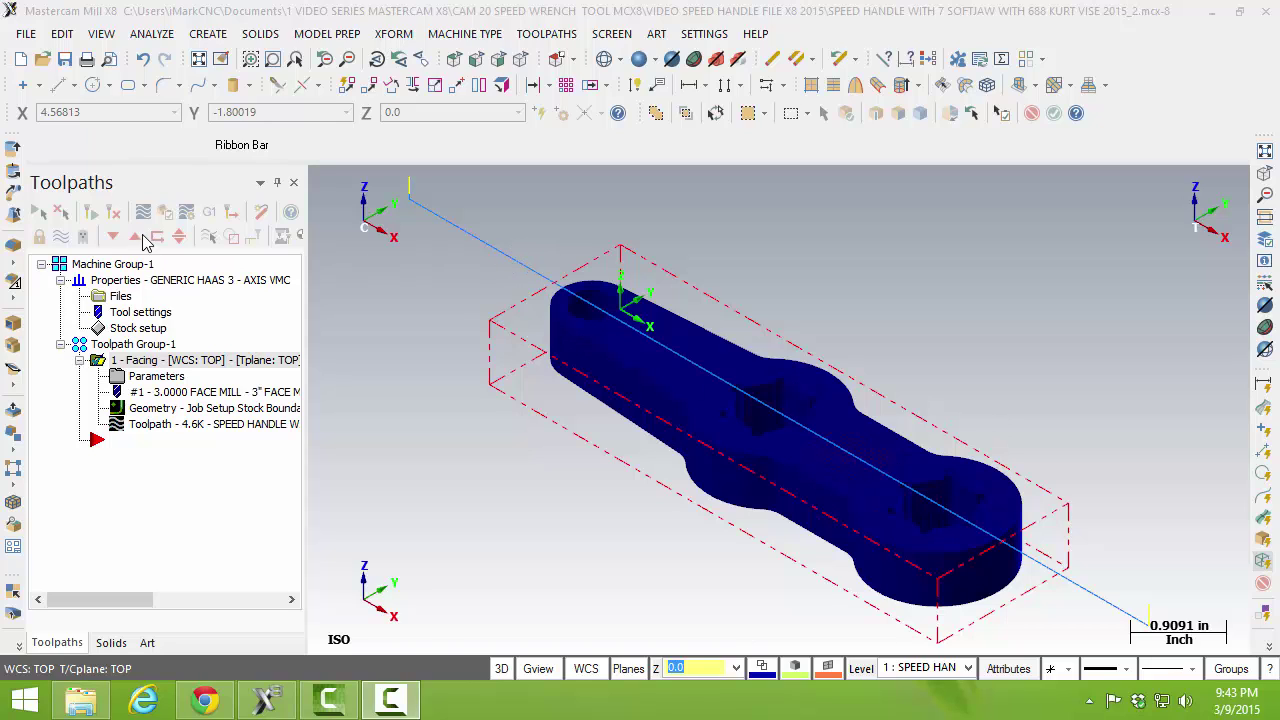
Step: Hide the facing toolpath display and start a new Drill toolpath
{"action": "left_click", "coordinate": [61, 239]}
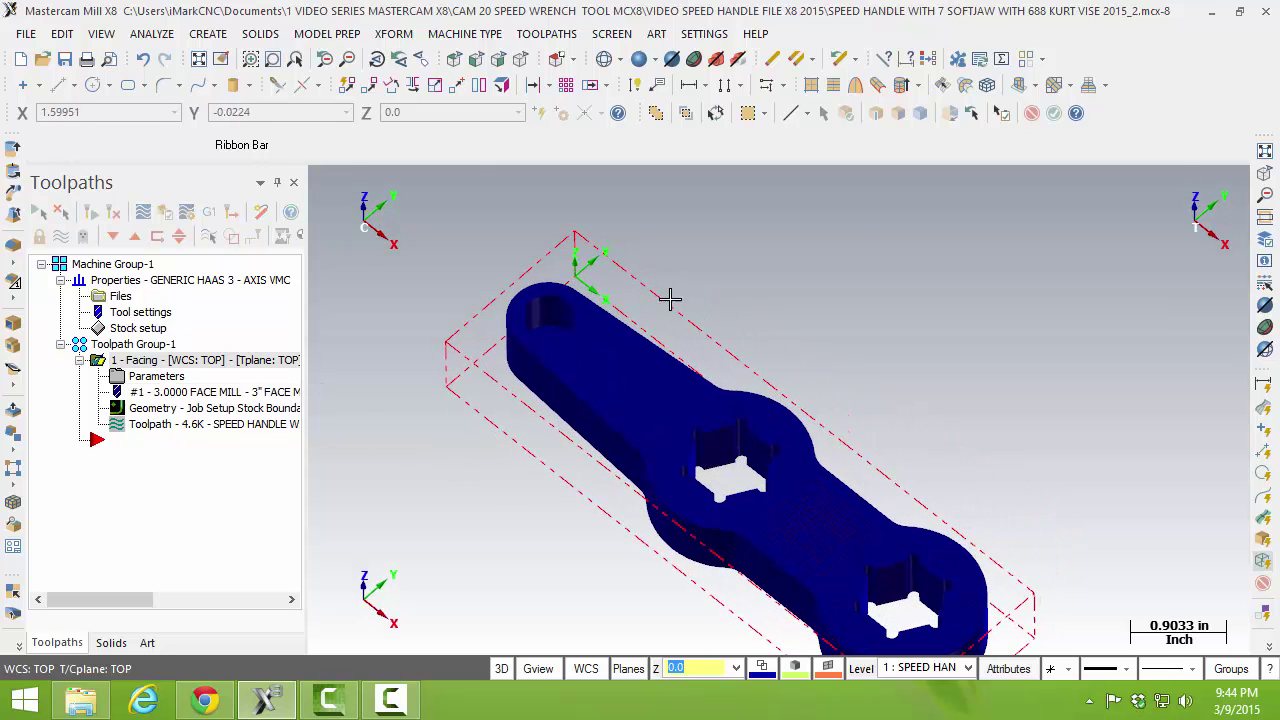
{"action": "left_click", "coordinate": [546, 34]}
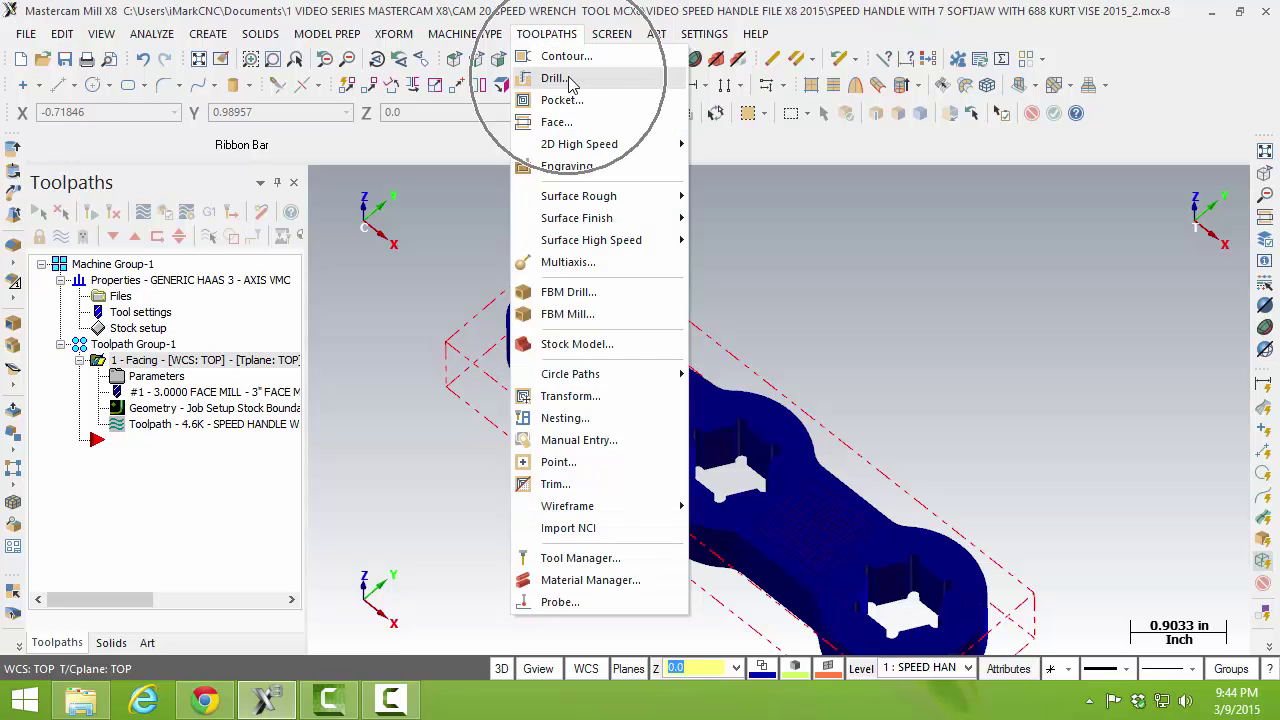
{"action": "left_click", "coordinate": [556, 78]}
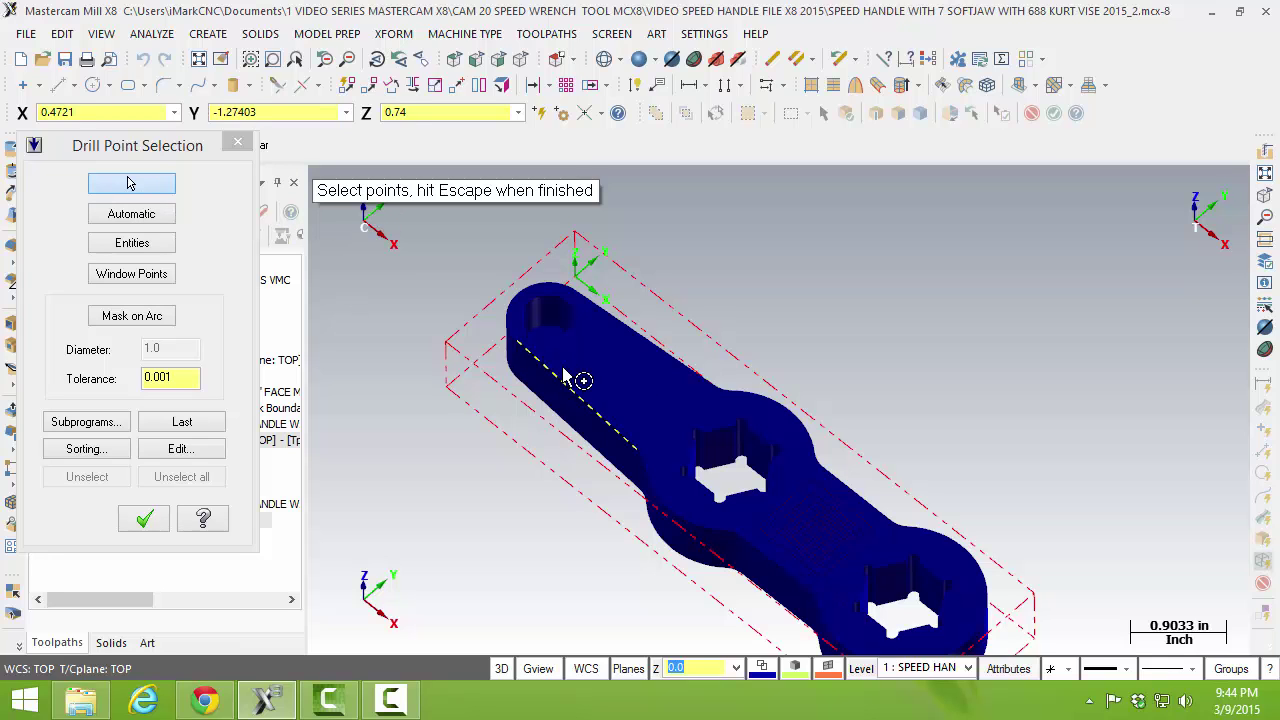
Step: Zoom into the middle hex pocket and pick its corner arc centres as drill points
{"action": "key", "text": "F1"}
{"action": "left_click_drag", "start_coordinate": [668, 391], "coordinate": [808, 523]}
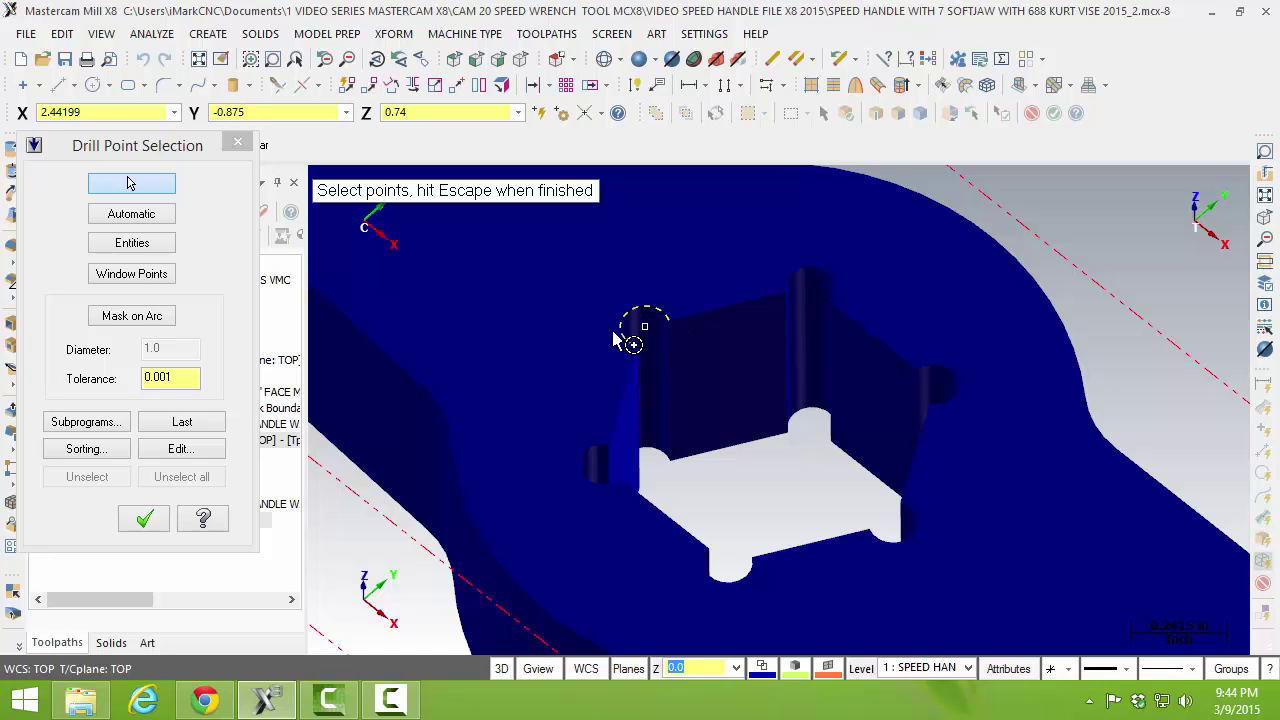
{"action": "left_click", "coordinate": [642, 345]}
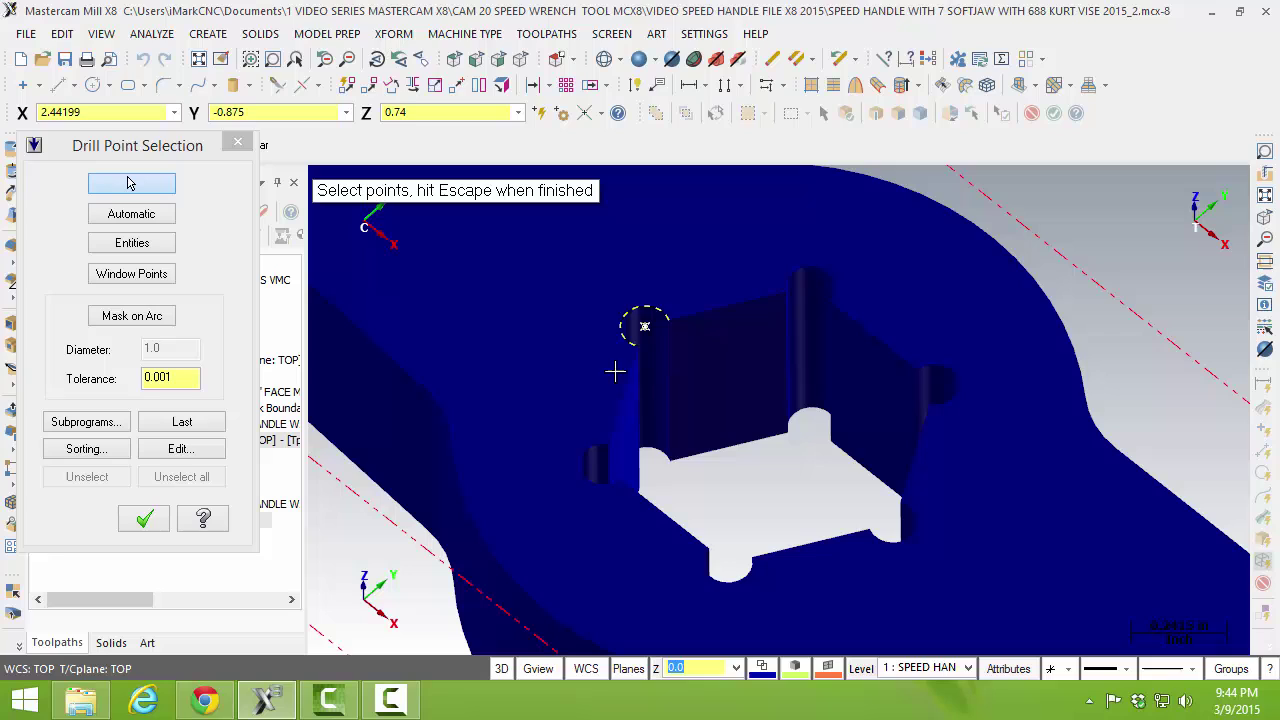
{"action": "left_click", "coordinate": [610, 490]}
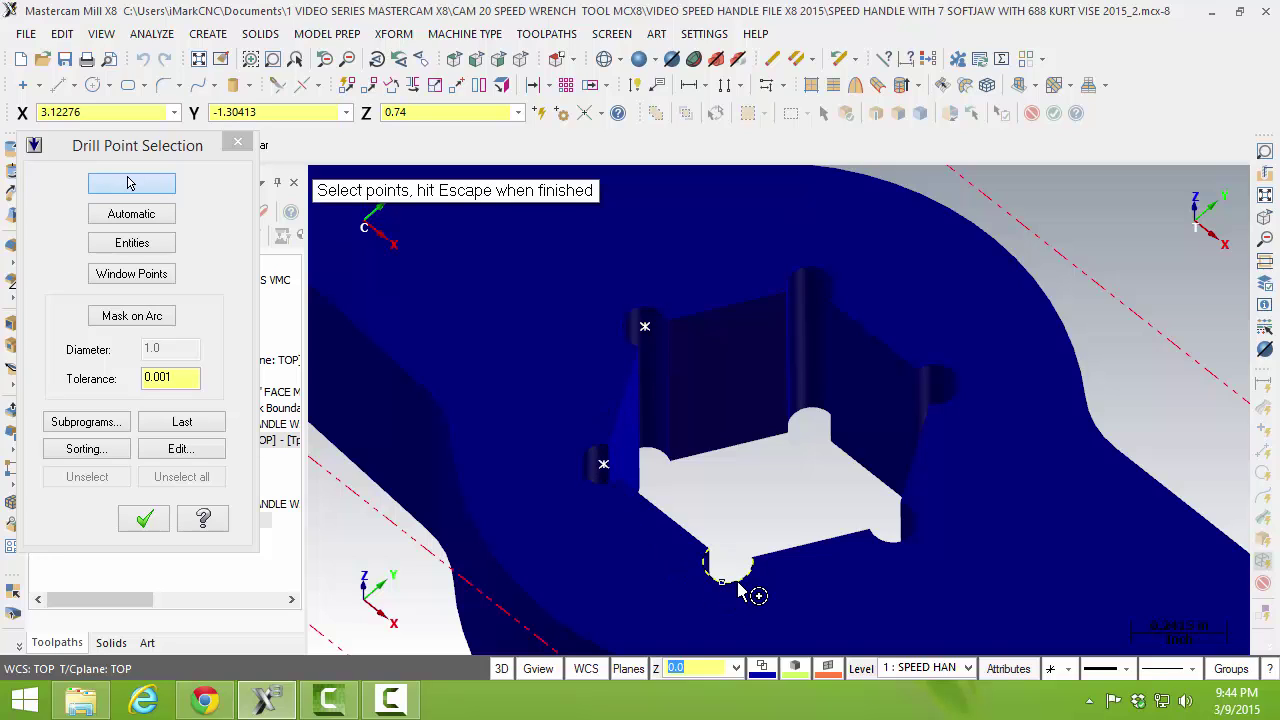
{"action": "left_click", "coordinate": [898, 524]}
{"action": "left_click", "coordinate": [962, 406]}
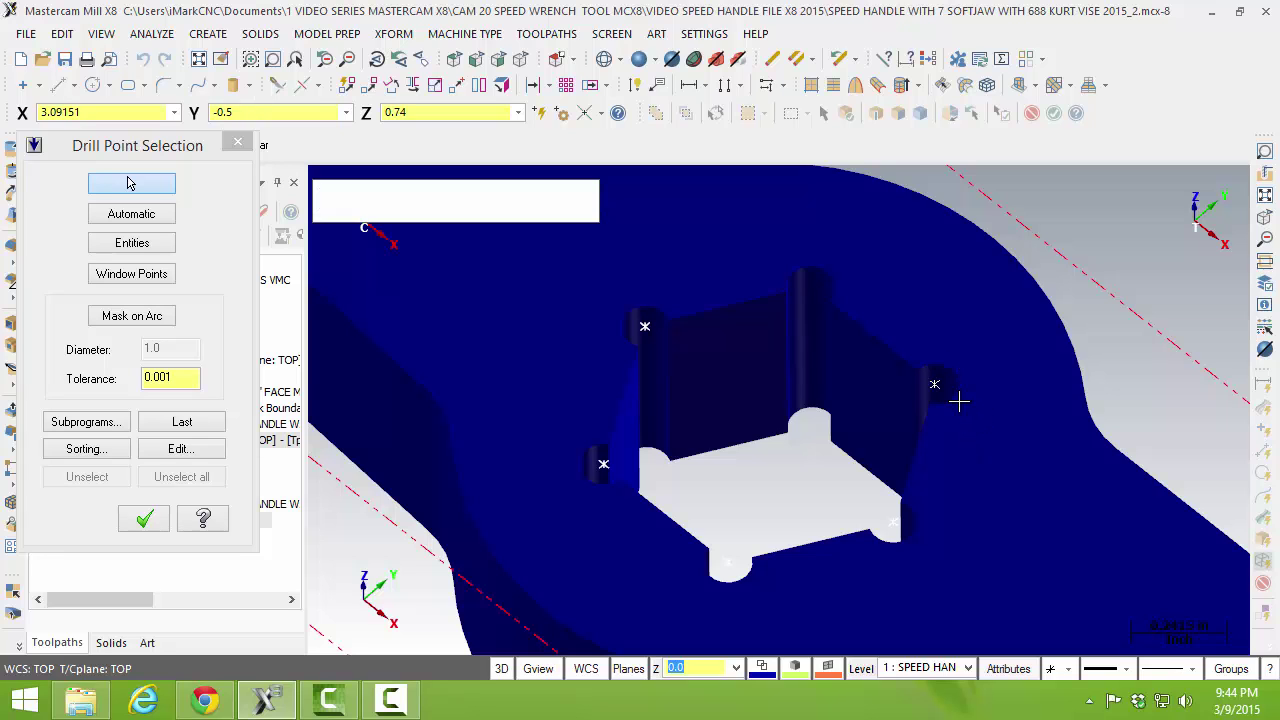
{"action": "left_click", "coordinate": [840, 278]}
{"action": "left_click", "coordinate": [131, 183]}
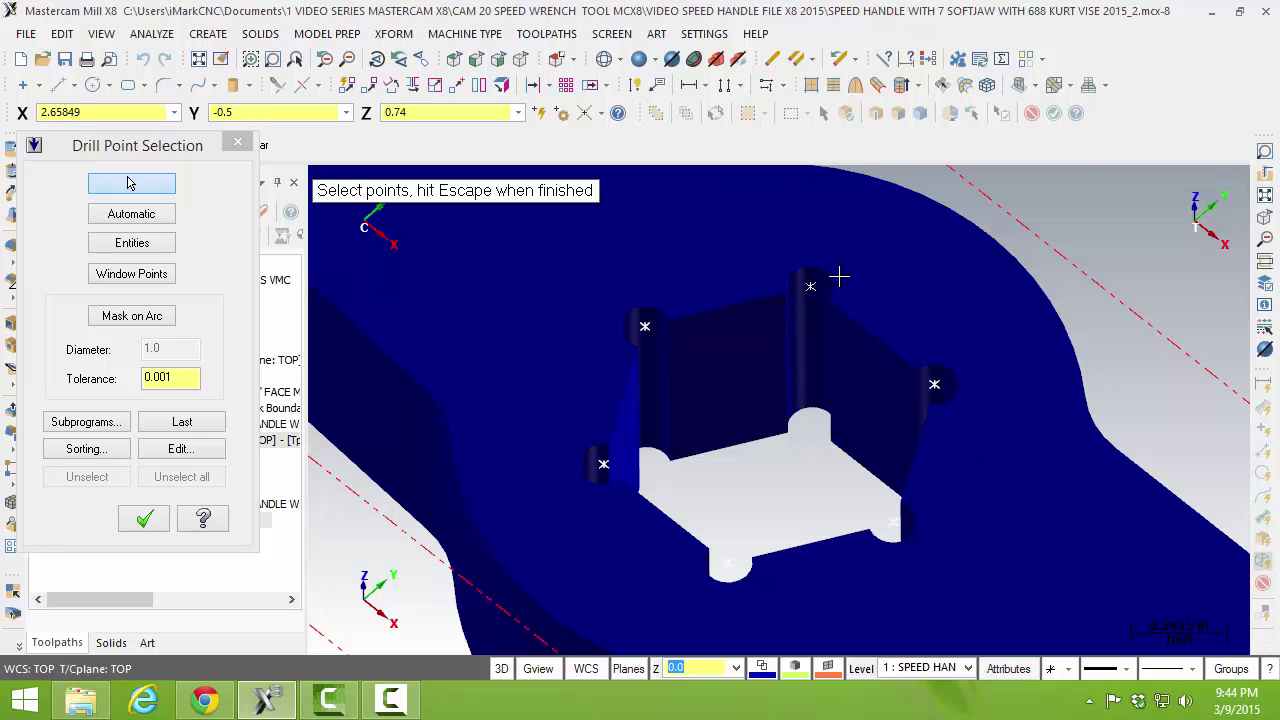
Step: Pick the end hex pocket's corner arc centres, check from a top view, and finish selection
{"action": "key", "text": "alt+F1"}
{"action": "key", "text": "F1"}
{"action": "left_click", "coordinate": [815, 533]}
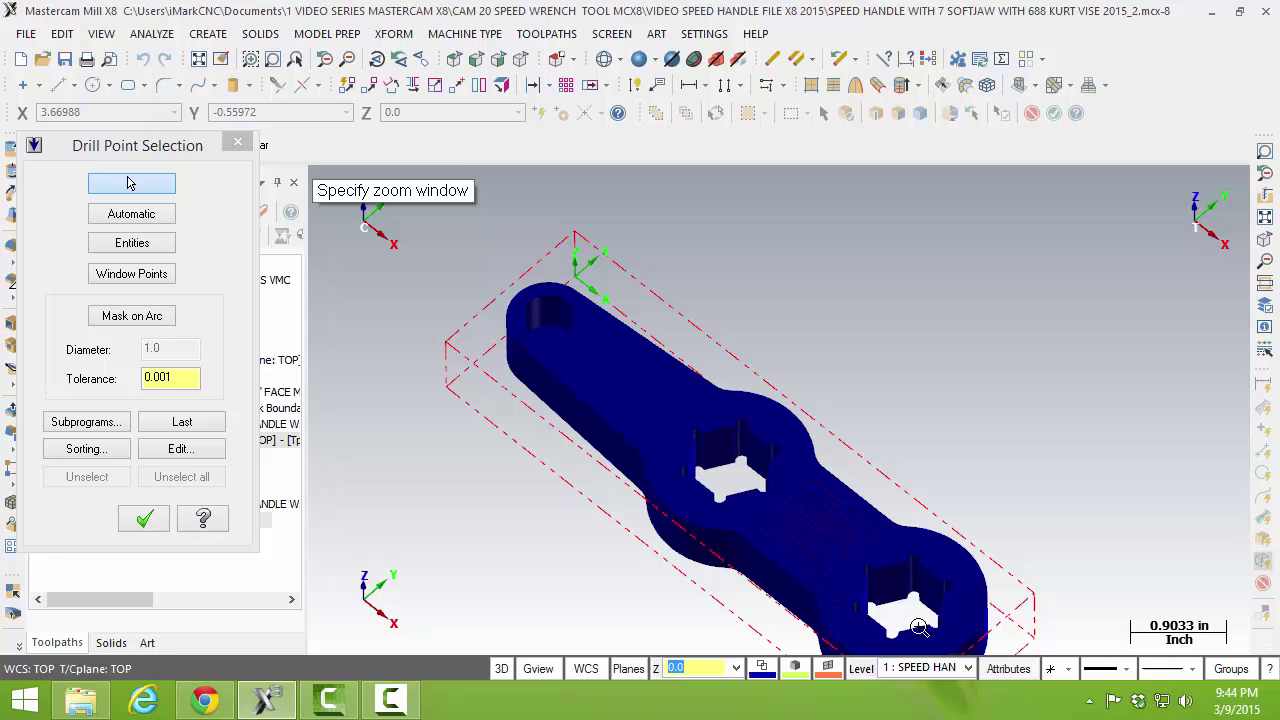
{"action": "left_click", "coordinate": [993, 652]}
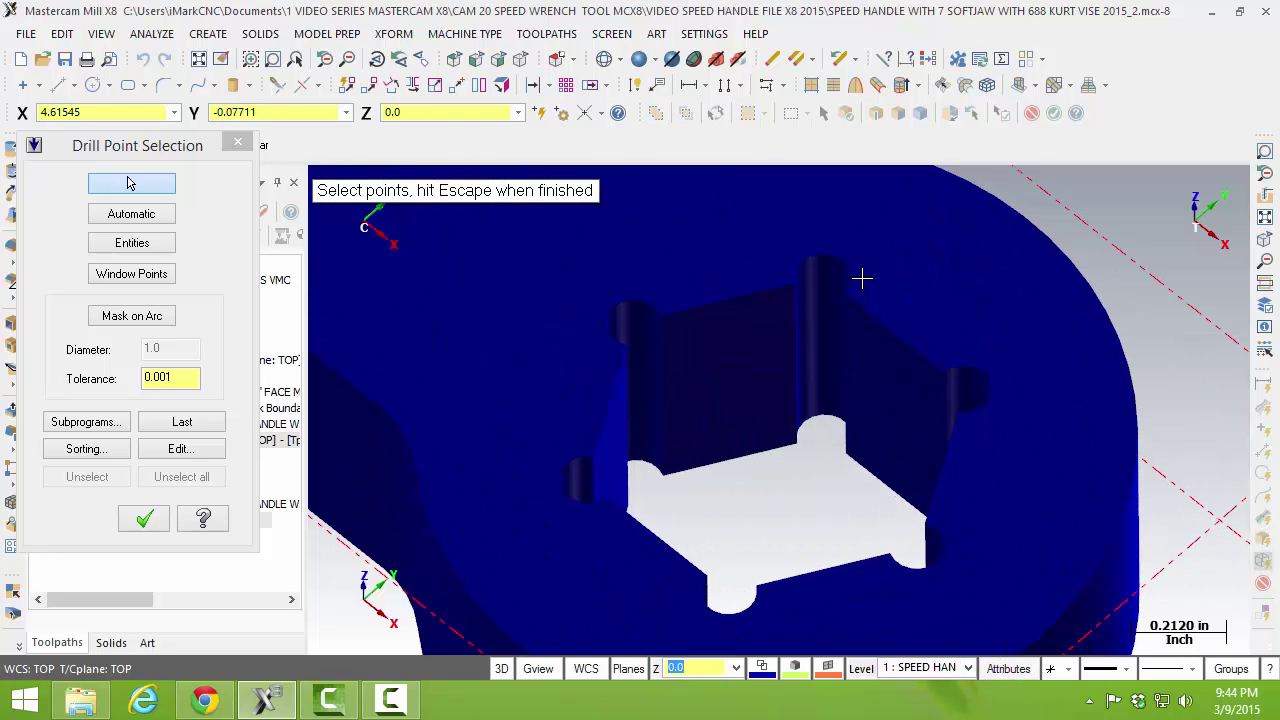
{"action": "left_click", "coordinate": [818, 279]}
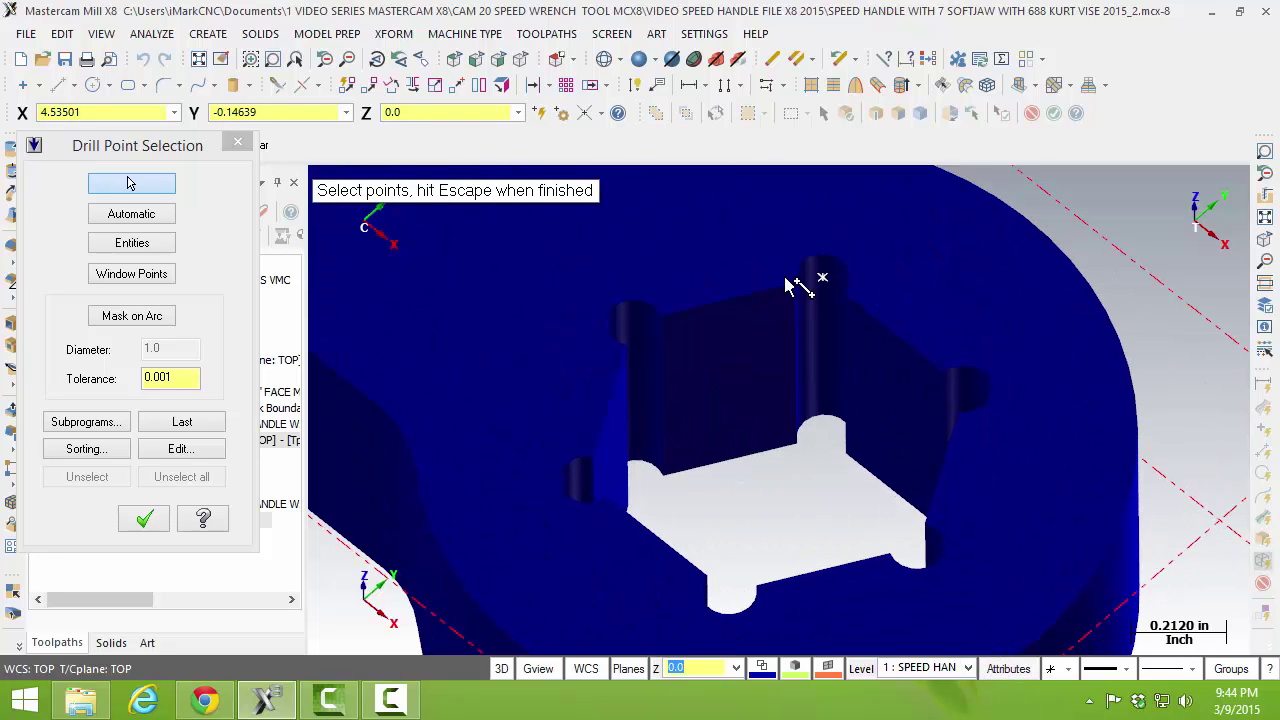
{"action": "left_click", "coordinate": [648, 310]}
{"action": "left_click", "coordinate": [576, 479]}
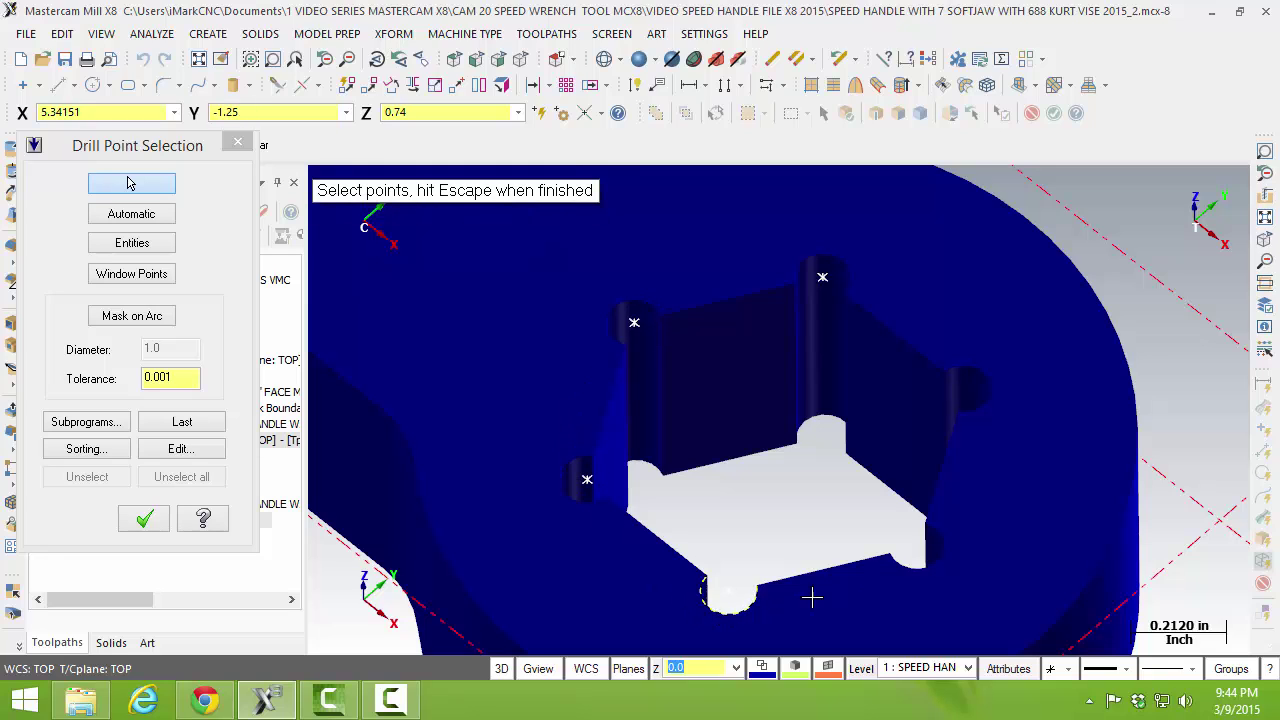
{"action": "left_click", "coordinate": [988, 408]}
{"action": "key", "text": "alt+F1"}
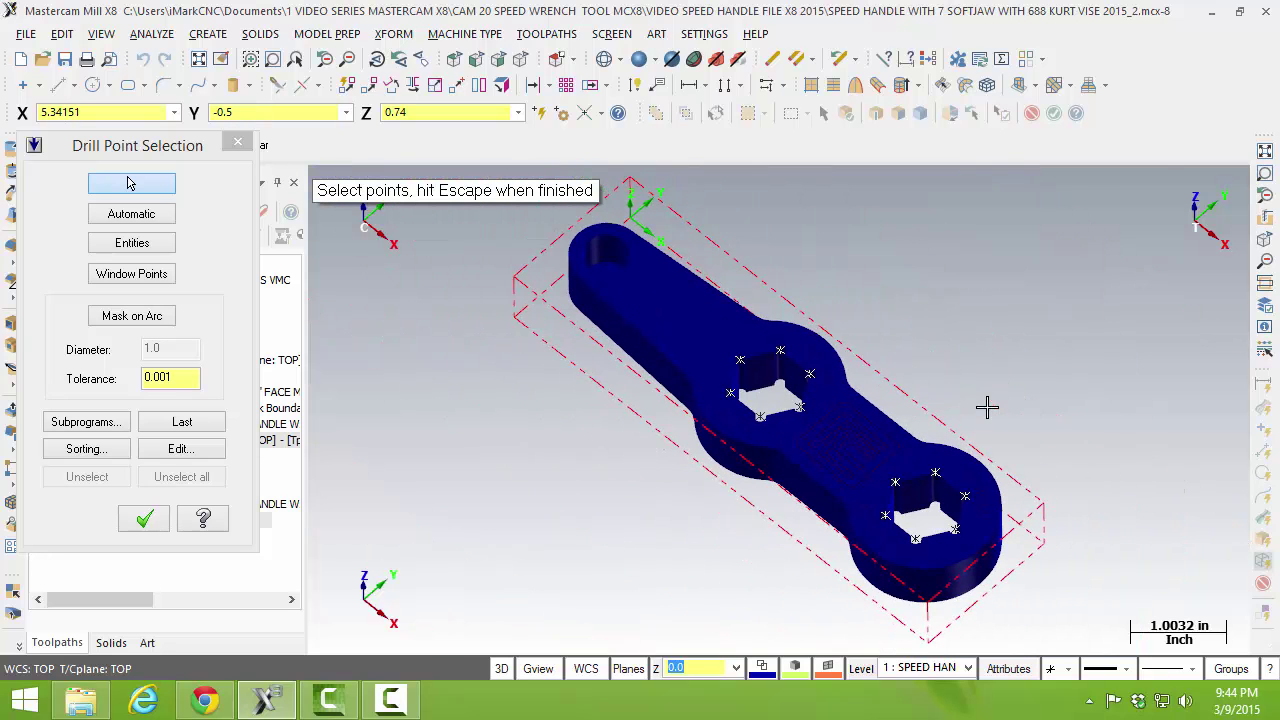
{"action": "key", "text": "alt+Right"}
{"action": "key", "text": "alt+Right"}
{"action": "key", "text": "alt+Right"}
{"action": "key", "text": "alt+Right"}
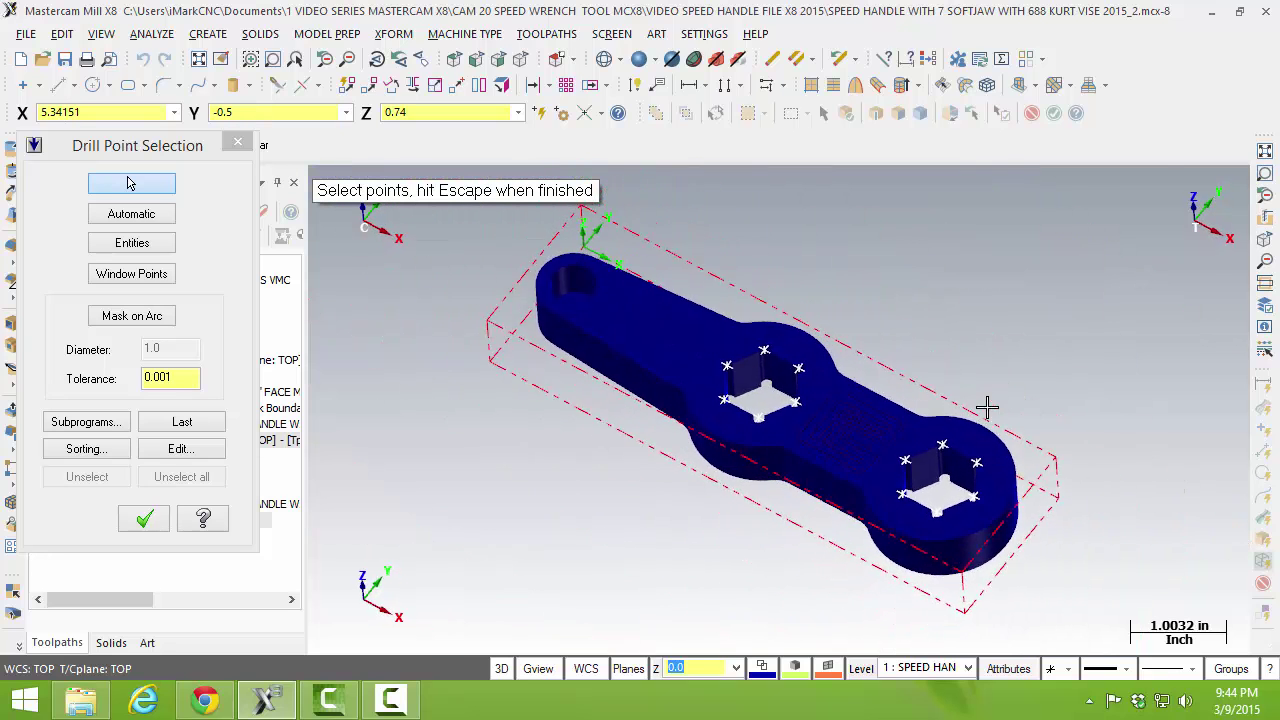
{"action": "key", "text": "alt+1"}
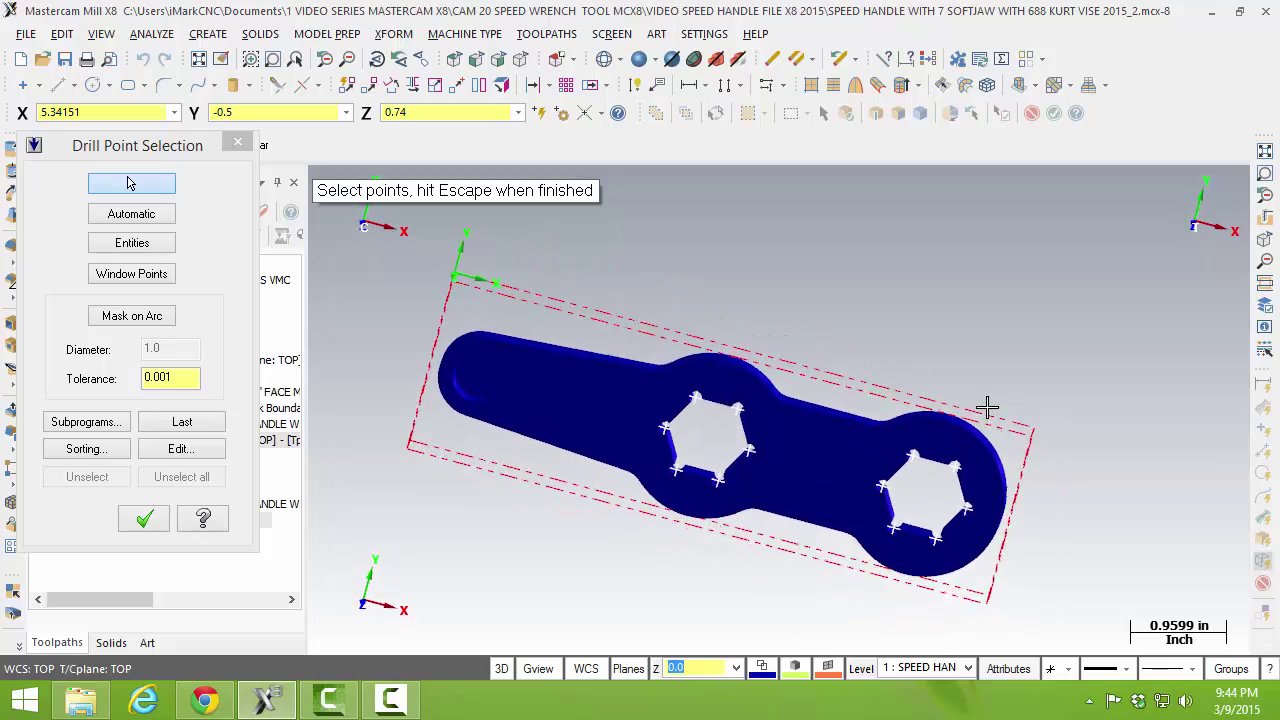
{"action": "left_click", "coordinate": [144, 518]}
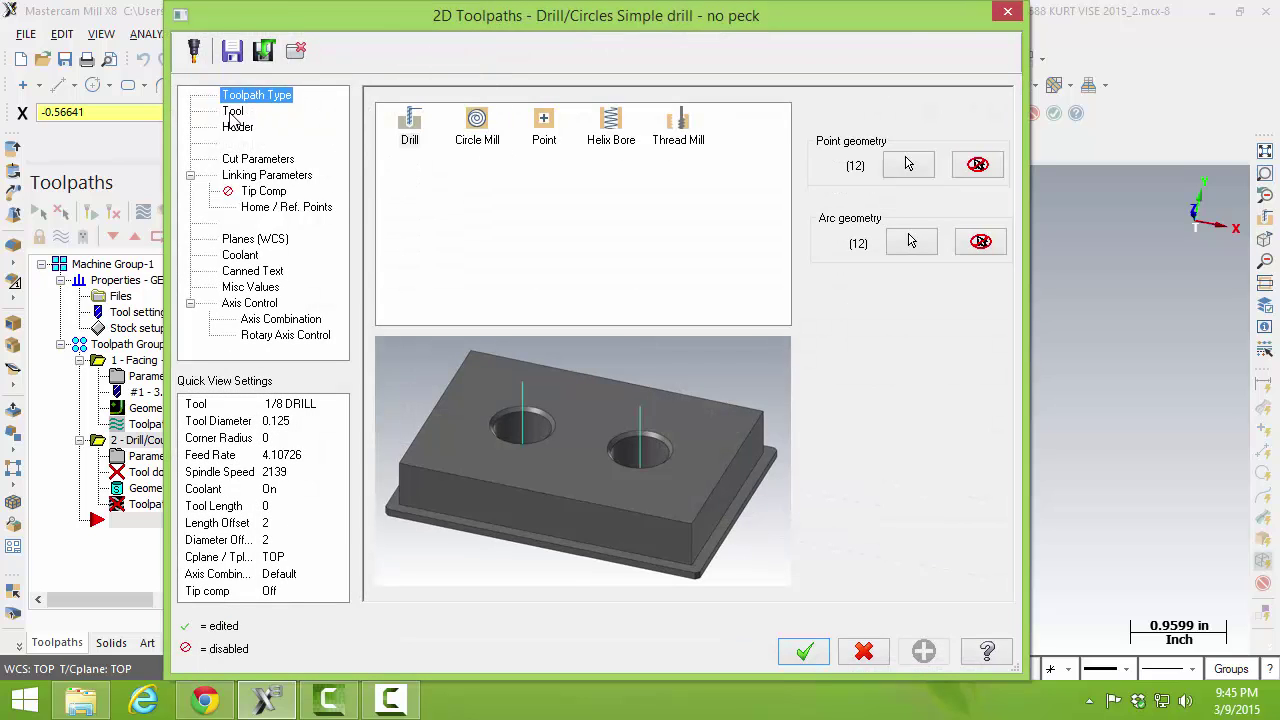
Step: Open the drill's tool library filter and clear every tool type choice
{"action": "left_click", "coordinate": [233, 111]}
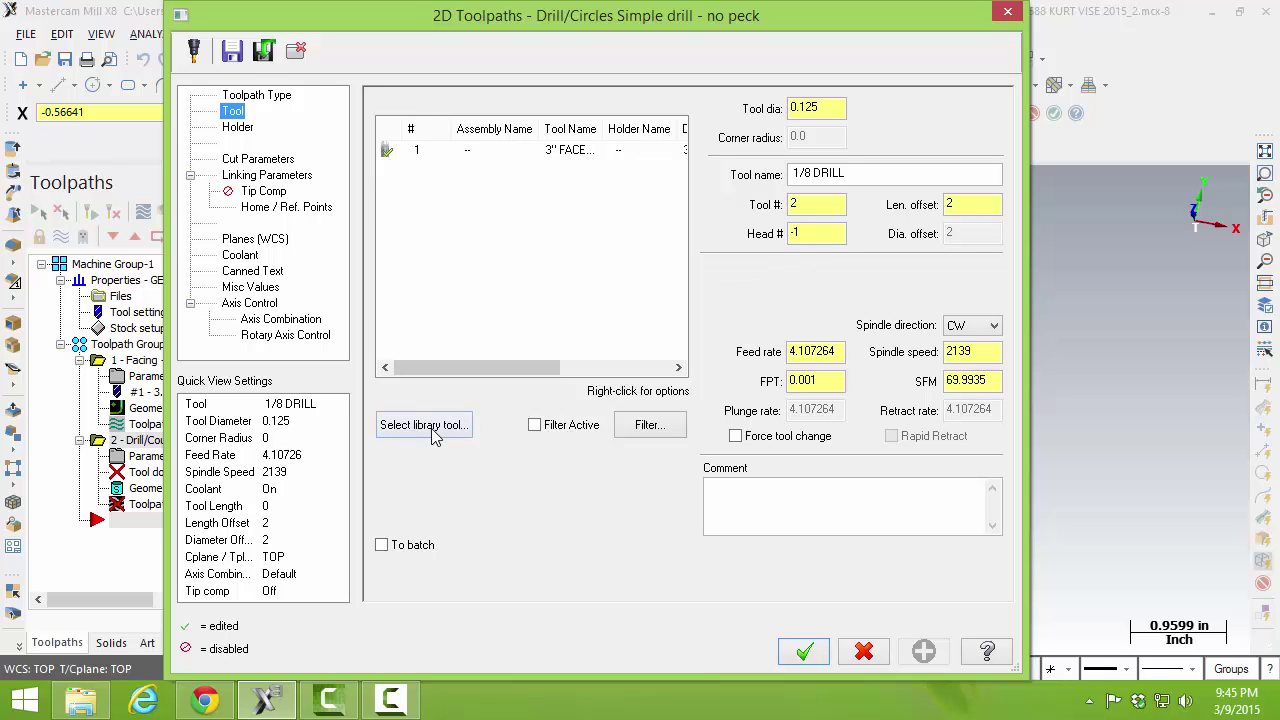
{"action": "left_click", "coordinate": [424, 425]}
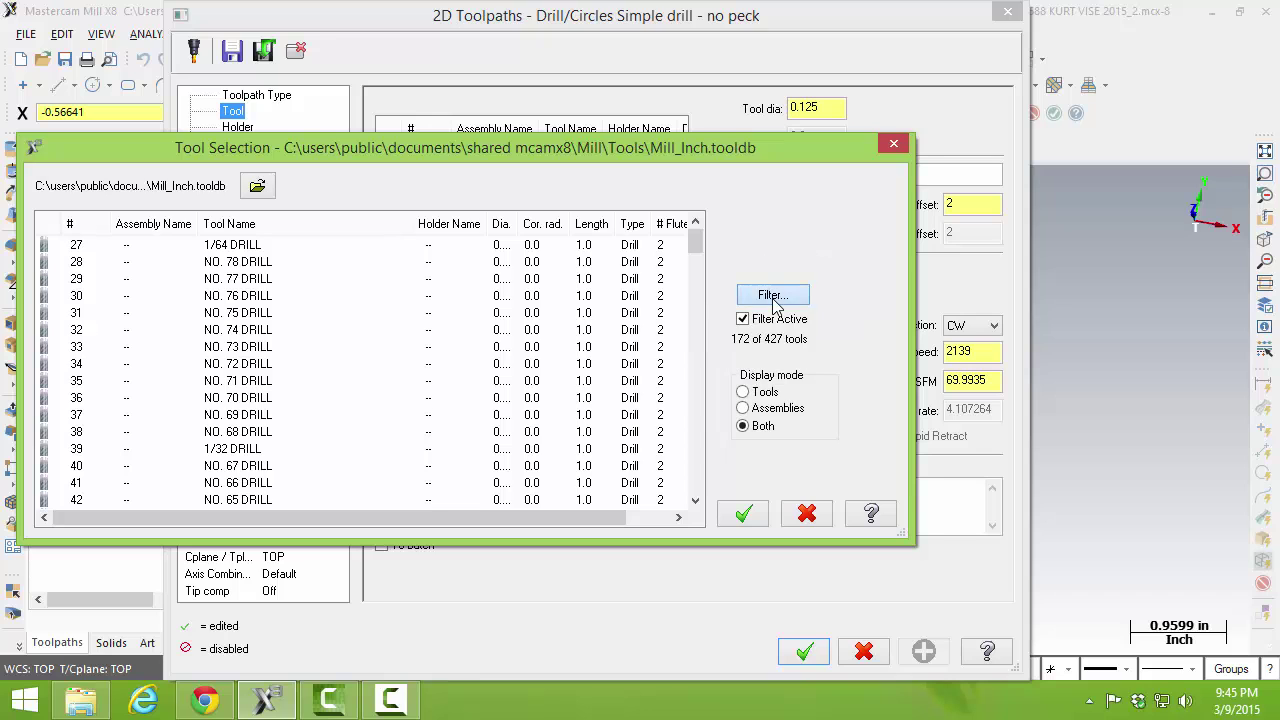
{"action": "left_click", "coordinate": [772, 297]}
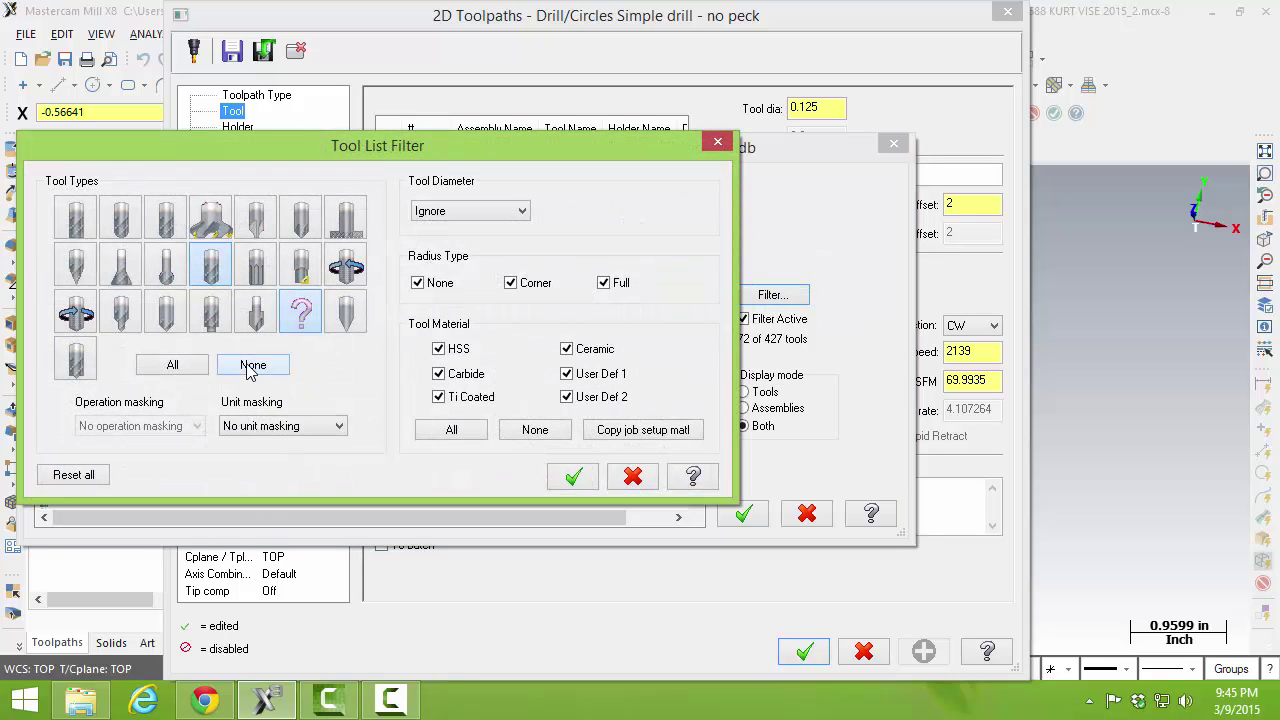
{"action": "left_click", "coordinate": [251, 366]}
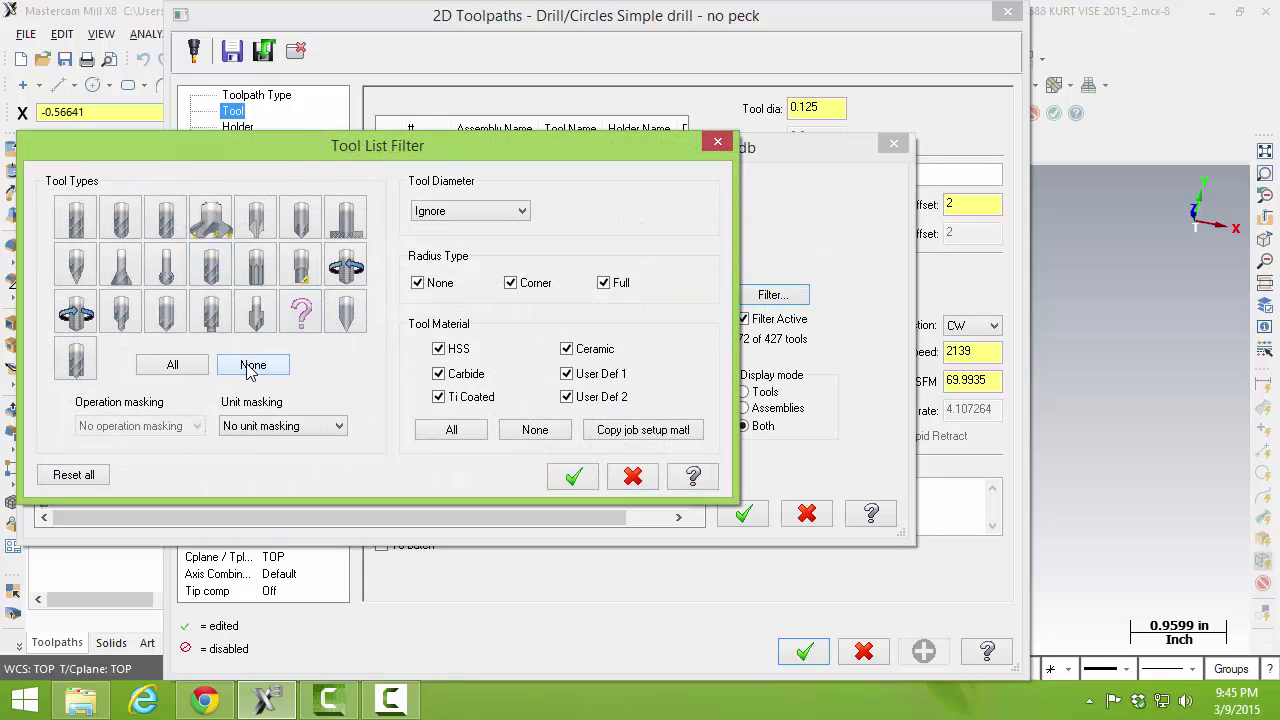
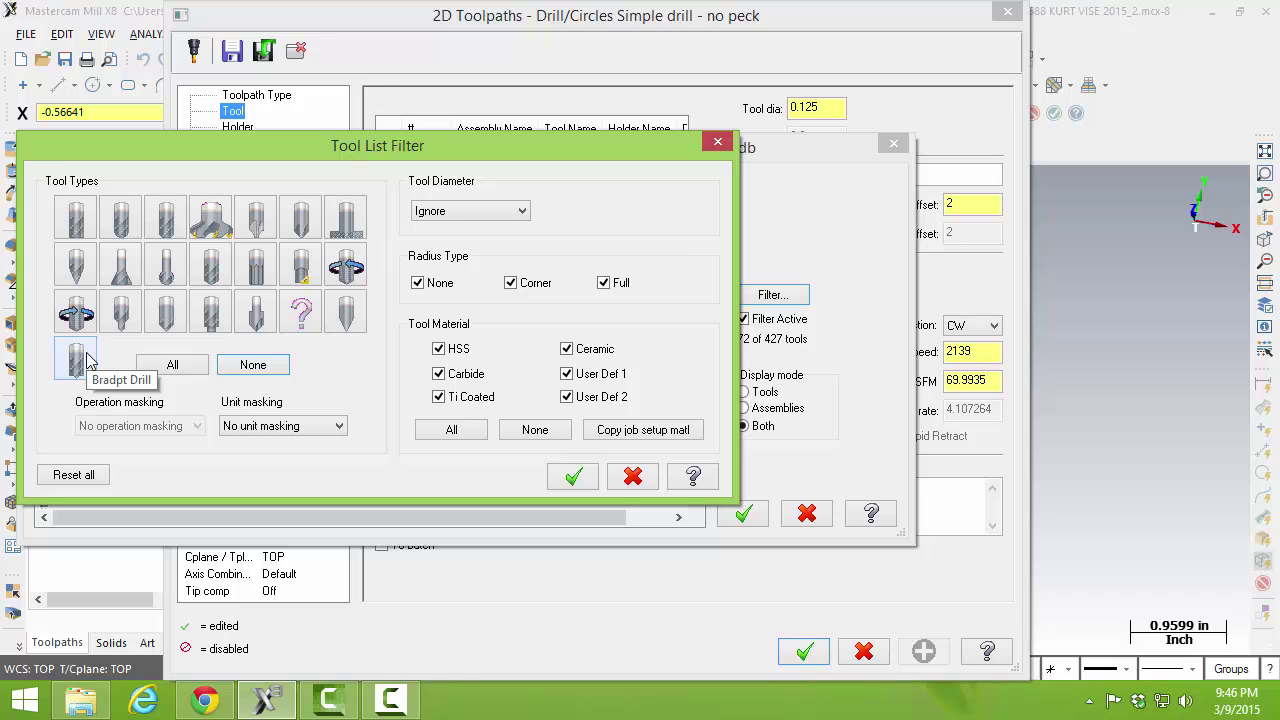
Step: Filter the tool library to center drills and select the 0.1875 in 2 CENTER DRILL
{"action": "left_click", "coordinate": [122, 313]}
{"action": "left_click", "coordinate": [573, 476]}
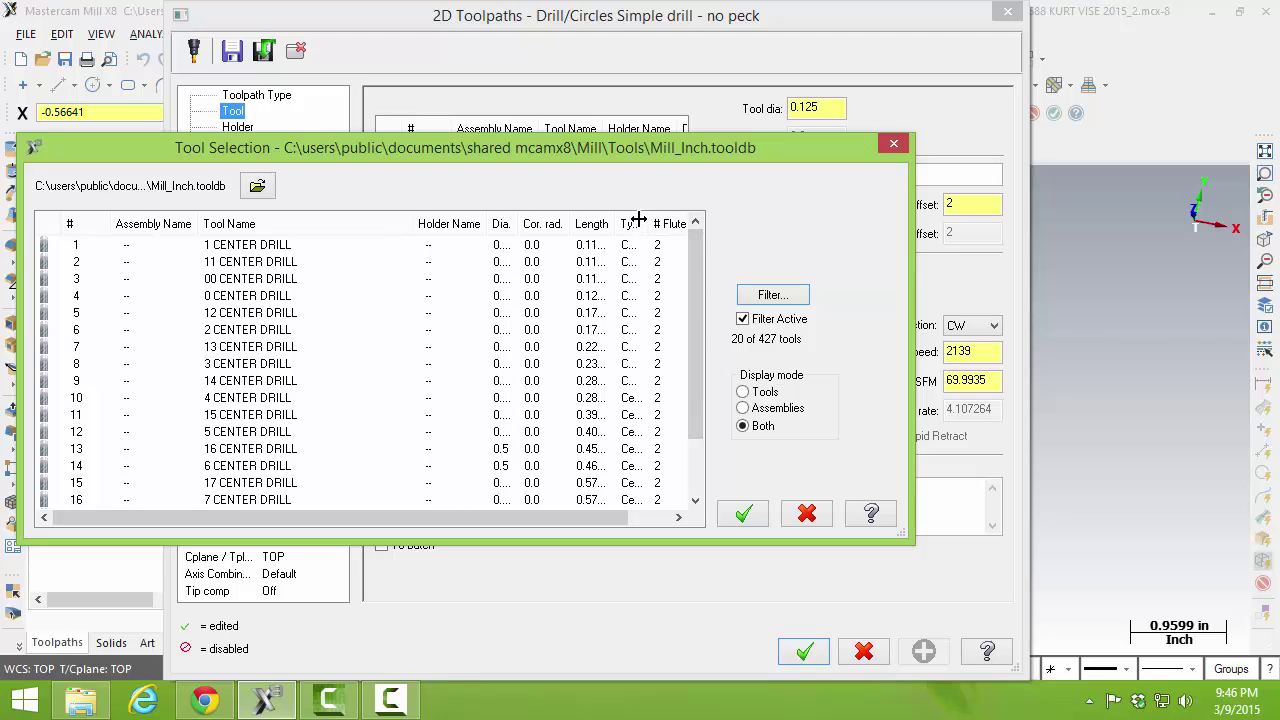
{"action": "left_click_drag", "start_coordinate": [652, 220], "coordinate": [668, 220]}
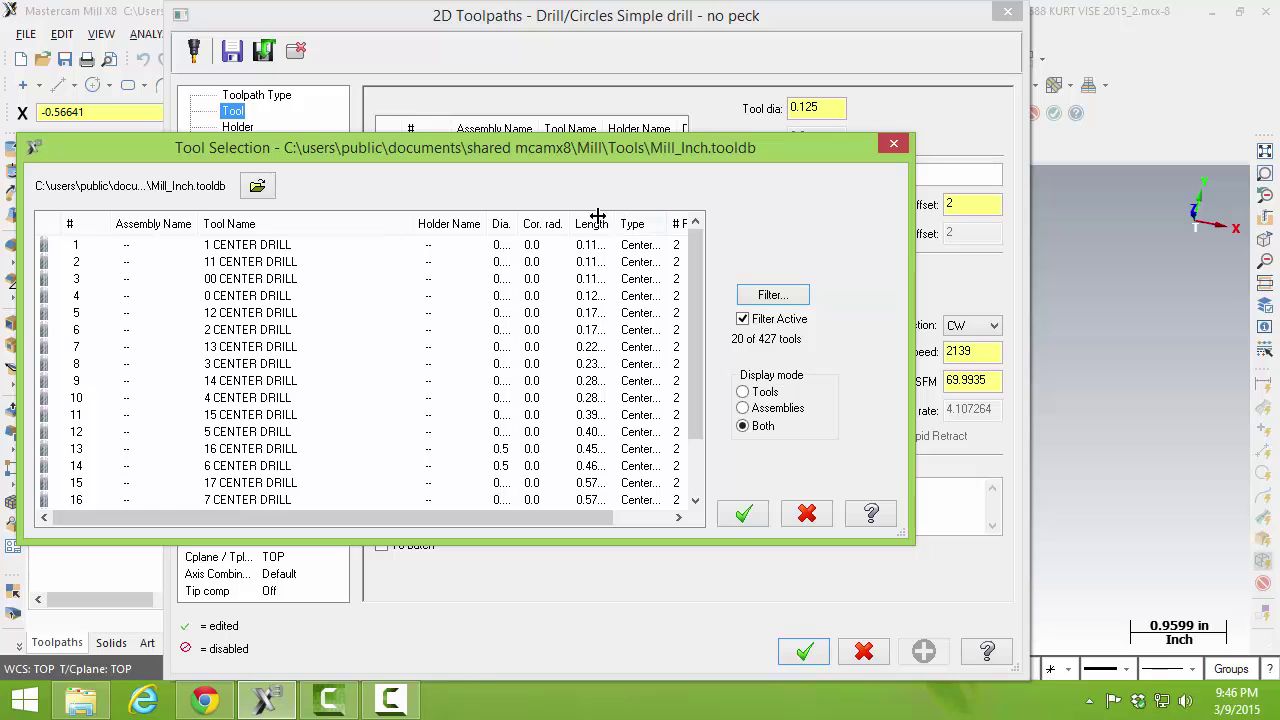
{"action": "left_click_drag", "start_coordinate": [403, 214], "coordinate": [327, 212]}
{"action": "left_click_drag", "start_coordinate": [431, 217], "coordinate": [643, 225]}
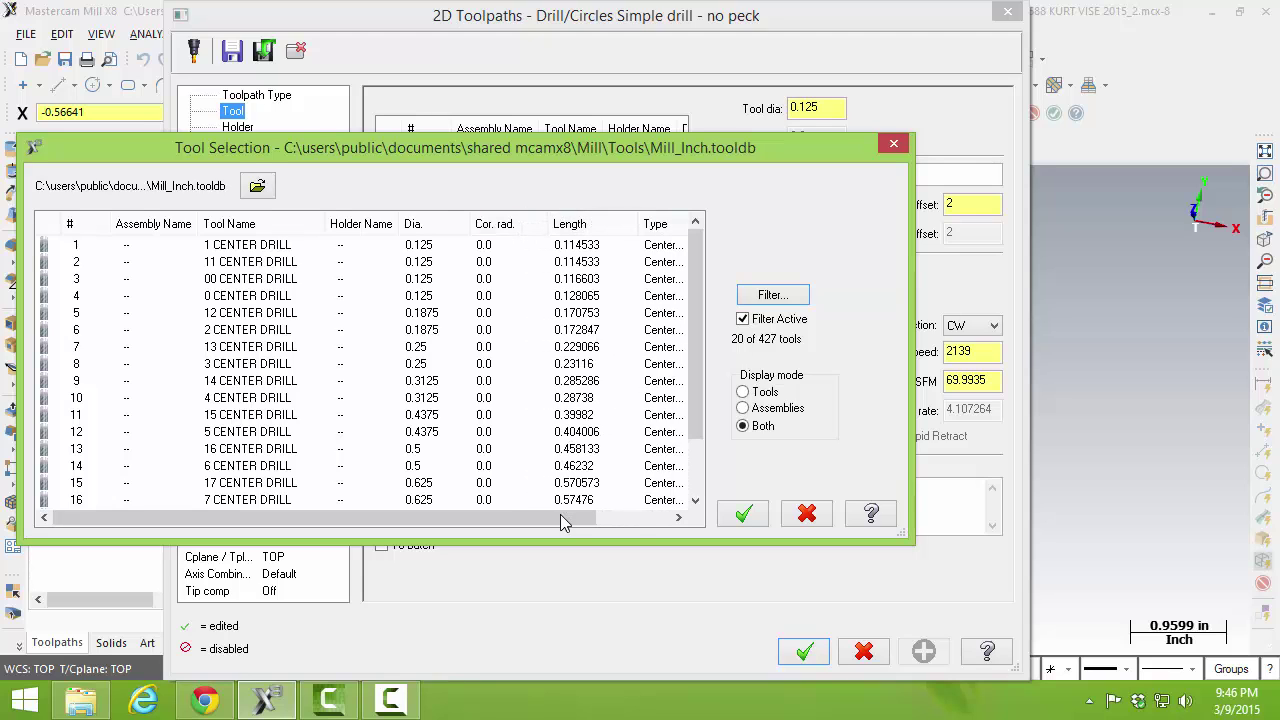
{"action": "left_click_drag", "start_coordinate": [563, 517], "coordinate": [637, 517]}
{"action": "left_click_drag", "start_coordinate": [604, 223], "coordinate": [664, 223]}
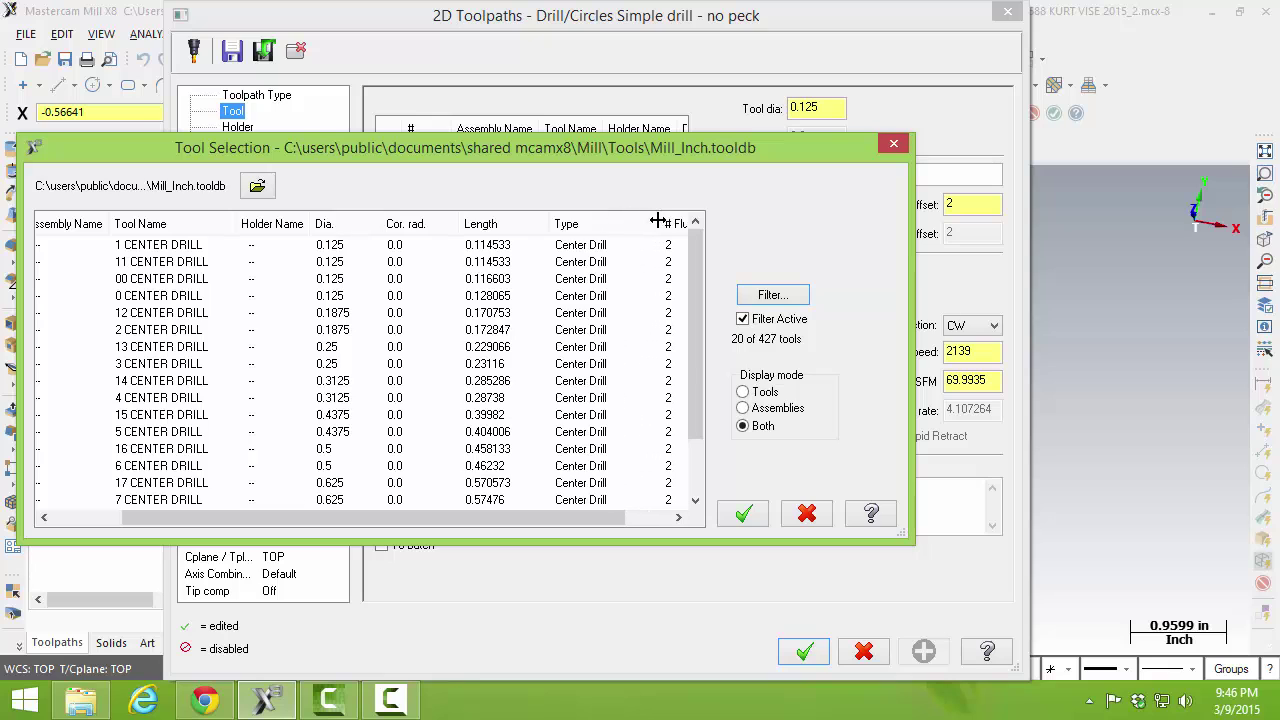
{"action": "left_click_drag", "start_coordinate": [525, 517], "coordinate": [395, 517]}
{"action": "scroll", "coordinate": [283, 374], "scroll_direction": "down", "scroll_amount": 2}
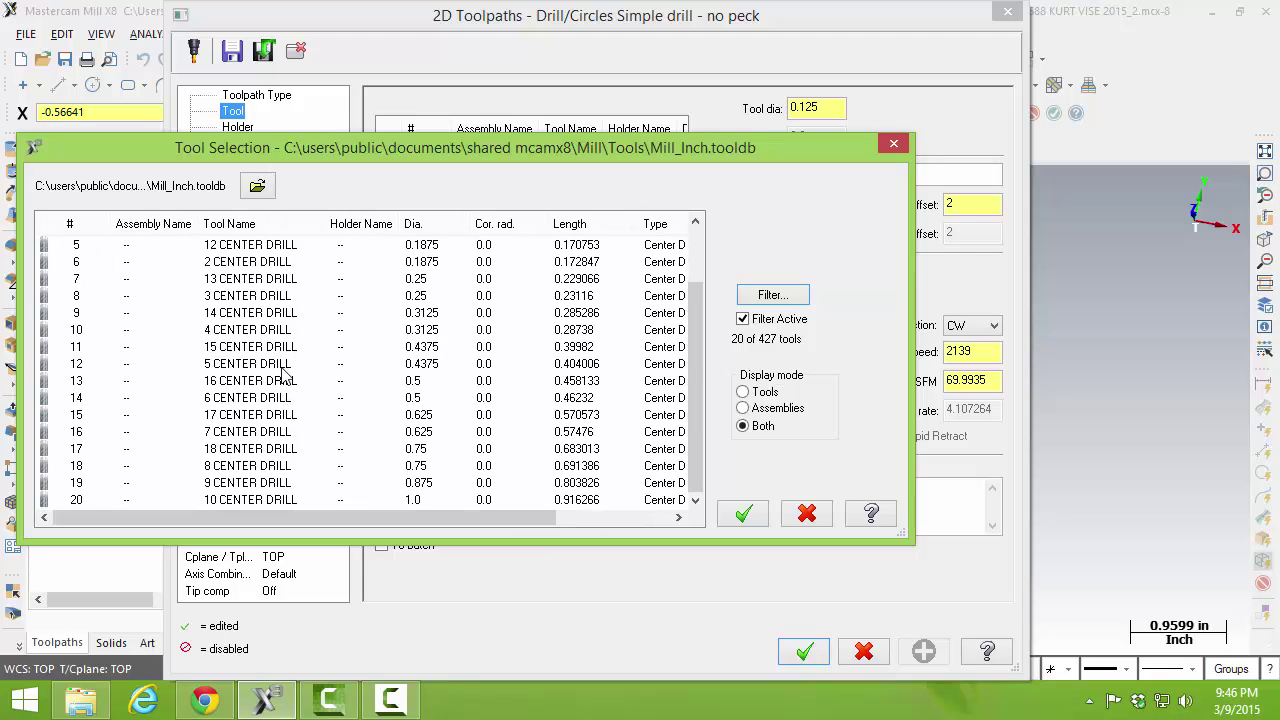
{"action": "scroll", "coordinate": [286, 363], "scroll_direction": "up", "scroll_amount": 2}
{"action": "left_click", "coordinate": [251, 330]}
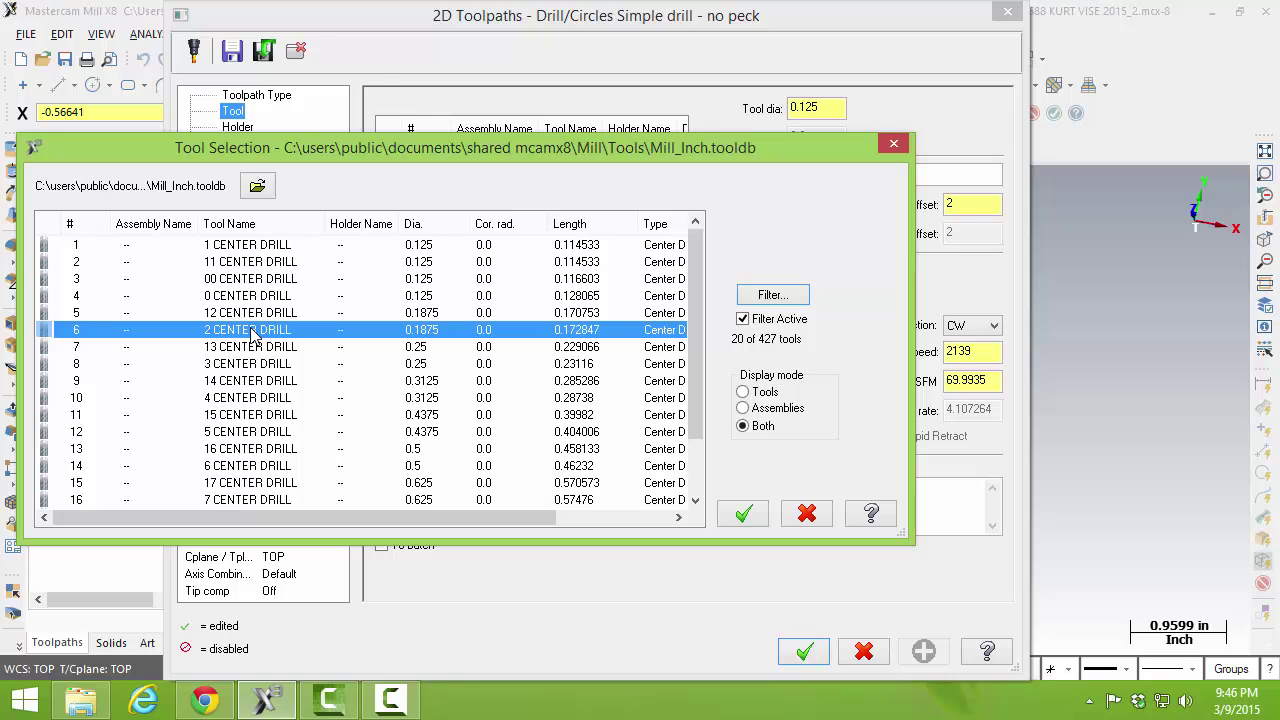
{"action": "left_click", "coordinate": [251, 330]}
Step: Confirm the 2 CENTER DRILL and set spindle speed 2500 rpm with 0.002 feed per tooth
{"action": "left_click", "coordinate": [753, 515]}
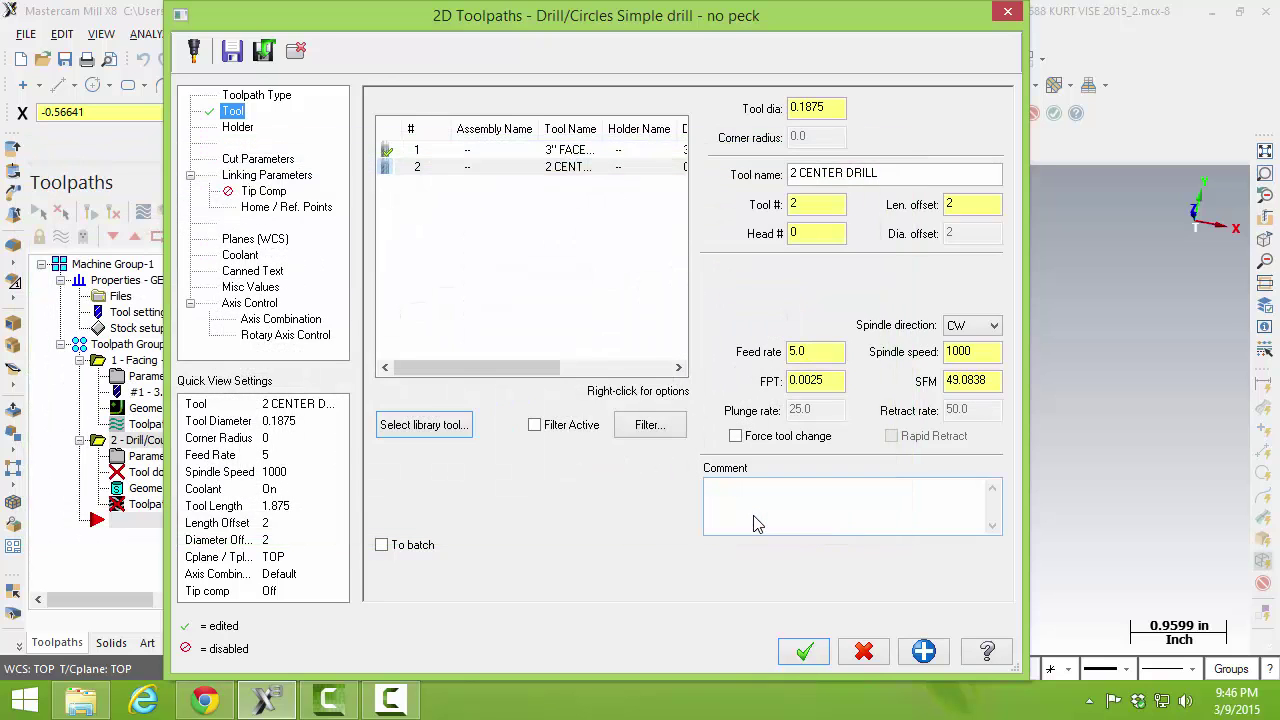
{"action": "double_click", "coordinate": [967, 351]}
{"action": "type", "text": "2500"}
{"action": "key", "text": "Return"}
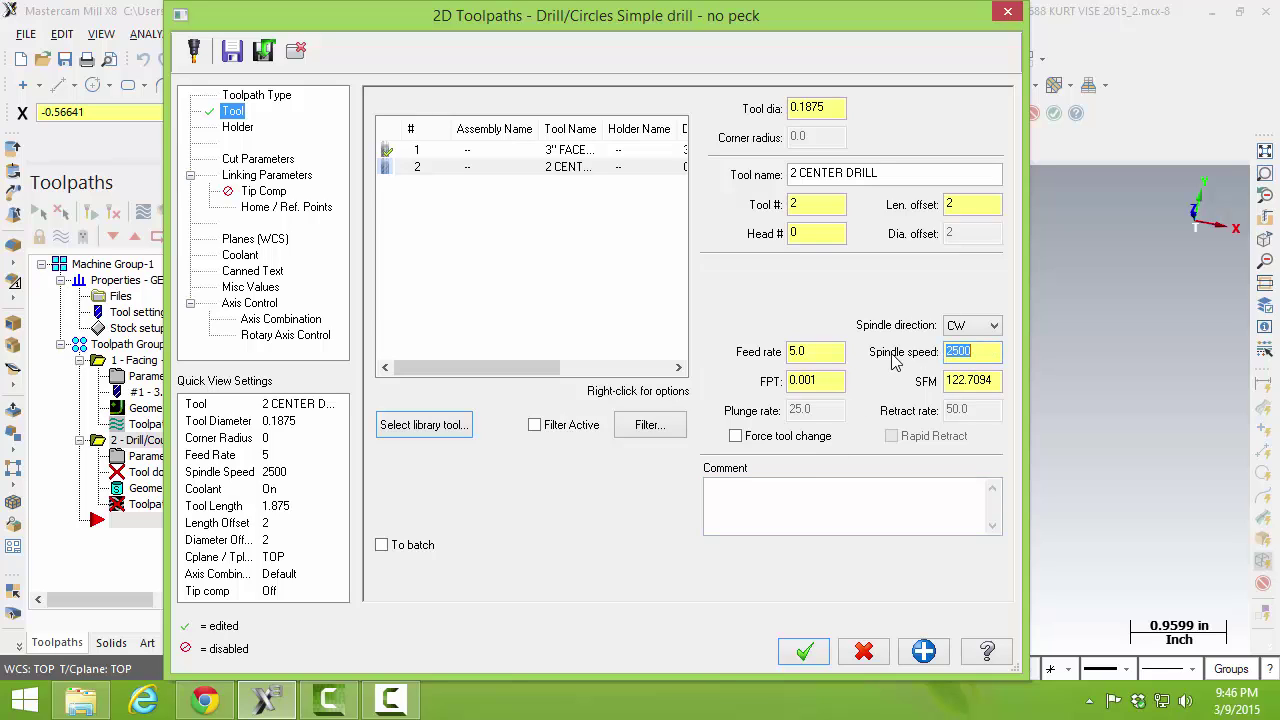
{"action": "left_click", "coordinate": [831, 381]}
{"action": "key", "text": "BackSpace"}
{"action": "type", "text": "2"}
{"action": "key", "text": "Return"}
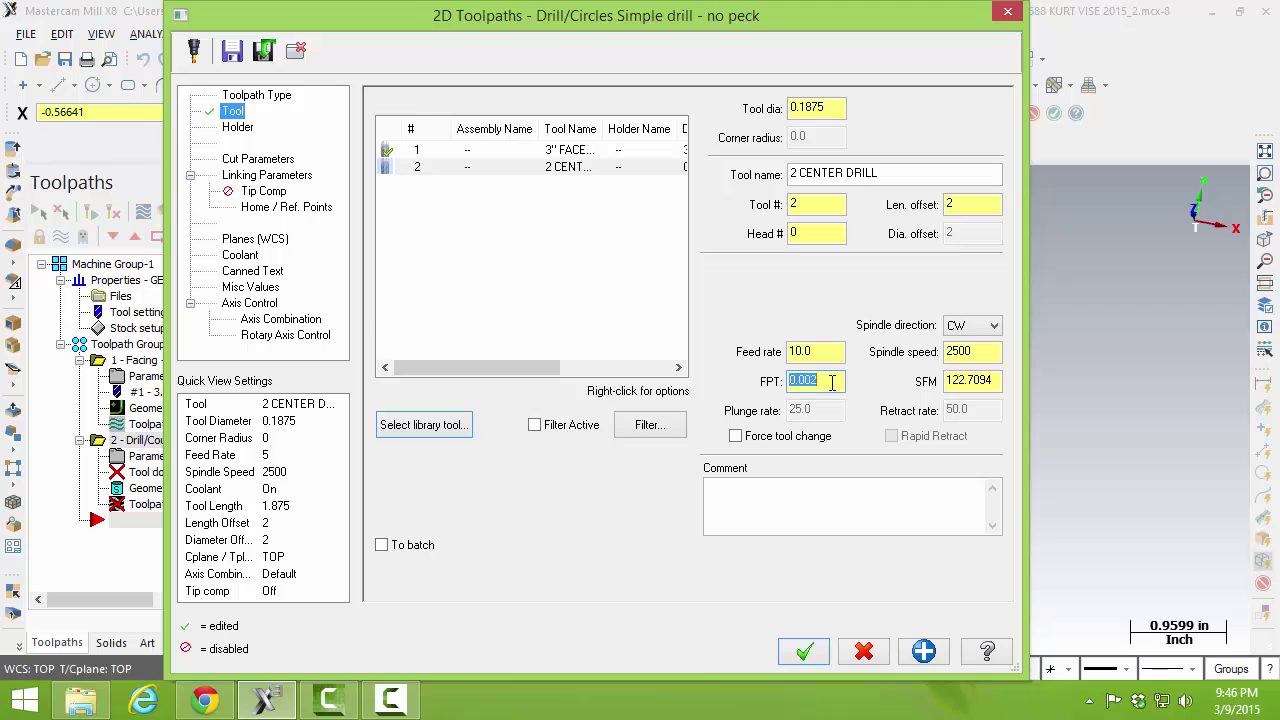
Step: In Linking Parameters set retract height 1.0 and absolute drill depth 0.7
{"action": "left_click", "coordinate": [277, 162]}
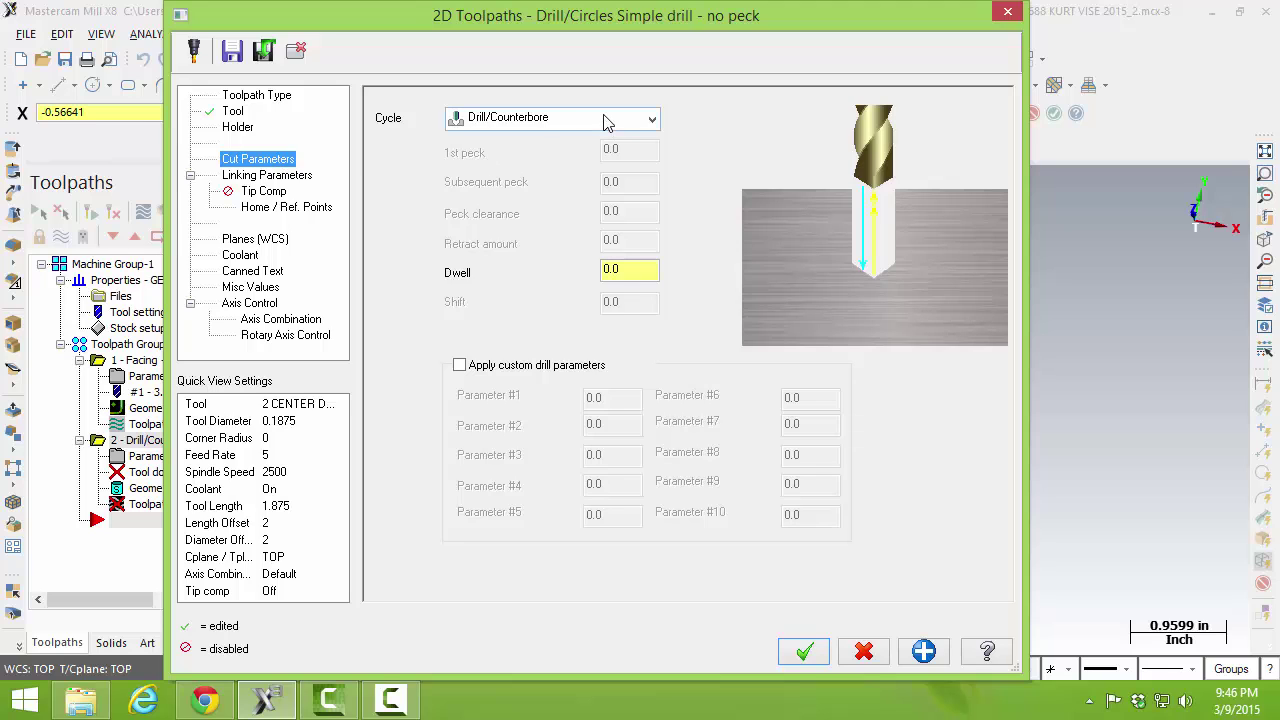
{"action": "left_click", "coordinate": [297, 180]}
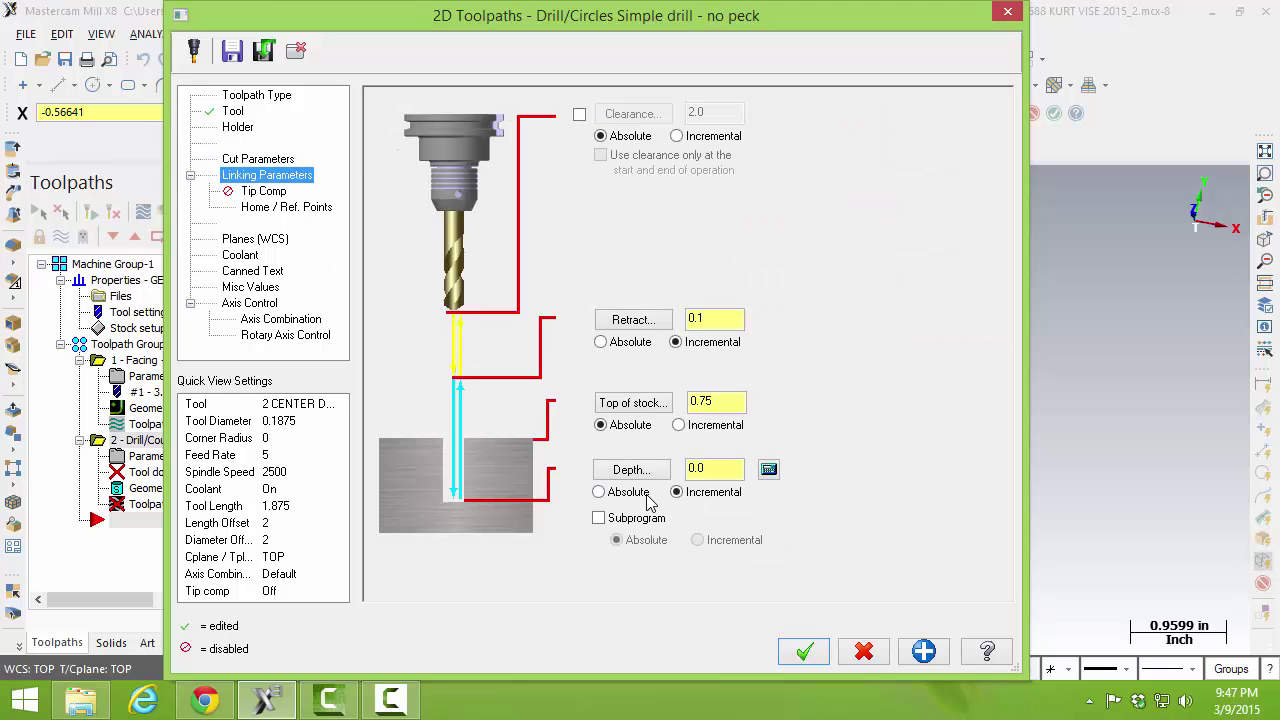
{"action": "left_click", "coordinate": [599, 493]}
{"action": "left_click", "coordinate": [679, 492]}
{"action": "key", "text": "BackSpace"}
{"action": "left_click", "coordinate": [603, 342]}
{"action": "left_click_drag", "start_coordinate": [740, 319], "coordinate": [666, 317]}
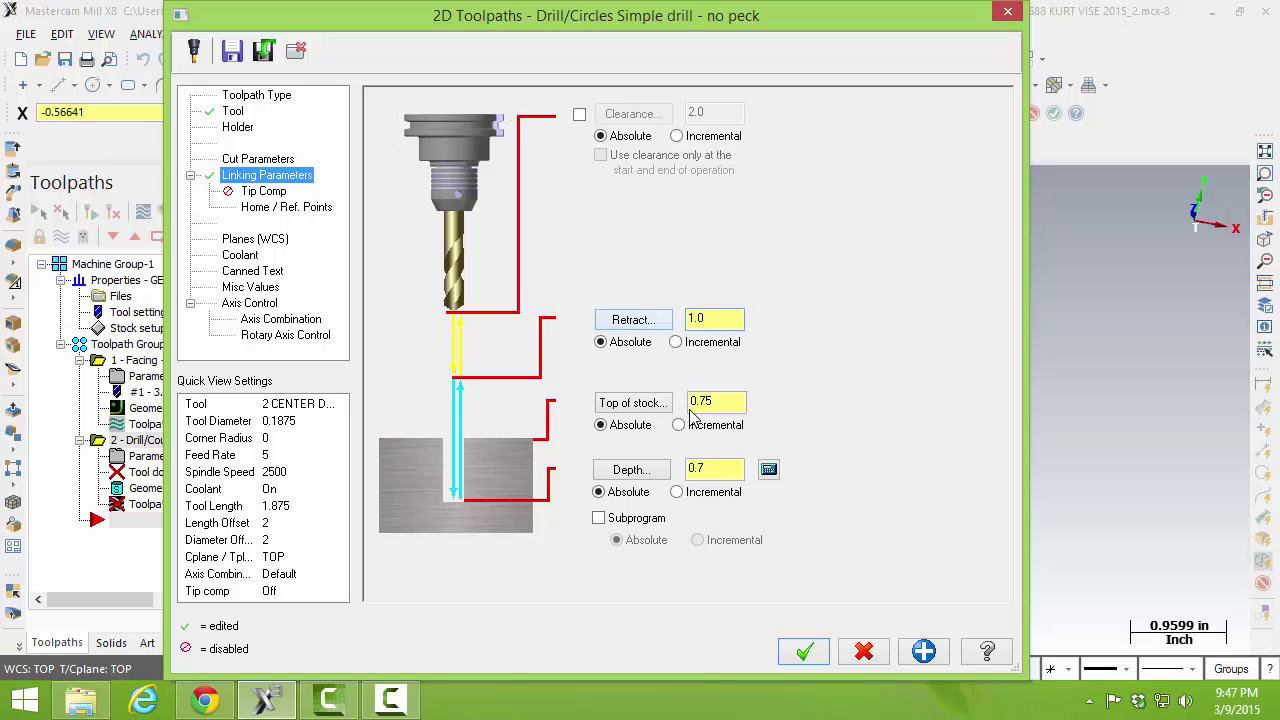
Step: Turn flood coolant on and accept the center drill operation
{"action": "left_click", "coordinate": [250, 258]}
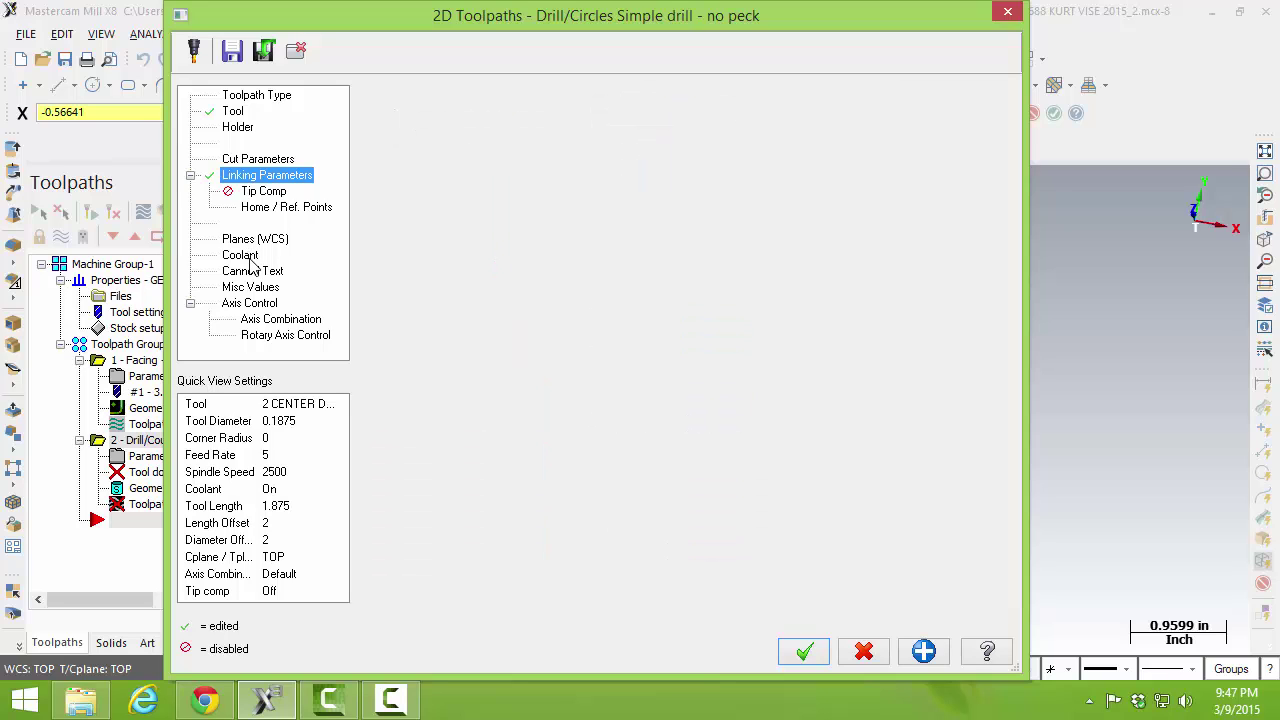
{"action": "left_click", "coordinate": [248, 258]}
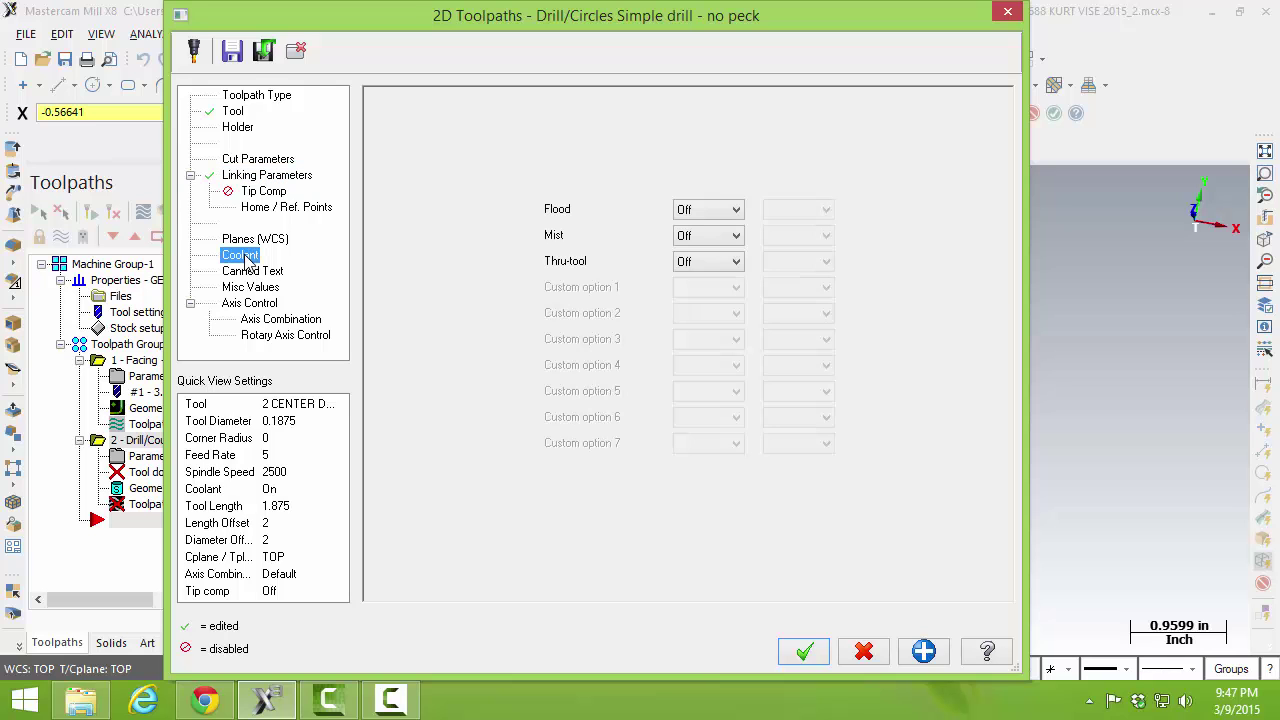
{"action": "left_click", "coordinate": [714, 209]}
{"action": "left_click", "coordinate": [686, 228]}
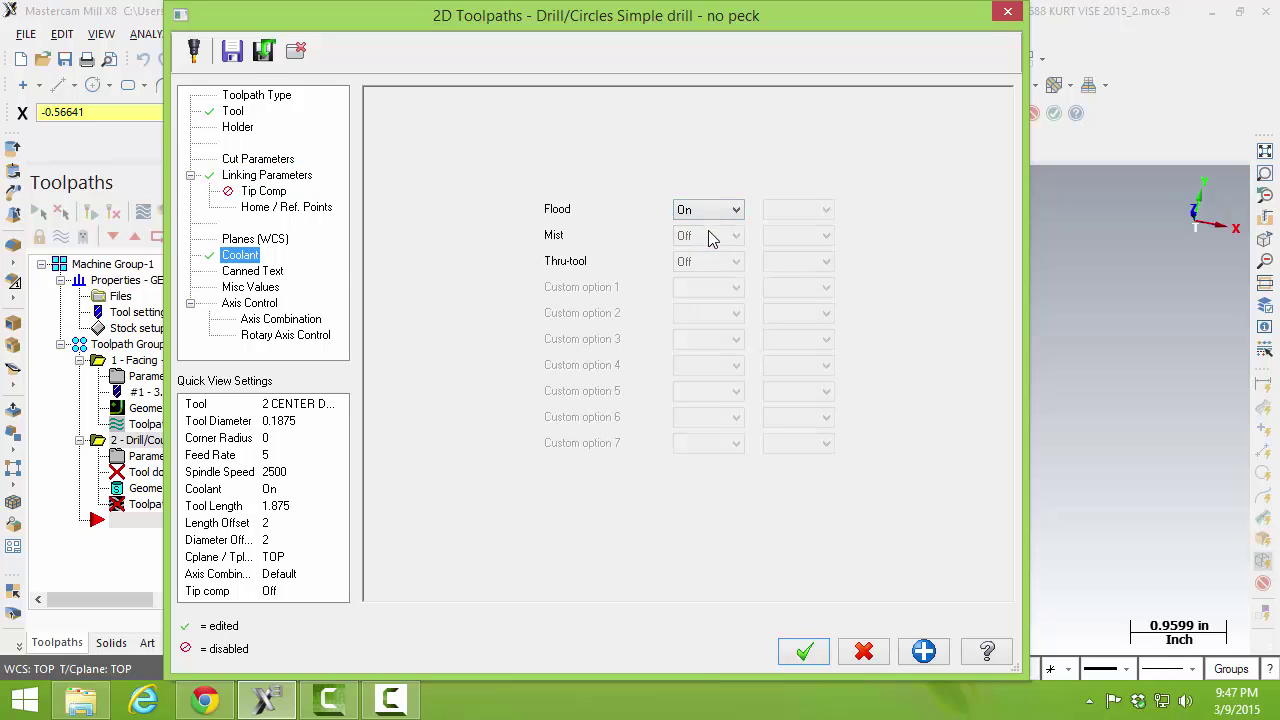
{"action": "left_click", "coordinate": [805, 651]}
{"action": "middle_click_drag", "start_coordinate": [793, 618], "coordinate": [723, 523]}
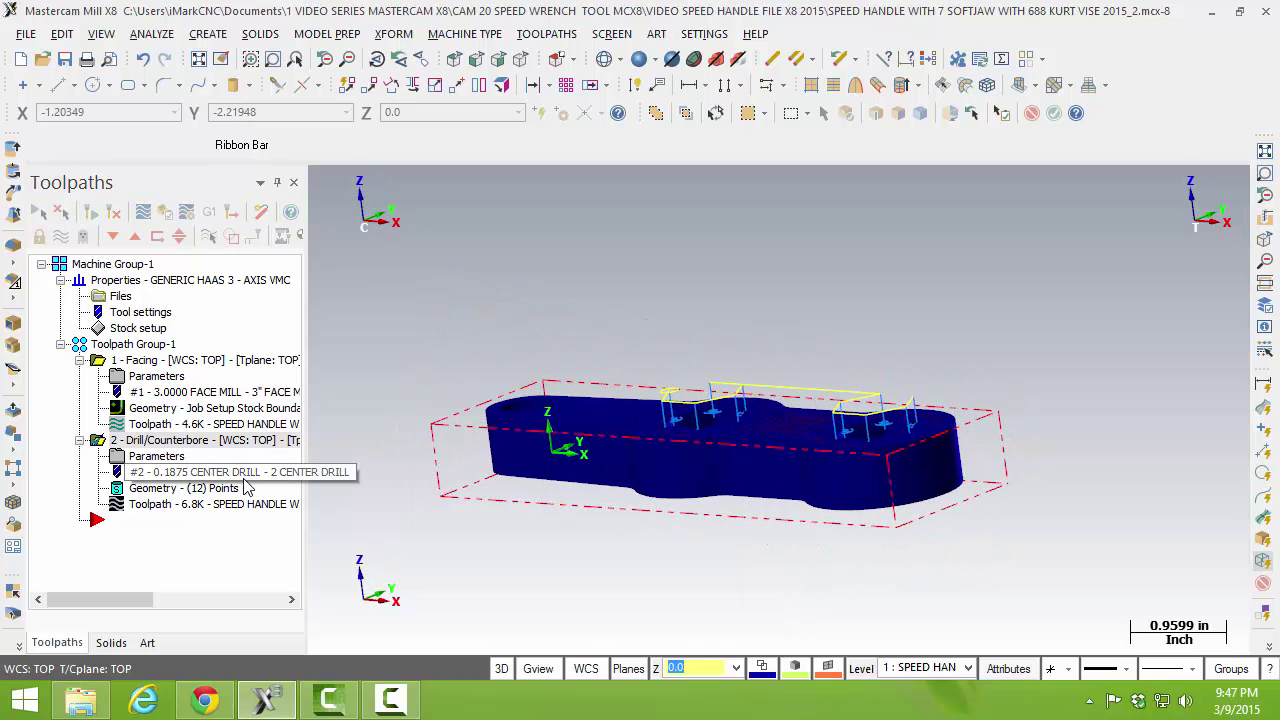
Step: Simulate all operations on translucent stock, zoom in on the center-drill spots, then close
{"action": "left_click", "coordinate": [131, 344]}
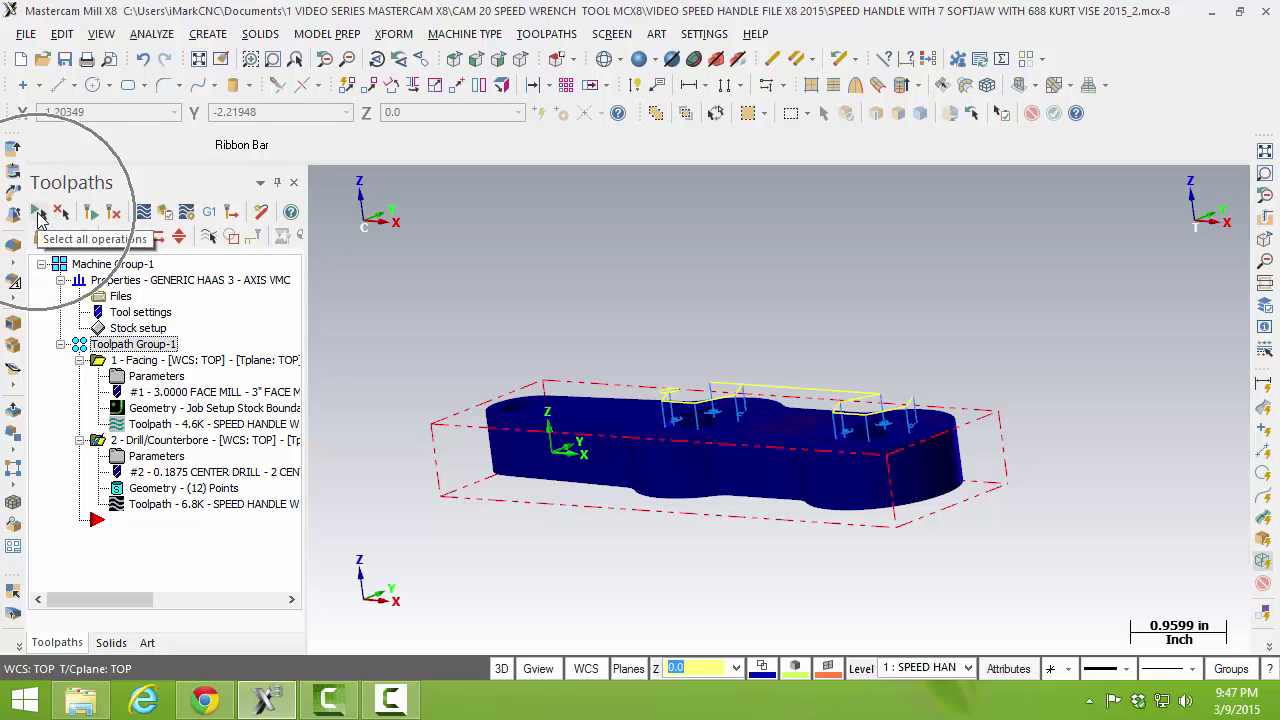
{"action": "left_click", "coordinate": [168, 215]}
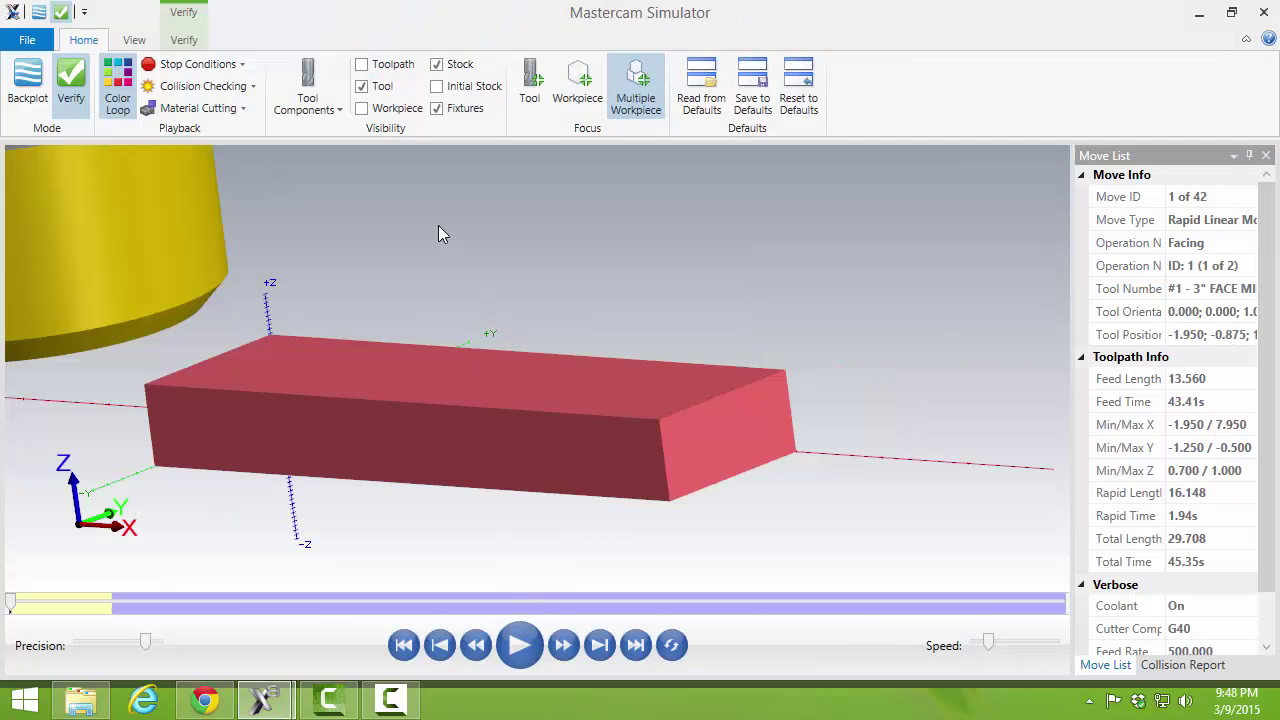
{"action": "left_click", "coordinate": [437, 64]}
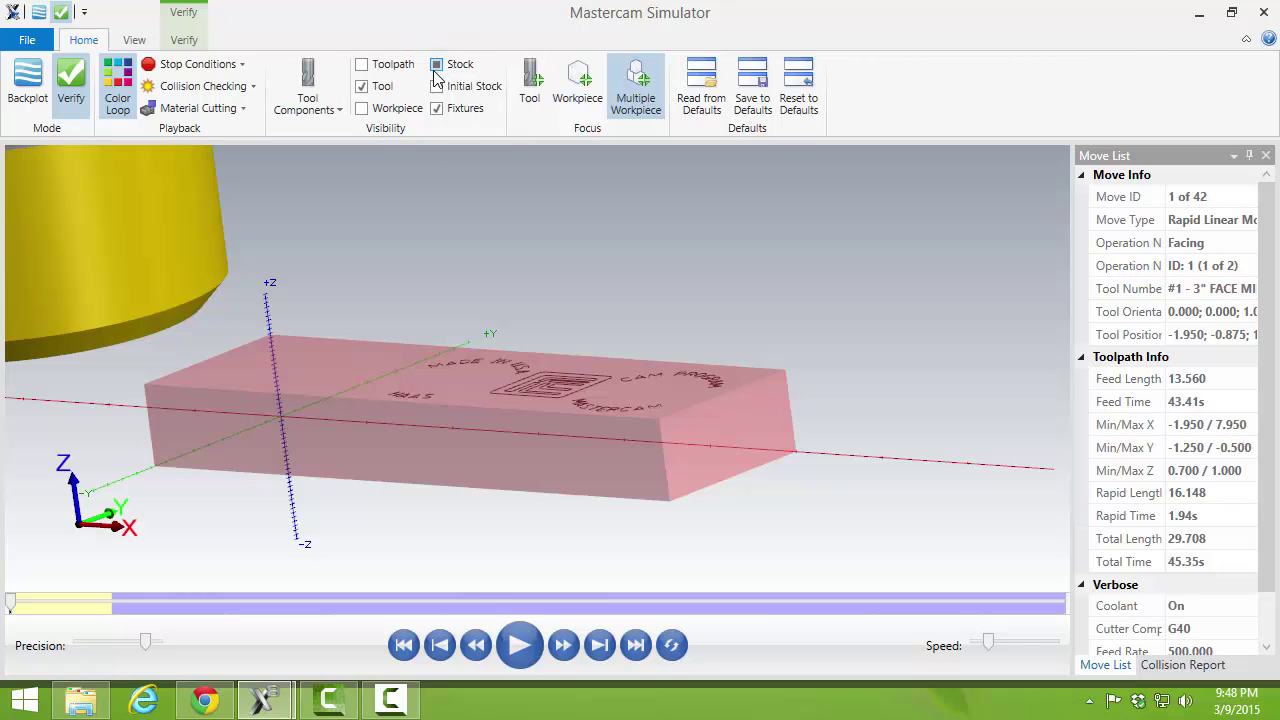
{"action": "left_click", "coordinate": [520, 647]}
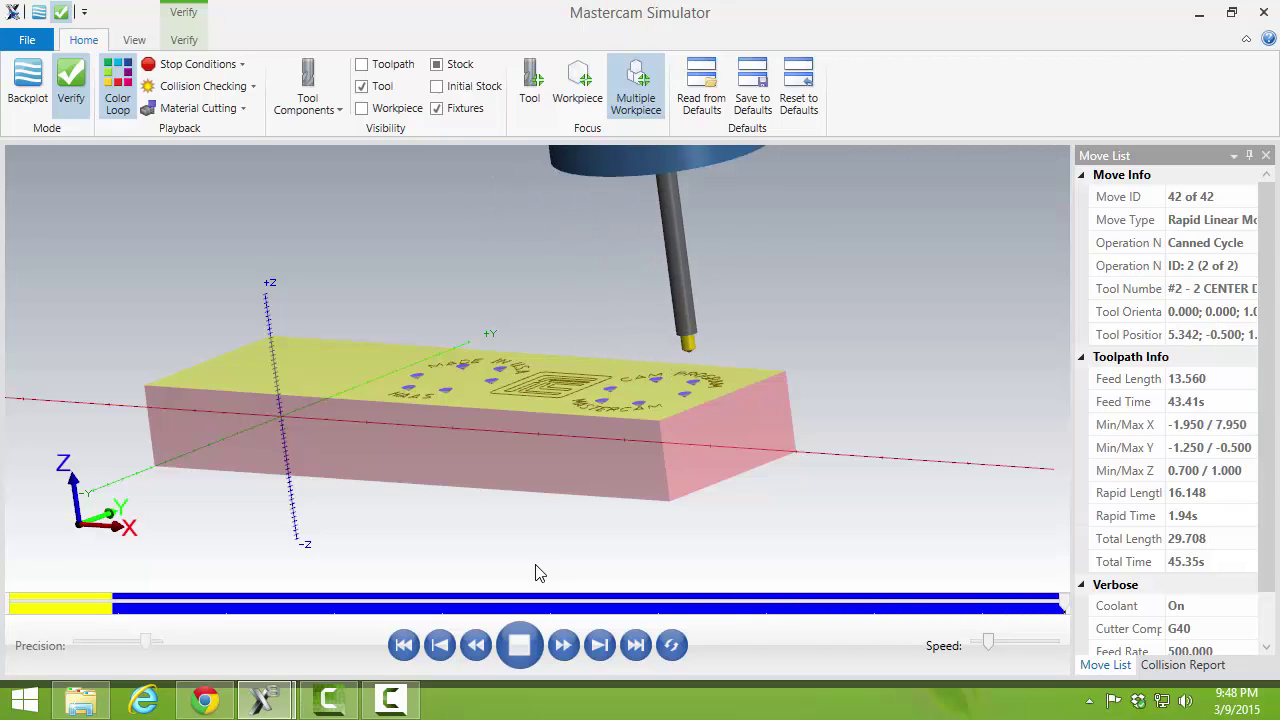
{"action": "scroll", "coordinate": [626, 398], "scroll_direction": "up", "scroll_amount": 5}
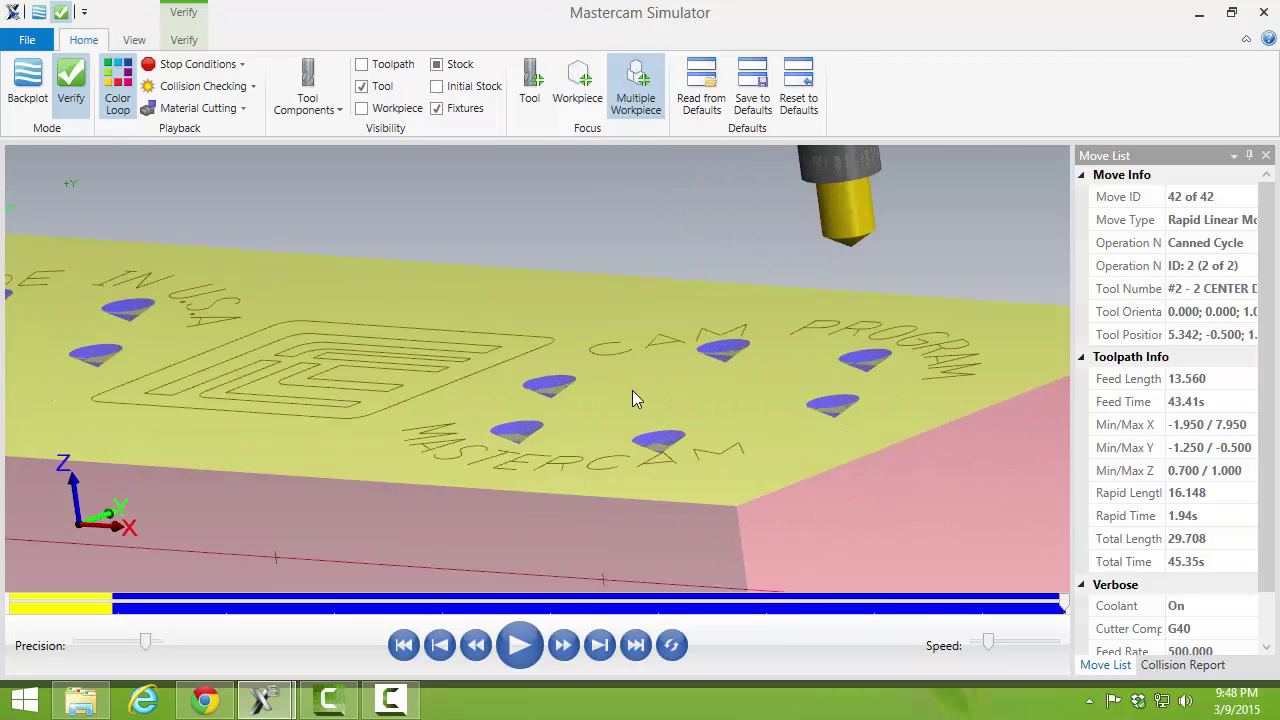
{"action": "scroll", "coordinate": [632, 398], "scroll_direction": "up", "scroll_amount": 5}
{"action": "scroll", "coordinate": [633, 407], "scroll_direction": "down", "scroll_amount": 4}
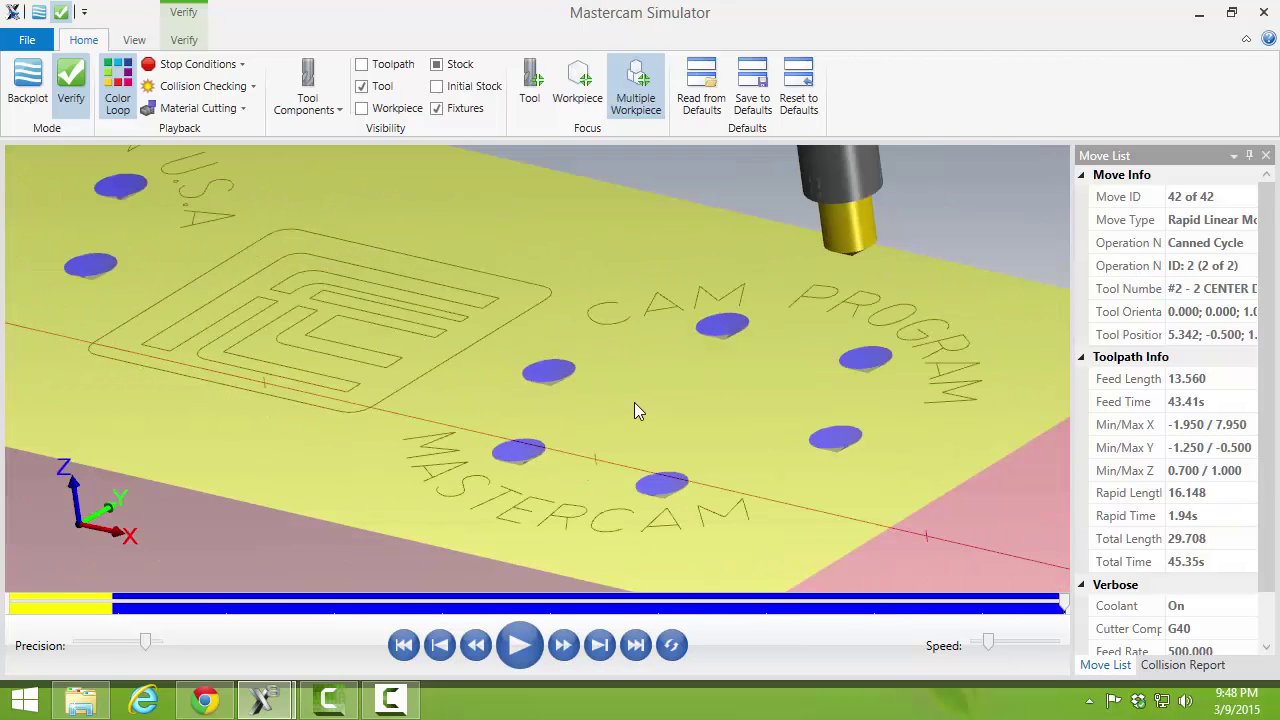
{"action": "left_click", "coordinate": [1264, 12]}
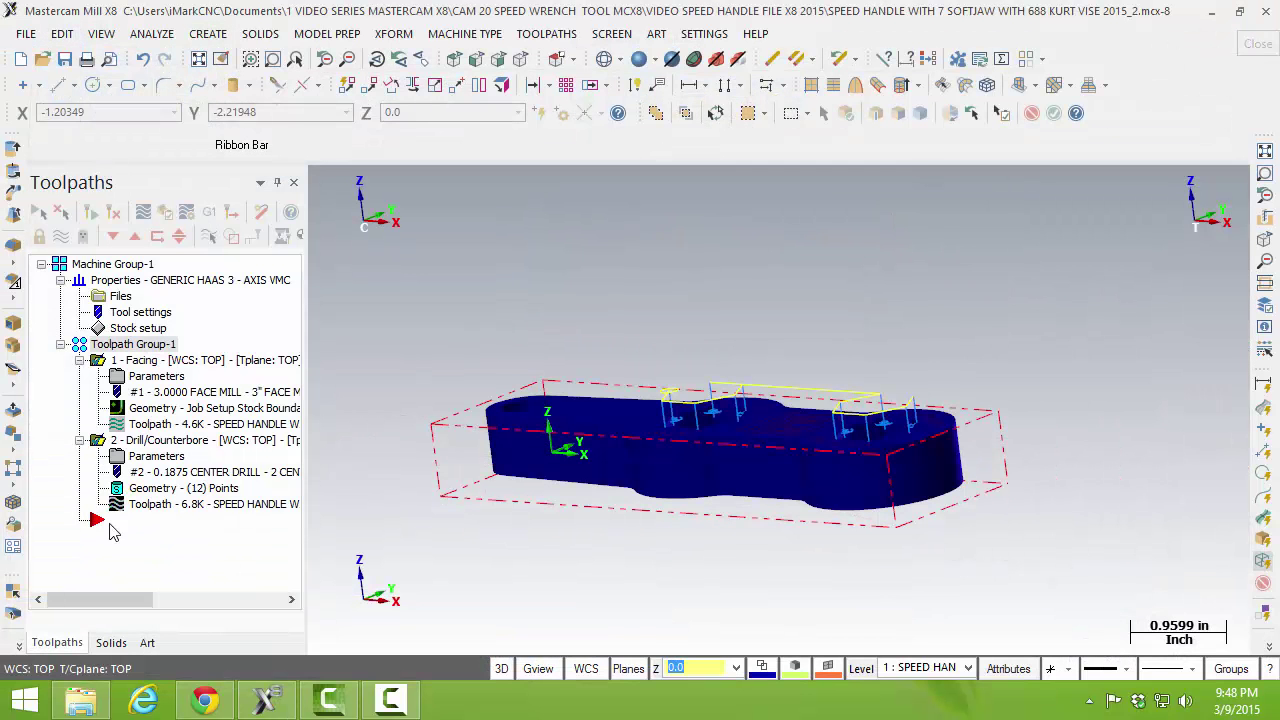
Step: Change the center-drill depth in Linking Parameters to 0.7-.02 (0.68) and accept
{"action": "left_click", "coordinate": [156, 461]}
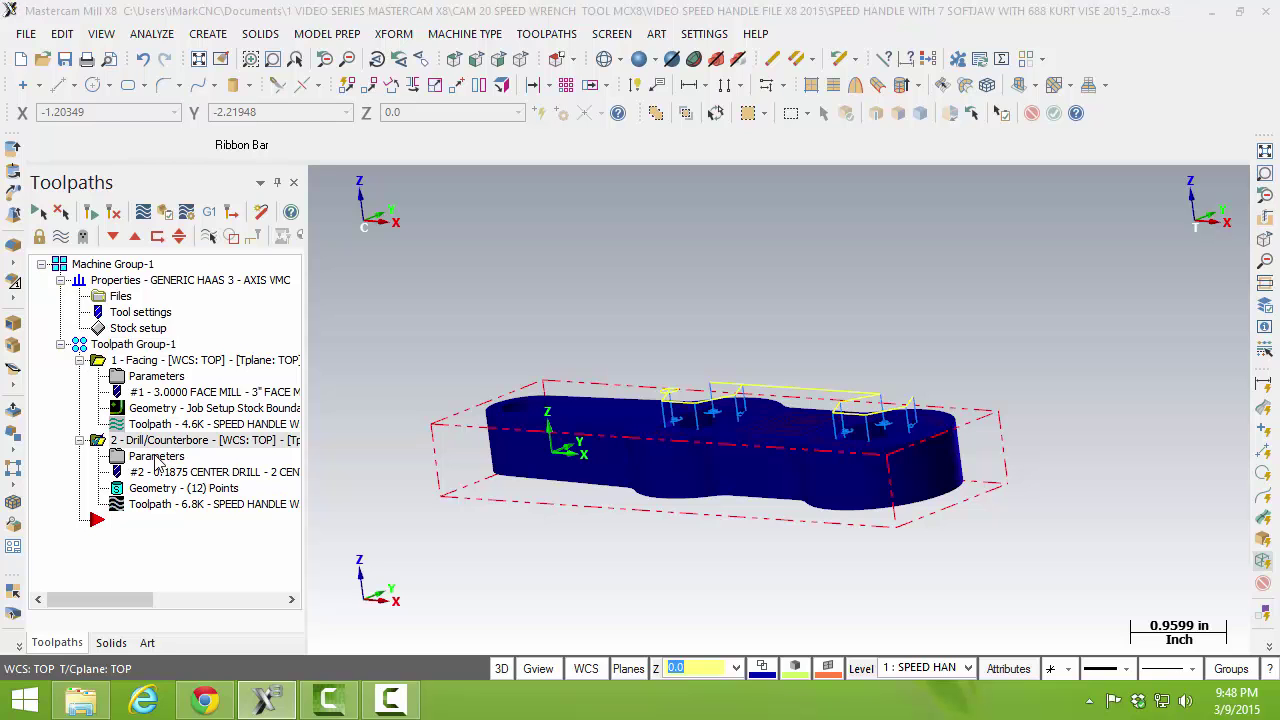
{"action": "left_click", "coordinate": [156, 461]}
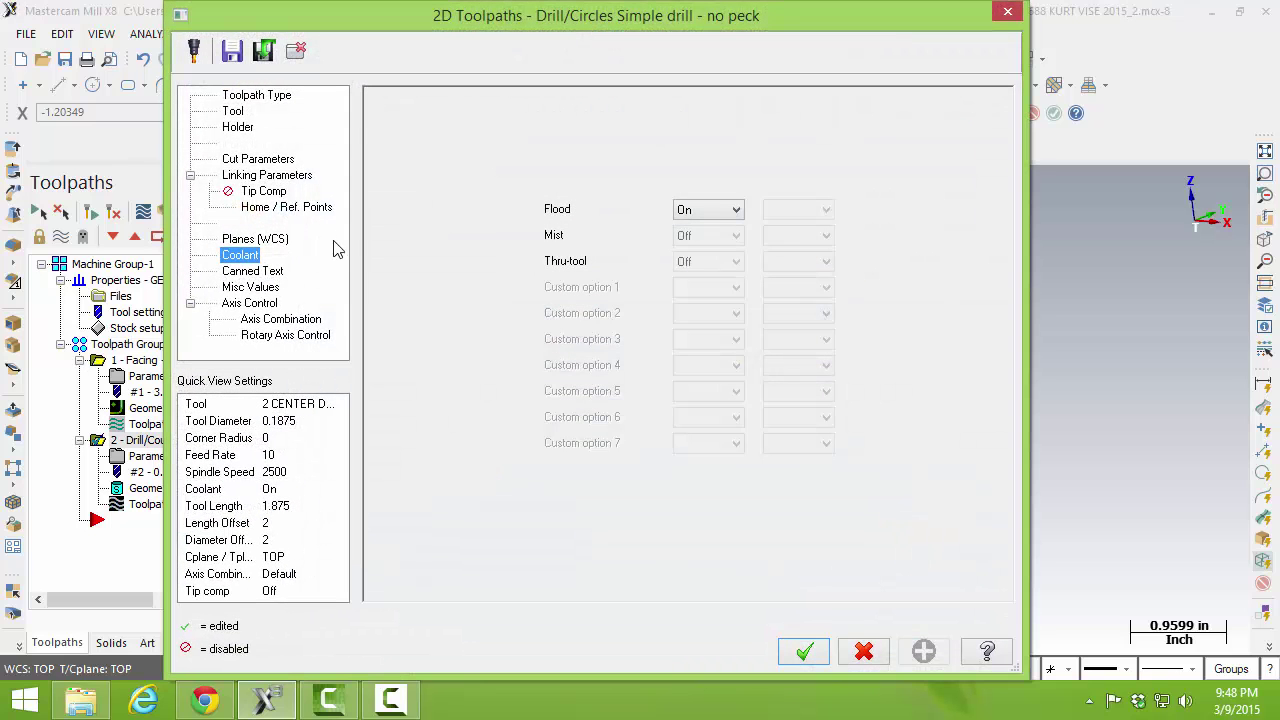
{"action": "left_click", "coordinate": [284, 180]}
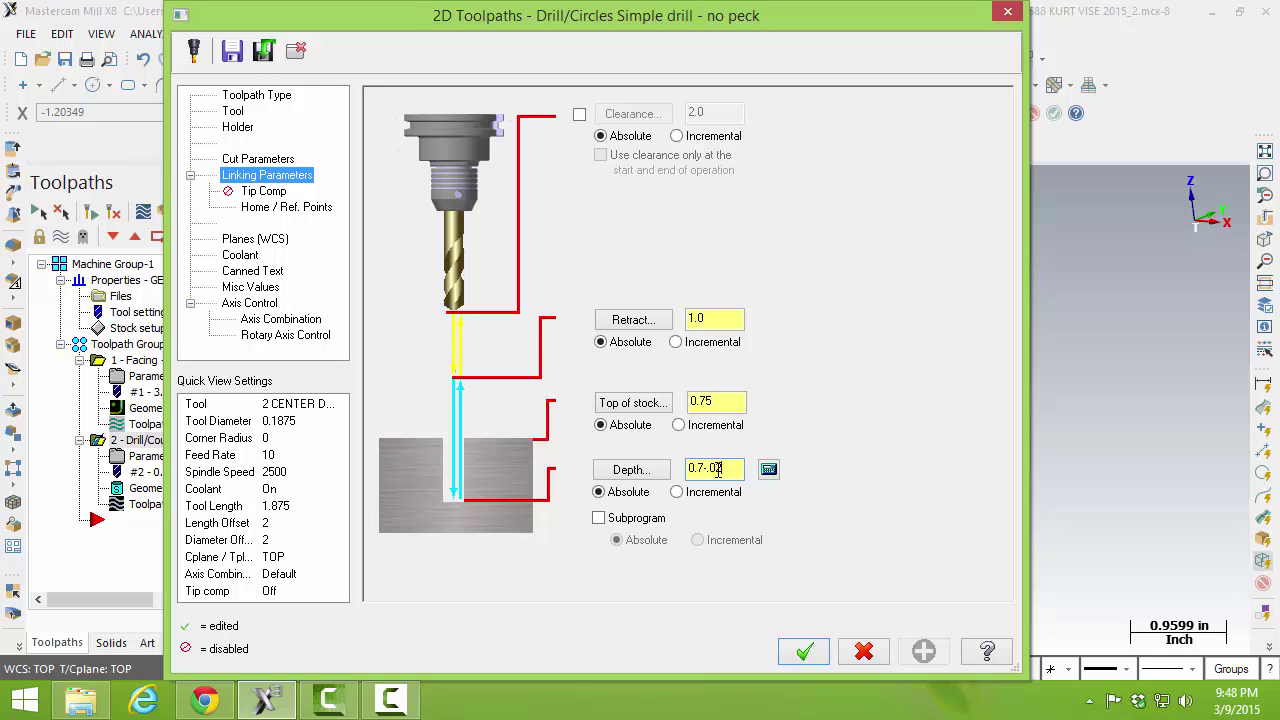
{"action": "key", "text": "Return"}
{"action": "left_click", "coordinate": [804, 651]}
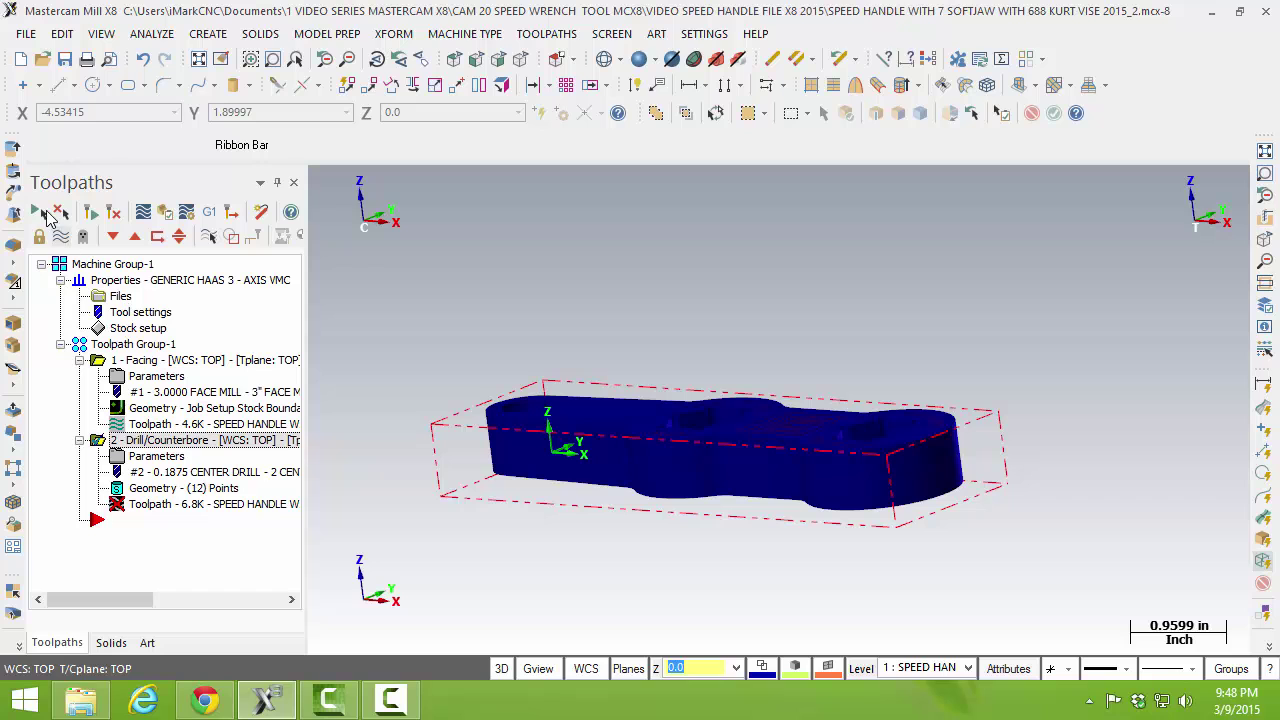
Step: Regenerate the drill operation, replay the simulation to check the Z 0.680 spots, then close
{"action": "left_click", "coordinate": [166, 214]}
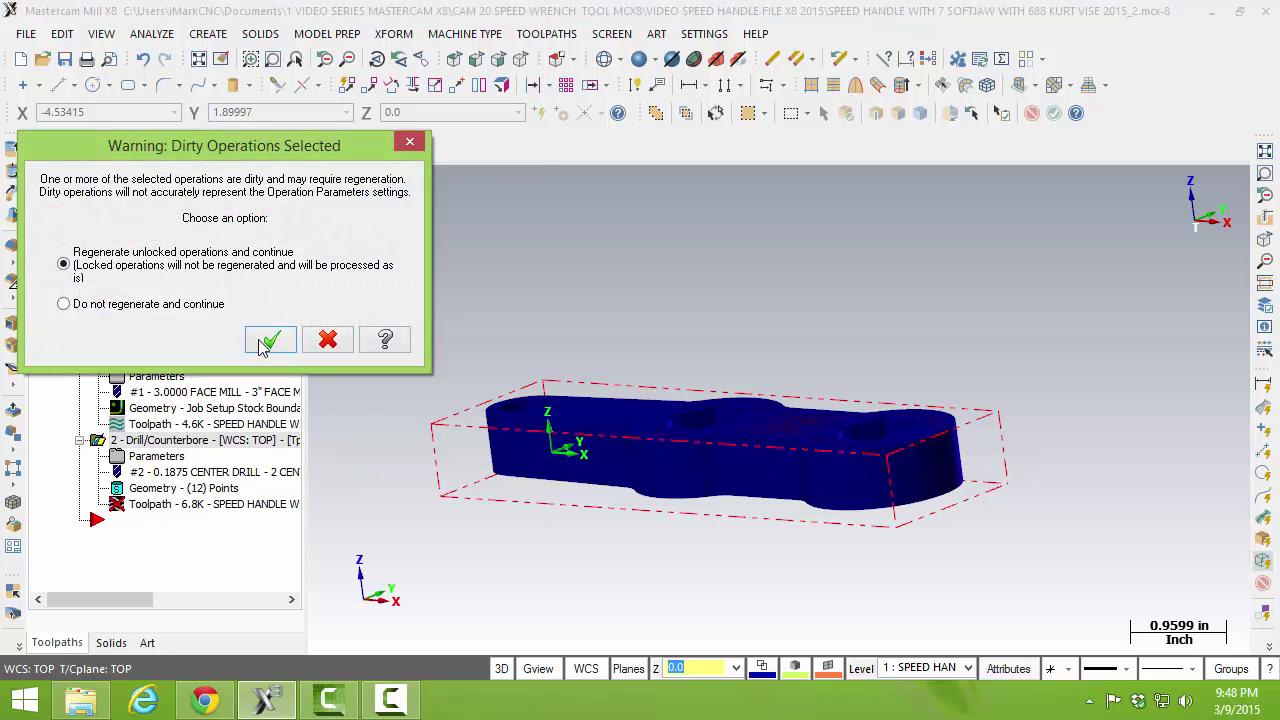
{"action": "left_click", "coordinate": [271, 337]}
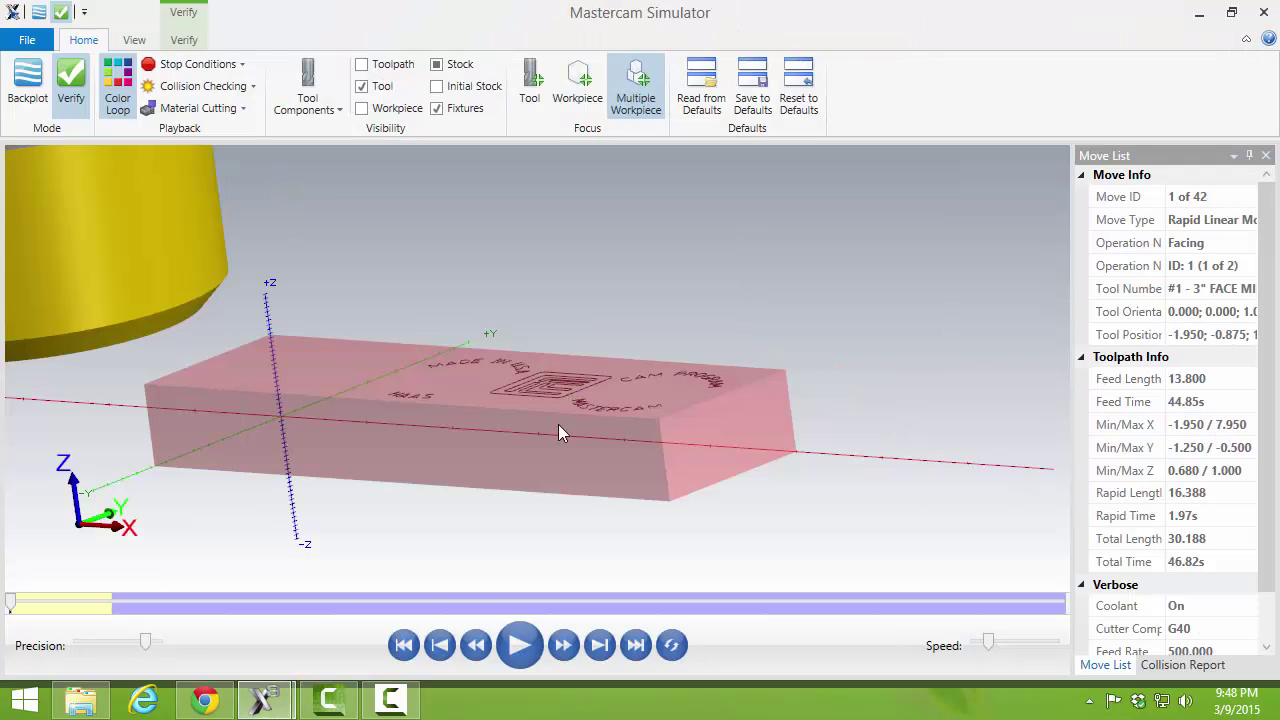
{"action": "left_click", "coordinate": [527, 645]}
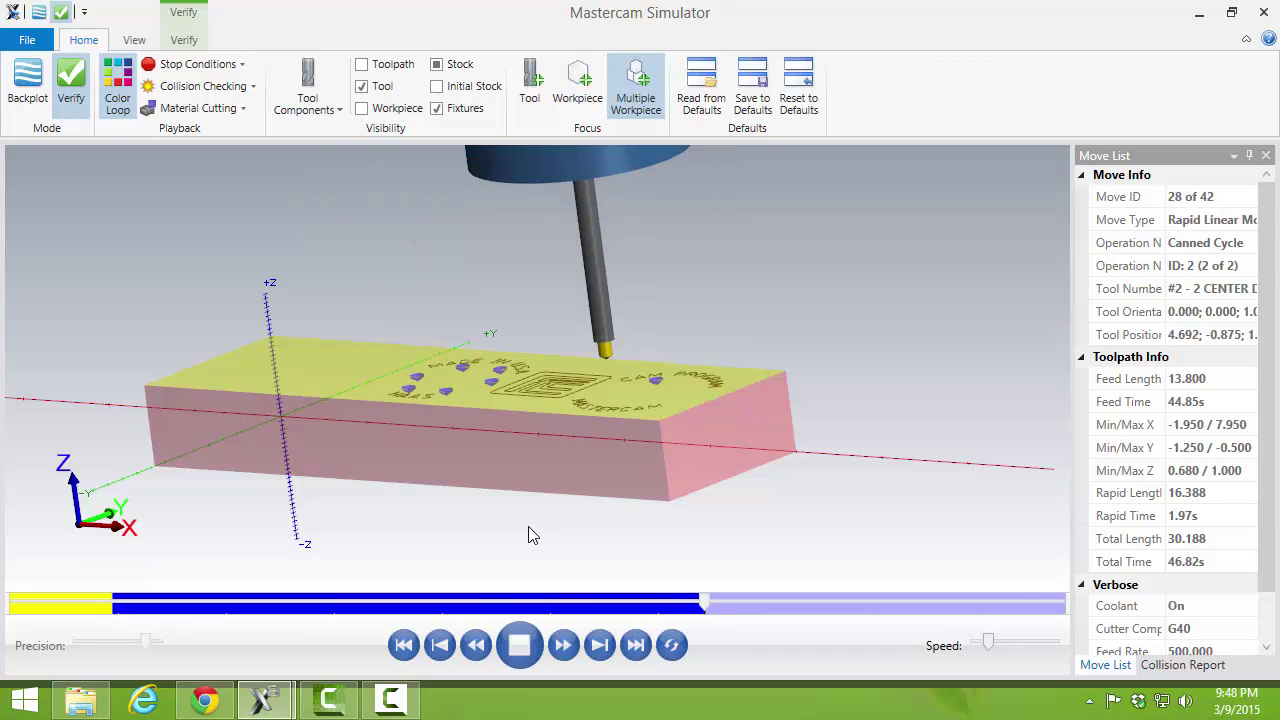
{"action": "scroll", "coordinate": [617, 397], "scroll_direction": "up", "scroll_amount": 5}
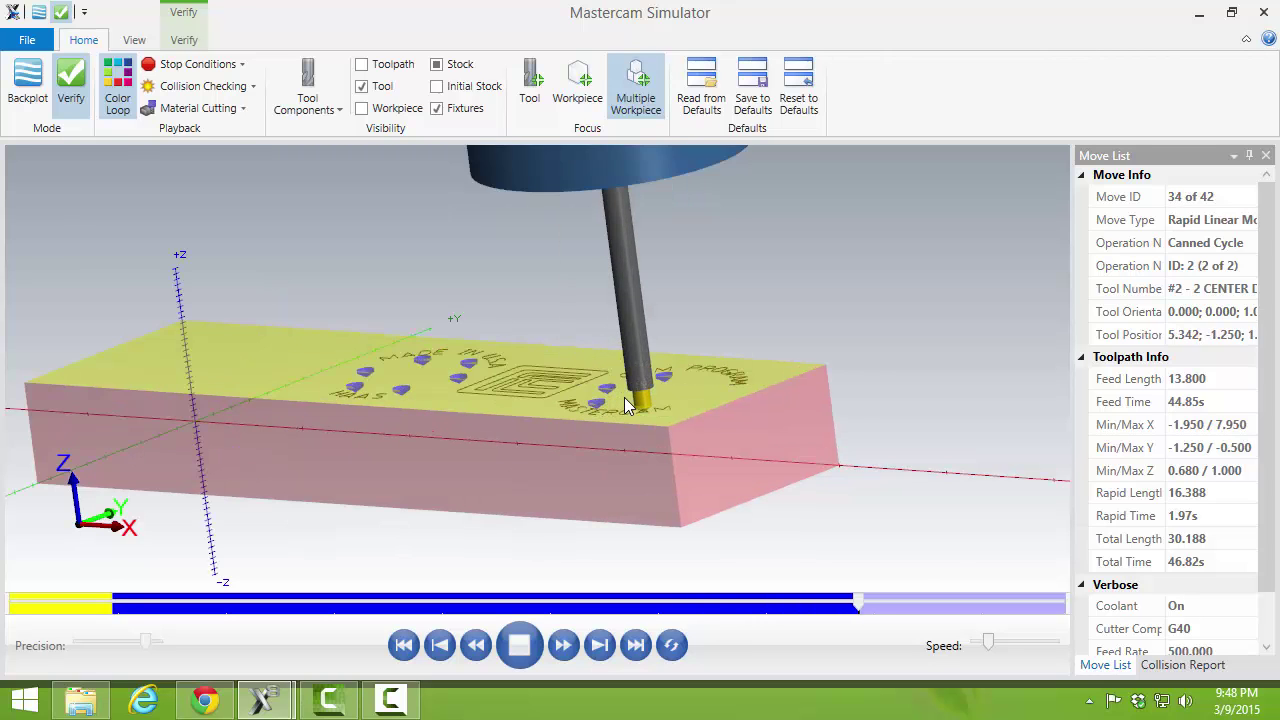
{"action": "scroll", "coordinate": [625, 396], "scroll_direction": "up", "scroll_amount": 5}
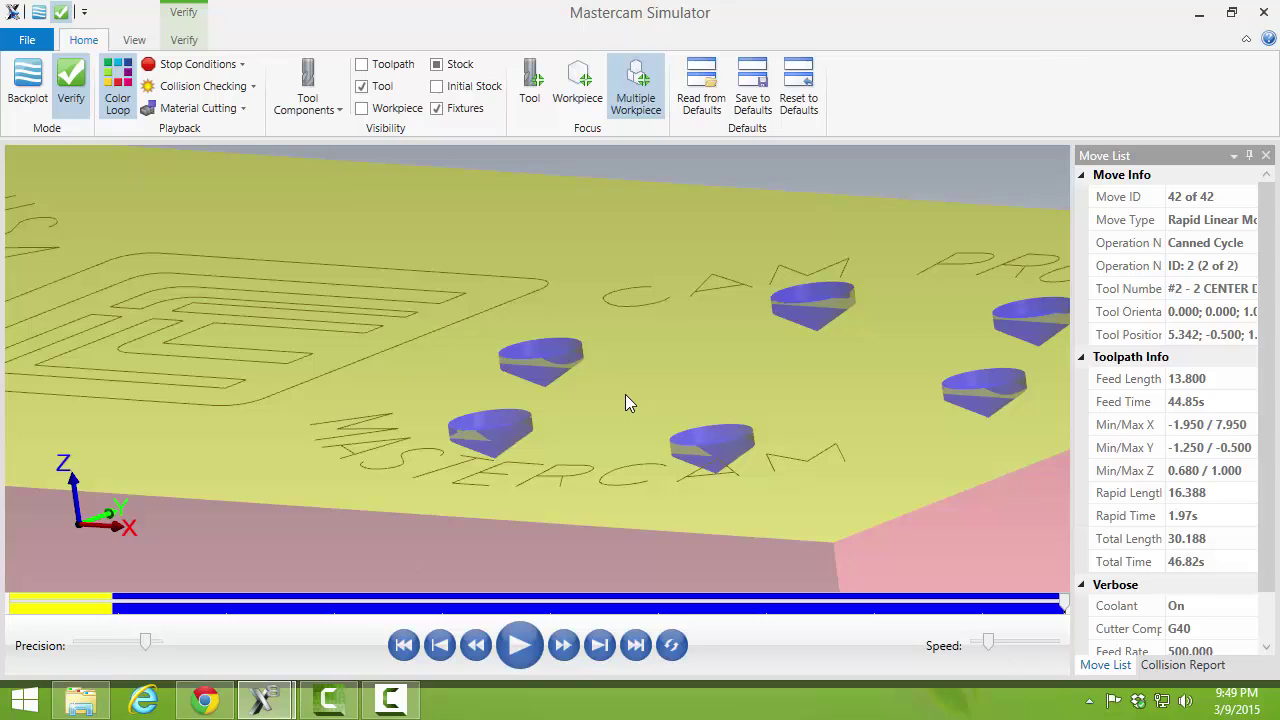
{"action": "scroll", "coordinate": [625, 394], "scroll_direction": "down", "scroll_amount": 5}
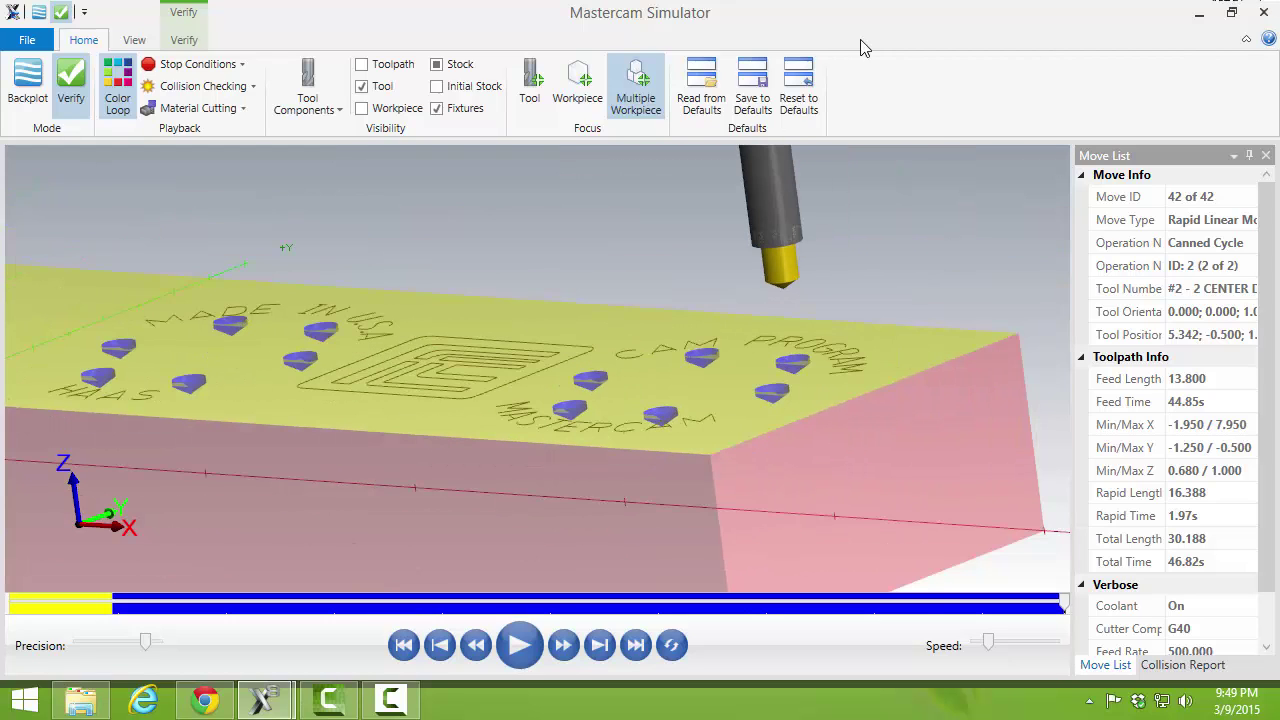
{"action": "left_click", "coordinate": [1267, 10]}
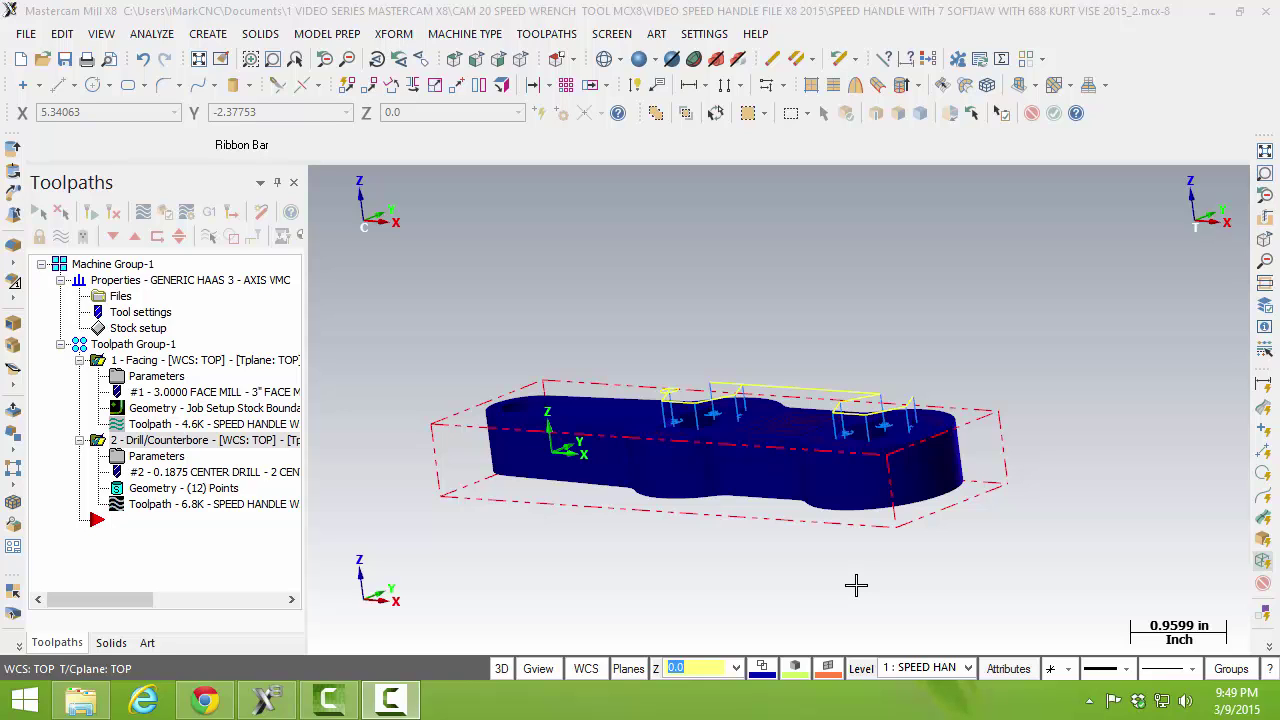
Step: Back in Mill X8, switch to isometric view and hide the toolpath display
{"action": "key", "text": "alt+Tab"}
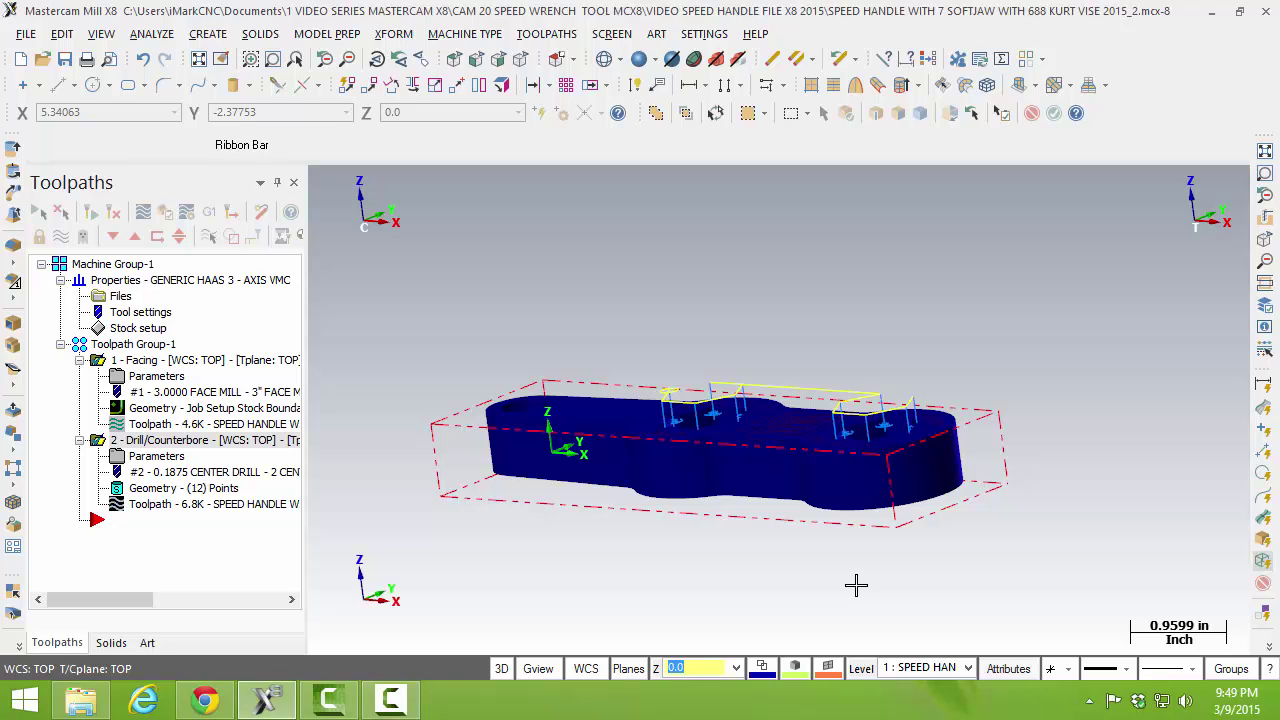
{"action": "key", "text": "alt+7"}
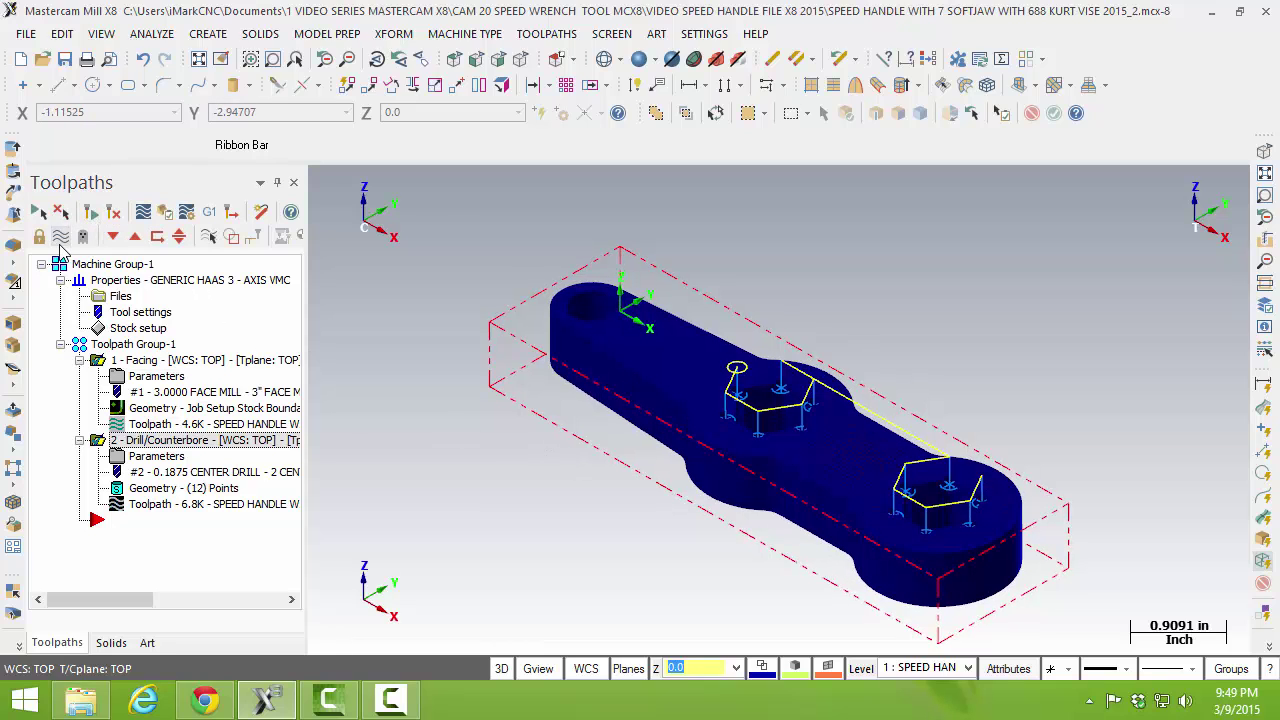
{"action": "left_click", "coordinate": [60, 237]}
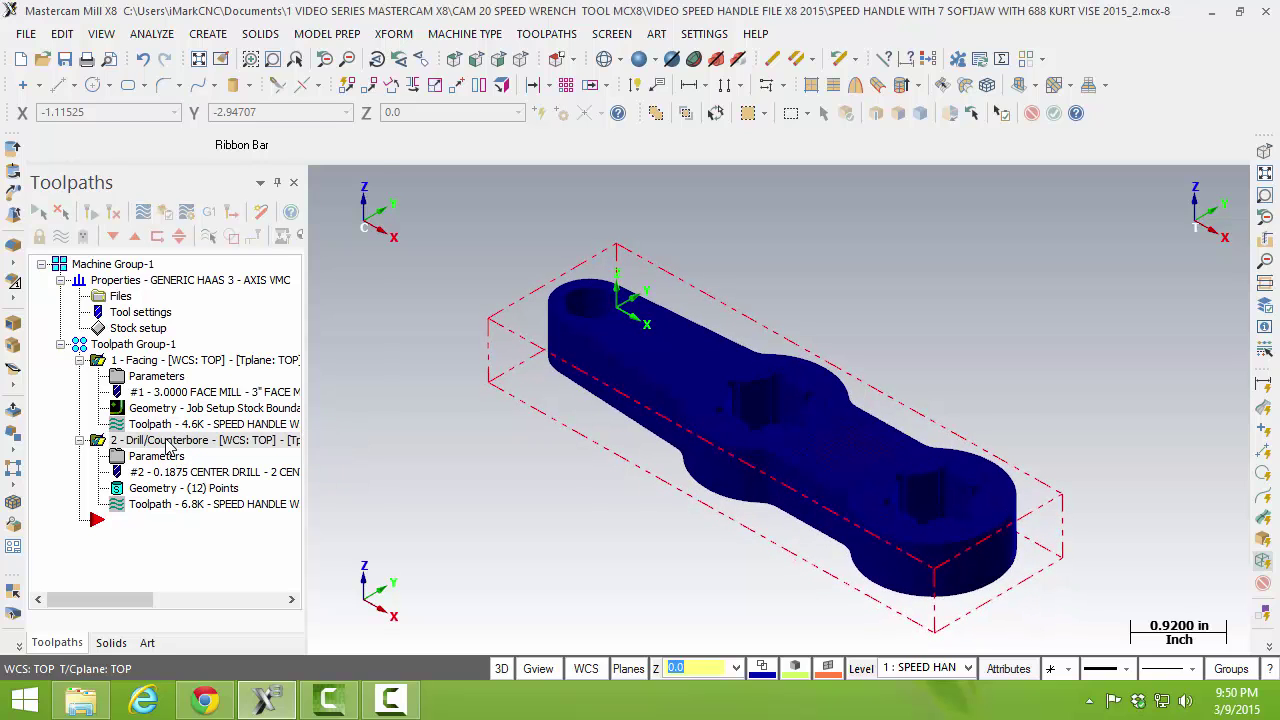
Step: Drag the Drill/Counterbore operation down the Toolpaths tree, then cancel the drop
{"action": "right_click", "coordinate": [168, 447]}
{"action": "left_click", "coordinate": [138, 362]}
{"action": "left_click", "coordinate": [146, 447]}
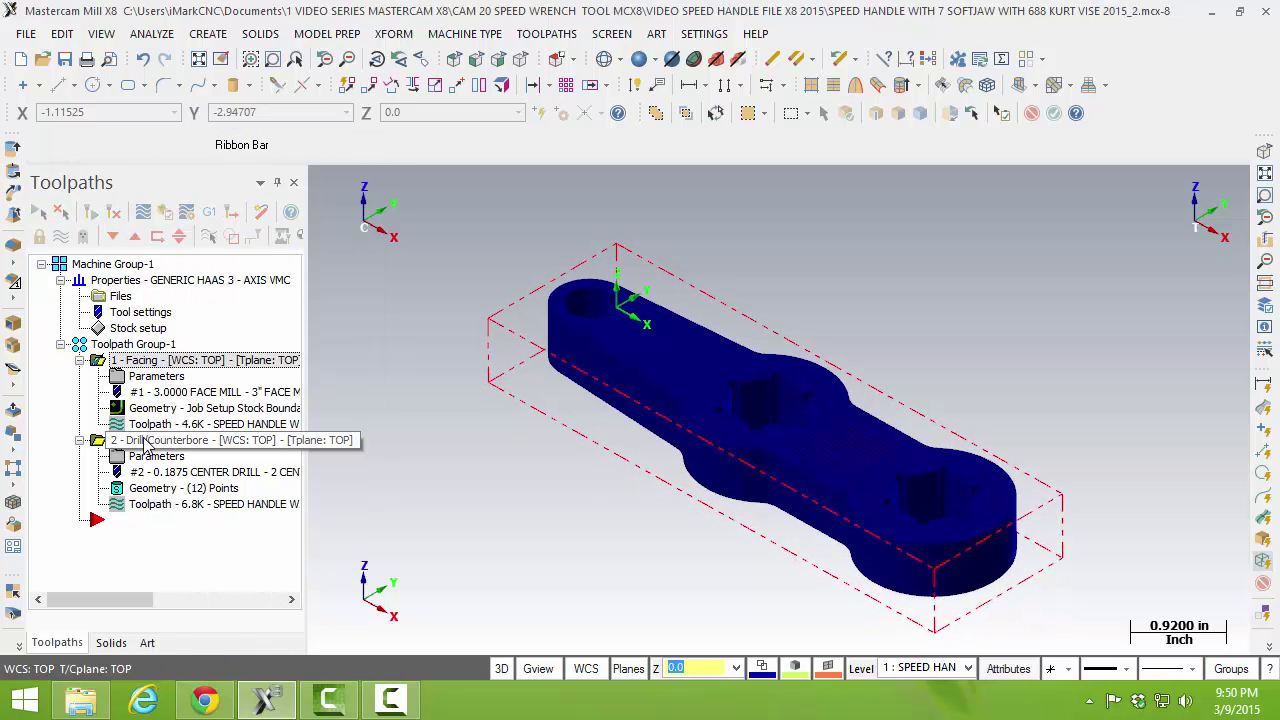
{"action": "right_click_drag", "start_coordinate": [146, 445], "coordinate": [160, 548]}
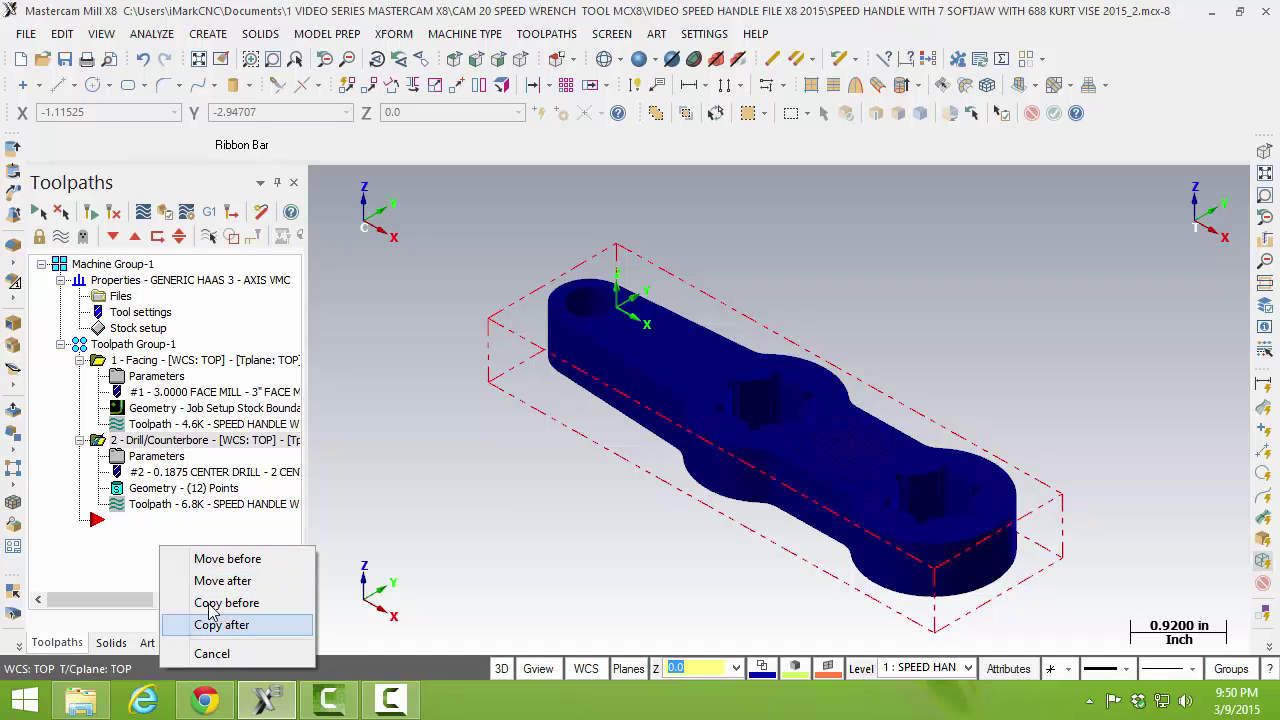
{"action": "left_click", "coordinate": [231, 625]}
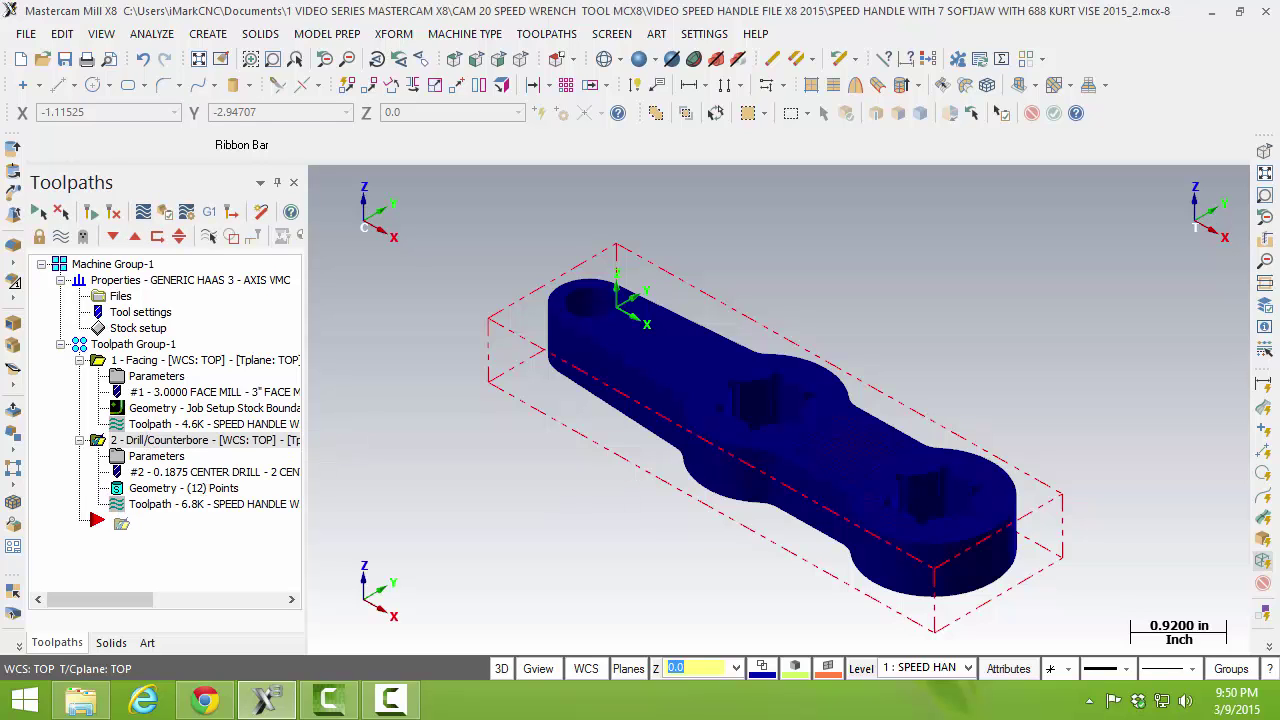
Step: Copy the Drill/Counterbore operation after the original and move the insert arrow below operation 3
{"action": "right_click_drag", "start_coordinate": [121, 524], "coordinate": [170, 527]}
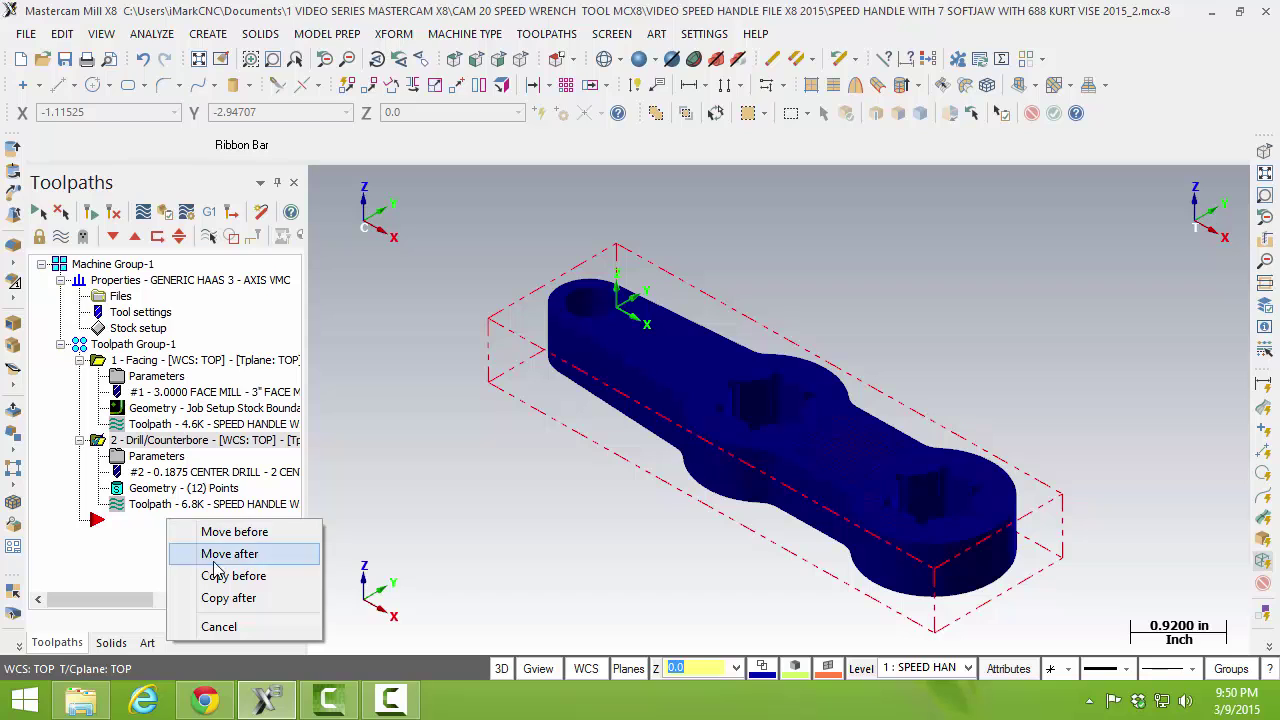
{"action": "left_click", "coordinate": [228, 597]}
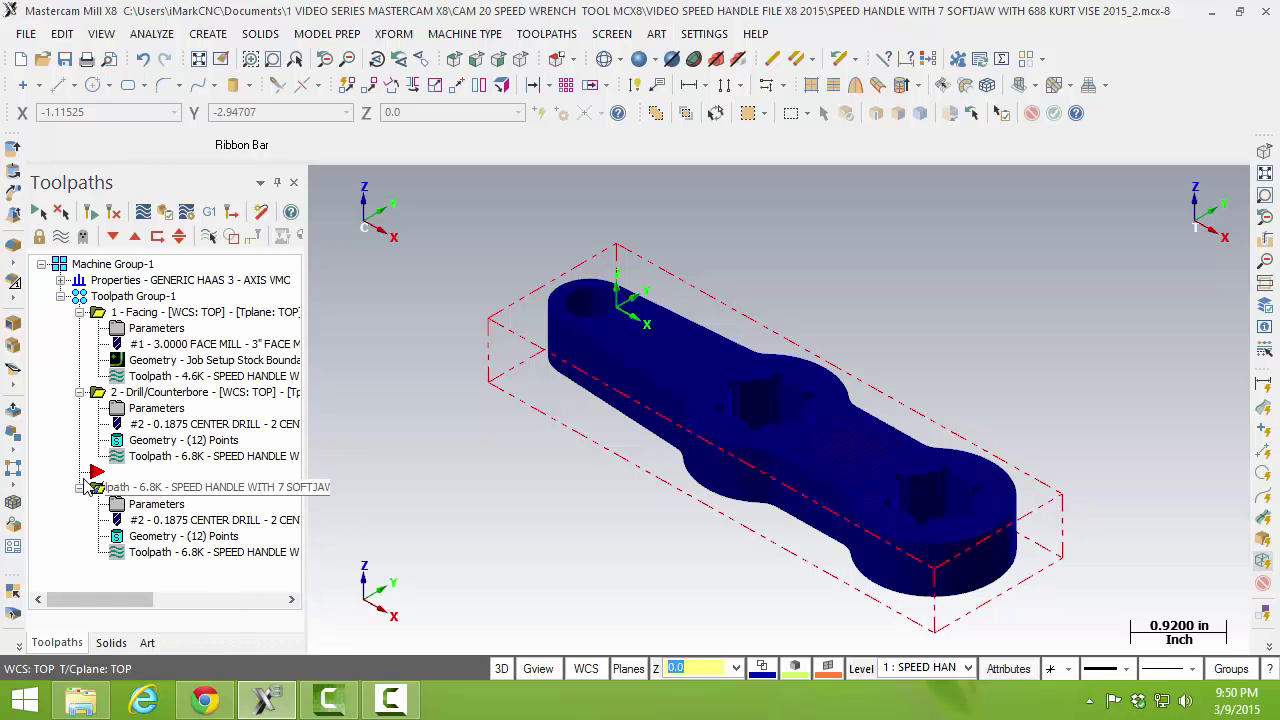
{"action": "left_click_drag", "start_coordinate": [95, 480], "coordinate": [95, 562]}
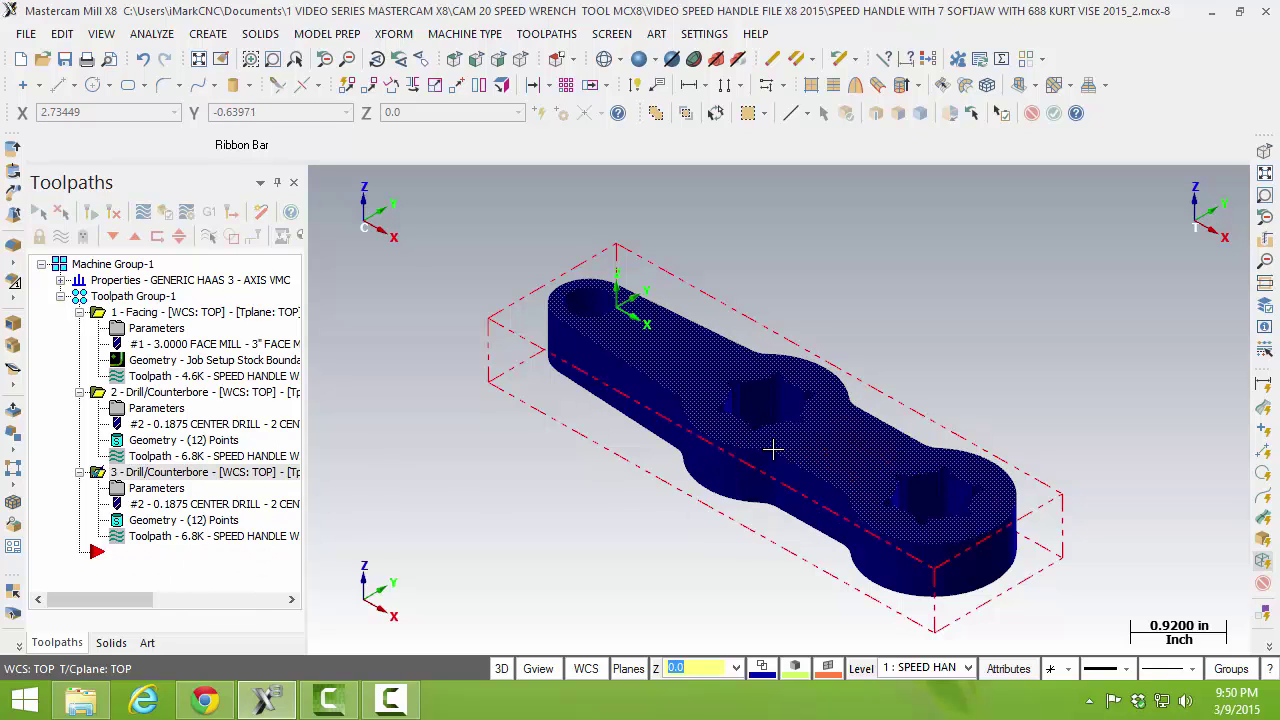
Step: Reverse operation 3's 12 drill points so Point 12 comes first, and accept
{"action": "left_click", "coordinate": [150, 520]}
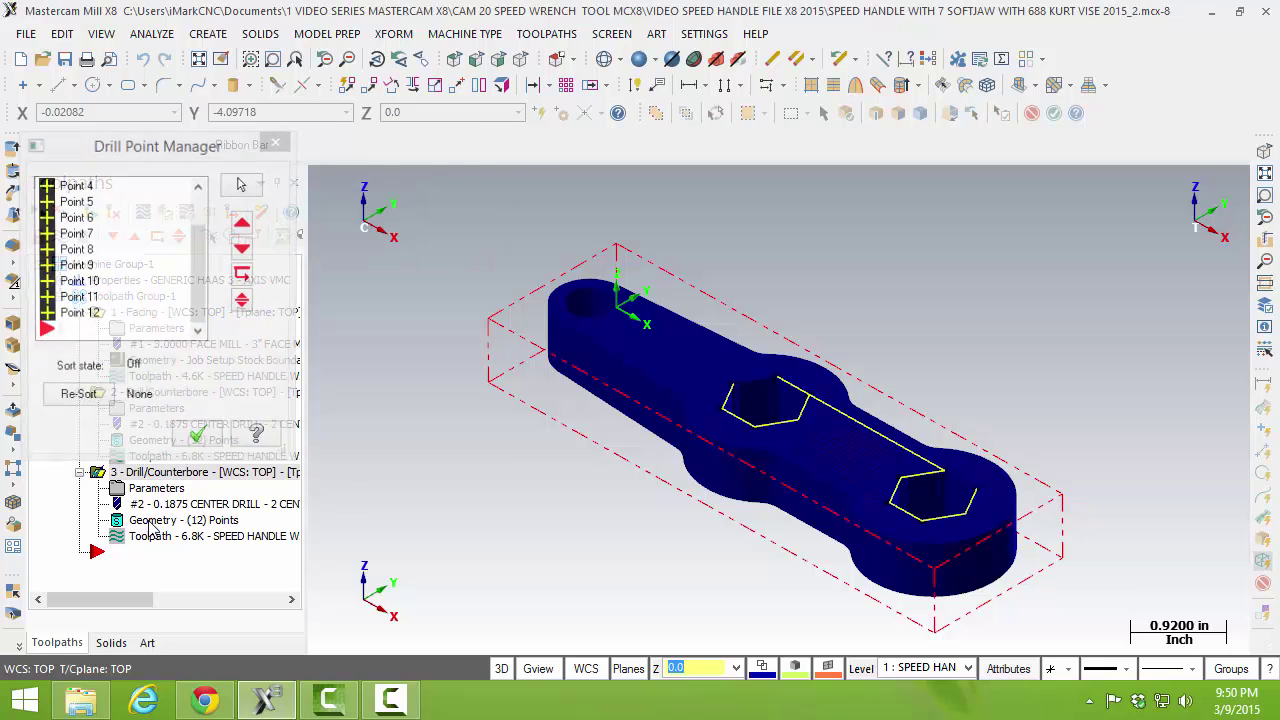
{"action": "right_click", "coordinate": [110, 338]}
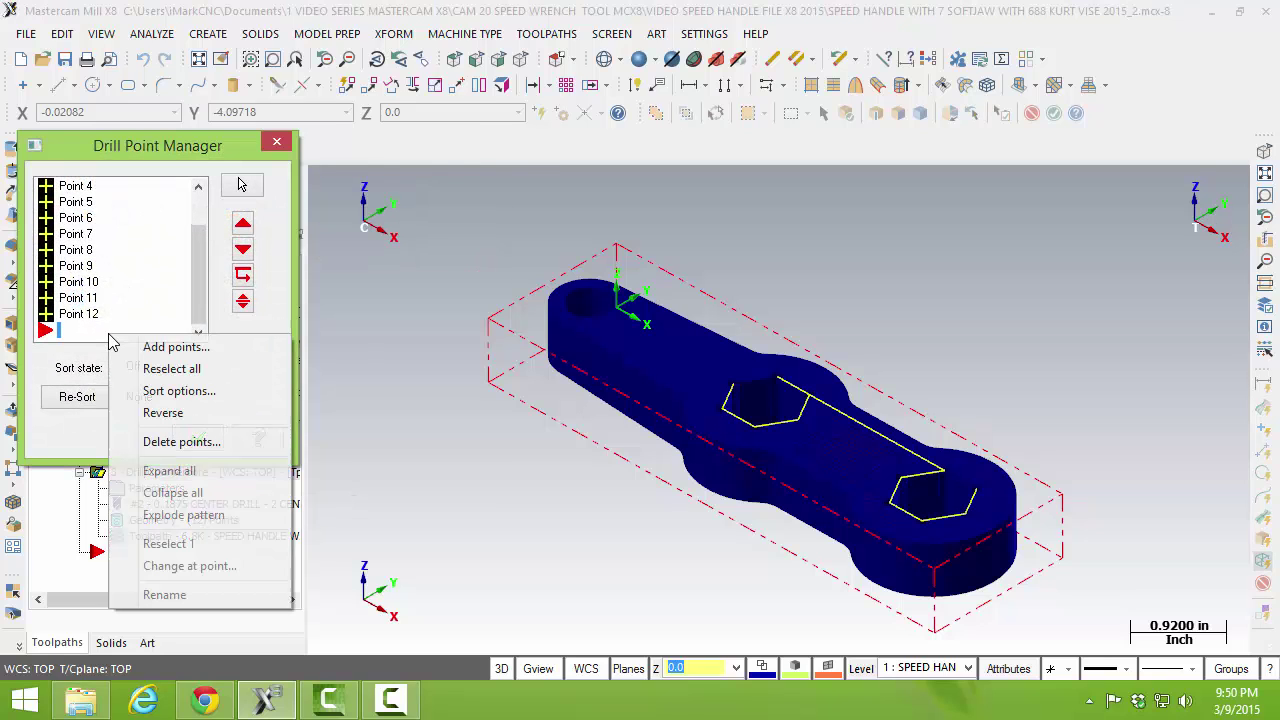
{"action": "left_click", "coordinate": [163, 413]}
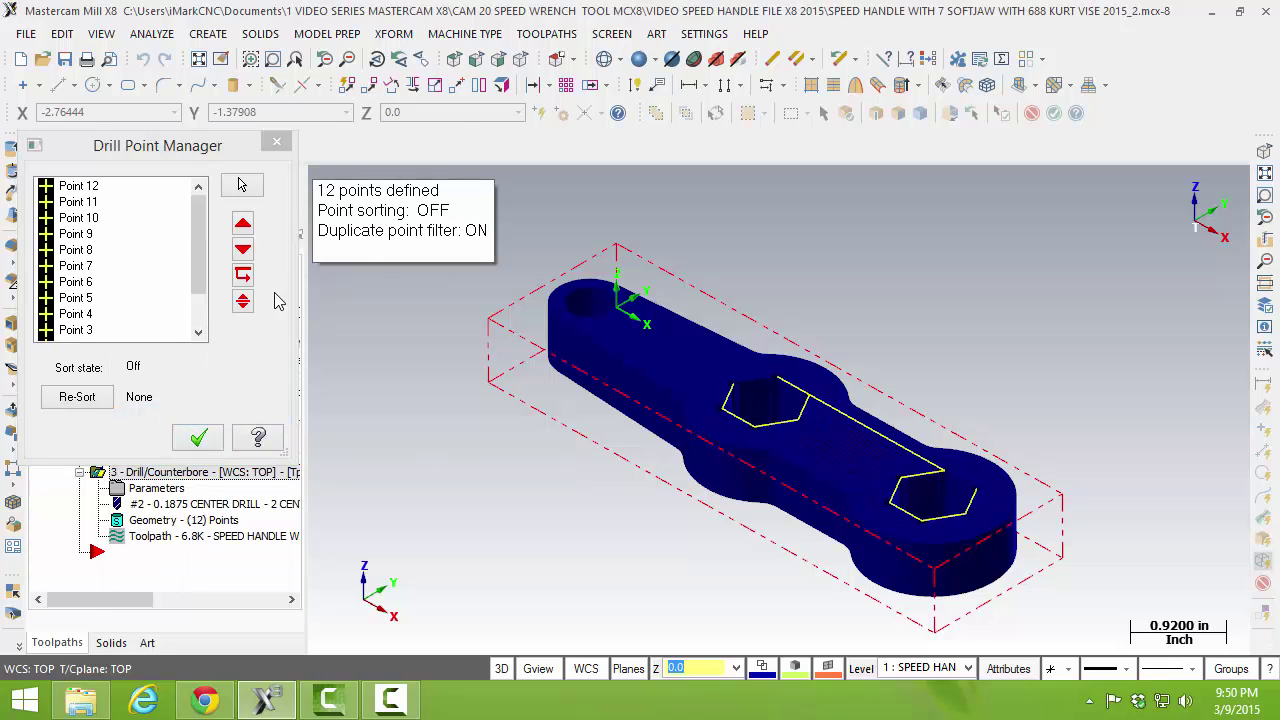
{"action": "right_click", "coordinate": [136, 340]}
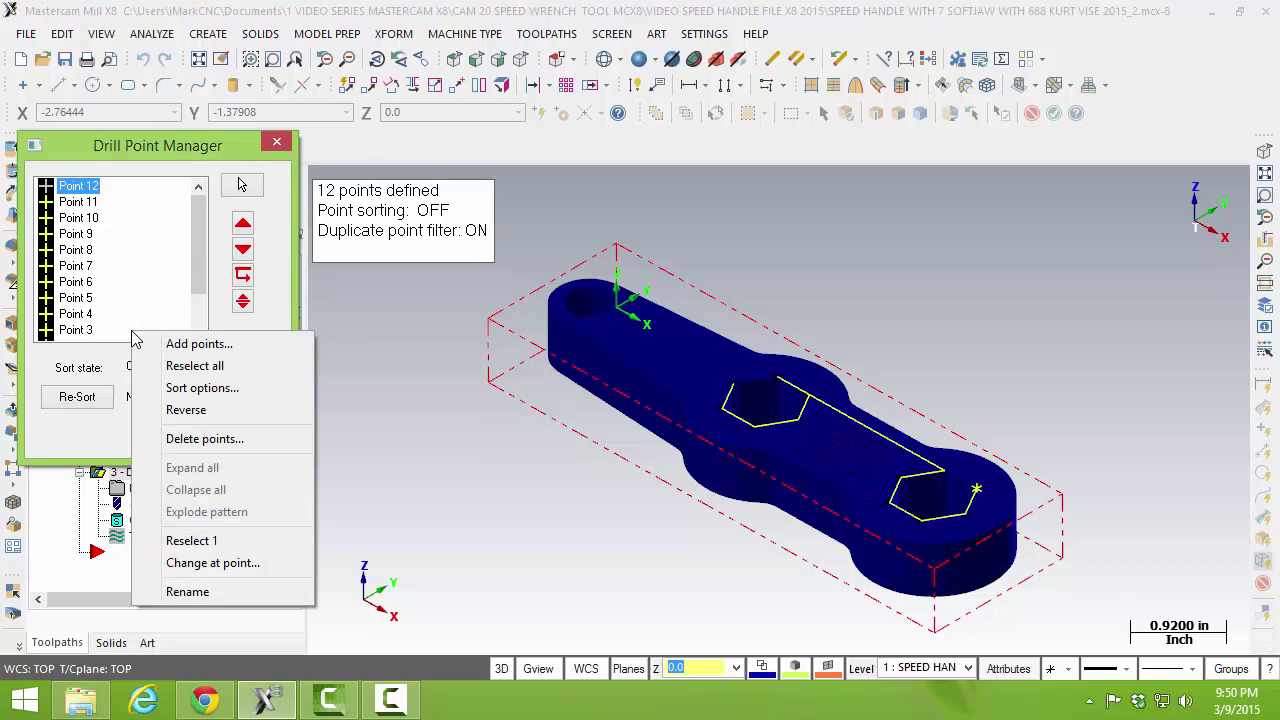
{"action": "left_click", "coordinate": [218, 410]}
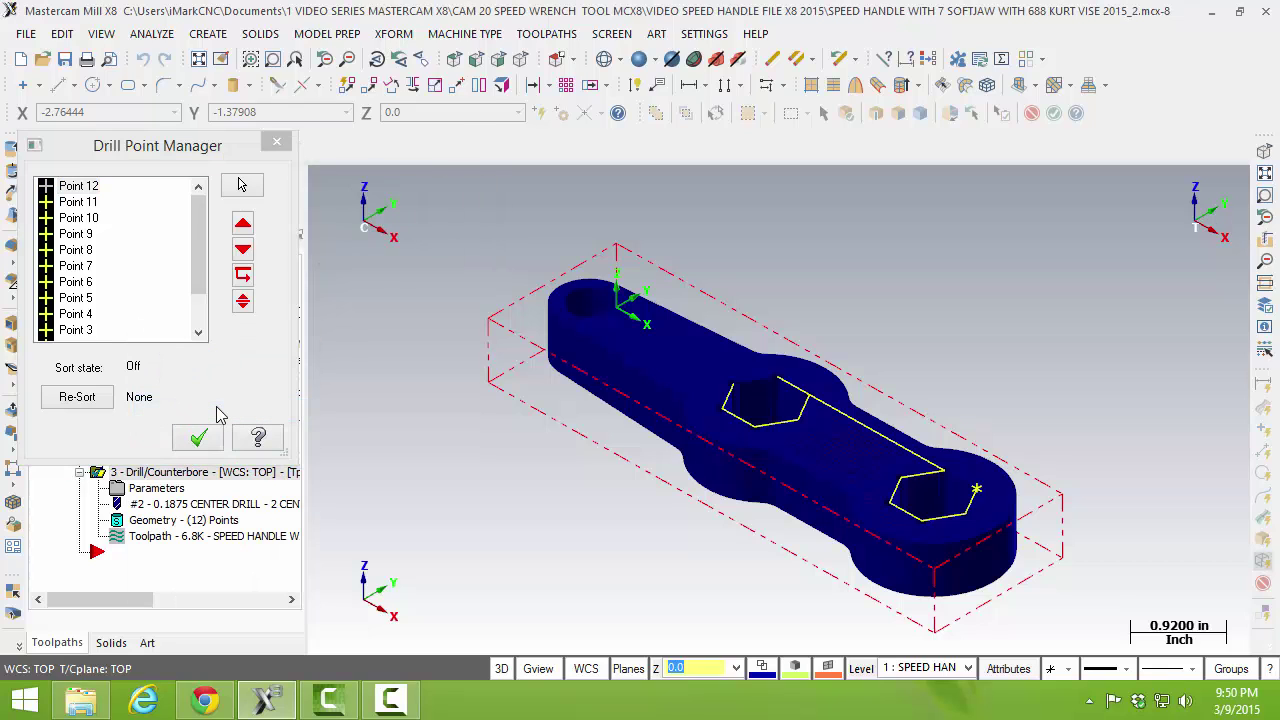
{"action": "left_click_drag", "start_coordinate": [200, 268], "coordinate": [200, 303]}
{"action": "right_click", "coordinate": [148, 325]}
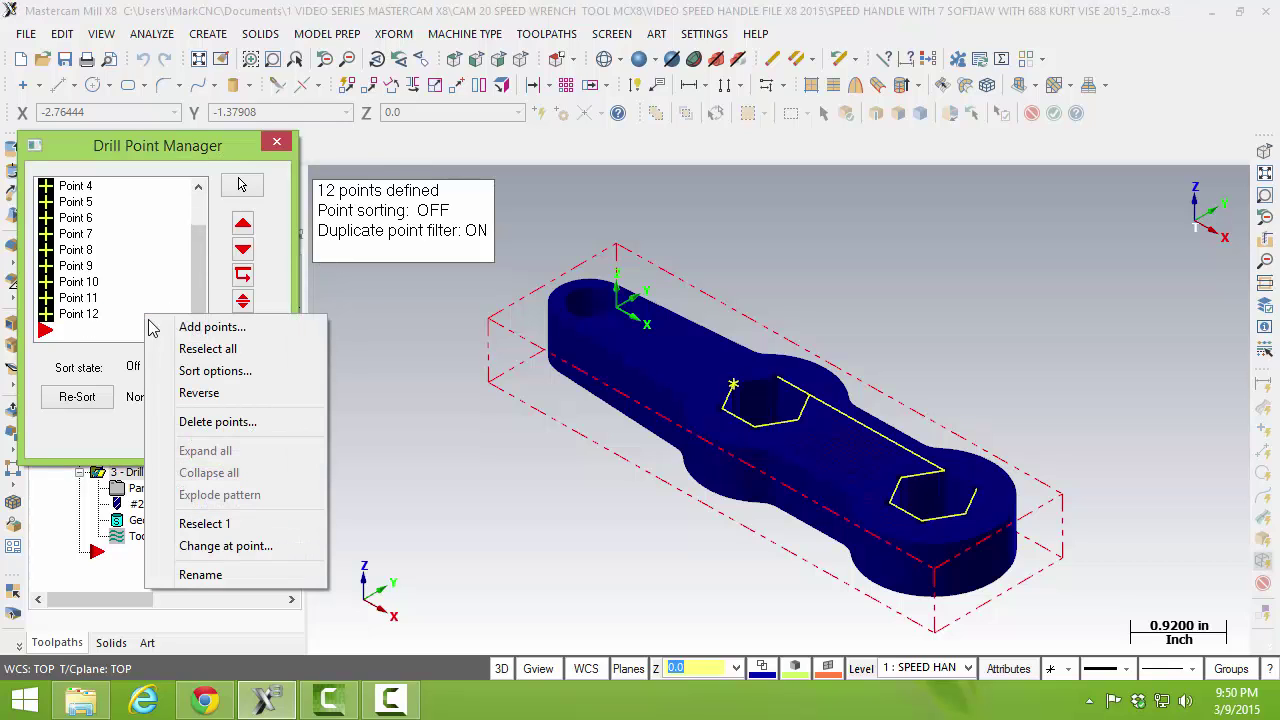
{"action": "left_click", "coordinate": [201, 397]}
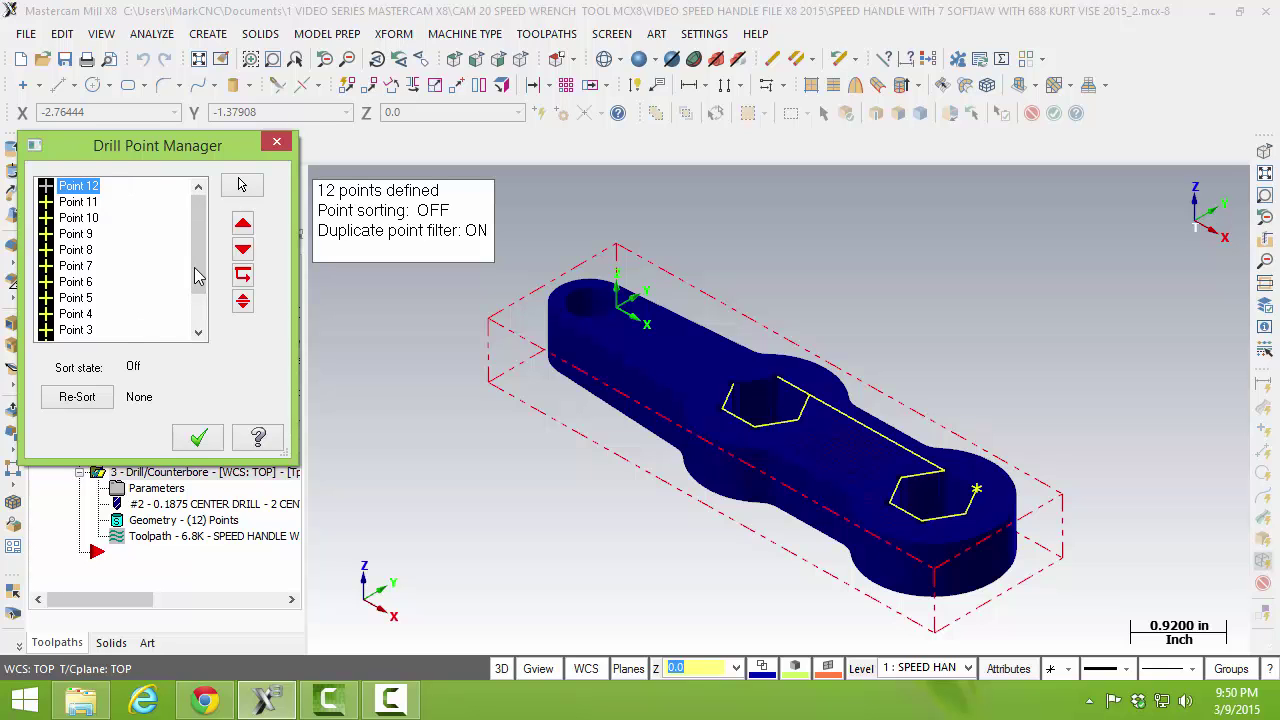
{"action": "scroll", "coordinate": [197, 277], "scroll_direction": "down", "scroll_amount": 2}
{"action": "left_click", "coordinate": [198, 437]}
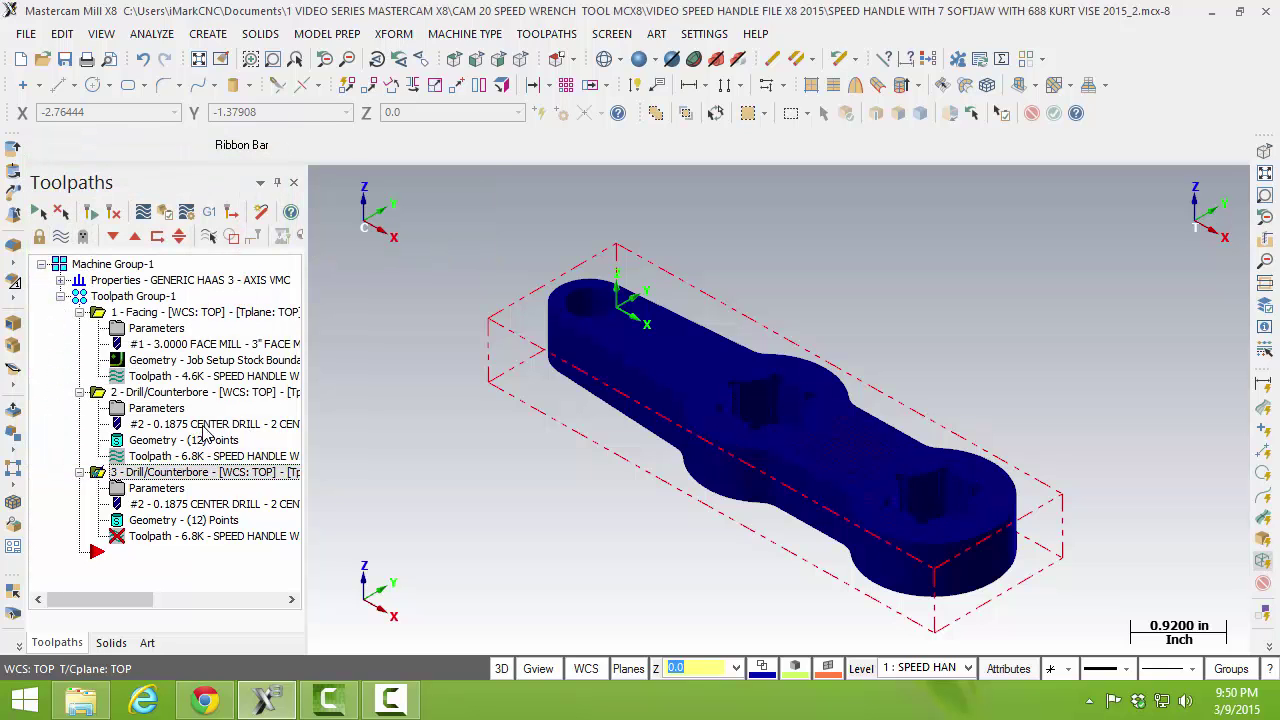
Step: Filter operation 3's tool library to drills and pick the 1/8 DRILL (0.125 dia) as tool 3
{"action": "left_click", "coordinate": [148, 487]}
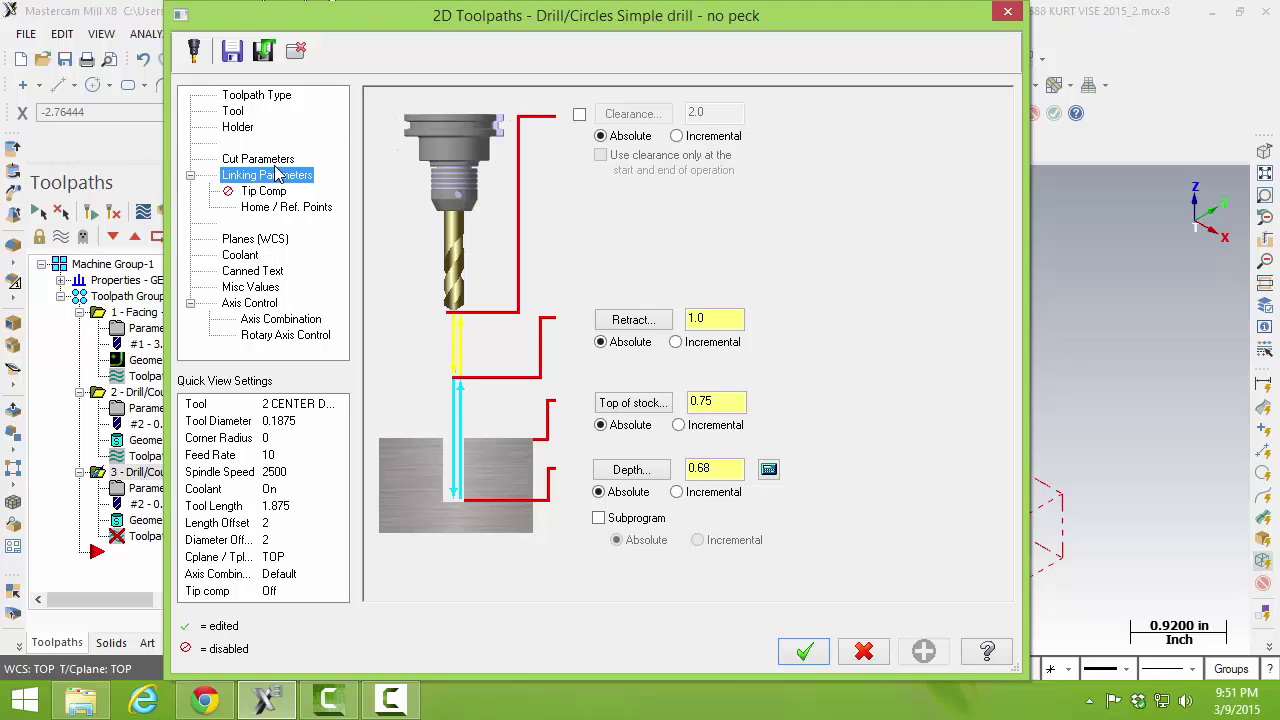
{"action": "left_click", "coordinate": [233, 112]}
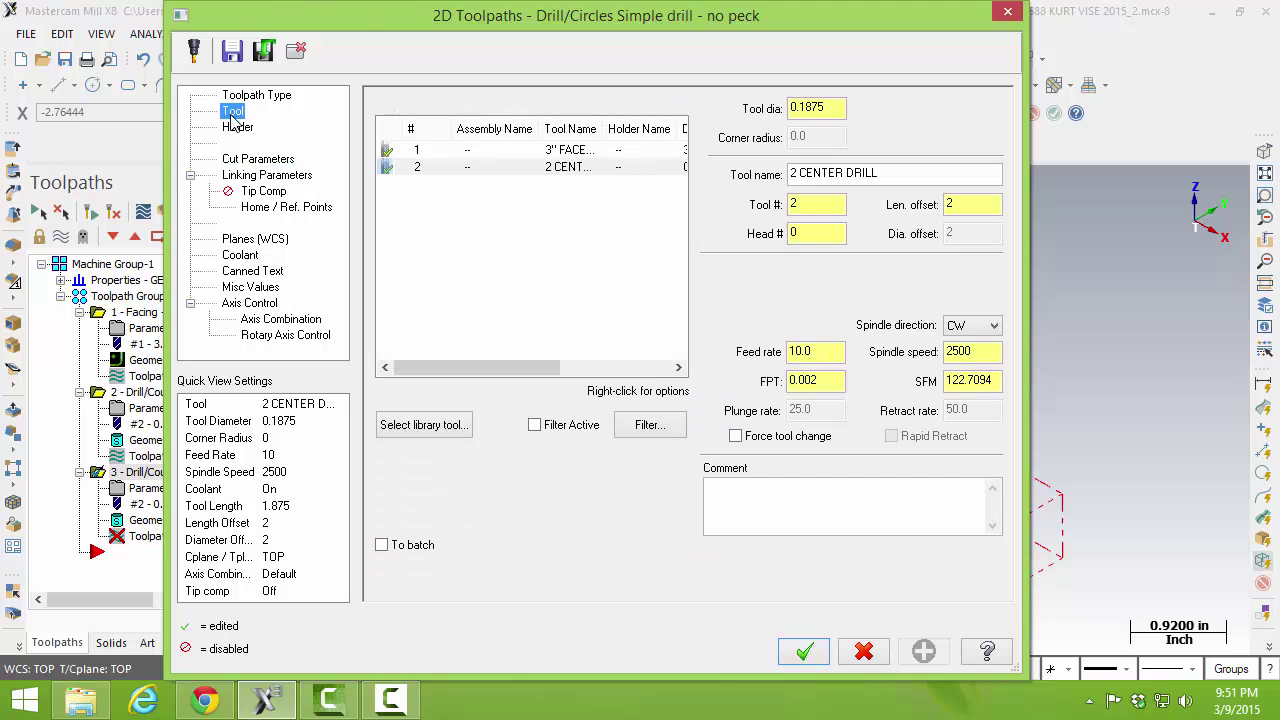
{"action": "left_click", "coordinate": [424, 425]}
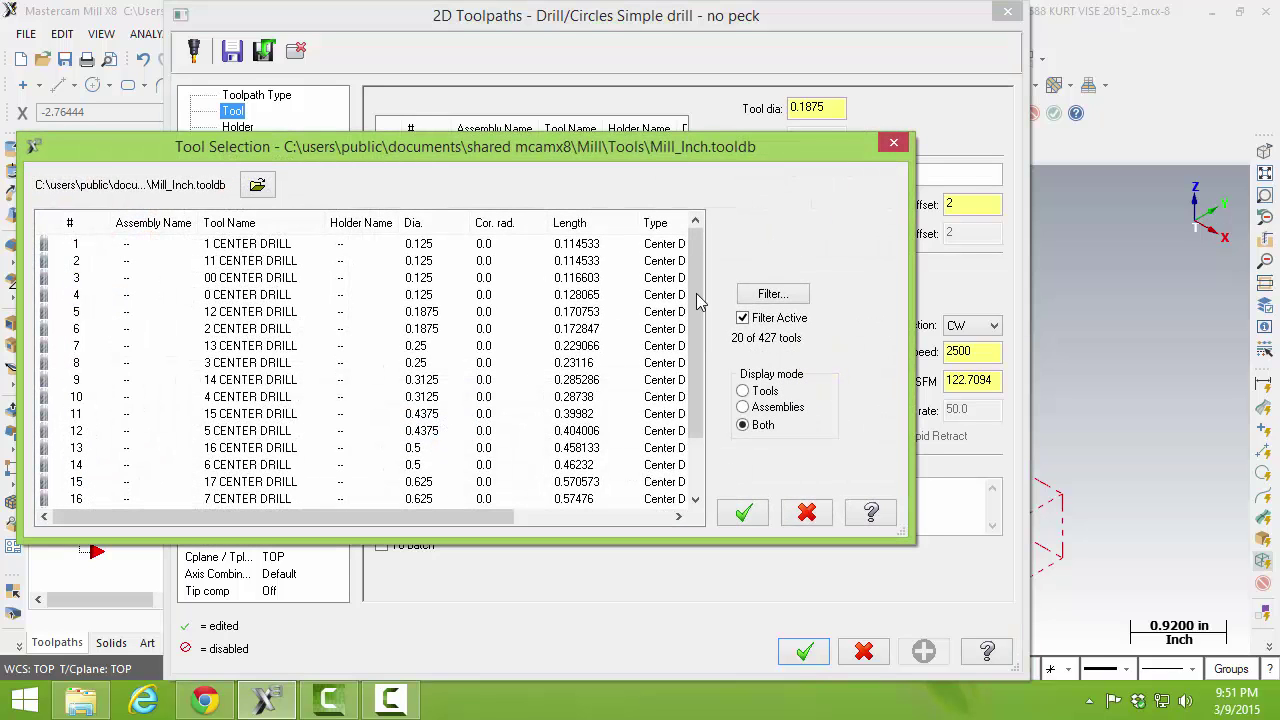
{"action": "left_click", "coordinate": [771, 294]}
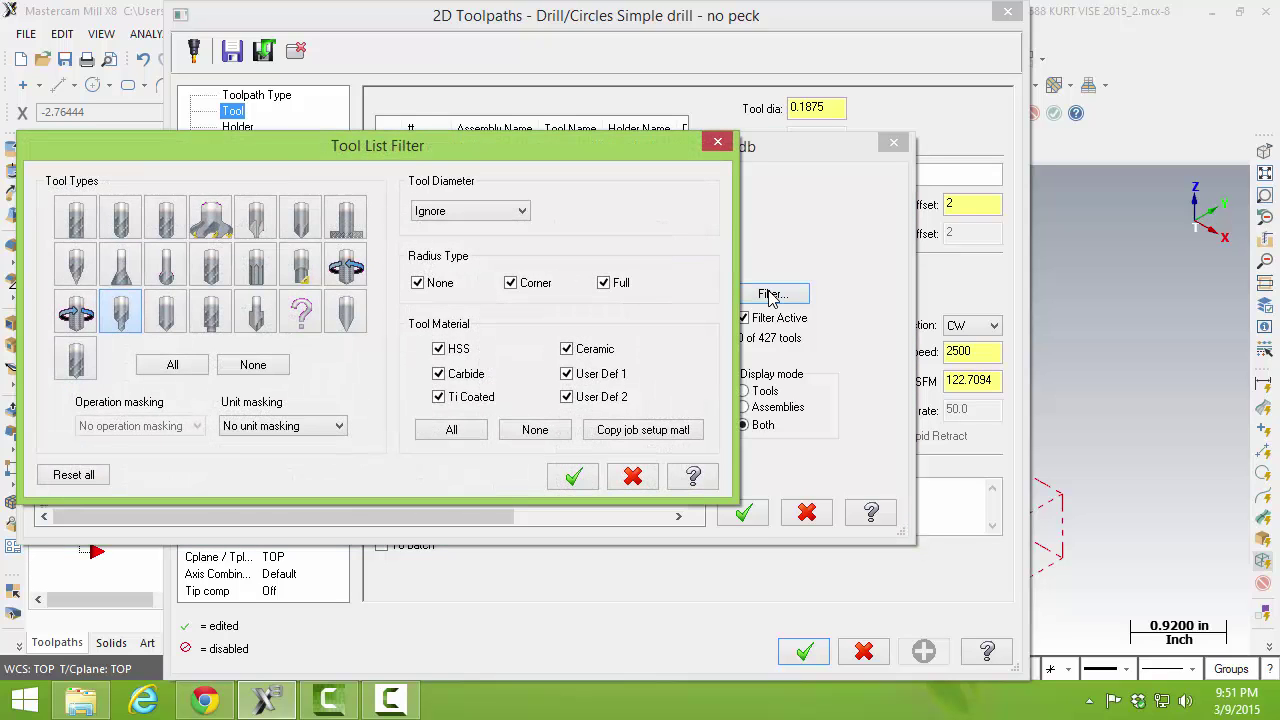
{"action": "left_click", "coordinate": [118, 318]}
{"action": "left_click", "coordinate": [213, 266]}
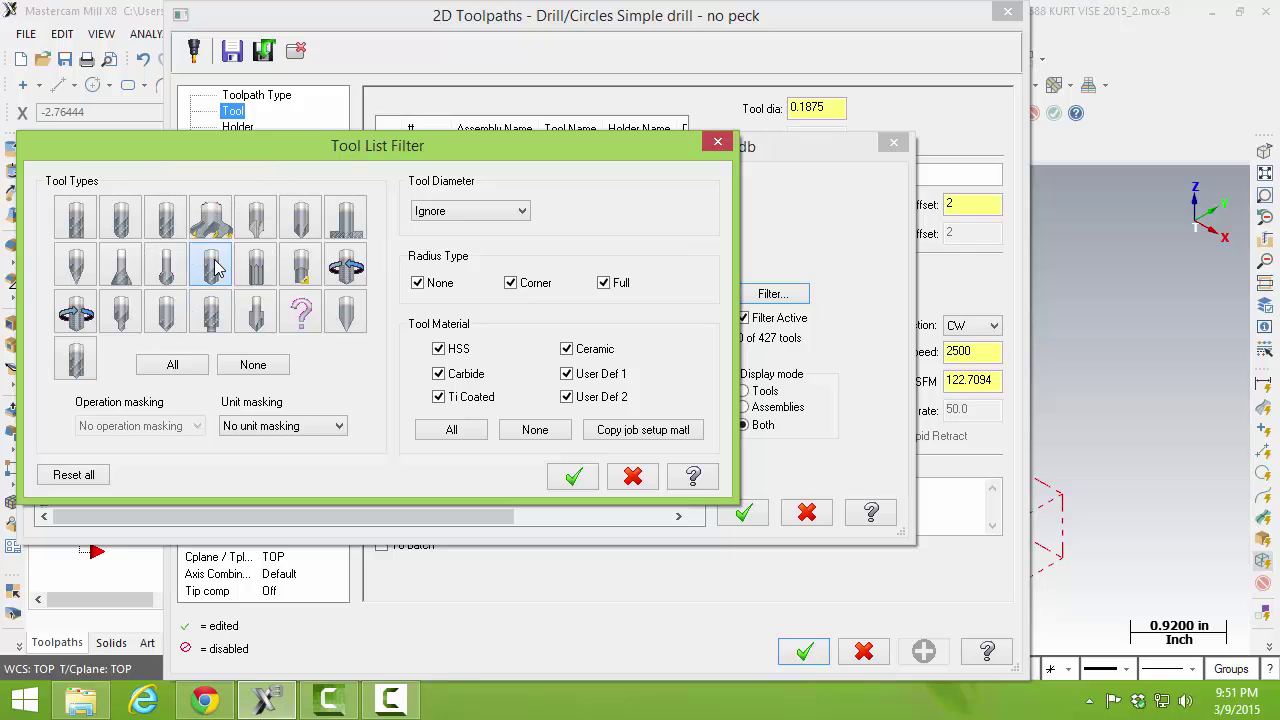
{"action": "left_click", "coordinate": [575, 477]}
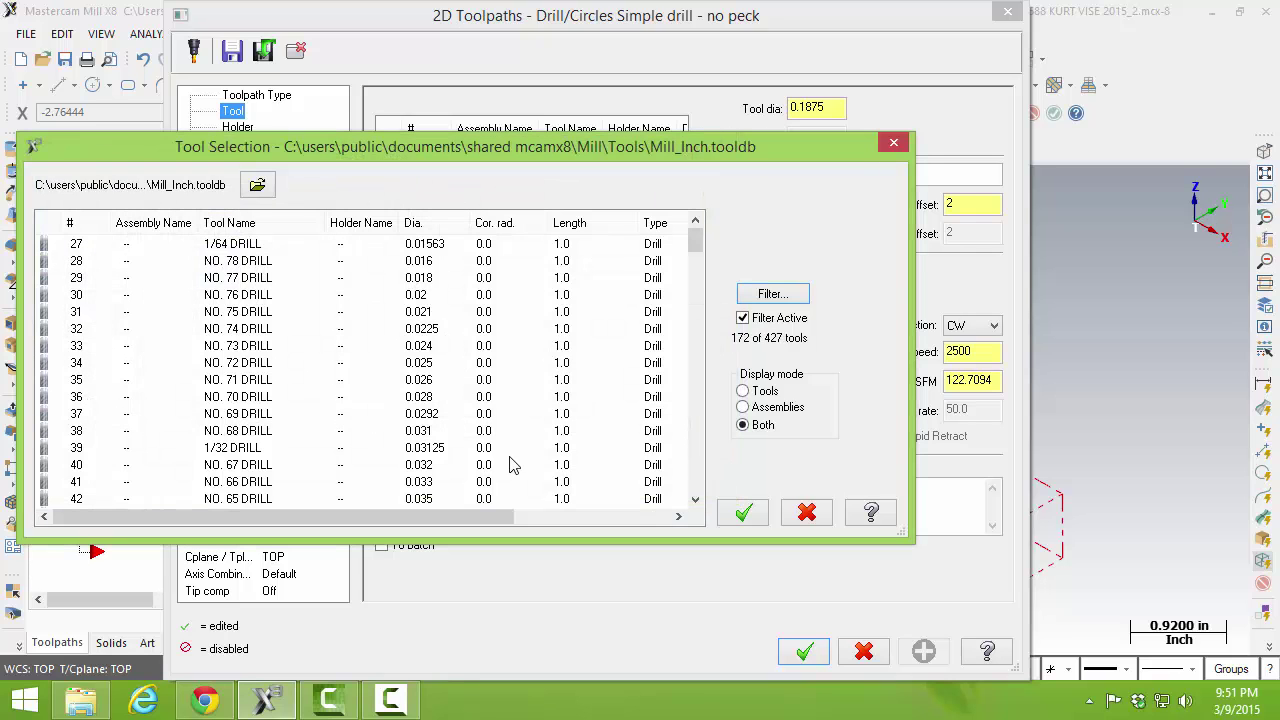
{"action": "scroll", "coordinate": [310, 305], "scroll_direction": "down", "scroll_amount": 13}
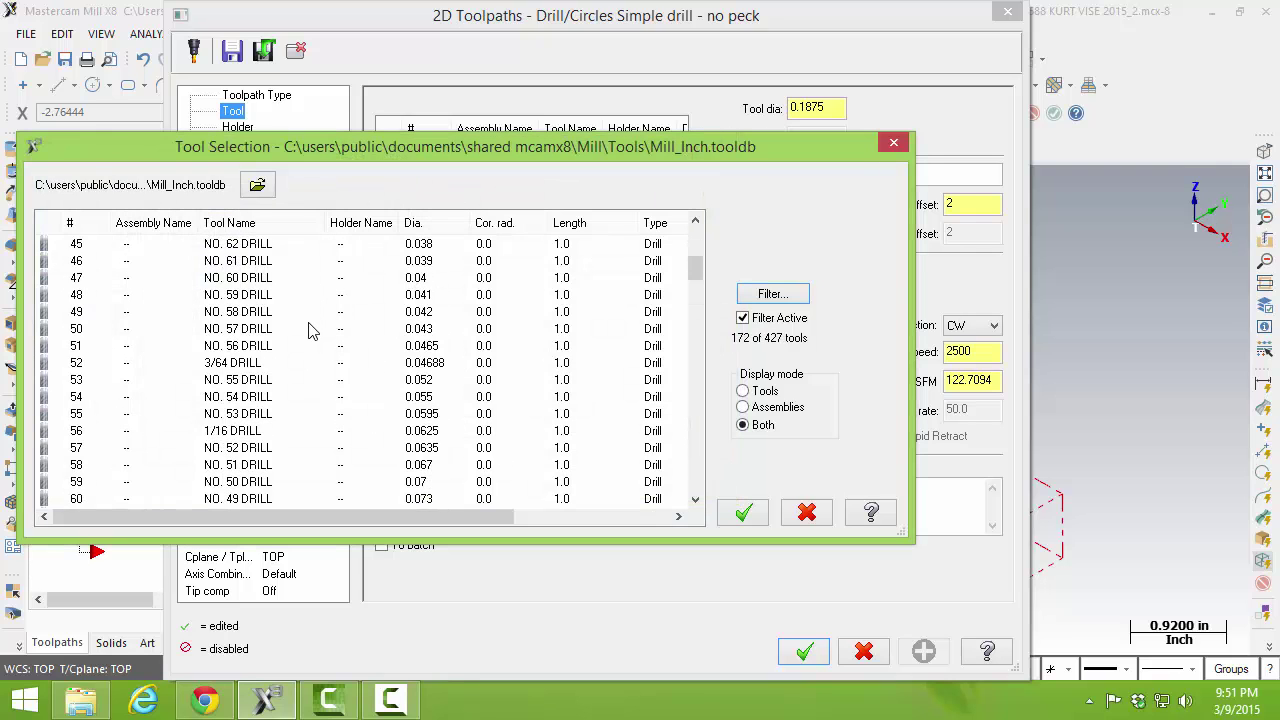
{"action": "scroll", "coordinate": [330, 360], "scroll_direction": "down", "scroll_amount": 2}
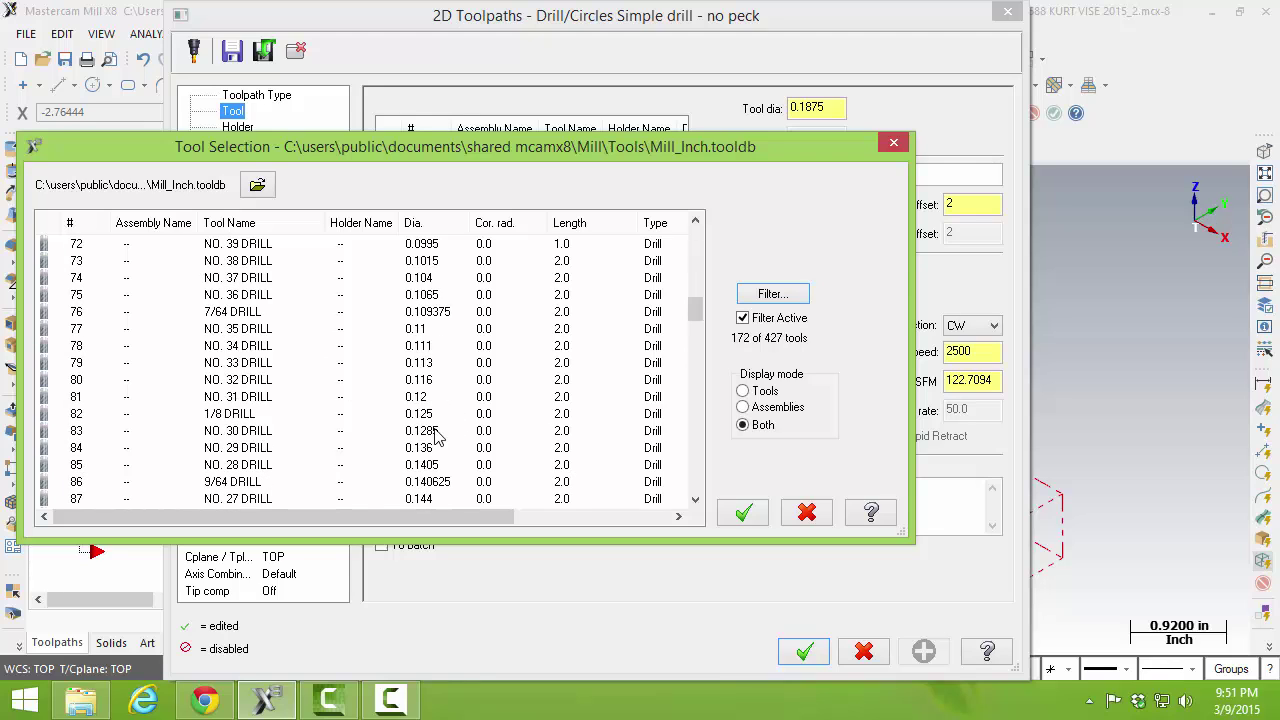
{"action": "left_click", "coordinate": [234, 416]}
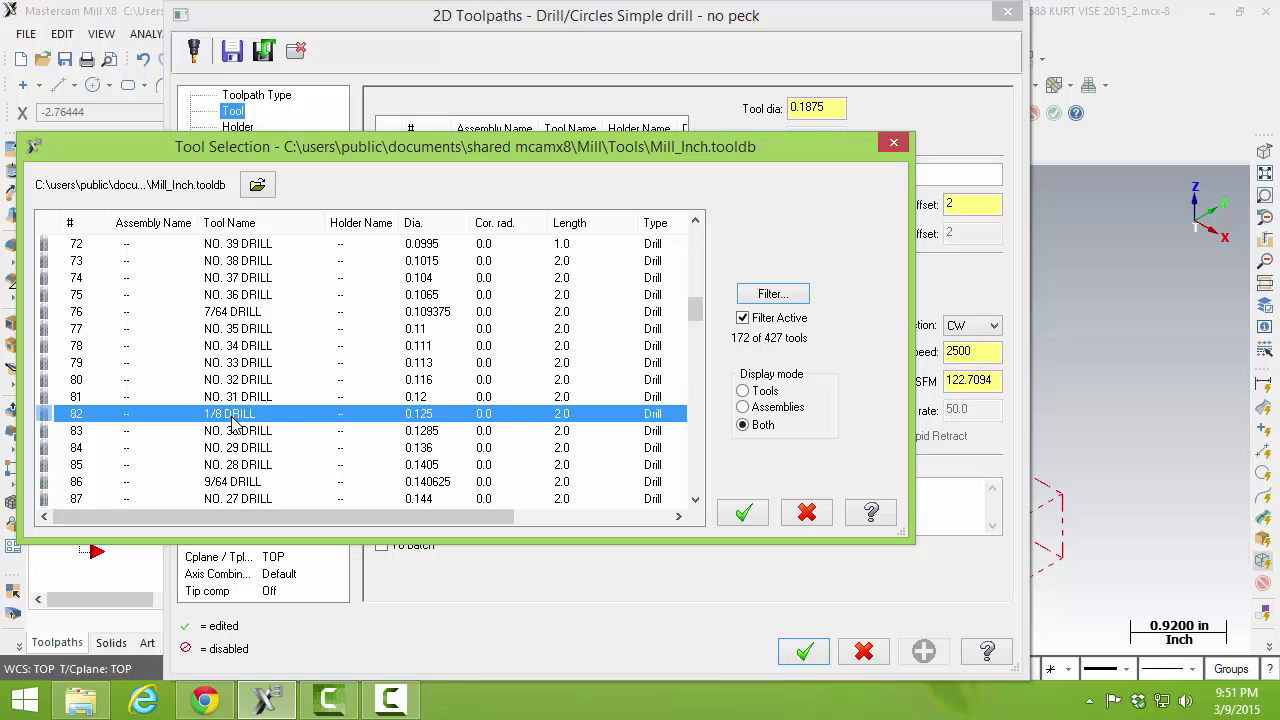
{"action": "left_click", "coordinate": [742, 514]}
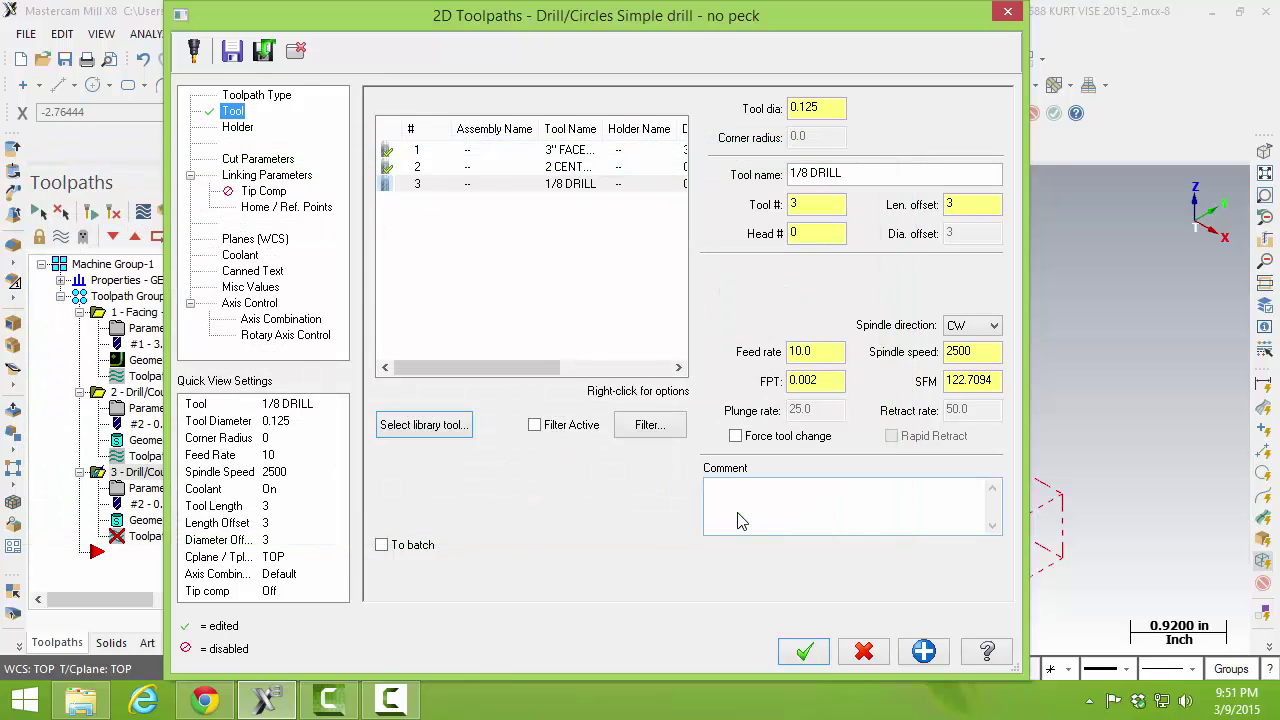
Step: Set the peck amount to 0.125 in Cut Parameters
{"action": "left_click", "coordinate": [258, 159]}
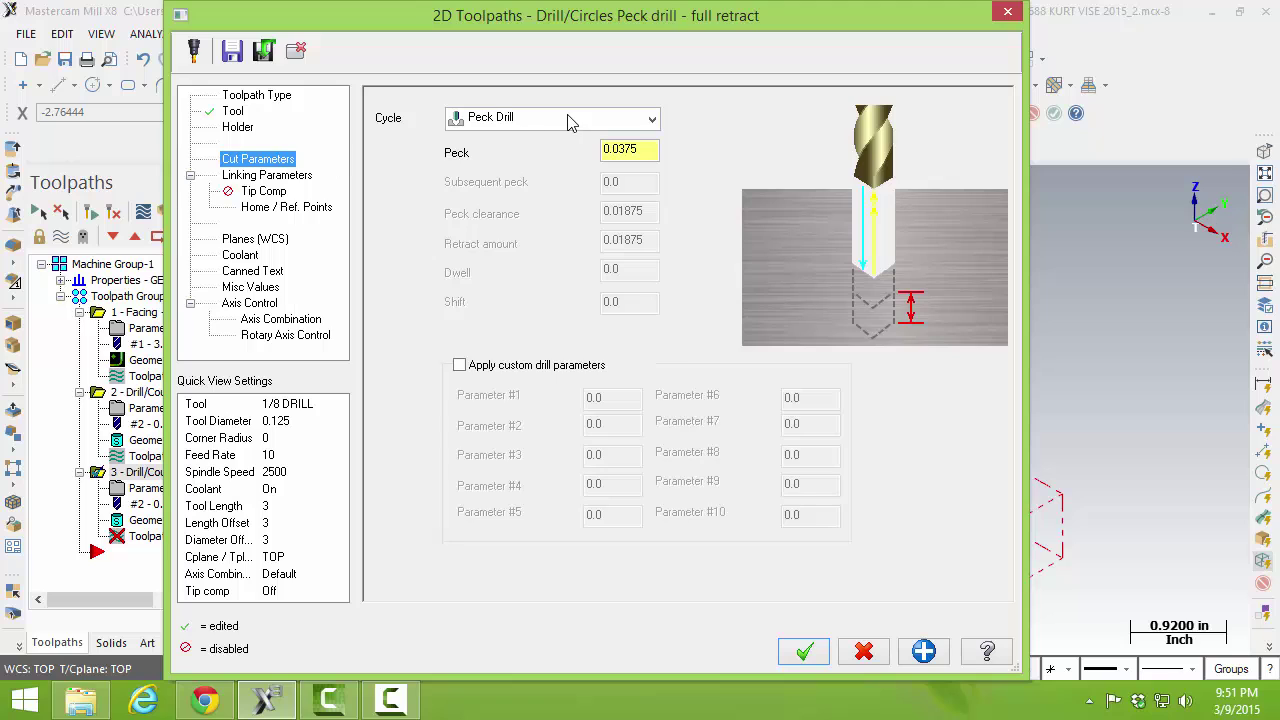
{"action": "double_click", "coordinate": [647, 151]}
{"action": "key", "text": "BackSpace"}
{"action": "type", "text": ".125"}
{"action": "key", "text": "Return"}
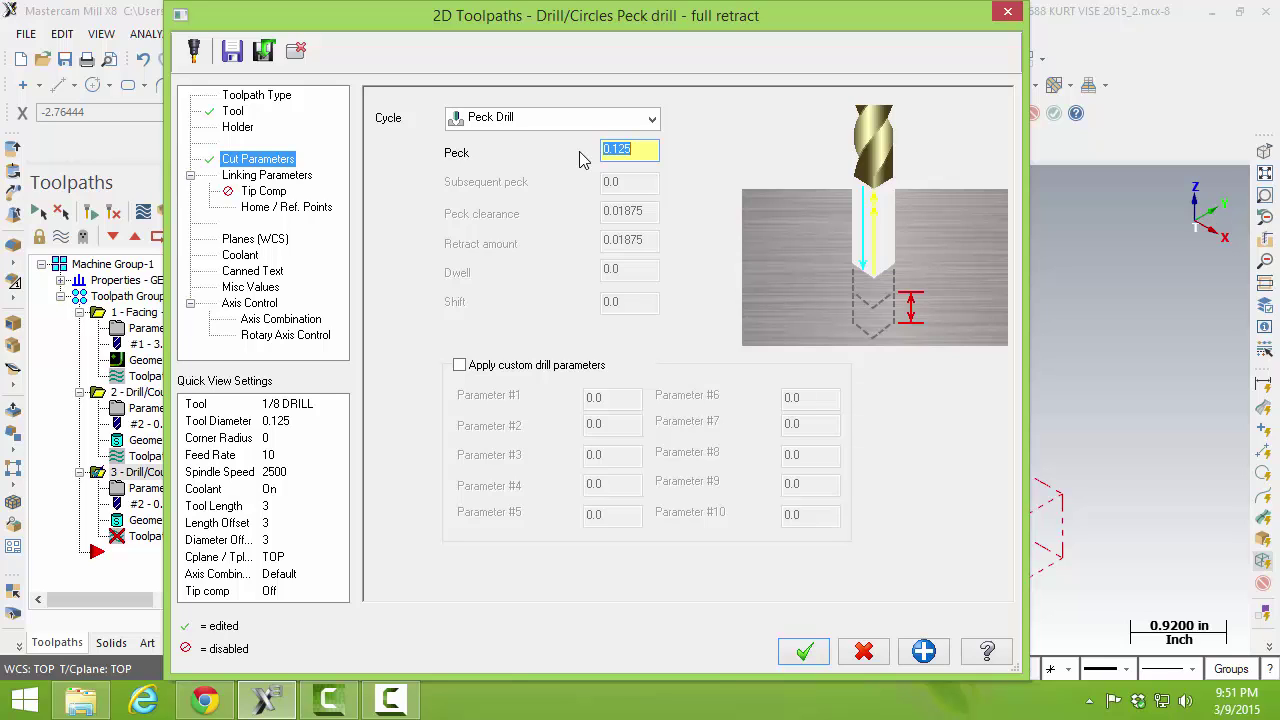
Step: Pick the drill depth from the floor of the first hex hole
{"action": "left_click", "coordinate": [295, 177]}
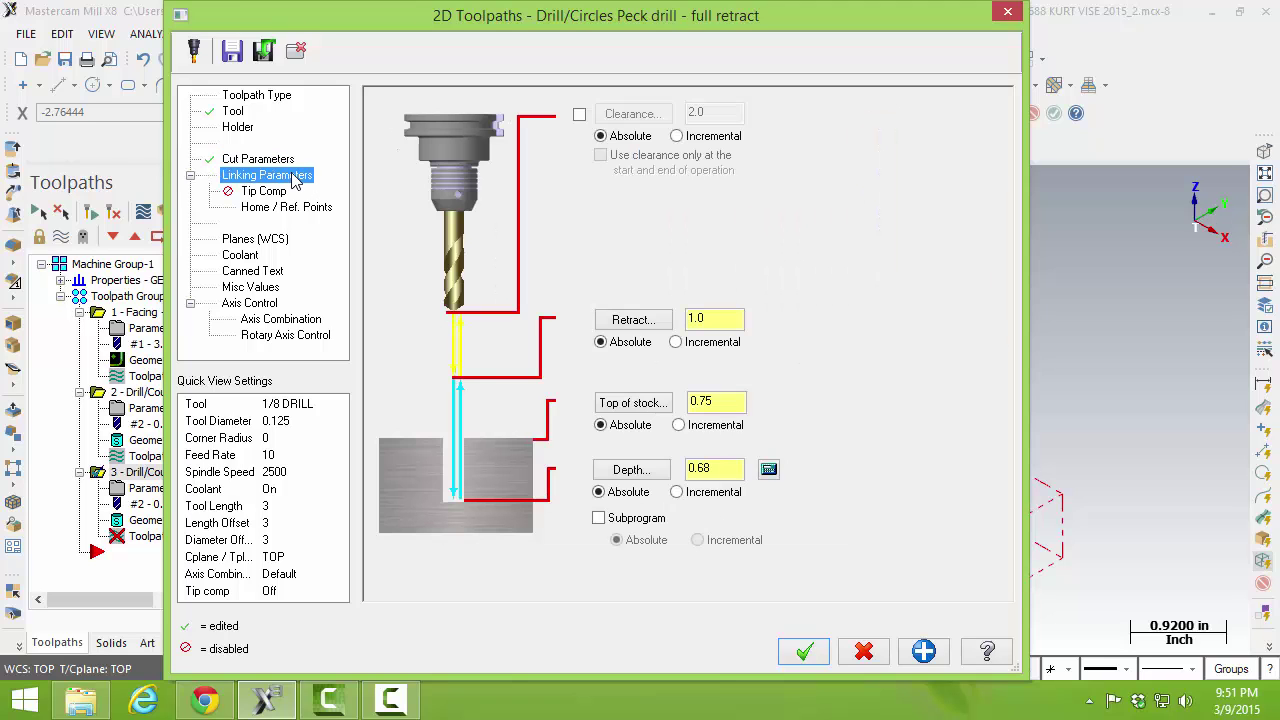
{"action": "left_click", "coordinate": [631, 470]}
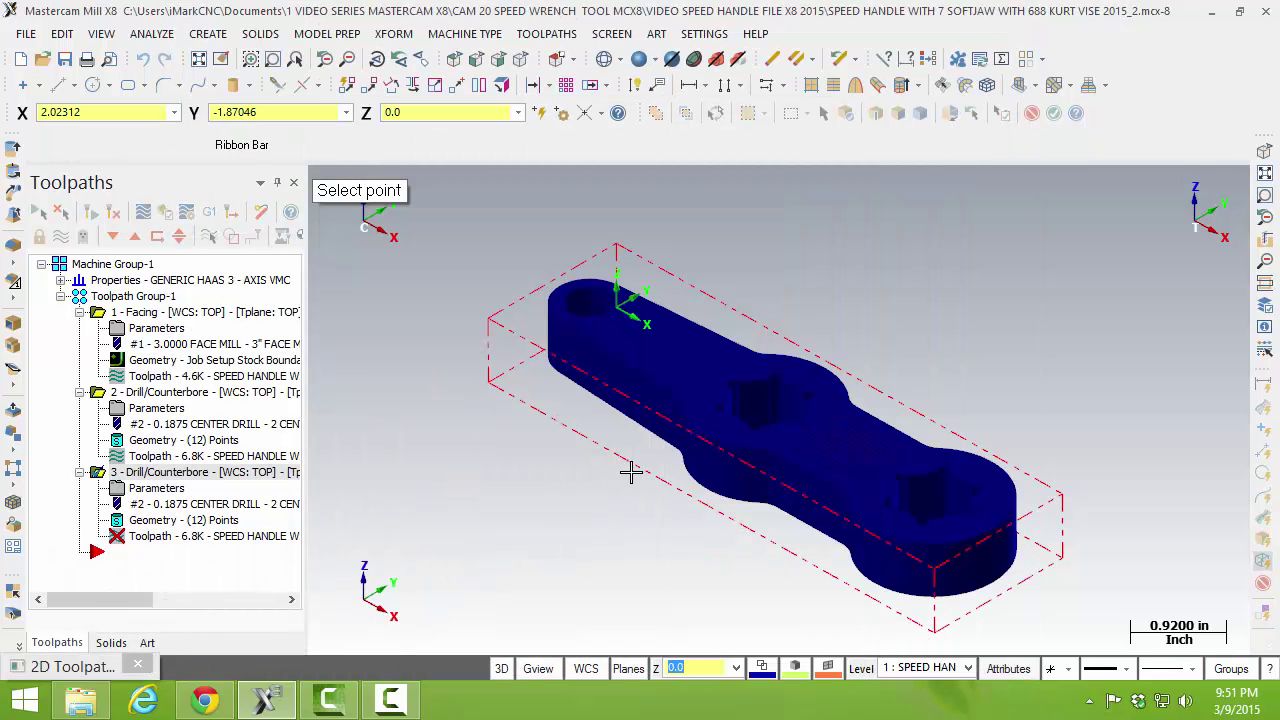
{"action": "middle_click_drag", "start_coordinate": [631, 470], "coordinate": [731, 423]}
{"action": "scroll", "coordinate": [791, 366], "scroll_direction": "up", "scroll_amount": 2}
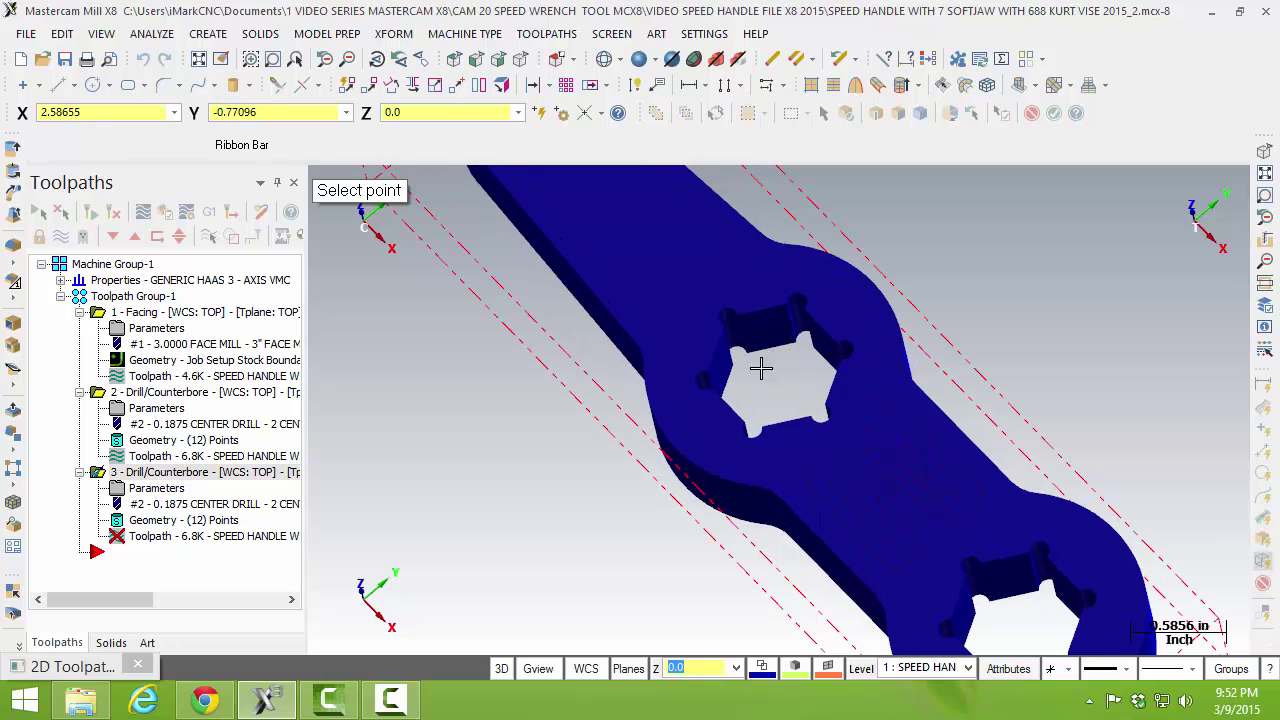
{"action": "left_click", "coordinate": [749, 370]}
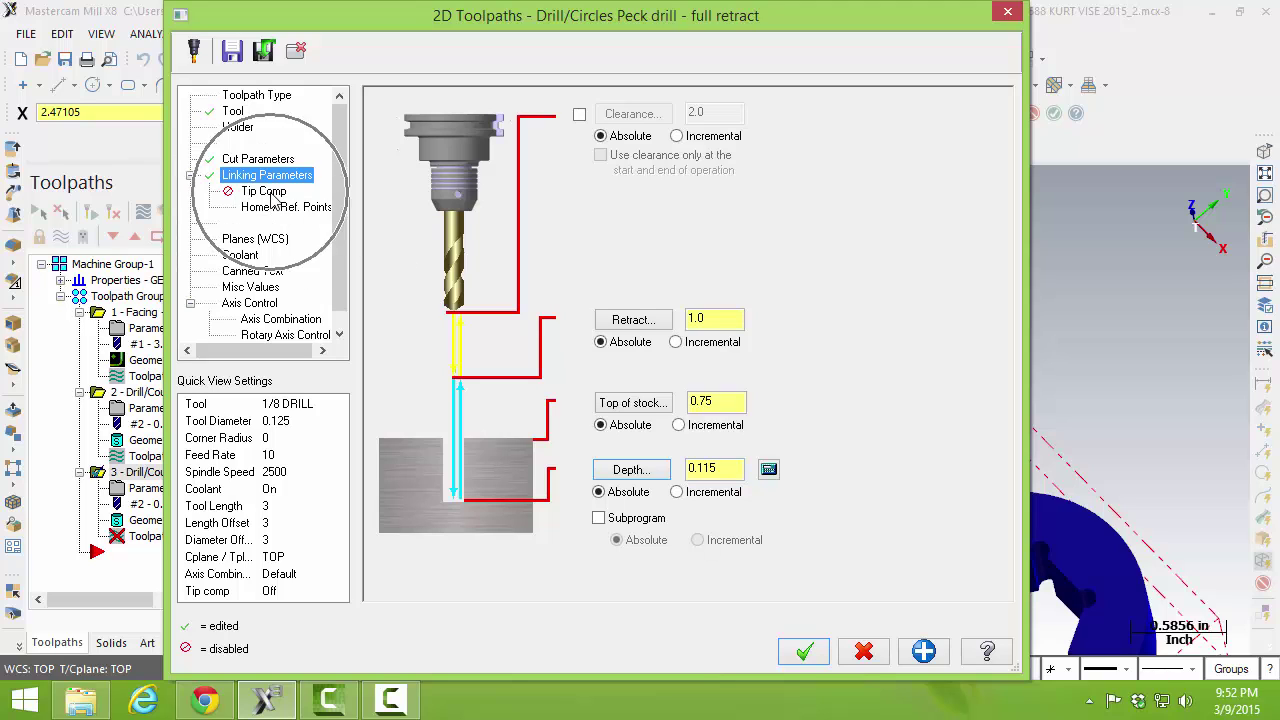
Step: Turn on tip compensation and flood coolant, then accept the peck drill operation
{"action": "left_click", "coordinate": [266, 194]}
{"action": "left_click", "coordinate": [399, 118]}
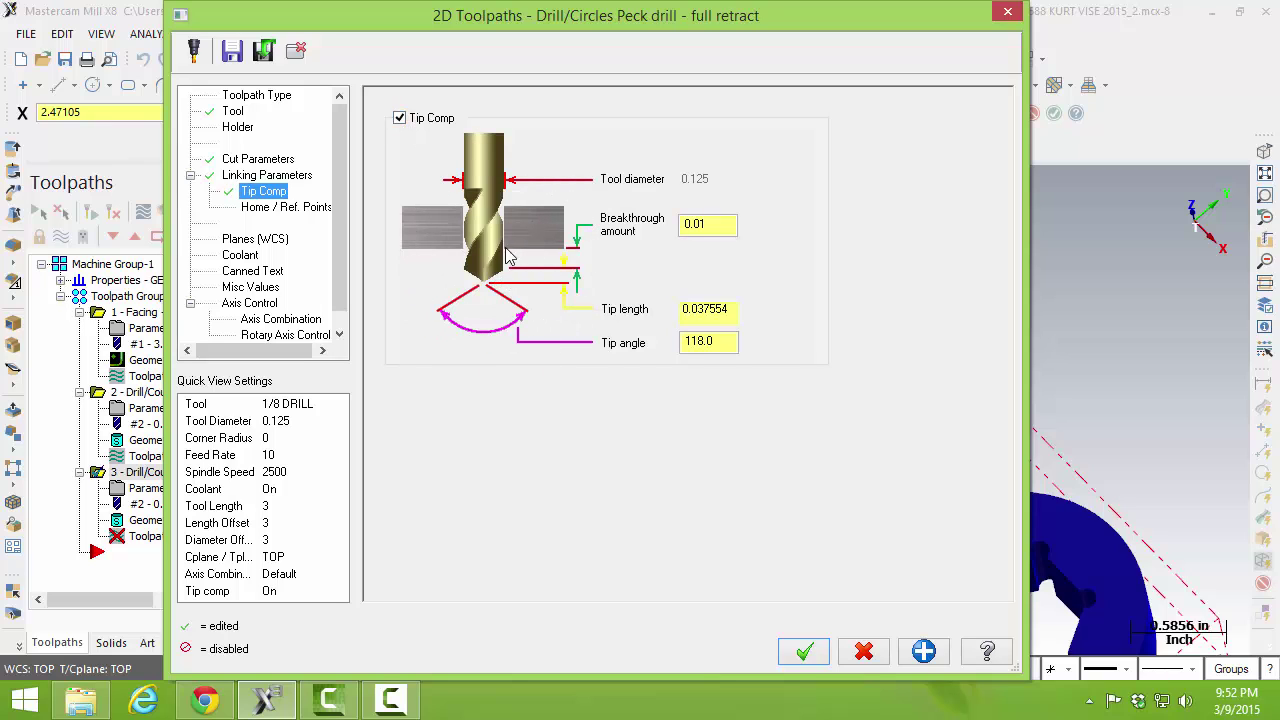
{"action": "left_click", "coordinate": [712, 224]}
{"action": "left_click", "coordinate": [250, 258]}
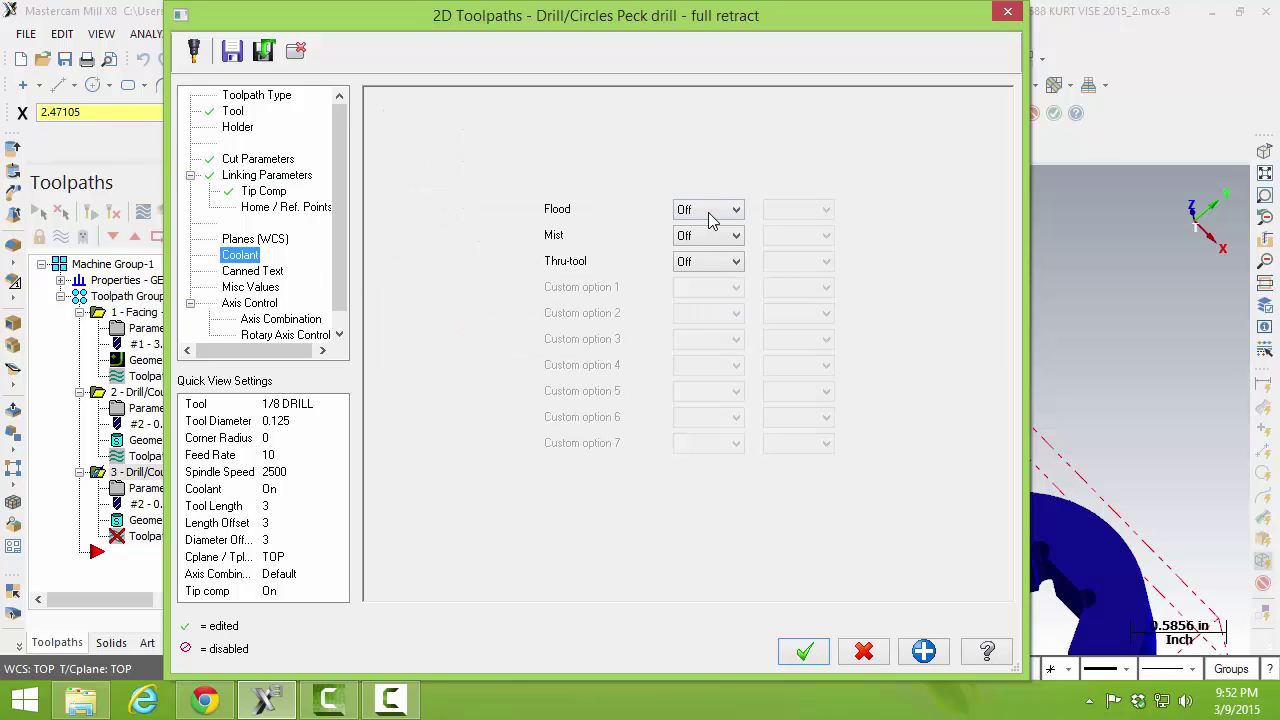
{"action": "left_click", "coordinate": [710, 211]}
{"action": "left_click", "coordinate": [711, 229]}
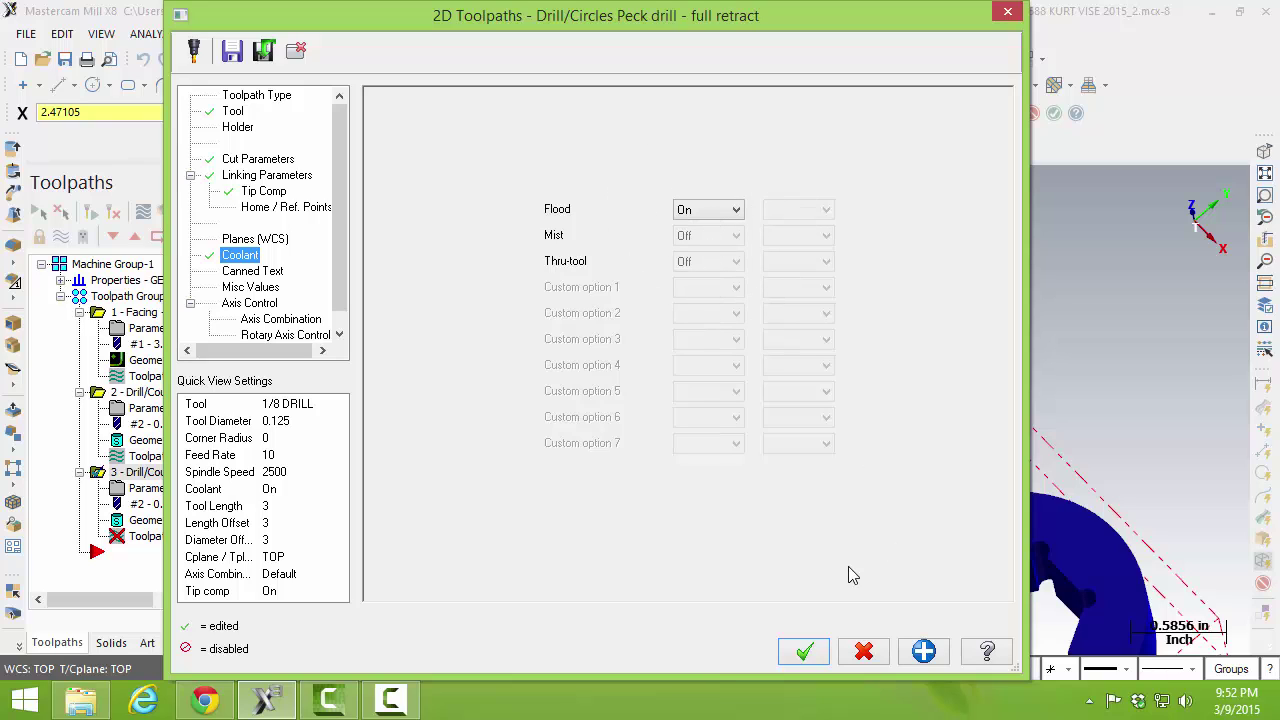
{"action": "left_click", "coordinate": [808, 652]}
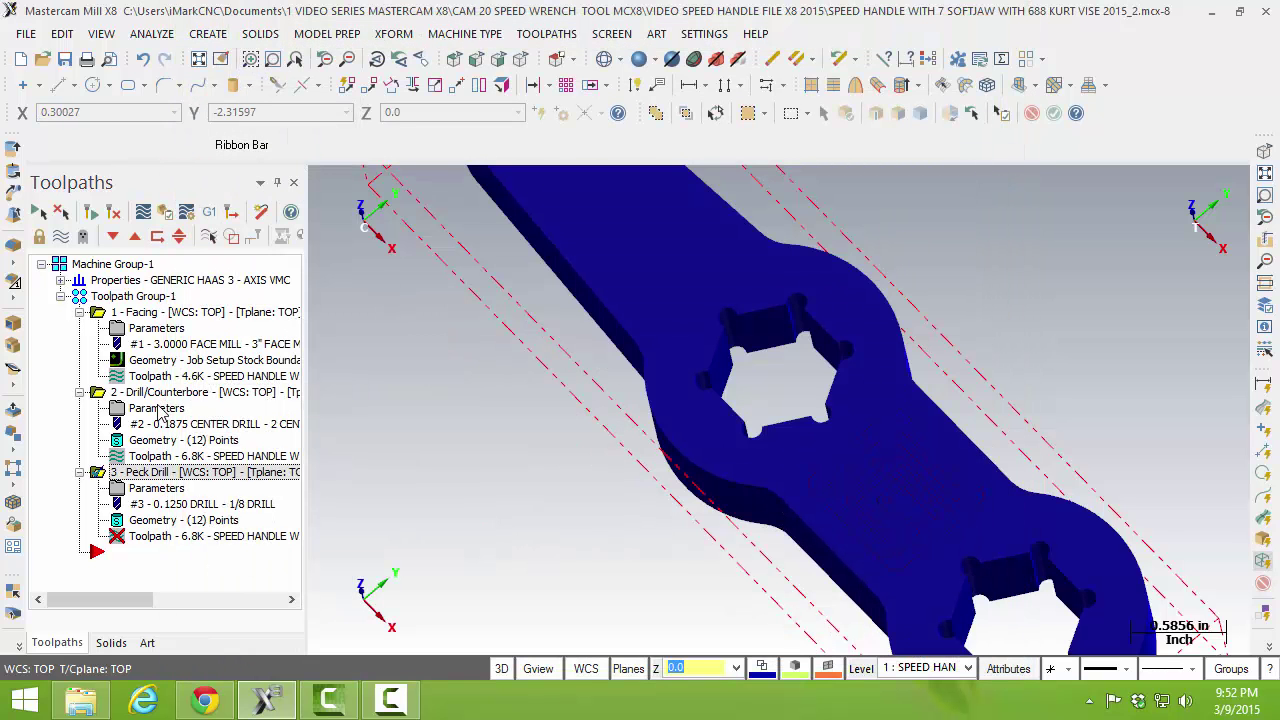
Step: Keep flood coolant on for the center-drill operation and save the change
{"action": "left_click", "coordinate": [158, 410]}
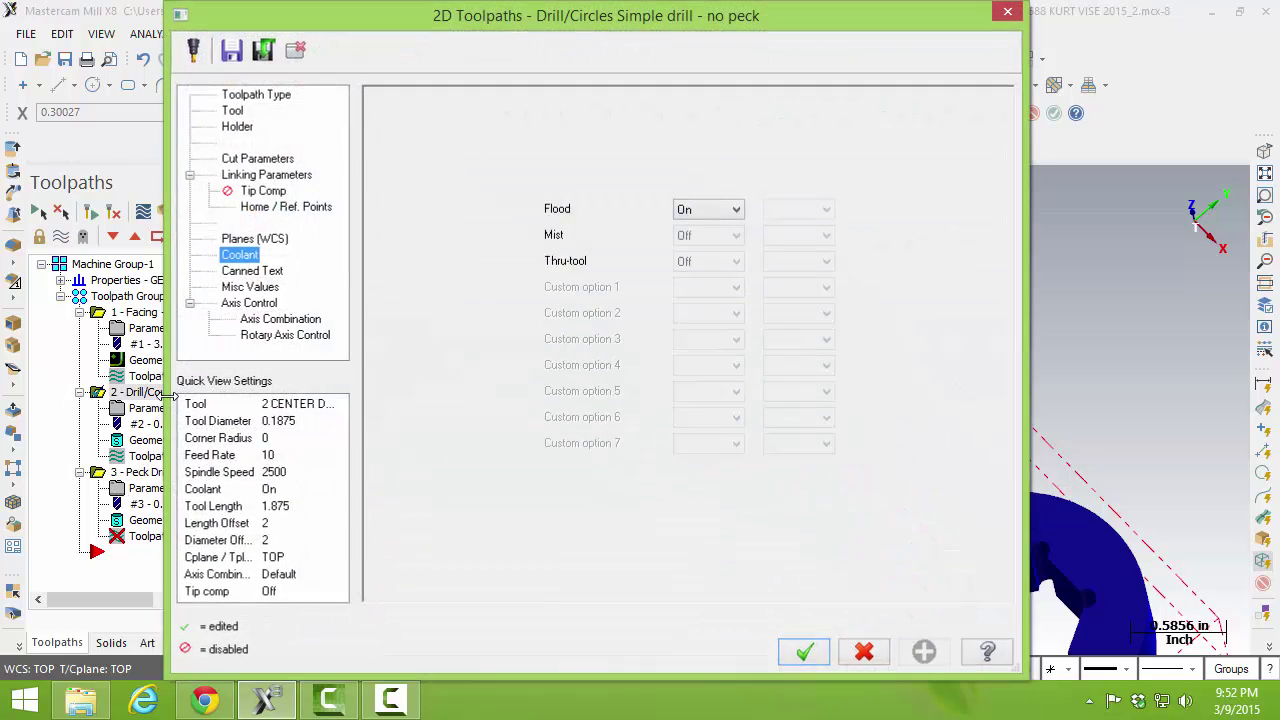
{"action": "left_click", "coordinate": [714, 218]}
{"action": "left_click", "coordinate": [714, 238]}
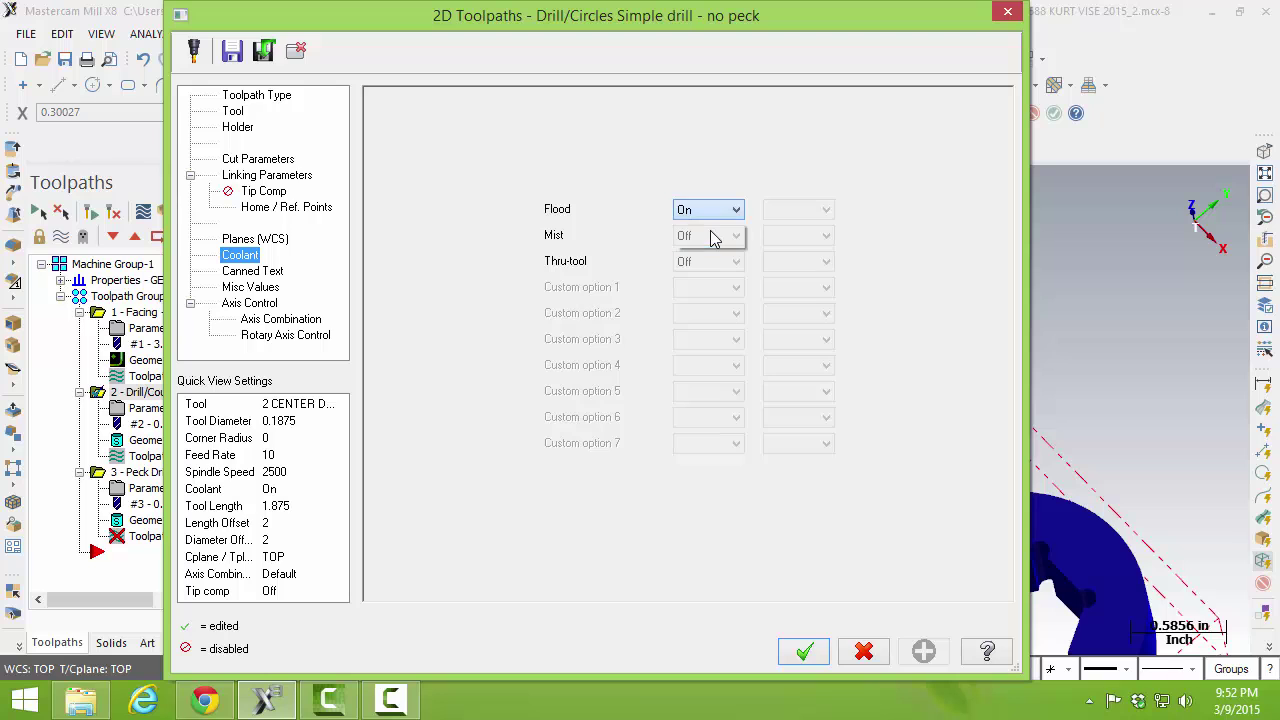
{"action": "left_click", "coordinate": [806, 652]}
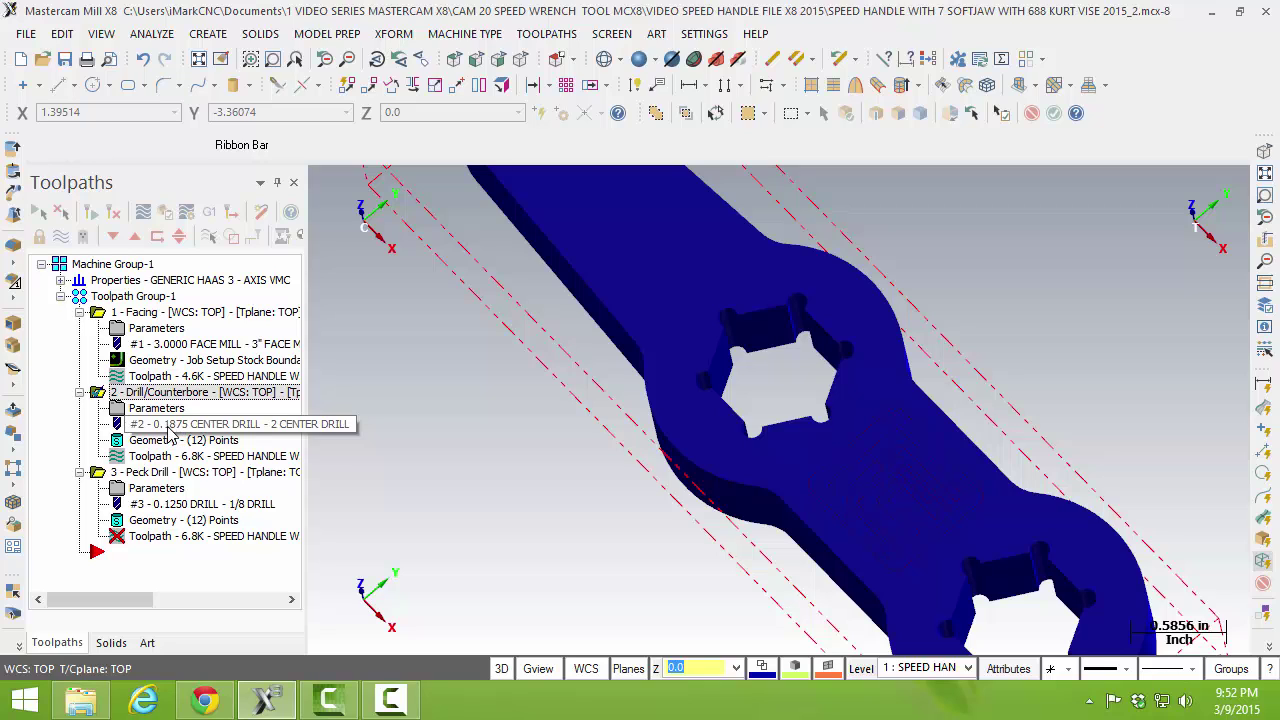
Step: Regenerate the peck drill toolpath and send all three operations to verification
{"action": "left_click", "coordinate": [113, 213]}
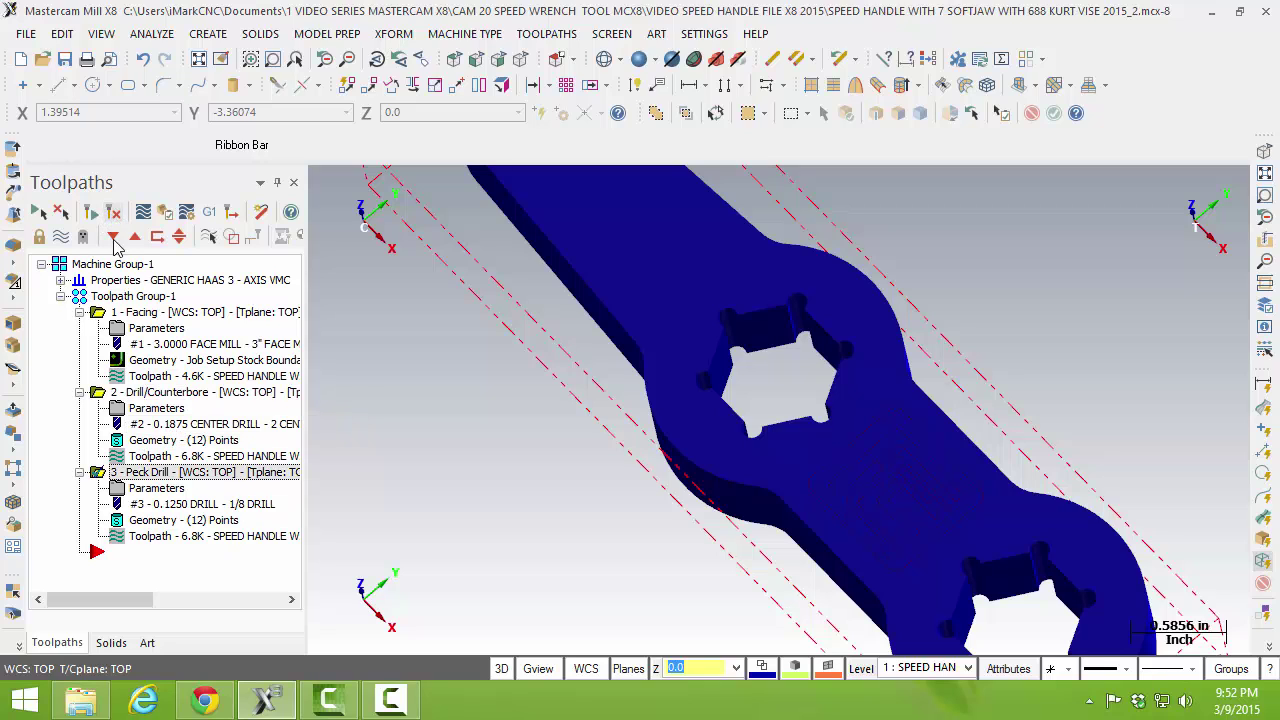
{"action": "left_click", "coordinate": [133, 296]}
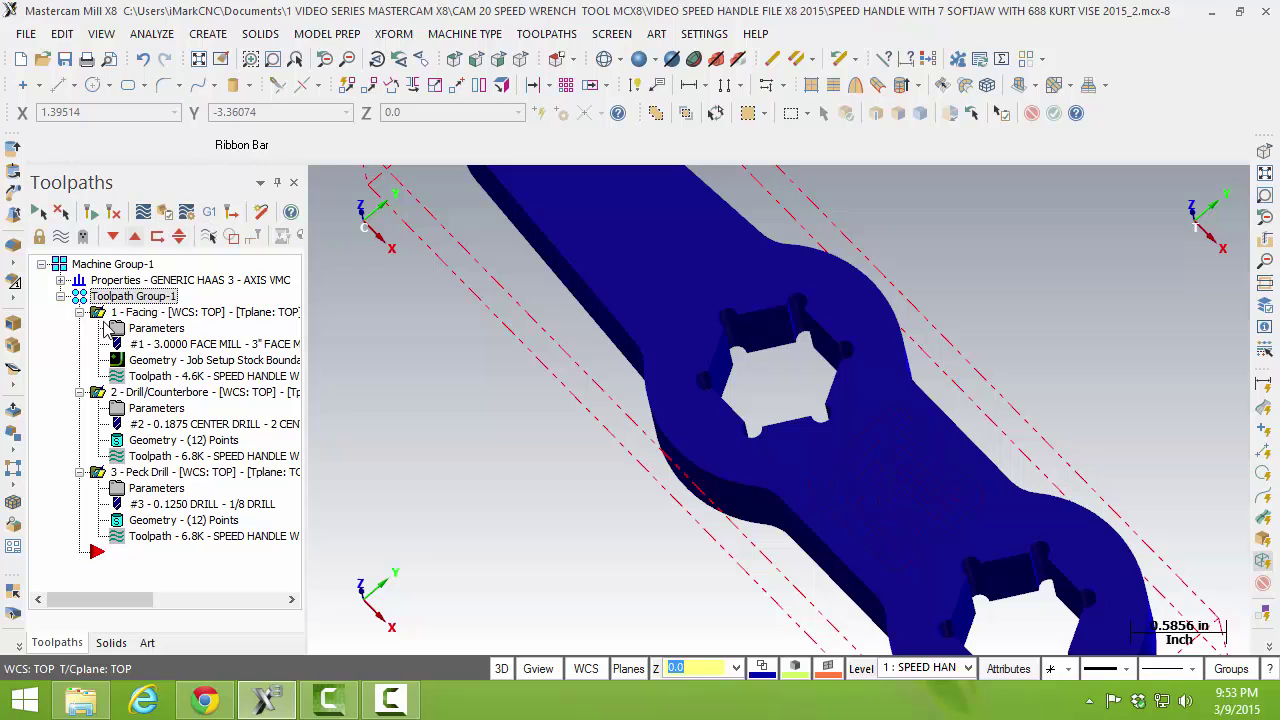
{"action": "left_click", "coordinate": [185, 212]}
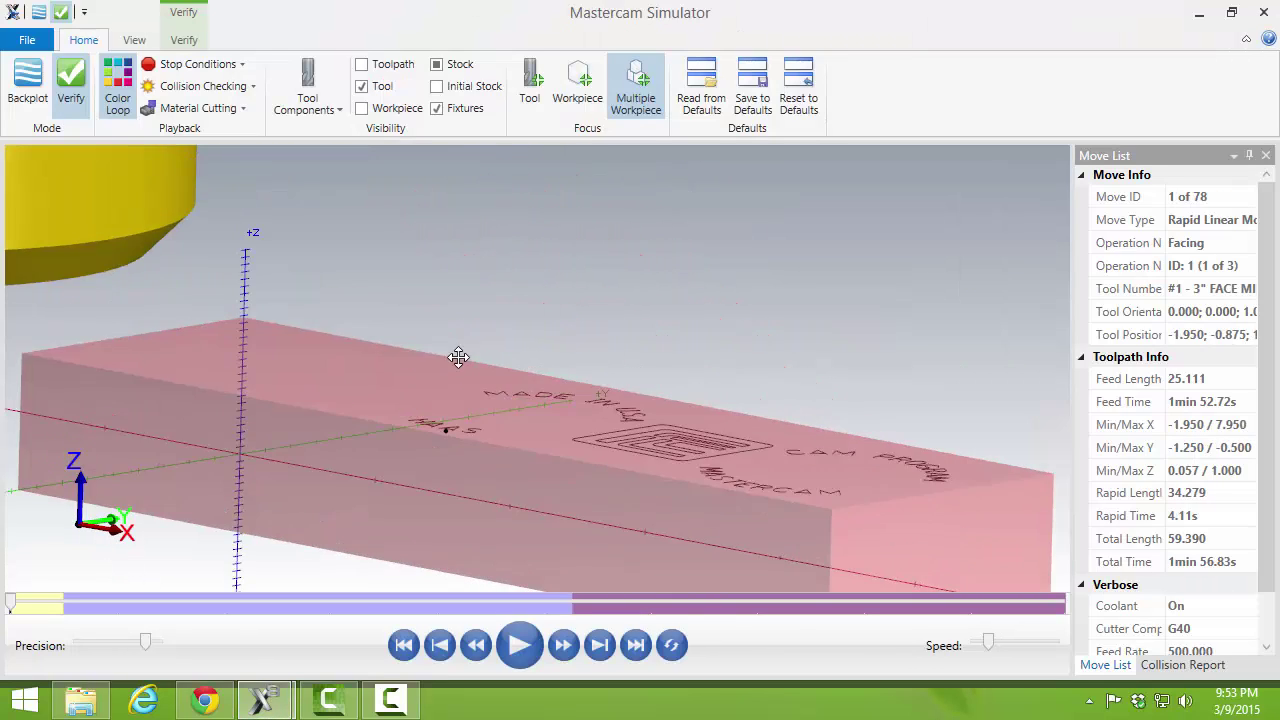
Step: Play the simulation through all 78 moves, then close Mastercam Simulator
{"action": "left_click", "coordinate": [520, 647]}
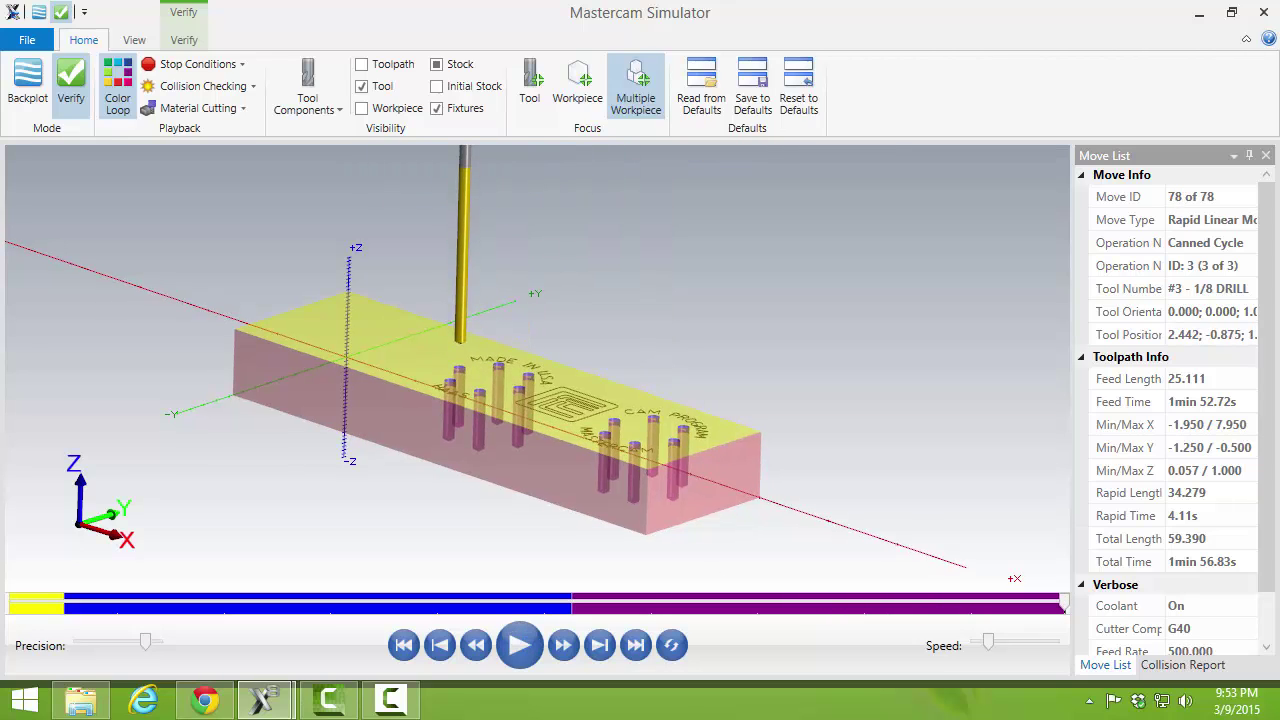
{"action": "left_click", "coordinate": [1263, 12]}
Step: Show the speed handle in isometric view and orbit it to inspect the drilled holes
{"action": "scroll", "coordinate": [985, 267], "scroll_direction": "down", "scroll_amount": 1}
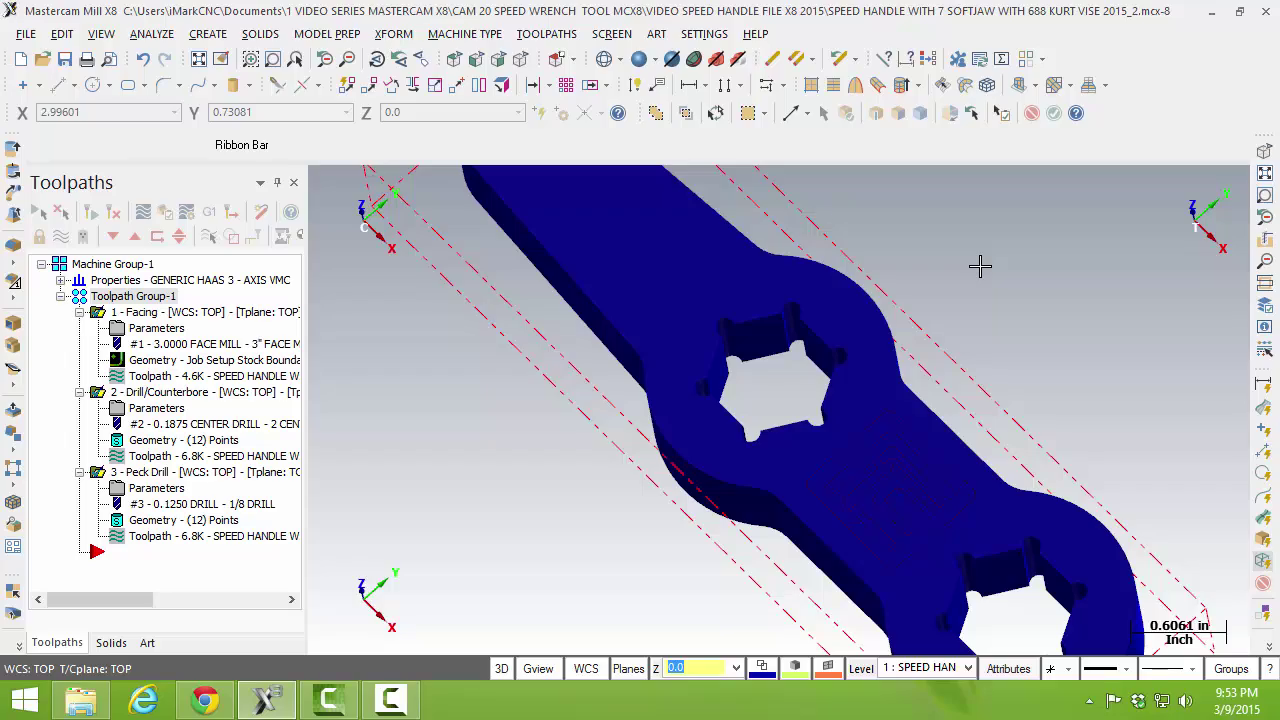
{"action": "key", "text": "alt+7"}
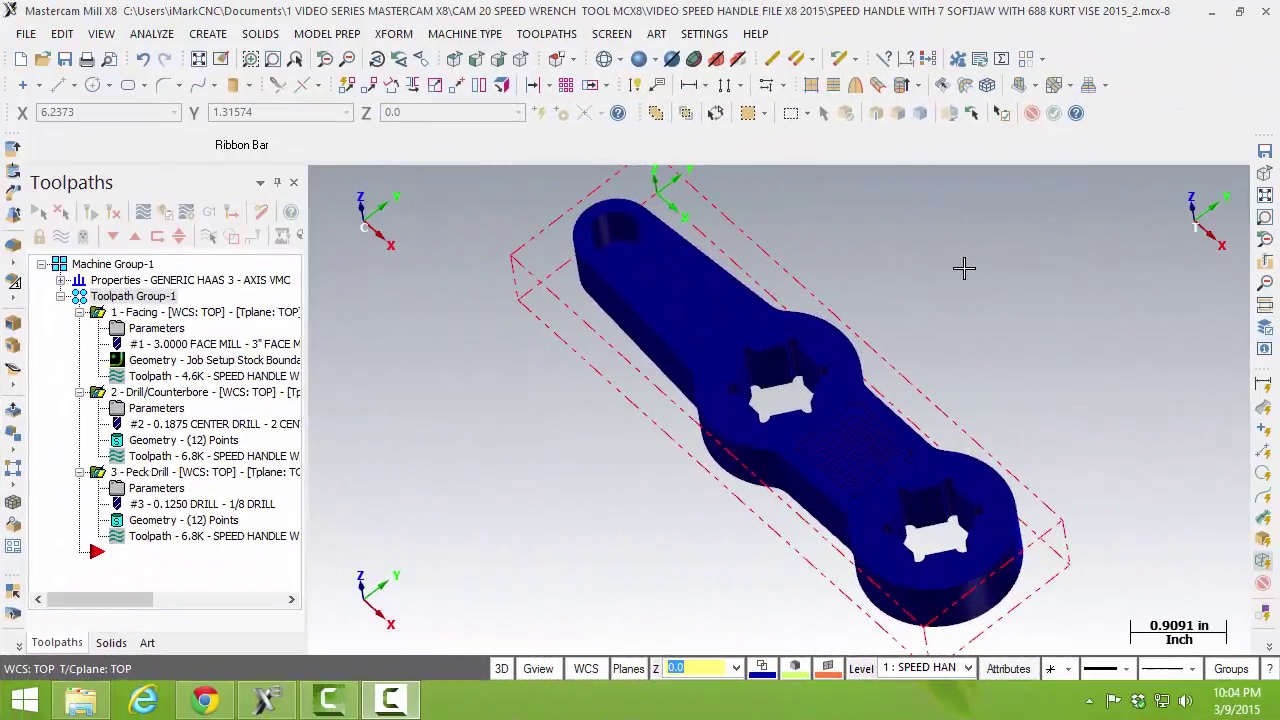
{"action": "key", "text": "alt+Left"}
{"action": "key", "text": "alt+Left"}
{"action": "key", "text": "alt+Left"}
{"action": "key", "text": "alt+Left"}
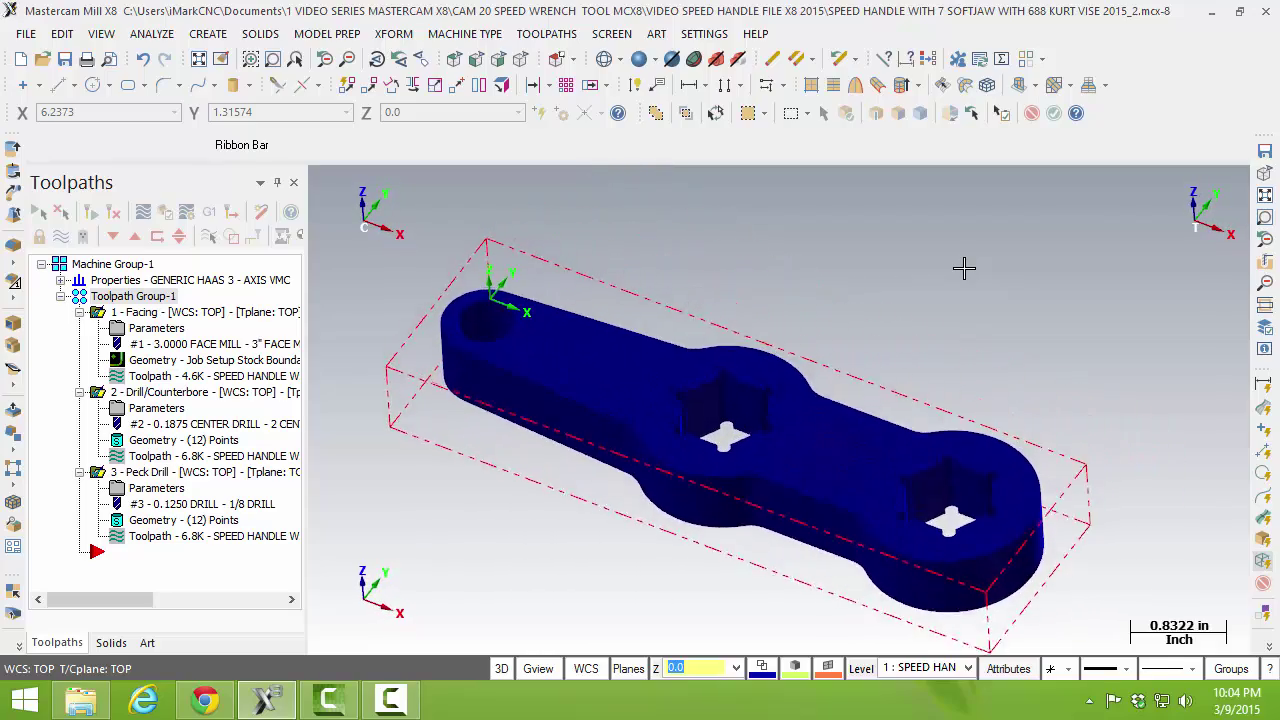
{"action": "key", "text": "alt+Up"}
{"action": "key", "text": "alt+Up"}
{"action": "key", "text": "alt+Up"}
{"action": "key", "text": "alt+Up"}
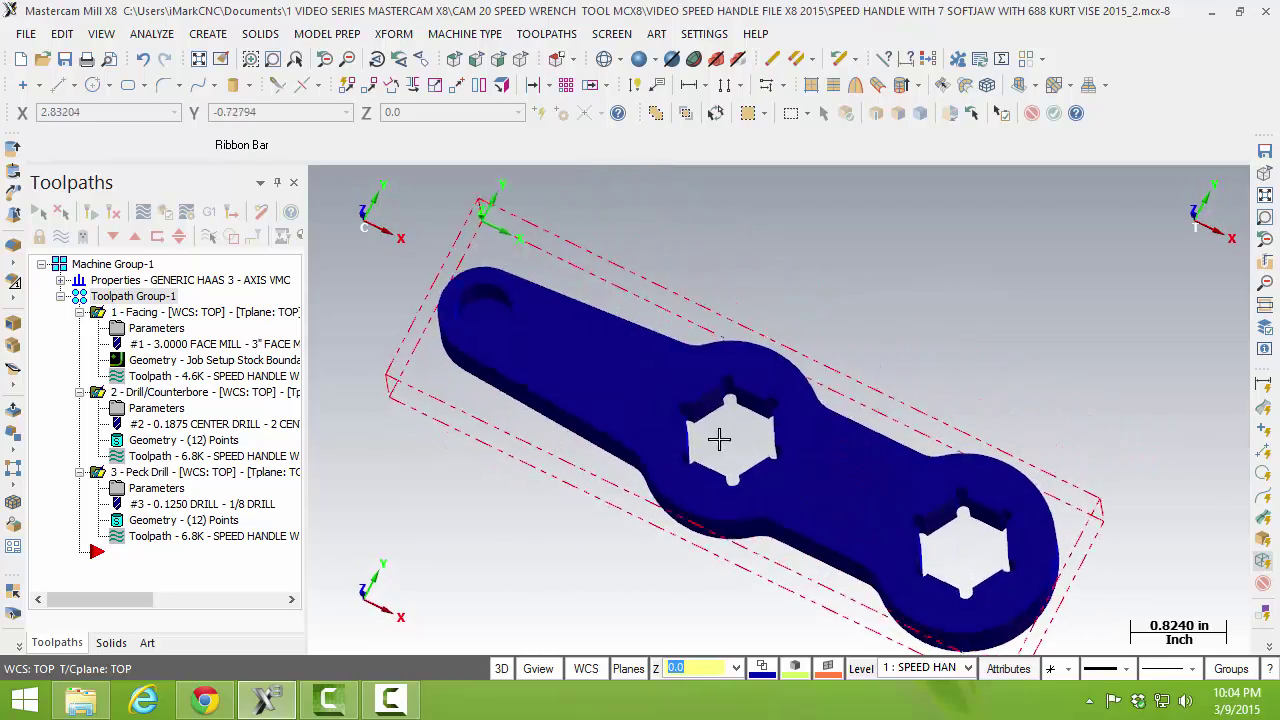
{"action": "middle_click_drag", "start_coordinate": [718, 439], "coordinate": [960, 420]}
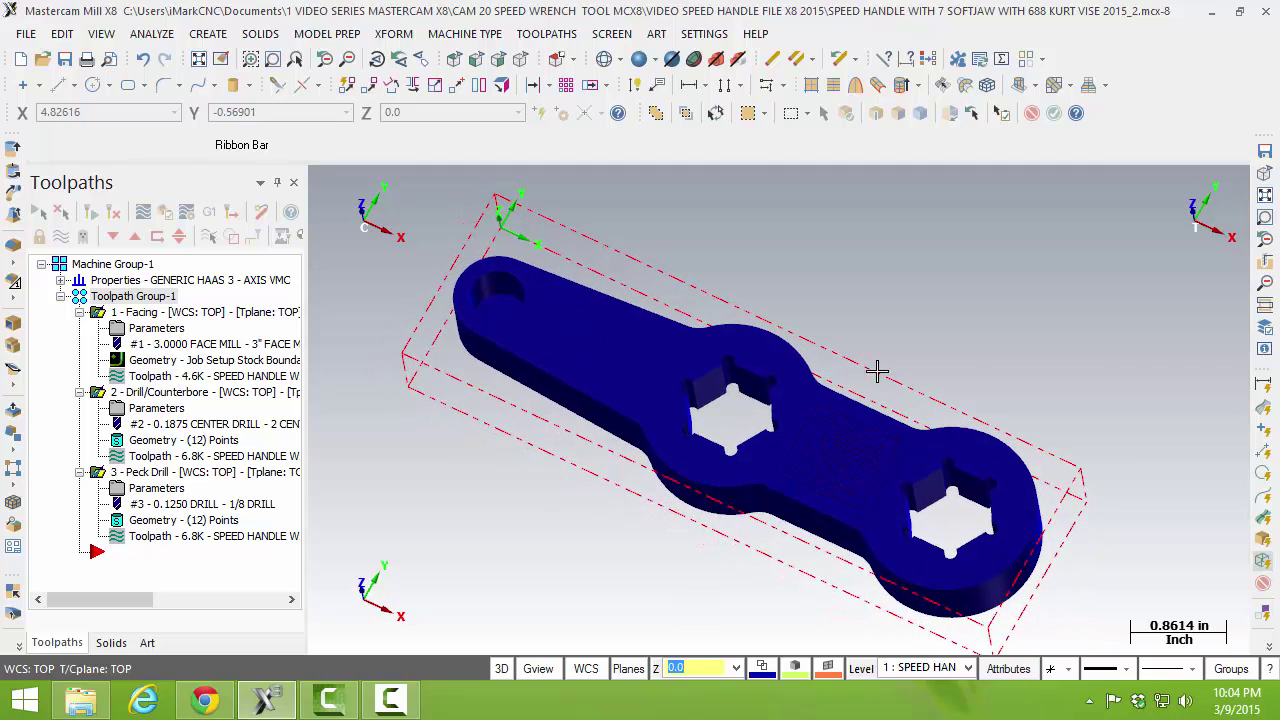
{"action": "left_click", "coordinate": [548, 36]}
{"action": "left_click", "coordinate": [555, 94]}
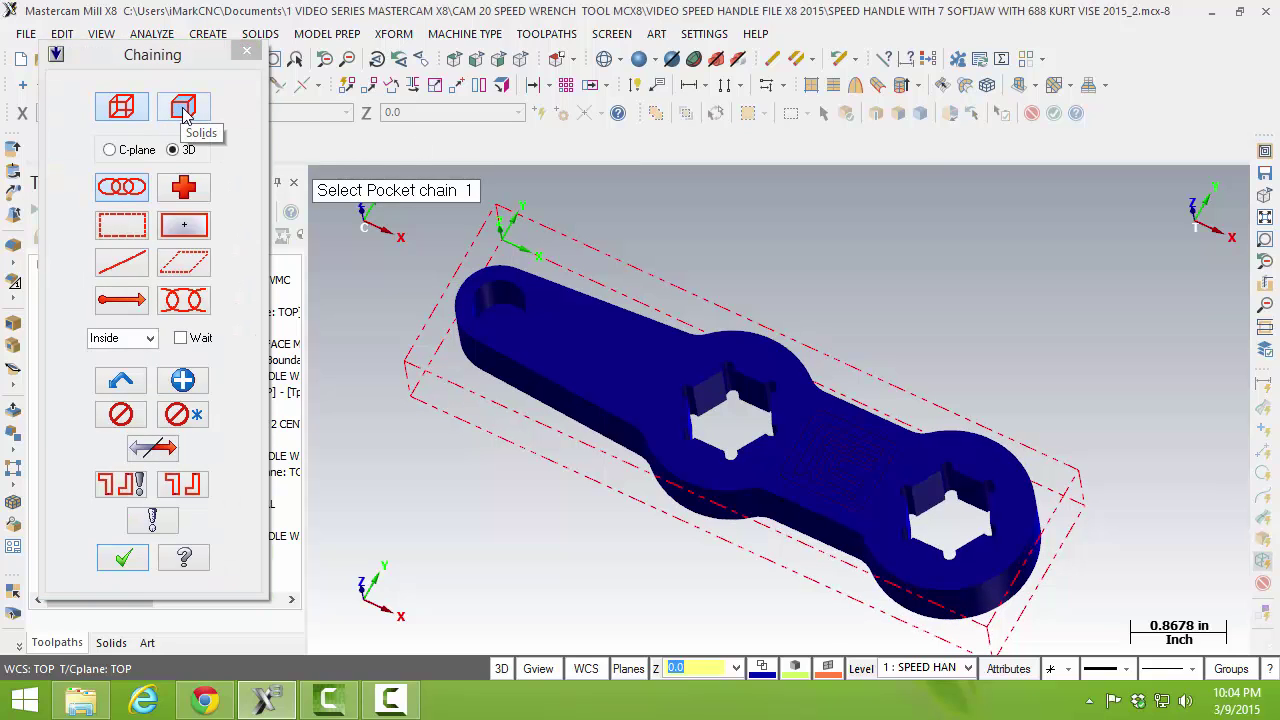
{"action": "left_click", "coordinate": [183, 110]}
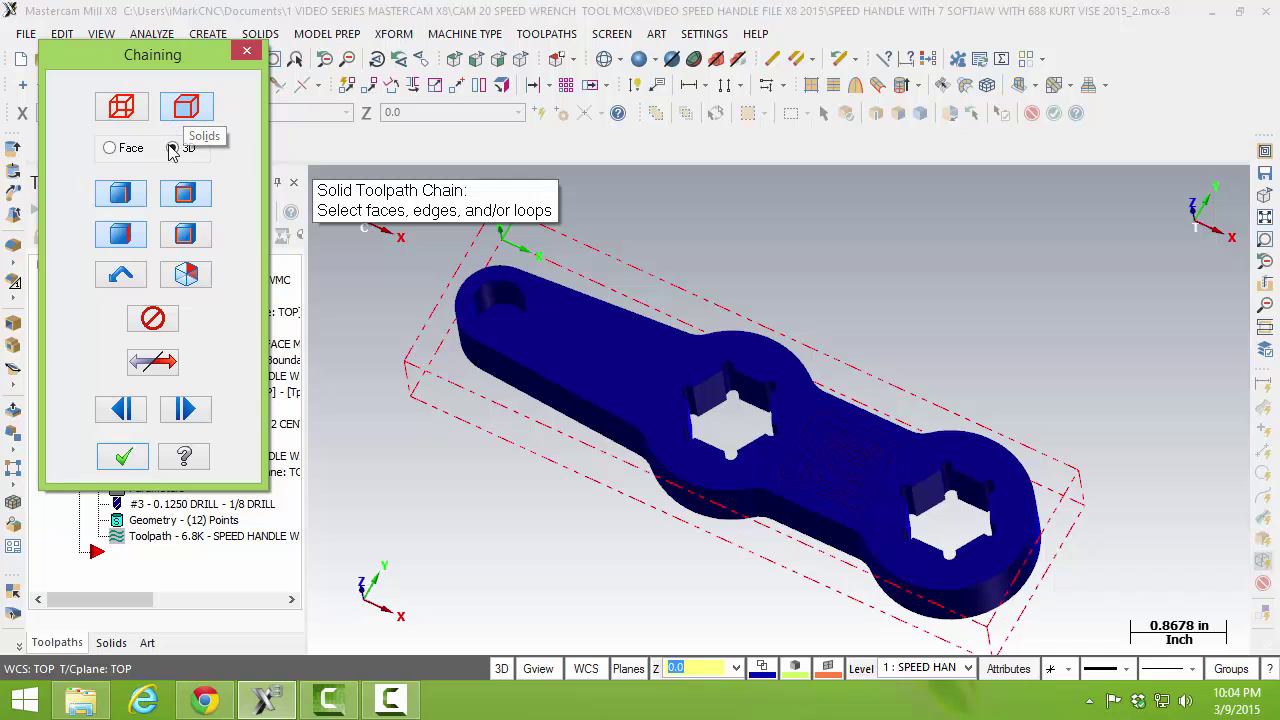
{"action": "left_click", "coordinate": [128, 197]}
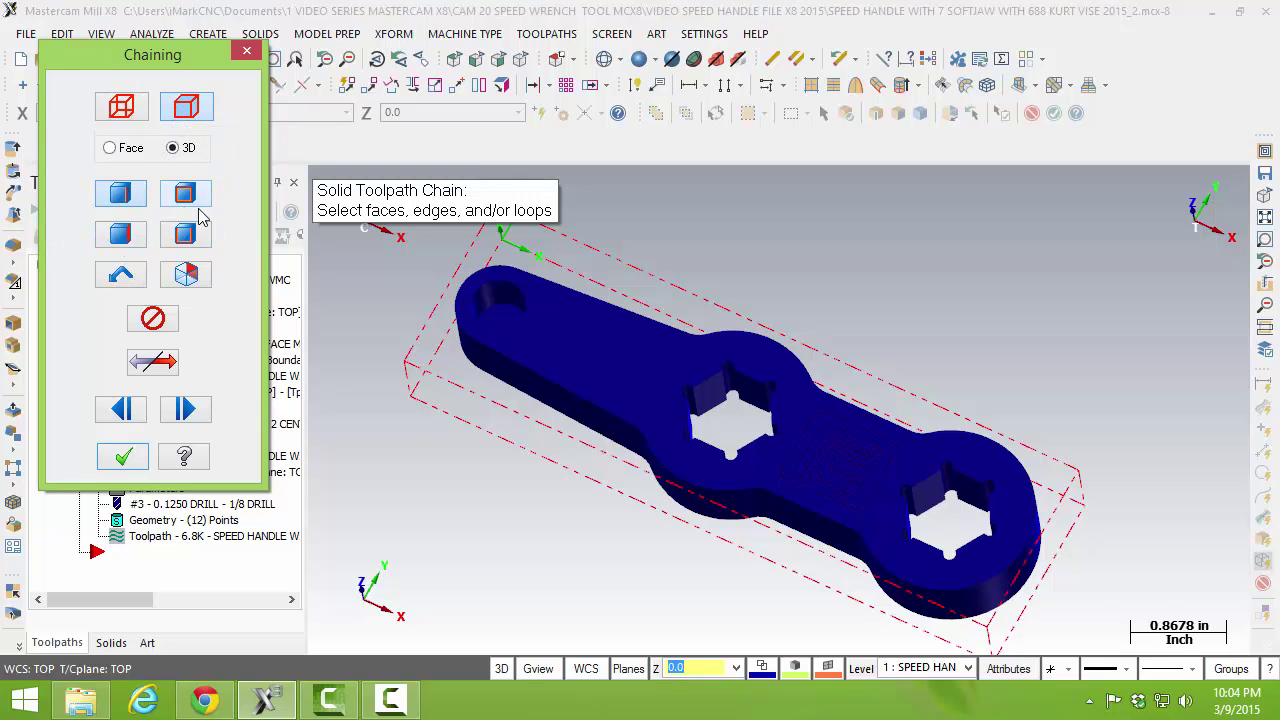
{"action": "left_click", "coordinate": [531, 380]}
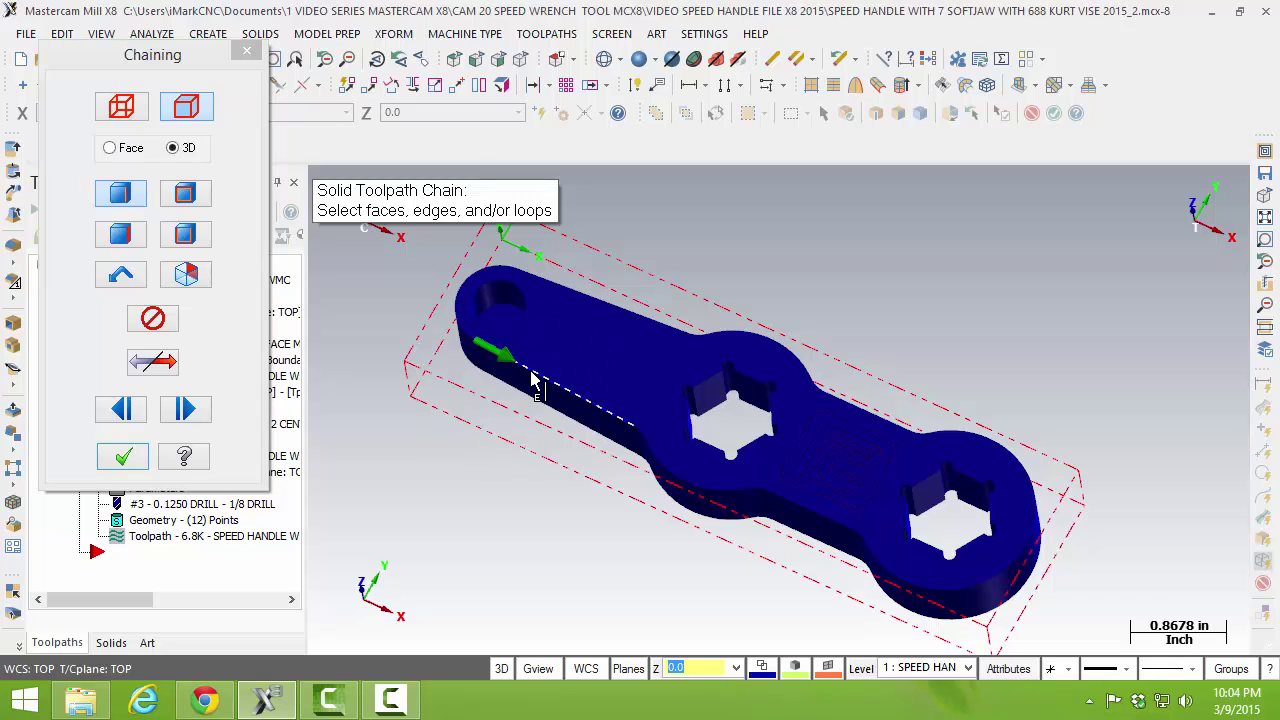
{"action": "left_click", "coordinate": [189, 199]}
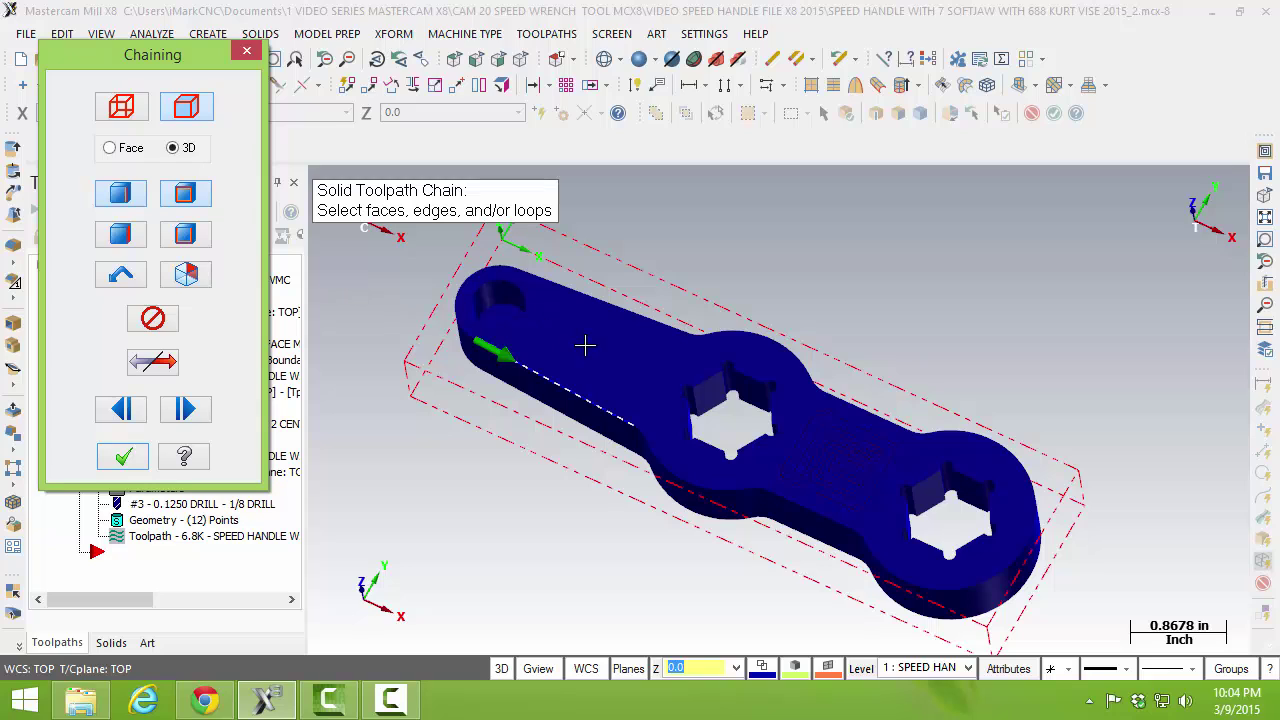
{"action": "left_click", "coordinate": [152, 318]}
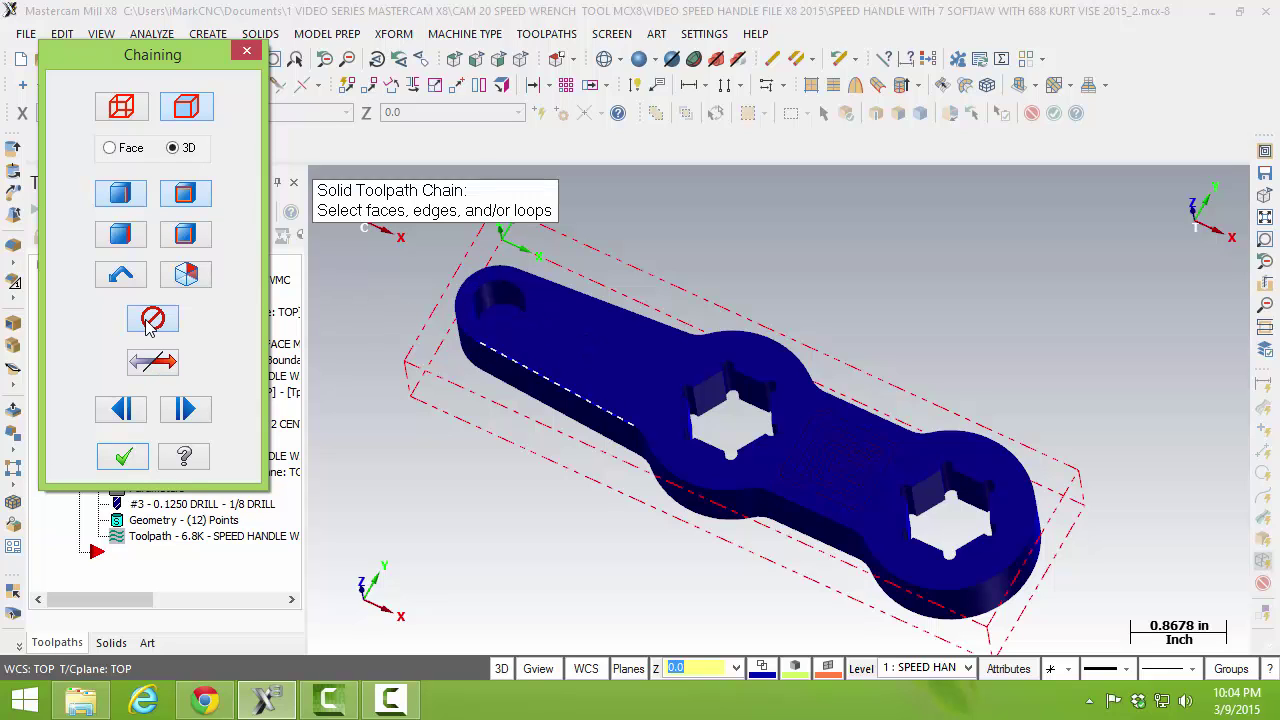
{"action": "left_click", "coordinate": [185, 199]}
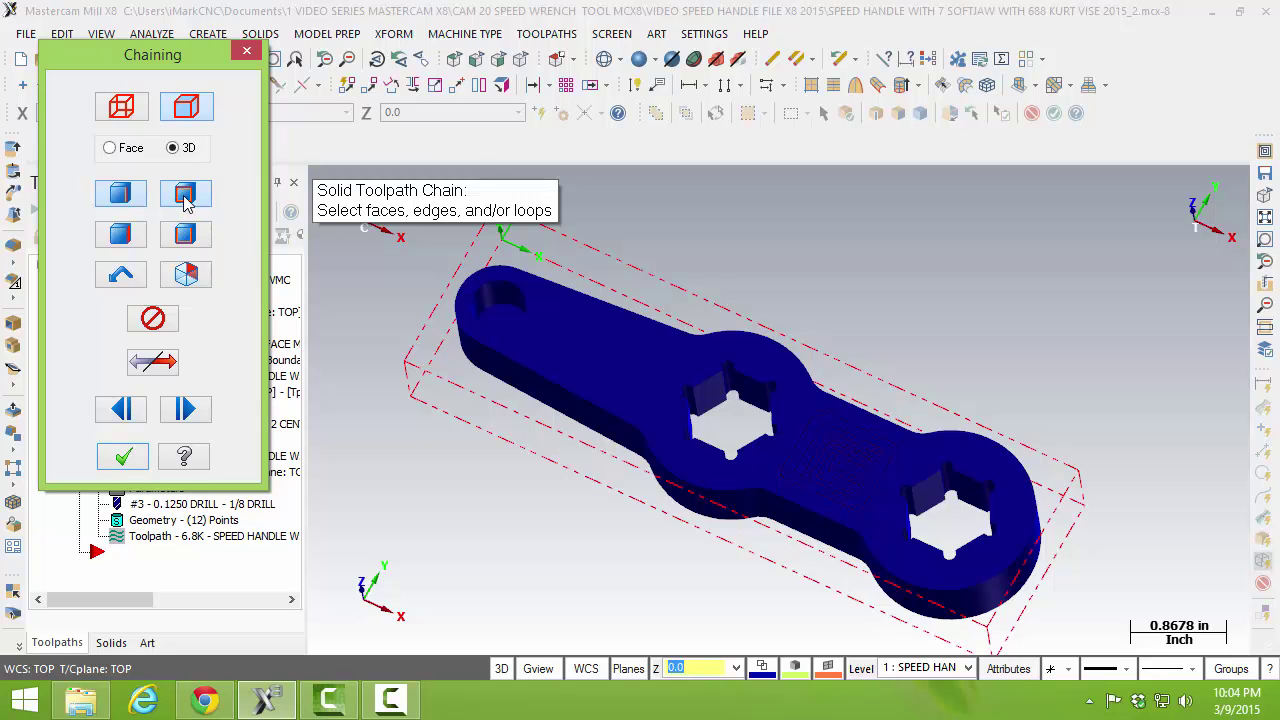
{"action": "left_click", "coordinate": [503, 368]}
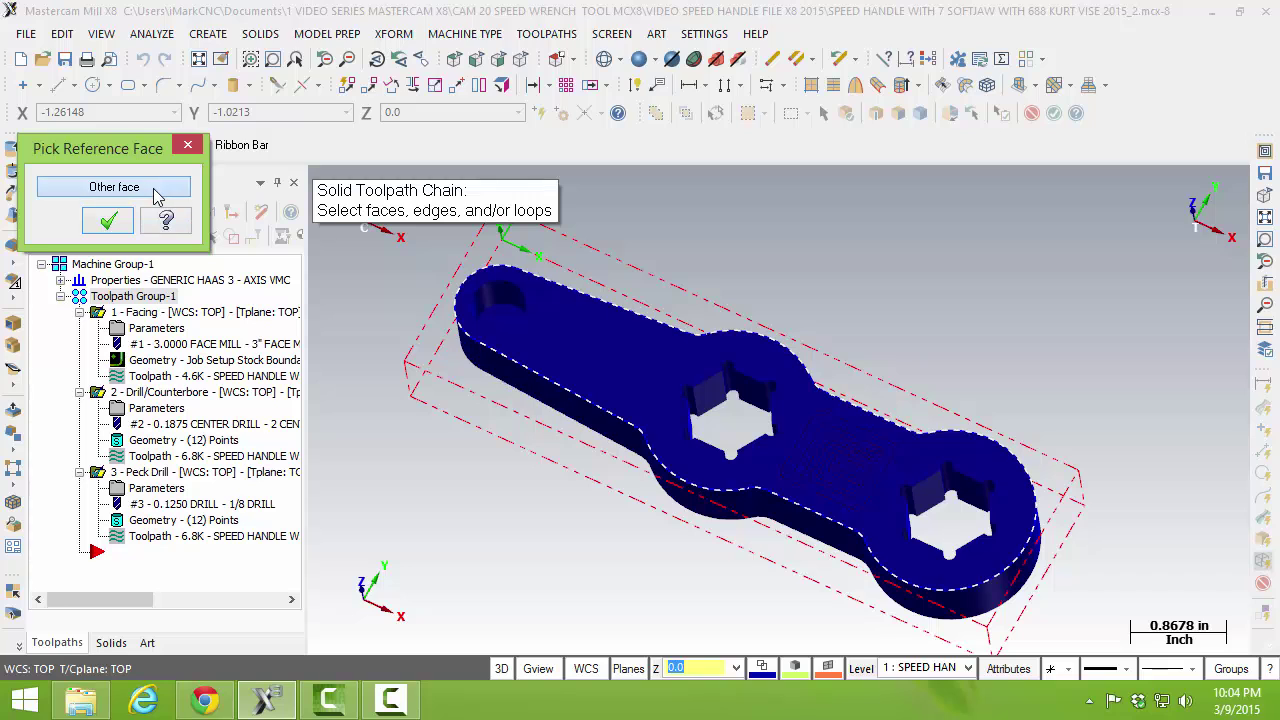
{"action": "left_click", "coordinate": [108, 220]}
{"action": "left_click", "coordinate": [155, 323]}
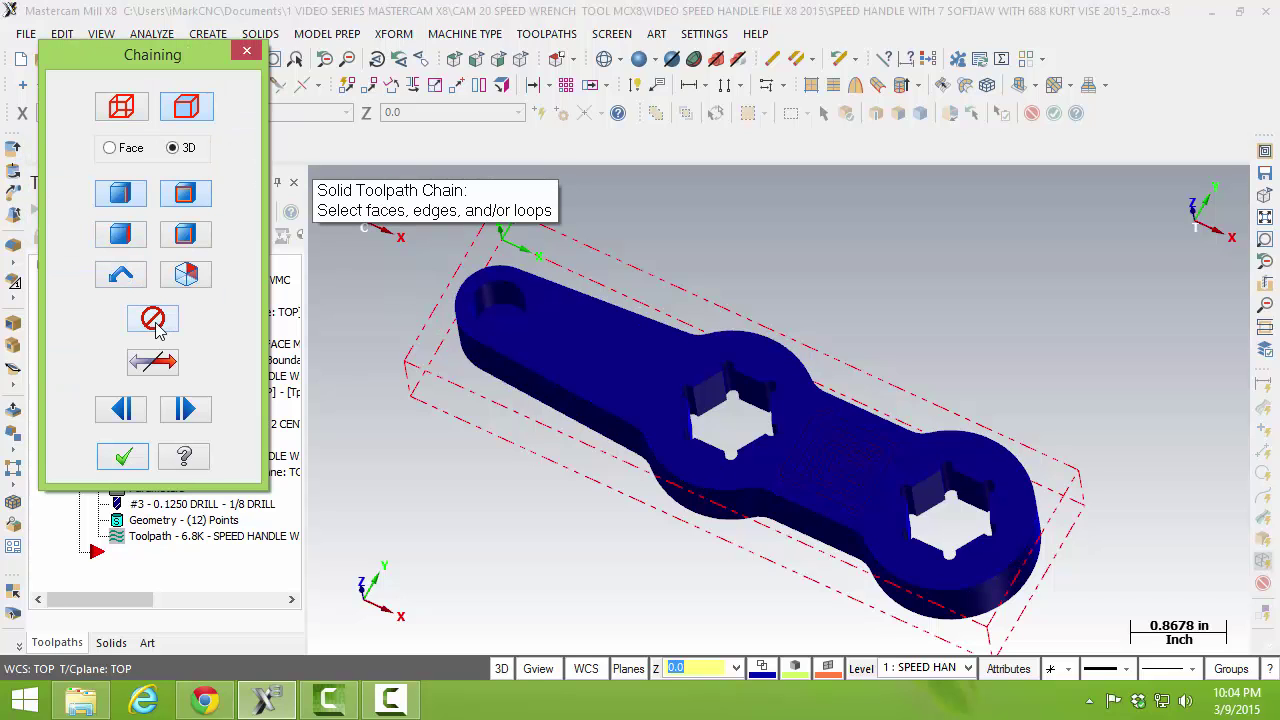
{"action": "left_click", "coordinate": [133, 240]}
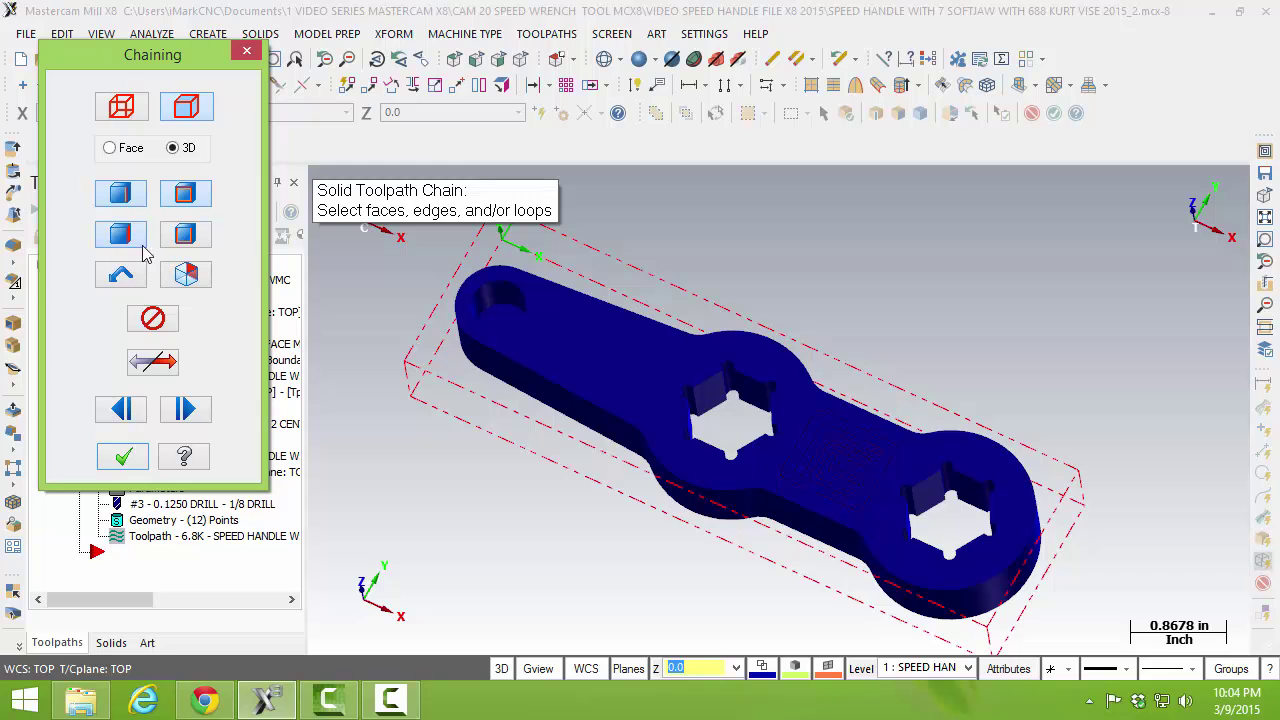
{"action": "left_click", "coordinate": [634, 363]}
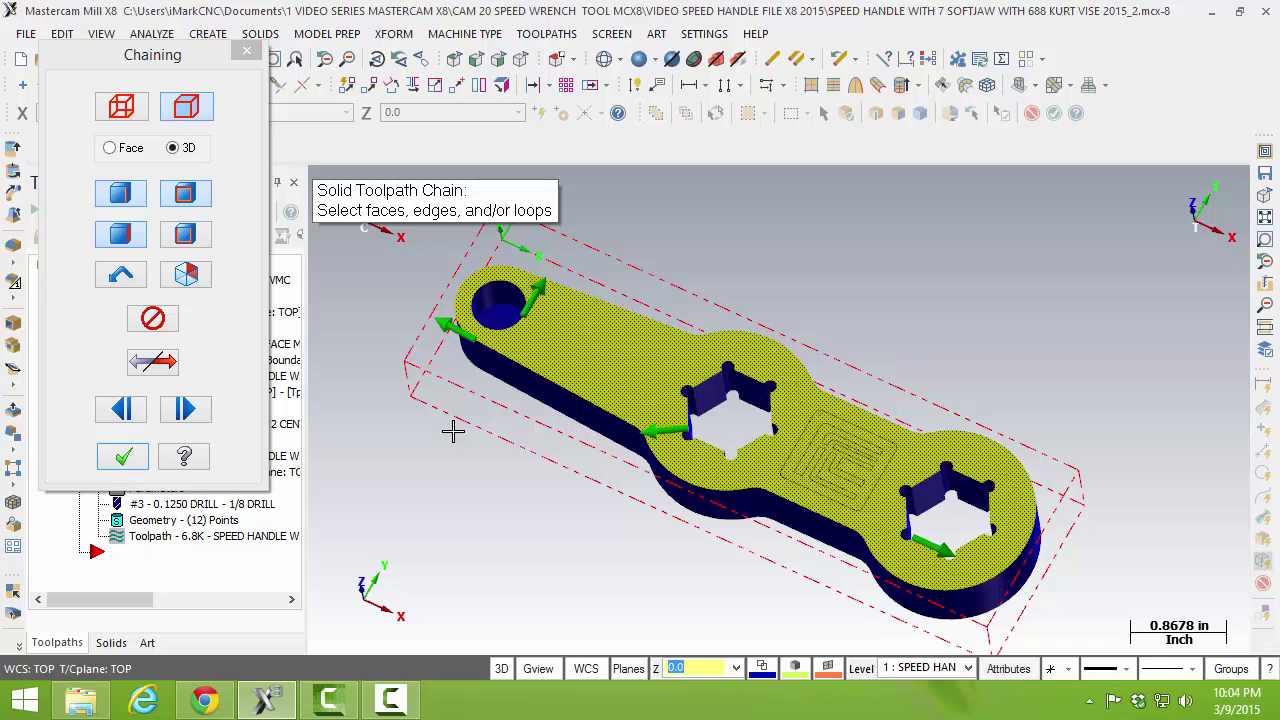
{"action": "left_click", "coordinate": [155, 322]}
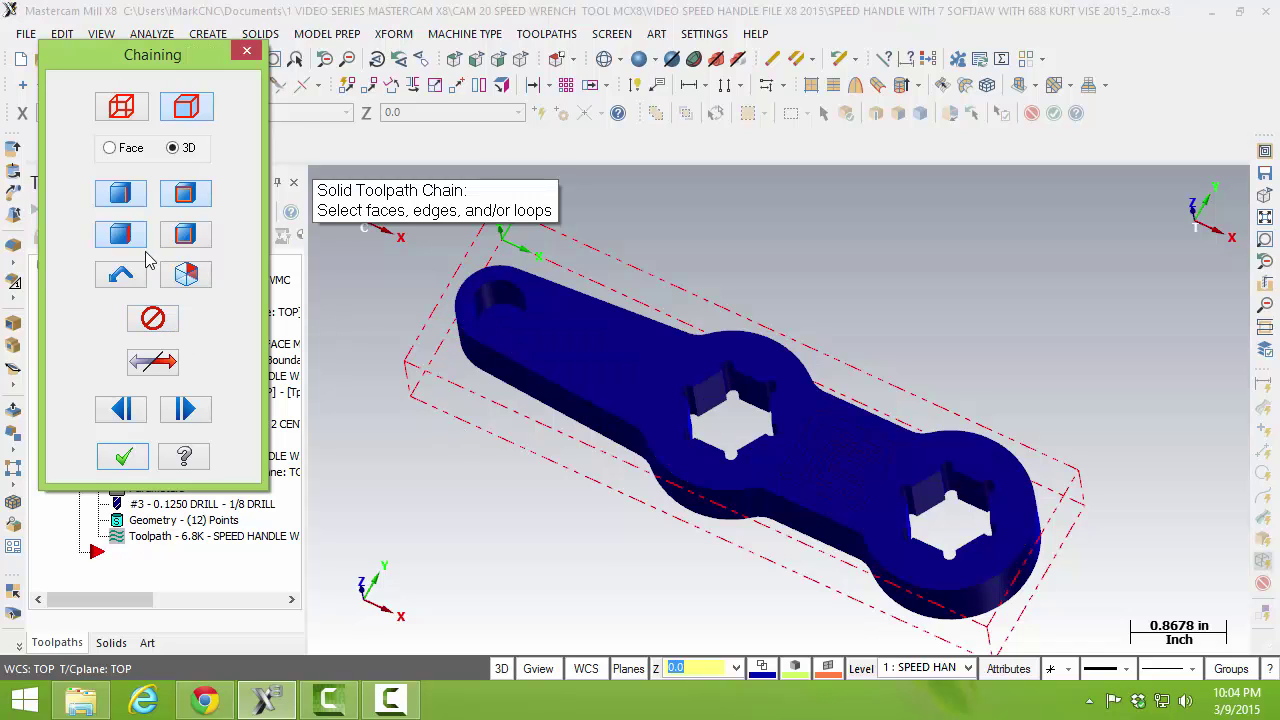
Step: Chain both hex pockets, each referenced to its lower face, and accept the chaining
{"action": "left_click", "coordinate": [133, 205]}
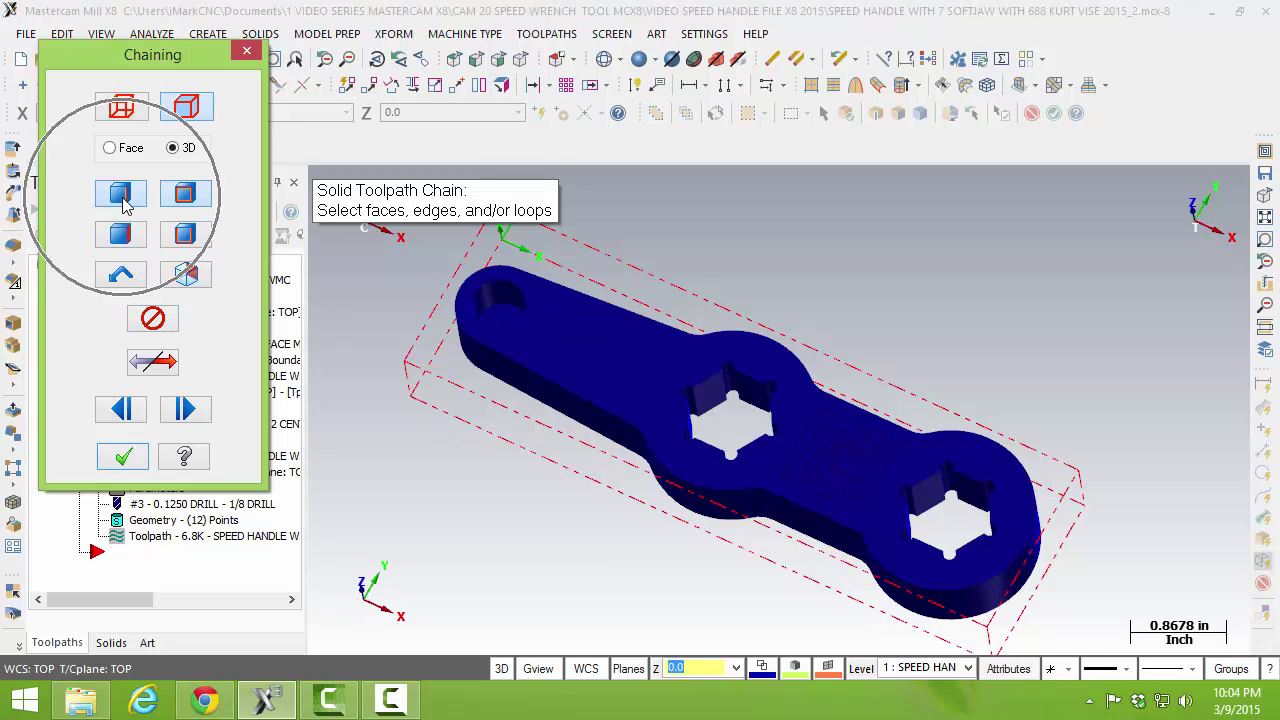
{"action": "left_click", "coordinate": [728, 420]}
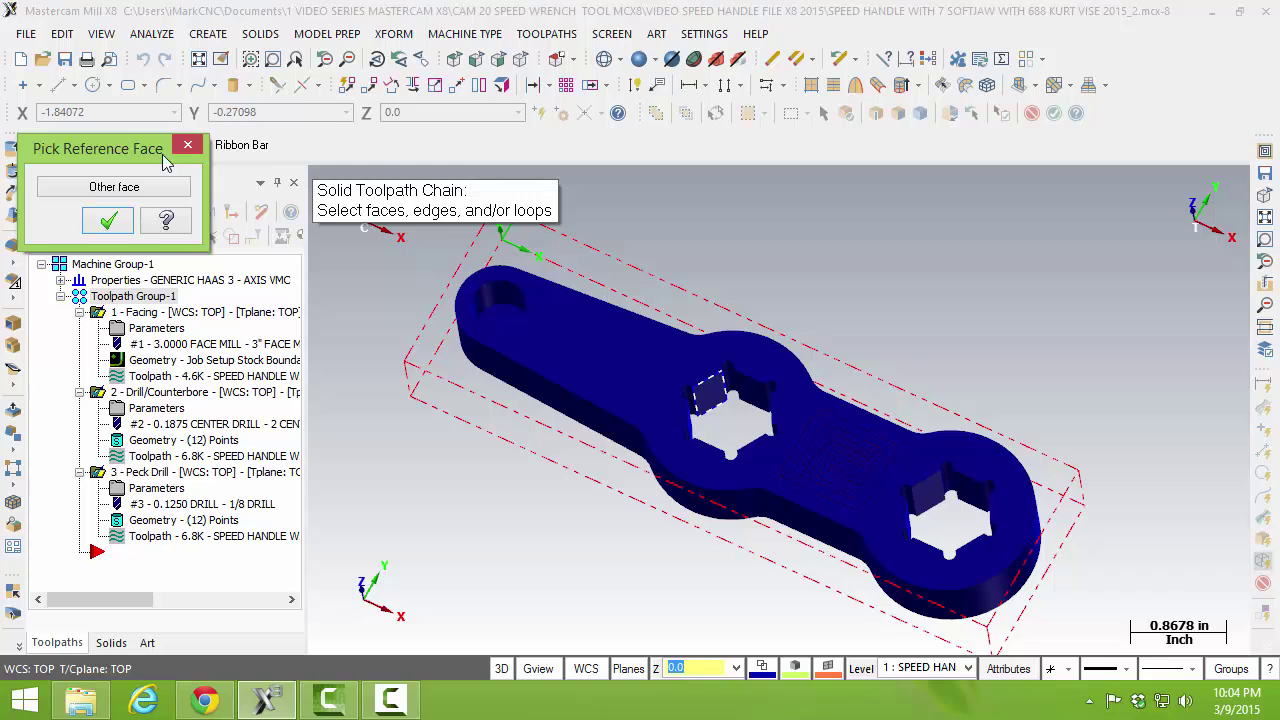
{"action": "left_click_drag", "start_coordinate": [145, 149], "coordinate": [840, 178]}
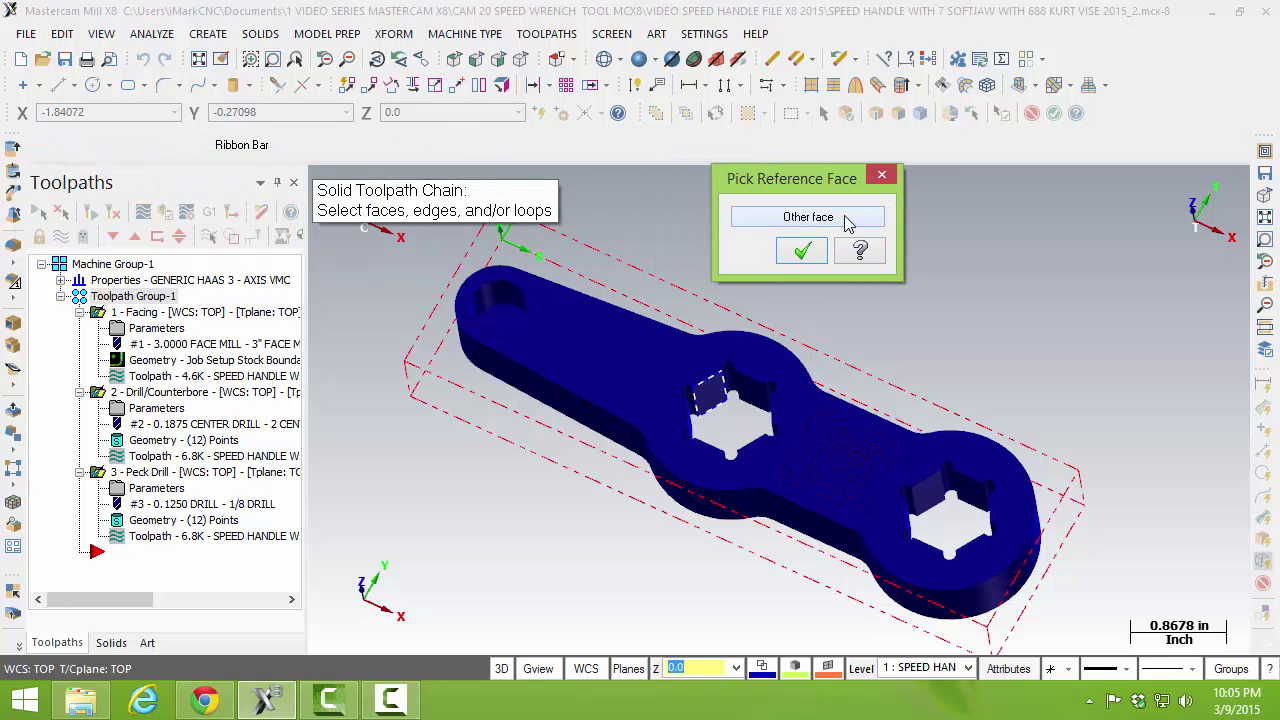
{"action": "left_click", "coordinate": [848, 221]}
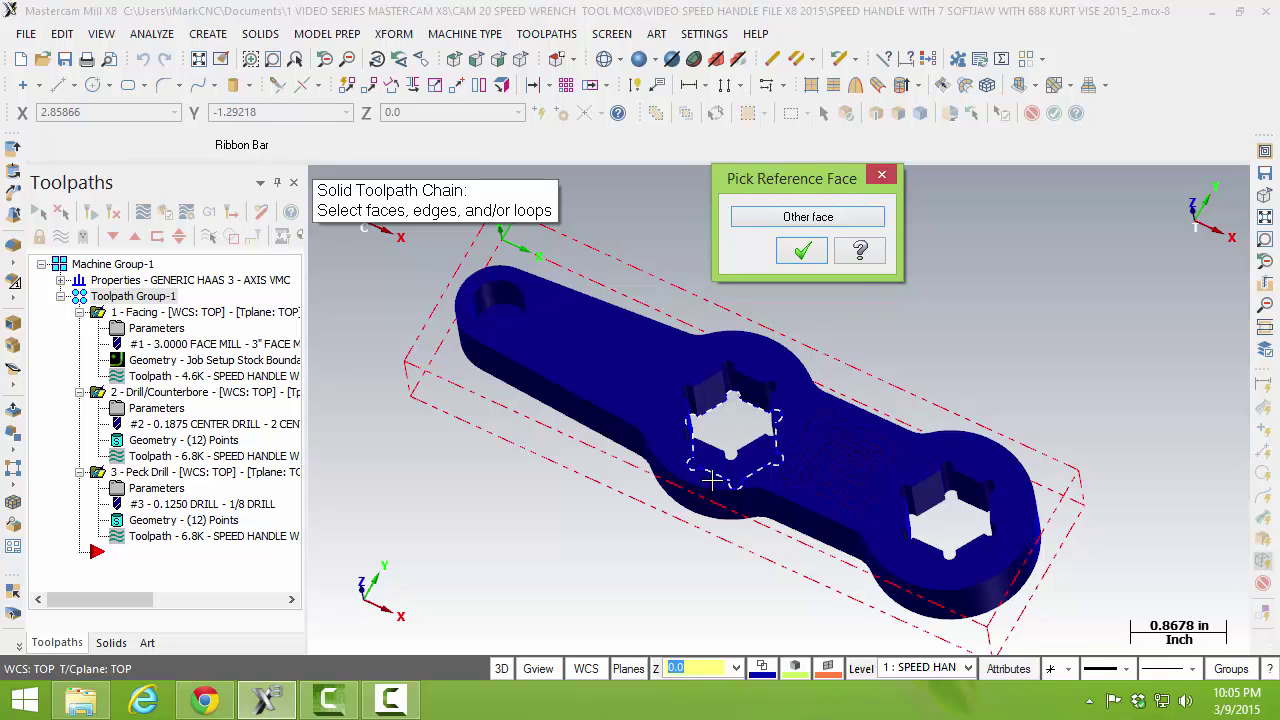
{"action": "left_click", "coordinate": [802, 251]}
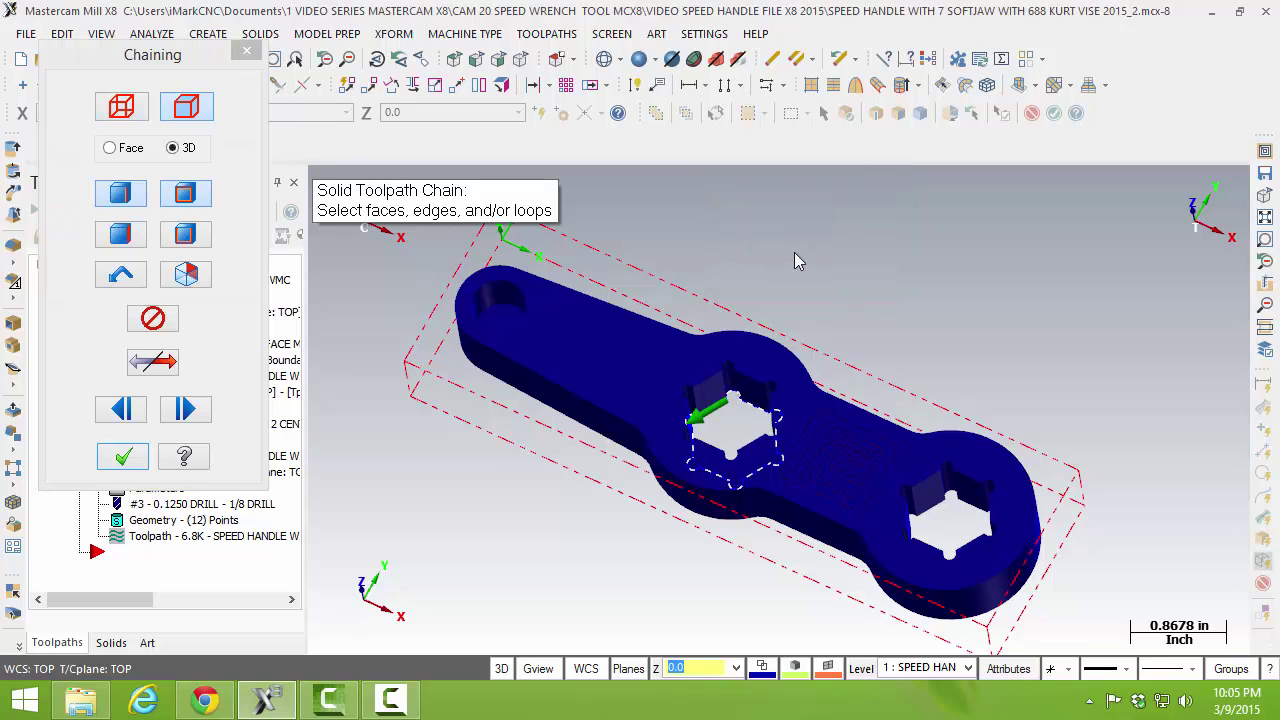
{"action": "left_click", "coordinate": [945, 515]}
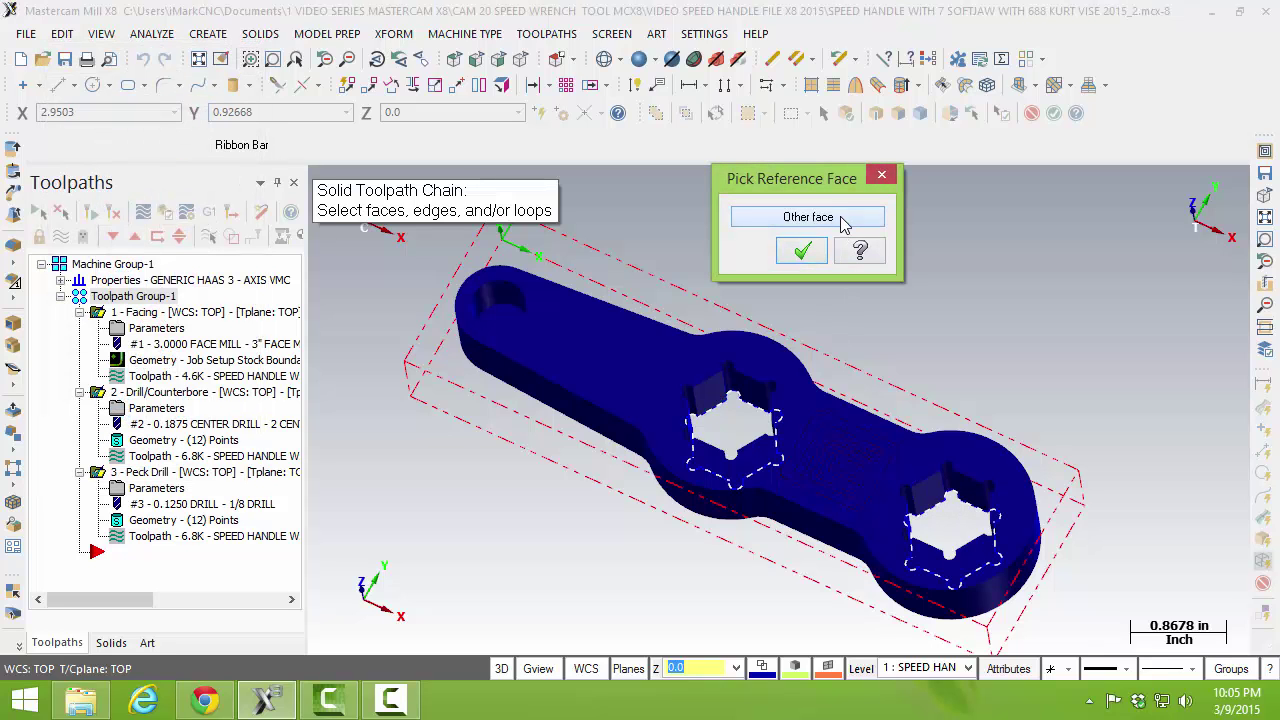
{"action": "left_click", "coordinate": [803, 253]}
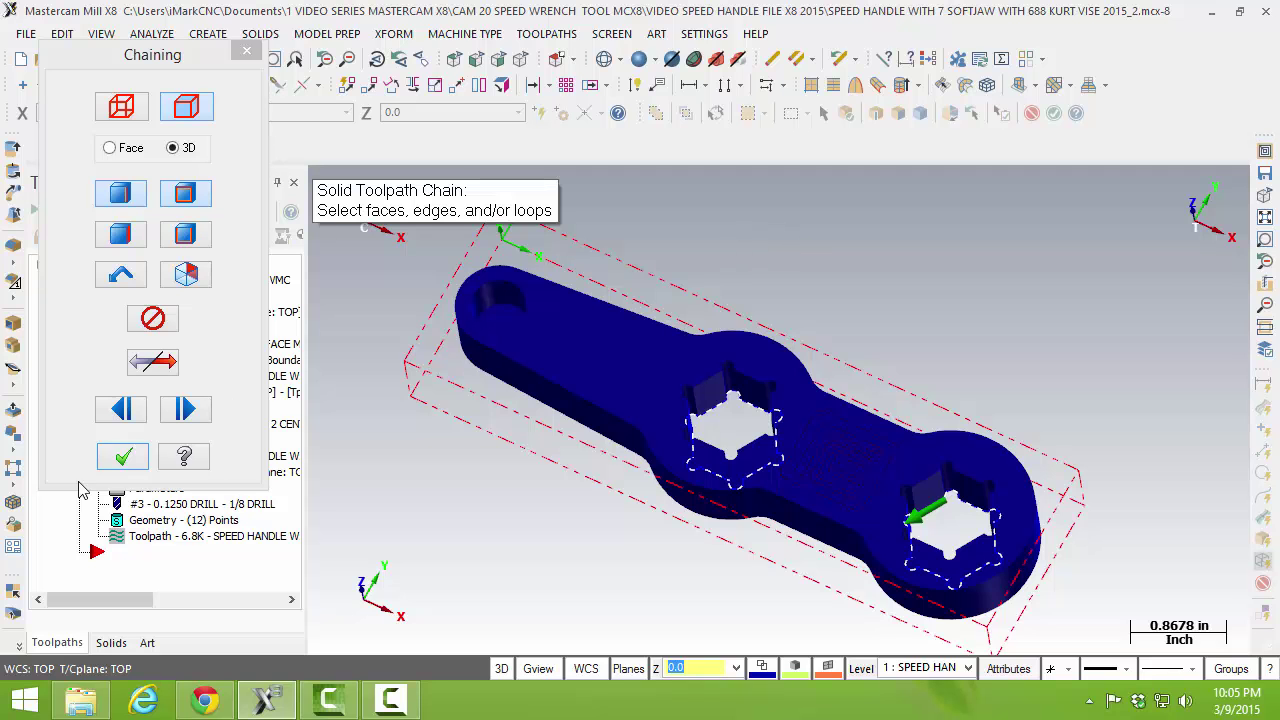
{"action": "left_click", "coordinate": [125, 457]}
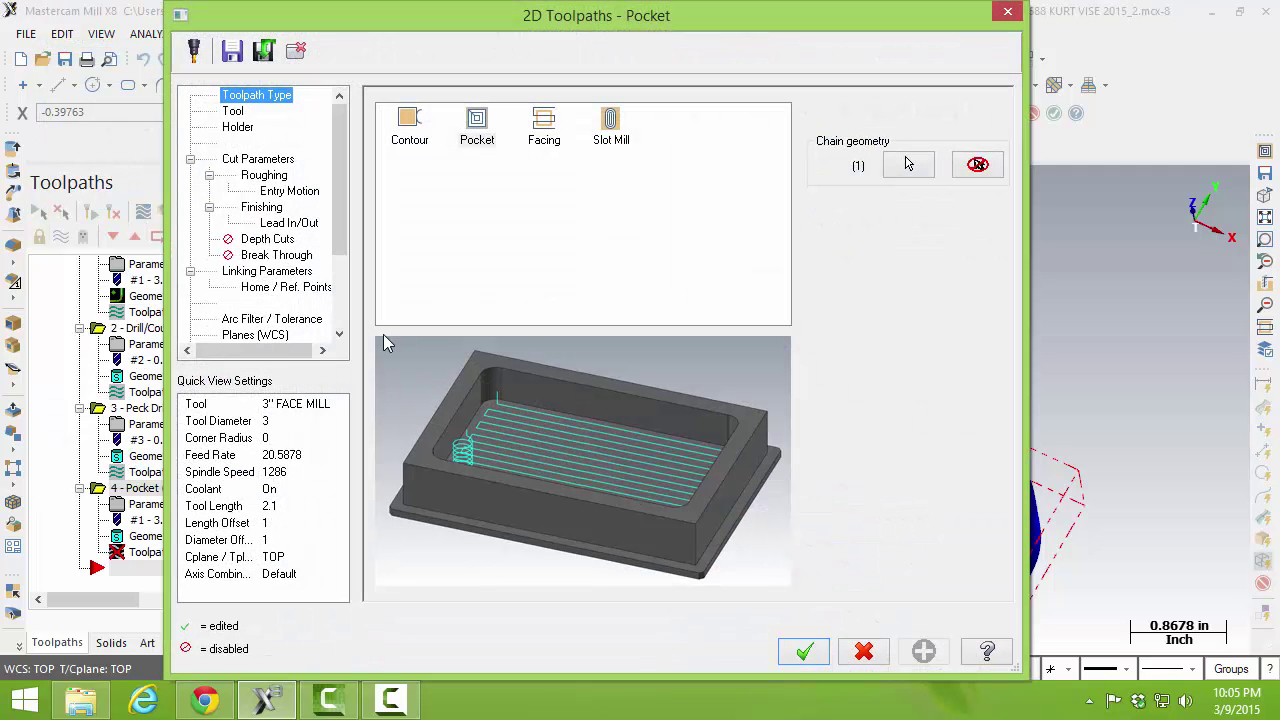
Step: Choose a Pocket toolpath and load the 1/4 FLAT ENDMILL from the tool library
{"action": "left_click", "coordinate": [477, 123]}
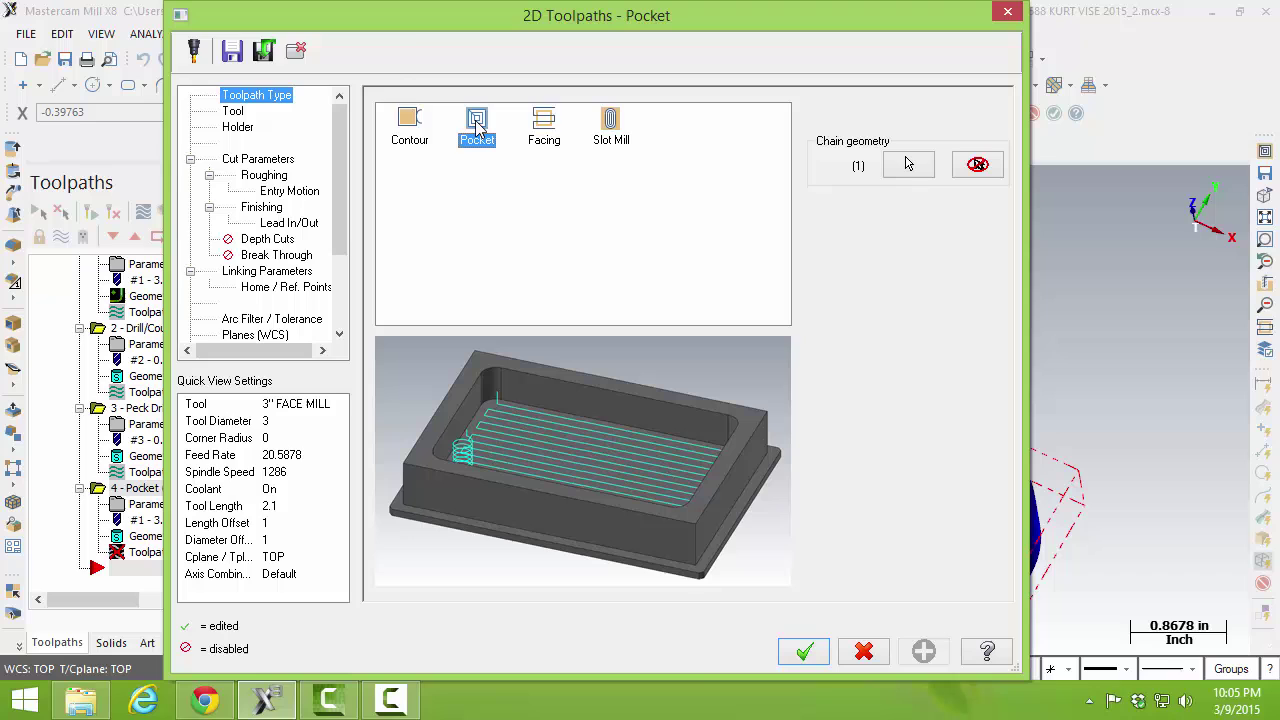
{"action": "left_click", "coordinate": [582, 458]}
{"action": "left_click", "coordinate": [233, 111]}
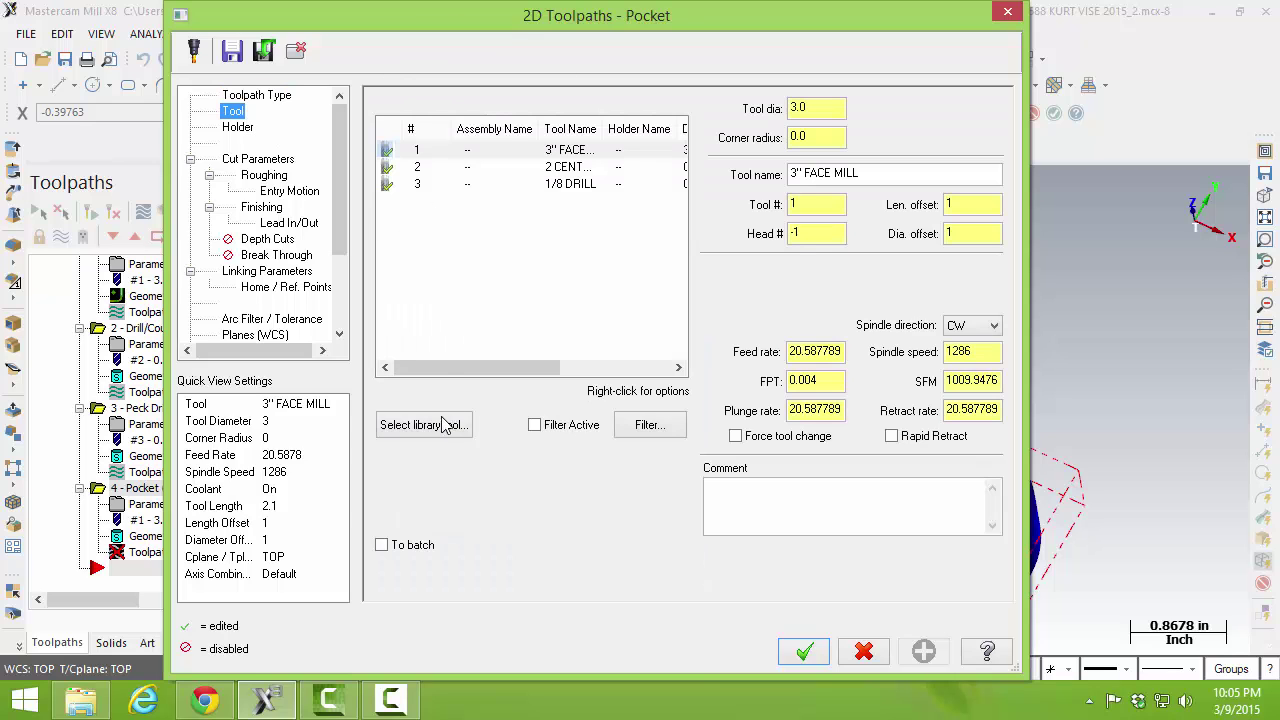
{"action": "left_click", "coordinate": [445, 425]}
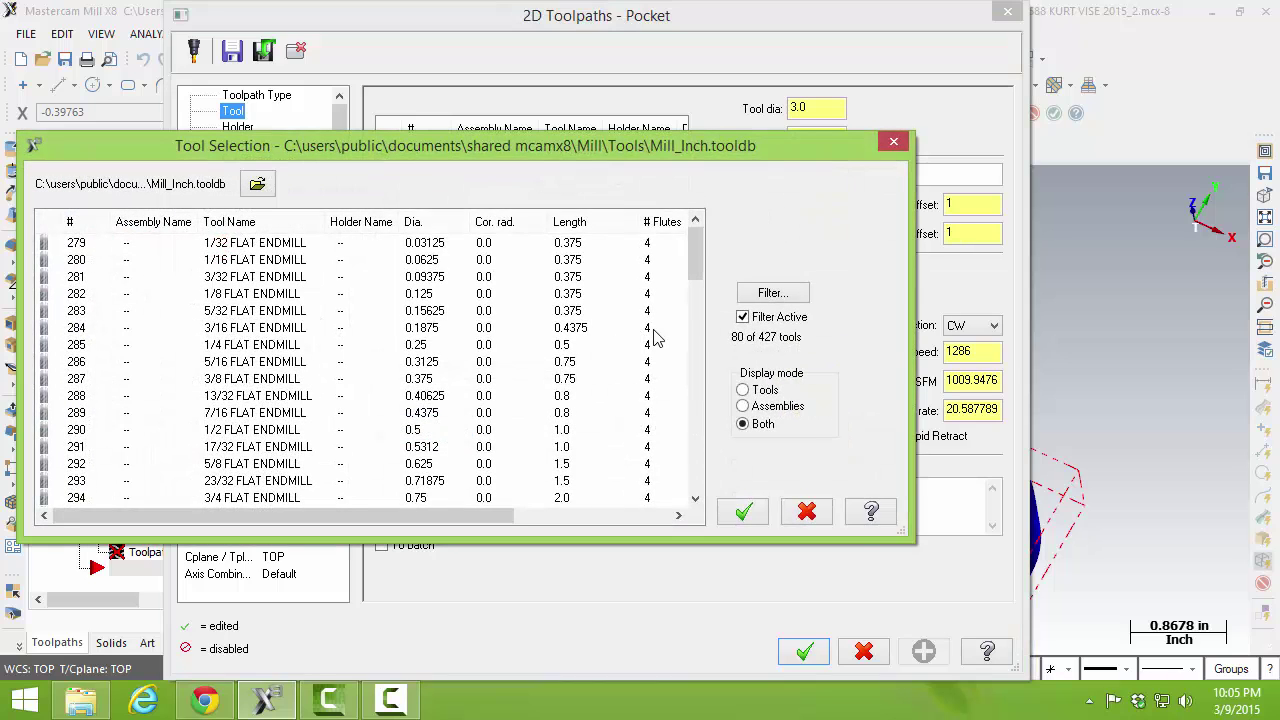
{"action": "scroll", "coordinate": [695, 275], "scroll_direction": "down", "scroll_amount": 2}
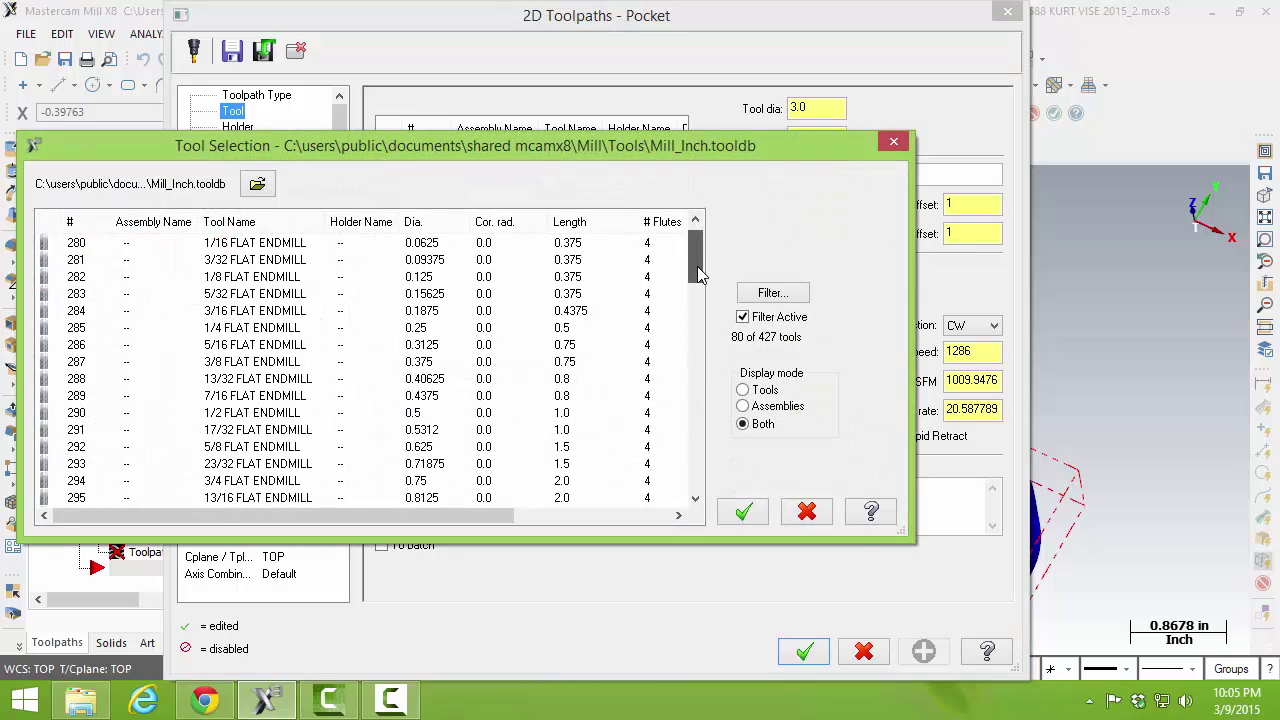
{"action": "left_click", "coordinate": [280, 309]}
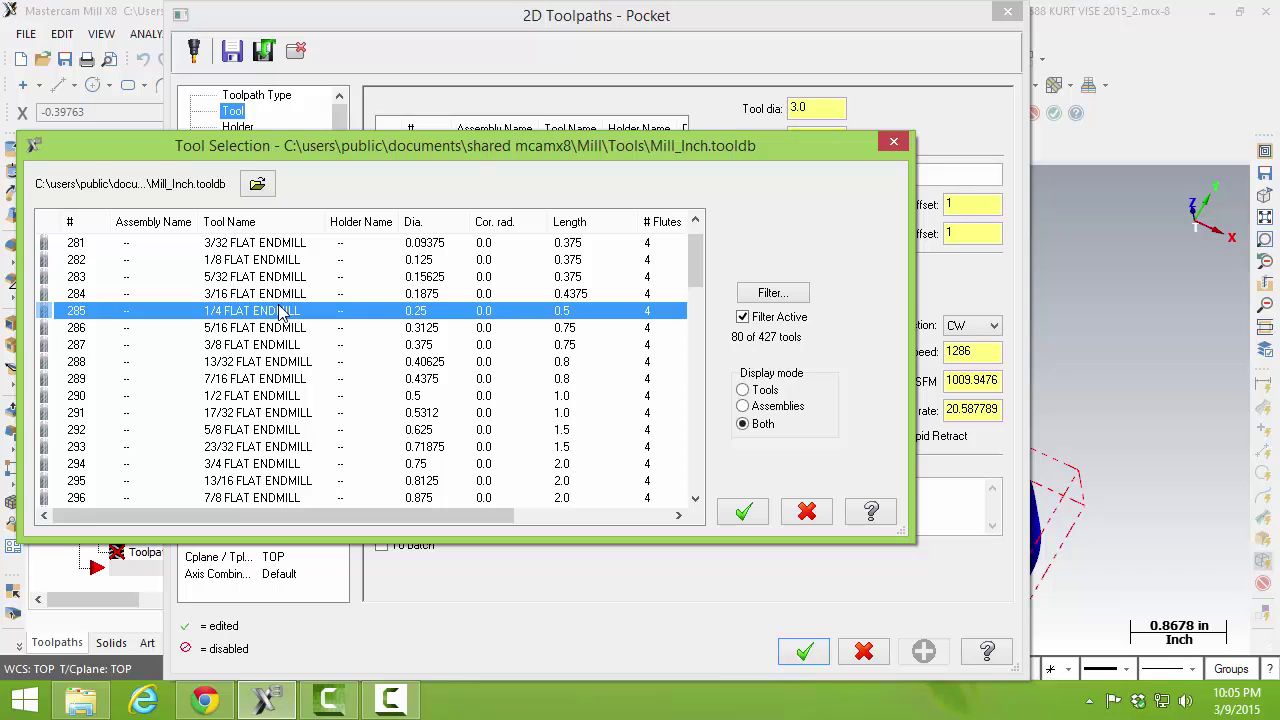
{"action": "left_click", "coordinate": [743, 513]}
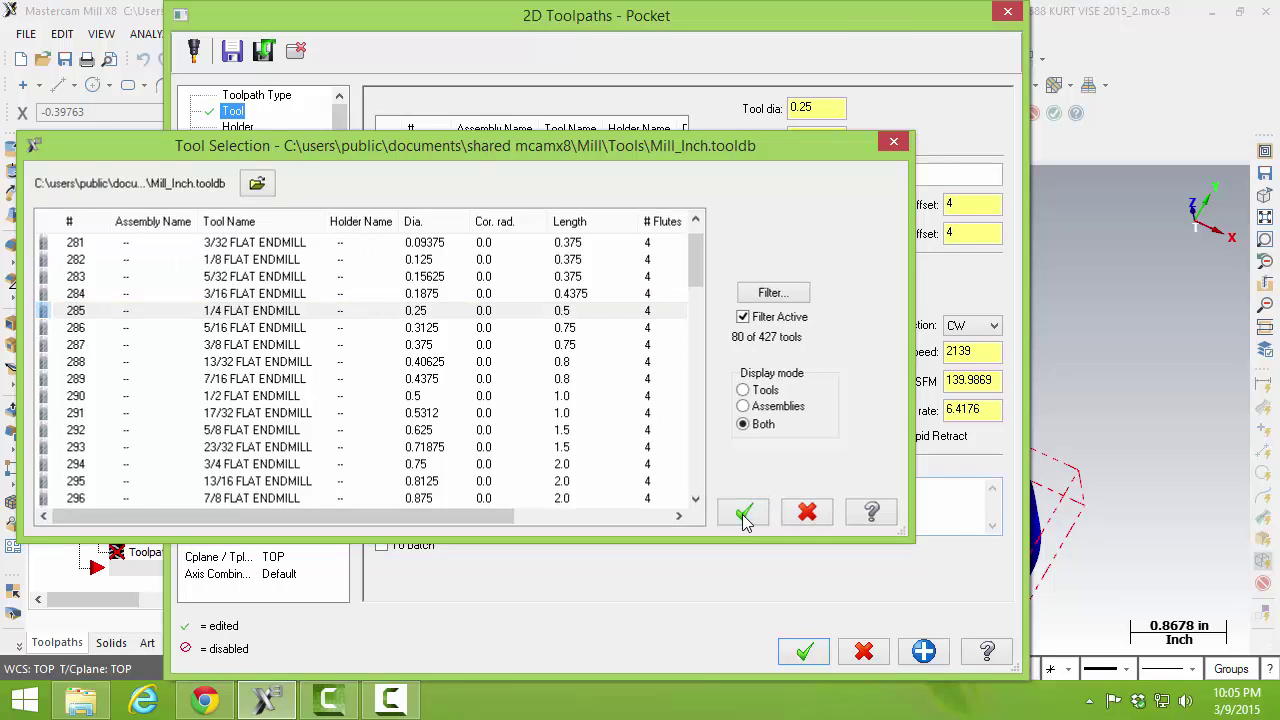
Step: Set spindle speed 3500, feed per tooth 0.002, and turn on rapid retract
{"action": "double_click", "coordinate": [984, 355]}
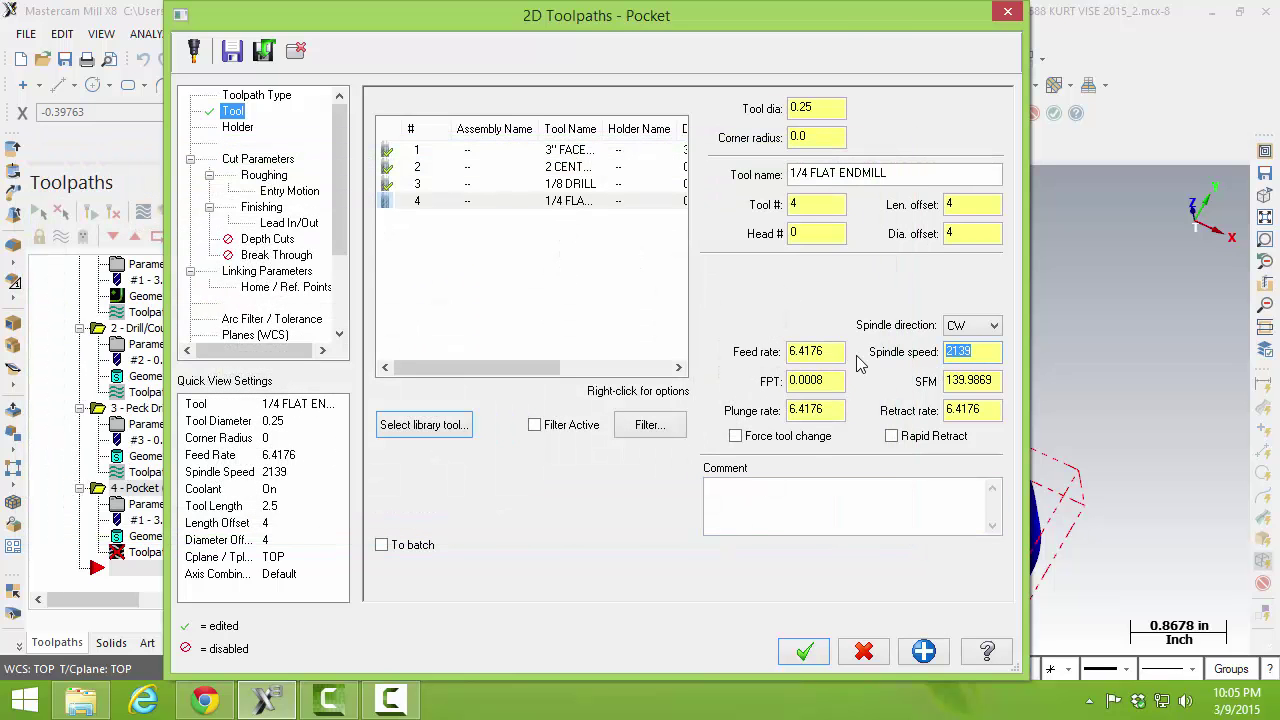
{"action": "type", "text": "3500"}
{"action": "key", "text": "Return"}
{"action": "left_click_drag", "start_coordinate": [821, 378], "coordinate": [813, 380]}
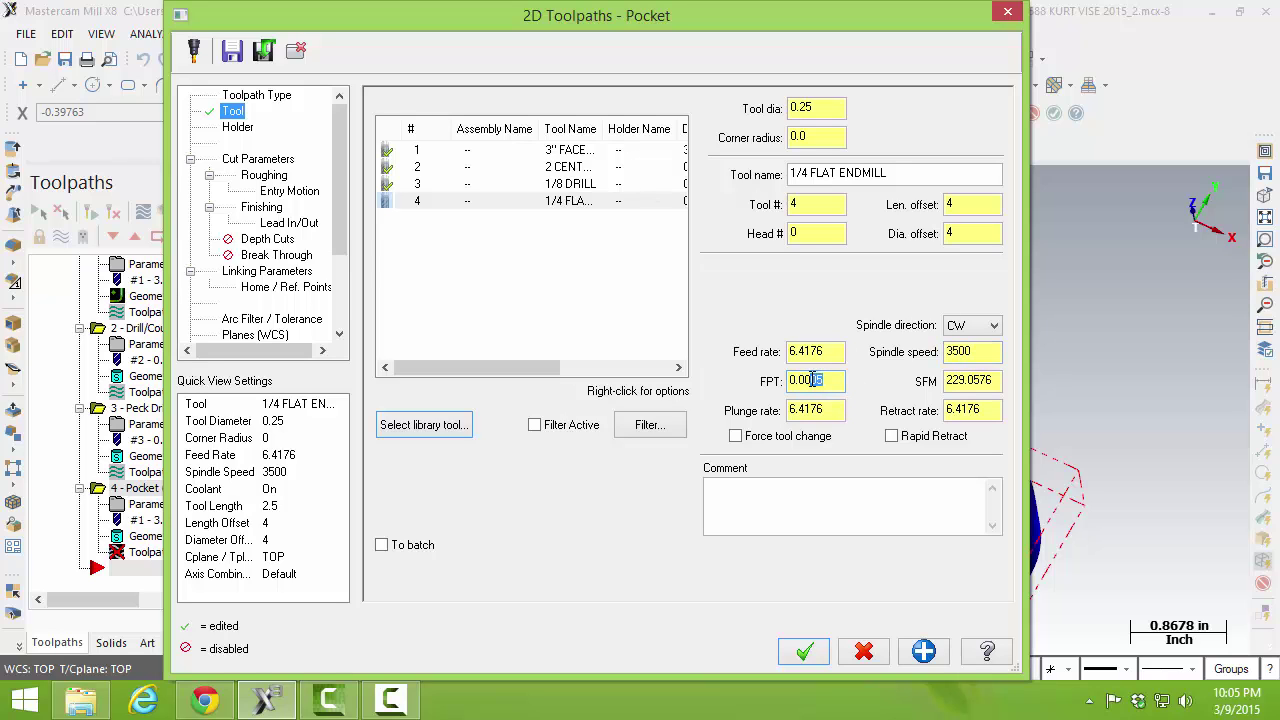
{"action": "type", "text": "2"}
{"action": "key", "text": "Return"}
{"action": "left_click", "coordinate": [893, 440]}
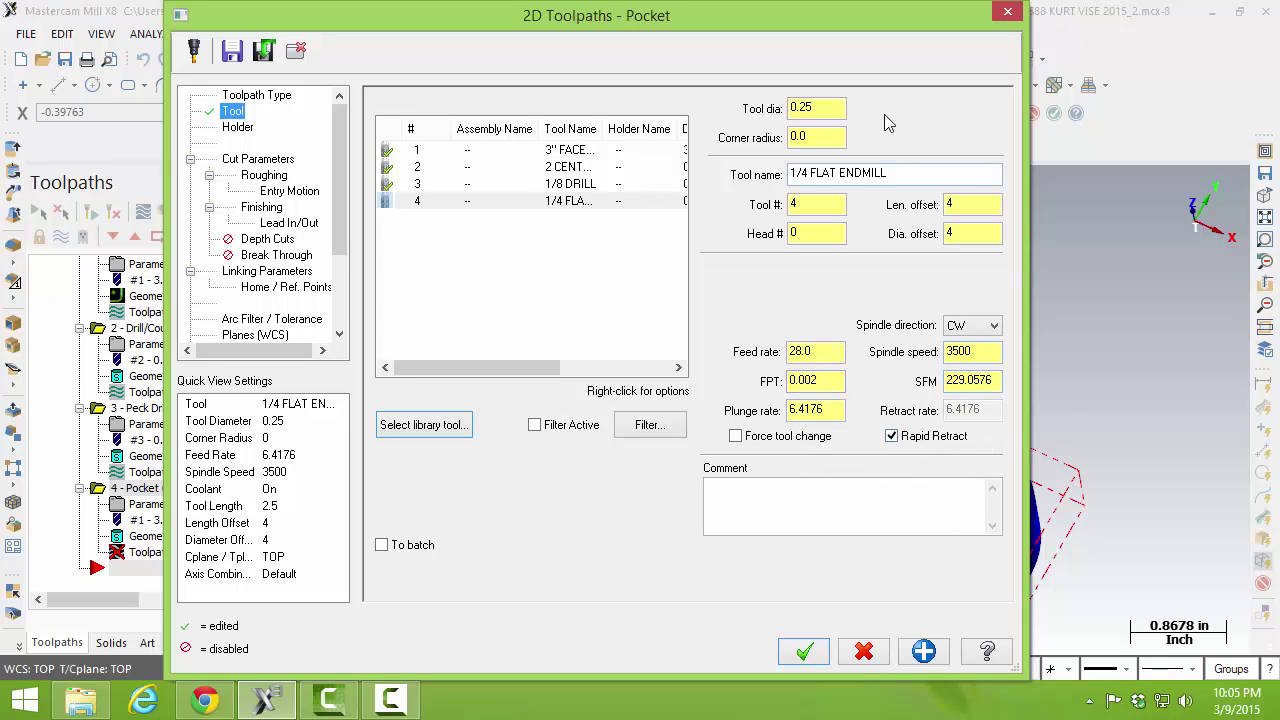
{"action": "left_click", "coordinate": [275, 162]}
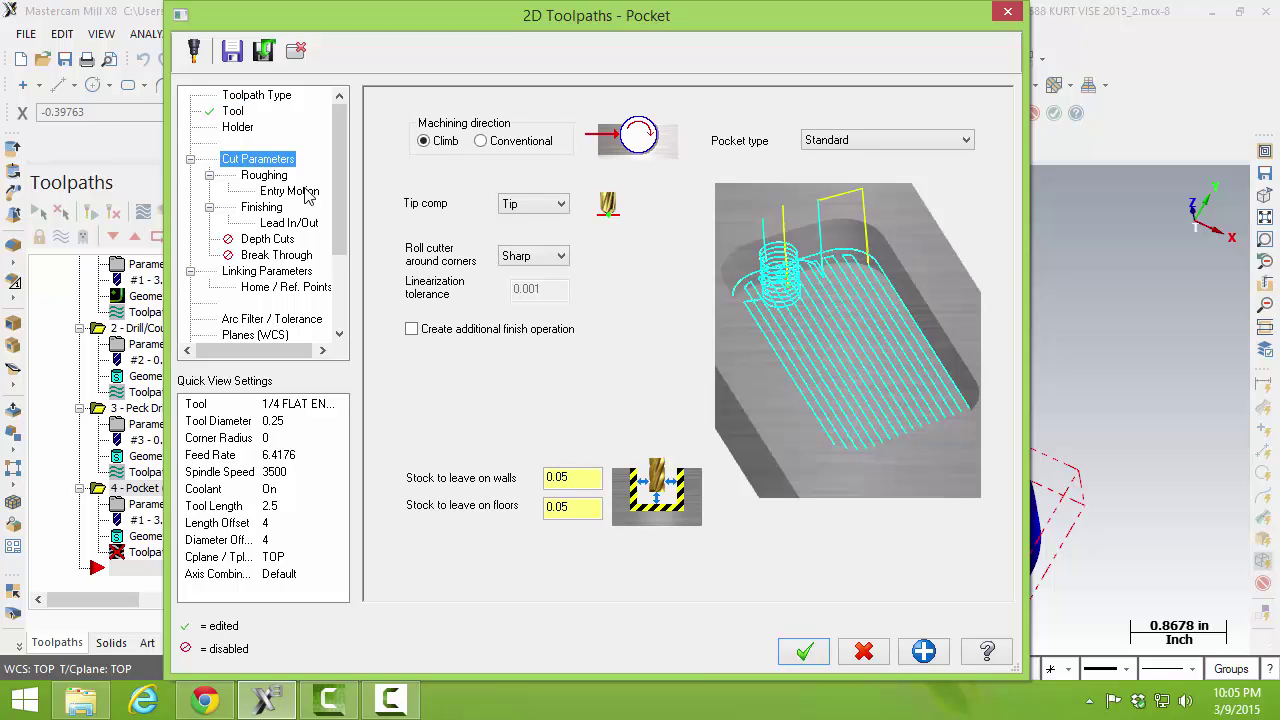
Step: Set the stock to leave on both walls and floors to 0
{"action": "left_click", "coordinate": [598, 481]}
{"action": "key", "text": "BackSpace"}
{"action": "left_click_drag", "start_coordinate": [598, 481], "coordinate": [508, 481]}
{"action": "left_click_drag", "start_coordinate": [588, 504], "coordinate": [485, 510]}
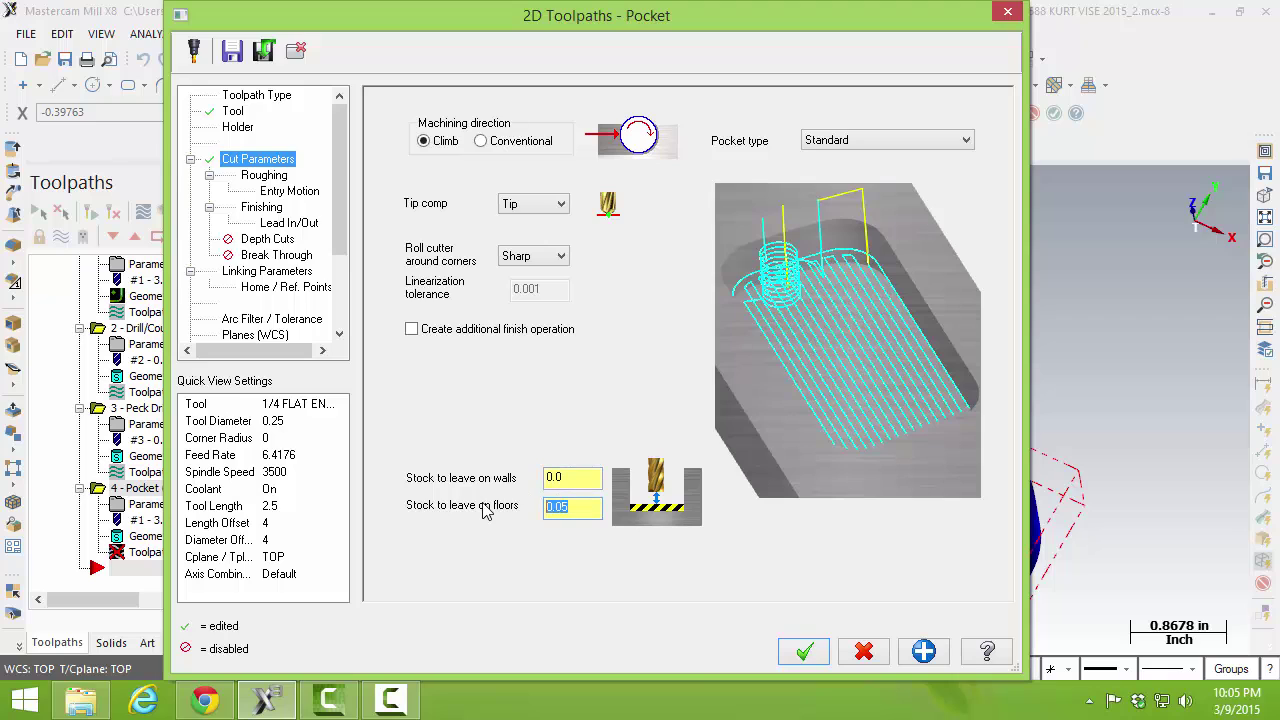
{"action": "type", "text": "0"}
{"action": "key", "text": "Return"}
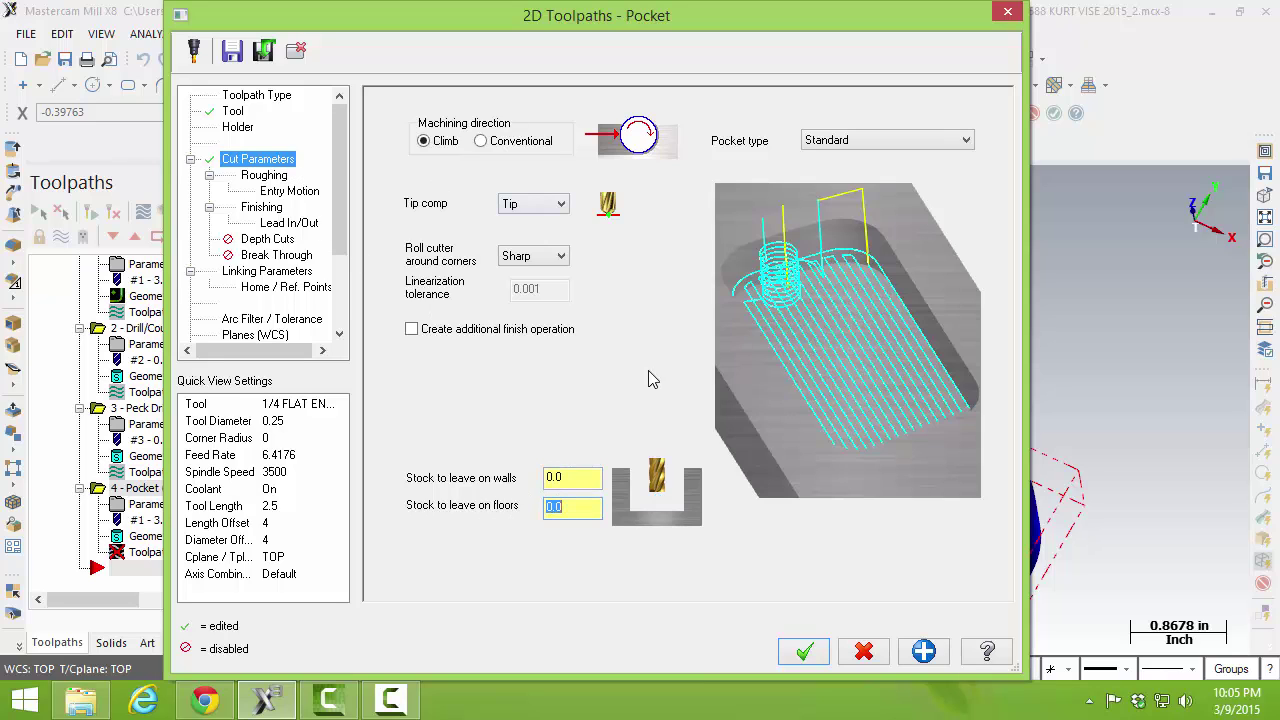
{"action": "left_click", "coordinate": [278, 180]}
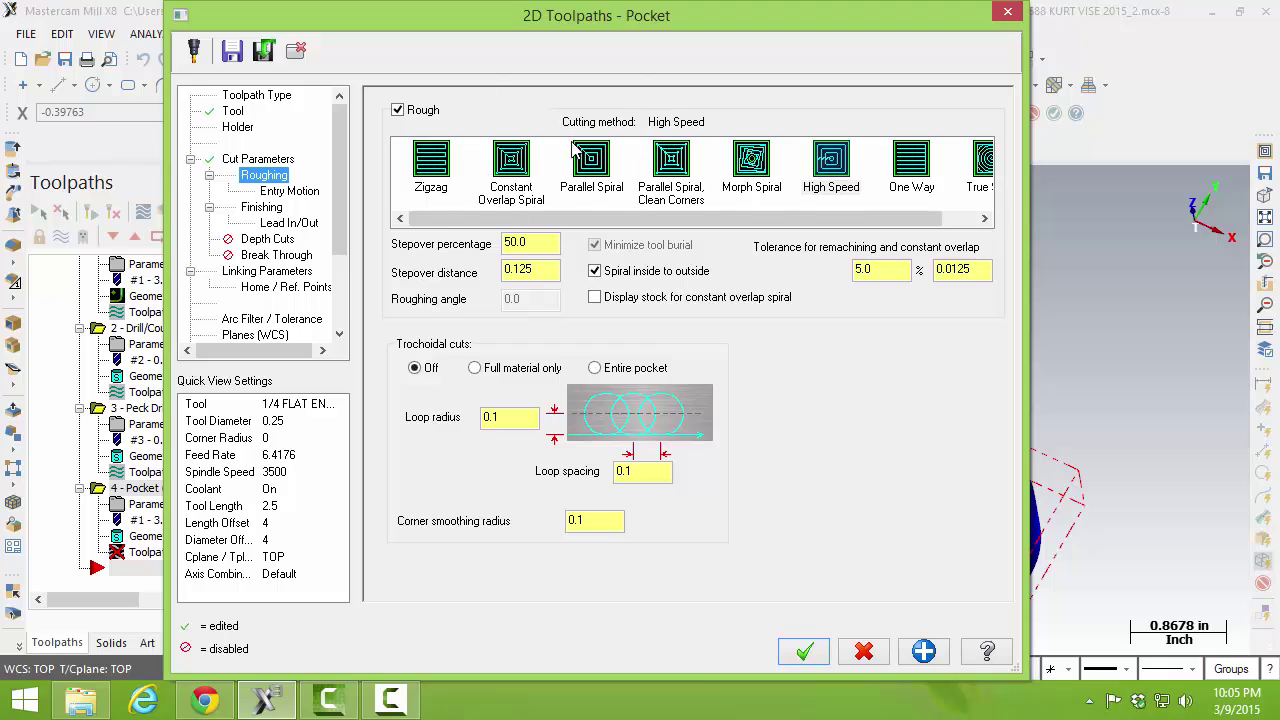
Step: Compare roughing patterns and settle on Constant Overlap Spiral at 50% stepover
{"action": "left_click", "coordinate": [436, 176]}
{"action": "left_click", "coordinate": [512, 172]}
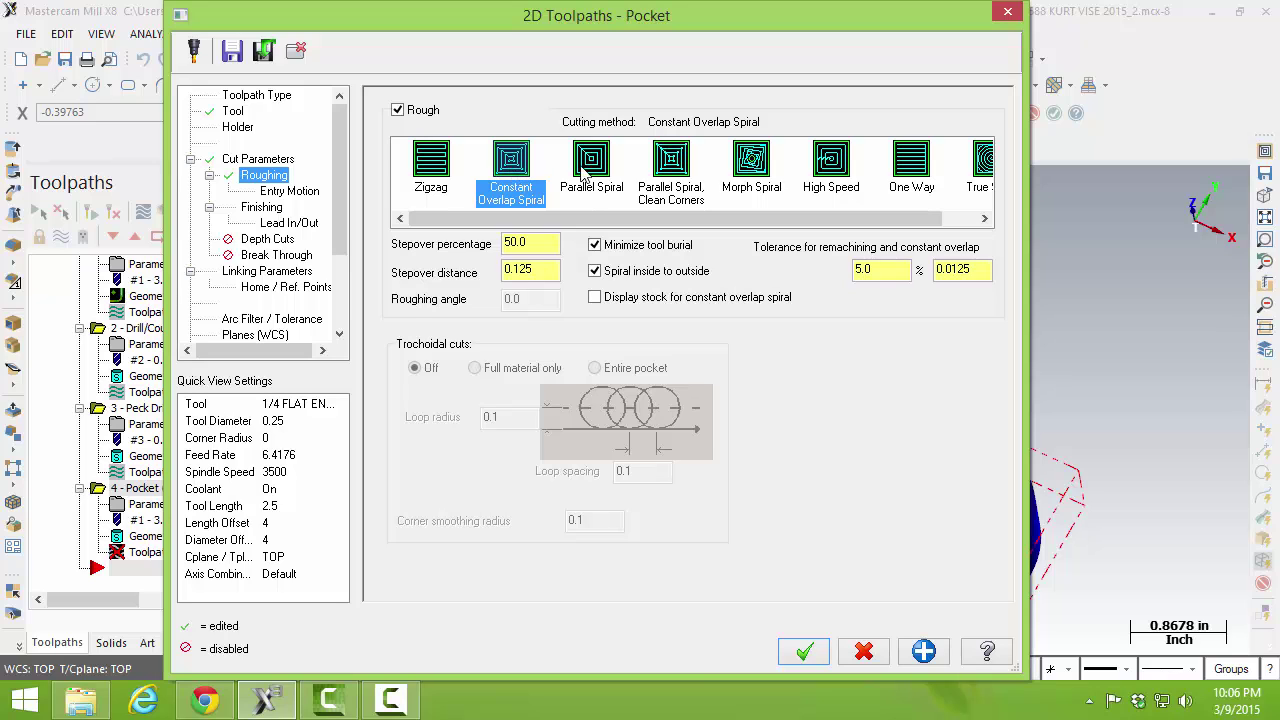
{"action": "left_click", "coordinate": [627, 276]}
{"action": "left_click", "coordinate": [596, 164]}
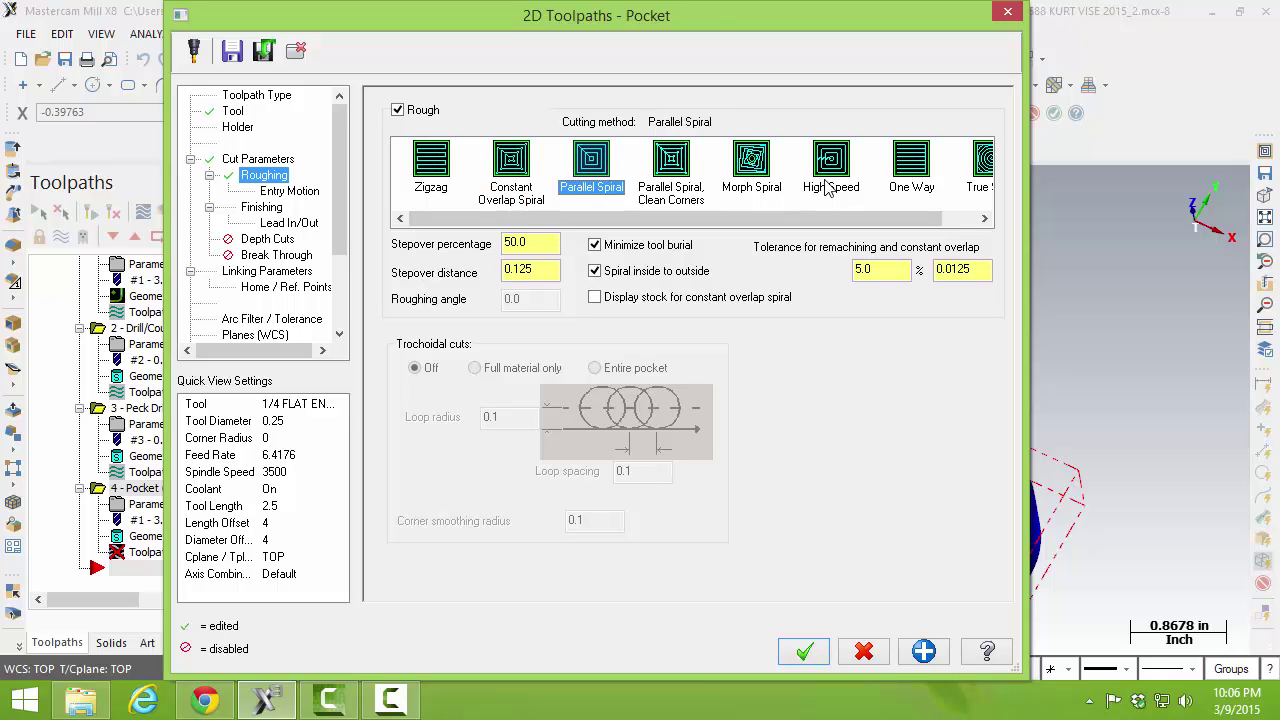
{"action": "scroll", "coordinate": [680, 190], "scroll_direction": "down", "scroll_amount": 1}
{"action": "scroll", "coordinate": [560, 170], "scroll_direction": "up", "scroll_amount": 1}
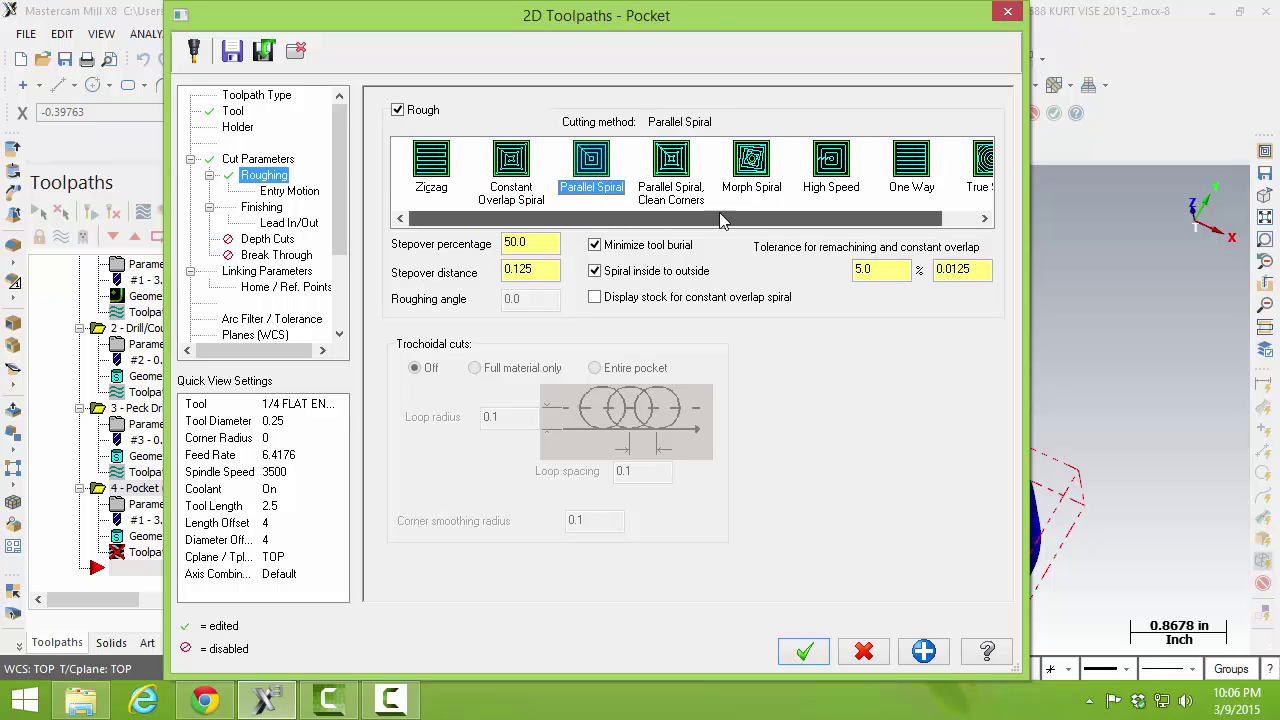
{"action": "left_click", "coordinate": [505, 156]}
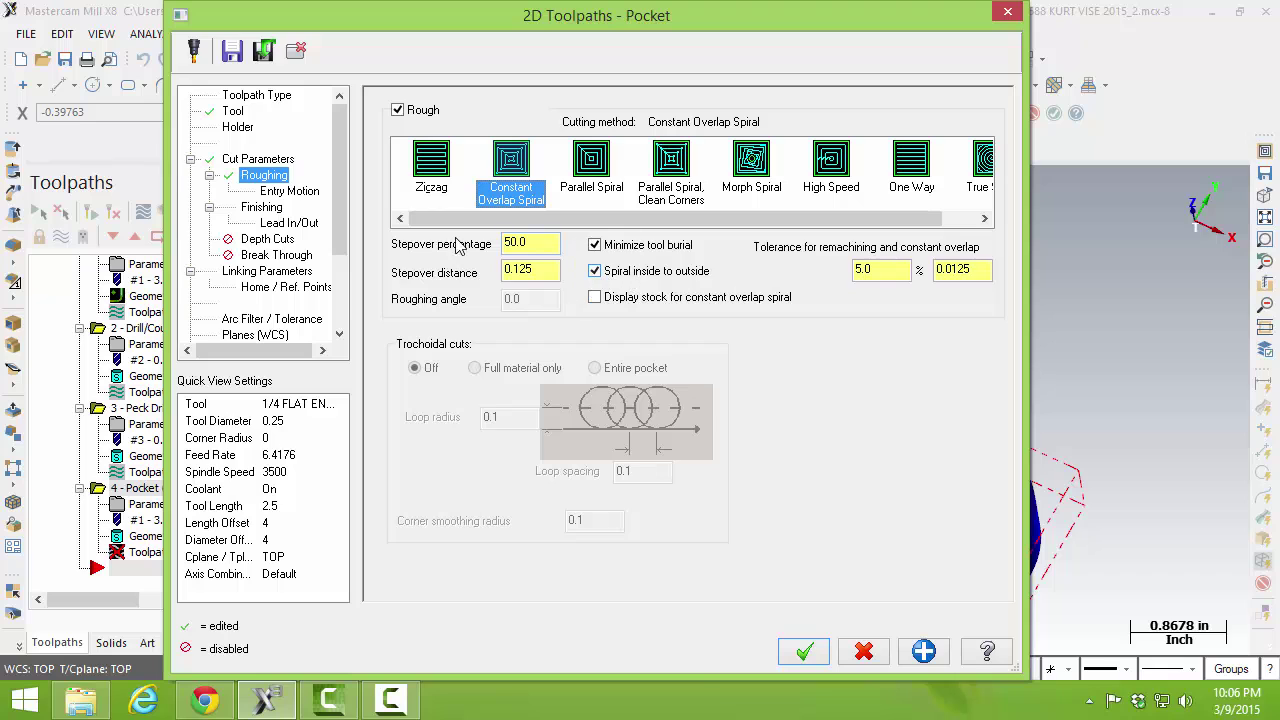
Step: Preview Ramp and Helix entries, then set the pocket's entry motion to Off
{"action": "left_click", "coordinate": [290, 191]}
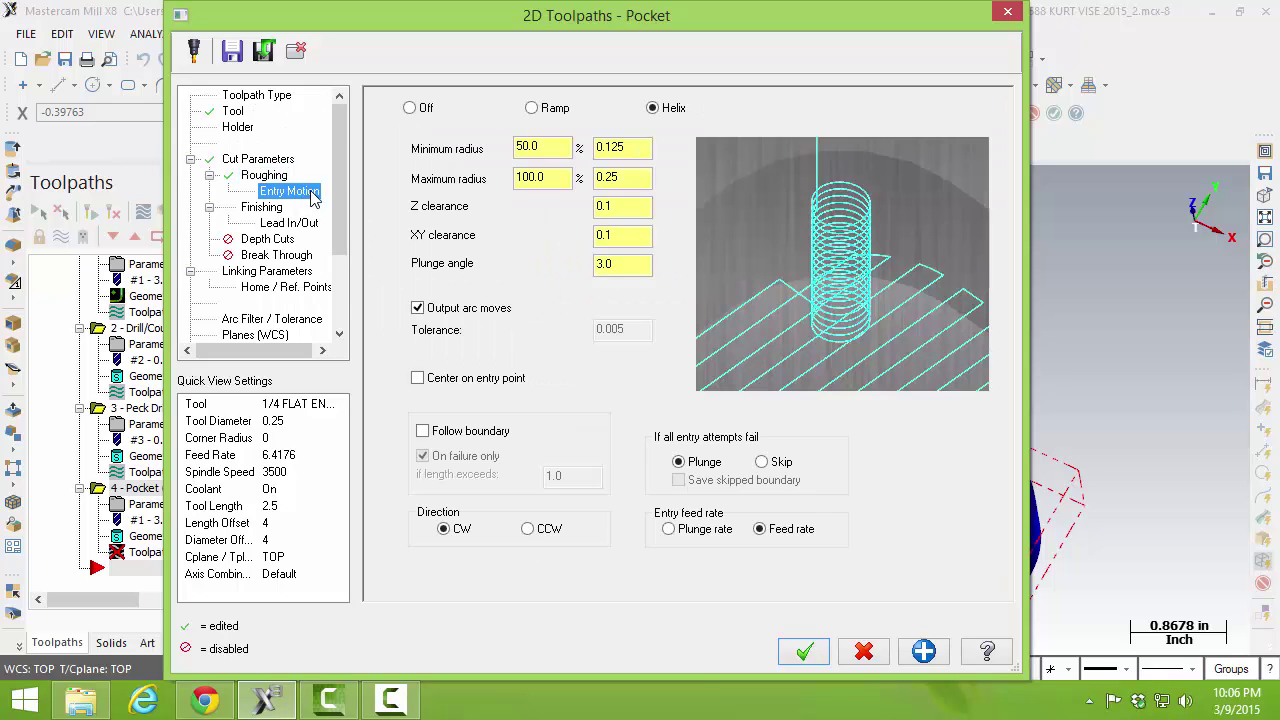
{"action": "left_click", "coordinate": [532, 108]}
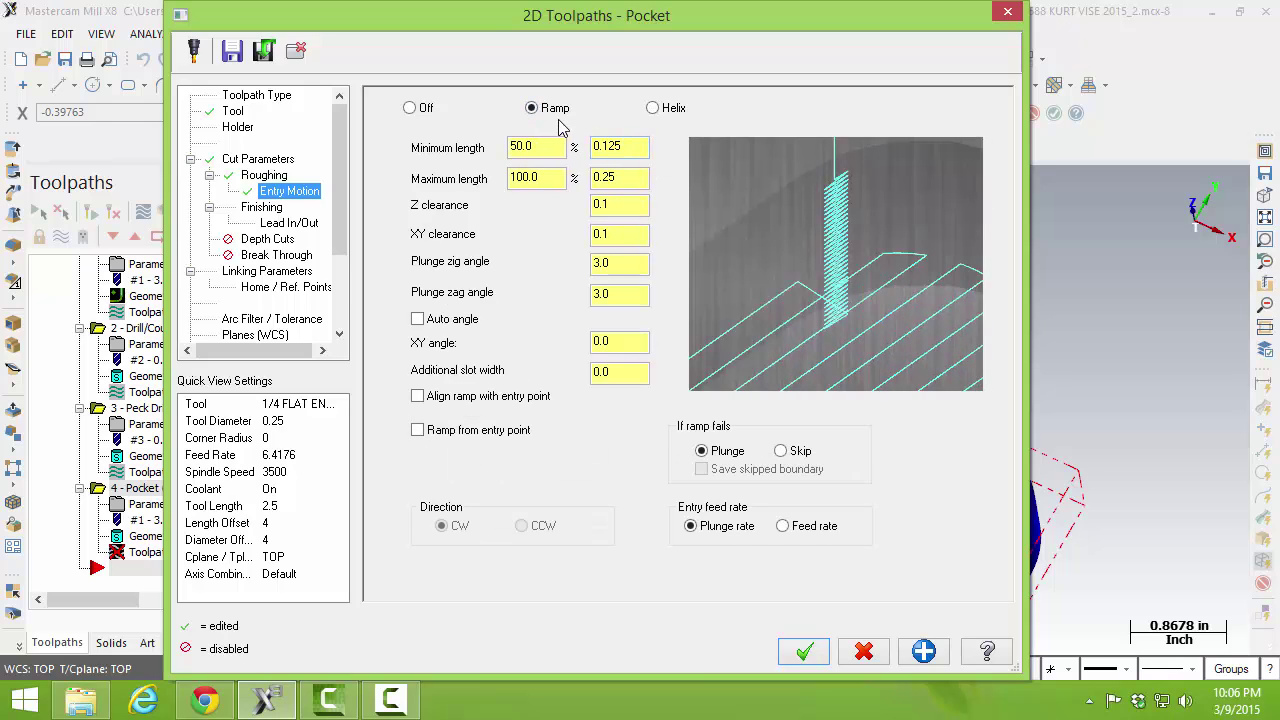
{"action": "left_click", "coordinate": [653, 108]}
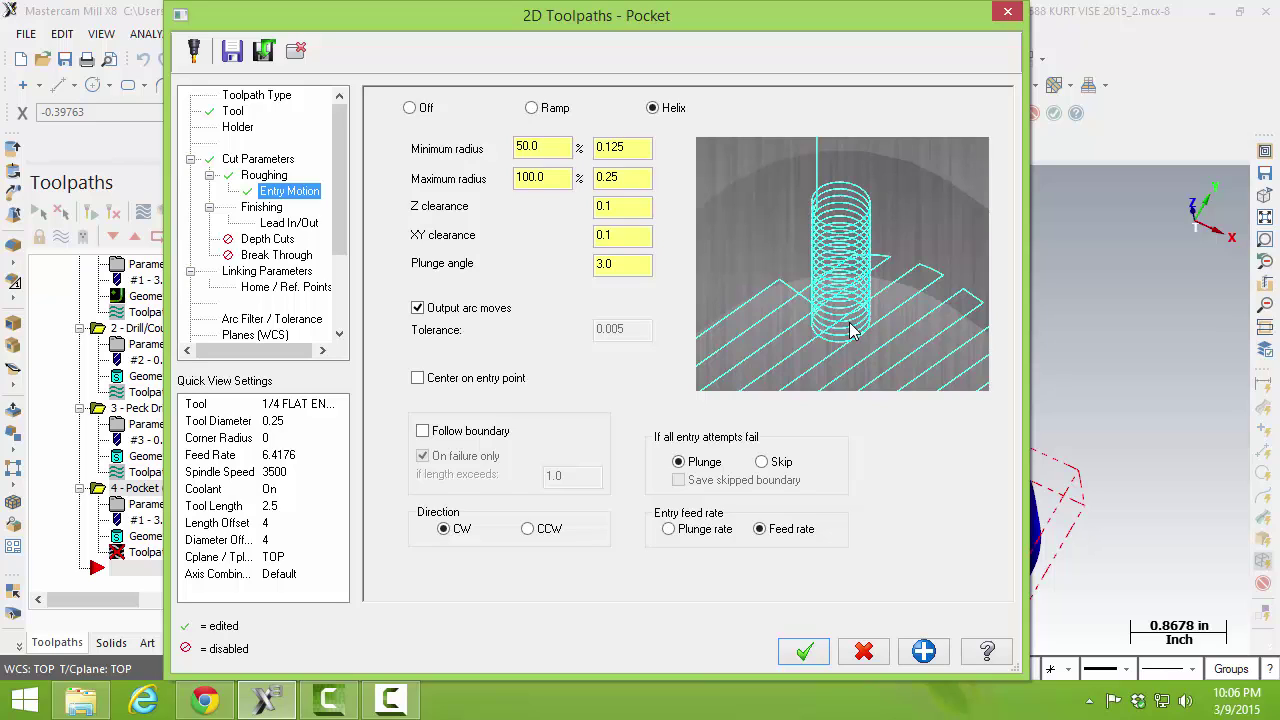
{"action": "left_click", "coordinate": [422, 113]}
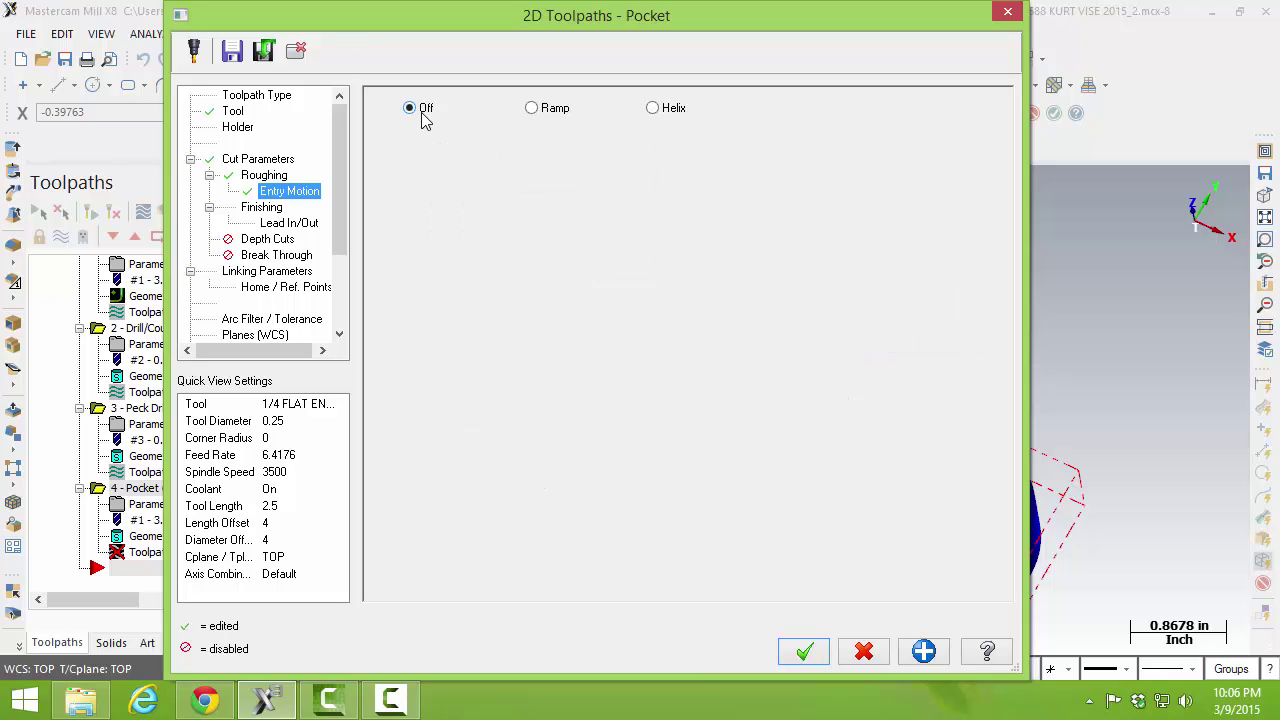
Step: Lower the end mill's plunge rate to 6.0
{"action": "left_click", "coordinate": [236, 112]}
{"action": "double_click", "coordinate": [833, 410]}
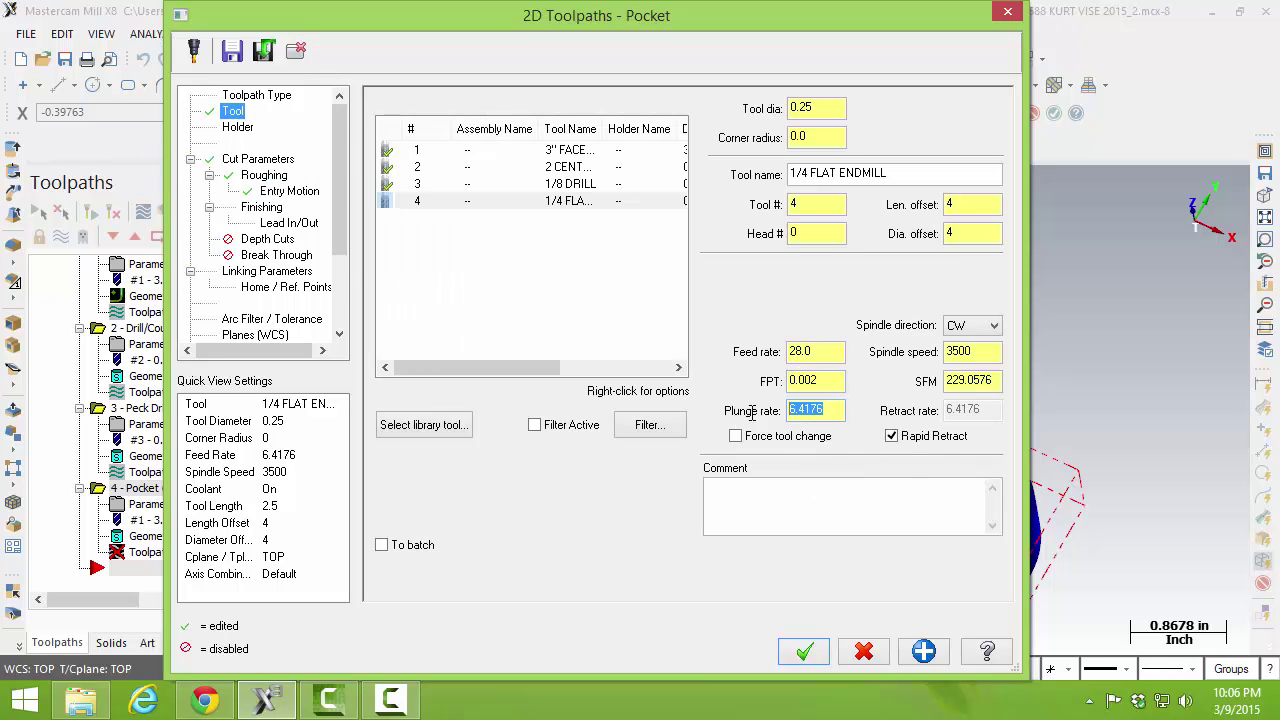
{"action": "type", "text": "6.0"}
{"action": "key", "text": "Return"}
Step: Switch the pocket's entry motion back to a helical entry
{"action": "left_click", "coordinate": [283, 196]}
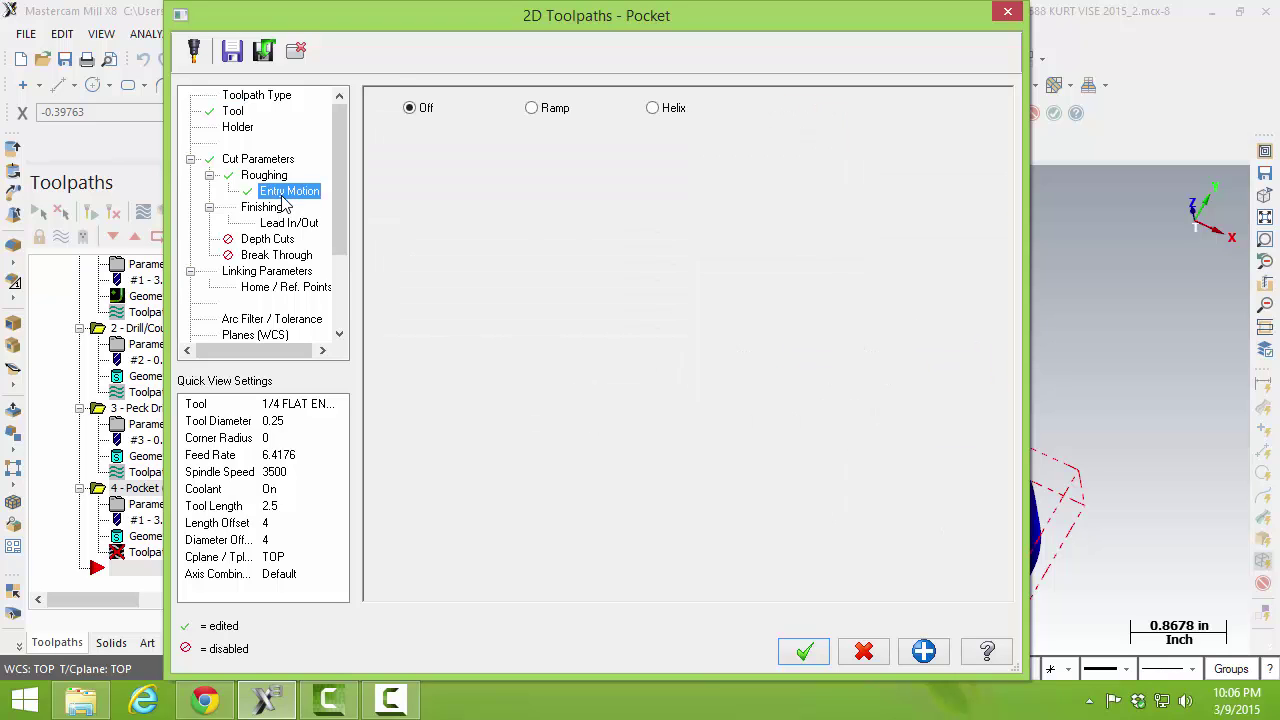
{"action": "left_click", "coordinate": [532, 108]}
{"action": "left_click", "coordinate": [653, 108]}
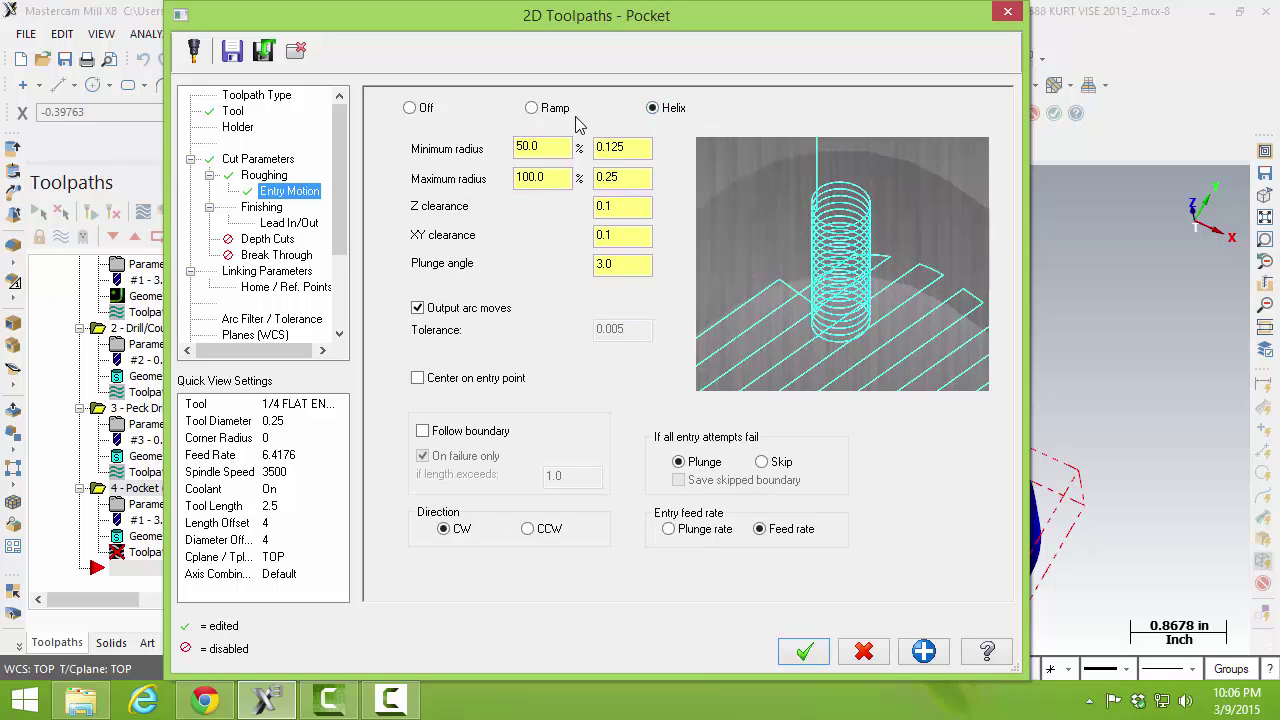
{"action": "left_click", "coordinate": [262, 207]}
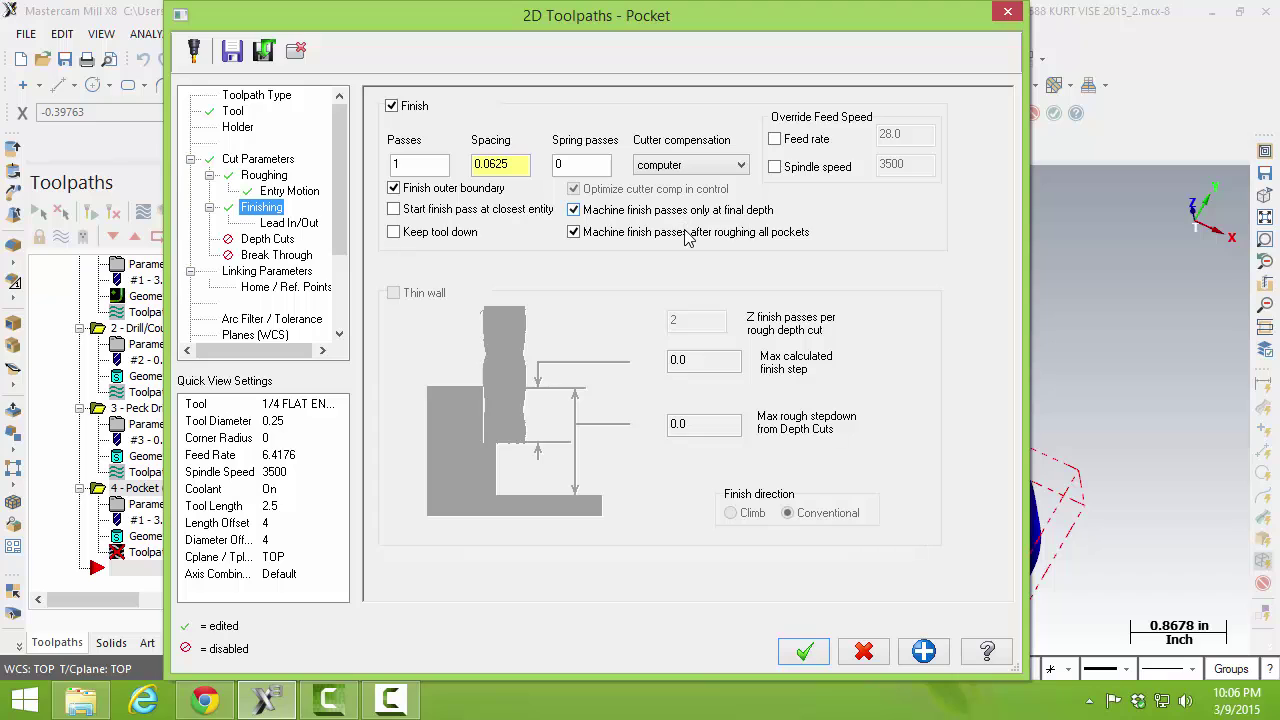
Step: Finish each pocket without waiting for all roughing, with 0.005 spacing and 1 spring pass
{"action": "left_click", "coordinate": [575, 236]}
{"action": "left_click_drag", "start_coordinate": [514, 163], "coordinate": [497, 164]}
{"action": "type", "text": "5"}
{"action": "double_click", "coordinate": [488, 165]}
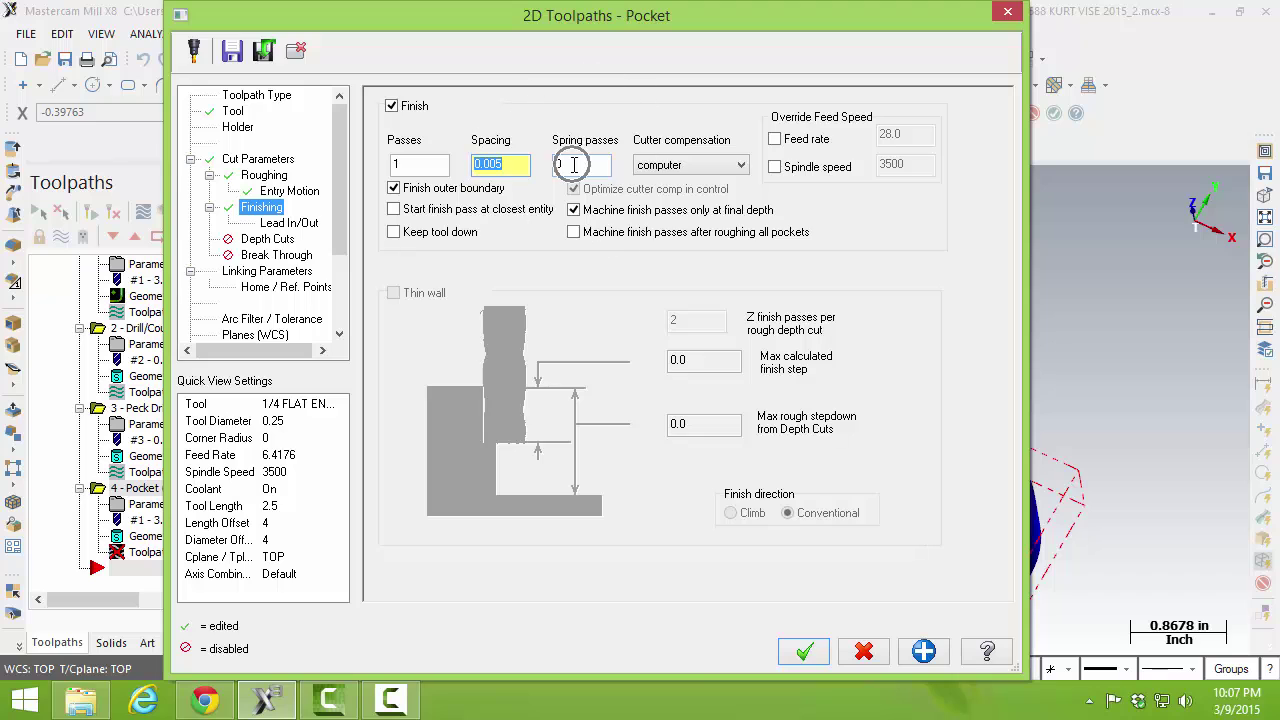
{"action": "left_click_drag", "start_coordinate": [574, 165], "coordinate": [557, 165]}
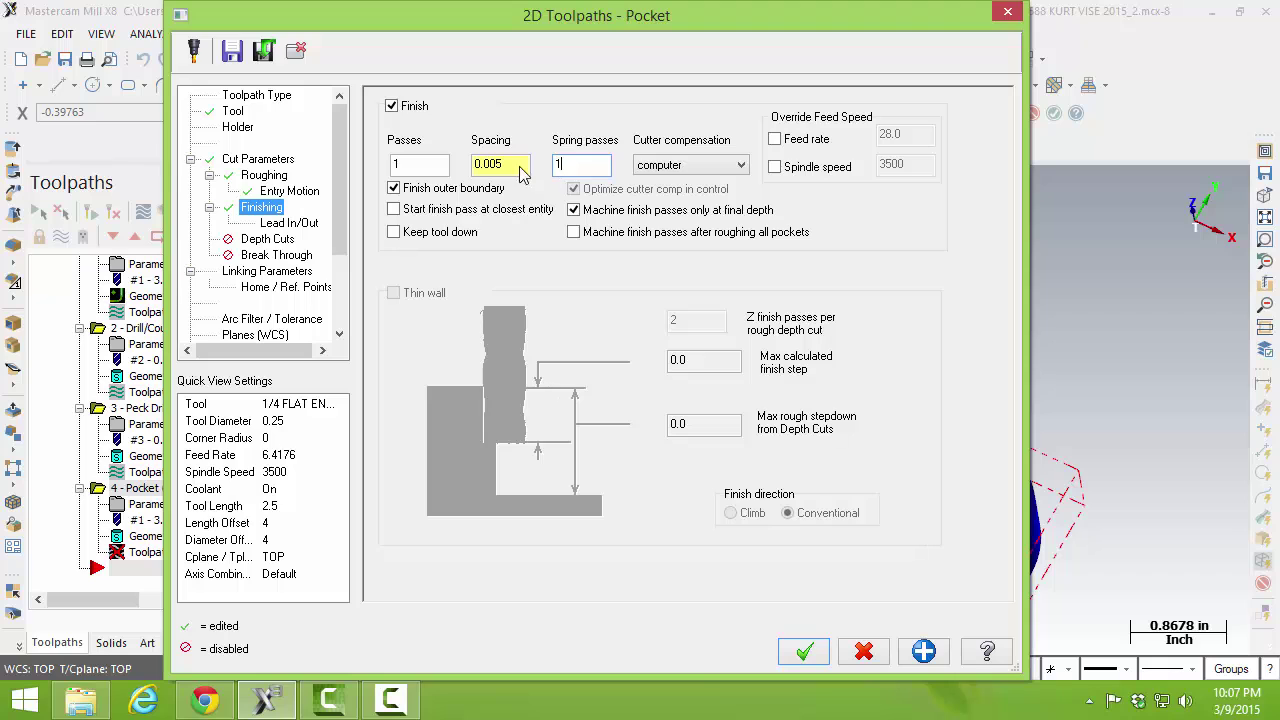
{"action": "left_click", "coordinate": [295, 224]}
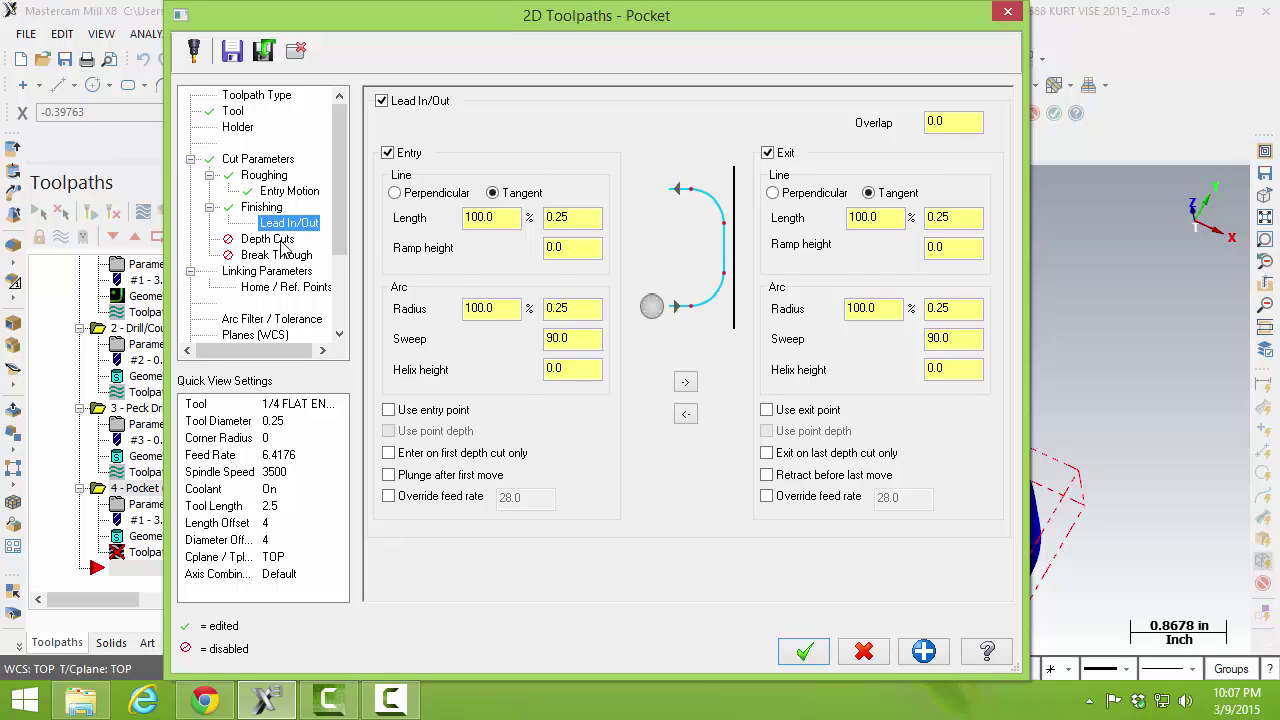
Step: Enable depth cuts with a 0.125 max rough step and no finish cuts
{"action": "left_click", "coordinate": [283, 243]}
{"action": "left_click", "coordinate": [414, 118]}
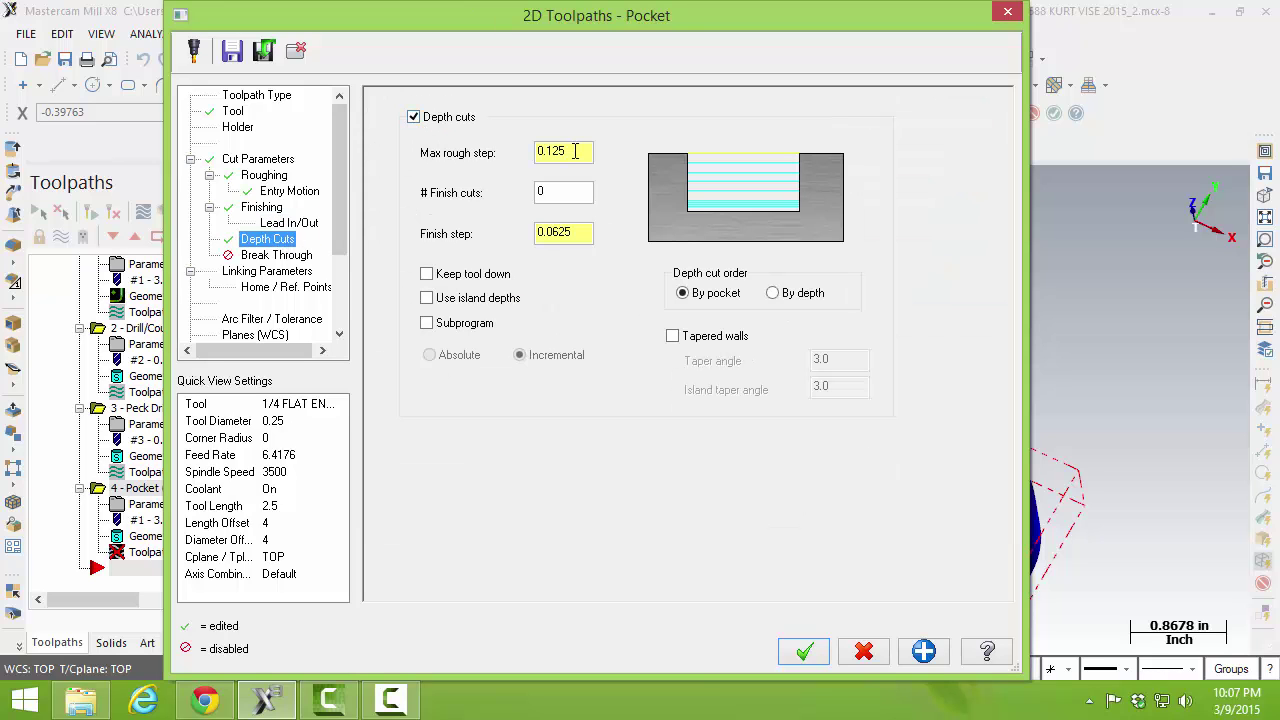
{"action": "left_click", "coordinate": [580, 150]}
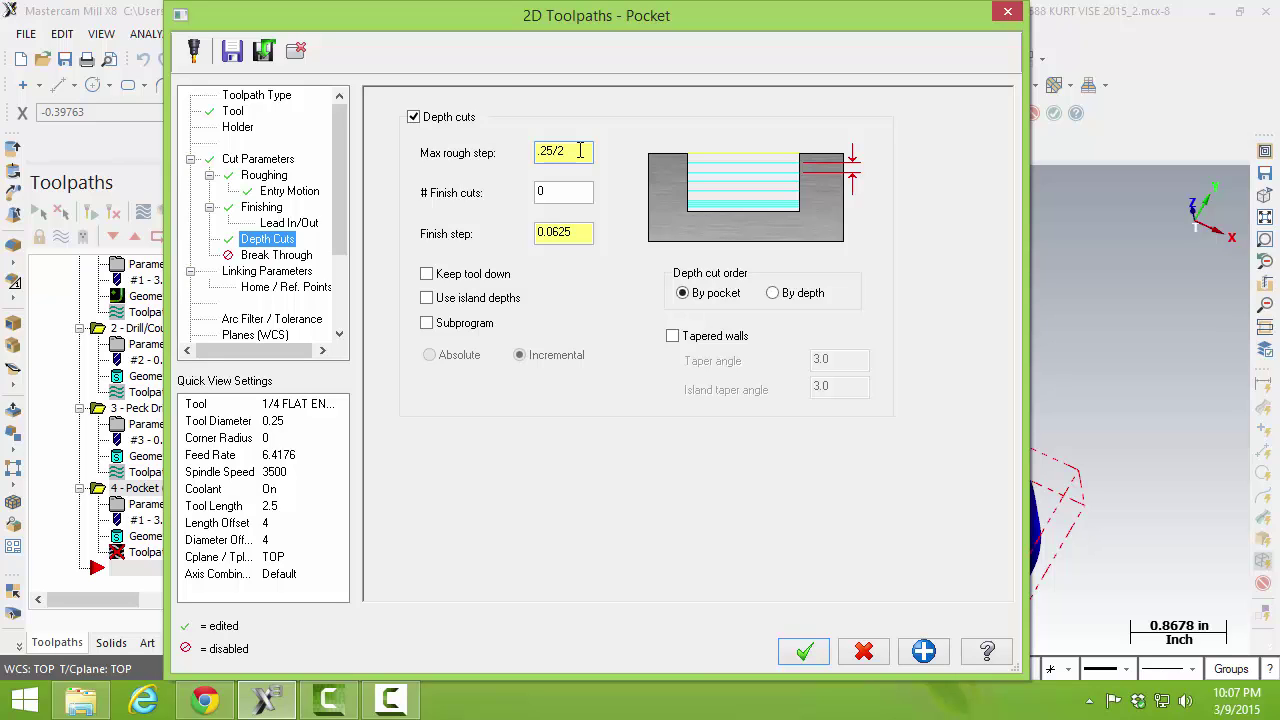
{"action": "key", "text": "Return"}
{"action": "left_click", "coordinate": [570, 195]}
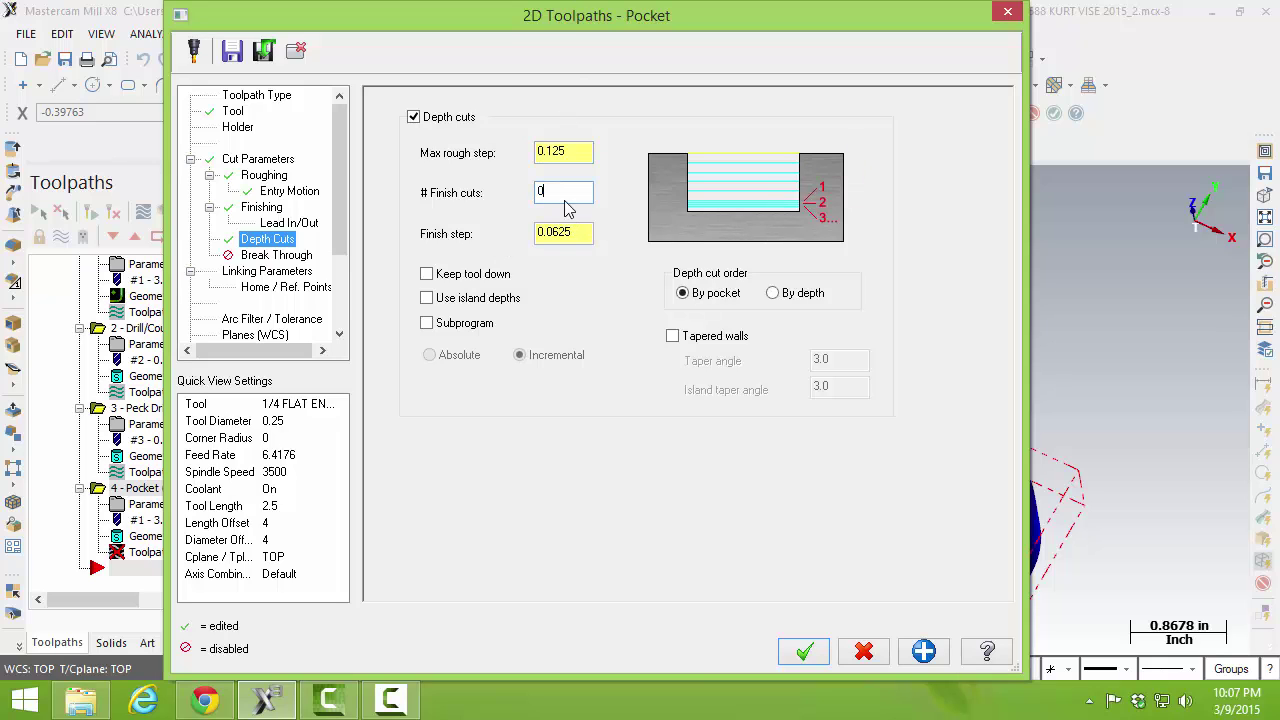
Step: Turn on break through with a 0.02 amount
{"action": "left_click", "coordinate": [306, 256]}
{"action": "left_click", "coordinate": [478, 158]}
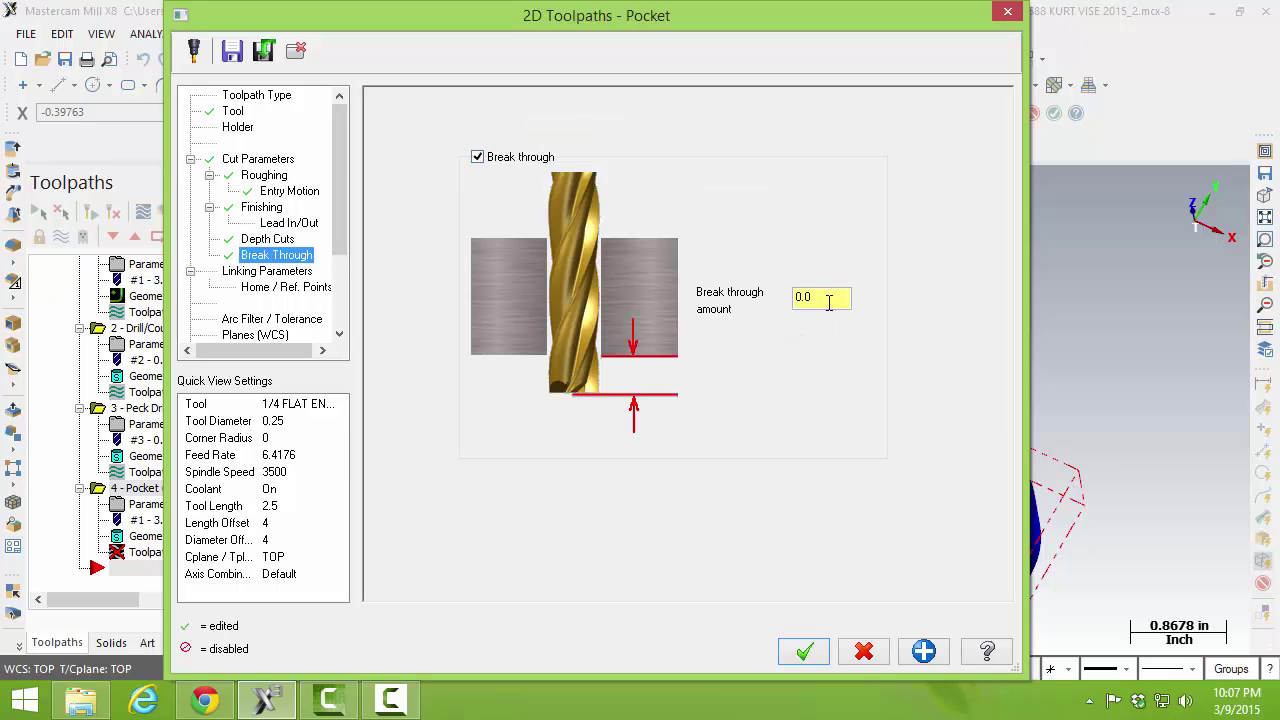
{"action": "left_click", "coordinate": [823, 296]}
{"action": "type", "text": "2"}
{"action": "double_click", "coordinate": [823, 296]}
Step: Make the pocket depth absolute and pick it from the hex pocket floor (0.115)
{"action": "left_click", "coordinate": [283, 274]}
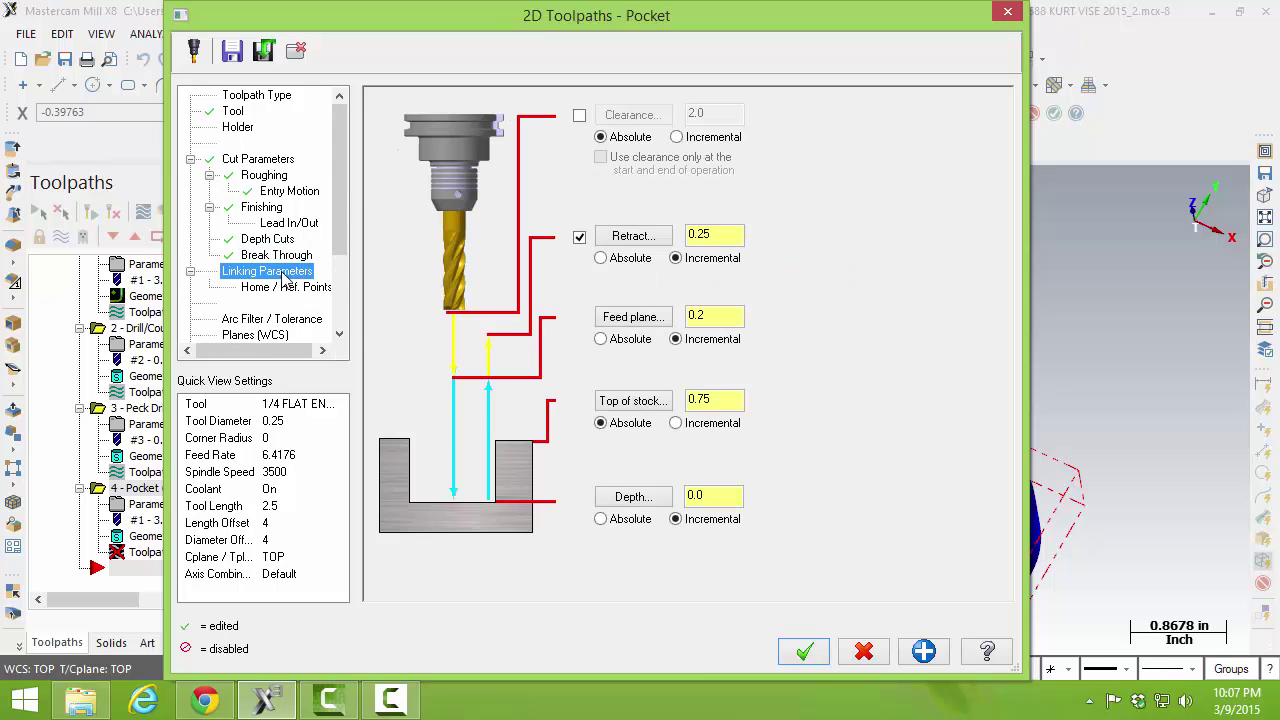
{"action": "left_click", "coordinate": [601, 519]}
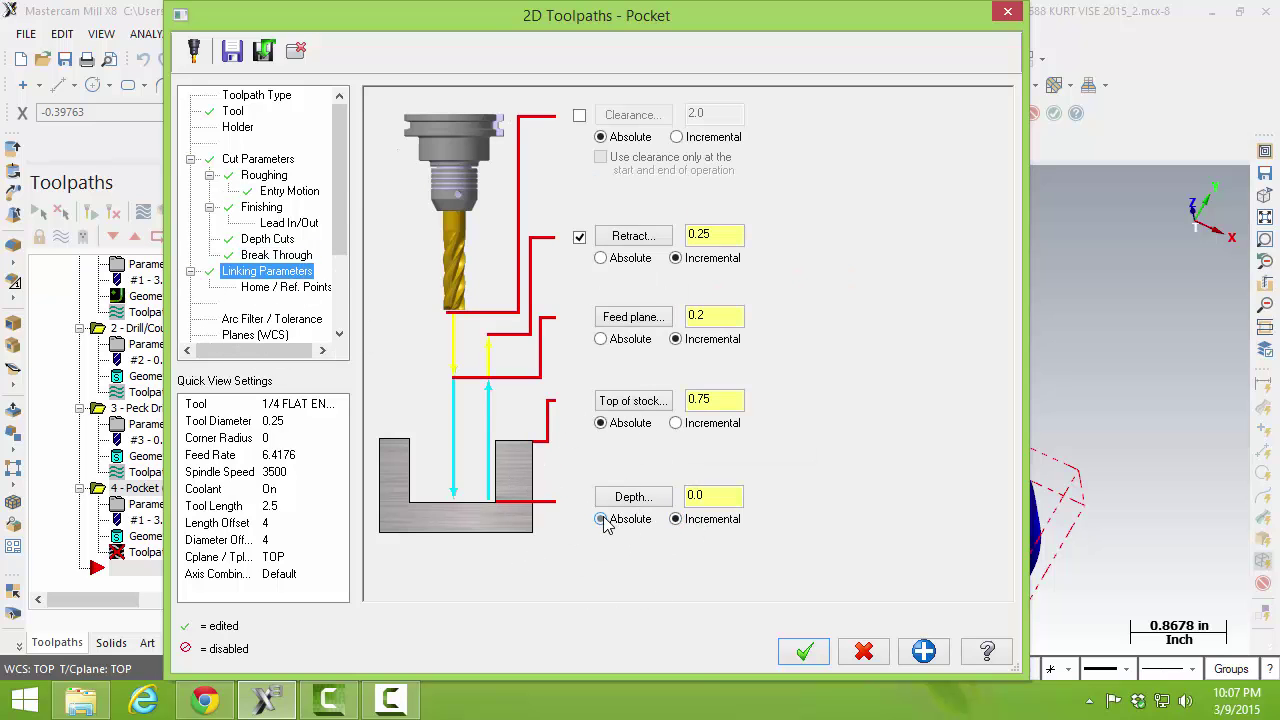
{"action": "left_click", "coordinate": [704, 505]}
{"action": "left_click", "coordinate": [655, 505]}
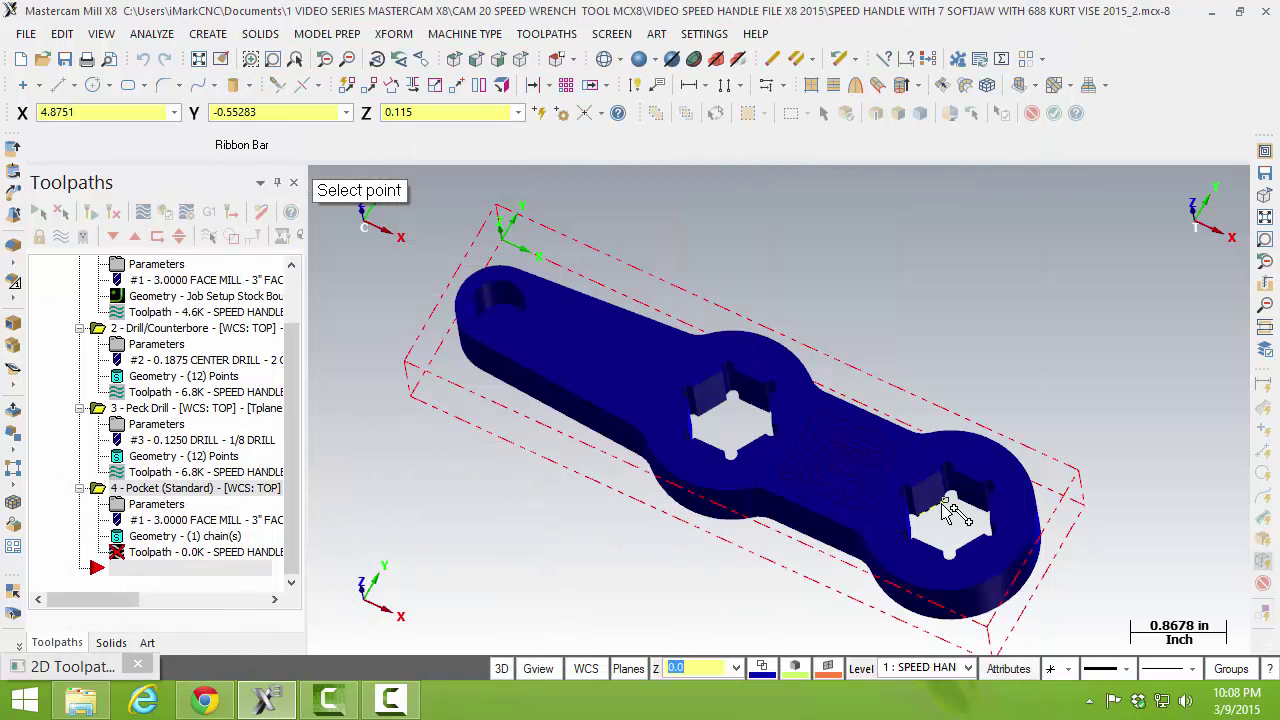
{"action": "left_click", "coordinate": [905, 527]}
{"action": "left_click", "coordinate": [728, 500]}
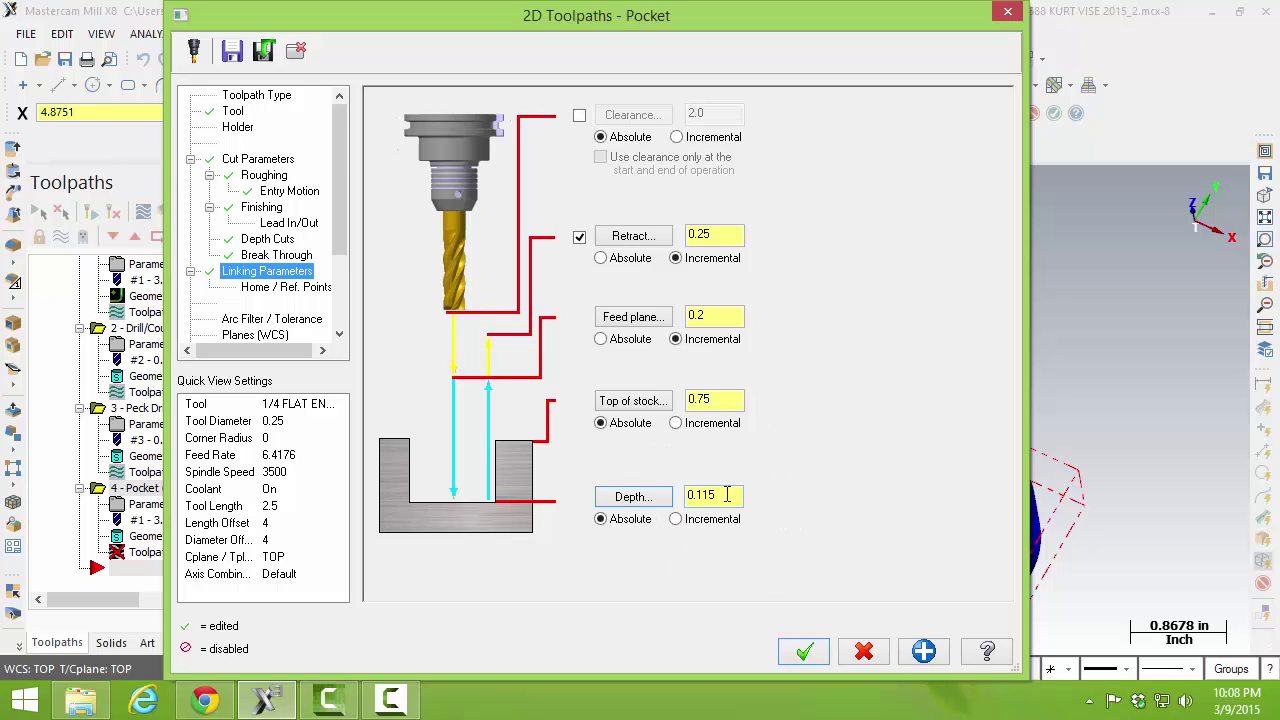
Step: Set retract to 1.0 absolute, with feed plane 0.2 and top of stock 0.75
{"action": "left_click", "coordinate": [600, 258]}
{"action": "double_click", "coordinate": [720, 236]}
{"action": "type", "text": "1"}
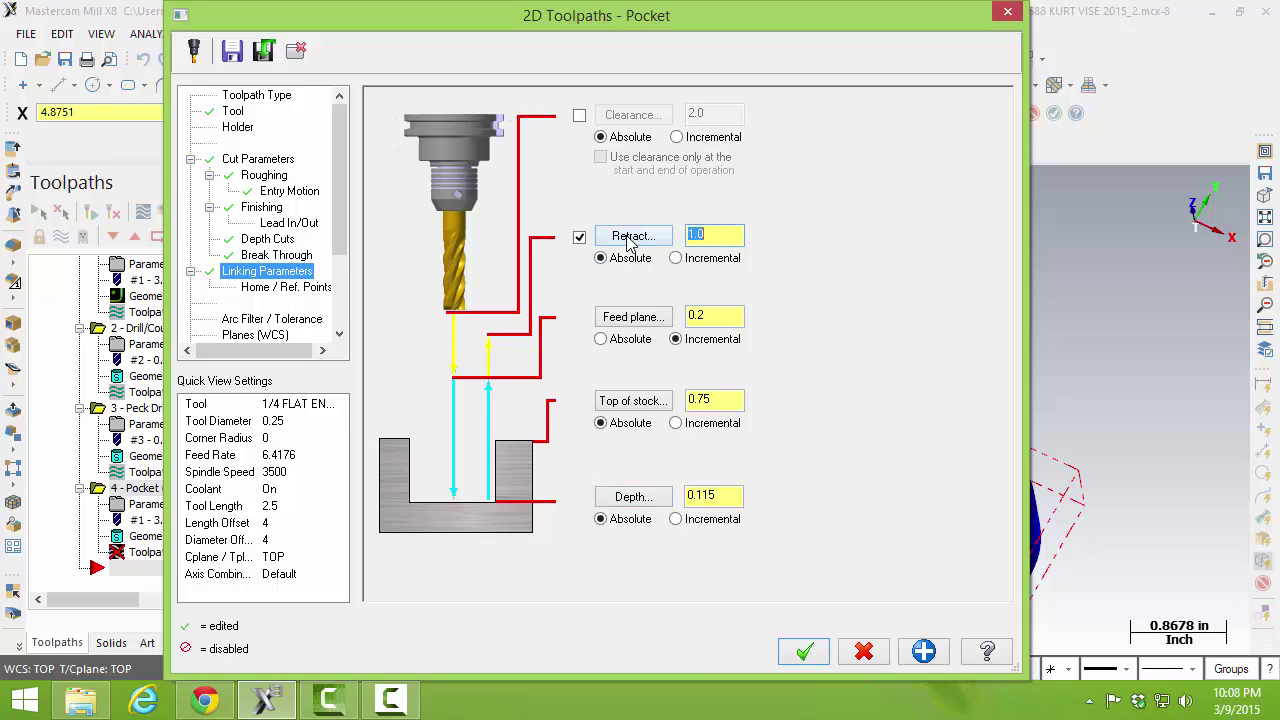
{"action": "left_click", "coordinate": [616, 258]}
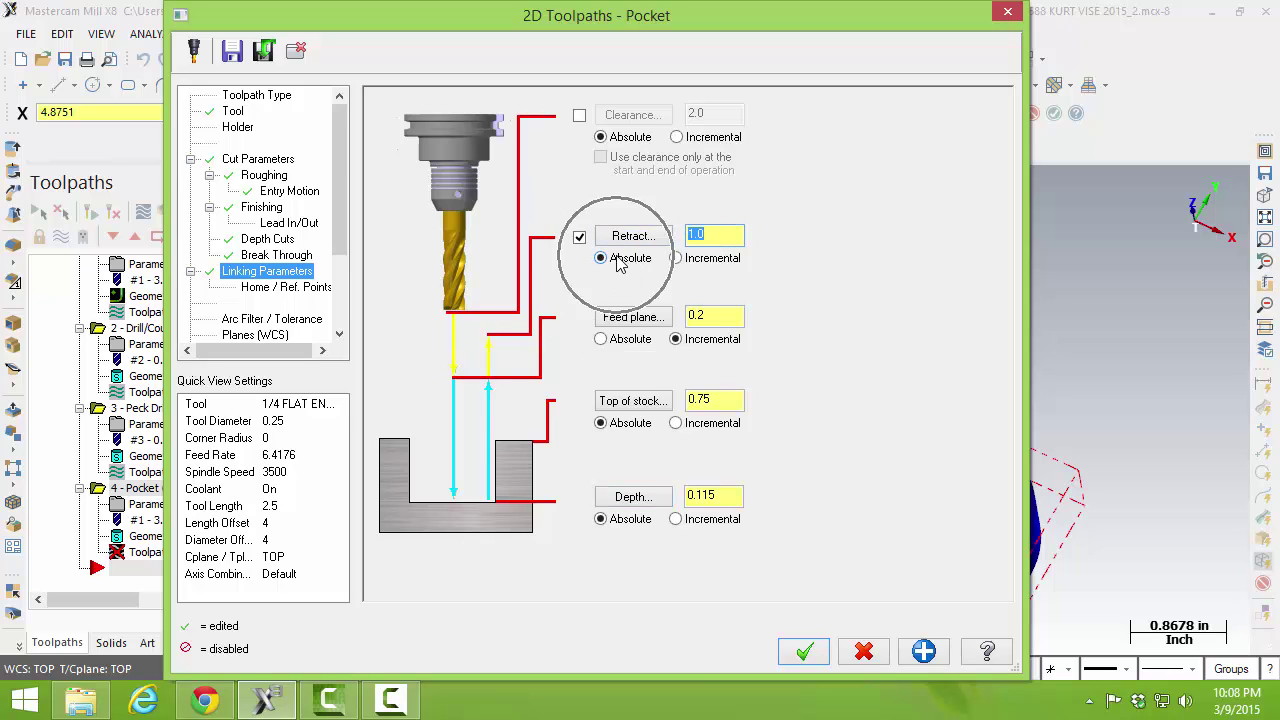
{"action": "left_click", "coordinate": [626, 426]}
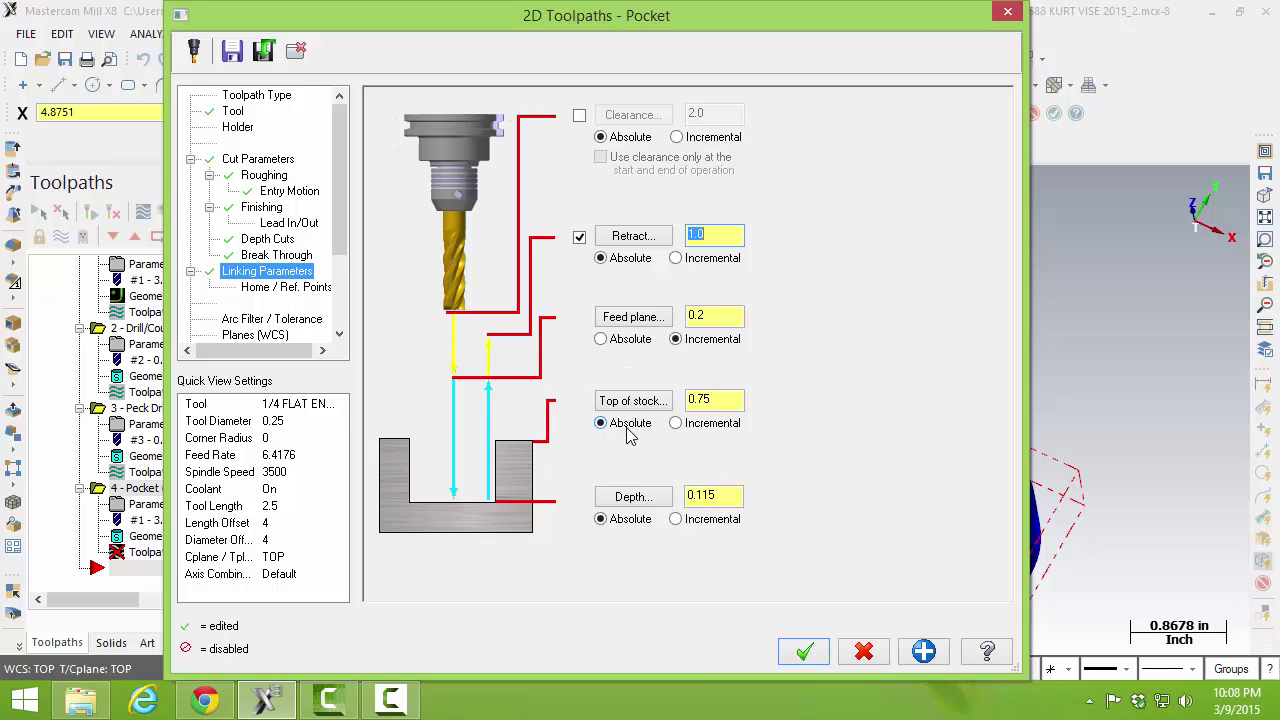
{"action": "left_click", "coordinate": [640, 521]}
{"action": "left_click_drag", "start_coordinate": [341, 213], "coordinate": [341, 267]}
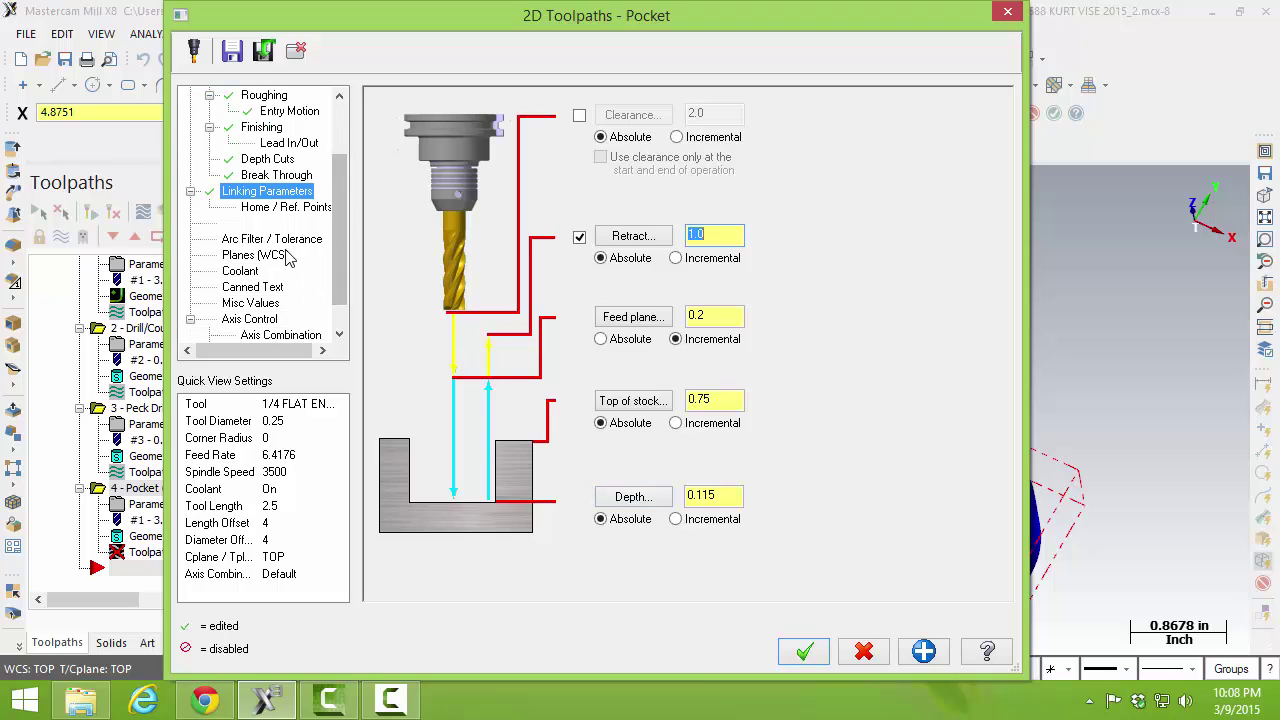
{"action": "left_click", "coordinate": [283, 249]}
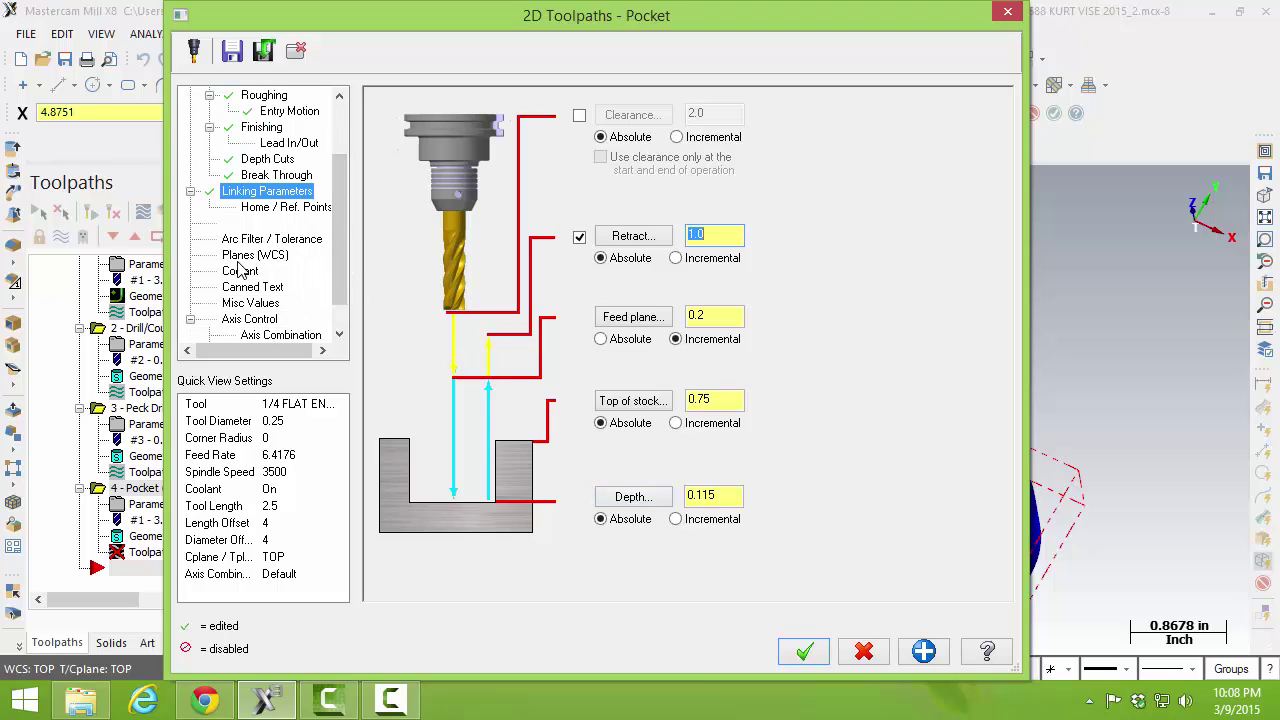
{"action": "left_click", "coordinate": [240, 270]}
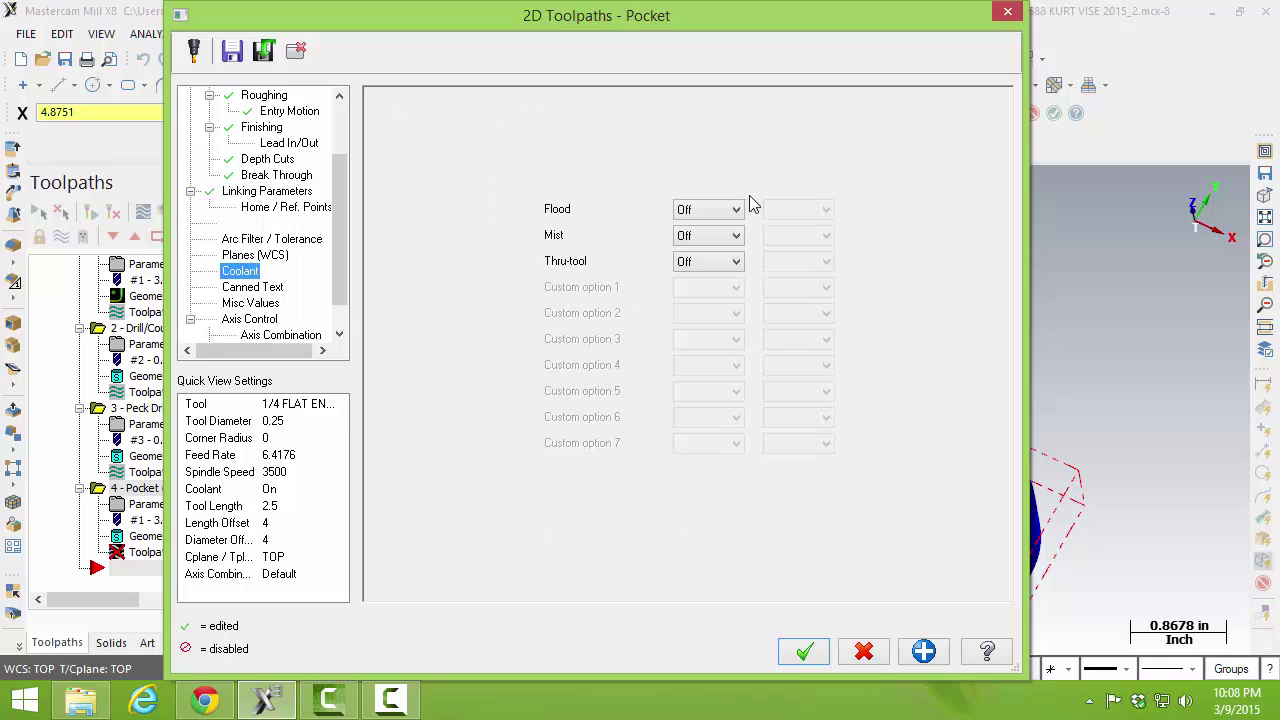
Step: Turn flood coolant on and accept the pocket to generate toolpaths in both hex pockets
{"action": "left_click", "coordinate": [736, 210]}
{"action": "left_click", "coordinate": [712, 229]}
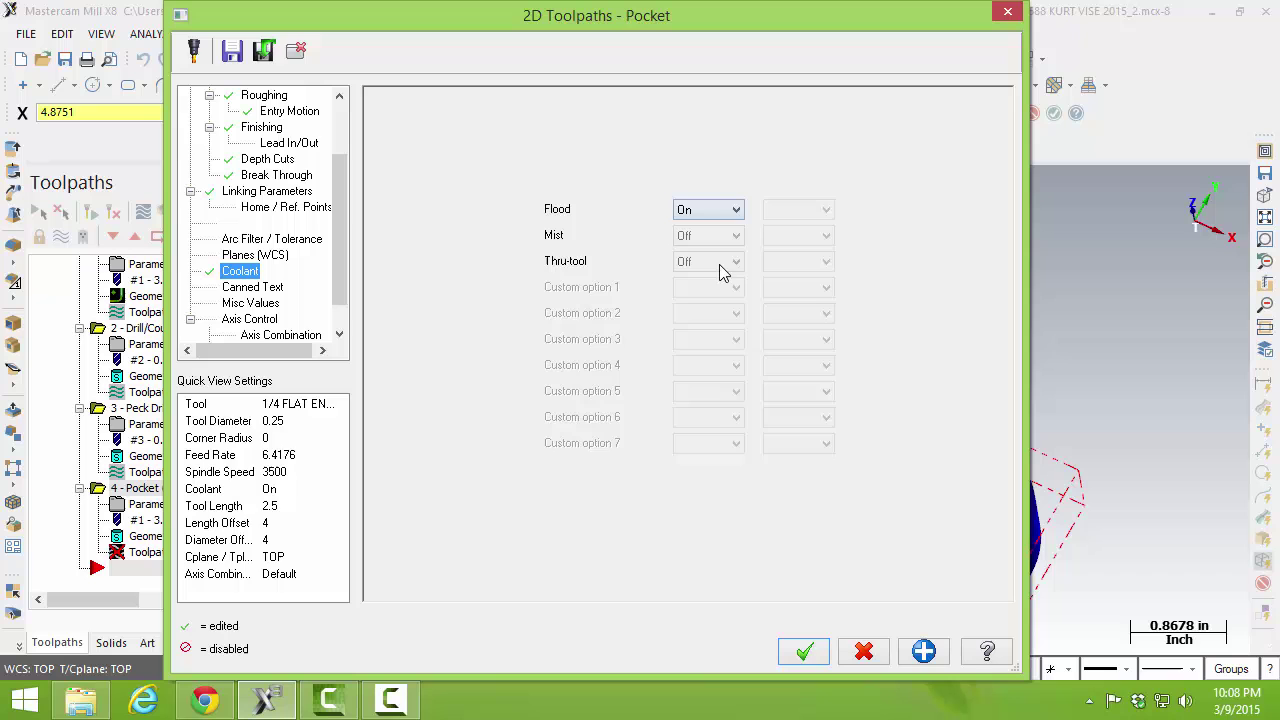
{"action": "left_click", "coordinate": [806, 651]}
{"action": "middle_click_drag", "start_coordinate": [806, 633], "coordinate": [814, 551]}
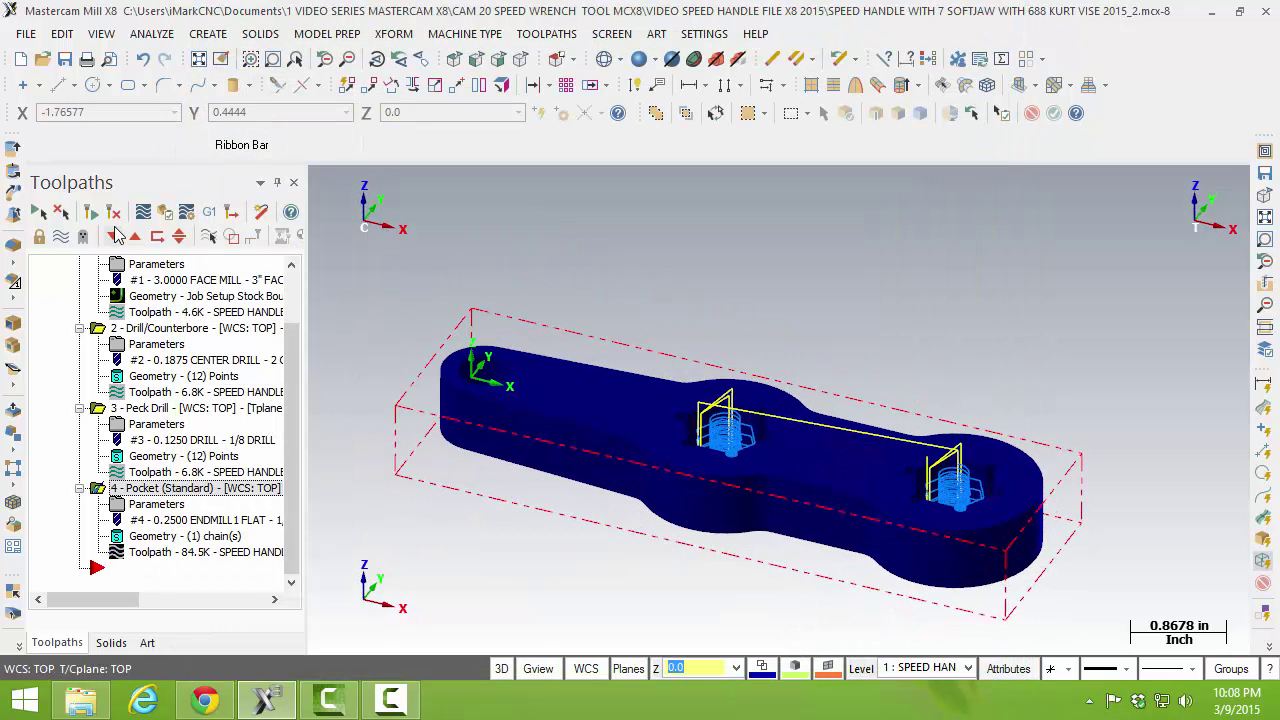
{"action": "left_click", "coordinate": [158, 214]}
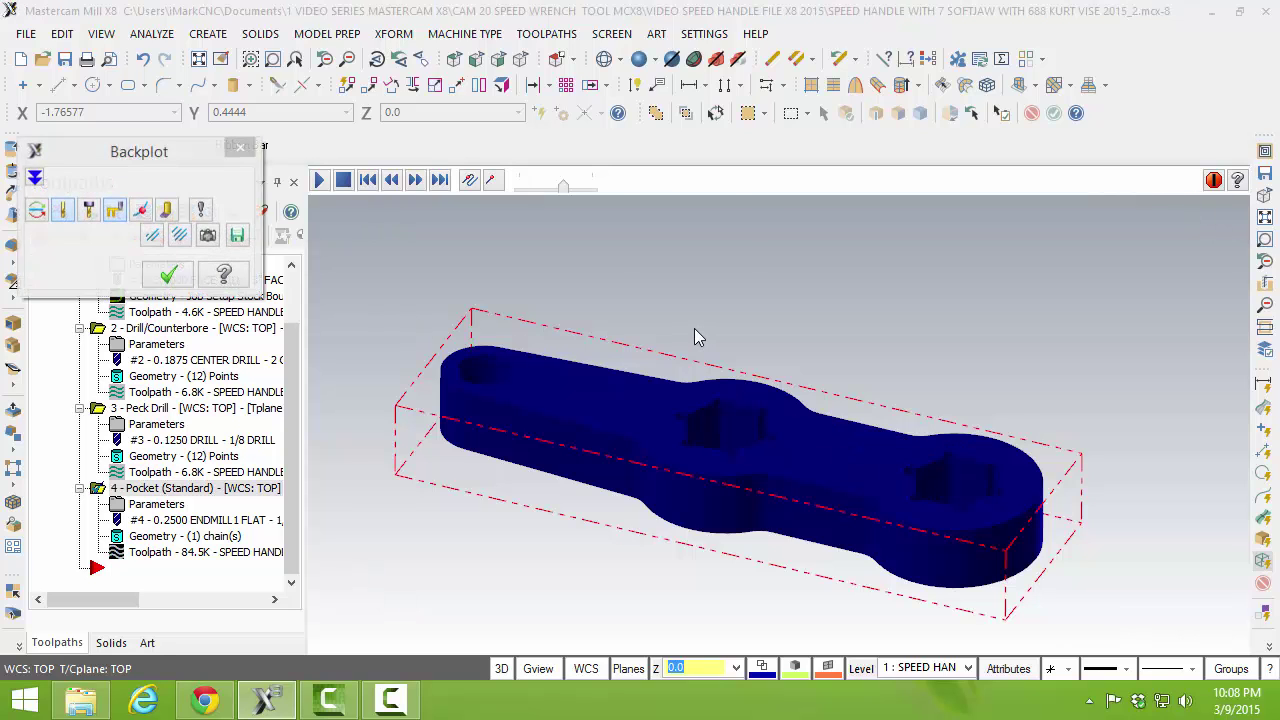
{"action": "left_click", "coordinate": [319, 181]}
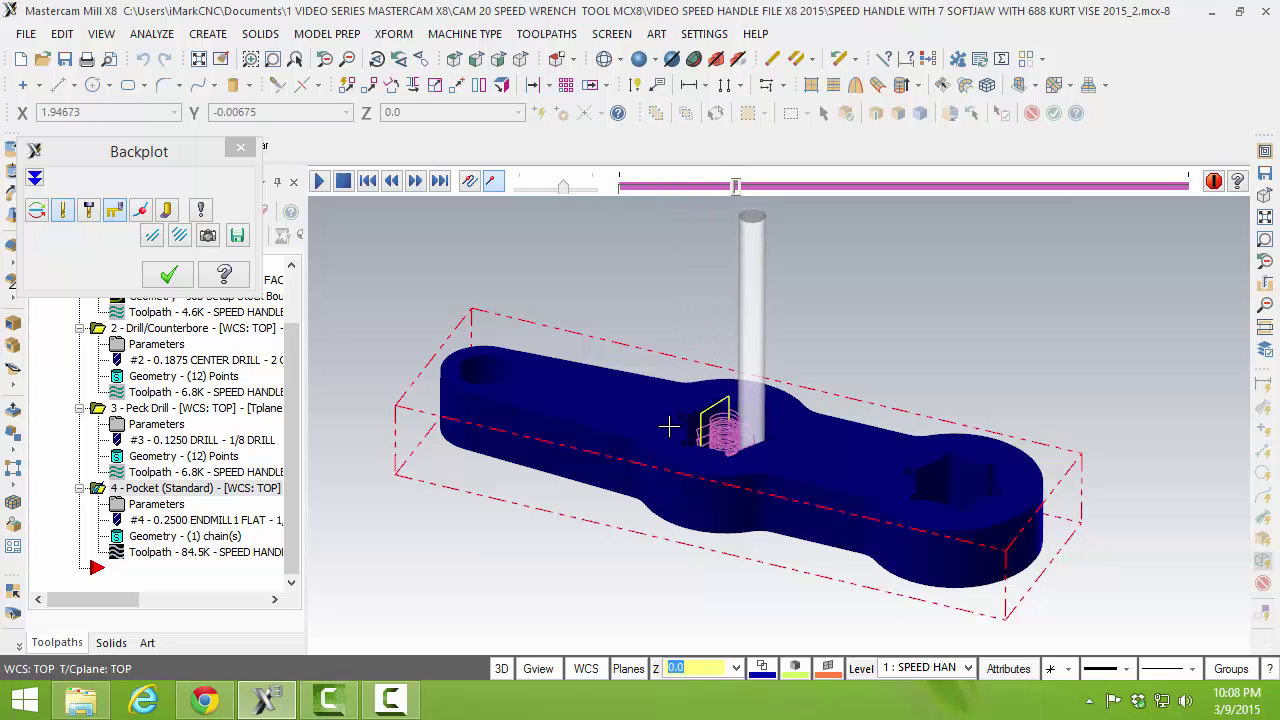
{"action": "middle_click_drag", "start_coordinate": [674, 421], "coordinate": [671, 451]}
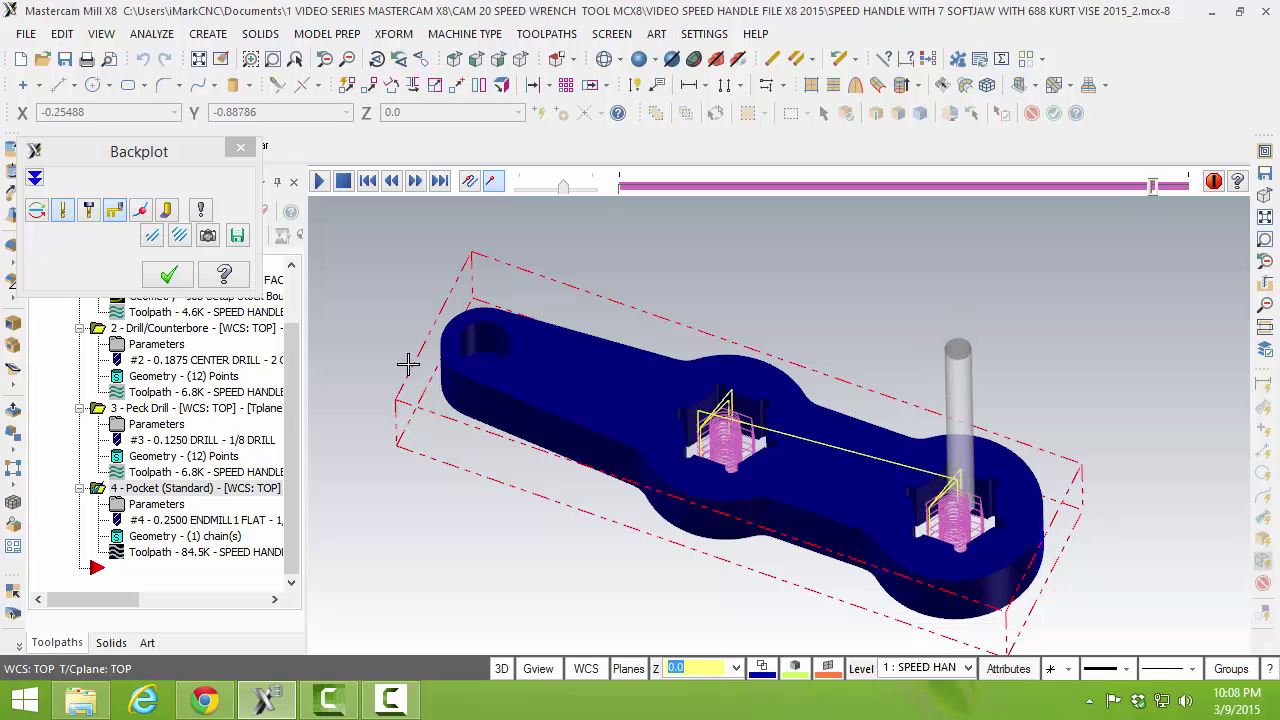
{"action": "left_click", "coordinate": [168, 274]}
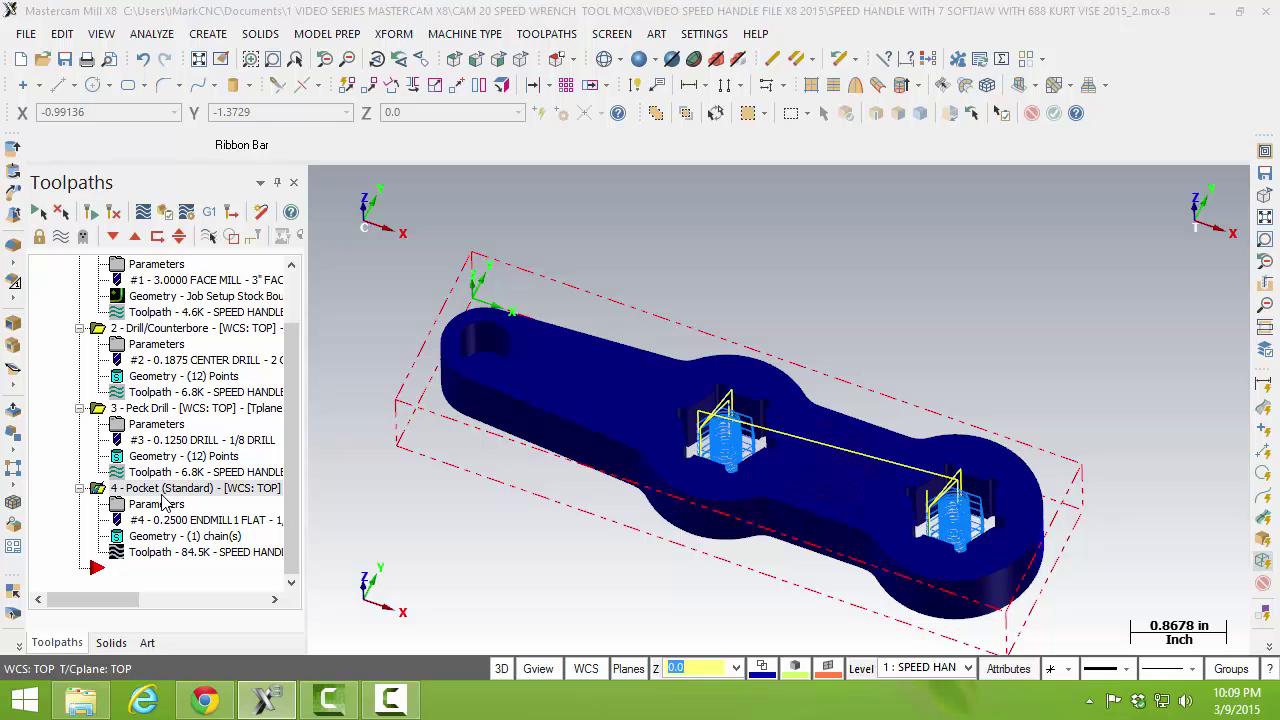
Step: Change the pocket's helical entry Z clearance to 0.025 and accept the edited settings
{"action": "left_click", "coordinate": [160, 503]}
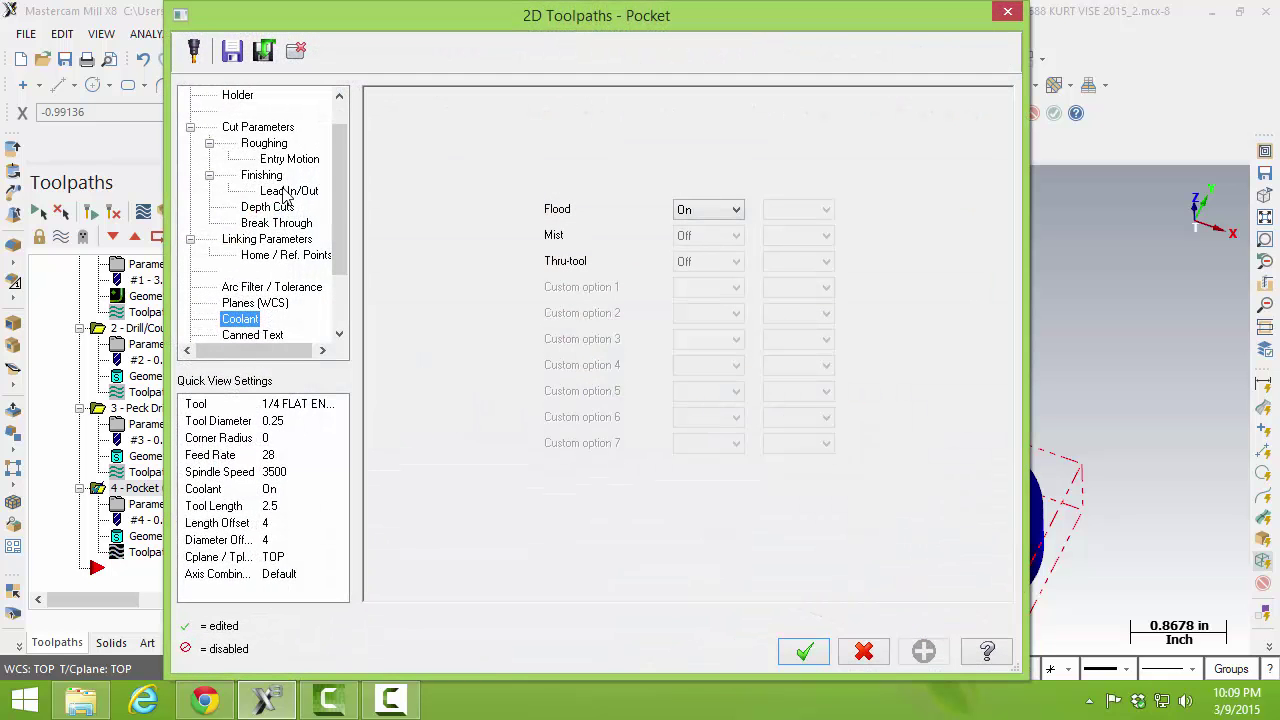
{"action": "left_click", "coordinate": [288, 160]}
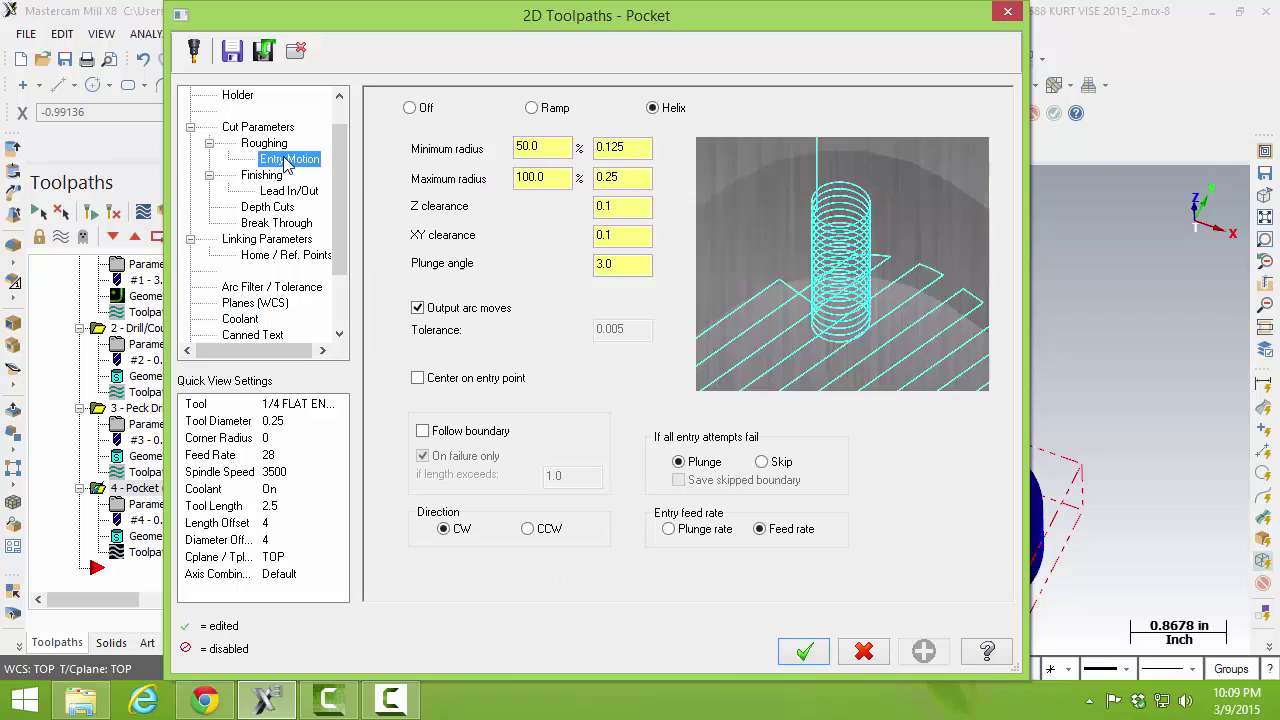
{"action": "left_click", "coordinate": [630, 207]}
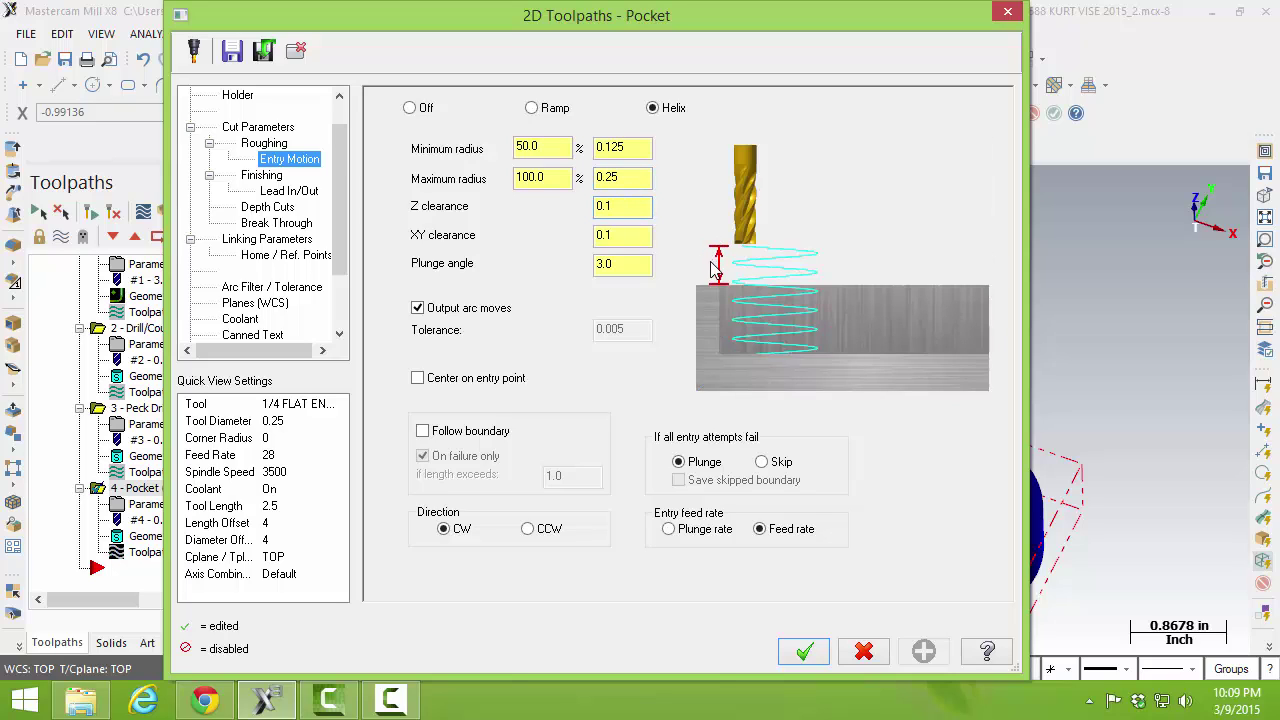
{"action": "double_click", "coordinate": [607, 206]}
{"action": "type", "text": ".025"}
{"action": "key", "text": "Return"}
{"action": "key", "text": "Tab"}
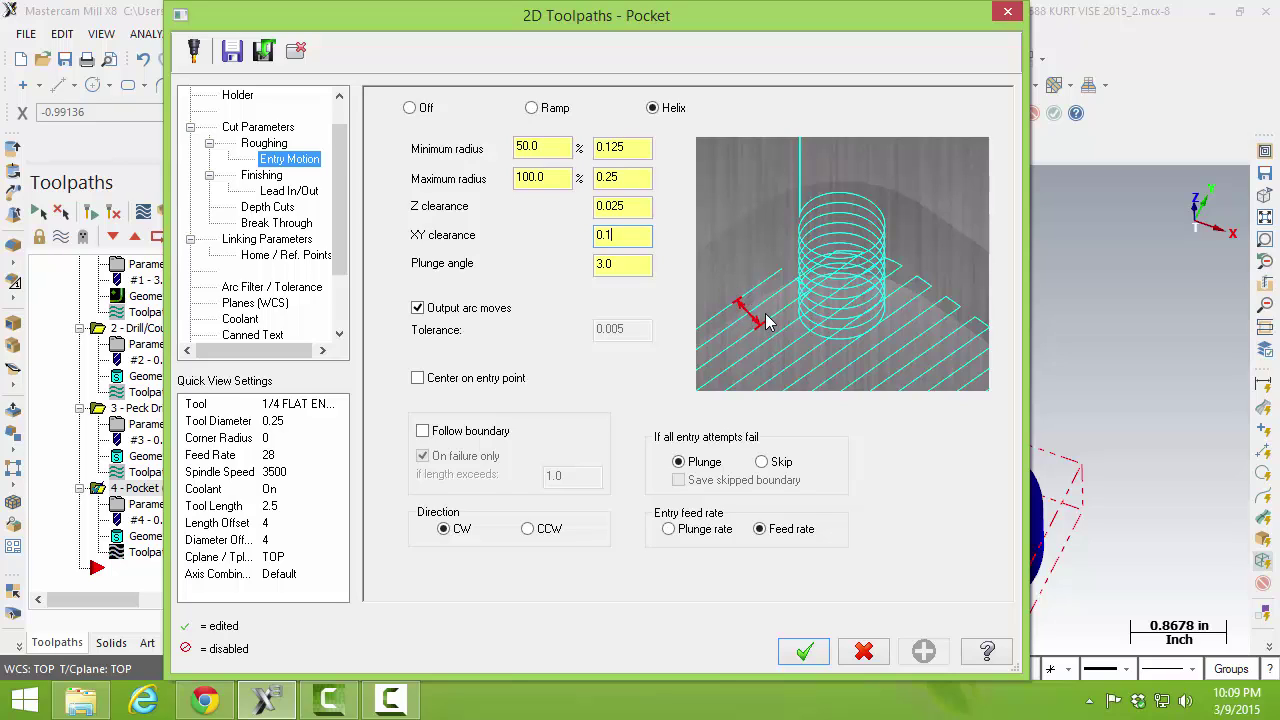
{"action": "left_click", "coordinate": [626, 264]}
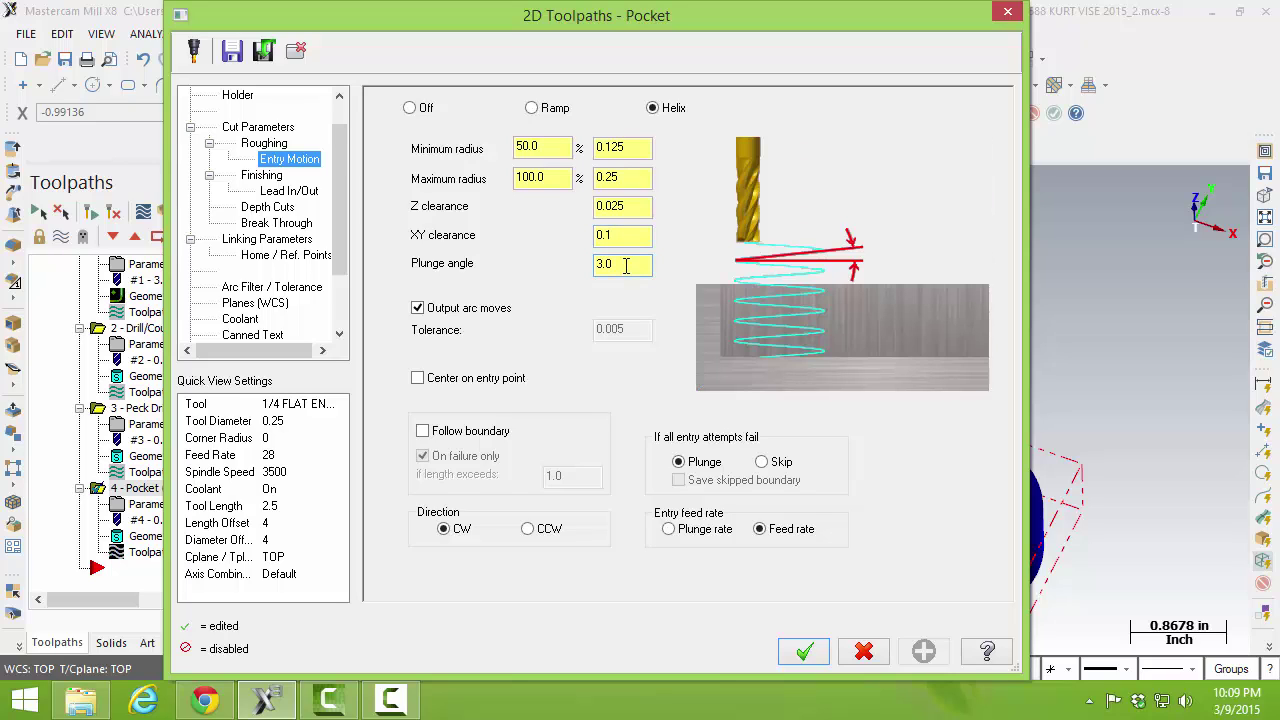
{"action": "left_click_drag", "start_coordinate": [626, 264], "coordinate": [567, 265]}
{"action": "left_click", "coordinate": [804, 651]}
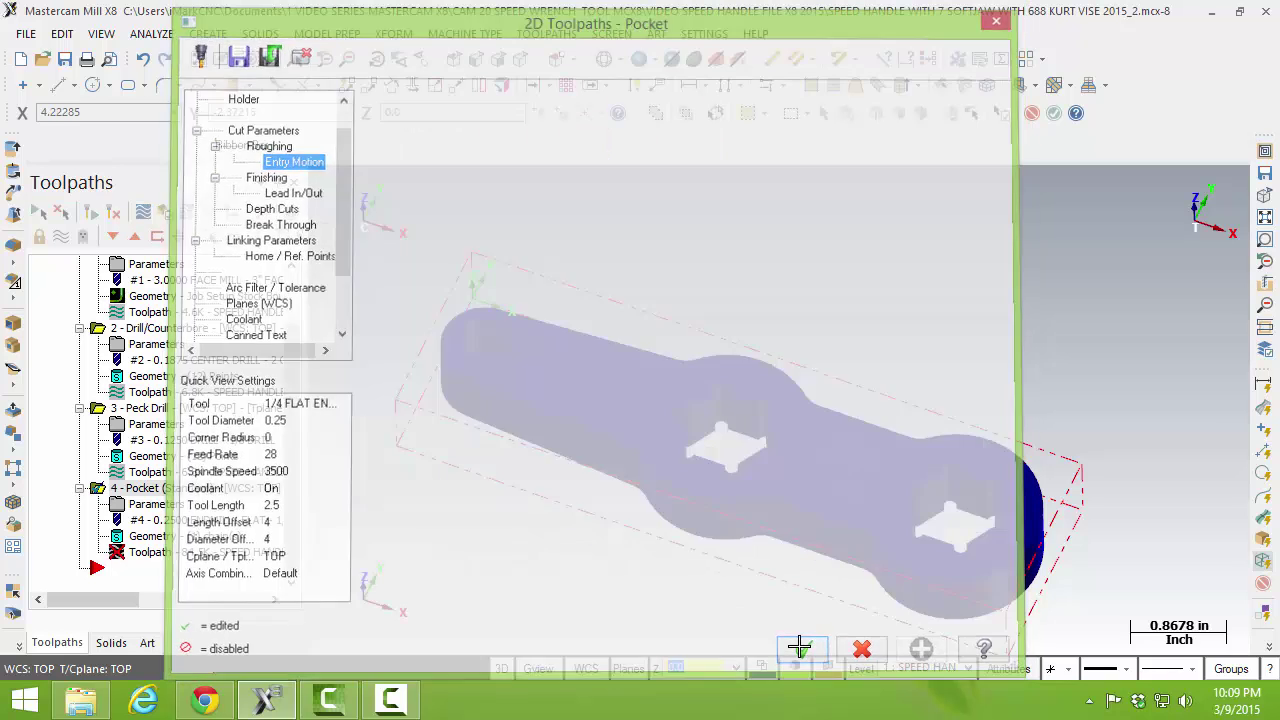
{"action": "key", "text": "alt+2"}
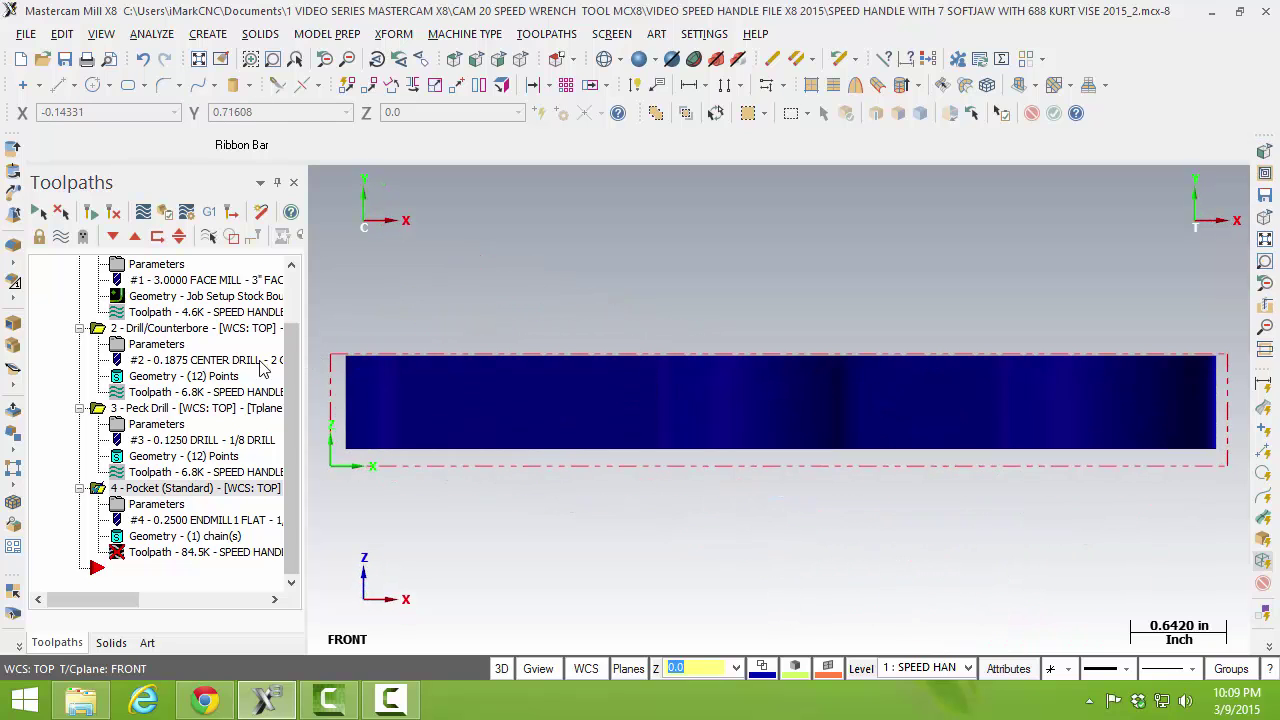
Step: Regenerate the dirty pocket and backplot all toolpaths in wireframe
{"action": "left_click", "coordinate": [143, 211]}
{"action": "left_click", "coordinate": [266, 340]}
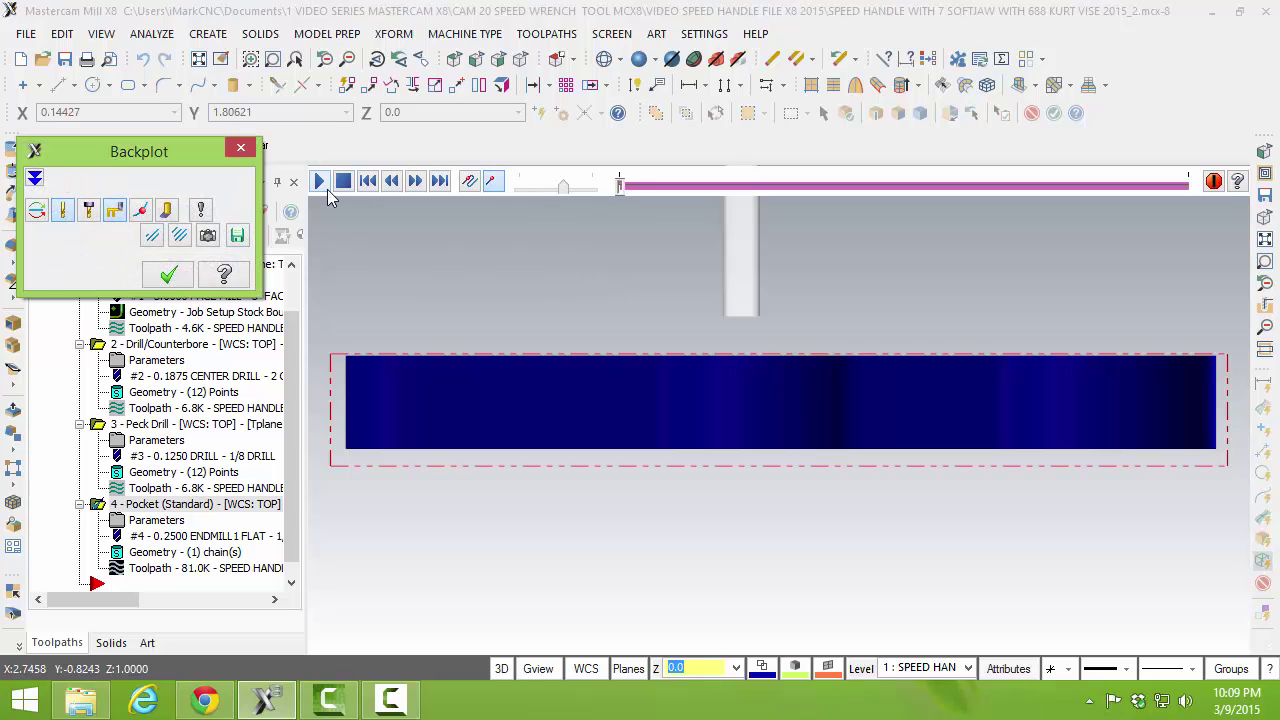
{"action": "key", "text": "alt+s"}
{"action": "left_click", "coordinate": [320, 184]}
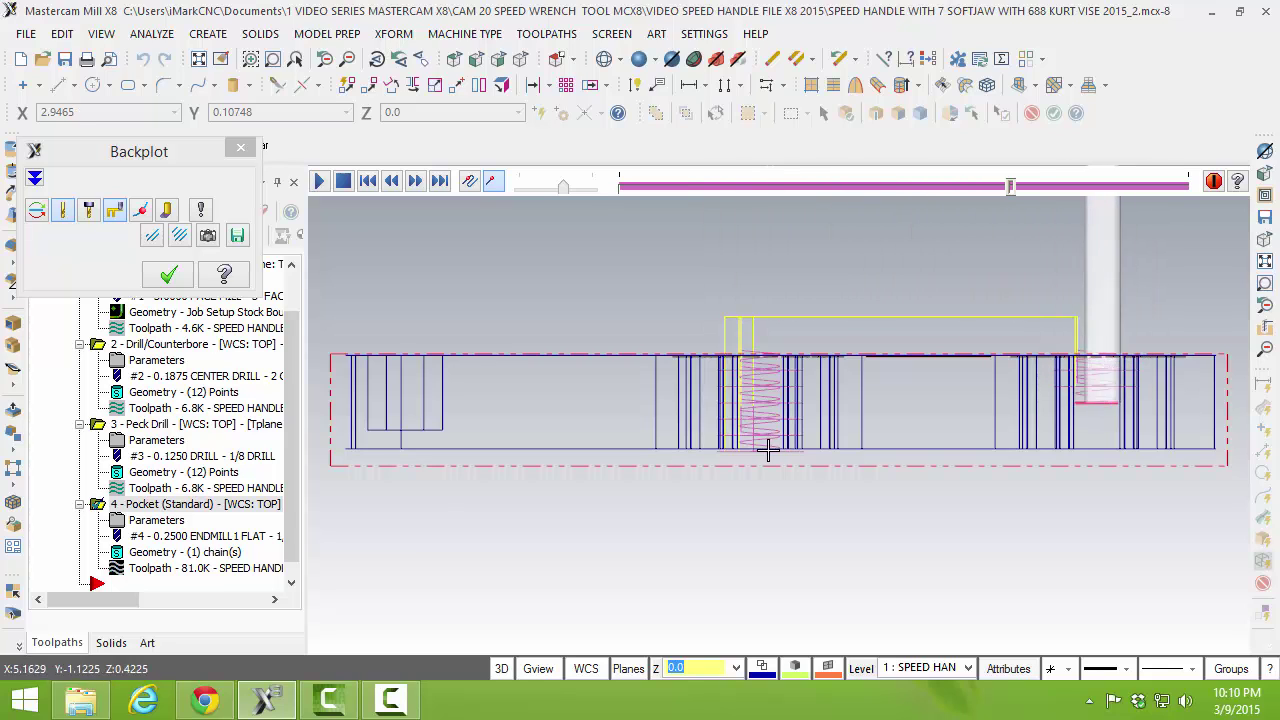
{"action": "key", "text": "Escape"}
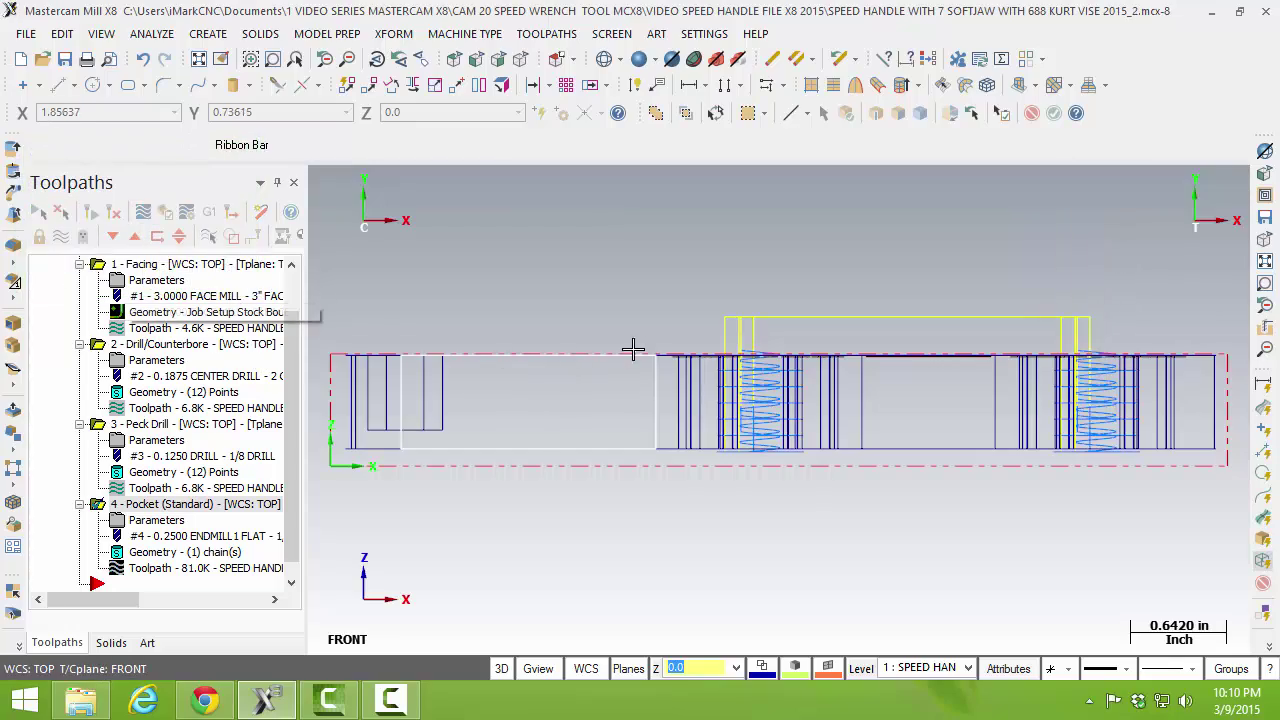
{"action": "middle_click_drag", "start_coordinate": [671, 357], "coordinate": [600, 455]}
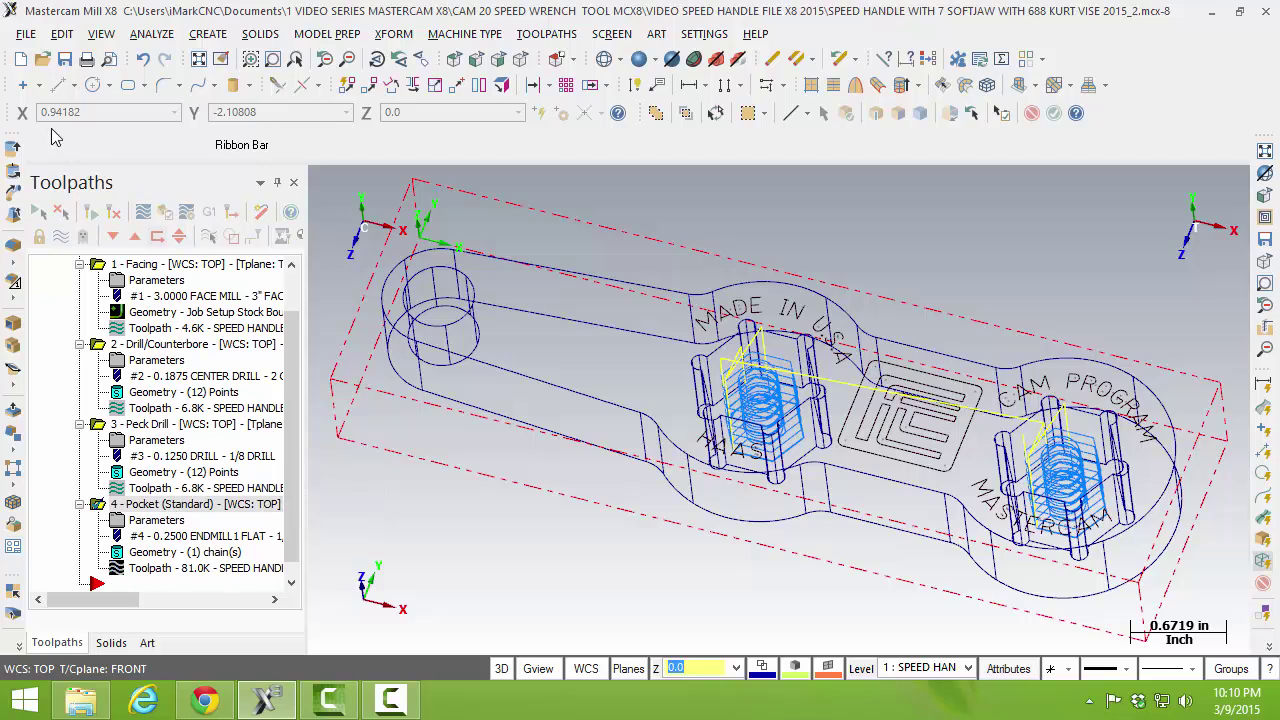
Step: Save the speed handle file, then view the part from Front and Isometric
{"action": "left_click", "coordinate": [64, 61]}
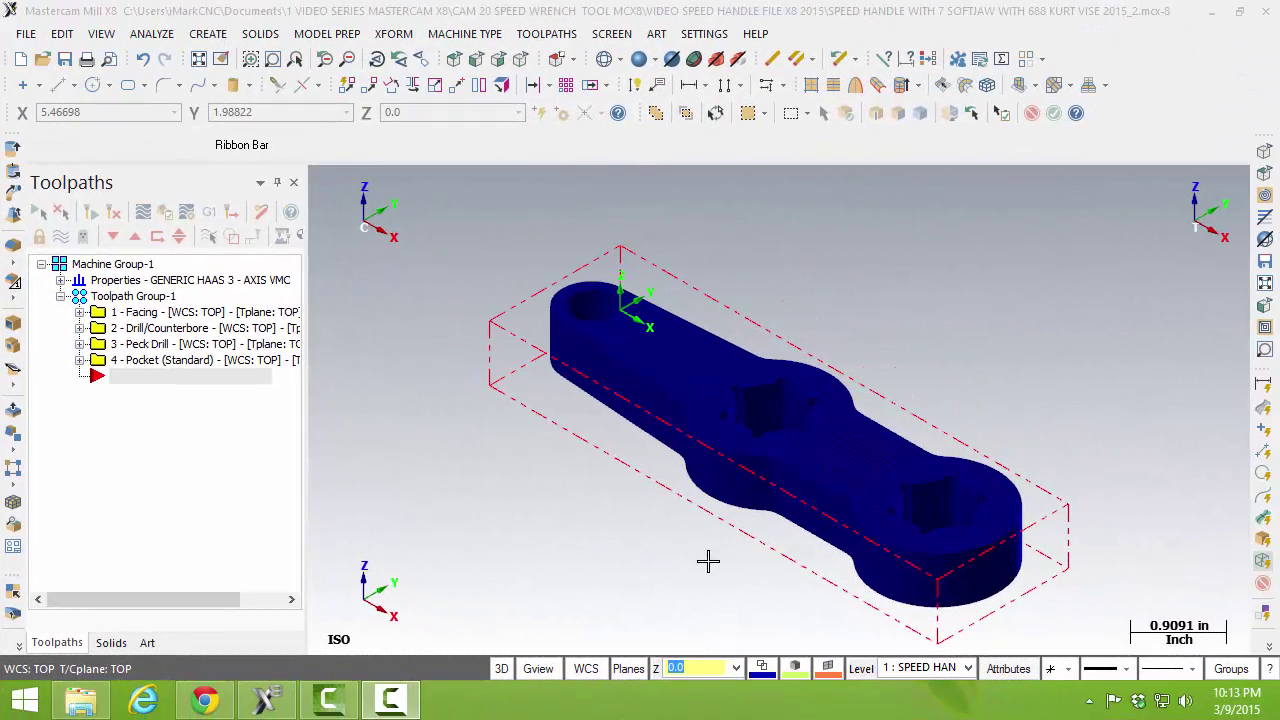
{"action": "left_click", "coordinate": [76, 679]}
{"action": "left_click", "coordinate": [514, 574]}
{"action": "key", "text": "alt+2"}
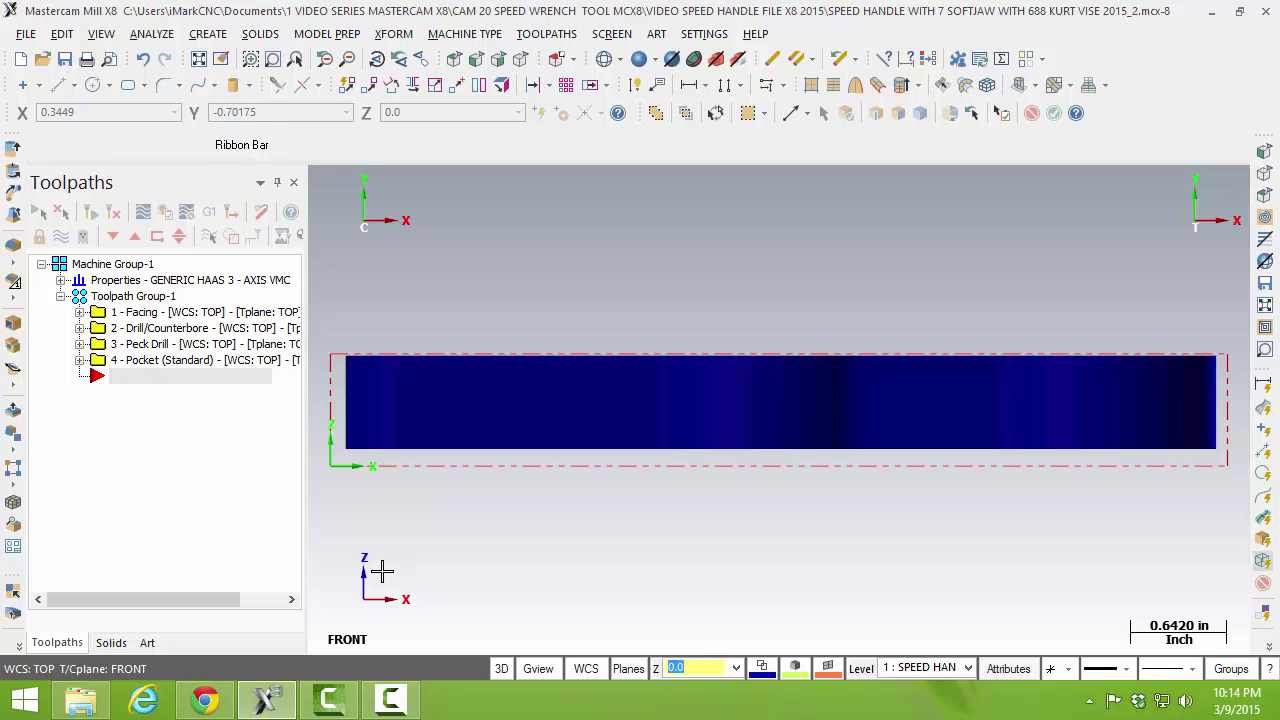
{"action": "key", "text": "alt+7"}
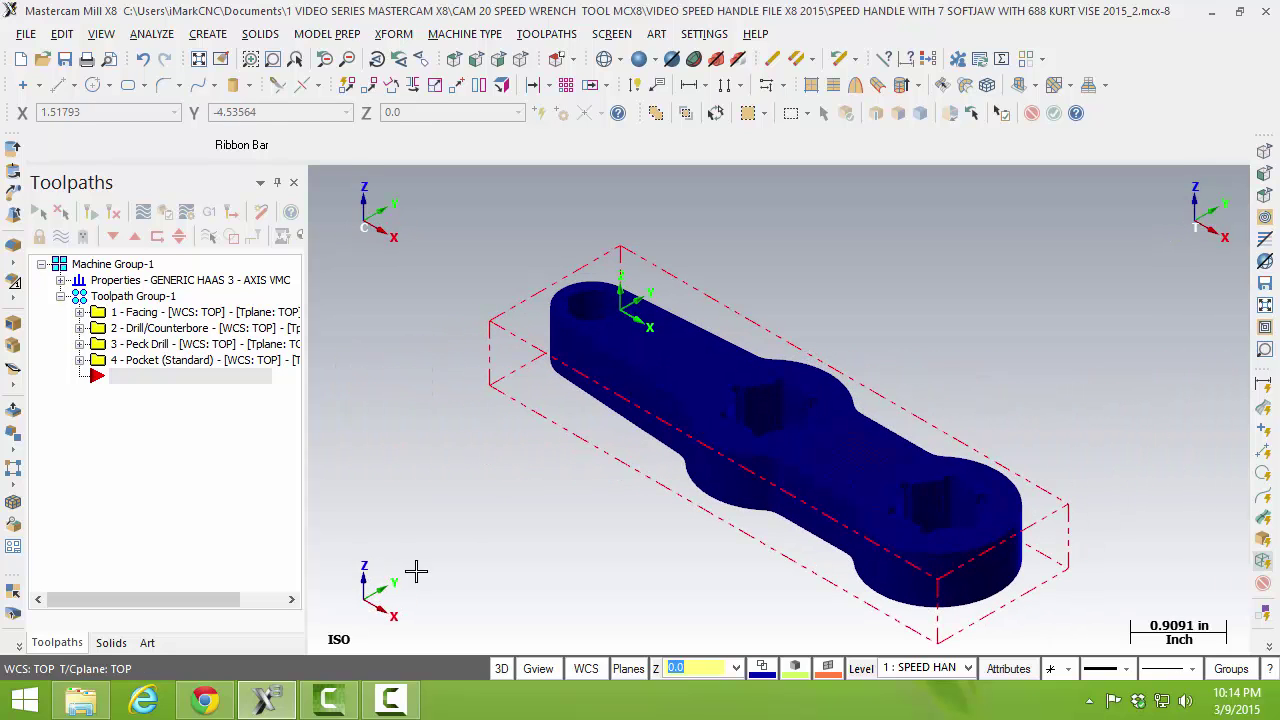
Step: Start a Circmill toolpath and pick the end bore's arc centre as its single point
{"action": "left_click", "coordinate": [530, 34]}
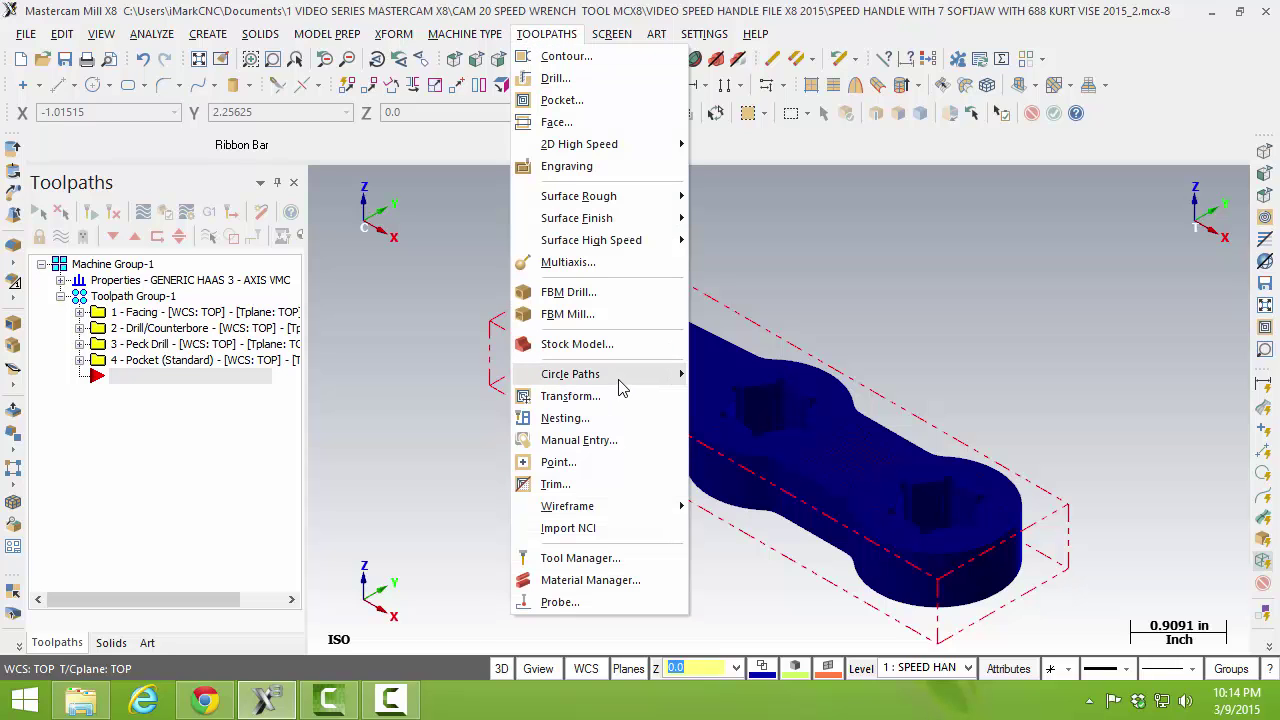
{"action": "mouse_move", "coordinate": [620, 385]}
{"action": "left_click", "coordinate": [741, 375]}
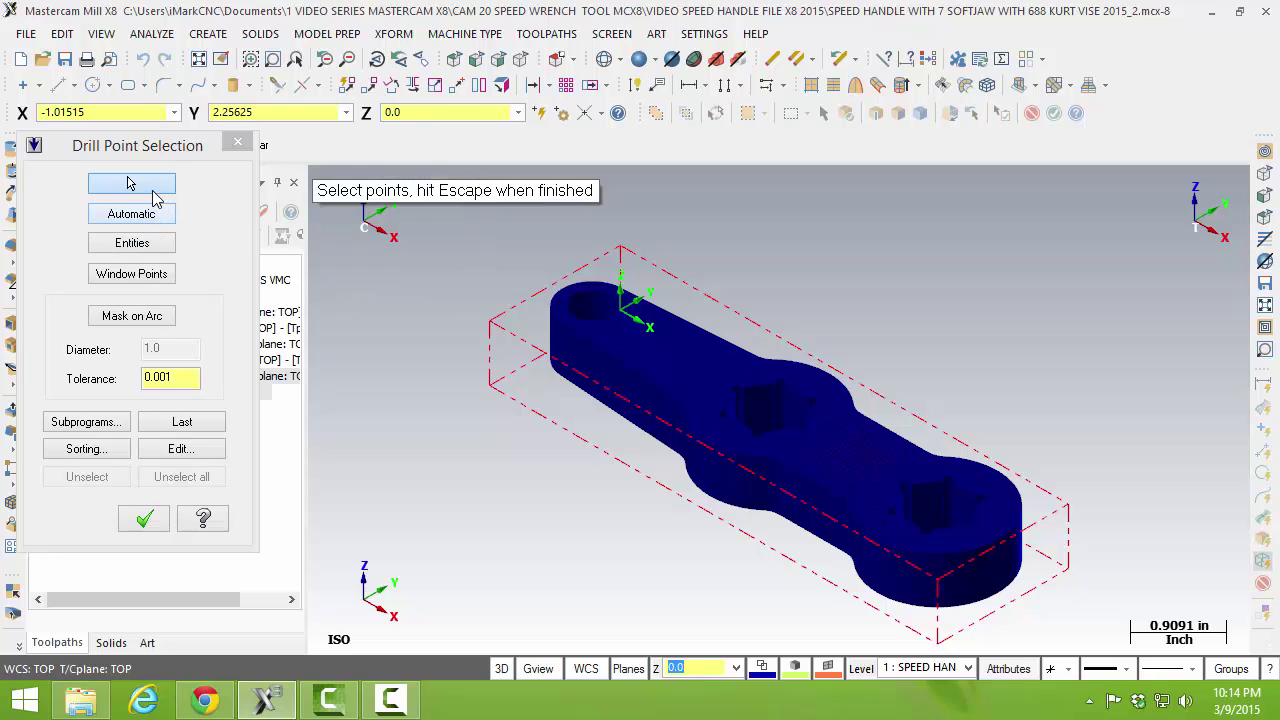
{"action": "middle_click_drag", "start_coordinate": [494, 237], "coordinate": [481, 269]}
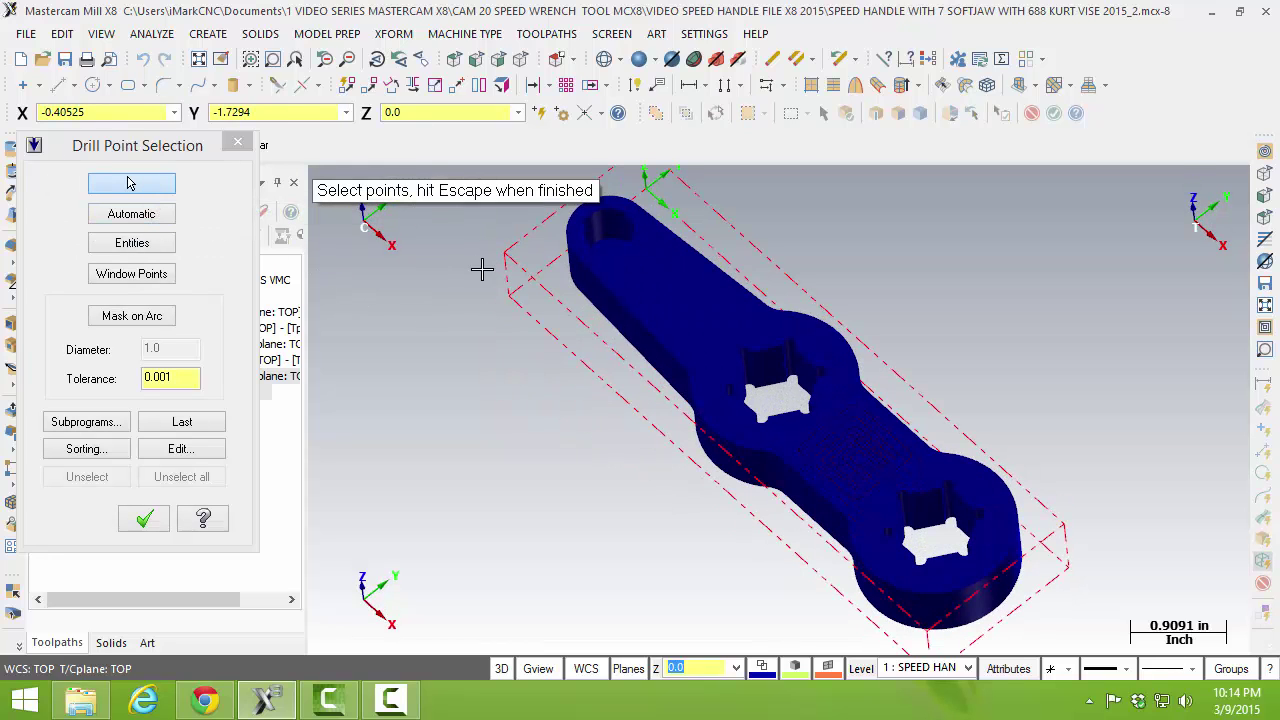
{"action": "key", "text": "F1"}
{"action": "mouse_move", "coordinate": [566, 194]}
{"action": "left_mouse_down"}
{"action": "mouse_move", "coordinate": [680, 295]}
{"action": "mouse_move", "coordinate": [734, 408]}
{"action": "left_mouse_up"}
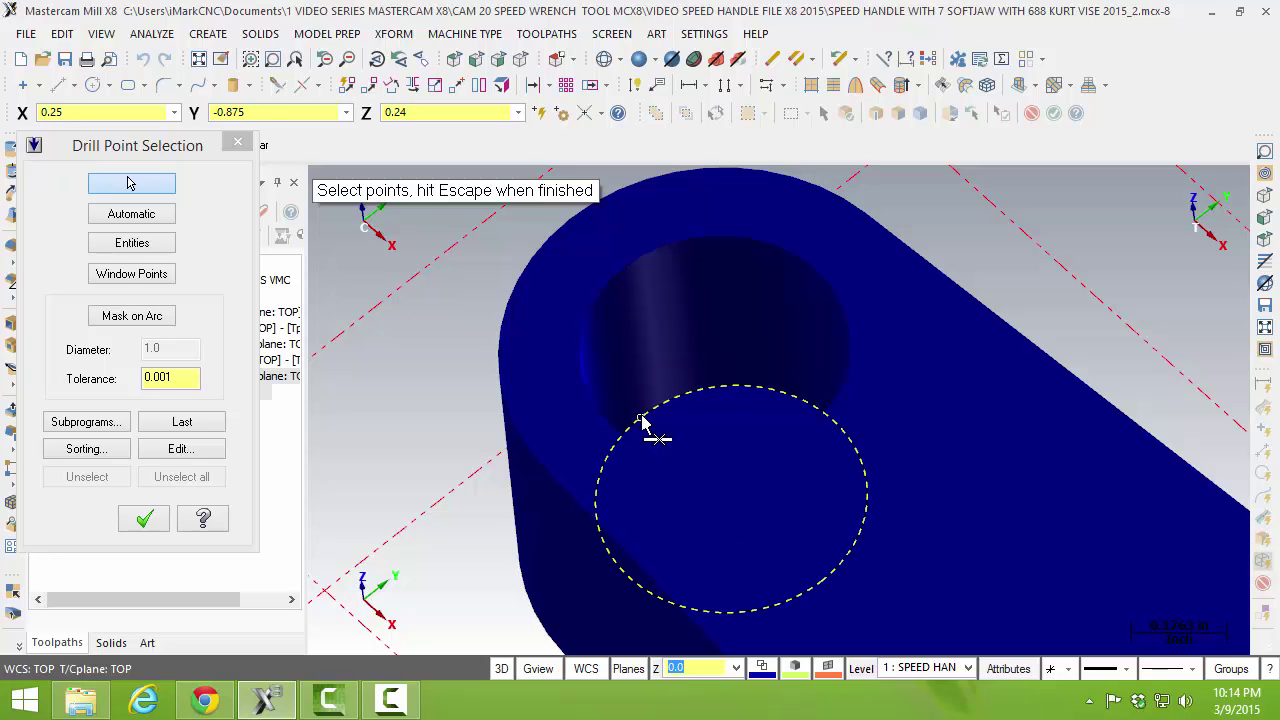
{"action": "left_click", "coordinate": [722, 393]}
{"action": "scroll", "coordinate": [714, 395], "scroll_direction": "down", "scroll_amount": 5}
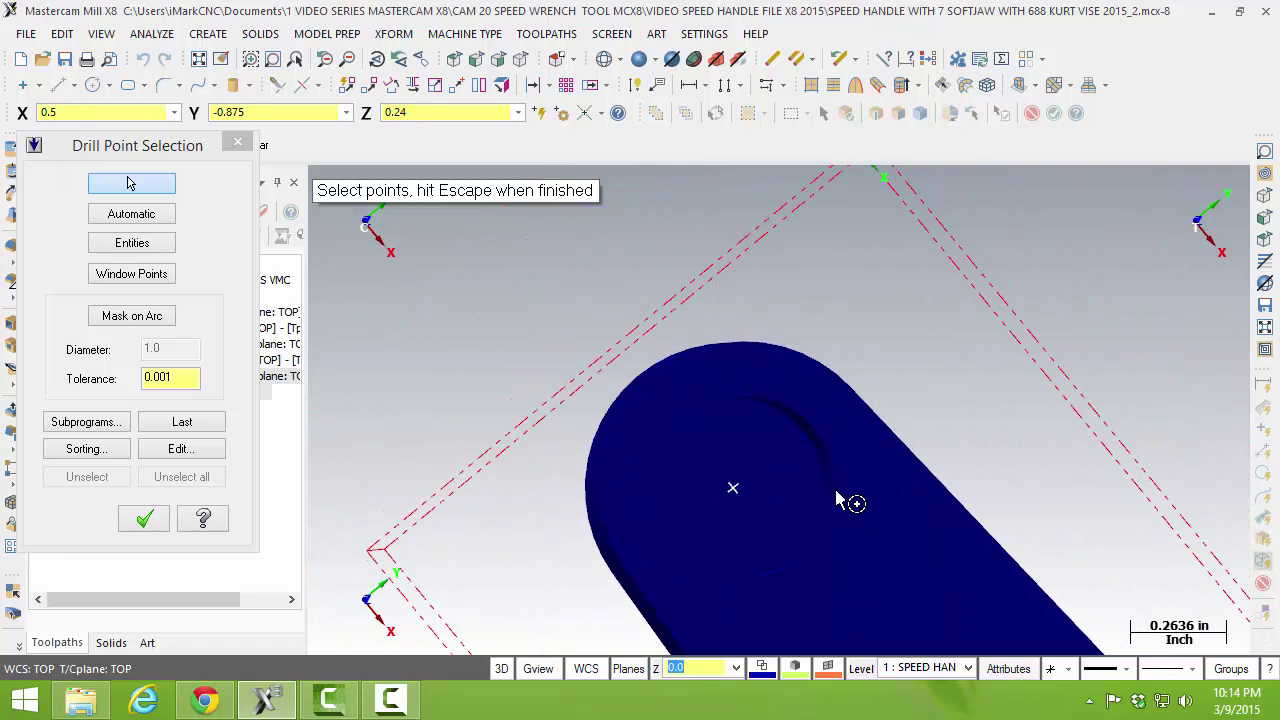
{"action": "left_click", "coordinate": [155, 522]}
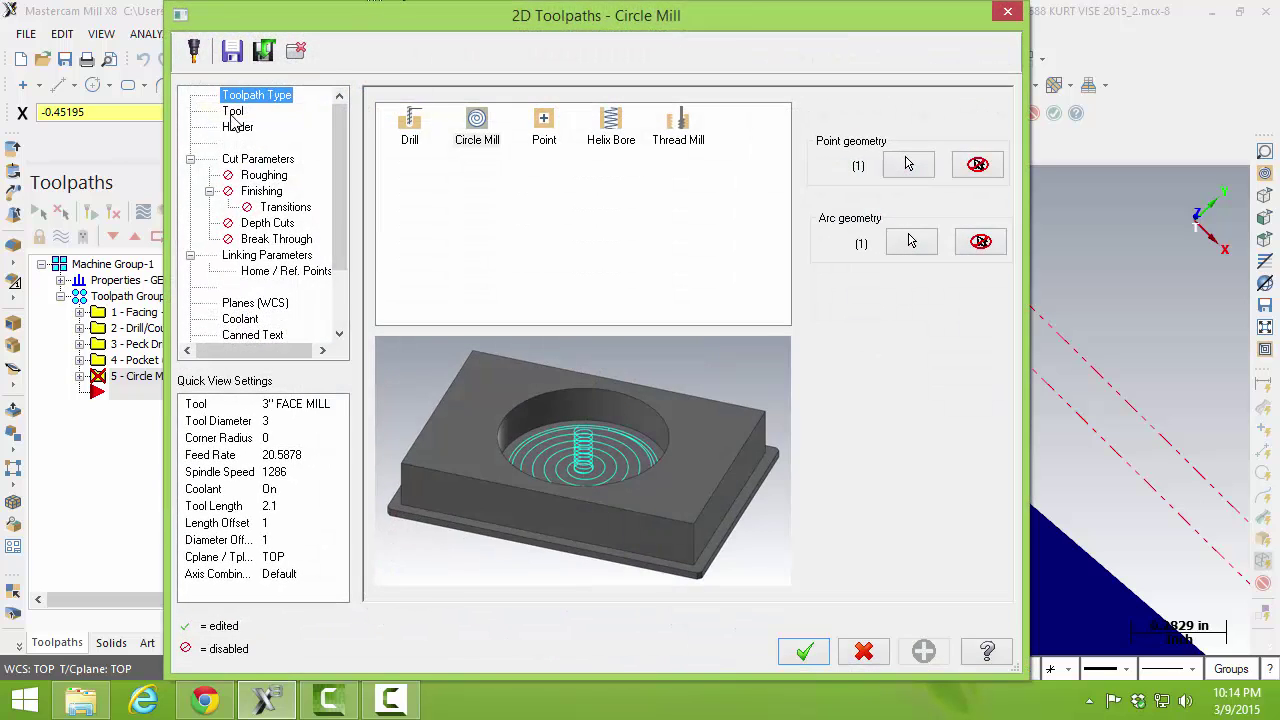
Step: Assign the 1/4 flat endmill at 3500 rpm spindle speed and adjust the feed per tooth
{"action": "left_click", "coordinate": [232, 112]}
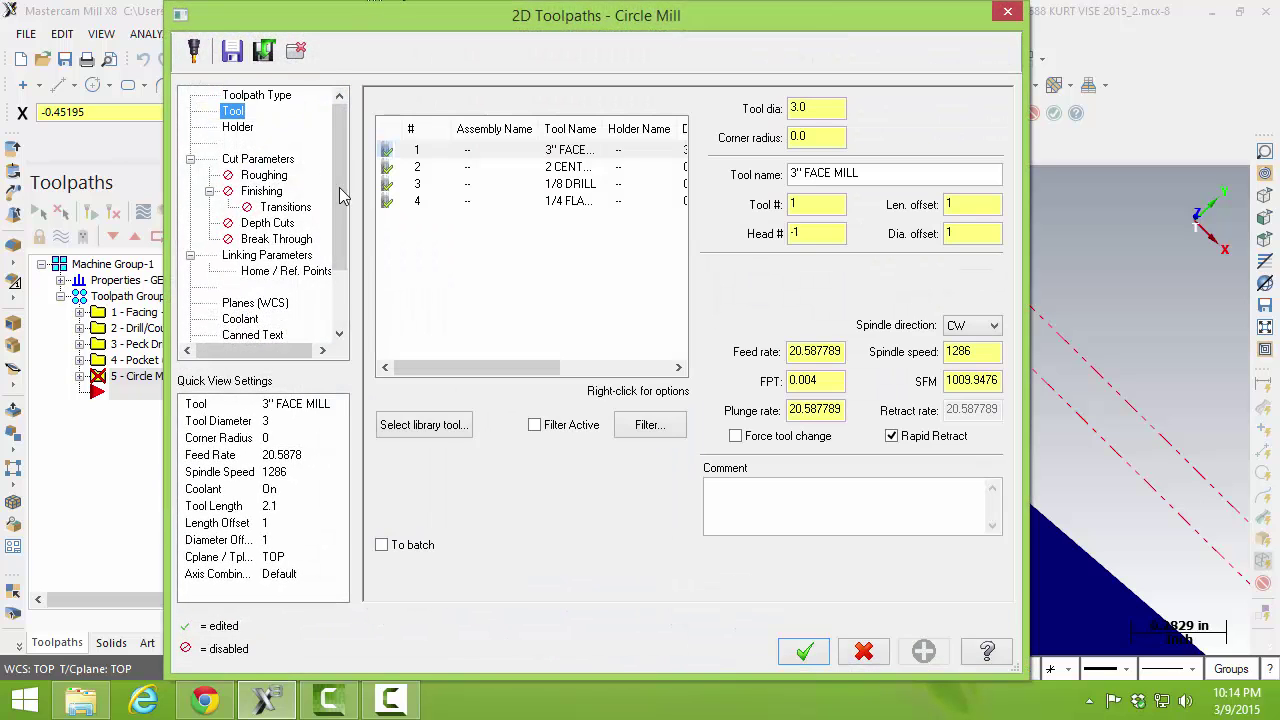
{"action": "left_click", "coordinate": [560, 202]}
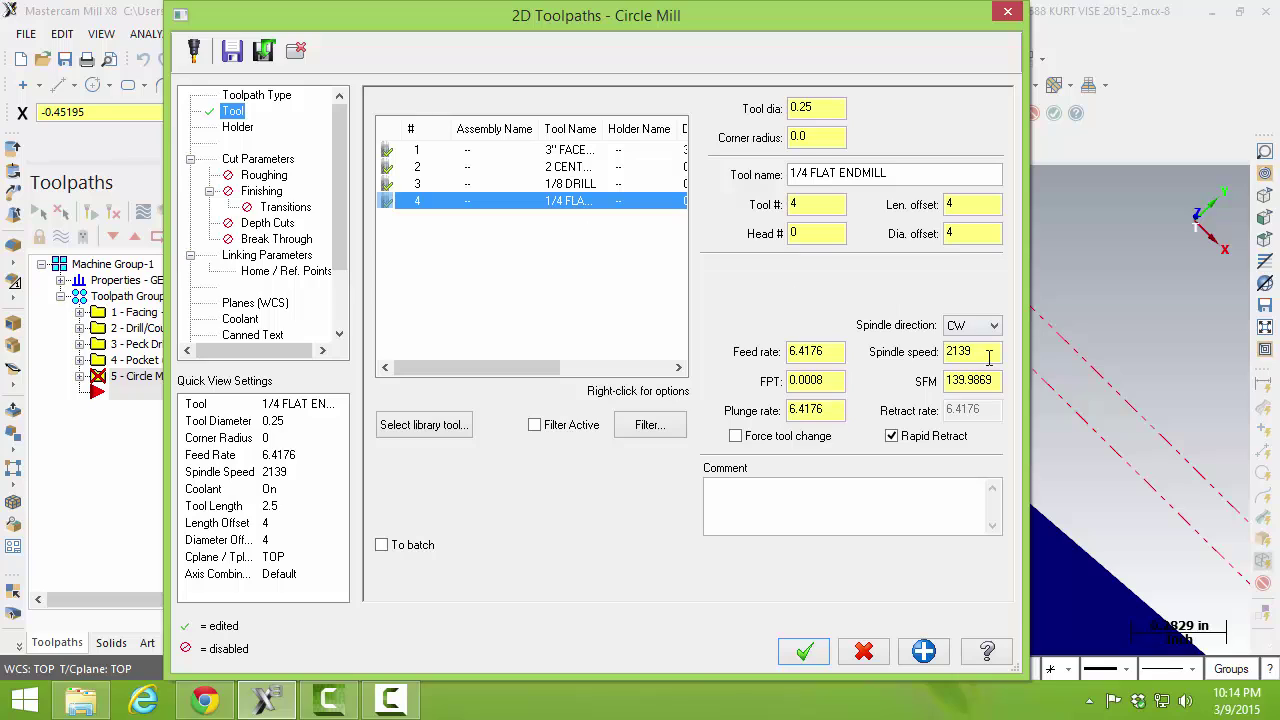
{"action": "type", "text": "3500"}
{"action": "key", "text": "Return"}
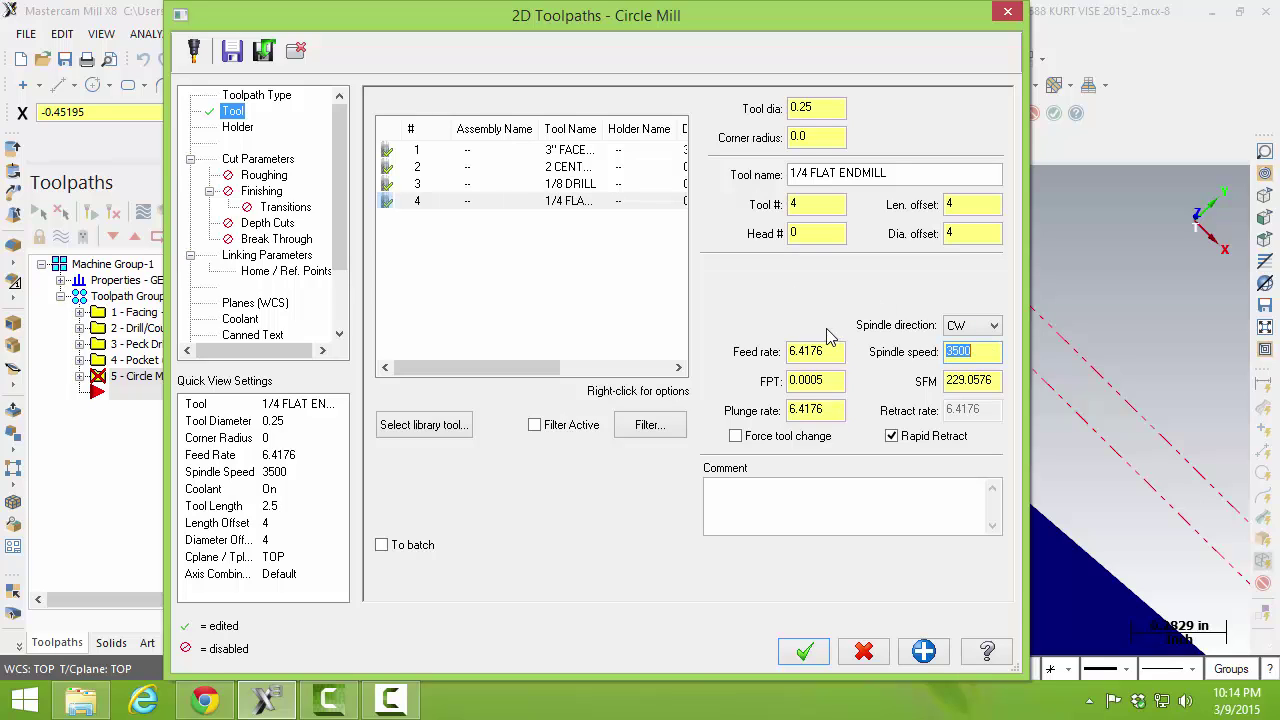
{"action": "left_click_drag", "start_coordinate": [831, 379], "coordinate": [810, 379]}
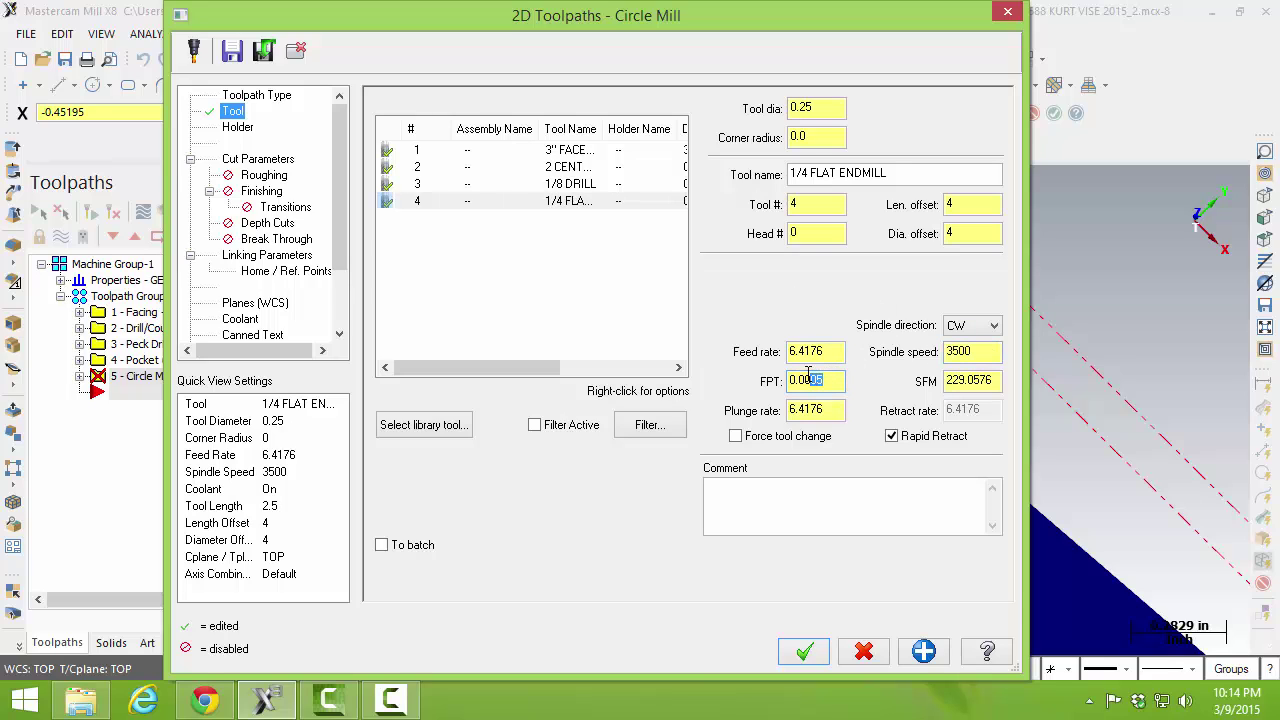
{"action": "type", "text": "2"}
{"action": "key", "text": "Return"}
Step: Set both wall and floor stock to leave to 0 in Cut Parameters
{"action": "left_click", "coordinate": [264, 162]}
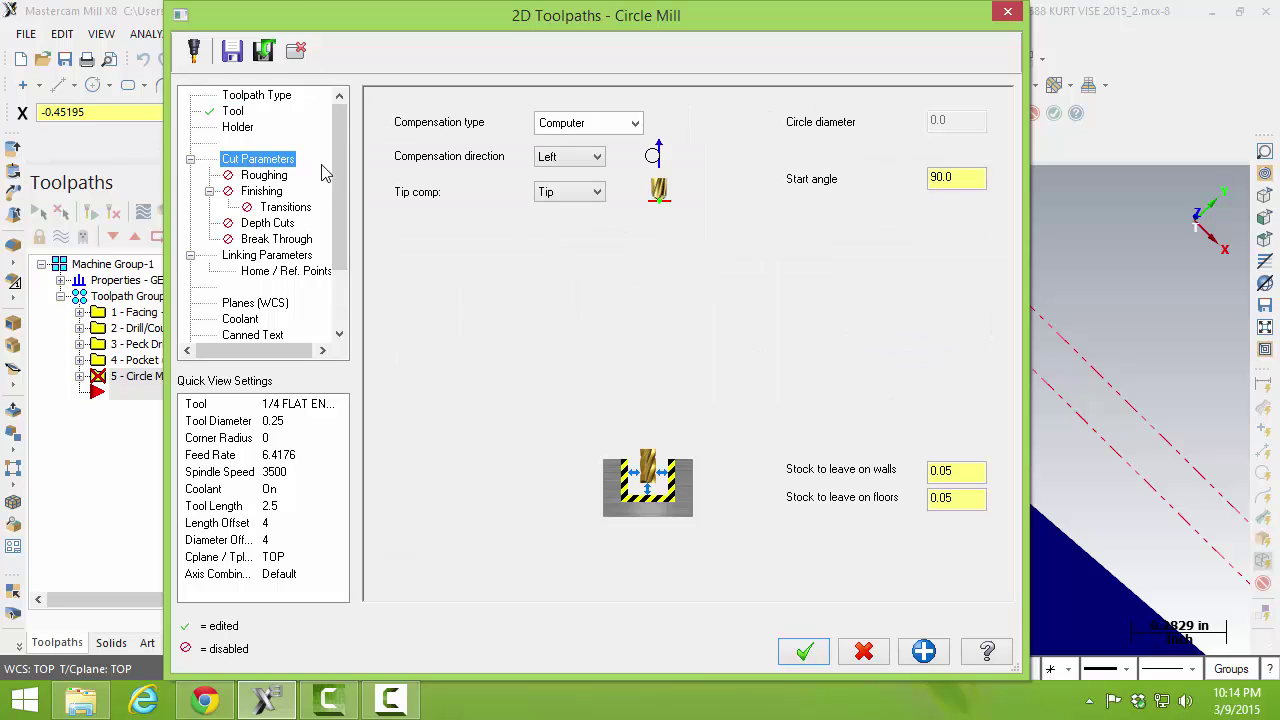
{"action": "double_click", "coordinate": [969, 472]}
{"action": "key", "text": "Return"}
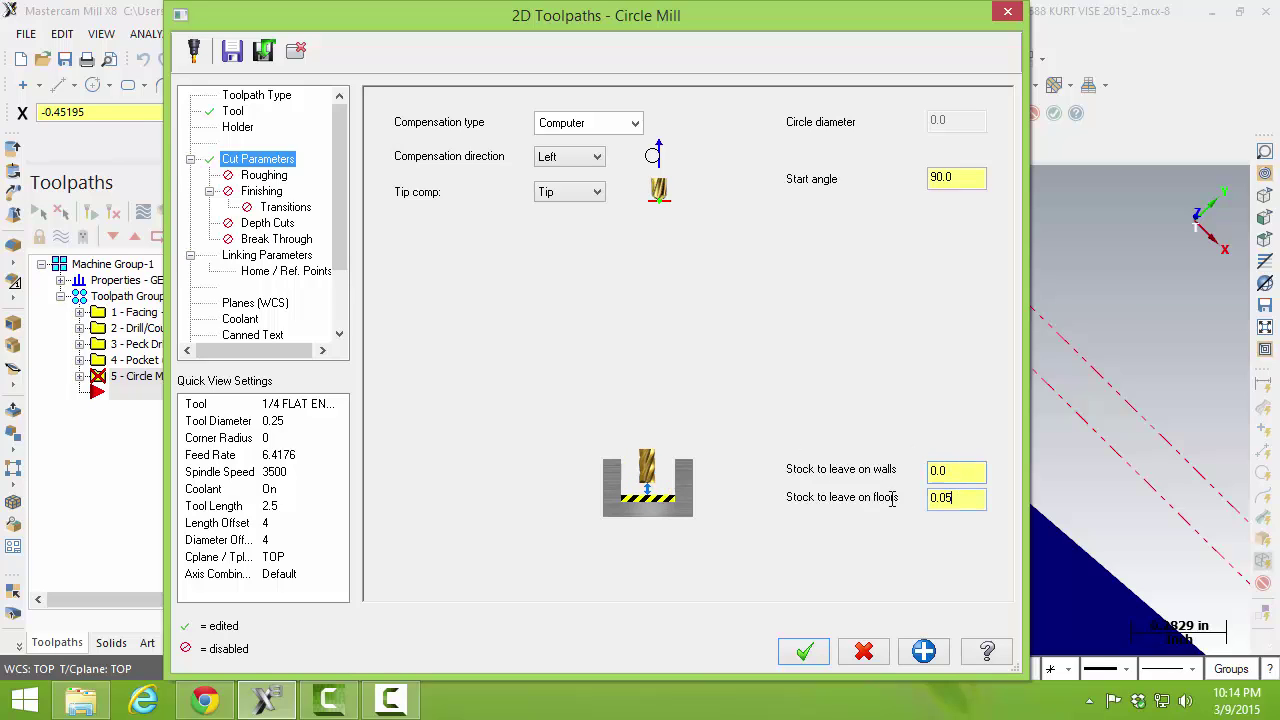
{"action": "key", "text": "Return"}
{"action": "type", "text": "0"}
{"action": "key", "text": "Return"}
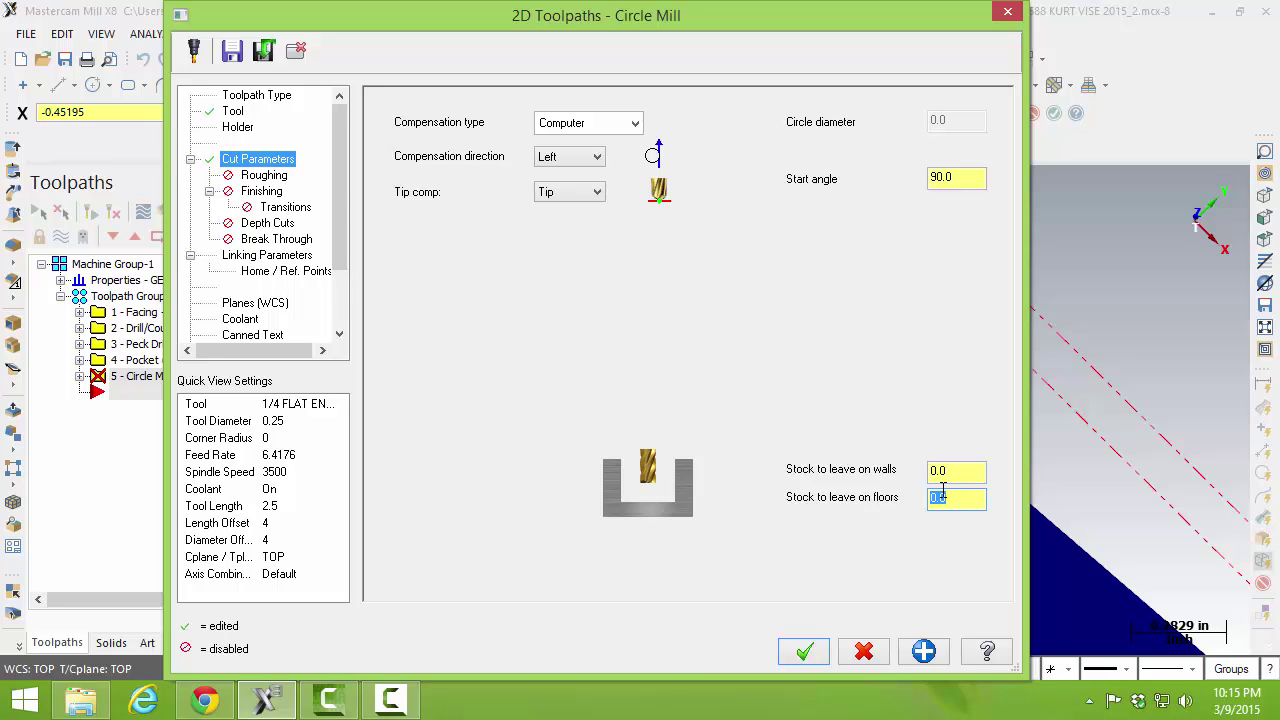
Step: Enable roughing with helical entry and check its Z clearance value
{"action": "left_click", "coordinate": [266, 176]}
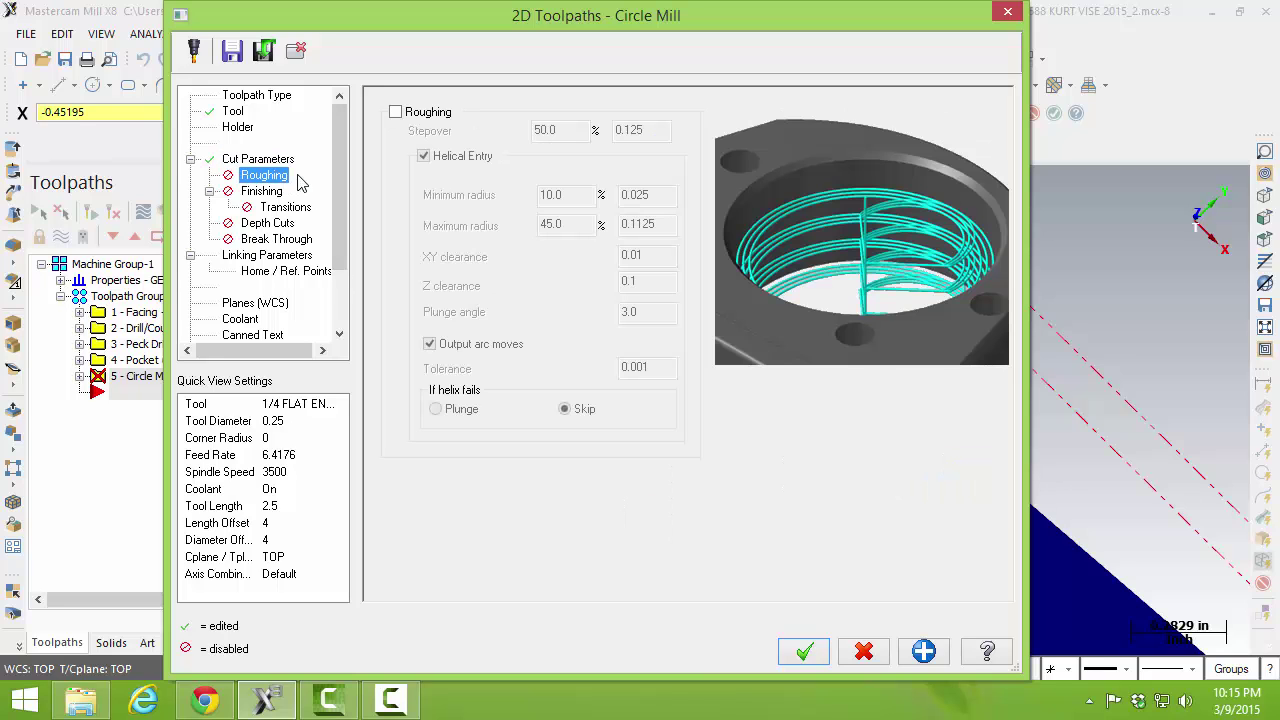
{"action": "left_click", "coordinate": [395, 111]}
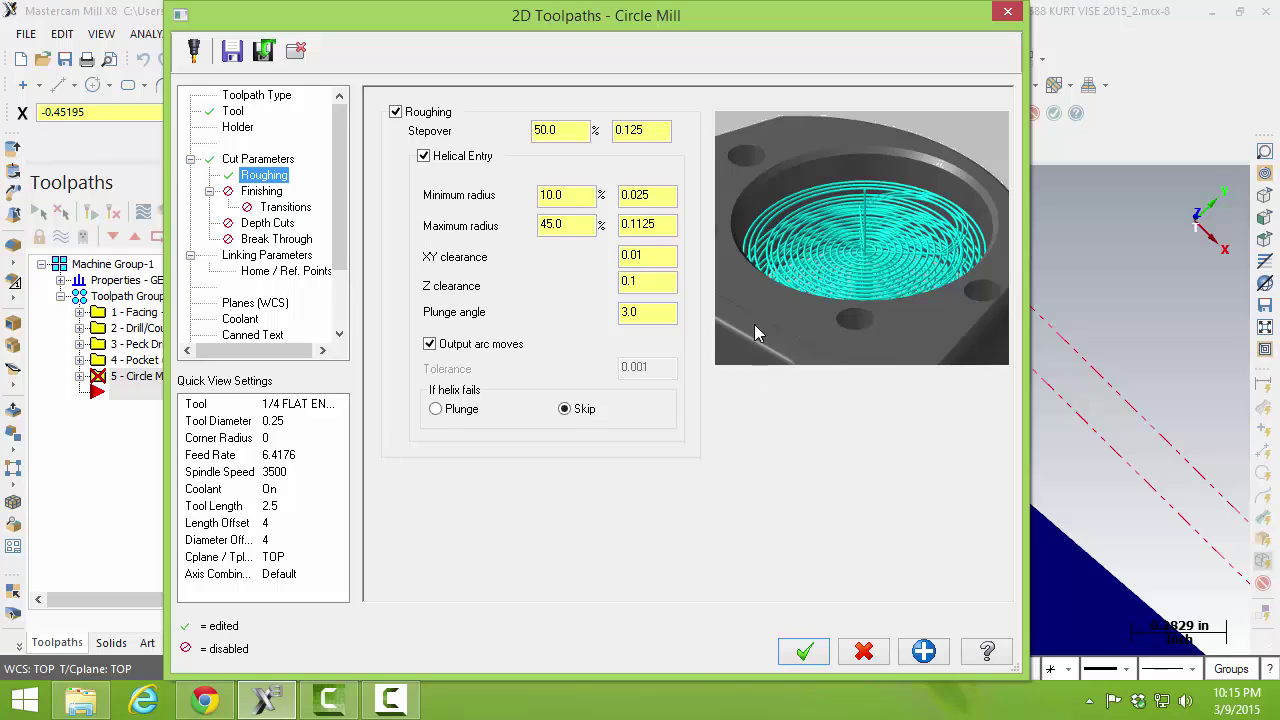
{"action": "left_click", "coordinate": [654, 282]}
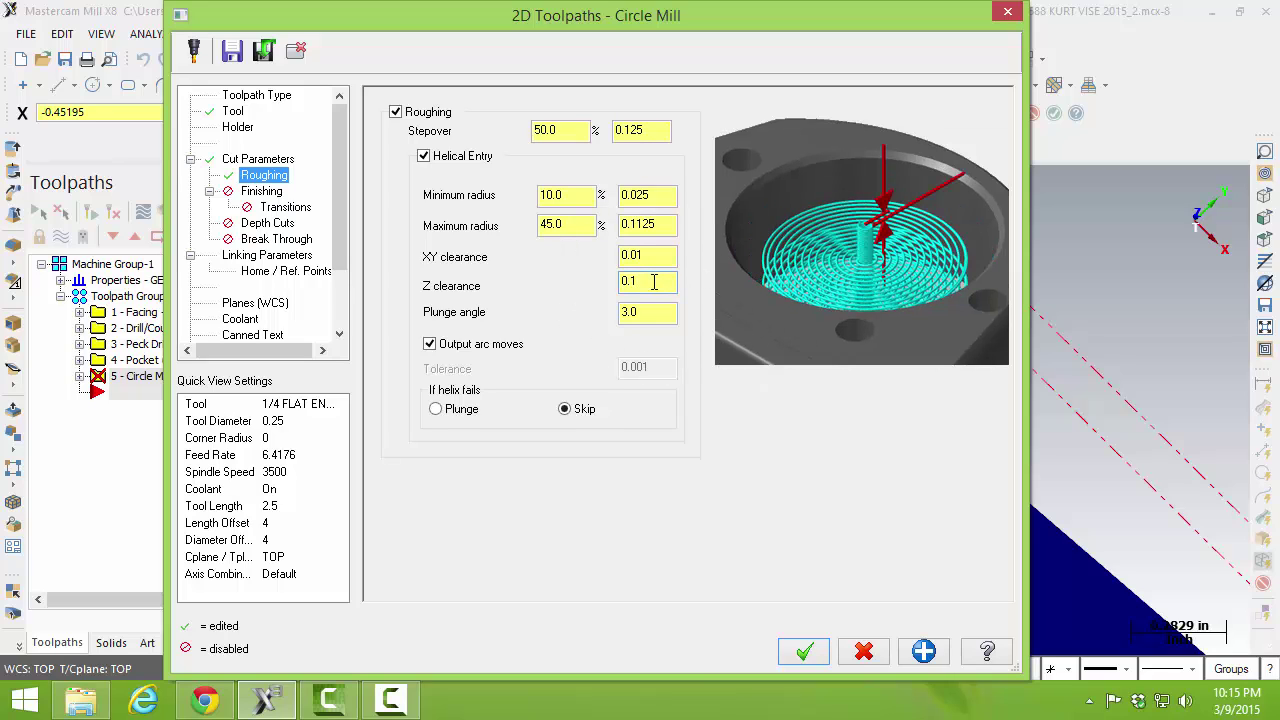
{"action": "left_click_drag", "start_coordinate": [654, 282], "coordinate": [520, 287]}
Step: Enable finishing with 2 finish passes at 0.0 spacing, keeping the tool down
{"action": "left_click", "coordinate": [268, 192]}
{"action": "left_click", "coordinate": [408, 123]}
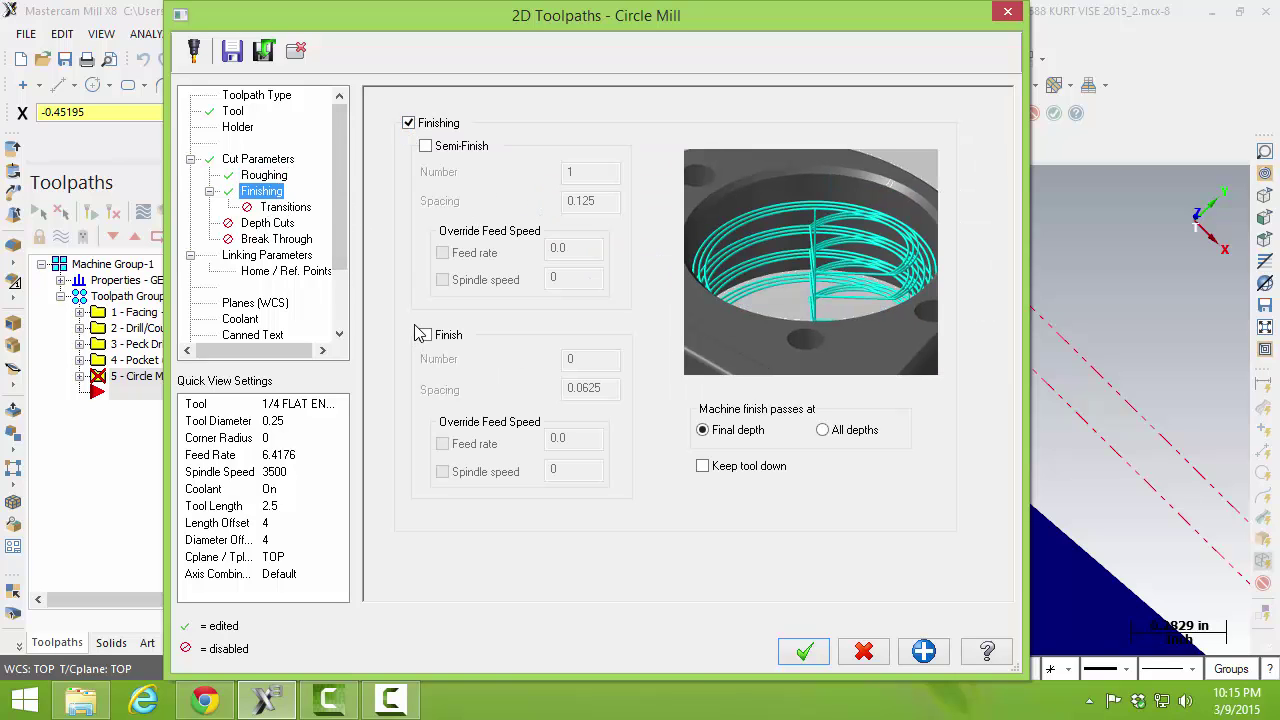
{"action": "left_click", "coordinate": [426, 334]}
{"action": "key", "text": "Tab"}
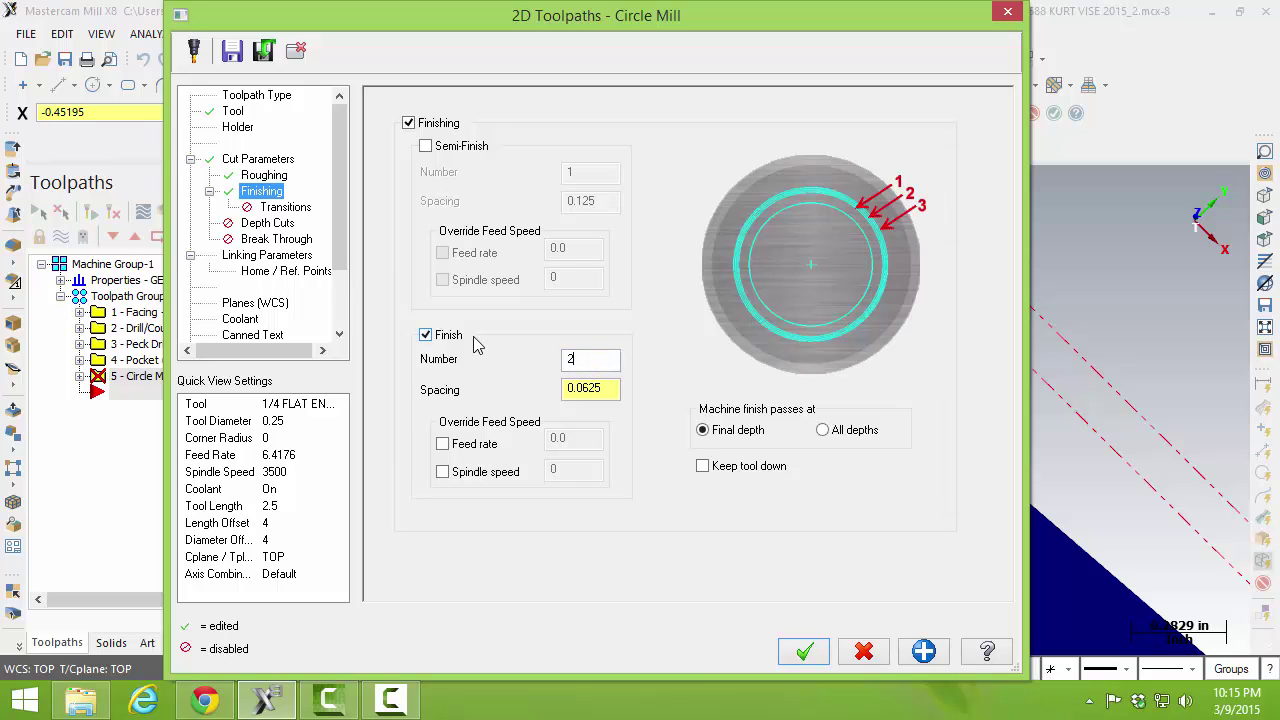
{"action": "type", "text": "2"}
{"action": "key", "text": "Tab"}
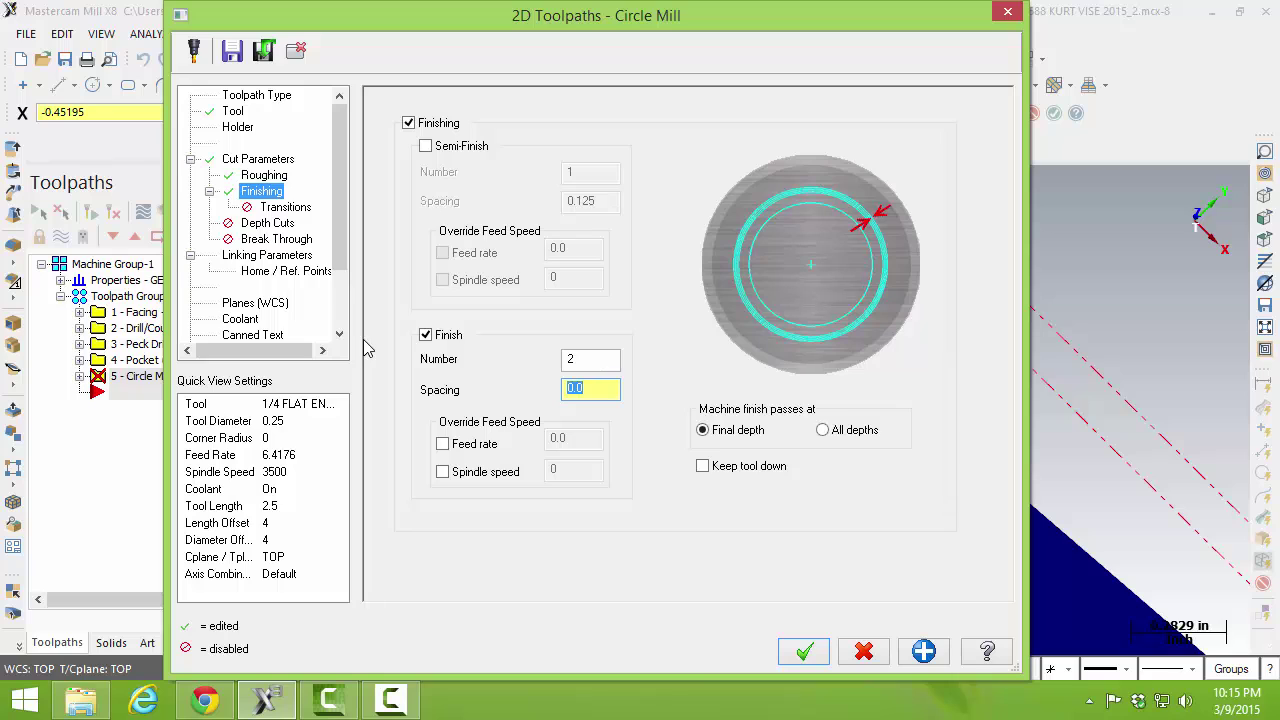
{"action": "left_click", "coordinate": [704, 467]}
{"action": "left_click", "coordinate": [410, 124]}
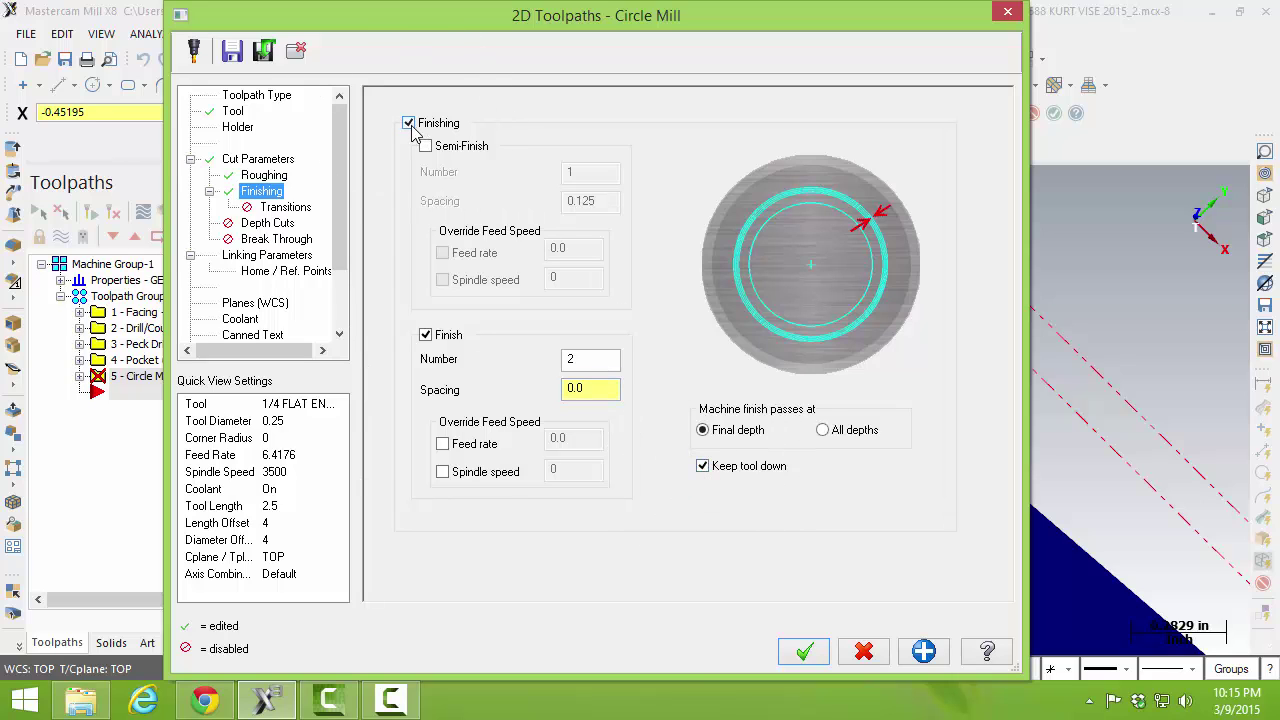
{"action": "left_click", "coordinate": [426, 336]}
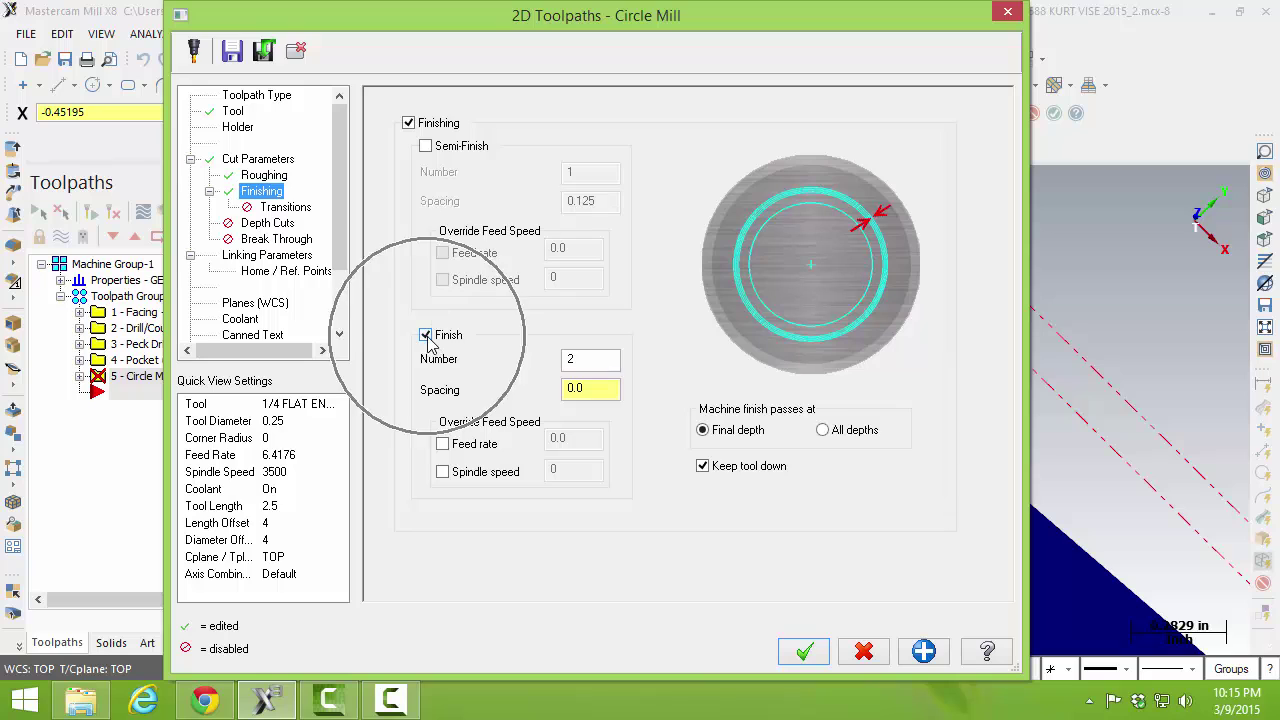
{"action": "left_click", "coordinate": [597, 362]}
{"action": "left_click", "coordinate": [706, 432]}
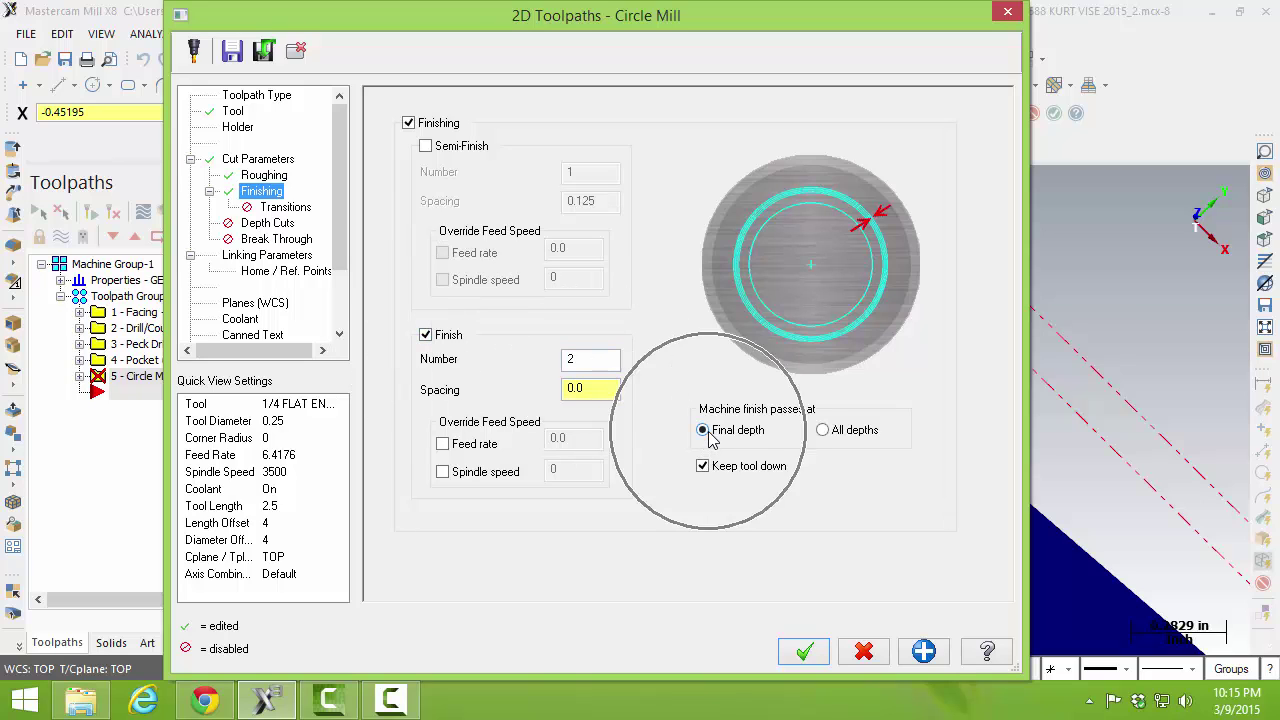
{"action": "left_click", "coordinate": [714, 474]}
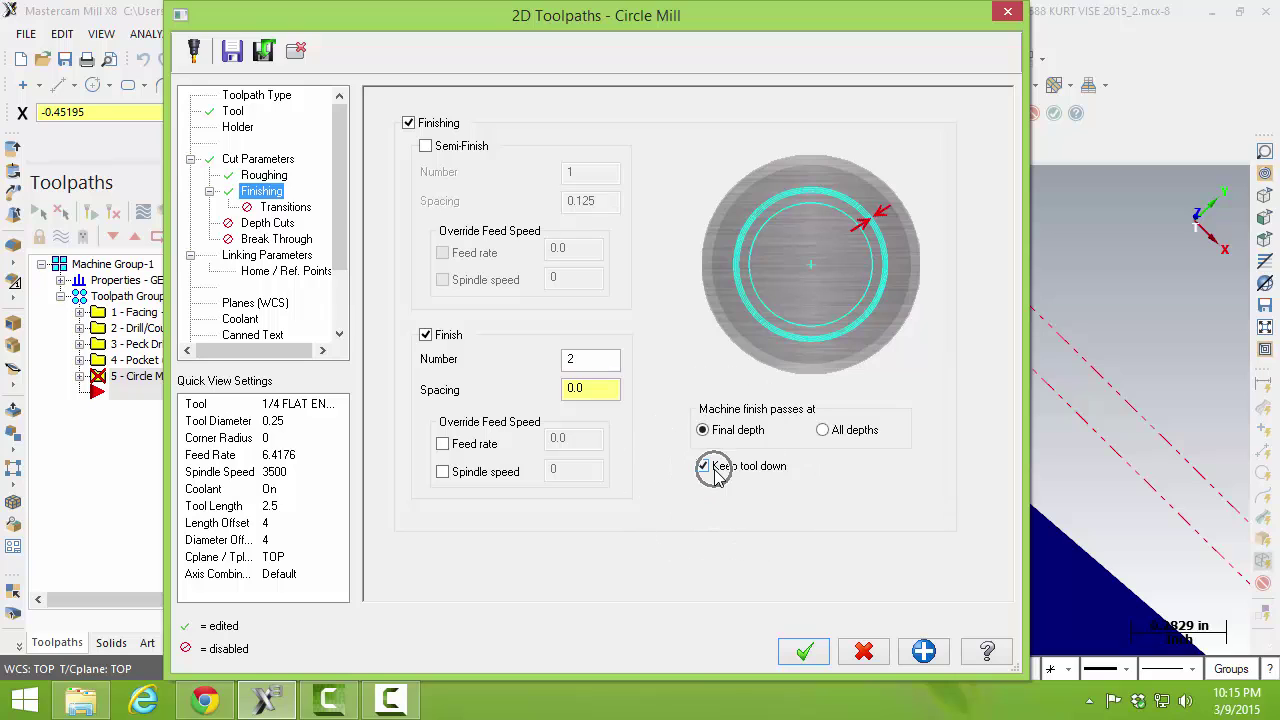
{"action": "left_click", "coordinate": [278, 224]}
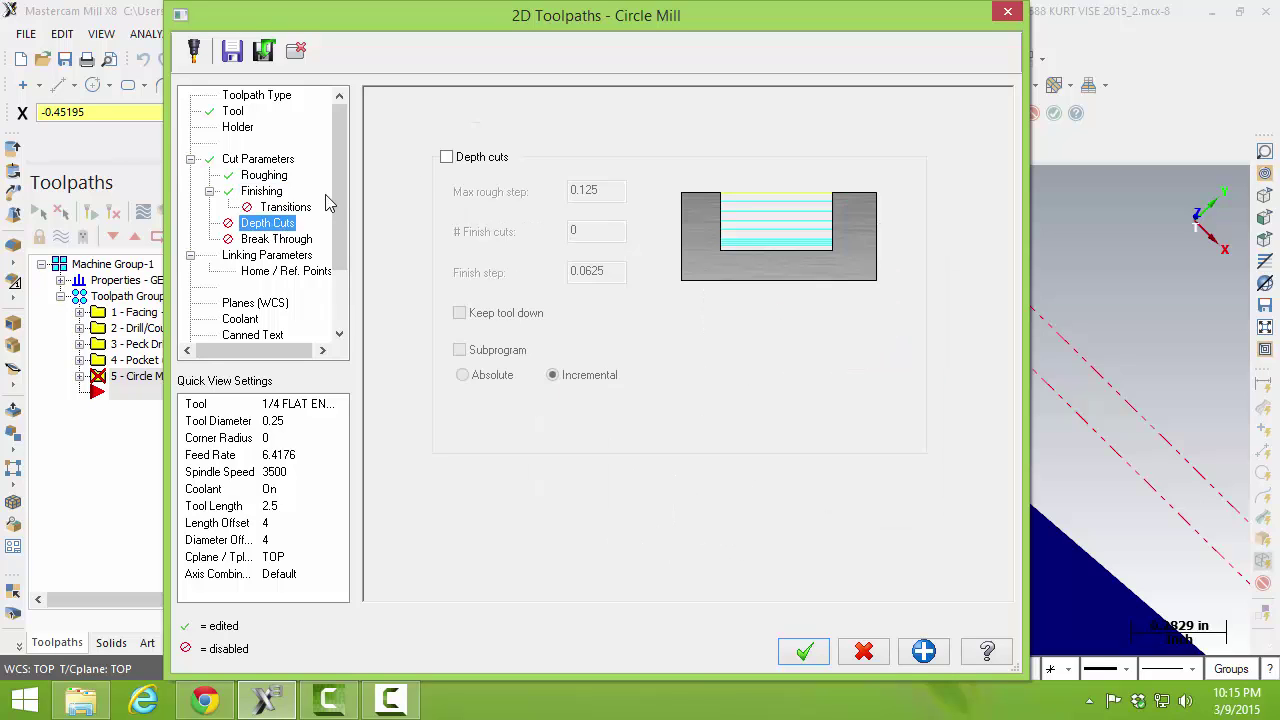
Step: Turn on depth cuts and review the Break Through and Linking Parameters settings
{"action": "left_click", "coordinate": [446, 157]}
{"action": "key", "text": "Tab"}
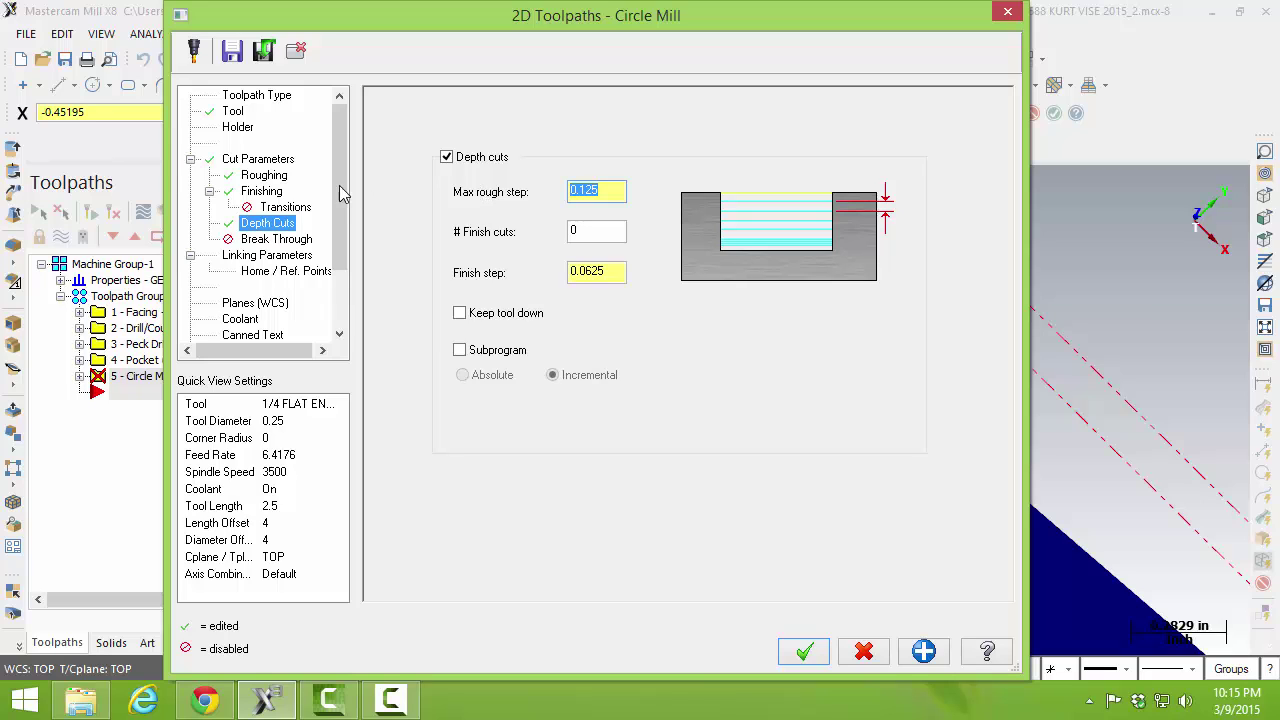
{"action": "left_click", "coordinate": [291, 242]}
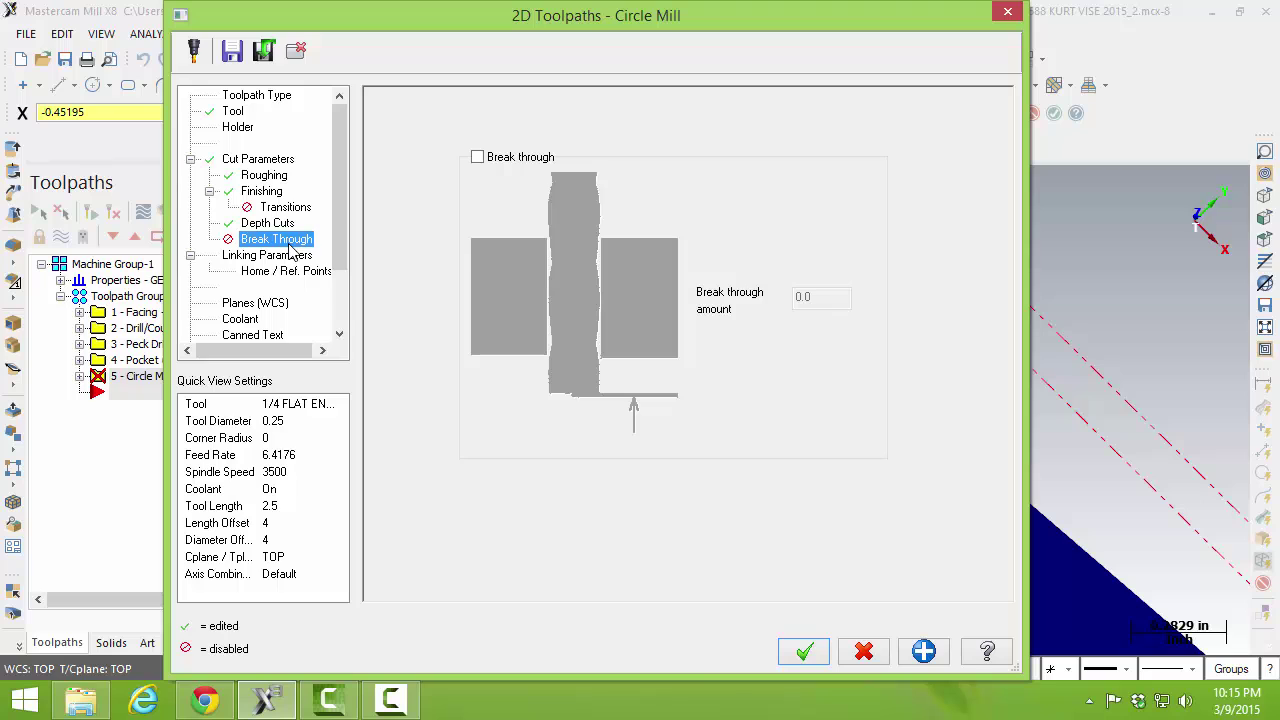
{"action": "left_click", "coordinate": [288, 258]}
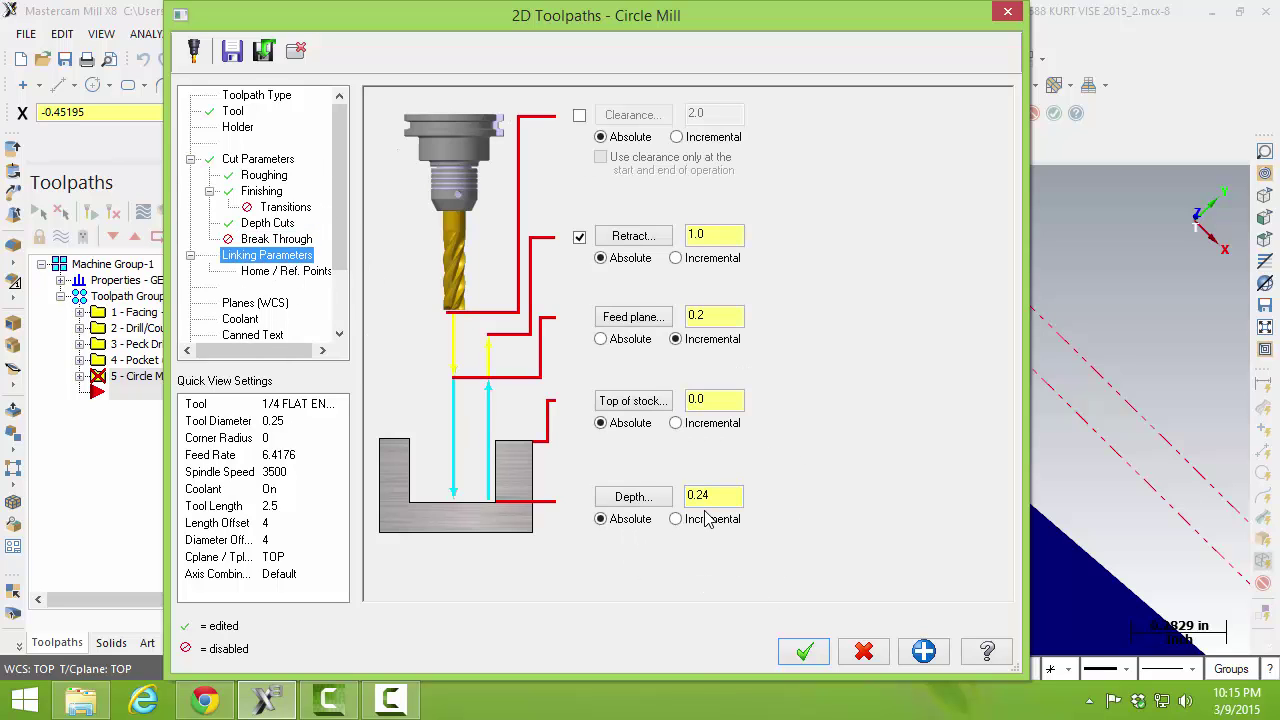
{"action": "double_click", "coordinate": [730, 400]}
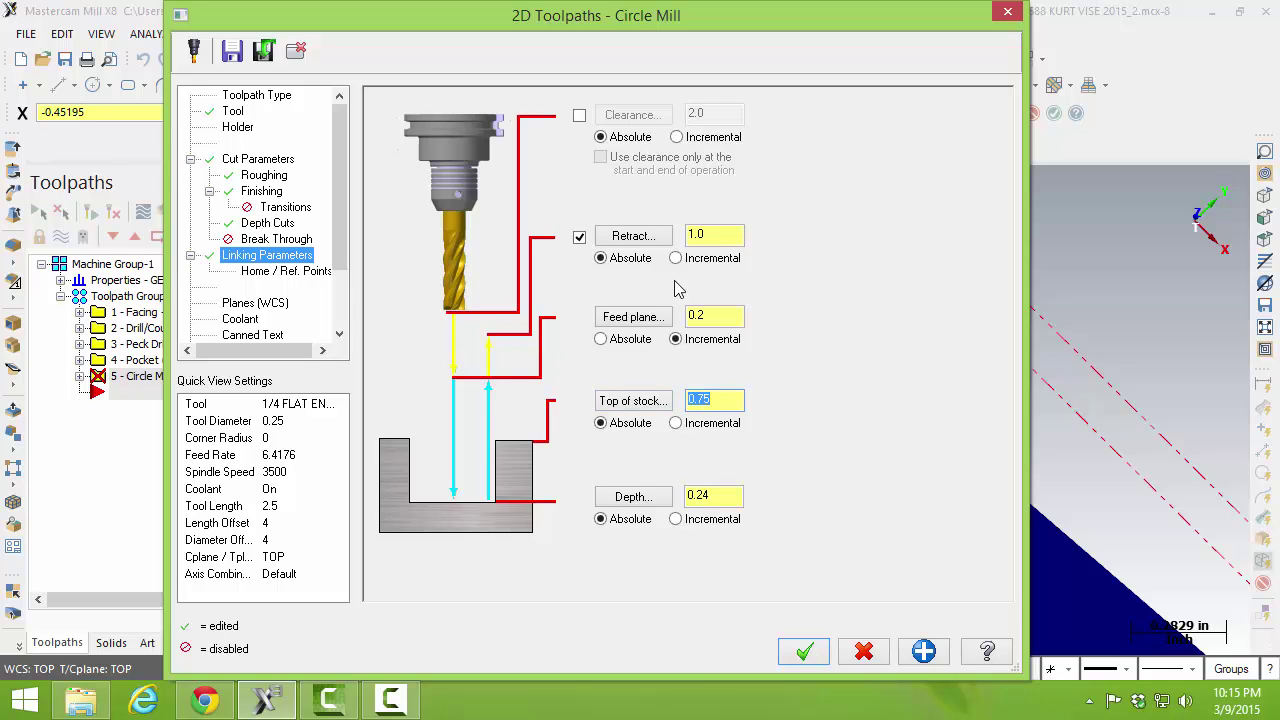
Step: Set flood coolant On and generate the circle mill toolpath
{"action": "left_click", "coordinate": [240, 322]}
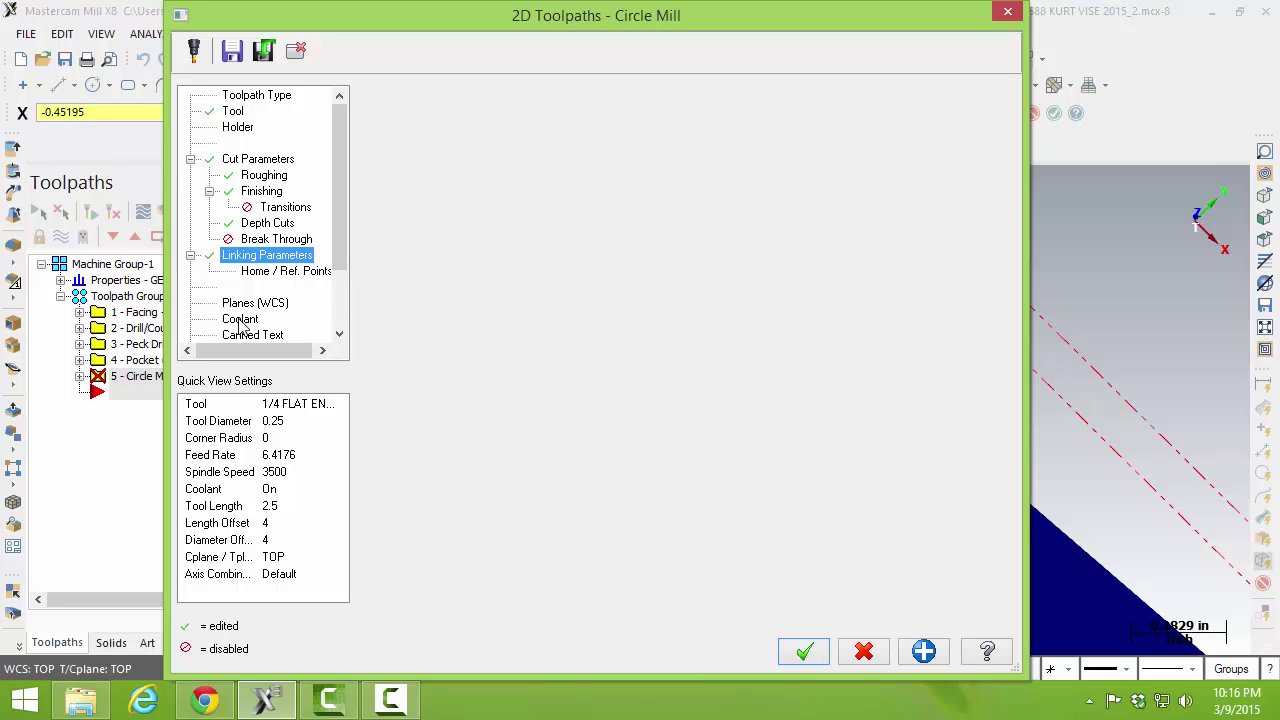
{"action": "left_click", "coordinate": [240, 320]}
{"action": "left_click", "coordinate": [708, 209]}
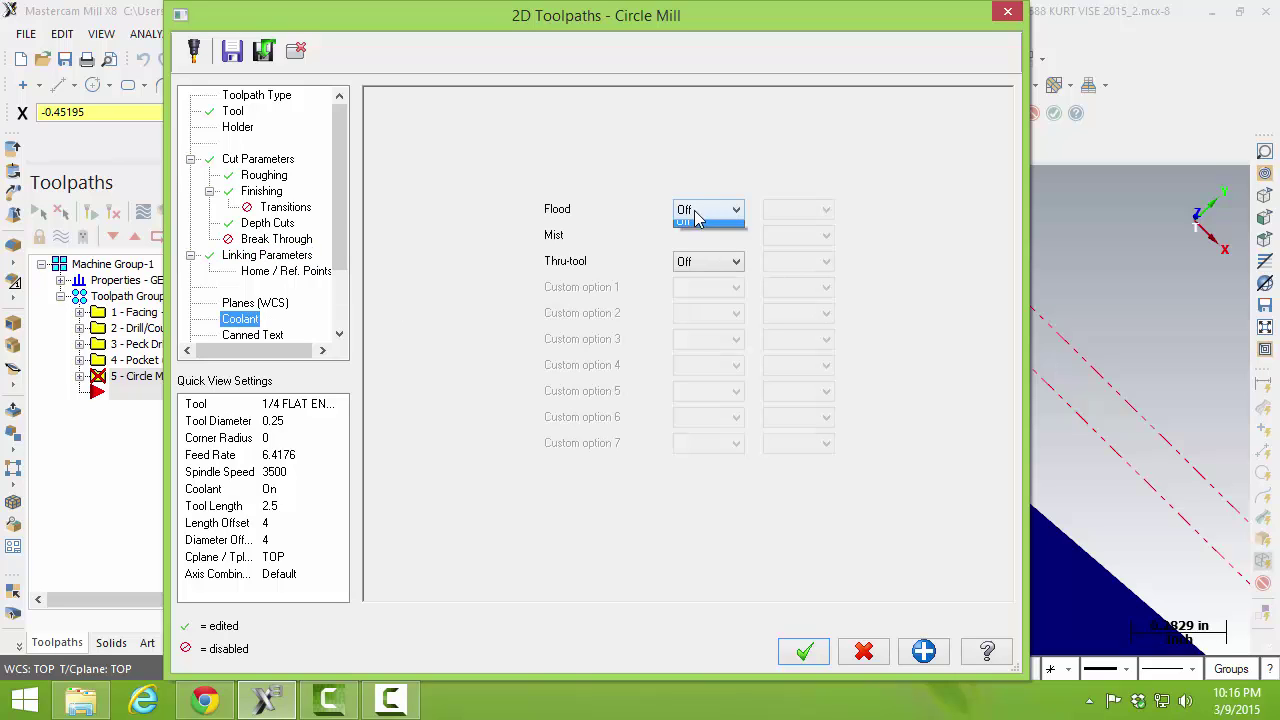
{"action": "left_click", "coordinate": [700, 236]}
{"action": "left_click", "coordinate": [806, 652]}
{"action": "middle_click_drag", "start_coordinate": [813, 655], "coordinate": [806, 512]}
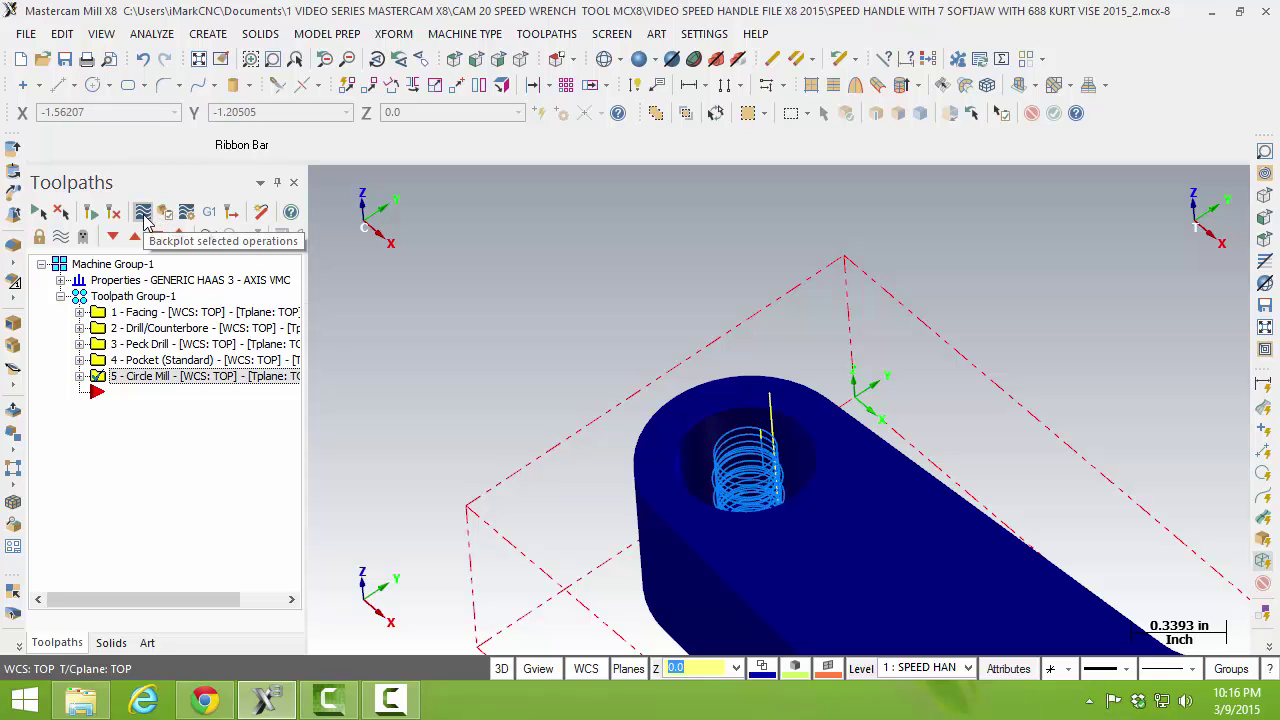
Step: Backplot operation 5 Circle Mill, orbiting the view as the tool spirals into the end bore
{"action": "left_click", "coordinate": [164, 216]}
{"action": "middle_click_drag", "start_coordinate": [636, 520], "coordinate": [650, 455]}
{"action": "left_click", "coordinate": [320, 182]}
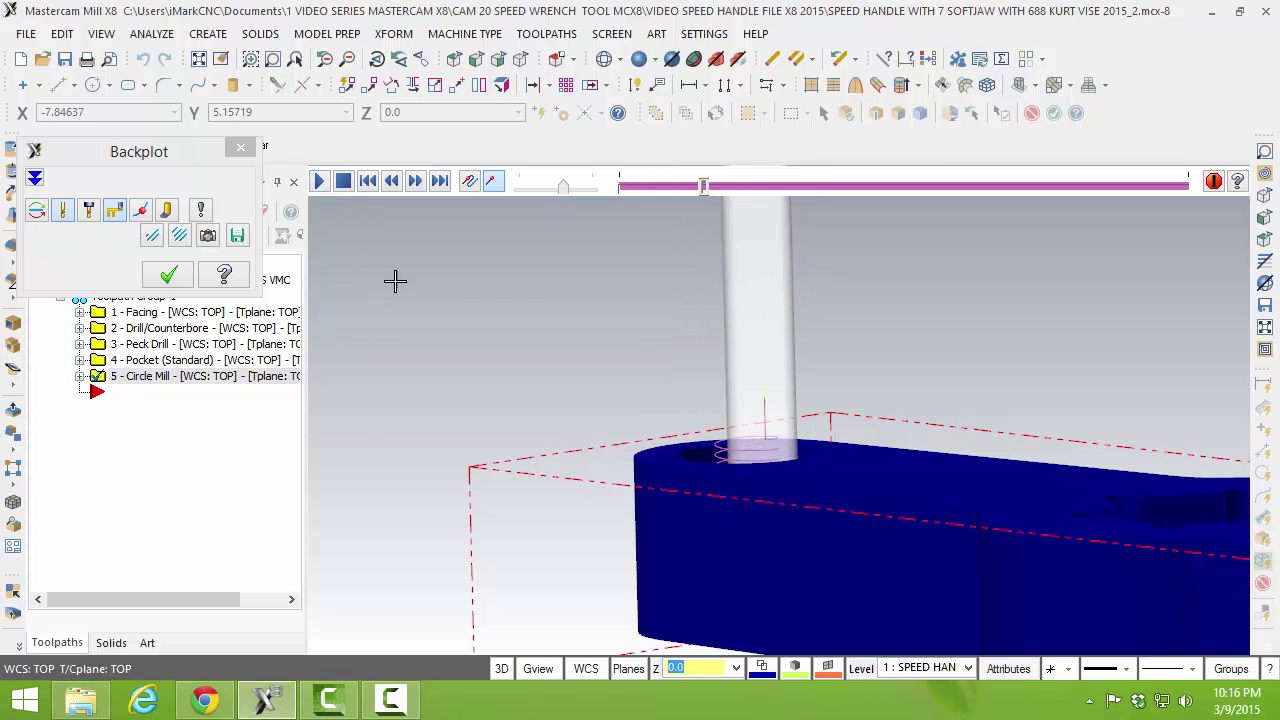
{"action": "middle_click_drag", "start_coordinate": [394, 277], "coordinate": [526, 309]}
{"action": "scroll", "coordinate": [526, 309], "scroll_direction": "down", "scroll_amount": 3}
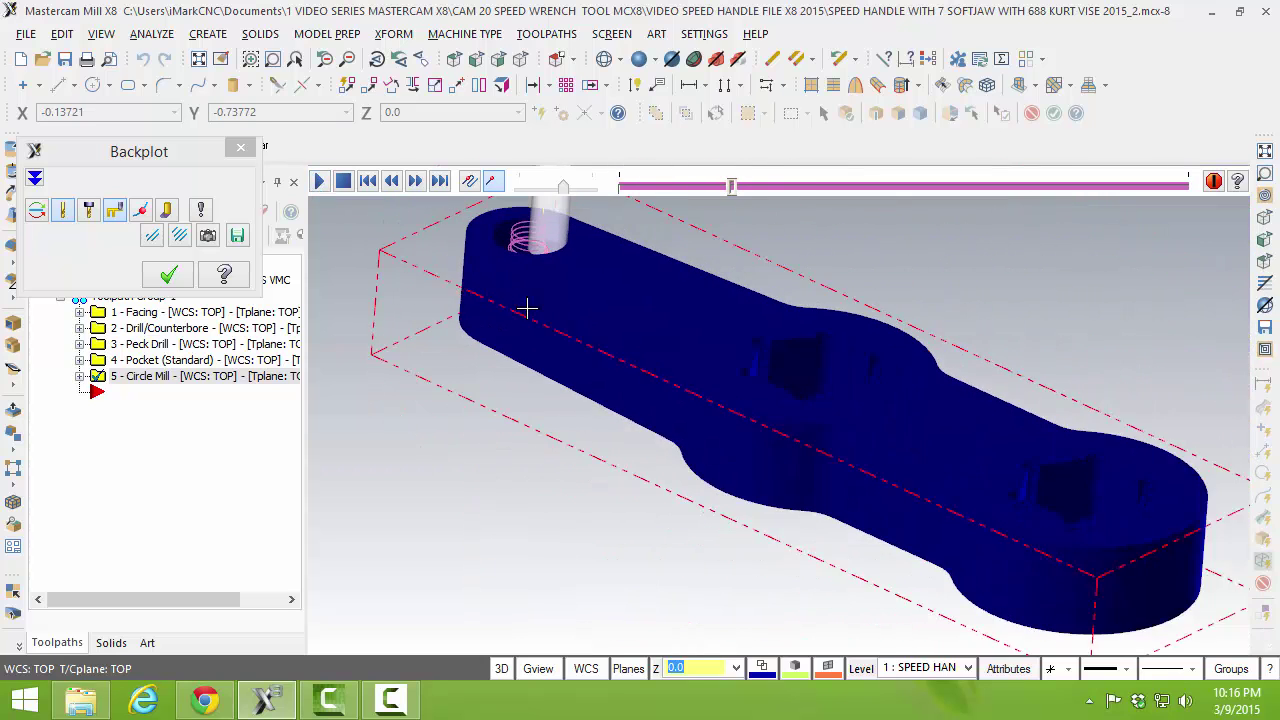
{"action": "middle_click_drag", "start_coordinate": [526, 309], "coordinate": [535, 311]}
{"action": "key", "text": "alt+Up"}
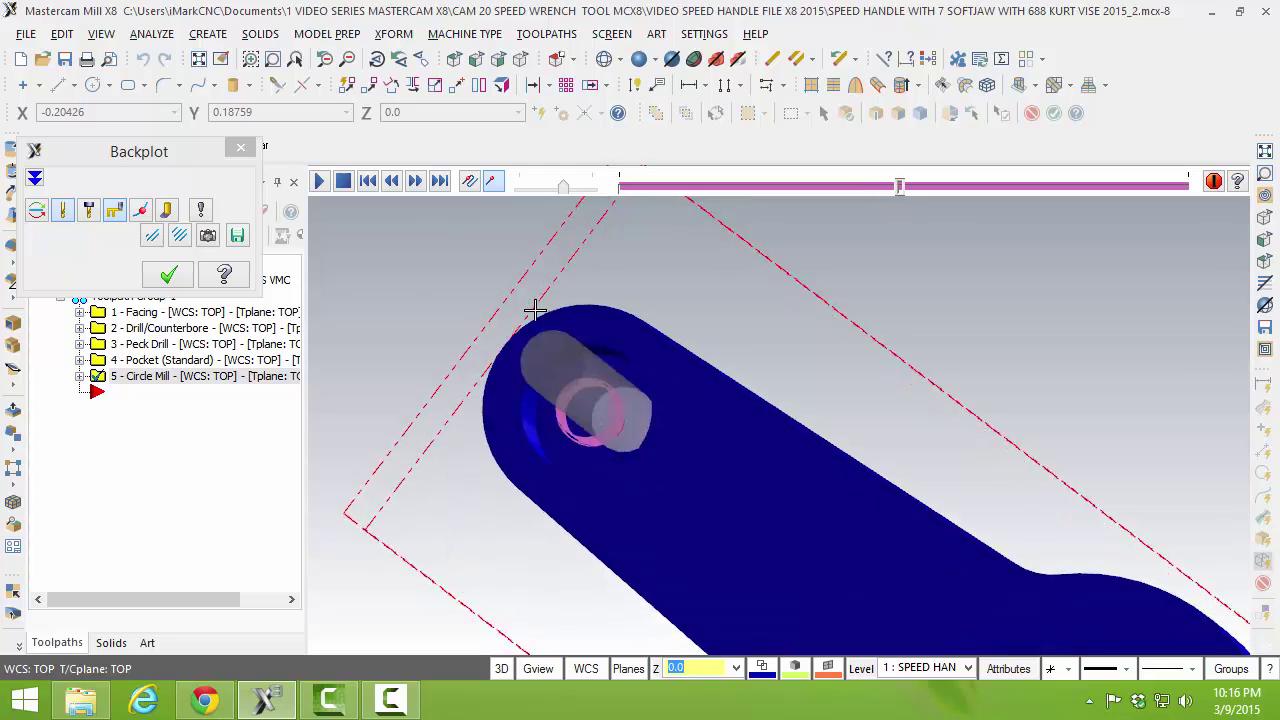
{"action": "key", "text": "alt+Up"}
{"action": "key", "text": "alt+Up"}
{"action": "key", "text": "alt+Up"}
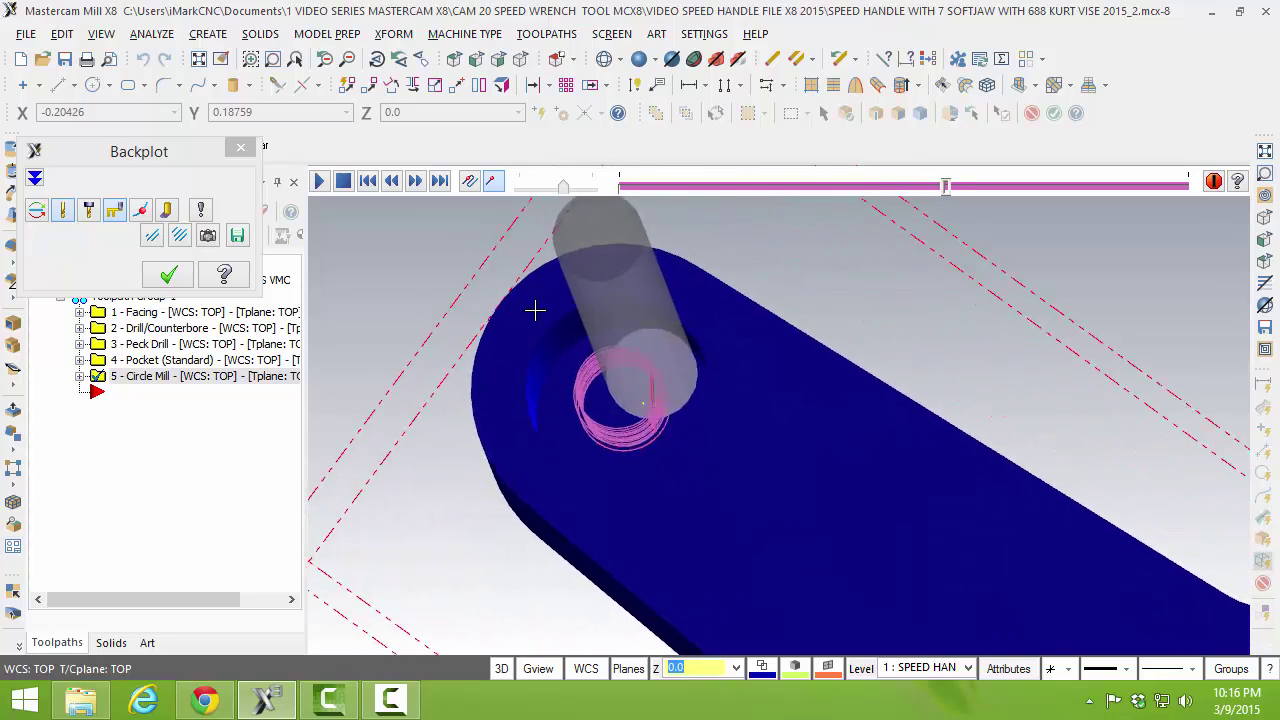
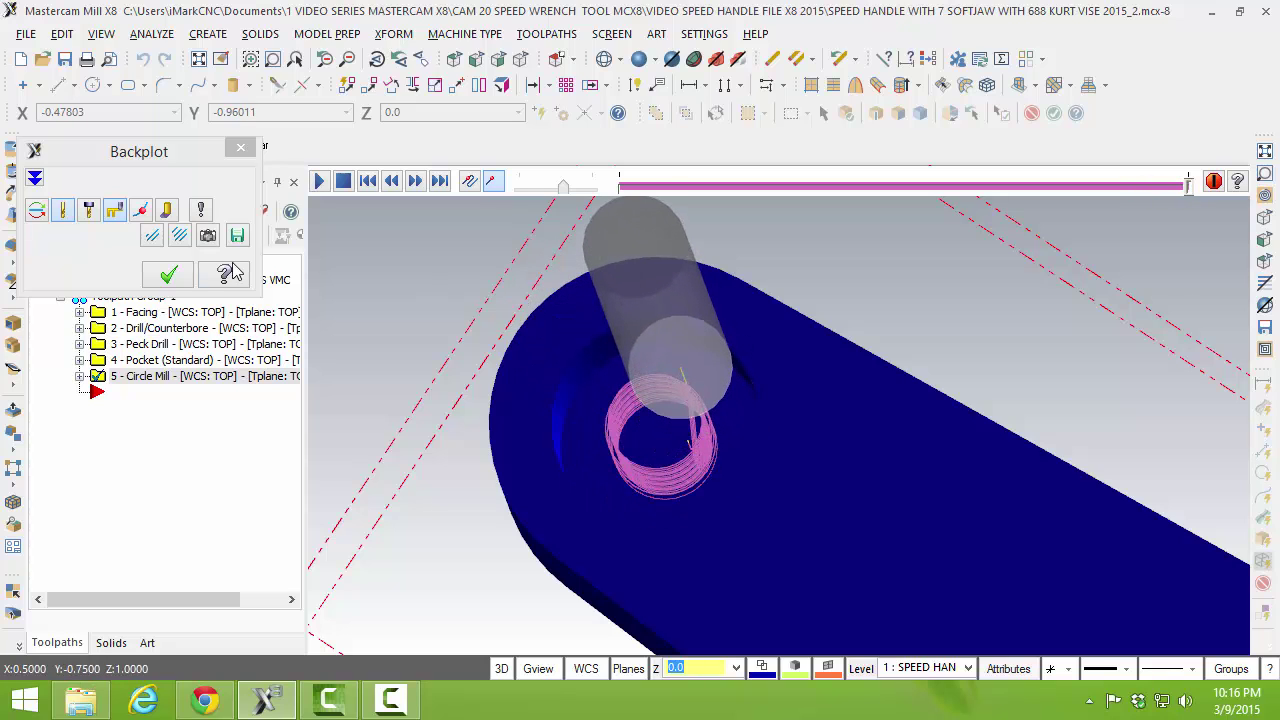
Step: Close the Circle Mill backplot and collapse the 5 - Circle Mill branch in the toolpath list
{"action": "left_click", "coordinate": [168, 274]}
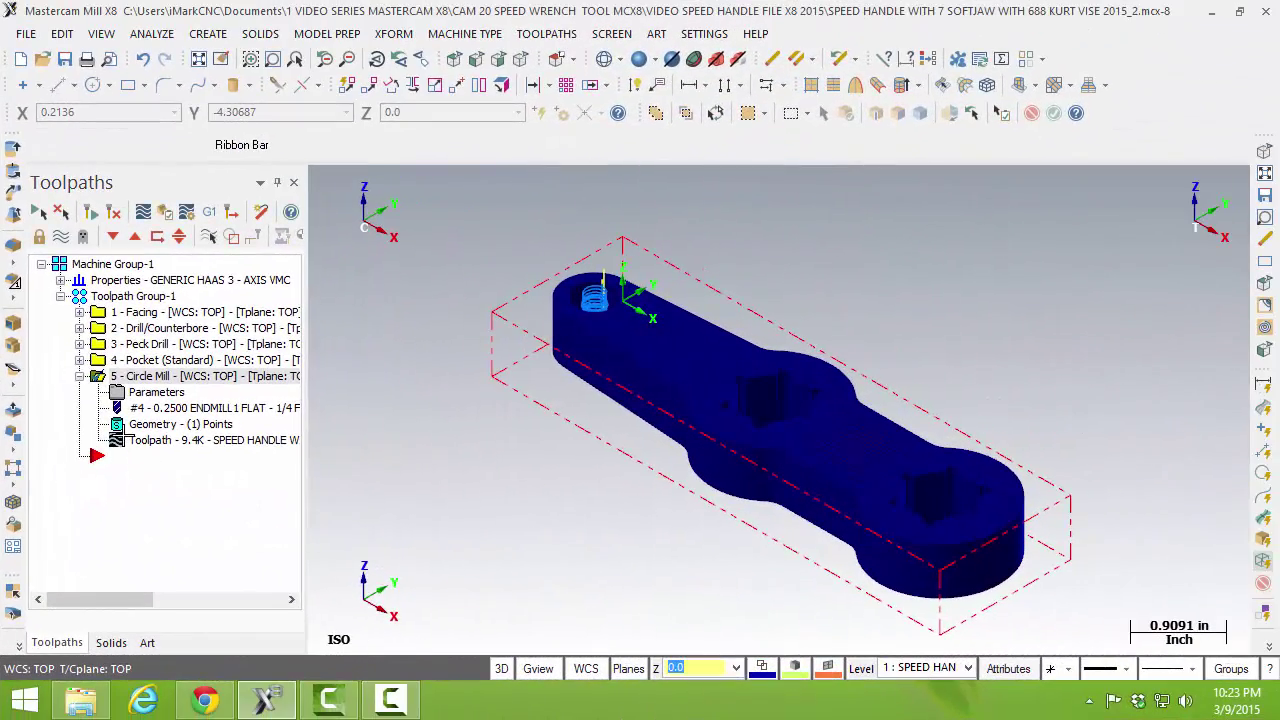
{"action": "left_click", "coordinate": [79, 376]}
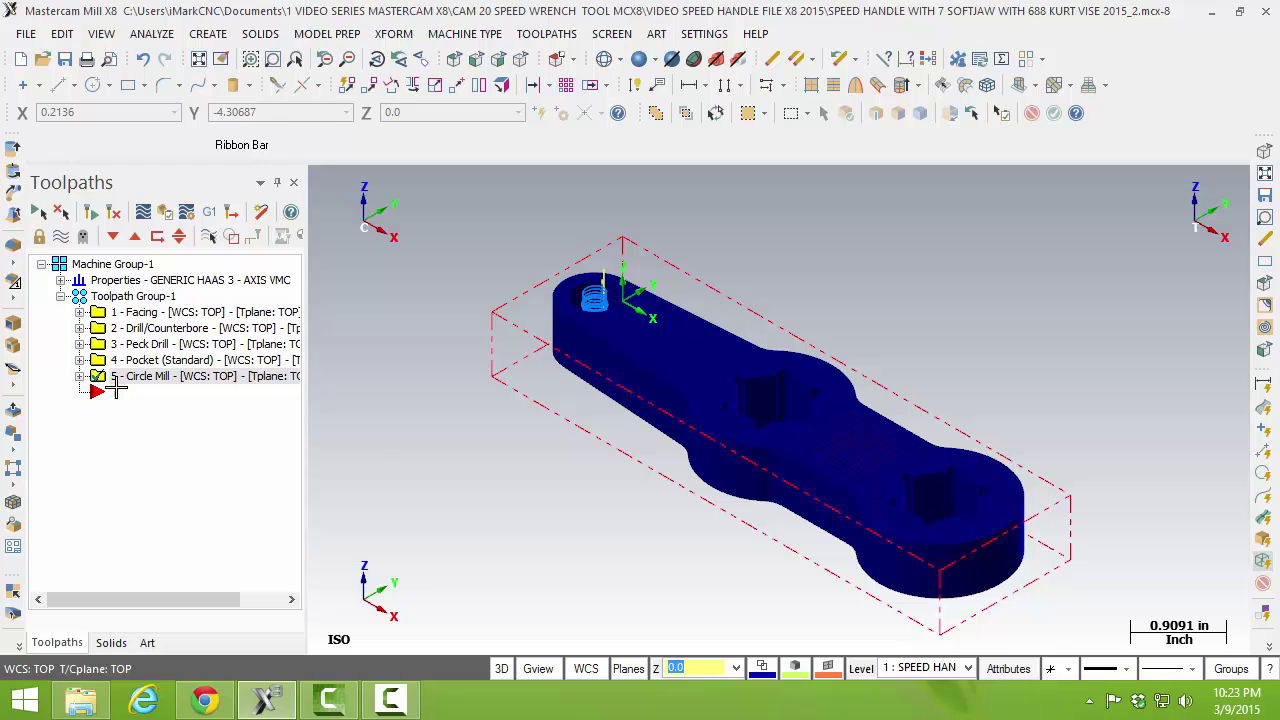
{"action": "mouse_move", "coordinate": [383, 443]}
{"action": "middle_mouse_down"}
{"action": "mouse_move", "coordinate": [374, 471]}
{"action": "mouse_move", "coordinate": [394, 433]}
{"action": "middle_mouse_up"}
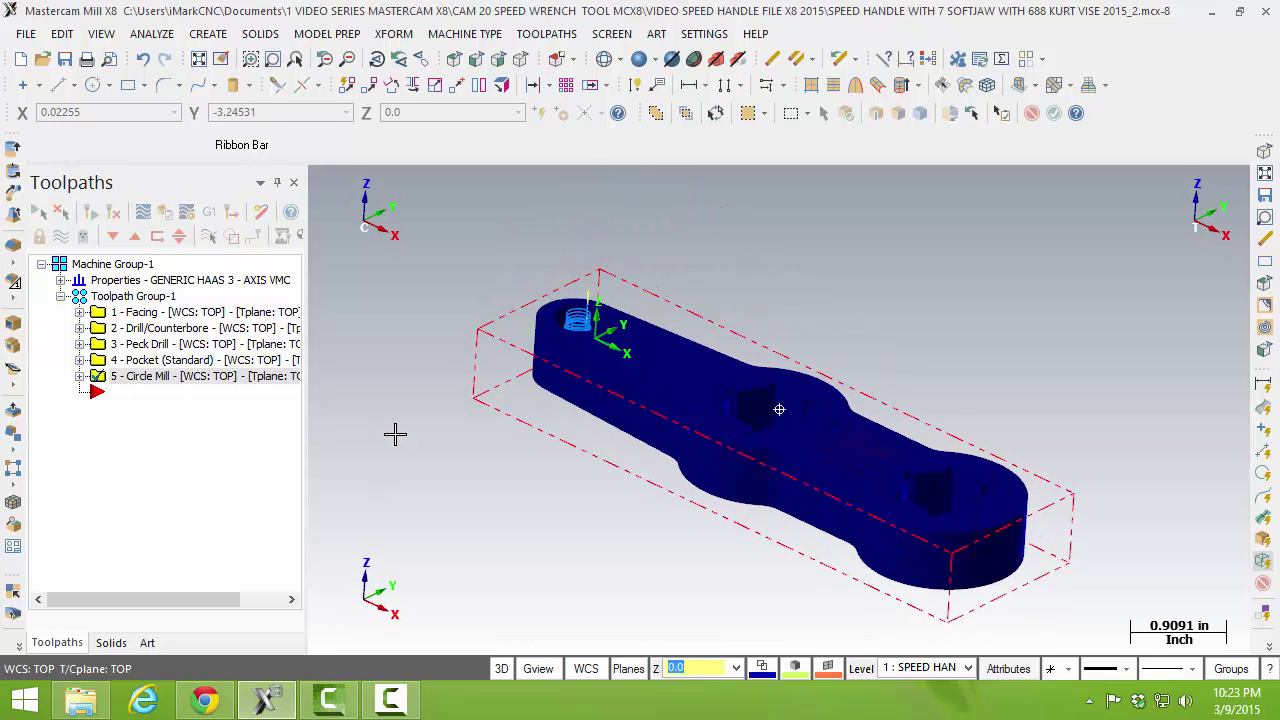
Step: Start a new 2D Contour toolpath from the TOOLPATHS menu
{"action": "left_click", "coordinate": [548, 34]}
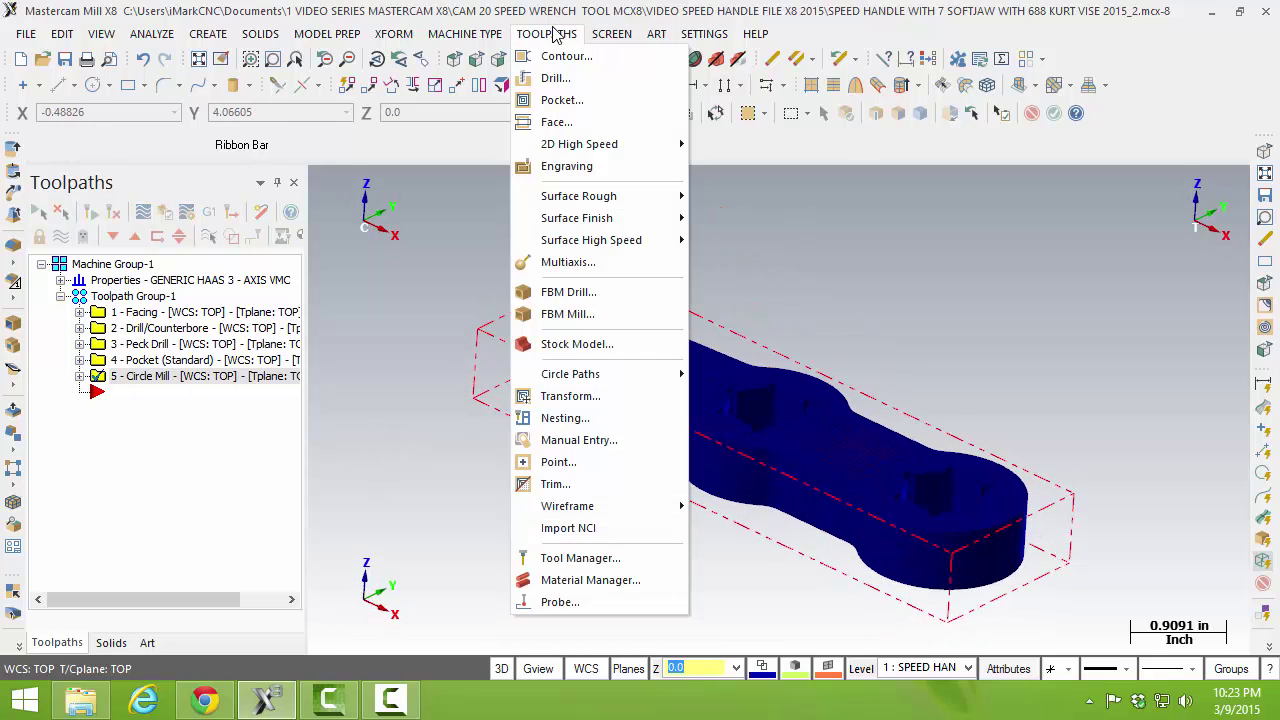
{"action": "left_click", "coordinate": [560, 56]}
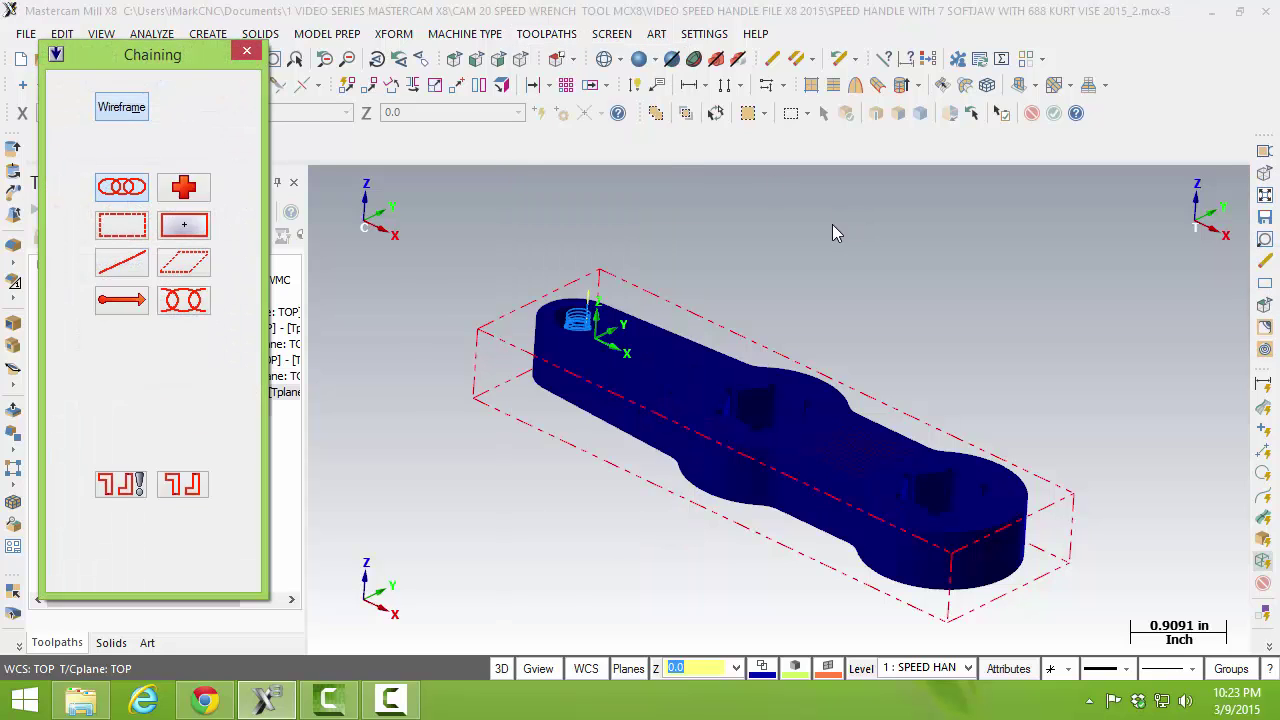
{"action": "middle_click_drag", "start_coordinate": [574, 333], "coordinate": [876, 598]}
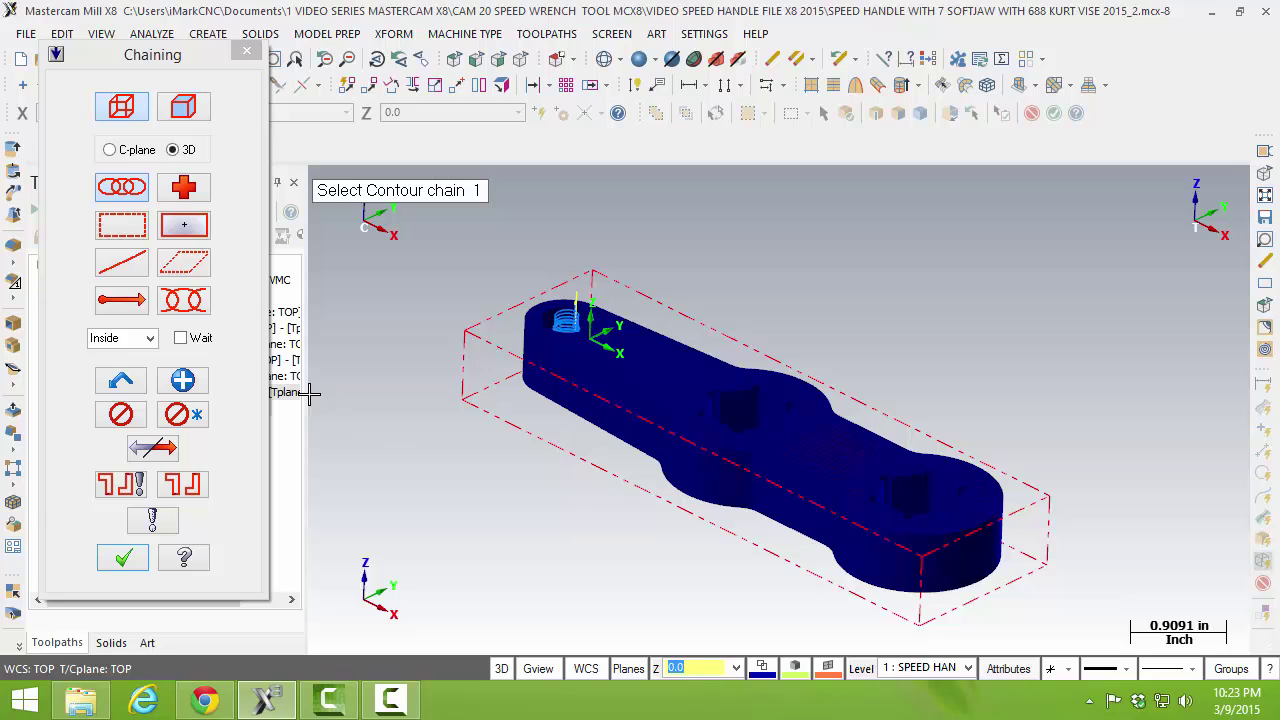
{"action": "middle_click_drag", "start_coordinate": [311, 394], "coordinate": [636, 458]}
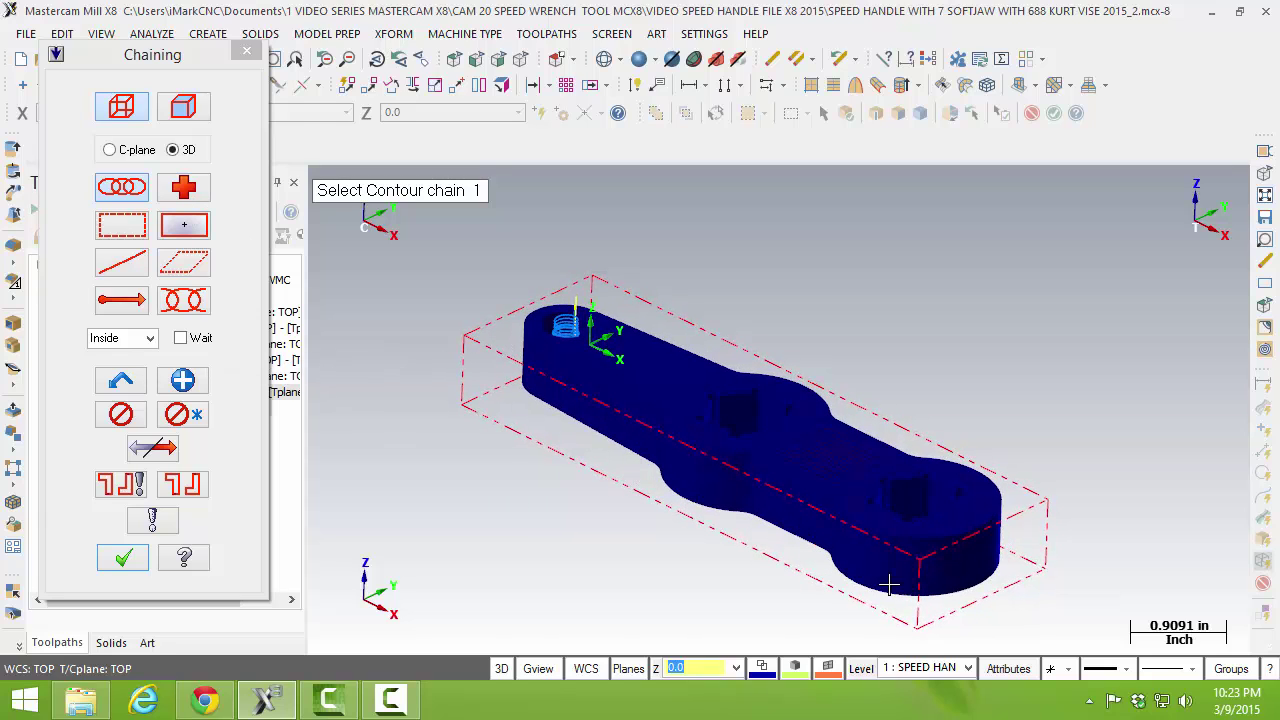
{"action": "middle_click_drag", "start_coordinate": [885, 582], "coordinate": [195, 117]}
Step: Chain the handle's bottom outer edge in solid mode, using the Other face as reference
{"action": "left_click", "coordinate": [194, 116]}
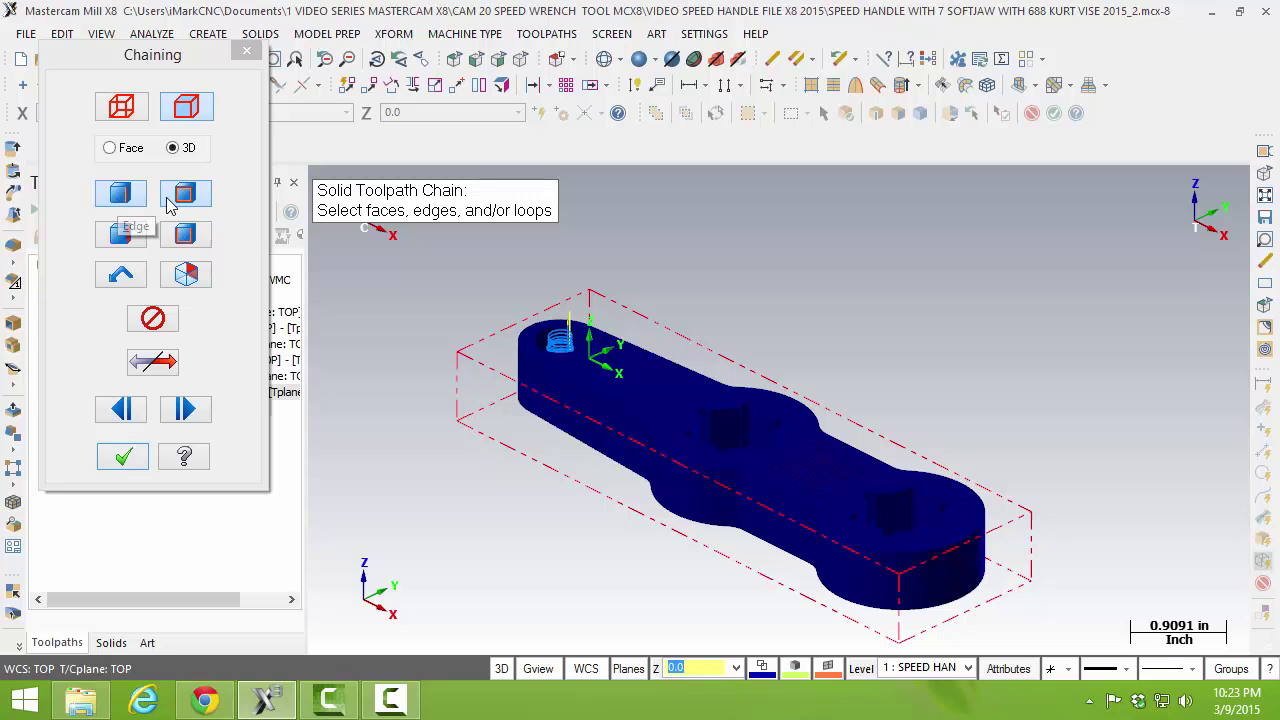
{"action": "left_click", "coordinate": [828, 620]}
{"action": "left_click", "coordinate": [806, 218]}
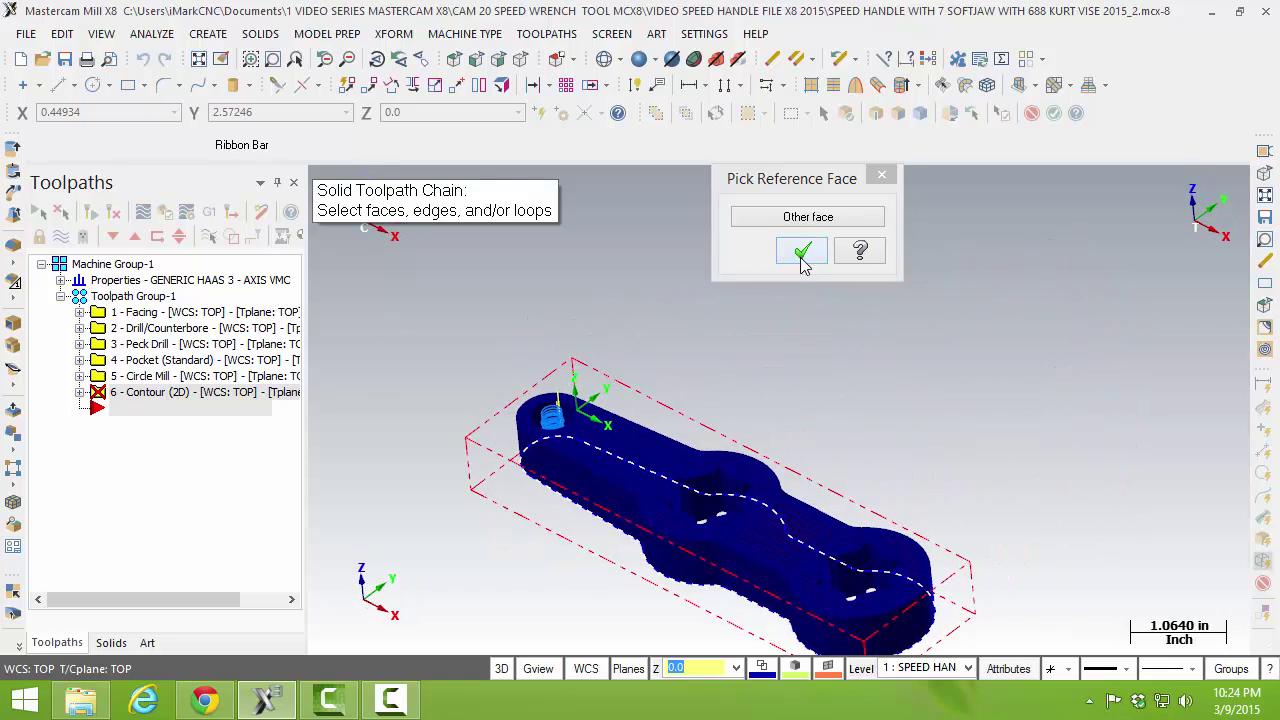
{"action": "left_click", "coordinate": [802, 252]}
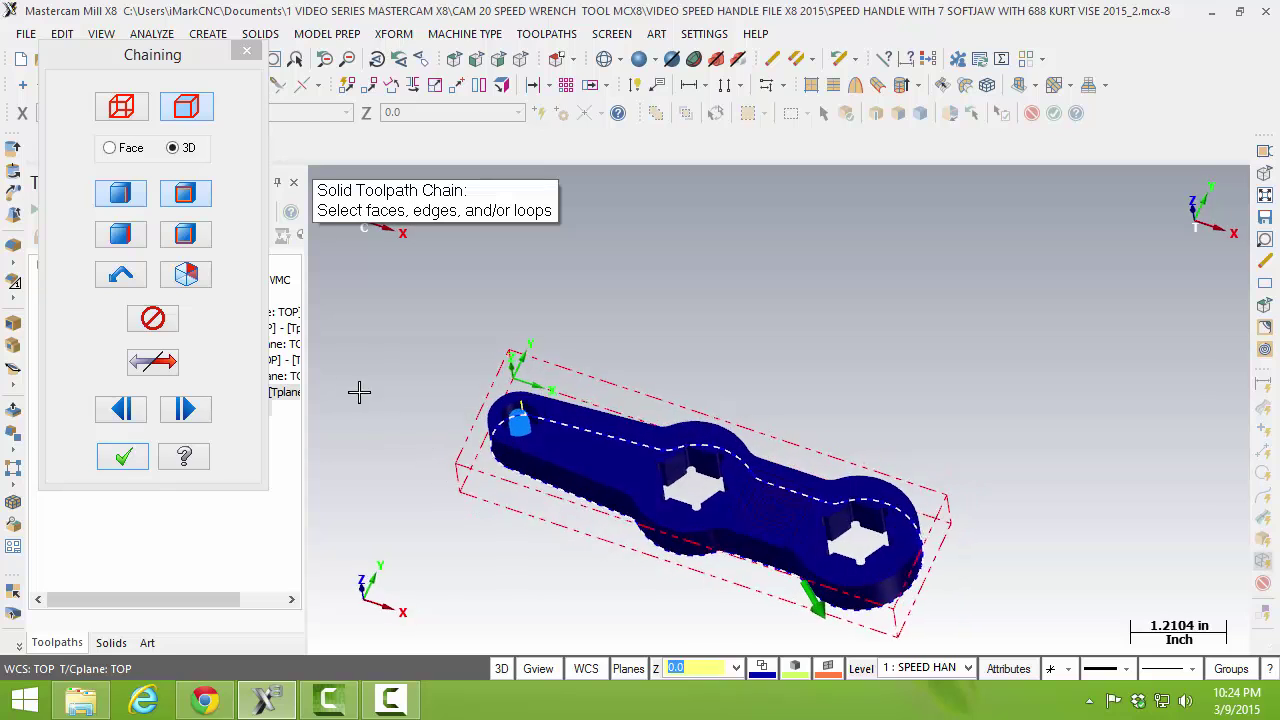
Step: Reverse the chain direction, shift its start point along the edge, and confirm the chain
{"action": "left_click", "coordinate": [167, 368]}
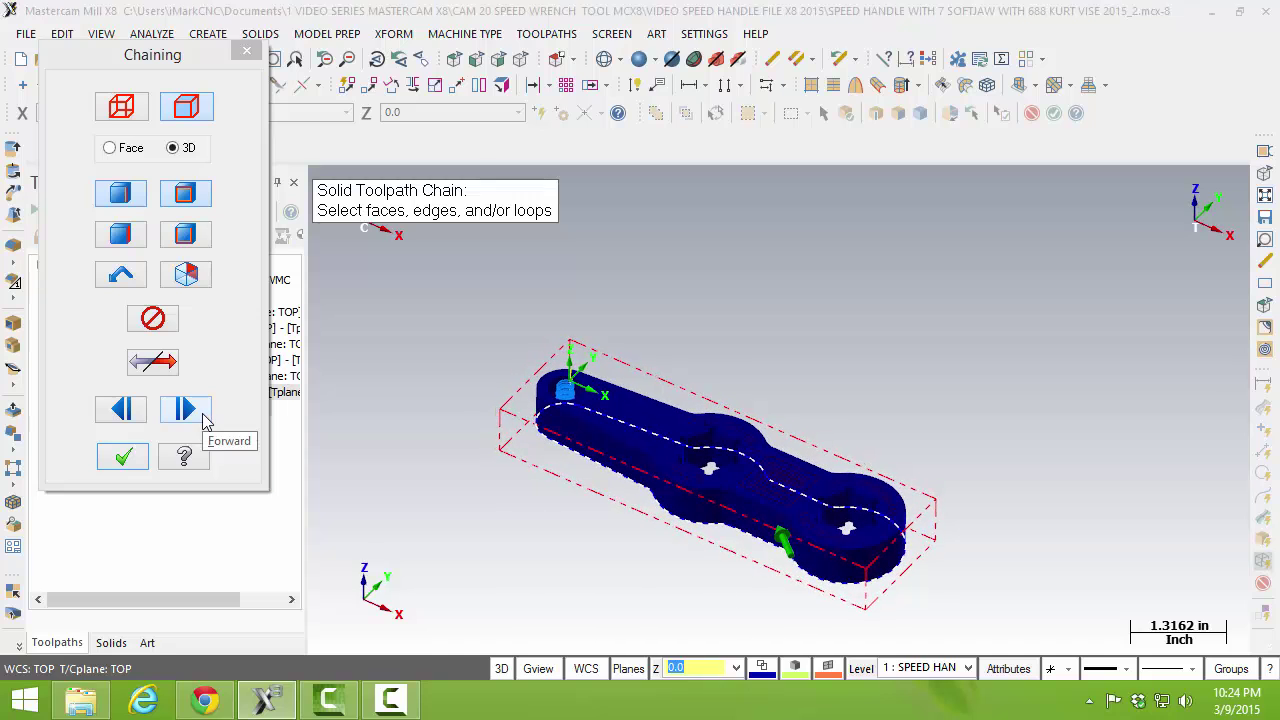
{"action": "left_click", "coordinate": [203, 420]}
{"action": "left_click", "coordinate": [203, 420]}
{"action": "left_click", "coordinate": [203, 420]}
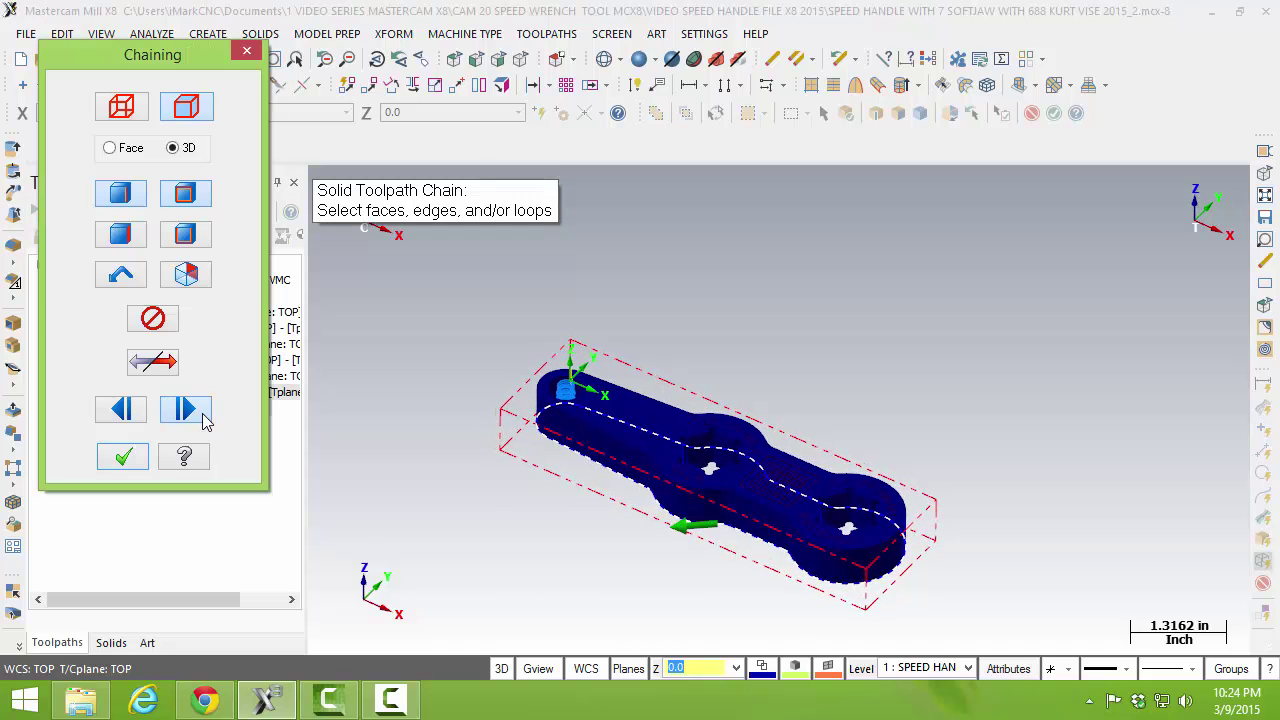
{"action": "left_click", "coordinate": [203, 420]}
{"action": "left_click", "coordinate": [203, 420]}
{"action": "left_click", "coordinate": [203, 420]}
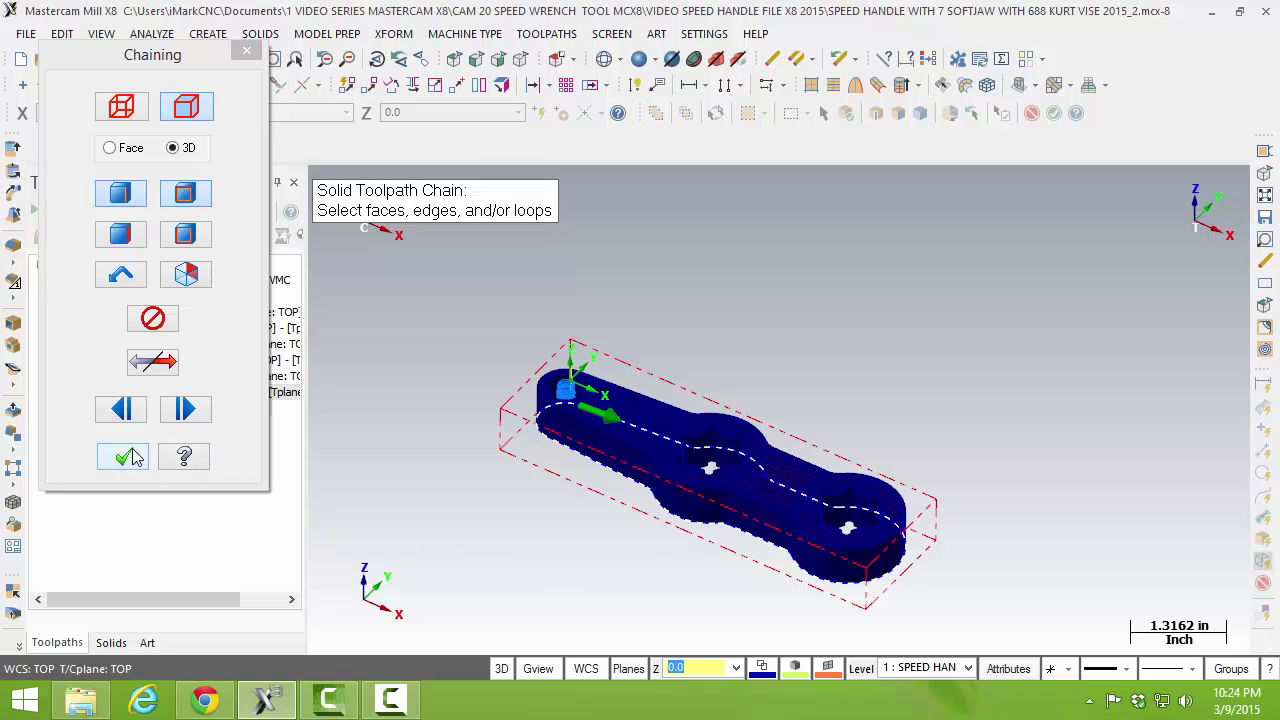
{"action": "key", "text": "alt+1"}
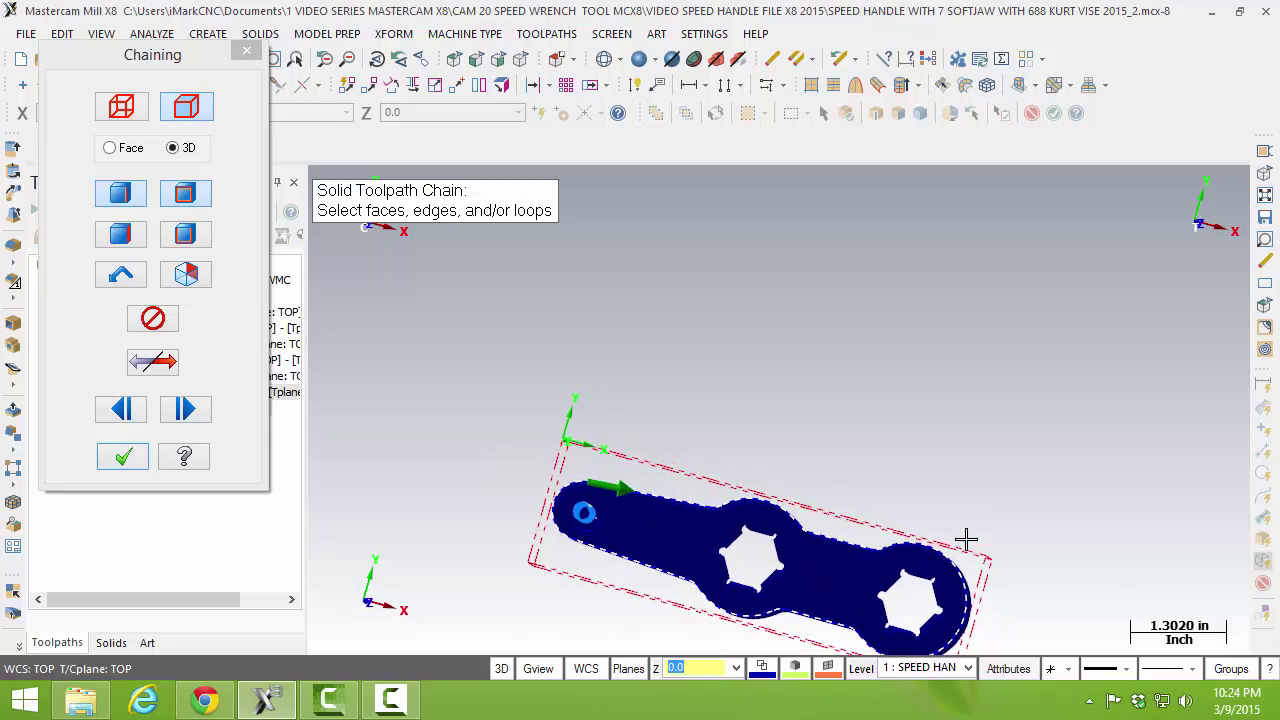
{"action": "key", "text": "alt+7"}
{"action": "left_click", "coordinate": [122, 456]}
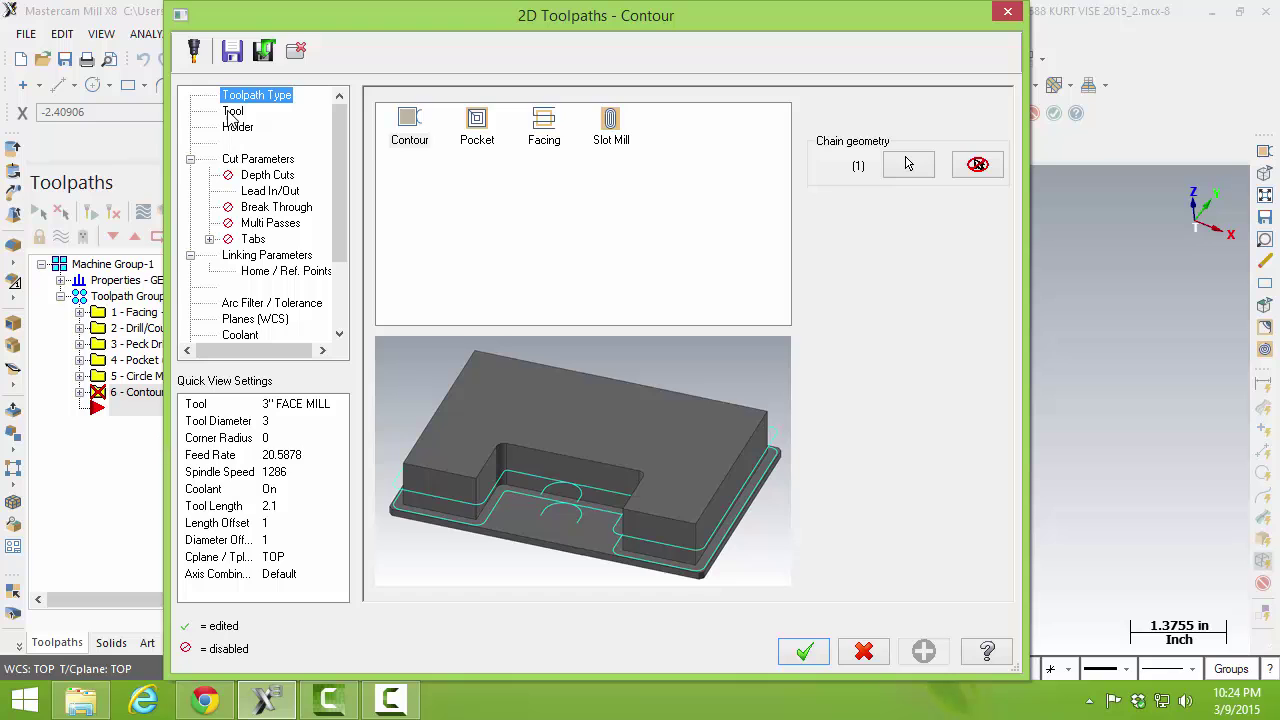
Step: Select the 290 1/2 FLAT ENDMILL from the tool library for the contour
{"action": "left_click", "coordinate": [232, 111]}
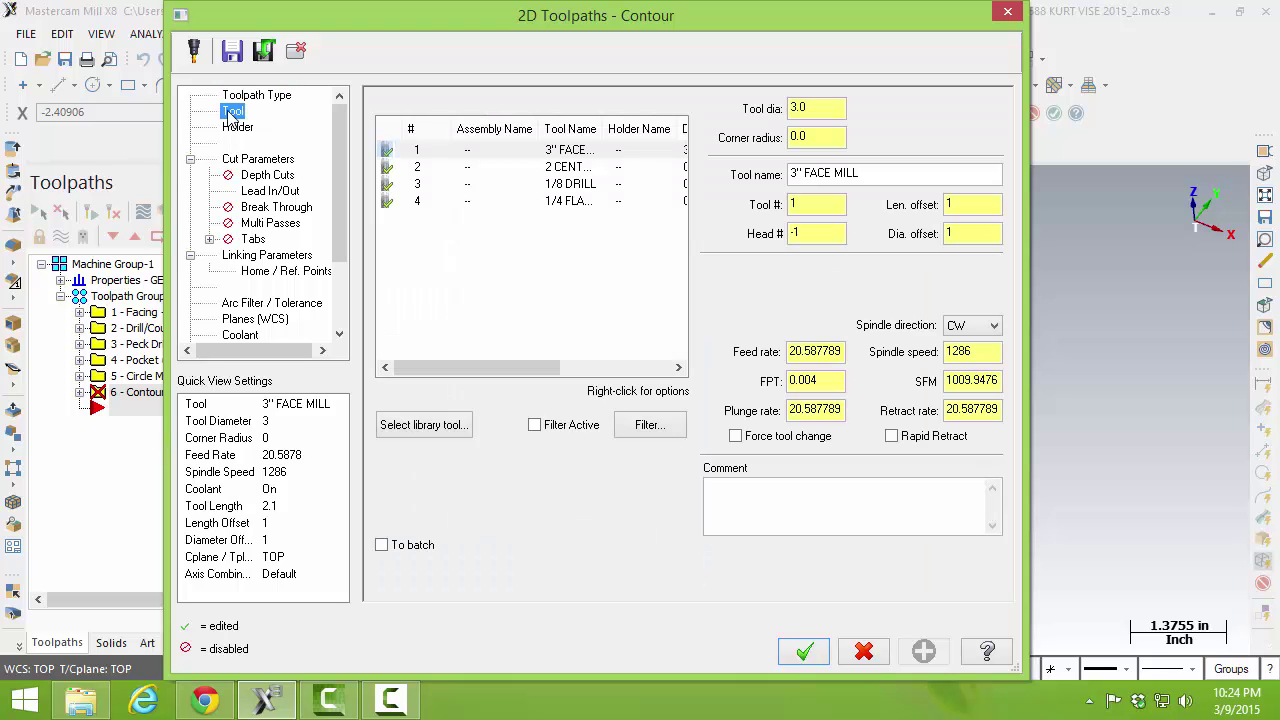
{"action": "left_click", "coordinate": [455, 433]}
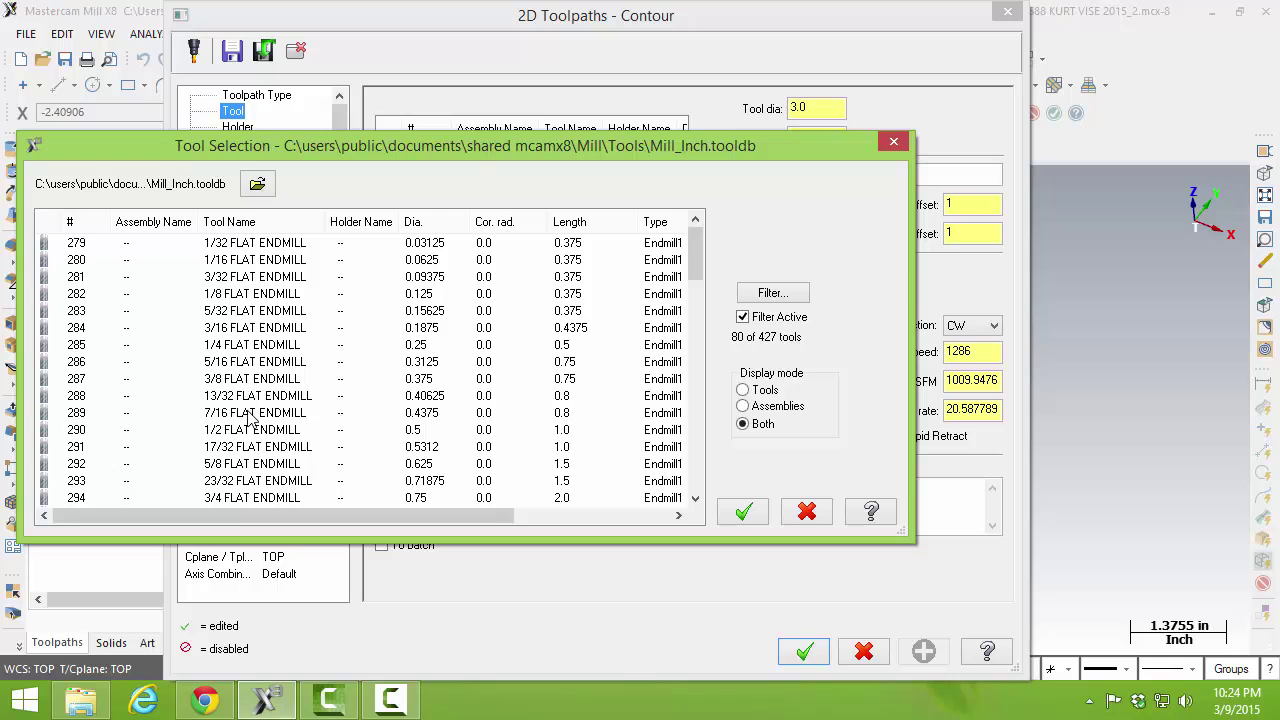
{"action": "left_click", "coordinate": [250, 432]}
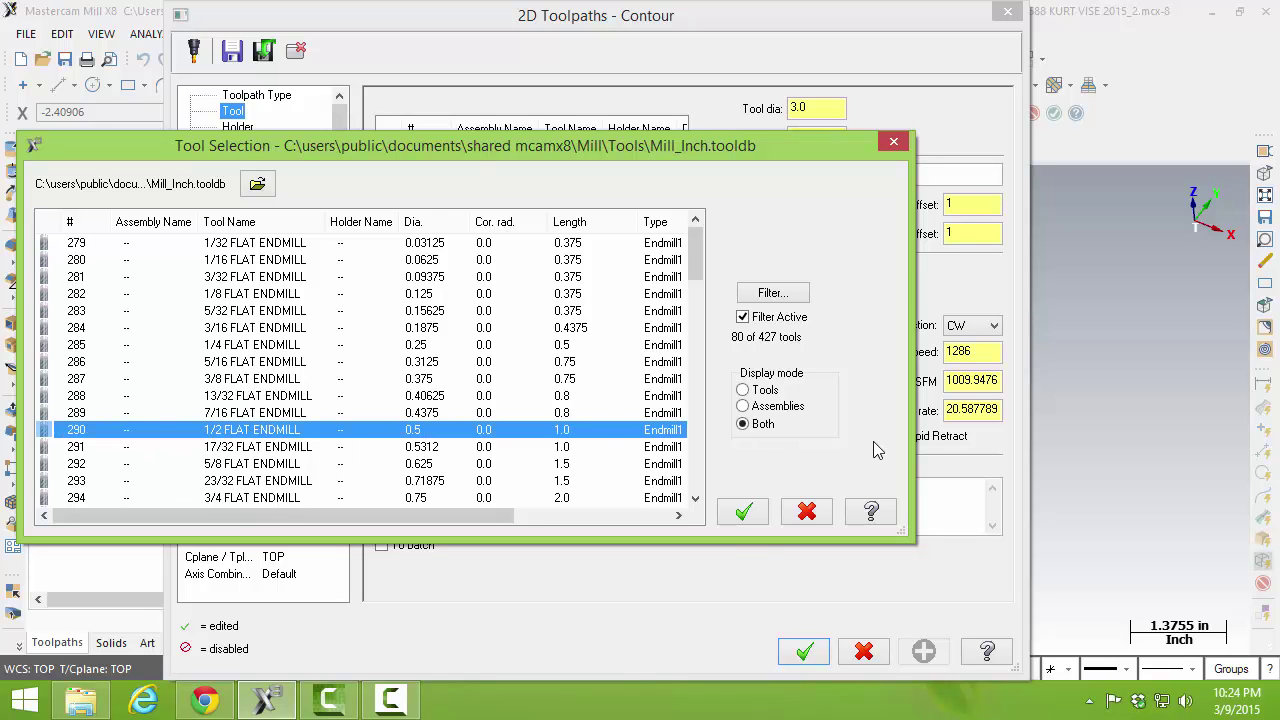
{"action": "left_click", "coordinate": [744, 518]}
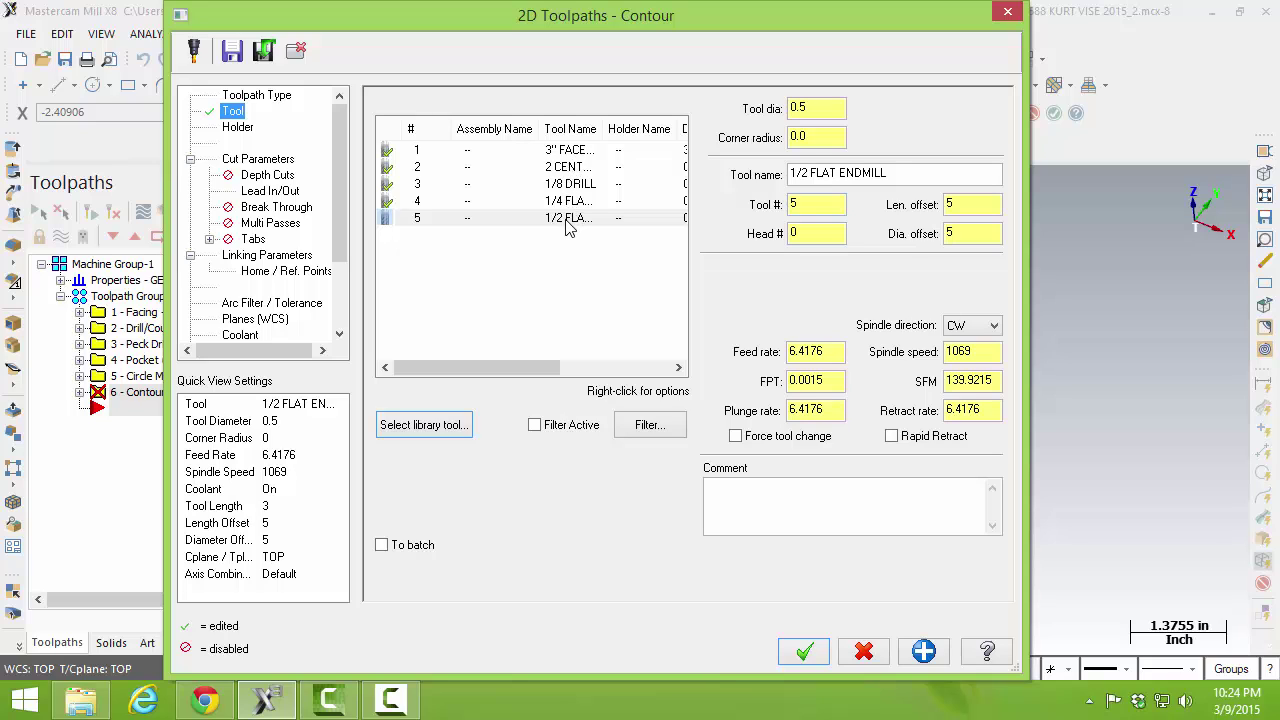
Step: Set spindle speed to 3500 RPM and feed per tooth to 0.002, with rapid retract on
{"action": "double_click", "coordinate": [987, 352]}
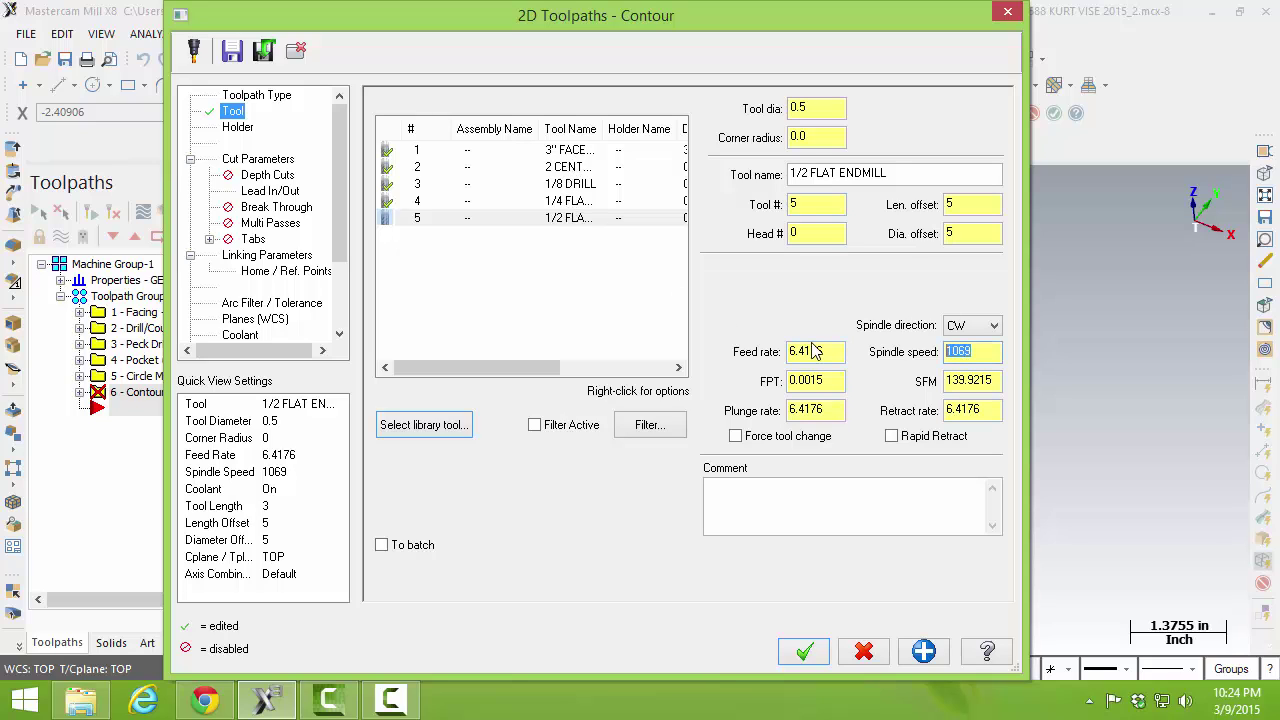
{"action": "key", "text": "Return"}
{"action": "left_click_drag", "start_coordinate": [829, 388], "coordinate": [816, 388]}
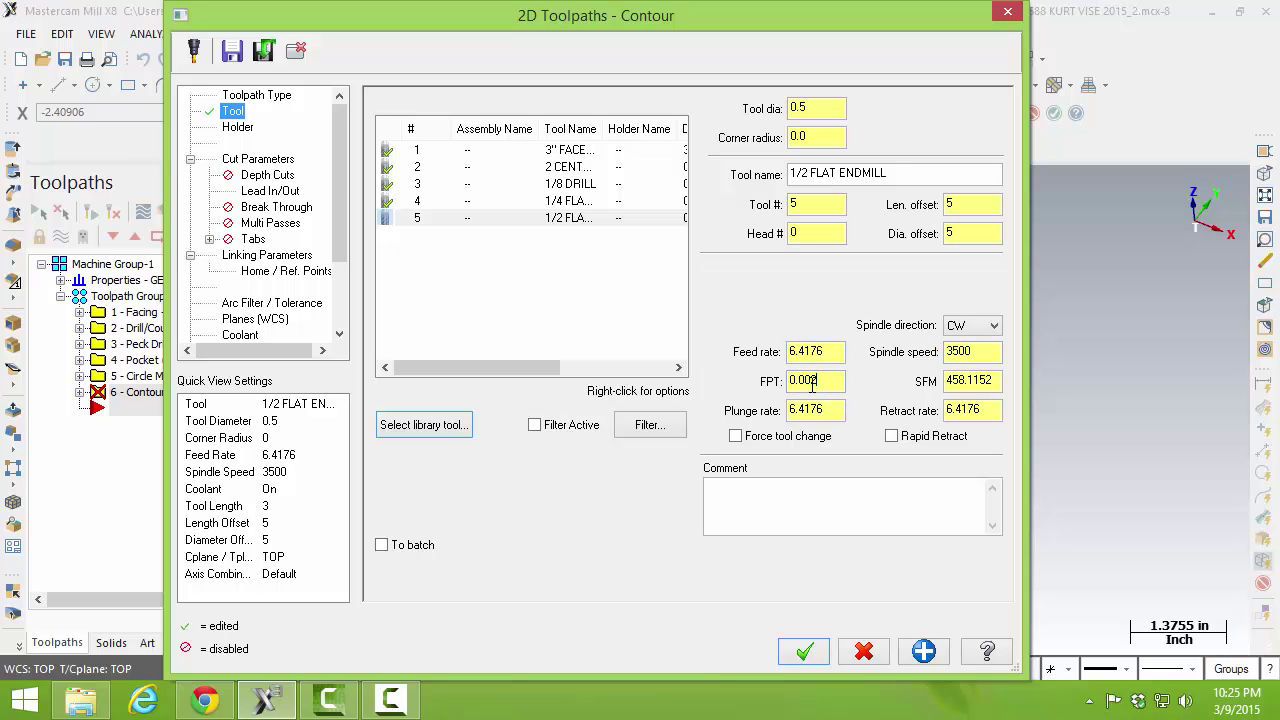
{"action": "key", "text": "Return"}
{"action": "left_click", "coordinate": [893, 437]}
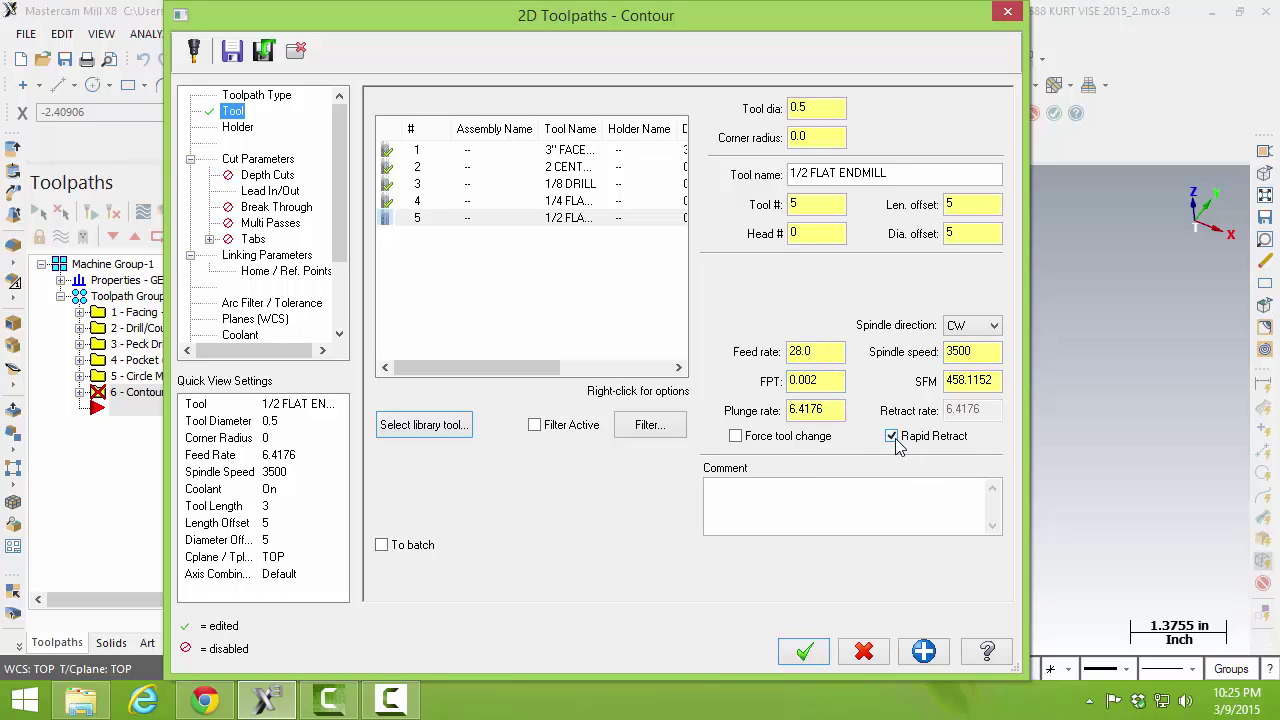
{"action": "left_click", "coordinate": [280, 164]}
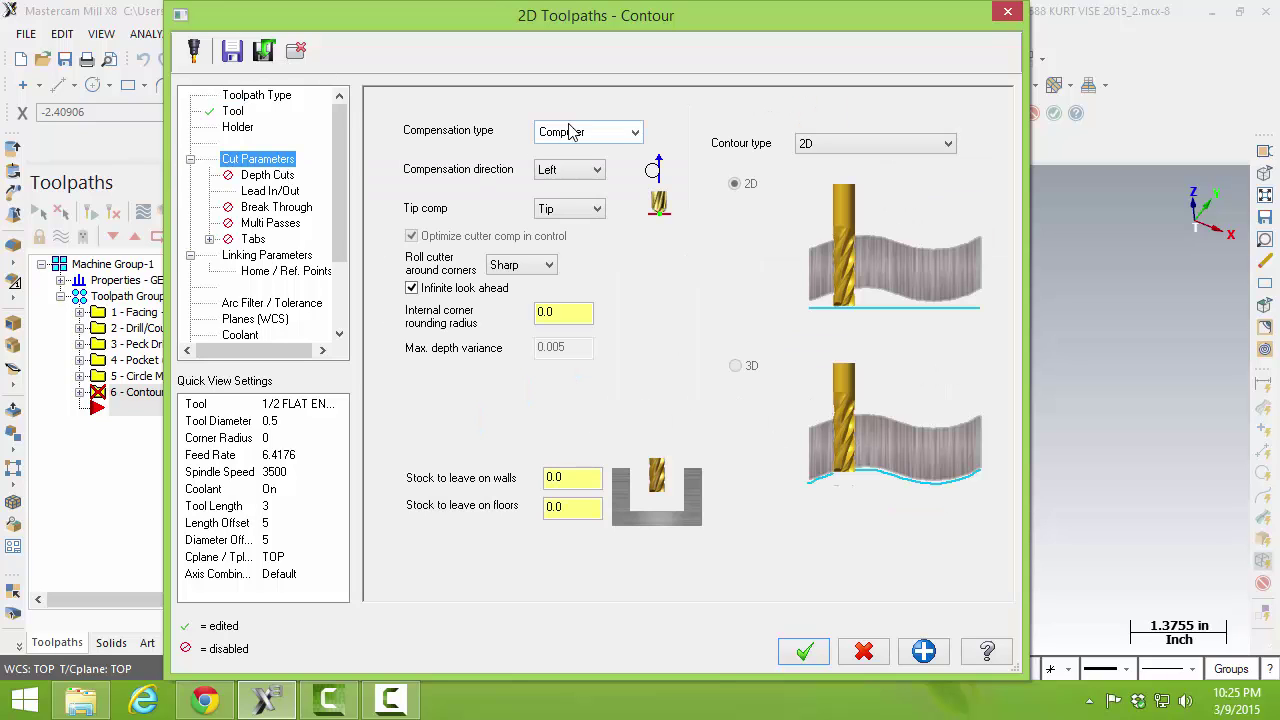
Step: Set floor stock to leave to 0 and enable depth cuts
{"action": "left_click_drag", "start_coordinate": [578, 477], "coordinate": [481, 487]}
{"action": "double_click", "coordinate": [579, 507]}
{"action": "type", "text": "0"}
{"action": "left_click", "coordinate": [283, 177]}
{"action": "left_click", "coordinate": [447, 158]}
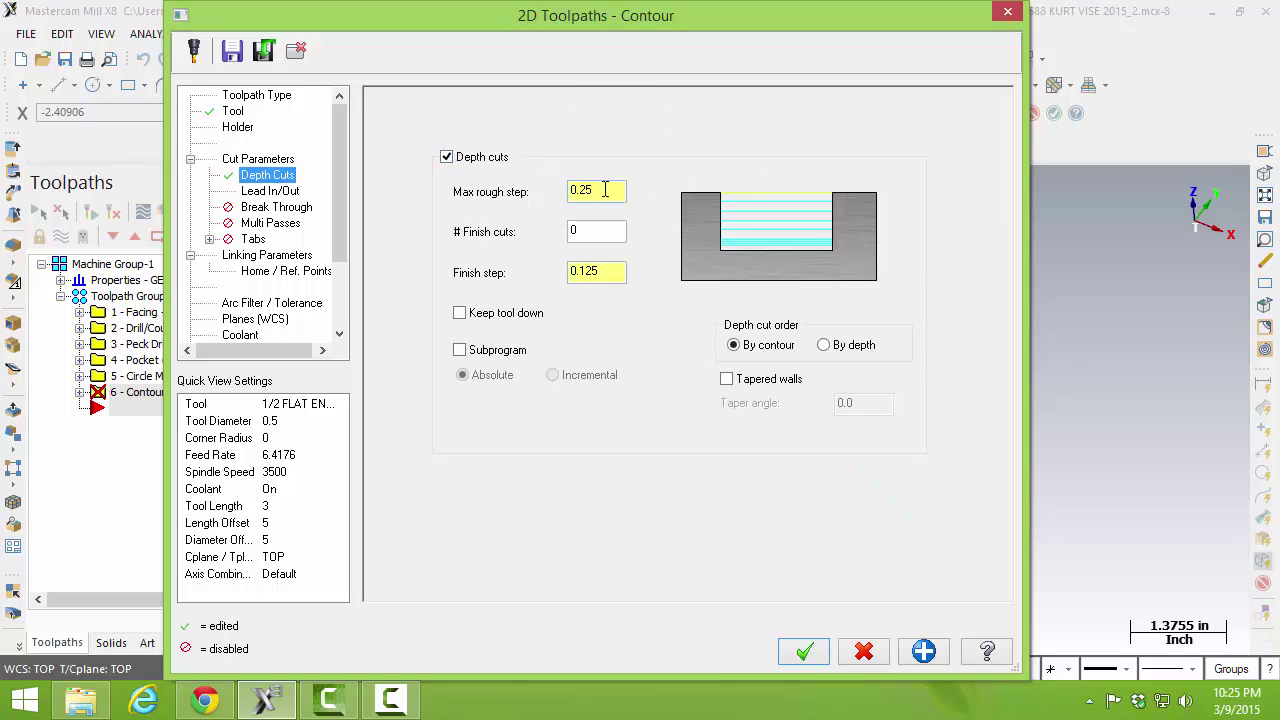
Step: Set entry lead to 50% length and 10% arc radius, copy to exit, and enable 0.01 break through
{"action": "left_click", "coordinate": [280, 191]}
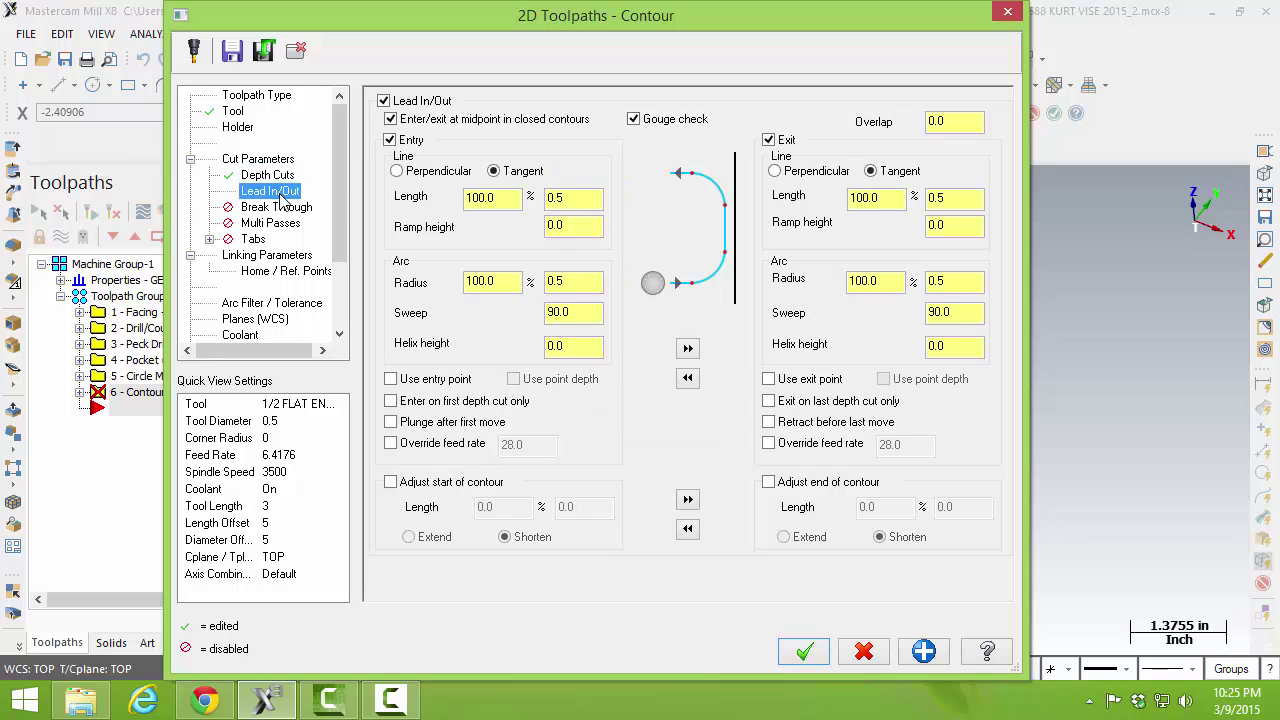
{"action": "double_click", "coordinate": [471, 197]}
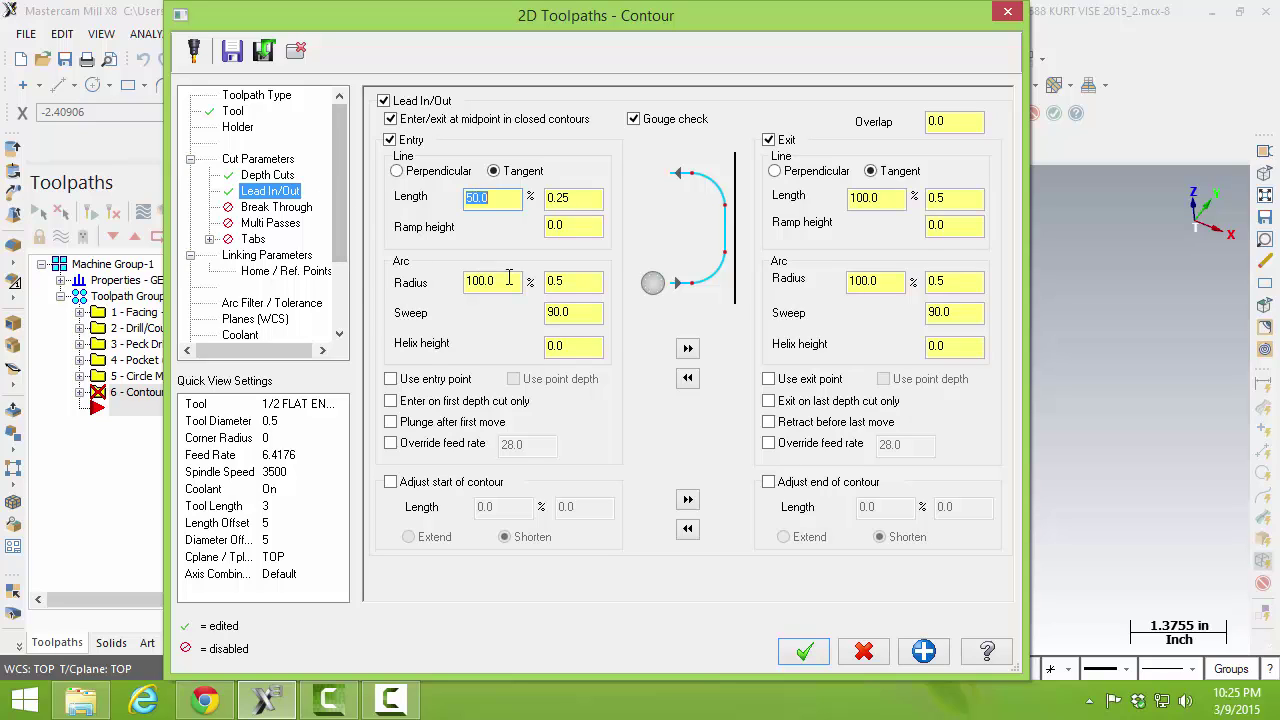
{"action": "double_click", "coordinate": [481, 281]}
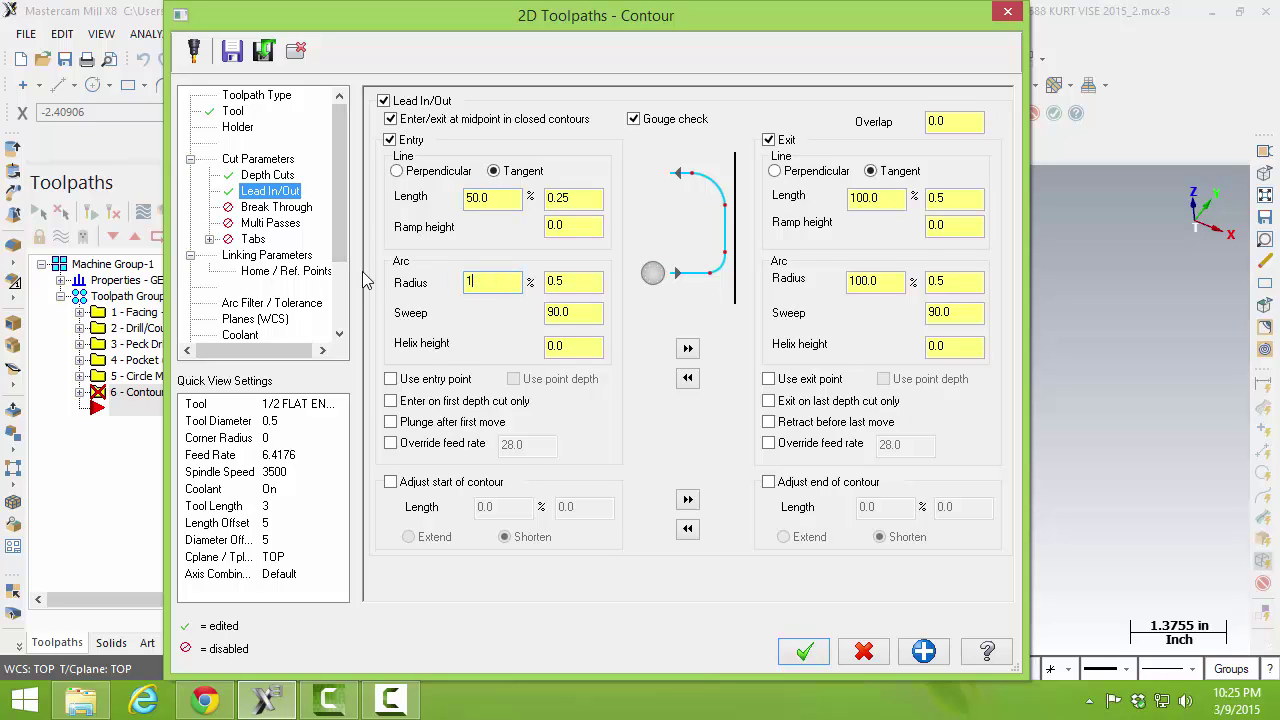
{"action": "left_click", "coordinate": [687, 348]}
{"action": "left_click", "coordinate": [300, 209]}
{"action": "left_click", "coordinate": [477, 159]}
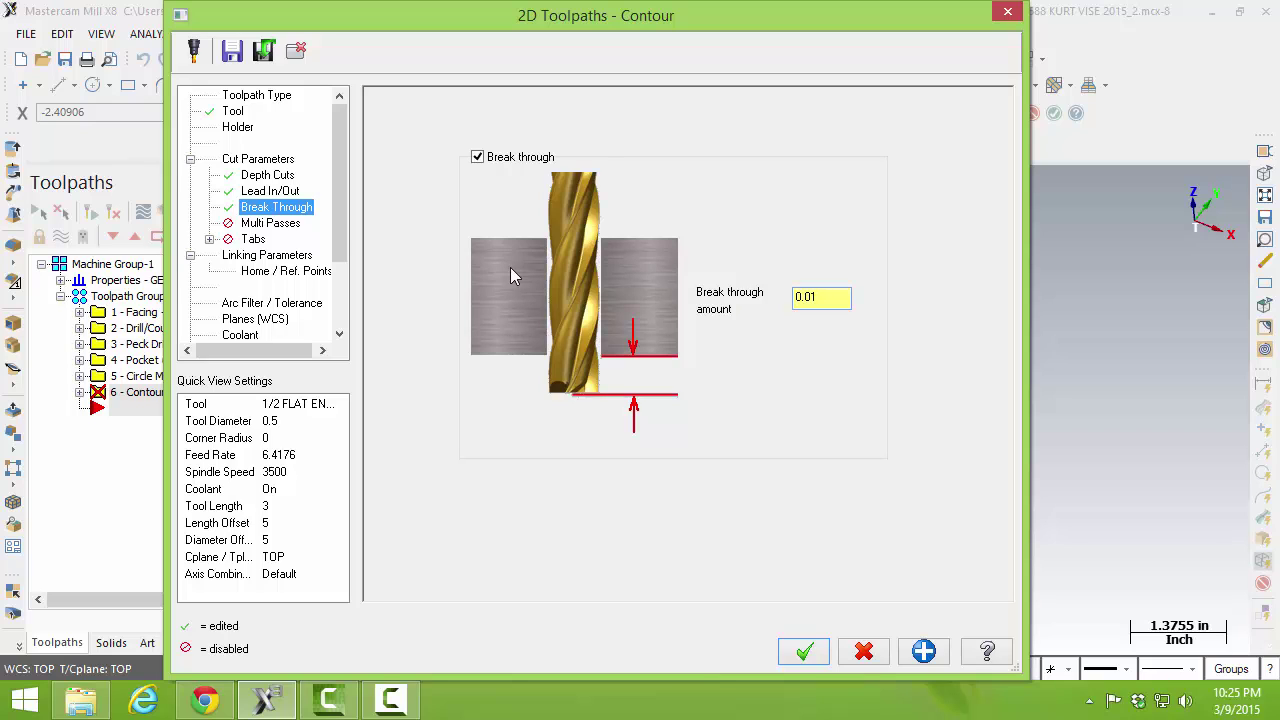
Step: Enable multi passes with one 0.005 finish pass applied only at final depth
{"action": "left_click", "coordinate": [280, 223]}
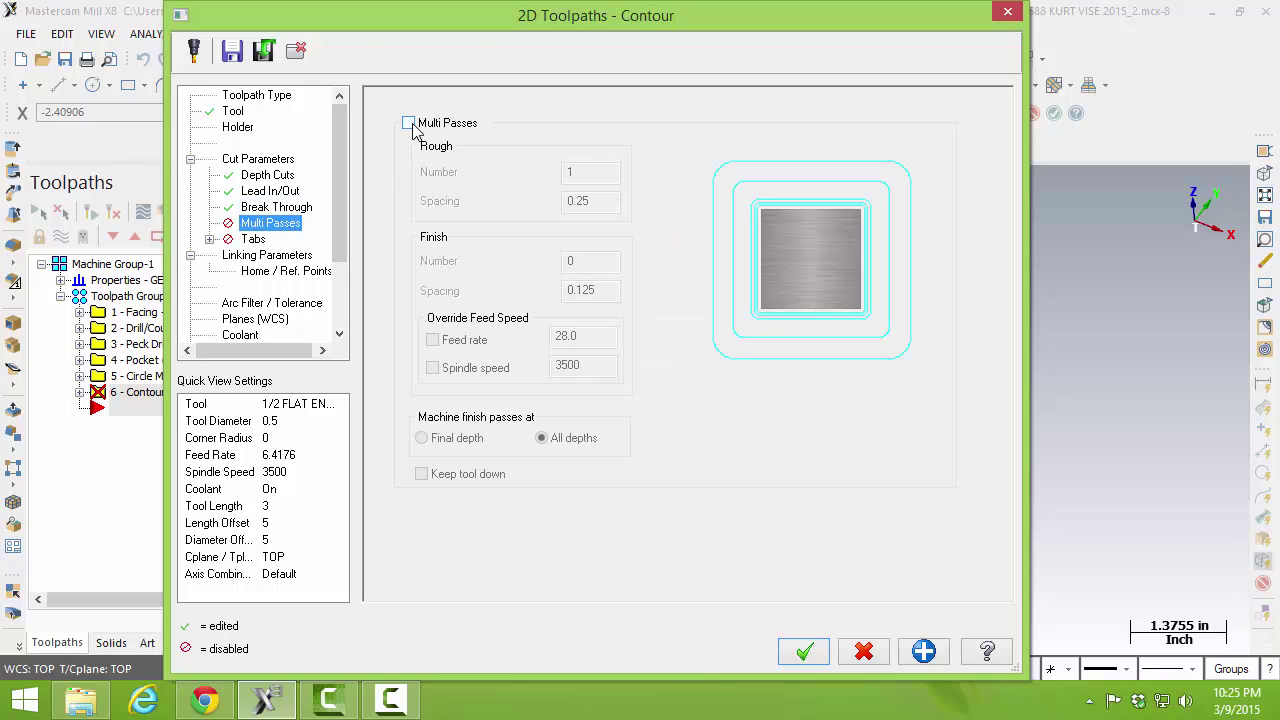
{"action": "left_click", "coordinate": [409, 124]}
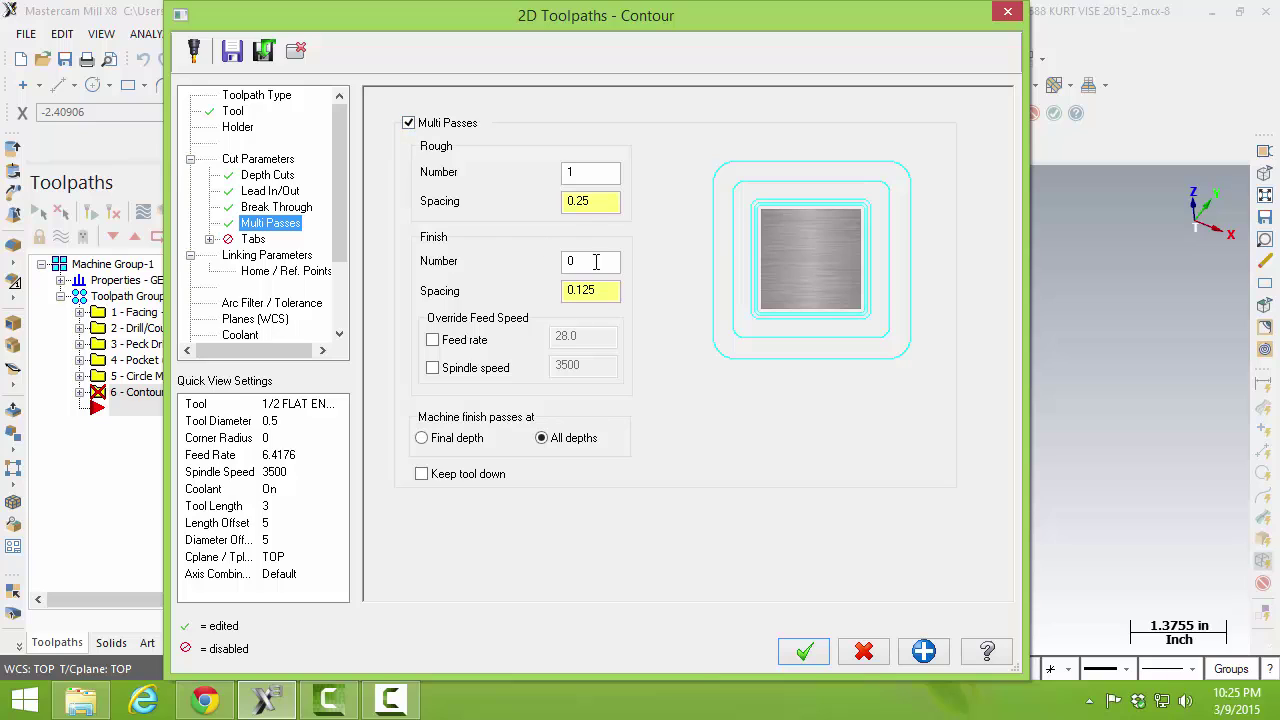
{"action": "double_click", "coordinate": [596, 261]}
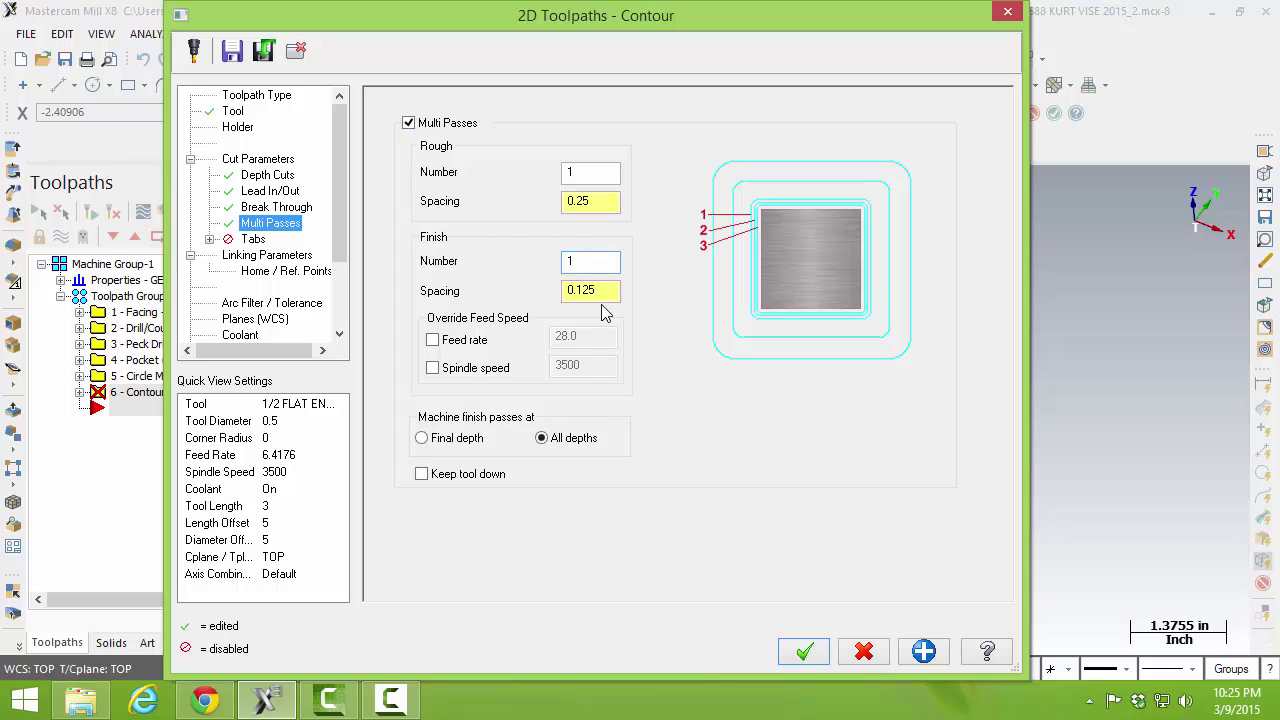
{"action": "key", "text": "Tab"}
{"action": "key", "text": "Return"}
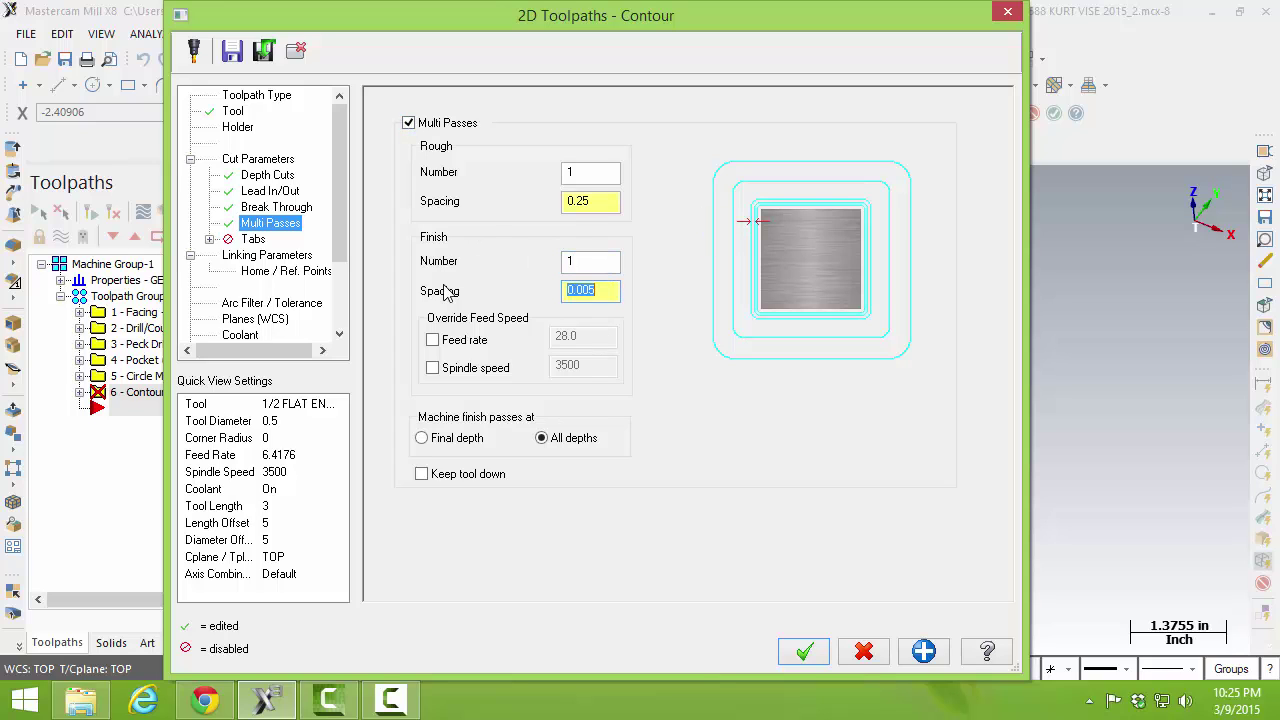
{"action": "left_click", "coordinate": [452, 440]}
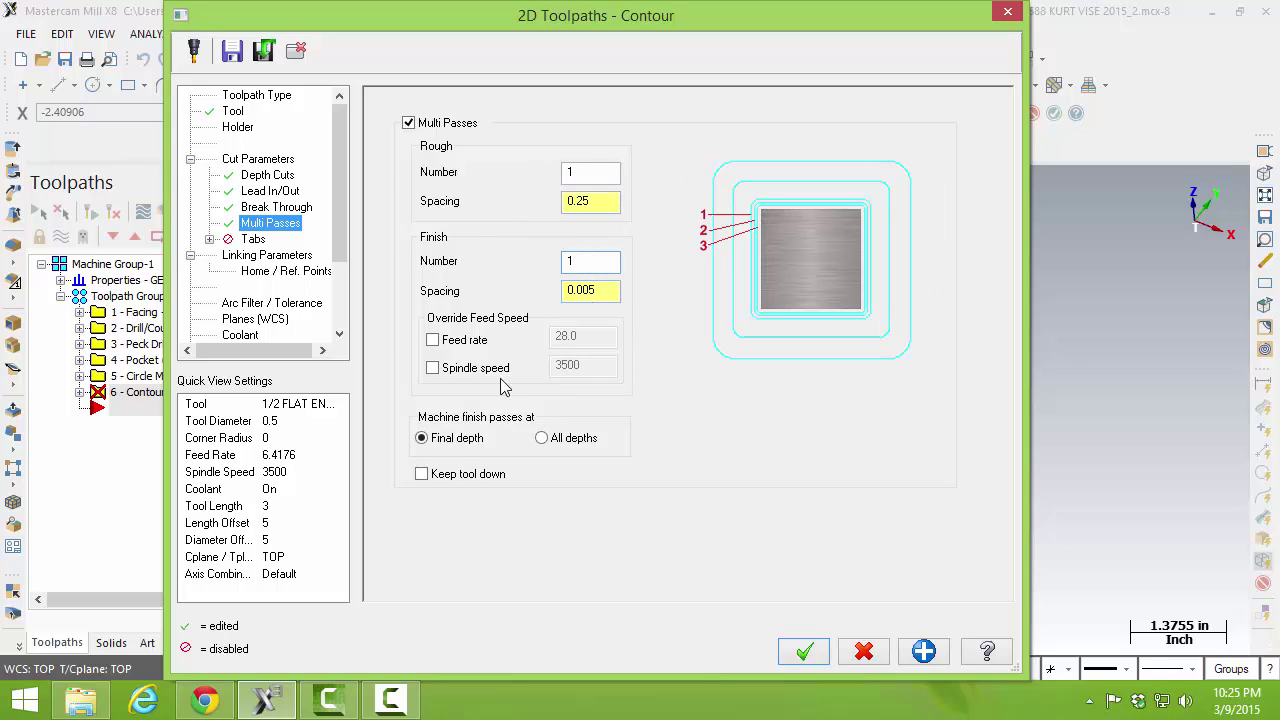
{"action": "left_click", "coordinate": [430, 442]}
{"action": "left_click", "coordinate": [268, 257]}
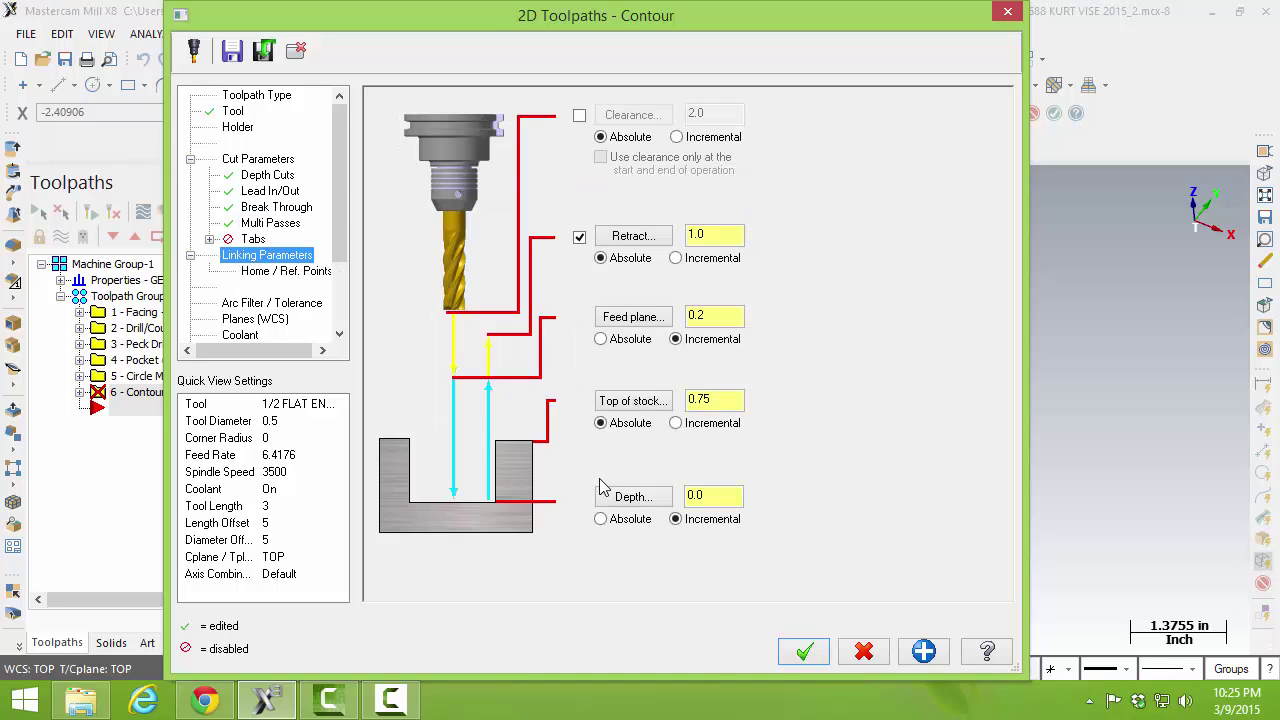
Step: Set the contour's feed plane to 0.05 and its depth to absolute 0.115
{"action": "left_click", "coordinate": [726, 401]}
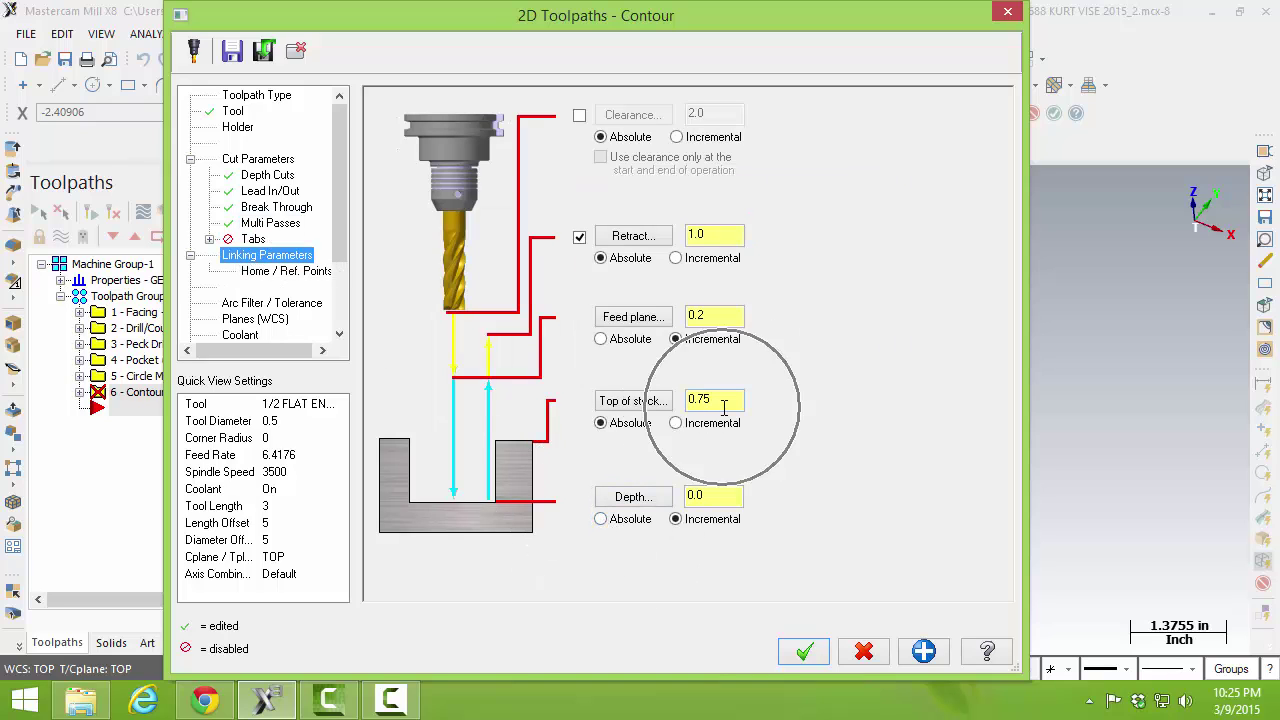
{"action": "left_click_drag", "start_coordinate": [726, 316], "coordinate": [590, 322]}
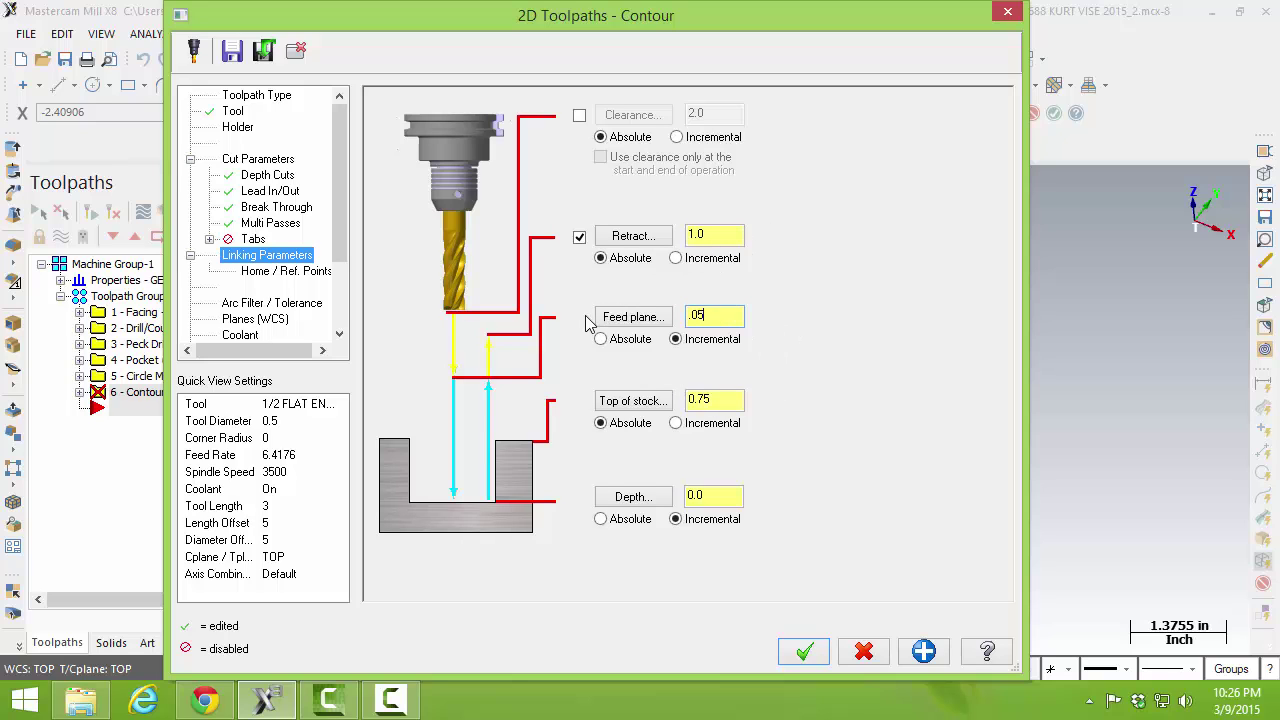
{"action": "left_click", "coordinate": [712, 233]}
{"action": "left_click", "coordinate": [605, 524]}
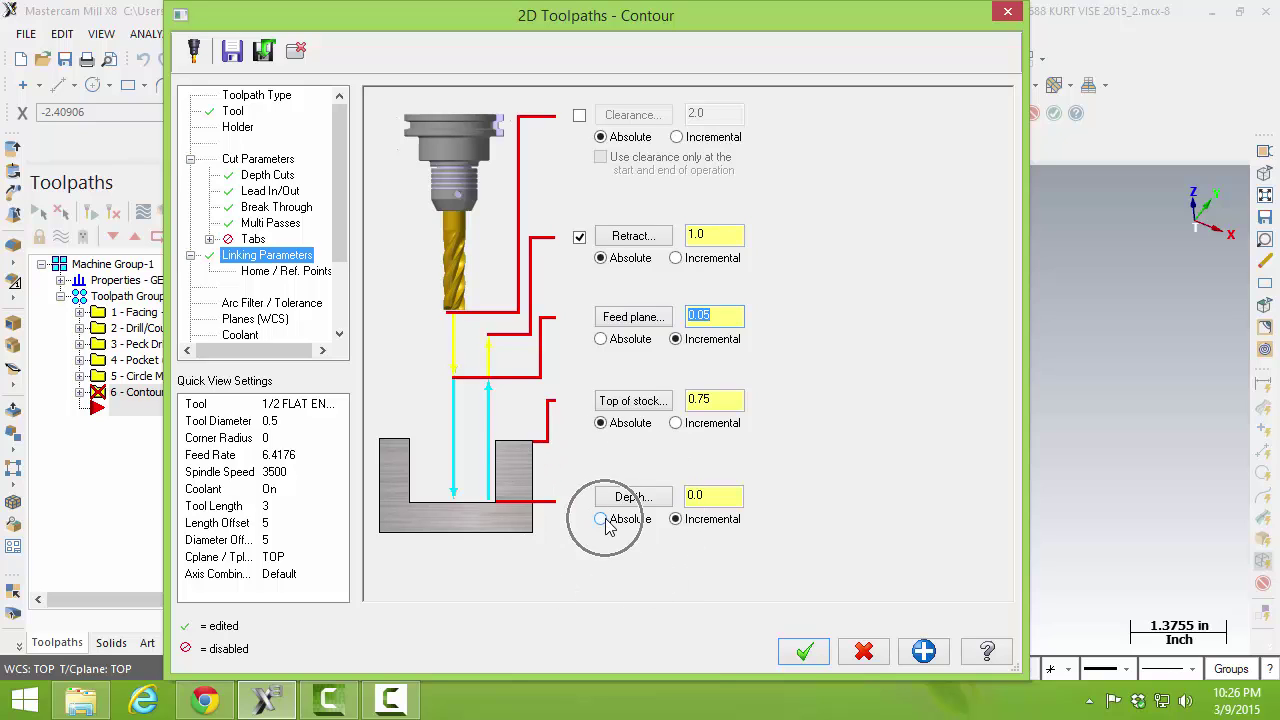
{"action": "left_click", "coordinate": [720, 496]}
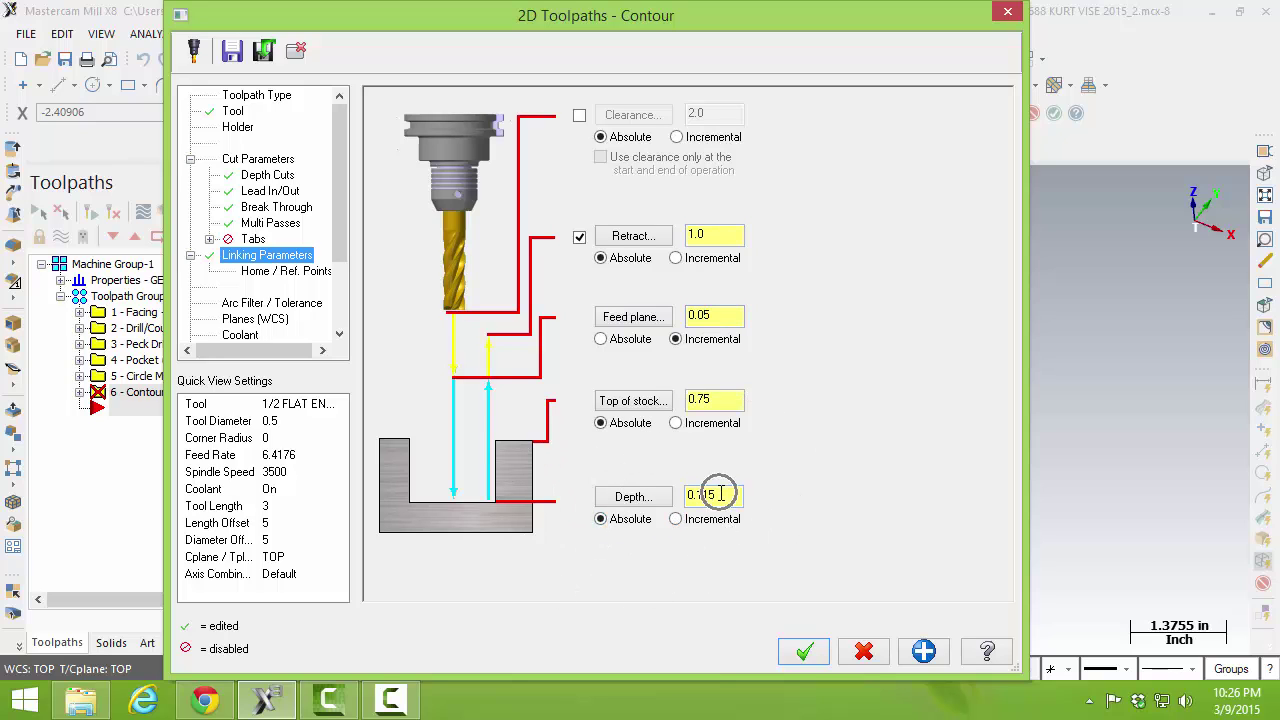
{"action": "left_click", "coordinate": [721, 494]}
Step: Turn flood coolant on and accept the contour parameters
{"action": "left_click", "coordinate": [252, 337]}
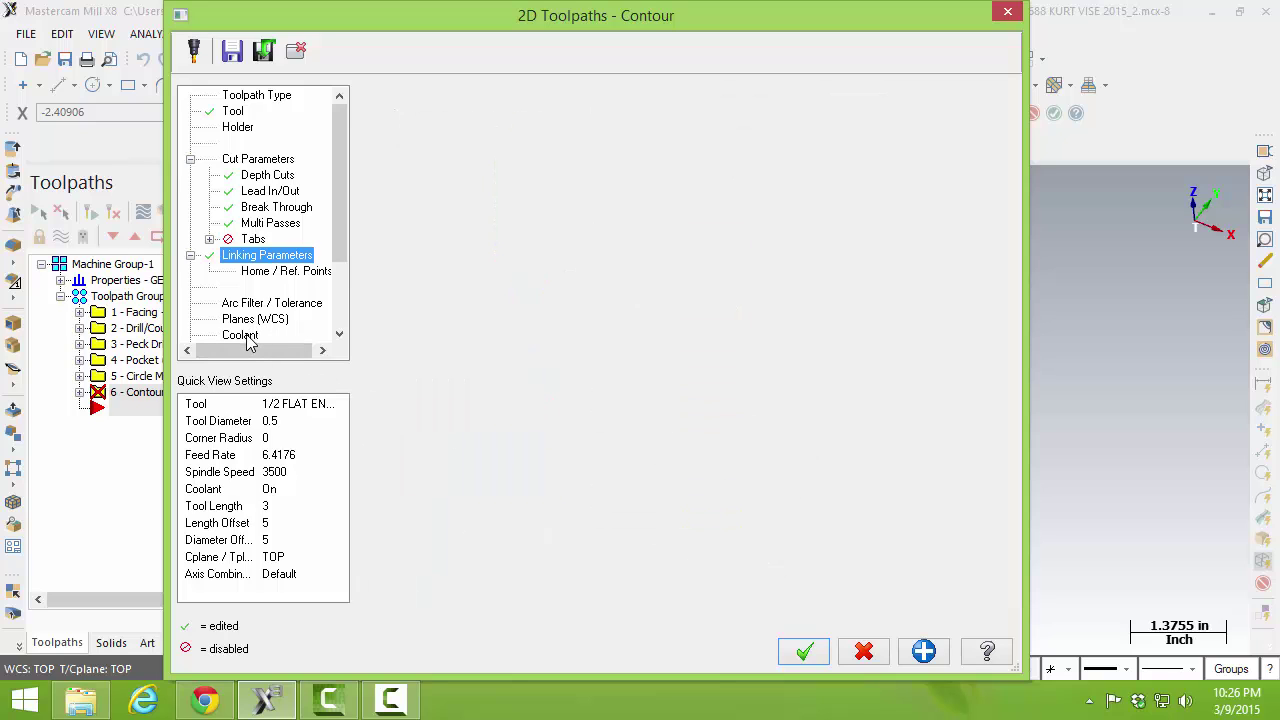
{"action": "left_click", "coordinate": [716, 212]}
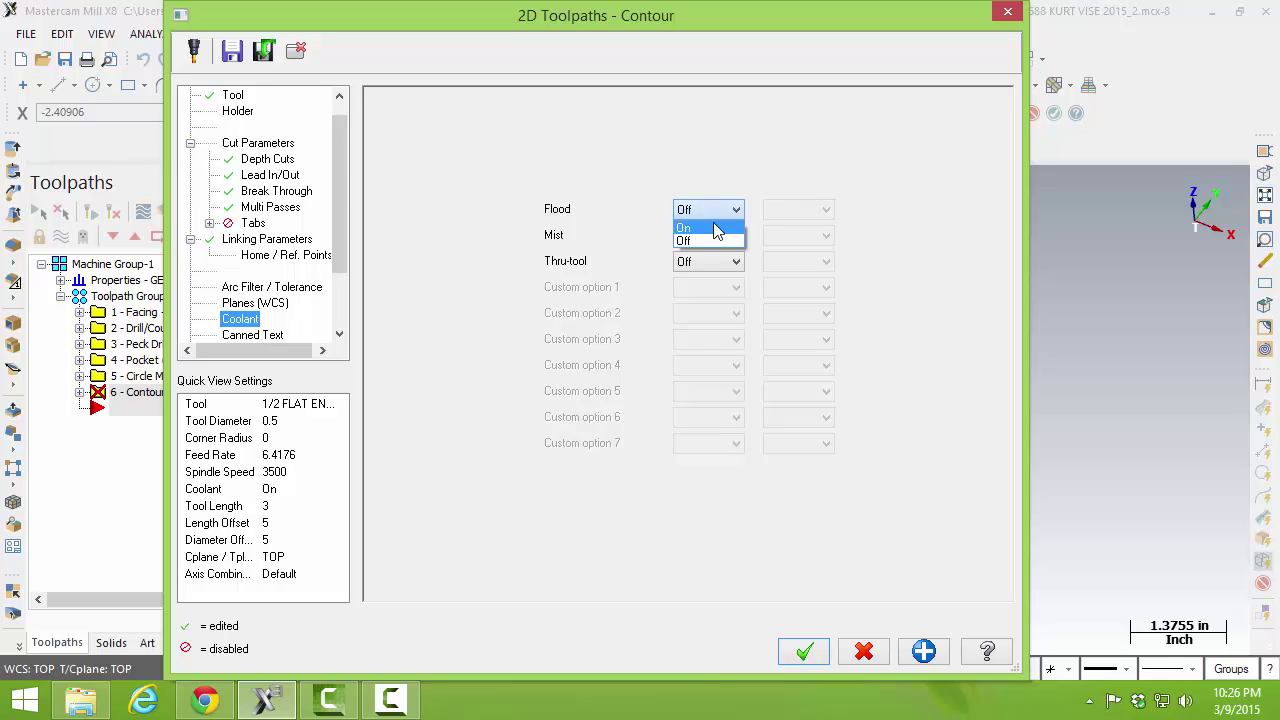
{"action": "left_click", "coordinate": [718, 235]}
{"action": "left_click", "coordinate": [806, 654]}
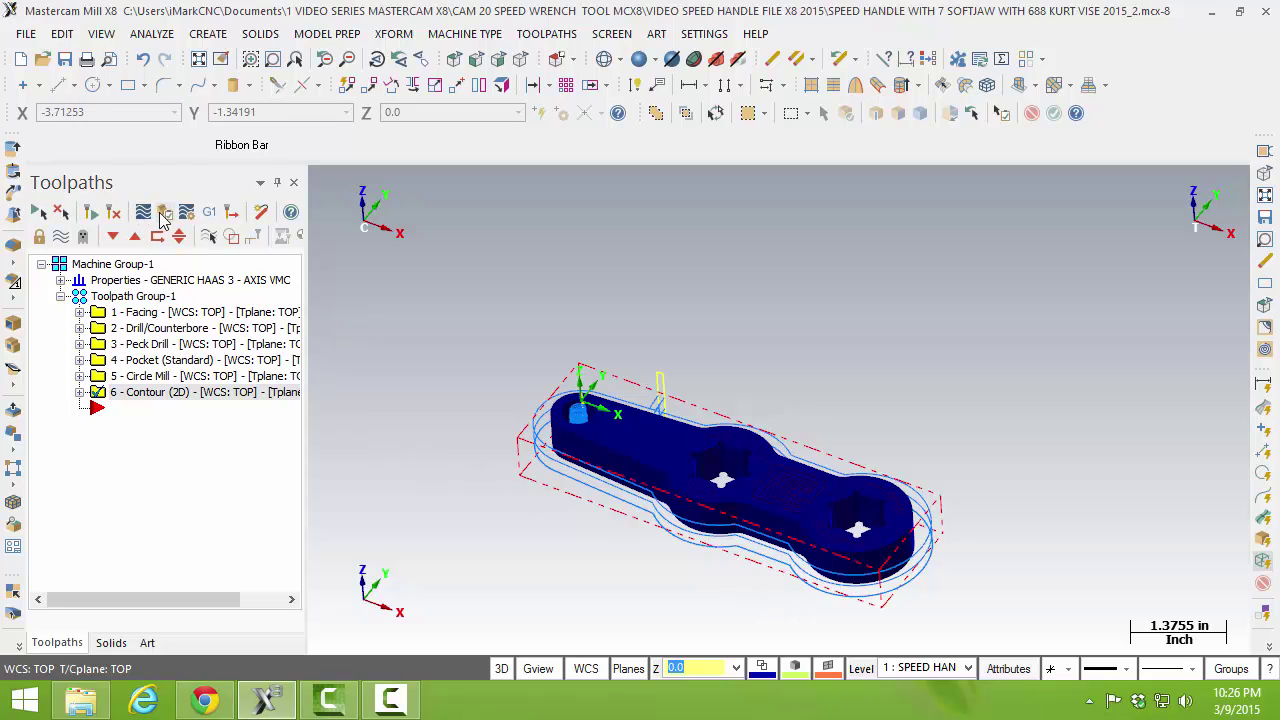
Step: Verify the 6 - Contour operation in Mastercam Simulator and play the cutting simulation
{"action": "left_click", "coordinate": [163, 214]}
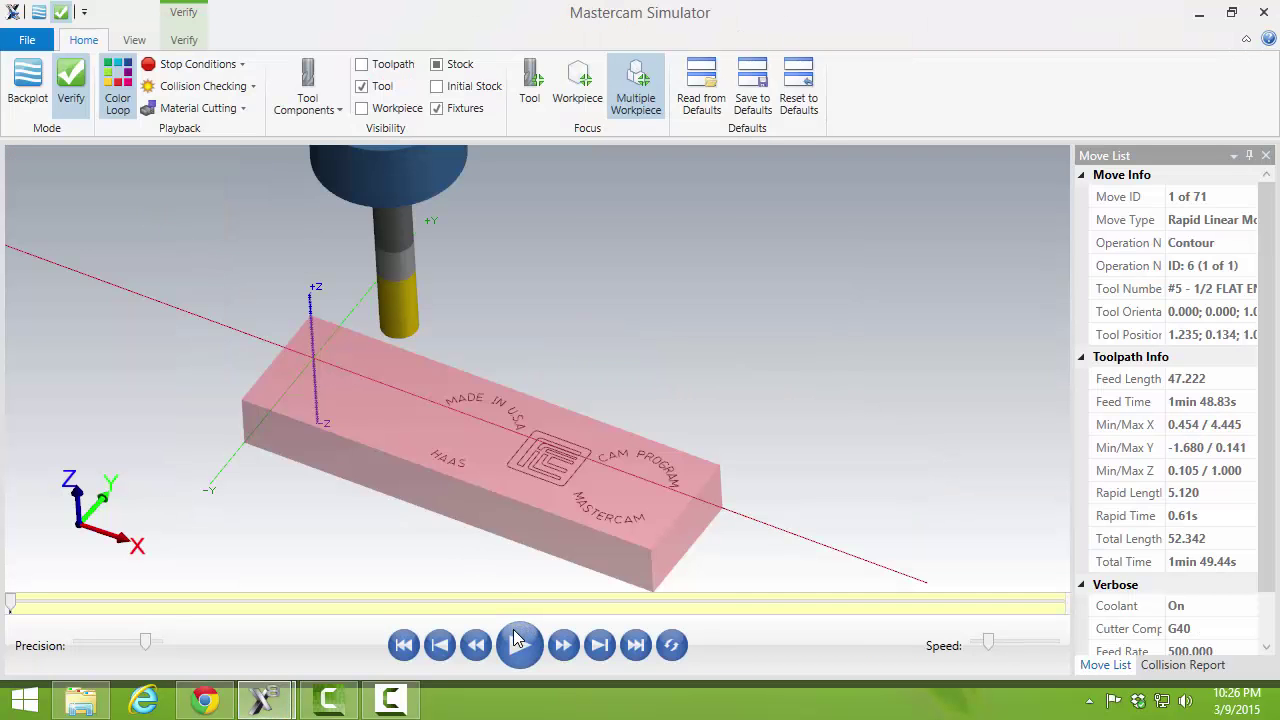
{"action": "left_click", "coordinate": [518, 642]}
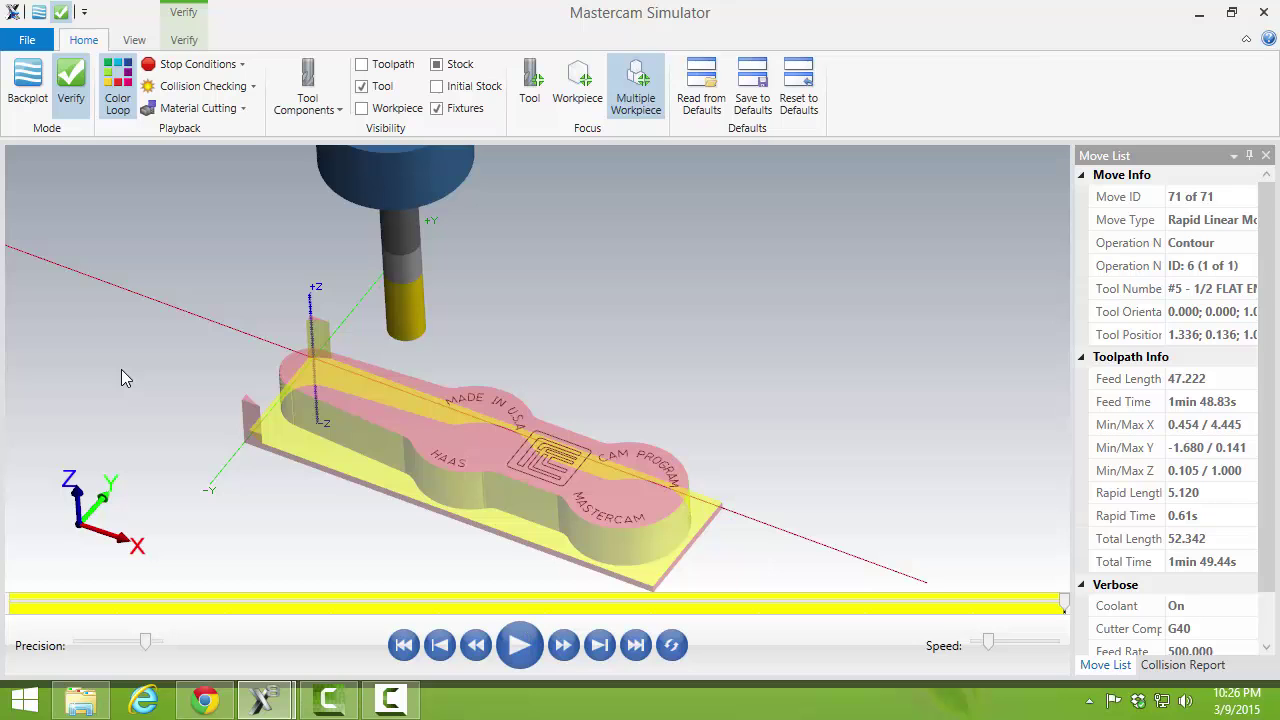
Step: Close Mastercam Simulator once the contour simulation has finished
{"action": "left_click", "coordinate": [1263, 12]}
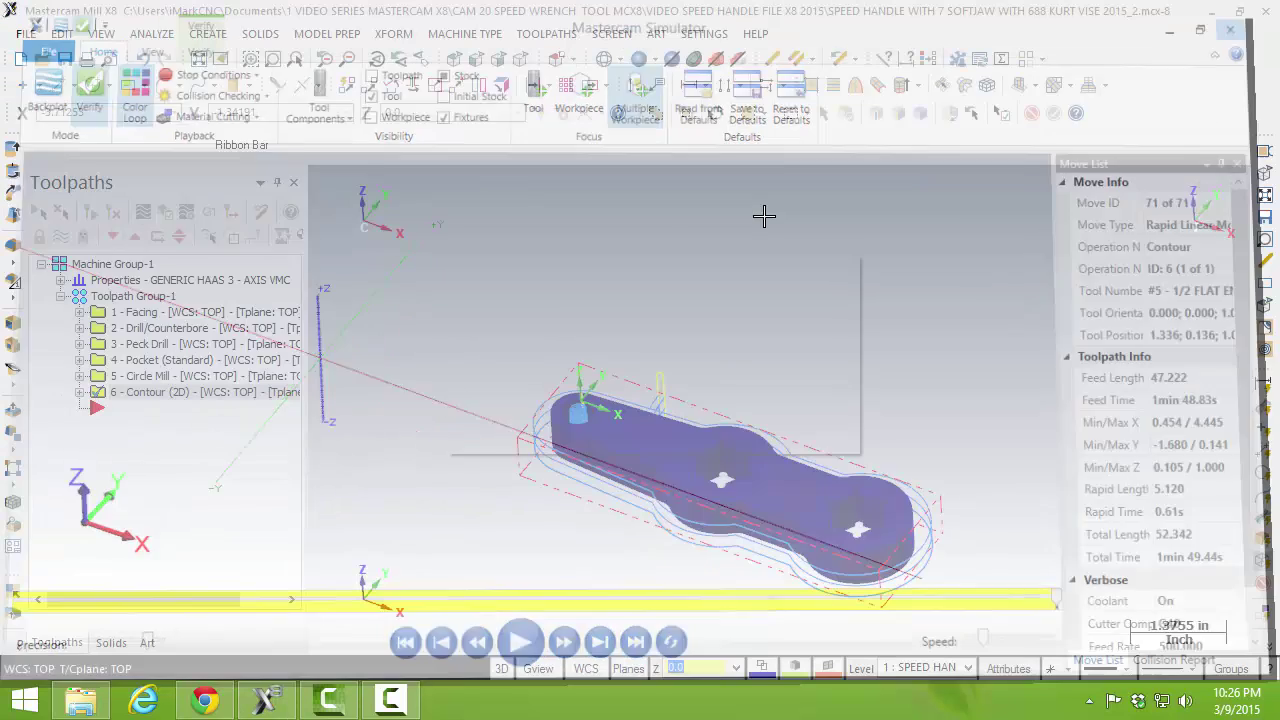
Step: Review the 6 - Contour lead in/out settings, regenerate the toolpath, and reopen its parameters
{"action": "left_click", "coordinate": [80, 392]}
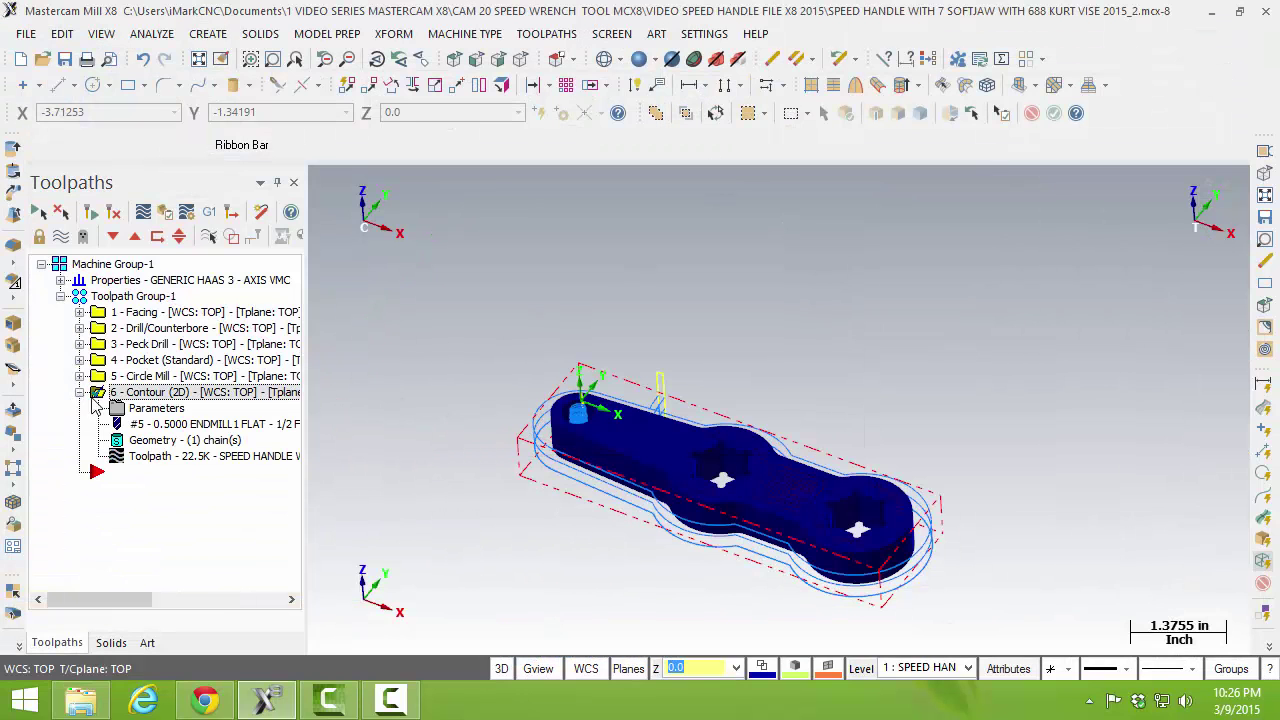
{"action": "left_click", "coordinate": [150, 416]}
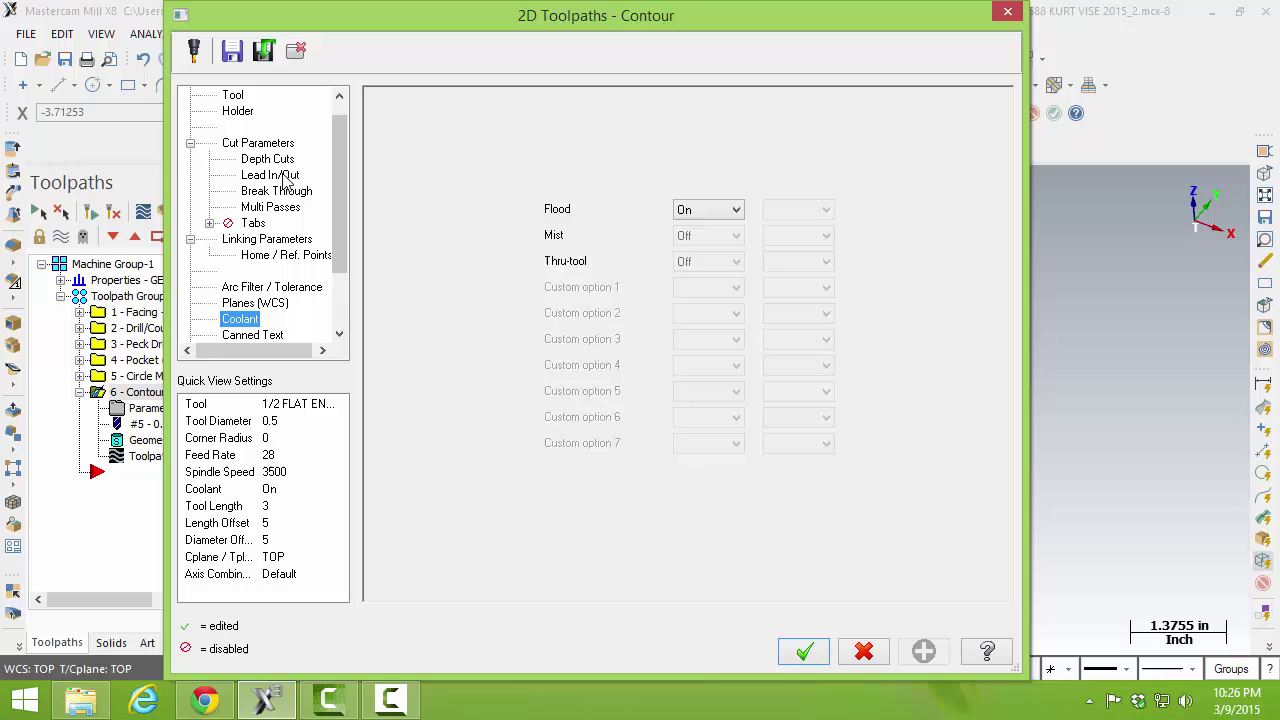
{"action": "left_click", "coordinate": [288, 176]}
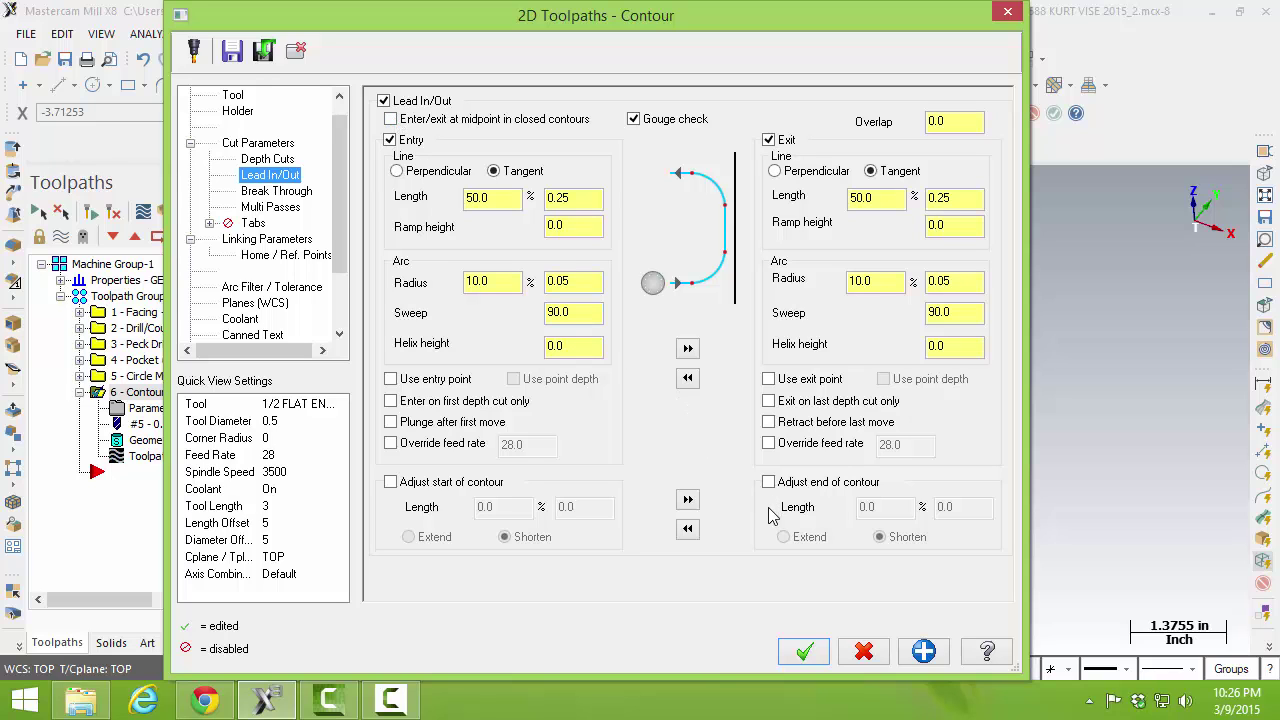
{"action": "left_click", "coordinate": [812, 655]}
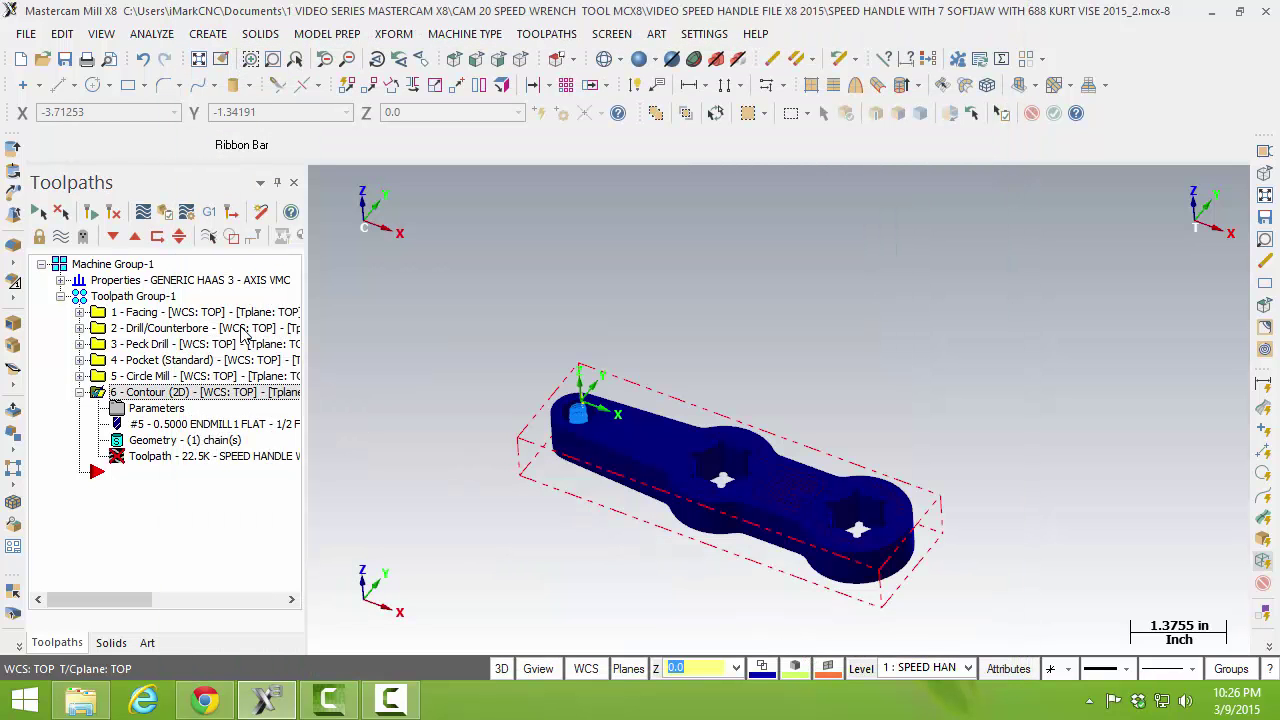
{"action": "left_click", "coordinate": [113, 212]}
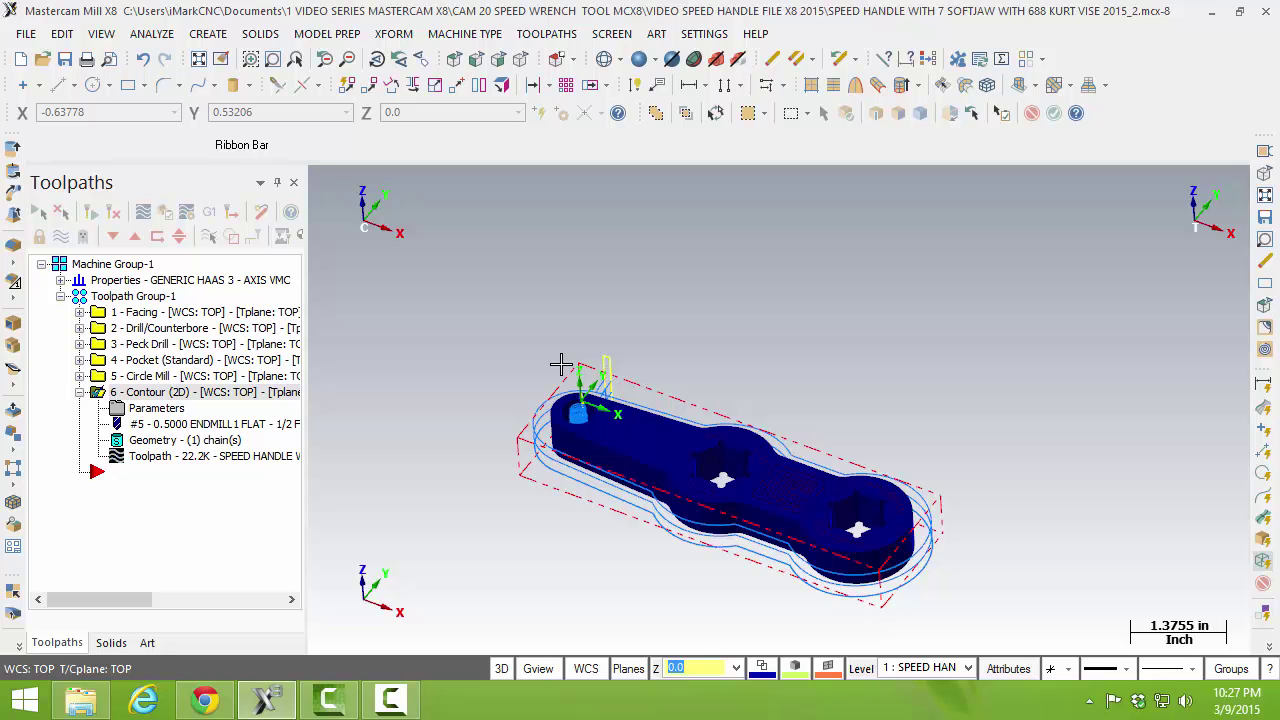
{"action": "left_click", "coordinate": [153, 410]}
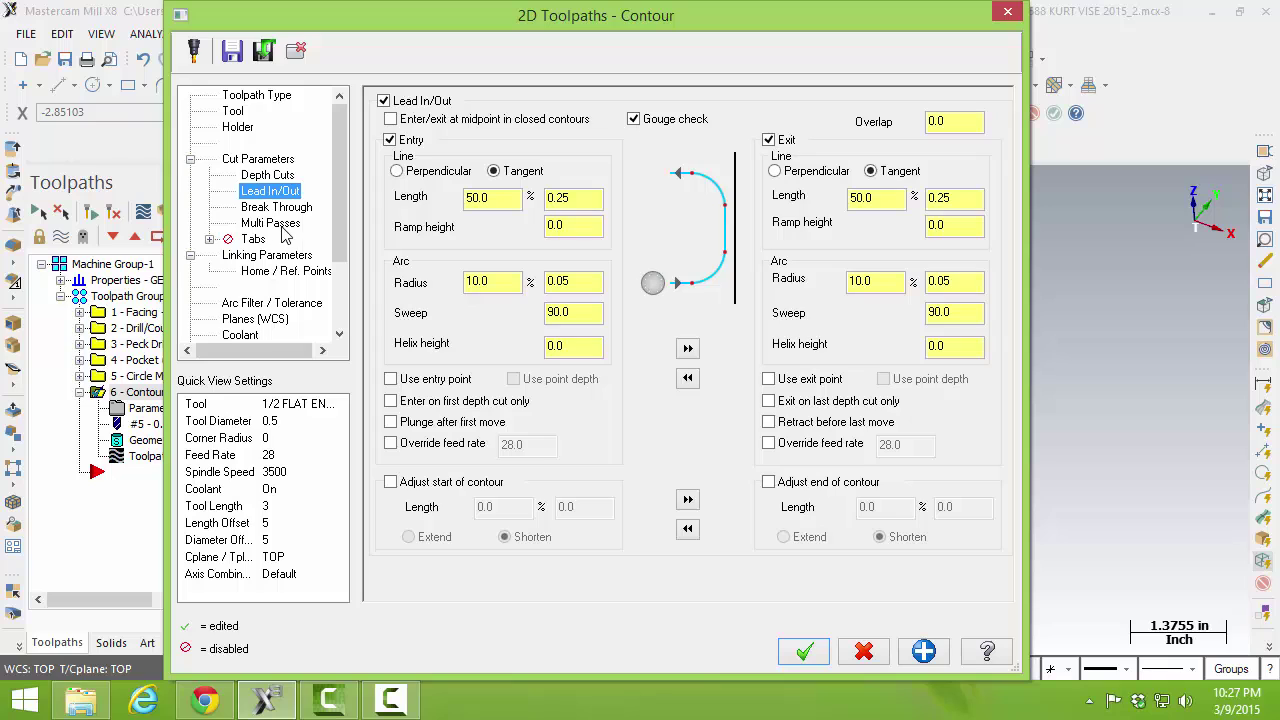
Step: Set the contour to 2 rough passes spaced 0.125 apart and accept the change
{"action": "left_click", "coordinate": [270, 223]}
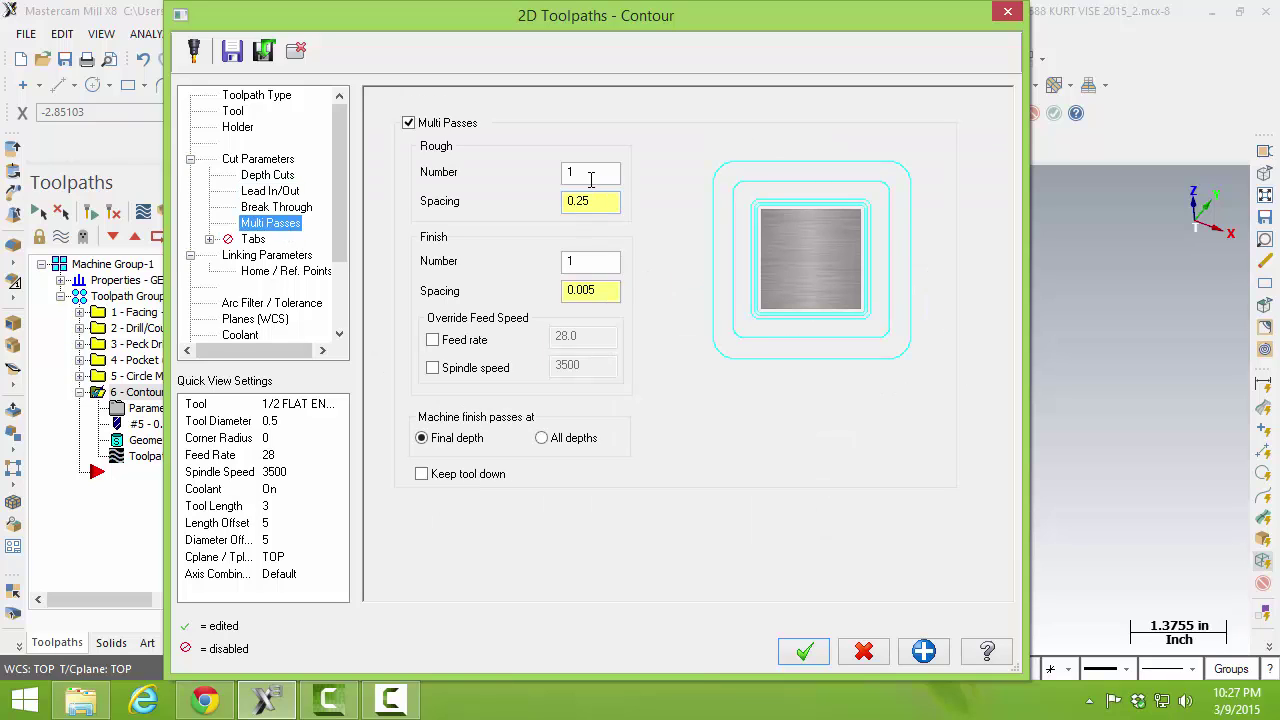
{"action": "left_click_drag", "start_coordinate": [590, 179], "coordinate": [548, 171]}
{"action": "left_click_drag", "start_coordinate": [614, 204], "coordinate": [538, 204]}
{"action": "type", "text": ".1"}
{"action": "key", "text": "Return"}
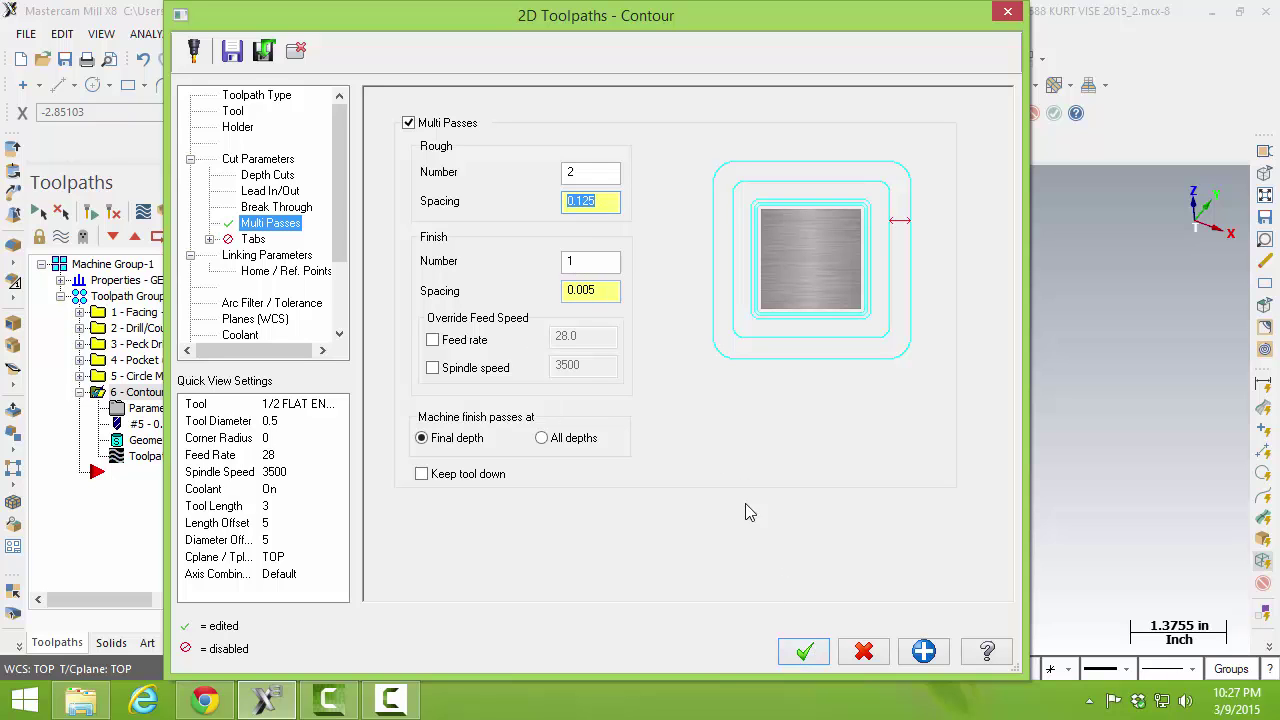
{"action": "left_click", "coordinate": [806, 652]}
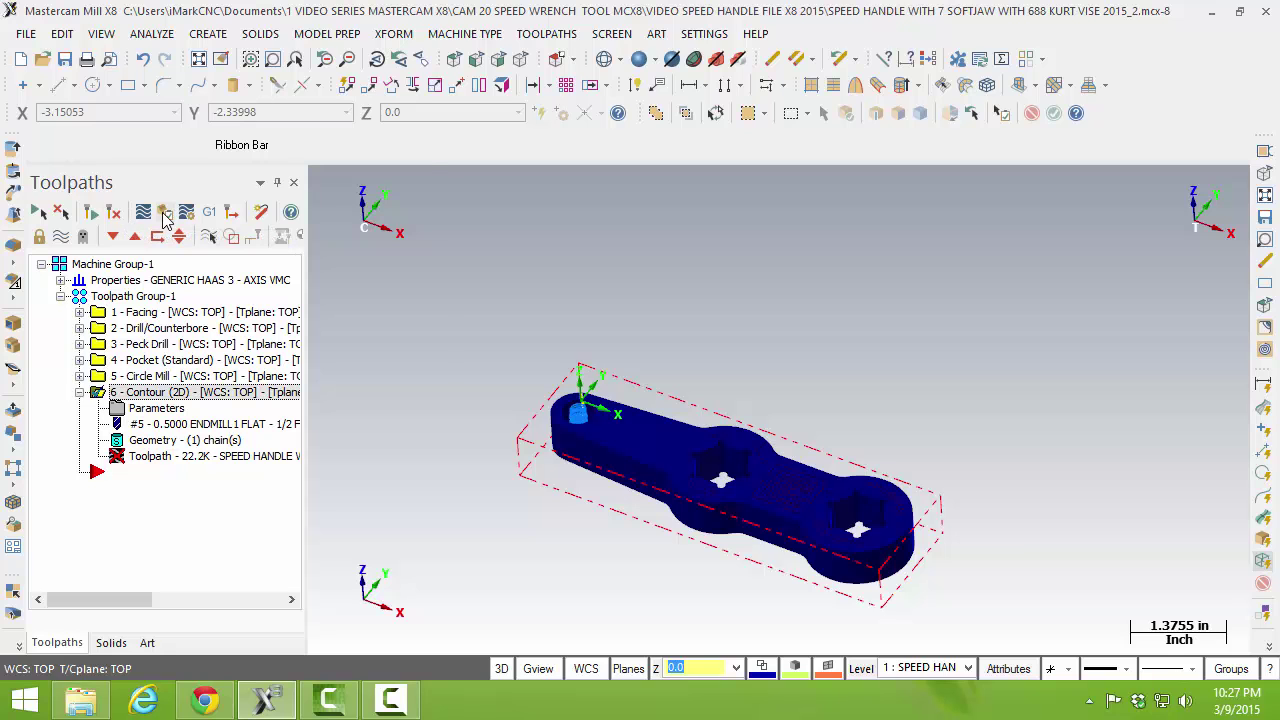
{"action": "left_click", "coordinate": [123, 213]}
Step: Regenerate the outdated contour toolpath and play its simulation at full speed in the Simulator
{"action": "left_click", "coordinate": [271, 341]}
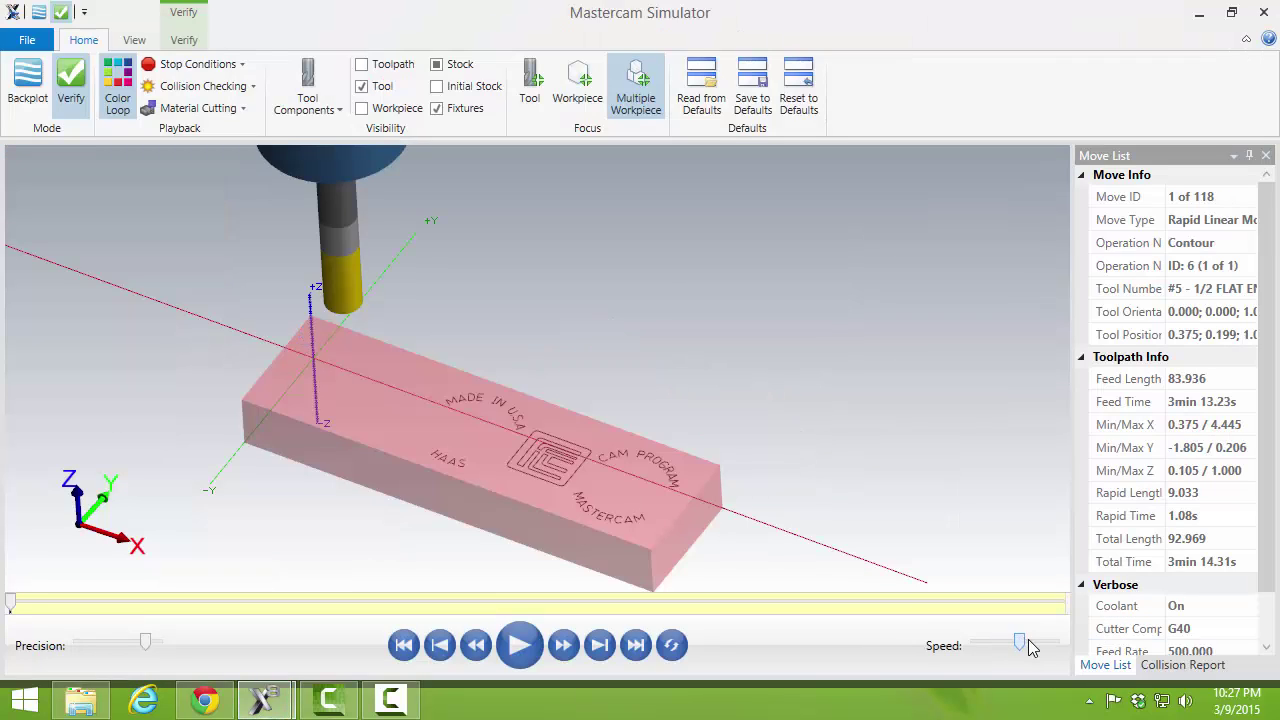
{"action": "left_click", "coordinate": [1030, 645]}
{"action": "left_click", "coordinate": [519, 645]}
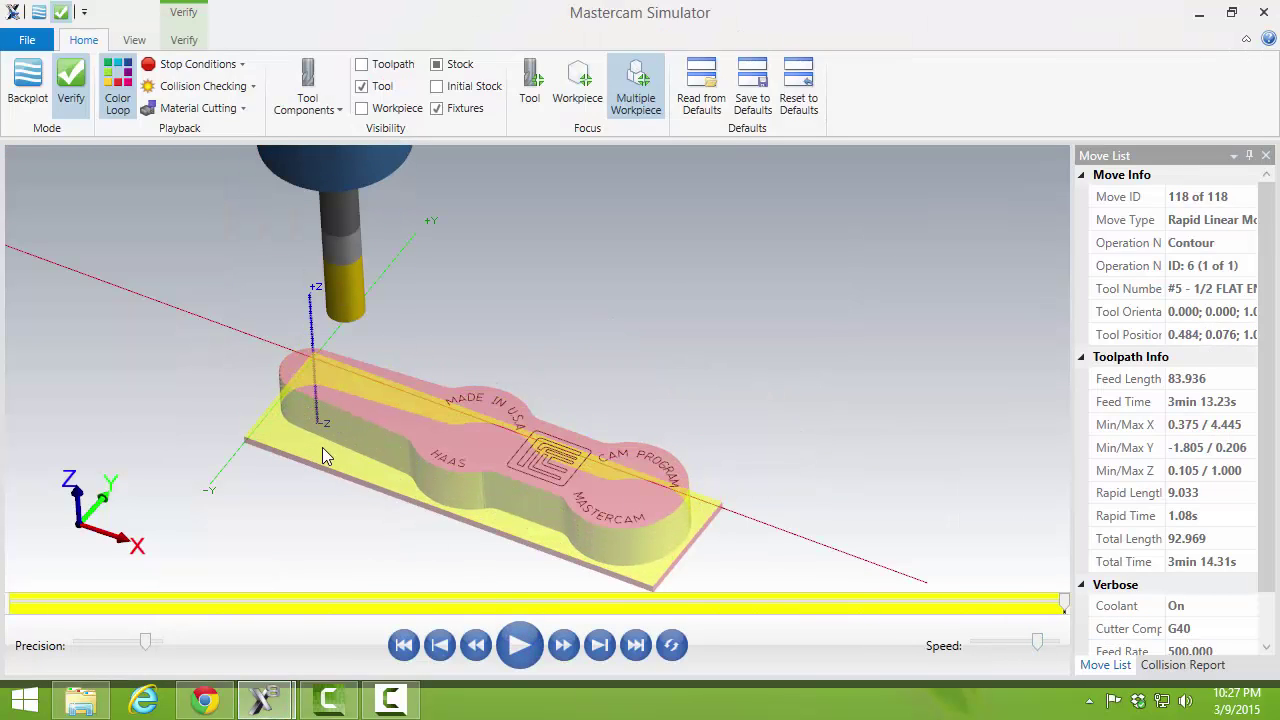
{"action": "middle_click_drag", "start_coordinate": [322, 447], "coordinate": [332, 458]}
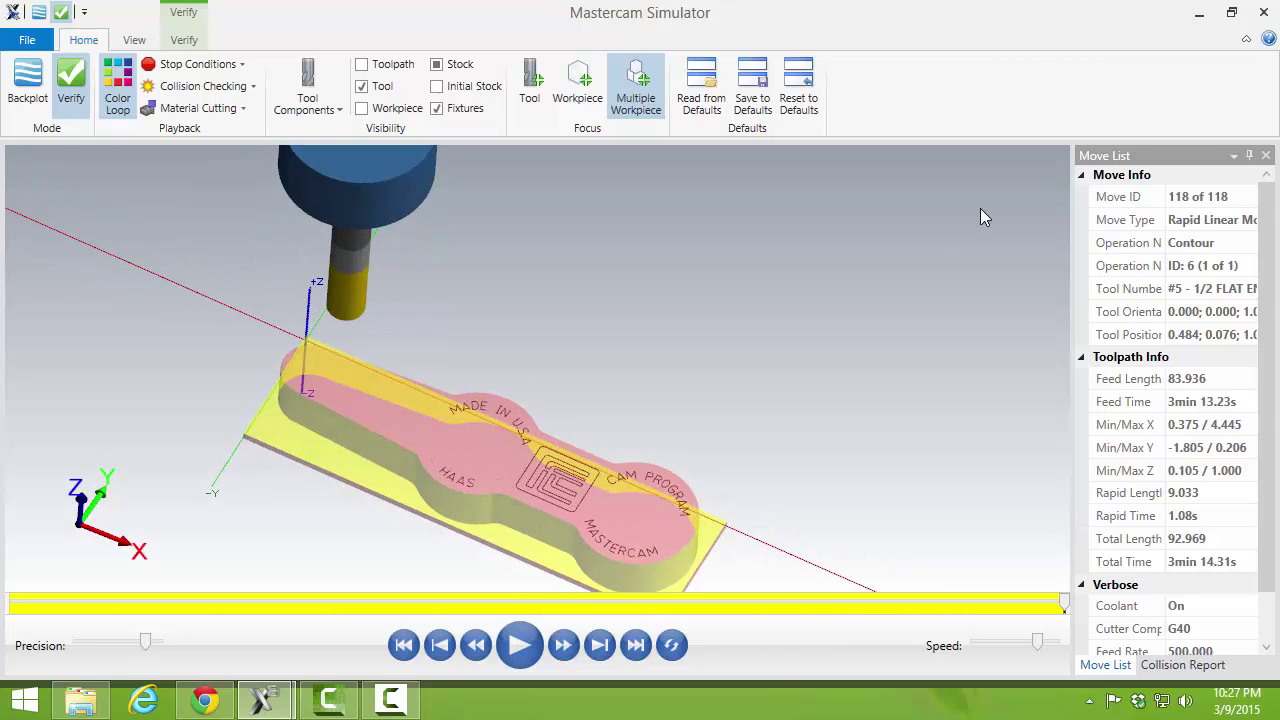
{"action": "left_click", "coordinate": [1264, 12]}
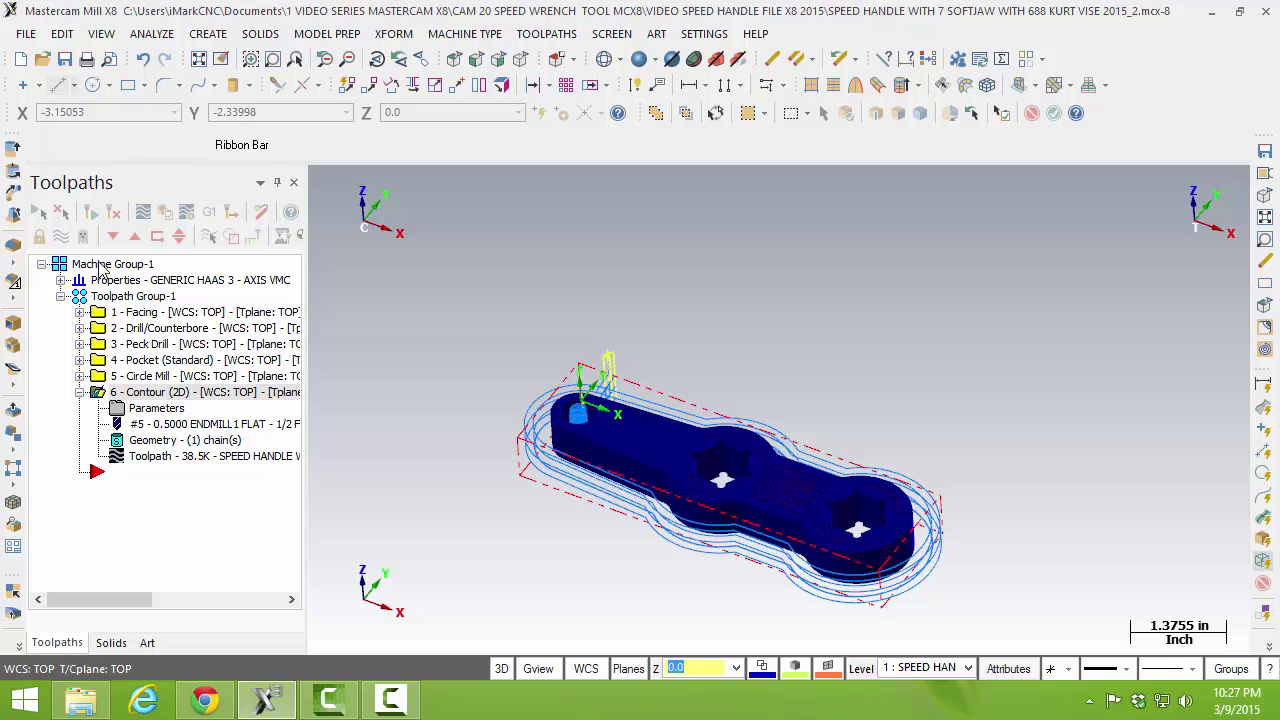
Step: Verify all six operations of Toolpath Group-1 through all 551 moves to the finished handle
{"action": "left_click", "coordinate": [112, 298]}
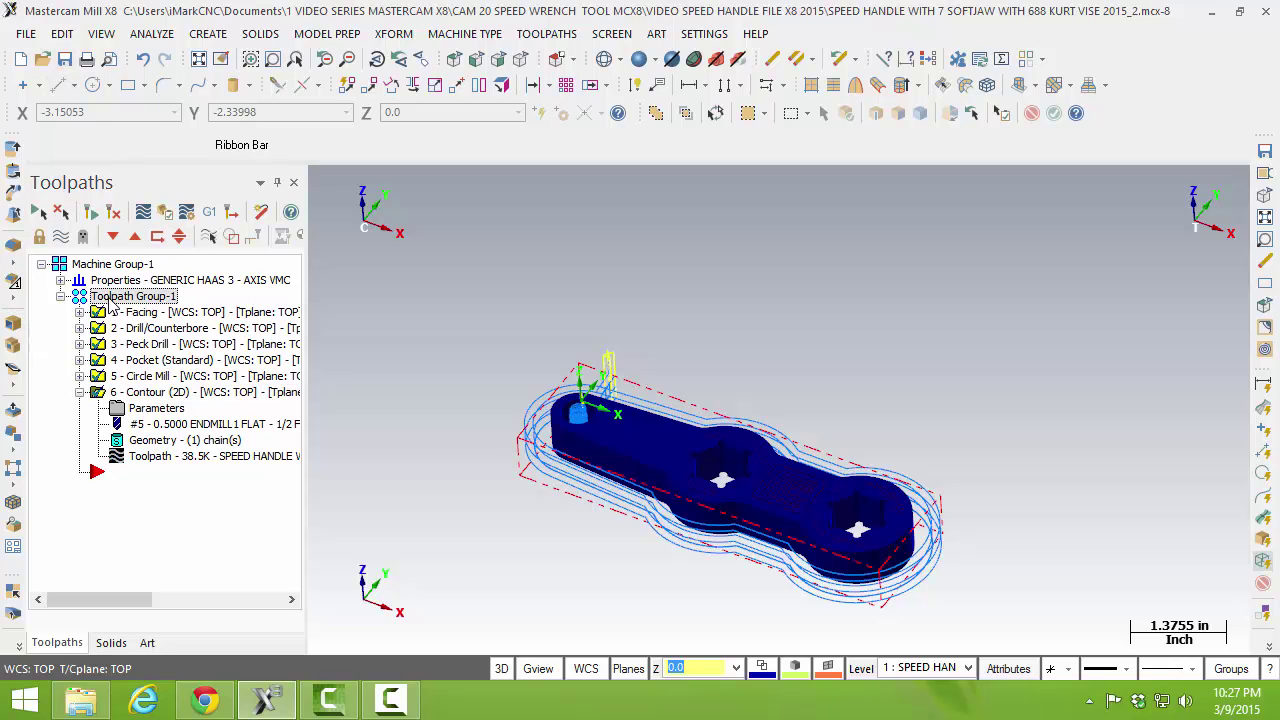
{"action": "left_click", "coordinate": [165, 211]}
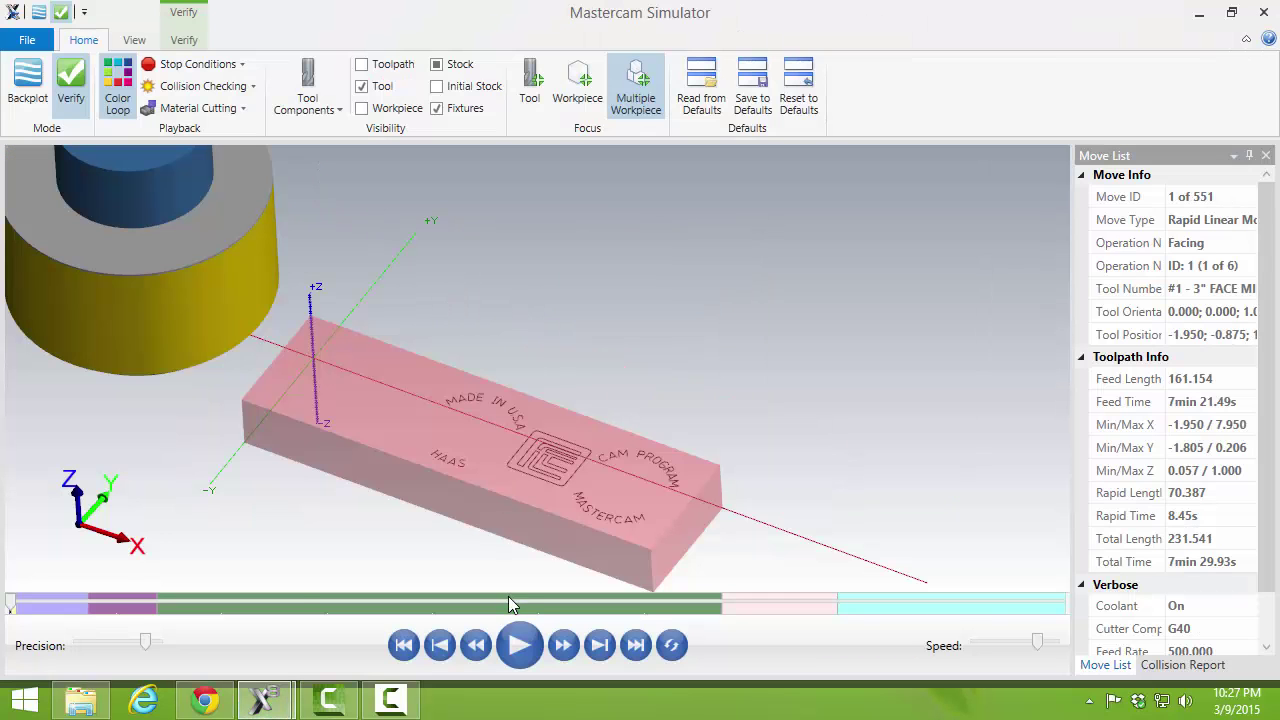
{"action": "left_click", "coordinate": [519, 645]}
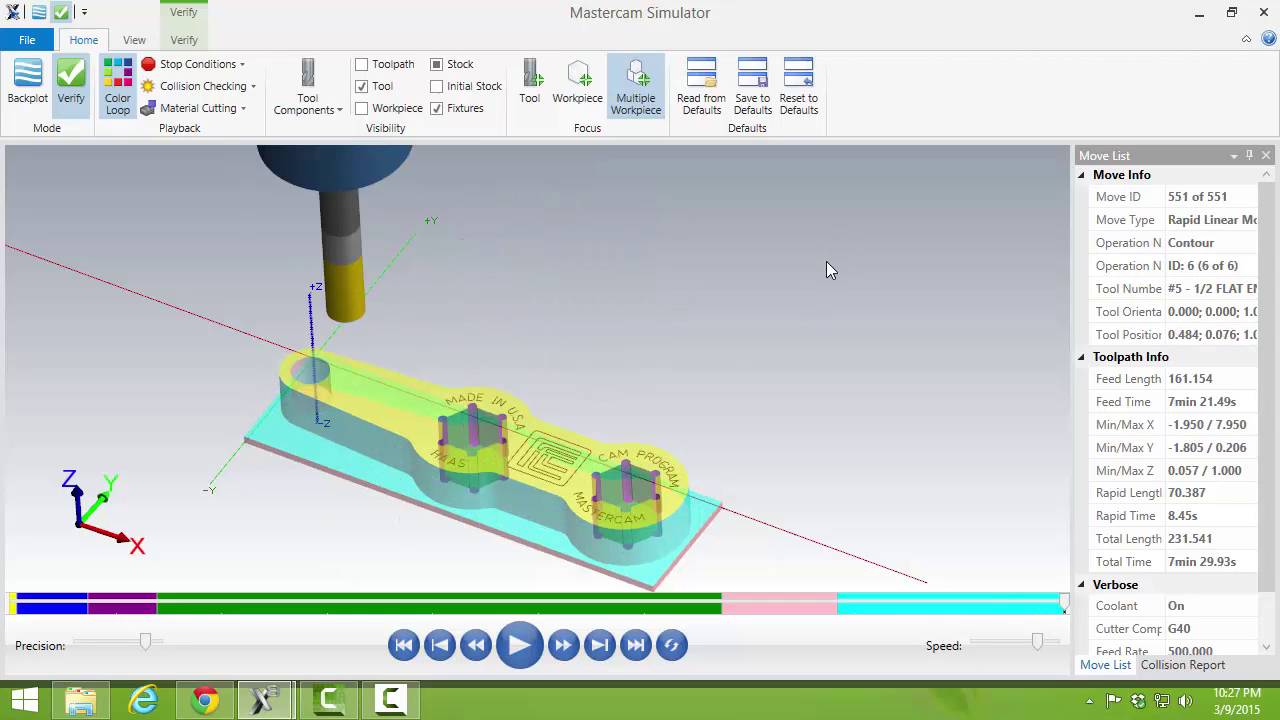
{"action": "left_click", "coordinate": [1263, 12]}
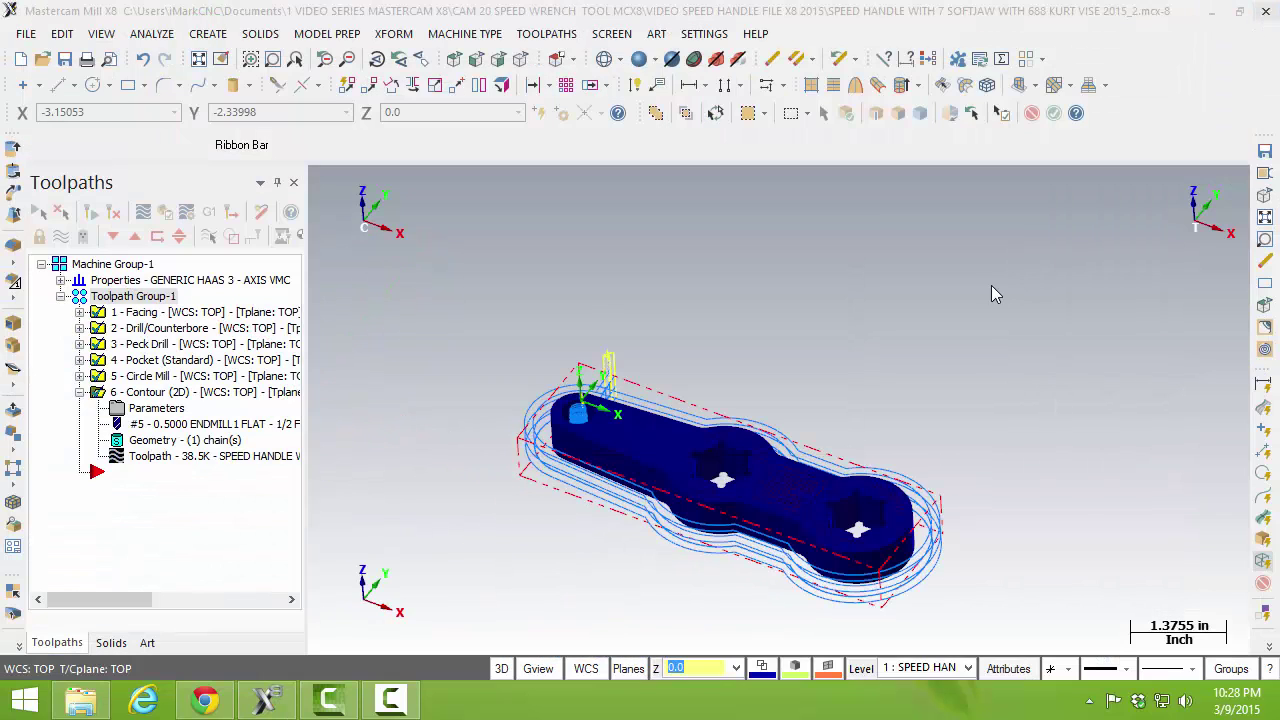
Step: Fit the part to the view and turn off the toolpath display for all operations
{"action": "key", "text": "alt+F1"}
{"action": "left_click", "coordinate": [300, 262]}
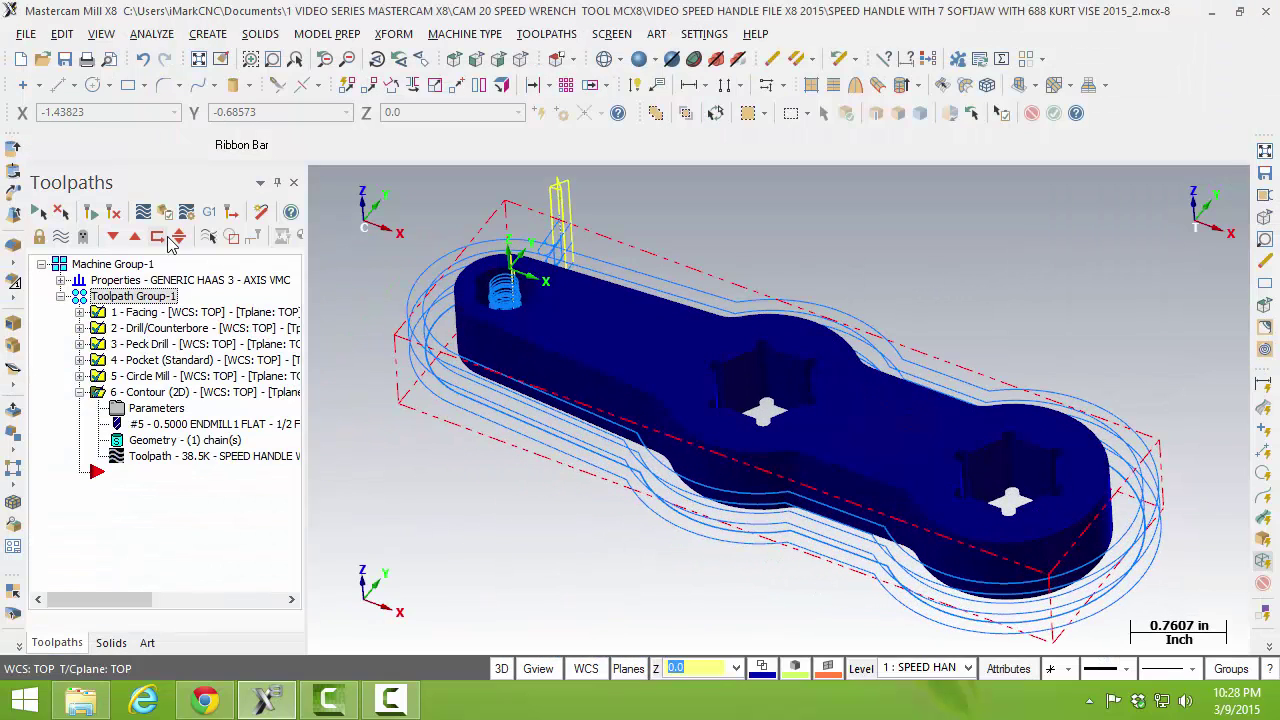
{"action": "left_click", "coordinate": [61, 239]}
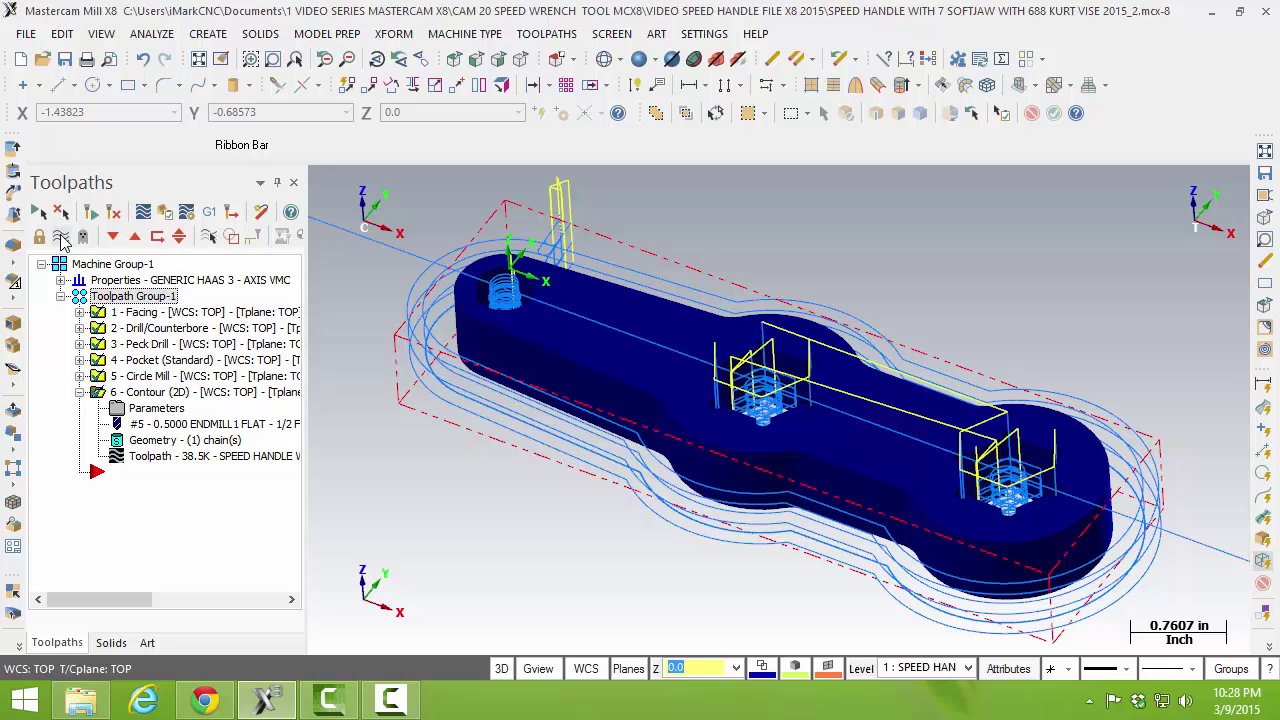
{"action": "left_click", "coordinate": [61, 239]}
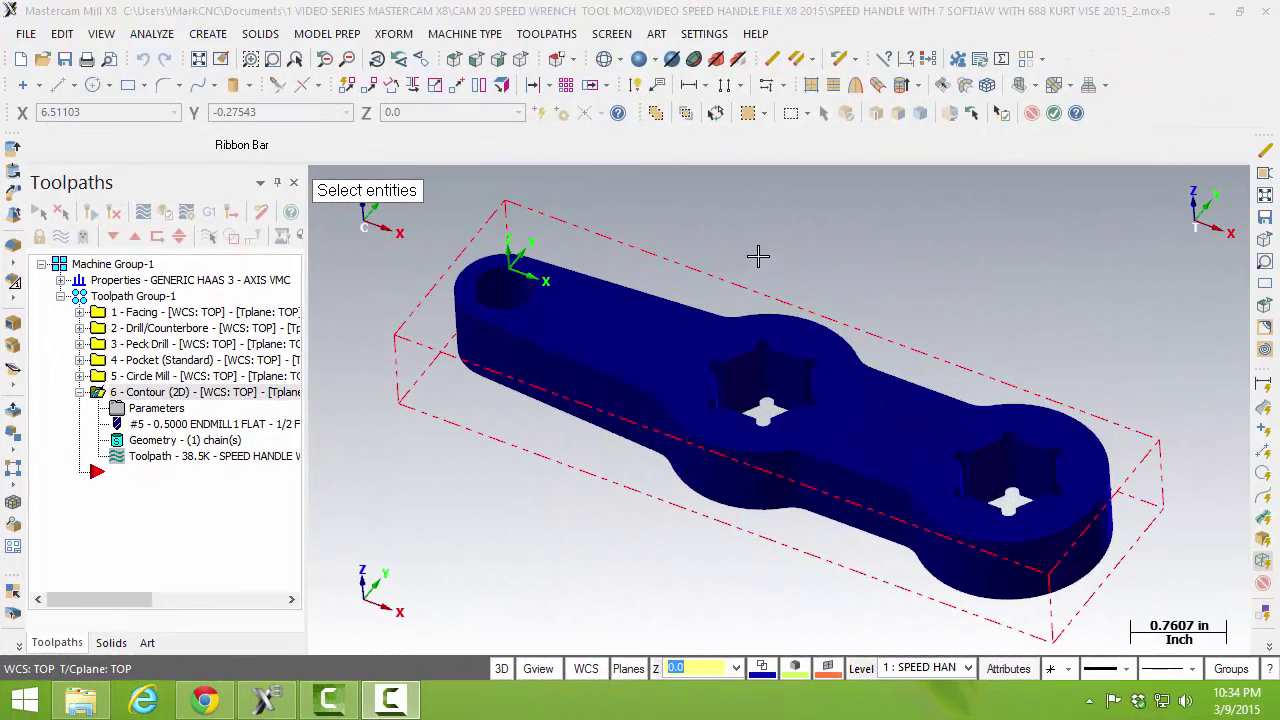
Step: Create a new Contour toolpath chained to the wrench's top face
{"action": "left_click", "coordinate": [553, 36]}
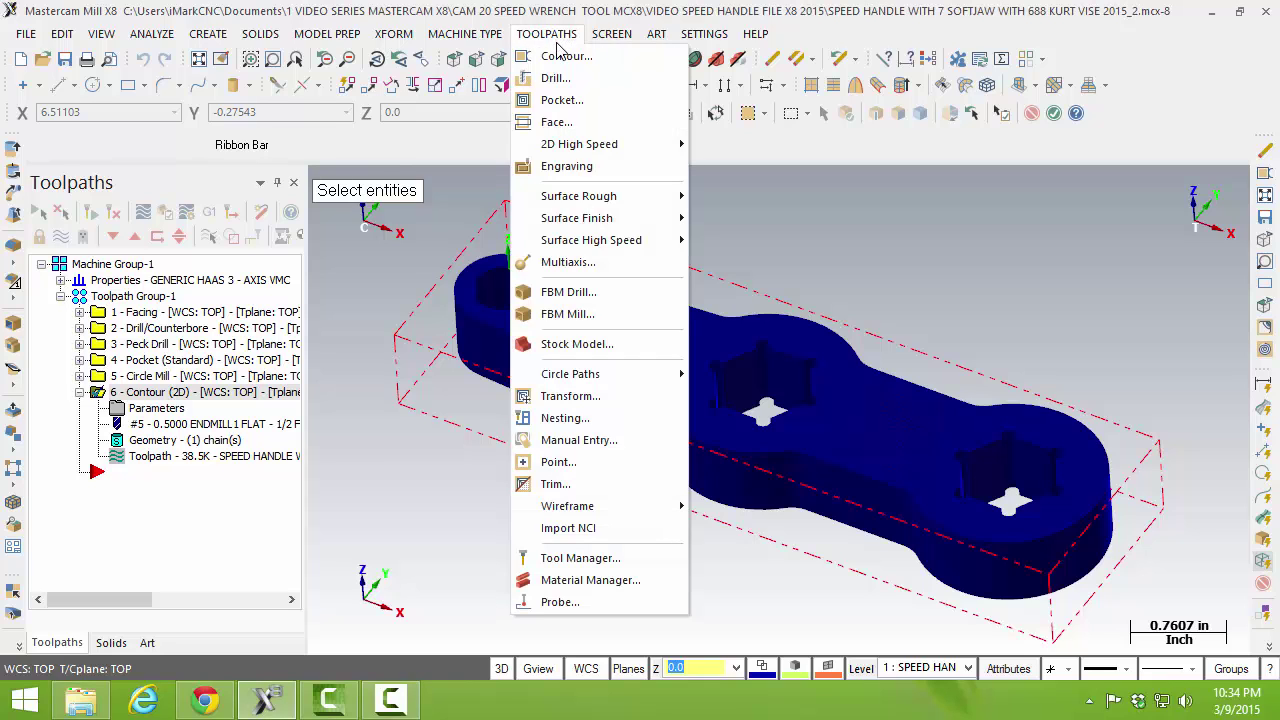
{"action": "left_click", "coordinate": [566, 56]}
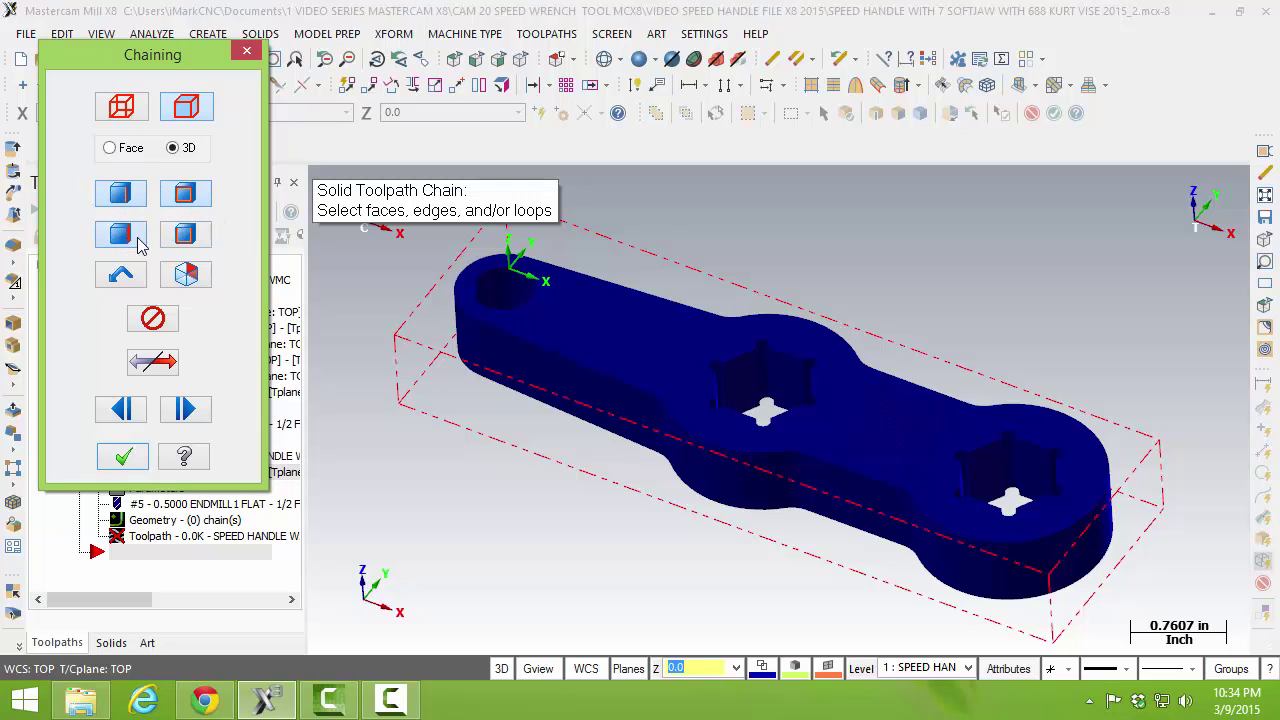
{"action": "left_click", "coordinate": [640, 350]}
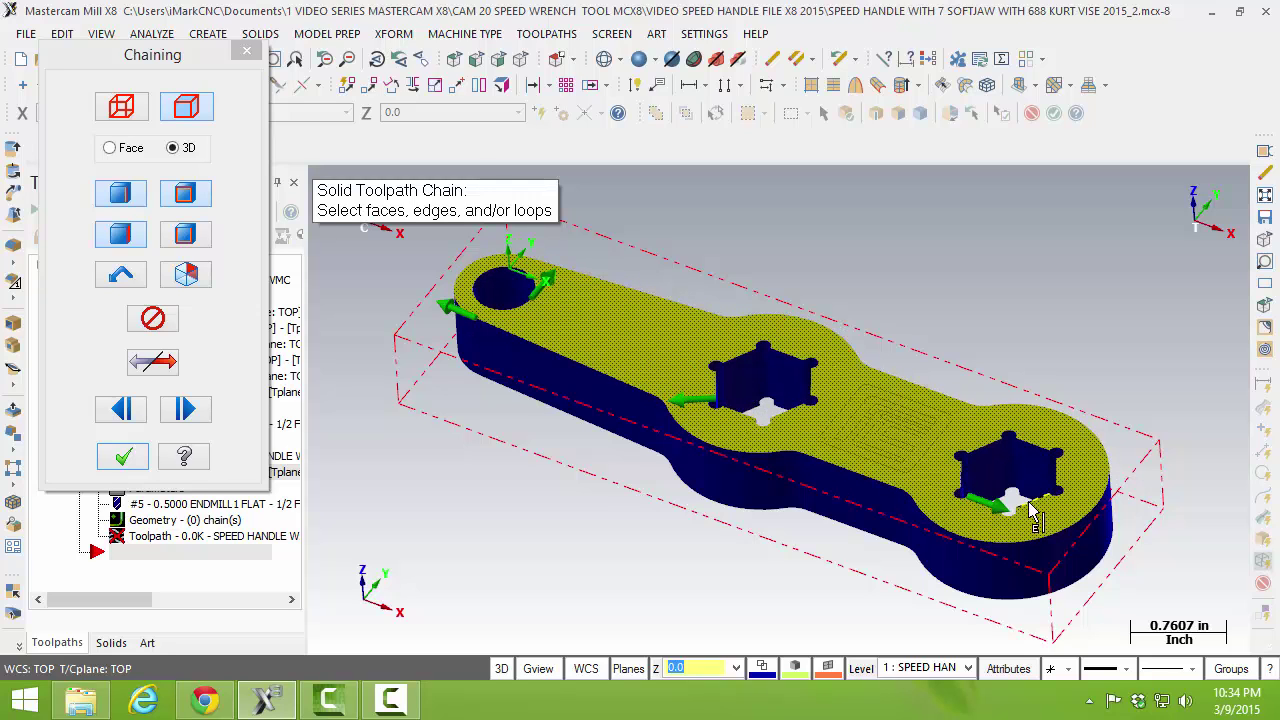
{"action": "left_click", "coordinate": [124, 458]}
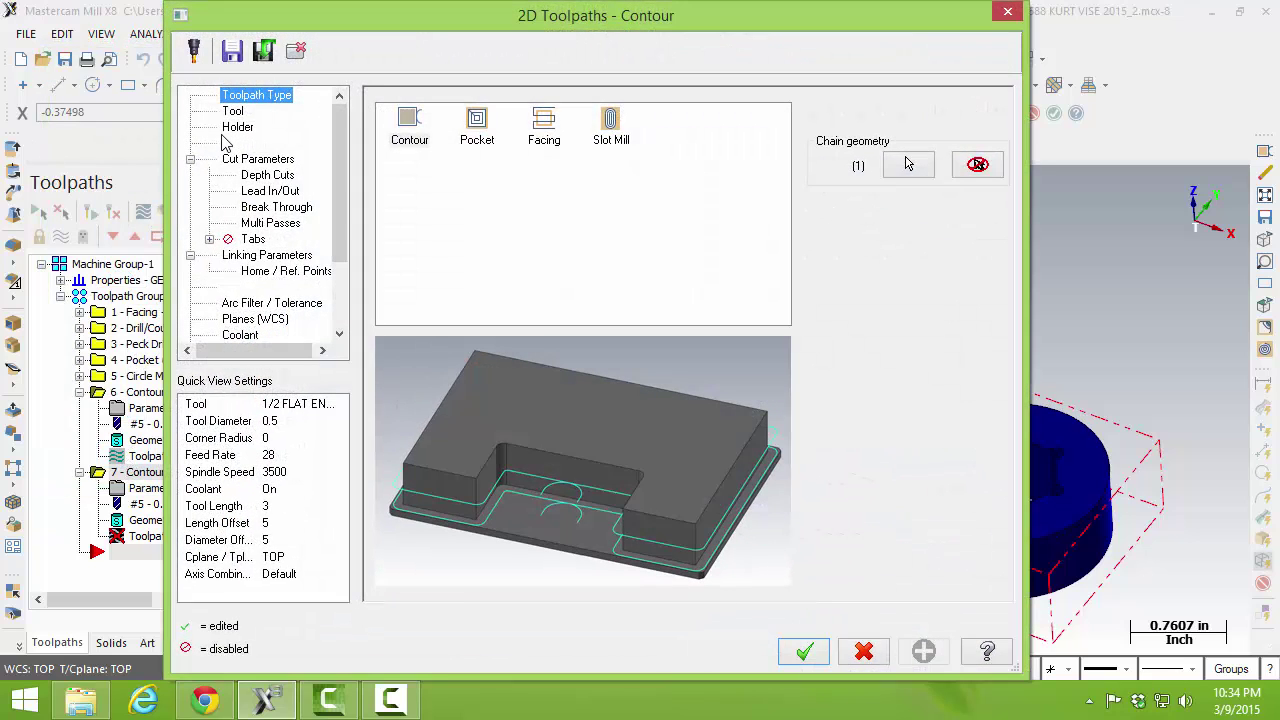
Step: Filter the tool library to spot drills and pick the 3/8 SPOTDRILL for the contour
{"action": "left_click", "coordinate": [233, 111]}
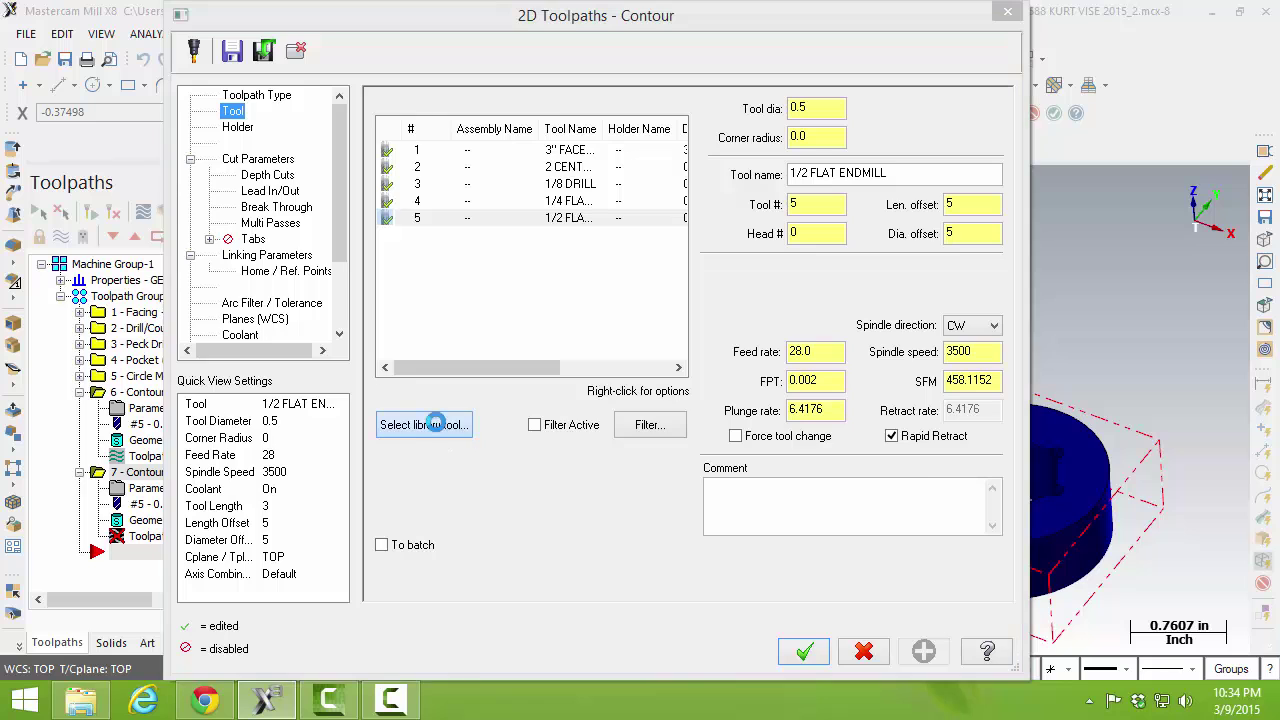
{"action": "left_click", "coordinate": [440, 424]}
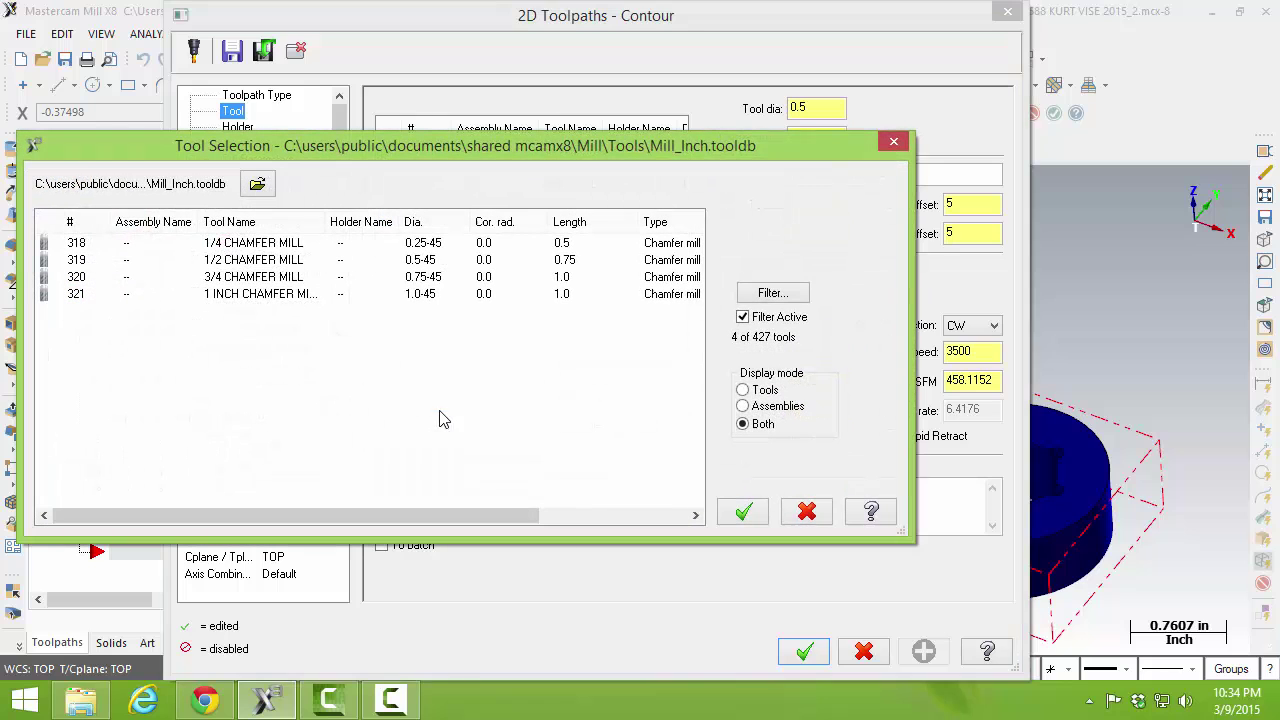
{"action": "left_click", "coordinate": [786, 296]}
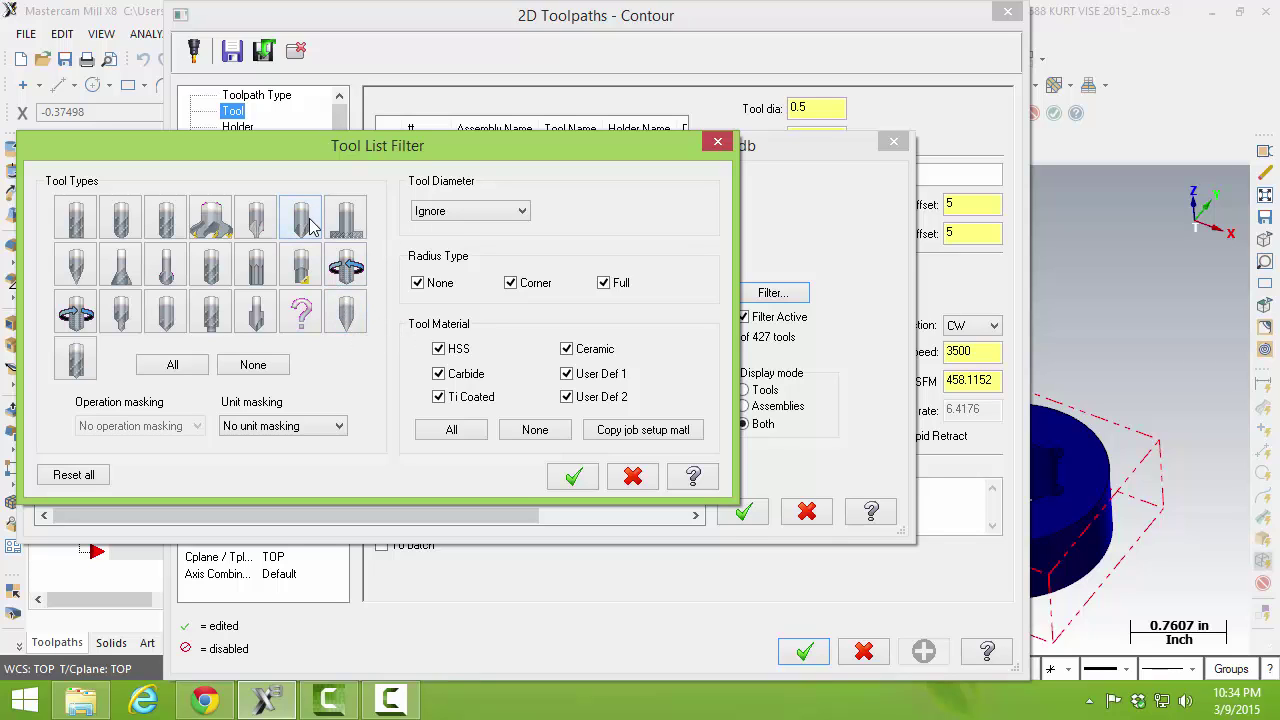
{"action": "left_click", "coordinate": [174, 316]}
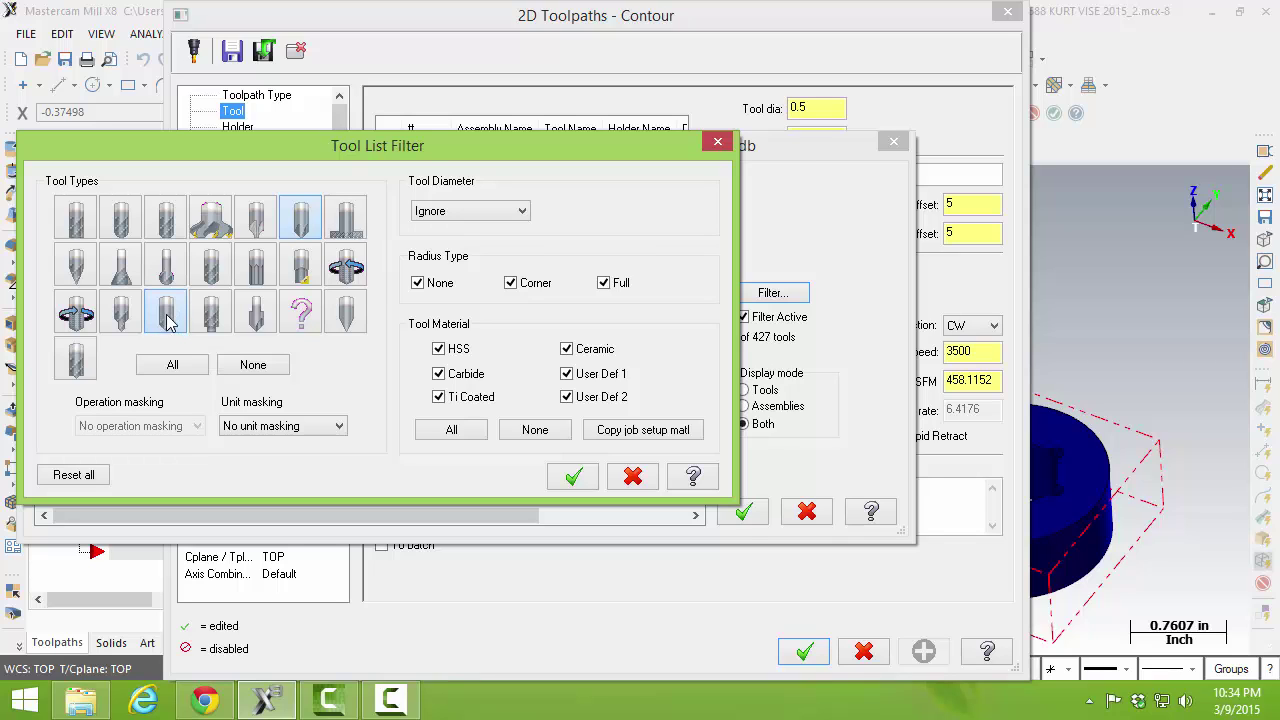
{"action": "left_click", "coordinate": [298, 234]}
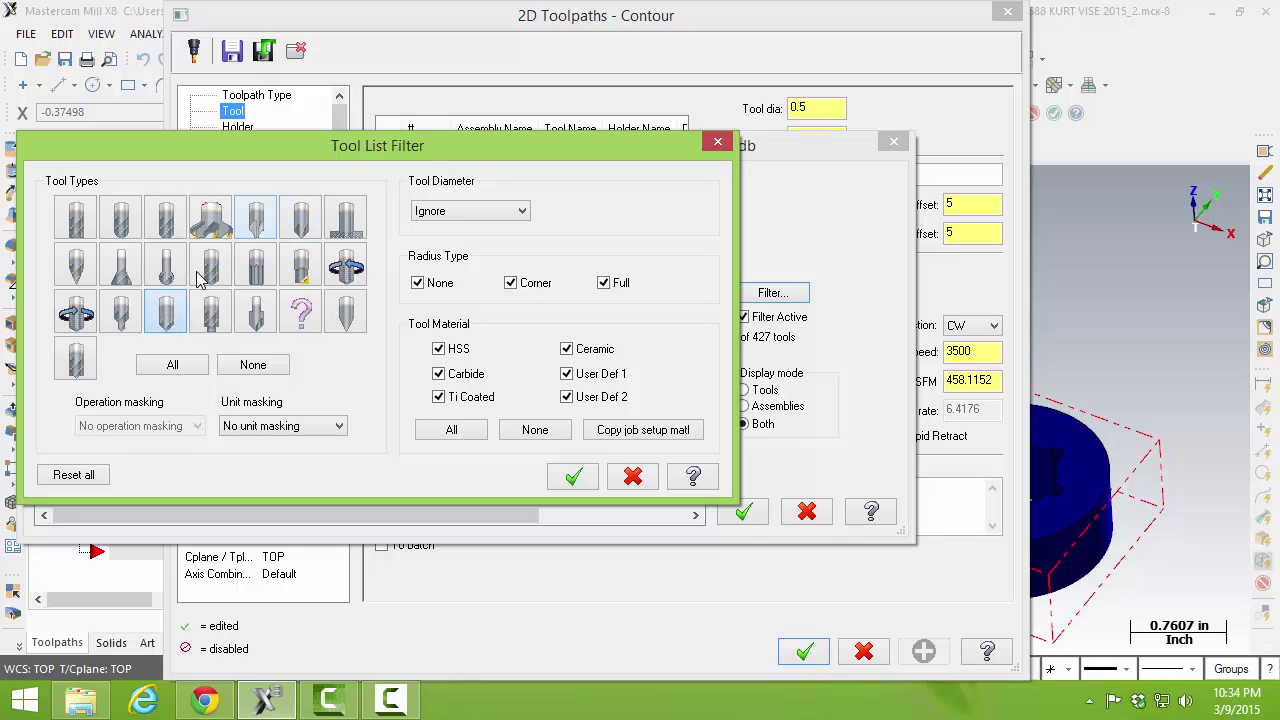
{"action": "left_click", "coordinate": [585, 484]}
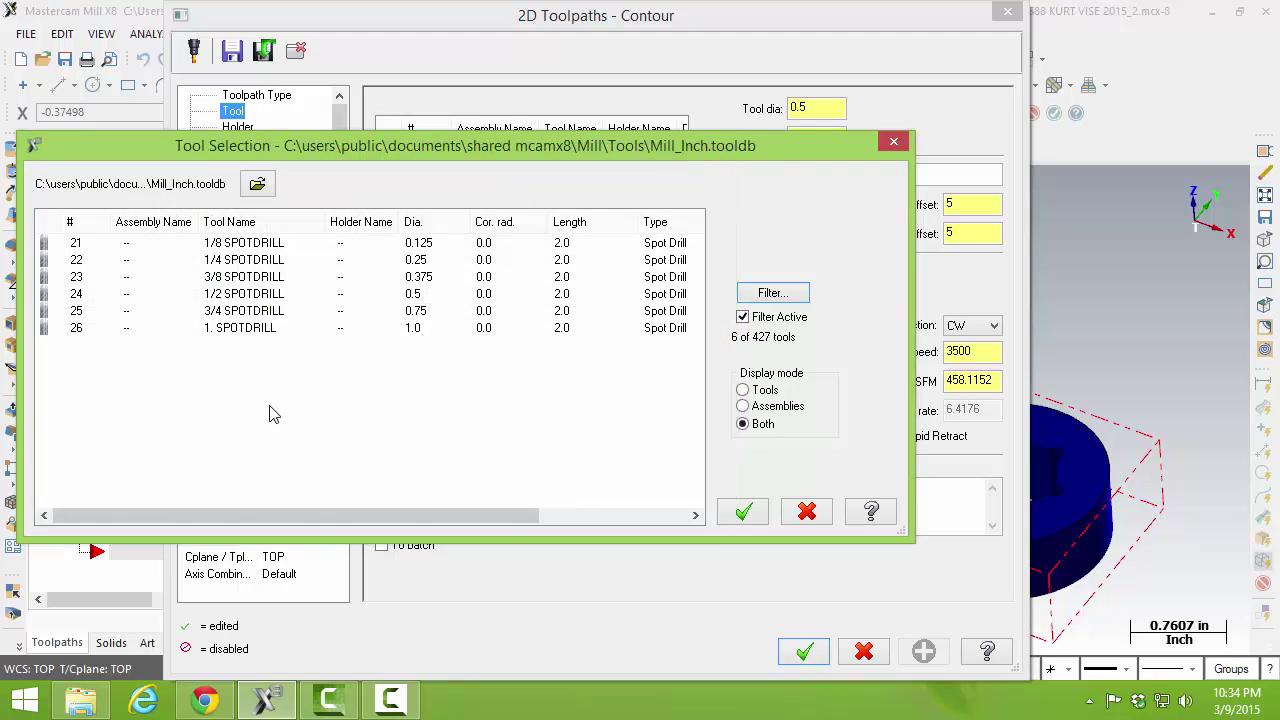
{"action": "left_click", "coordinate": [255, 283]}
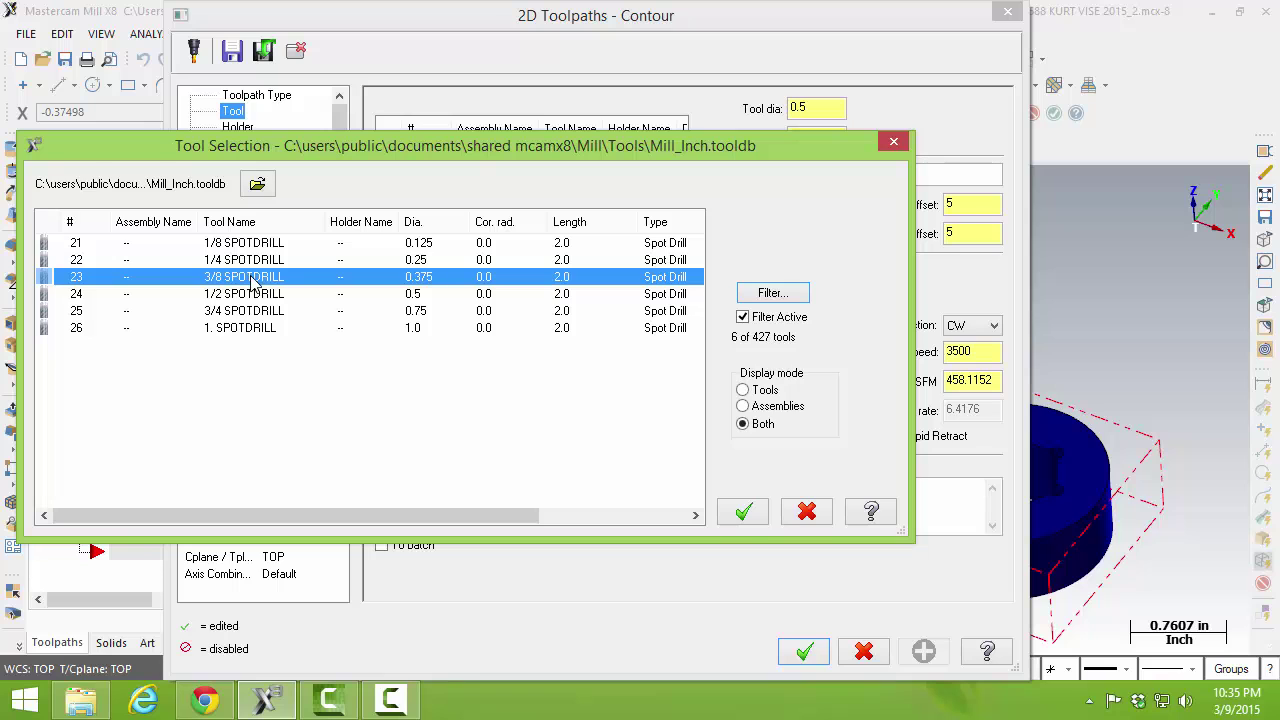
{"action": "left_click", "coordinate": [743, 514]}
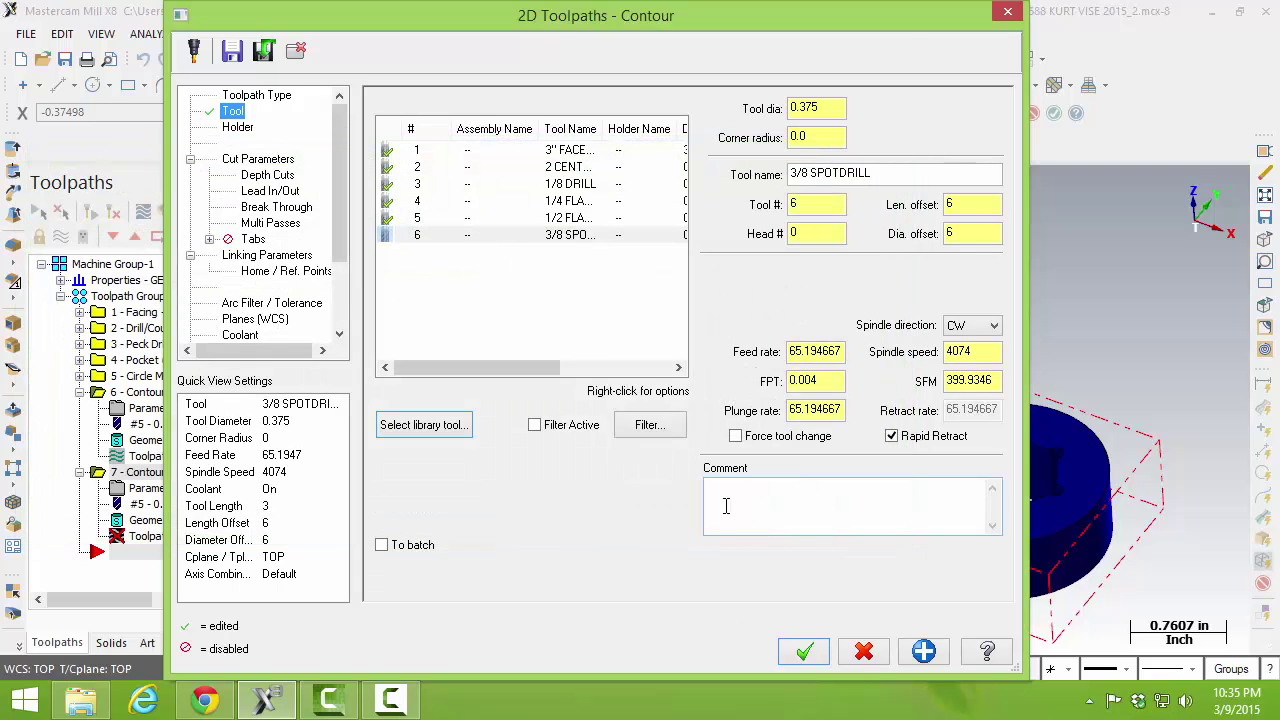
Step: Set the spindle speed to 3500 and the feed per tooth to 0.002
{"action": "double_click", "coordinate": [992, 354]}
{"action": "type", "text": "3500"}
{"action": "key", "text": "Return"}
{"action": "left_click", "coordinate": [819, 380]}
{"action": "key", "text": "Return"}
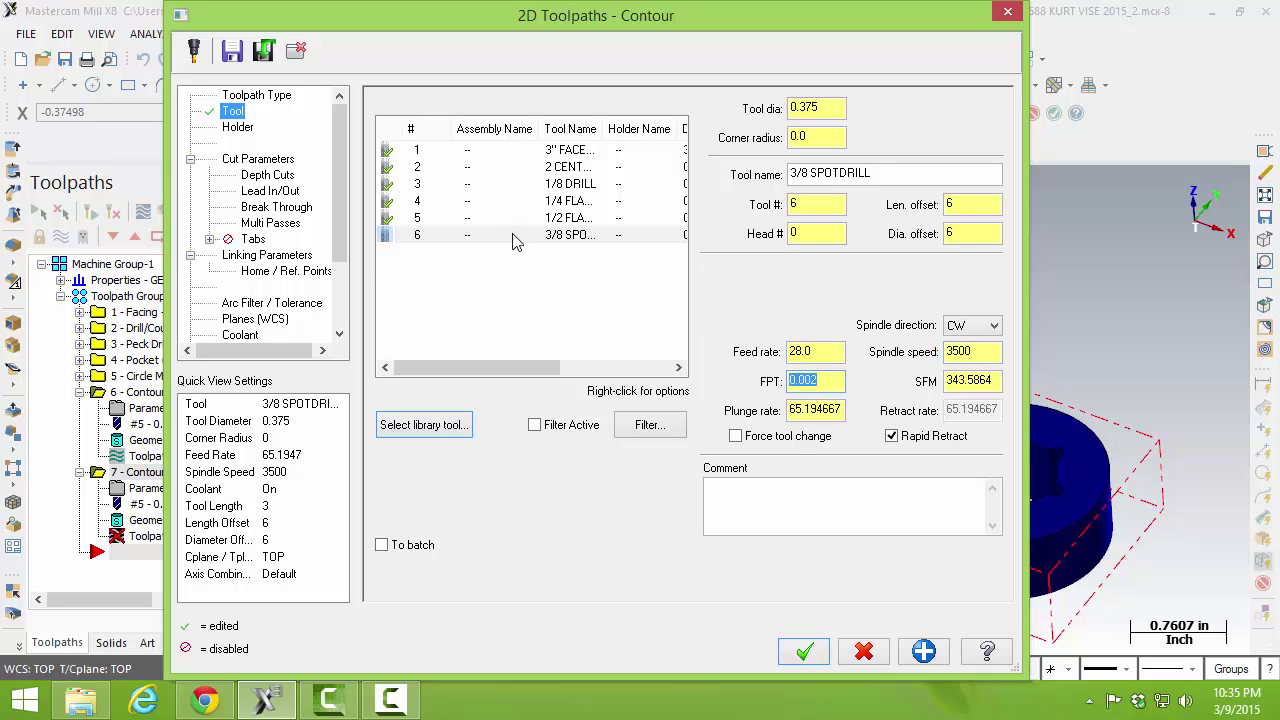
{"action": "left_click", "coordinate": [284, 162]}
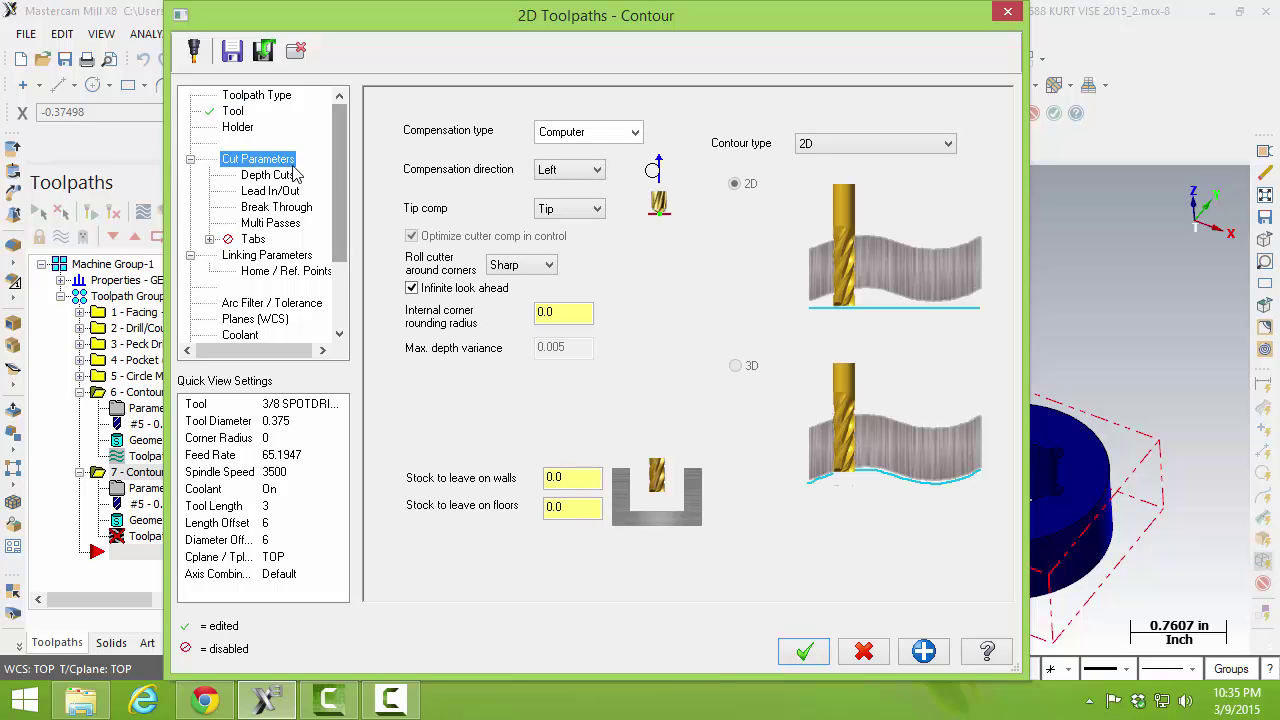
Step: Set the contour type to 2D chamfer with 0.025 width and 0.025 tip offset
{"action": "left_click", "coordinate": [948, 146]}
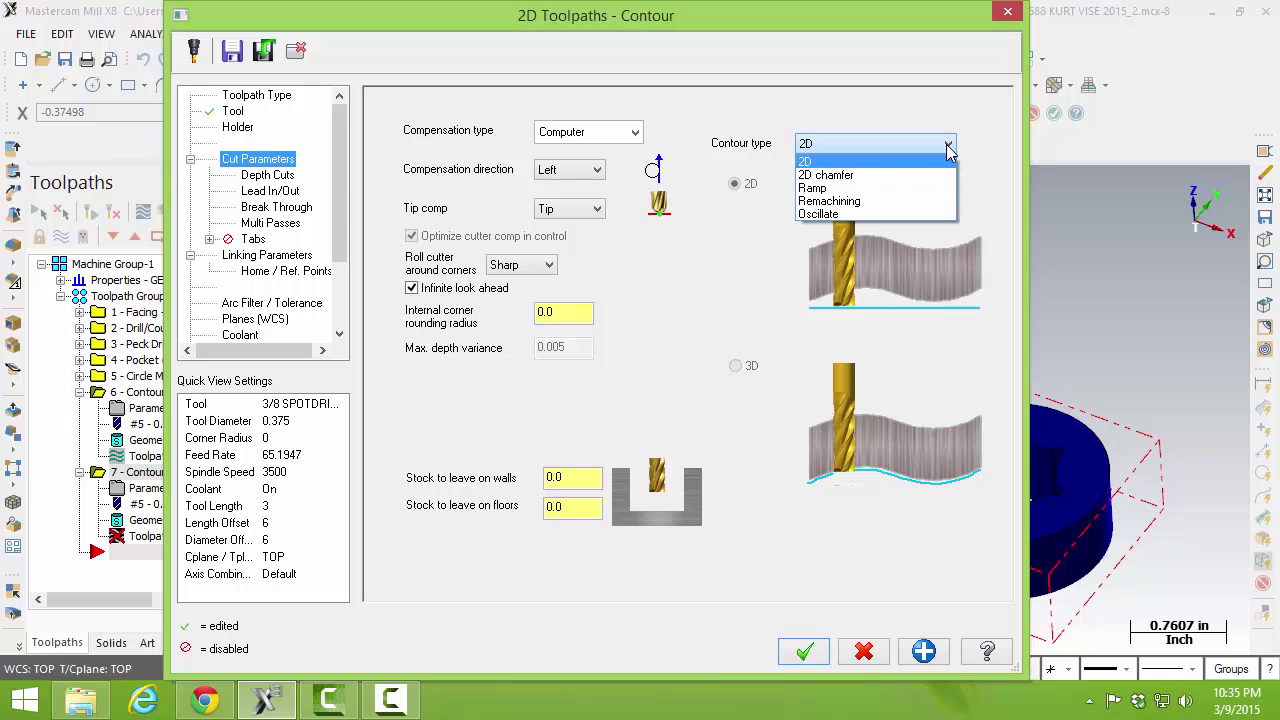
{"action": "left_click", "coordinate": [862, 176]}
{"action": "double_click", "coordinate": [932, 223]}
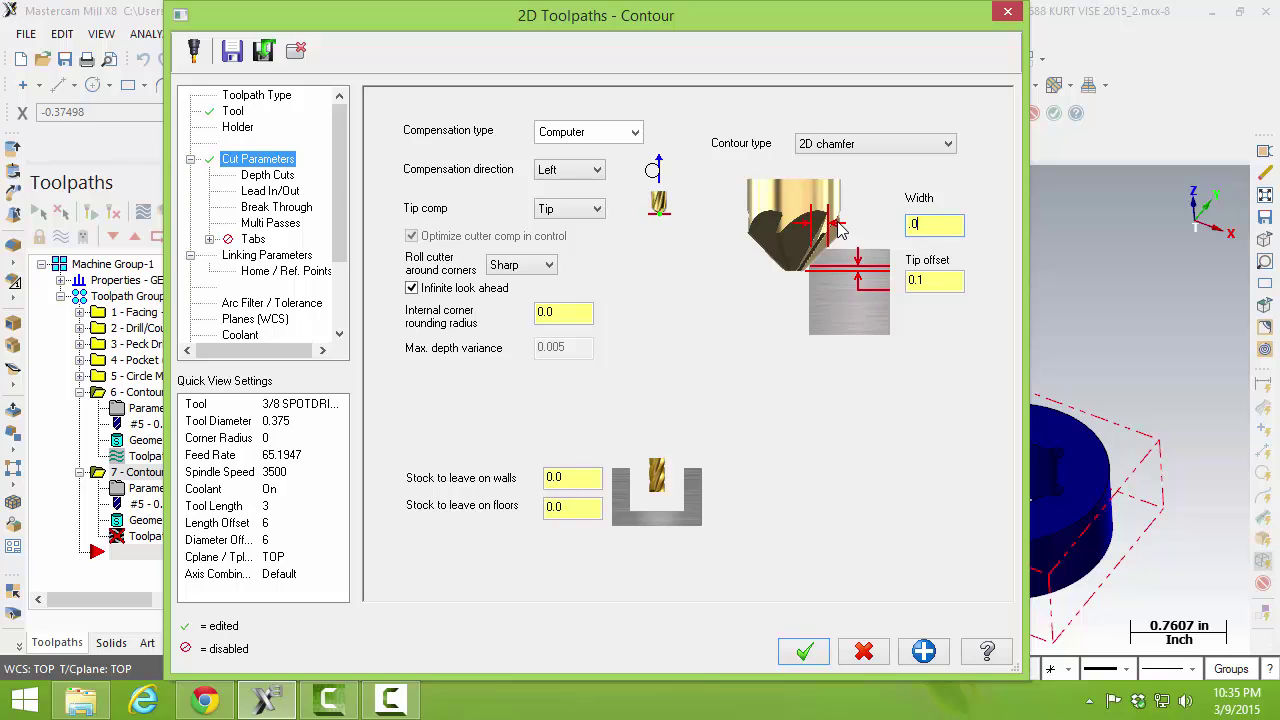
{"action": "key", "text": "Tab"}
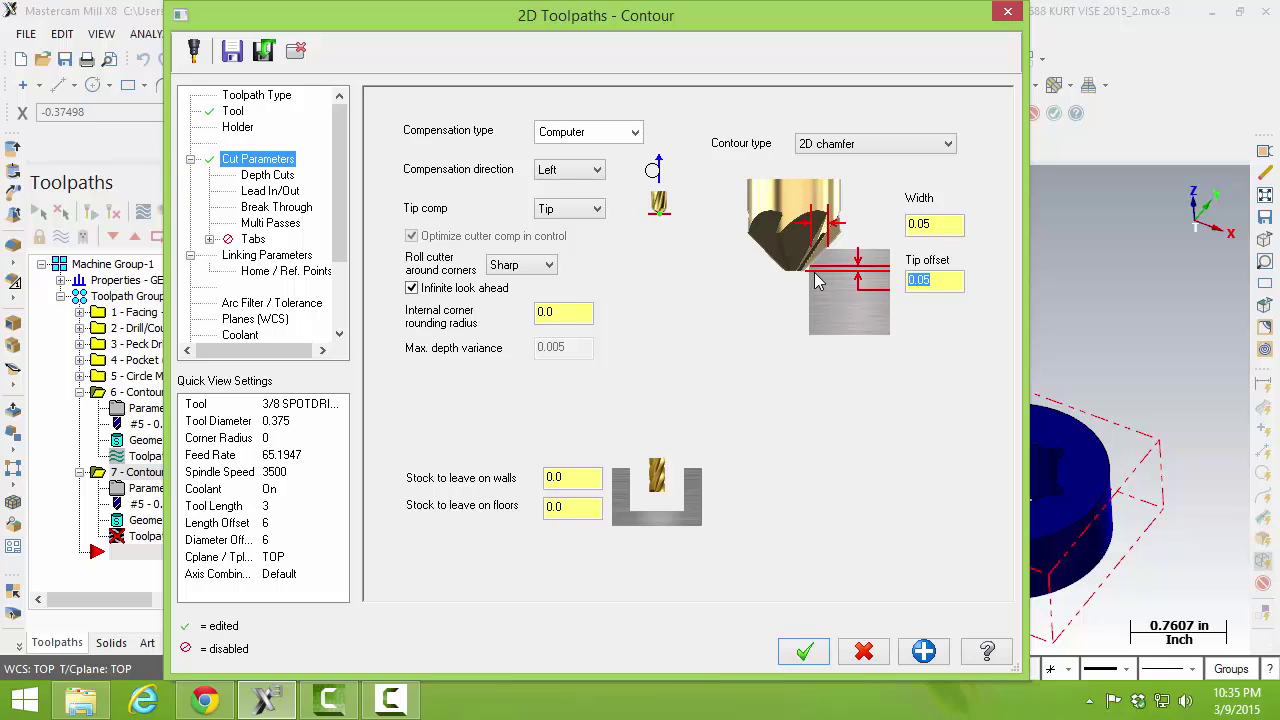
{"action": "double_click", "coordinate": [942, 225]}
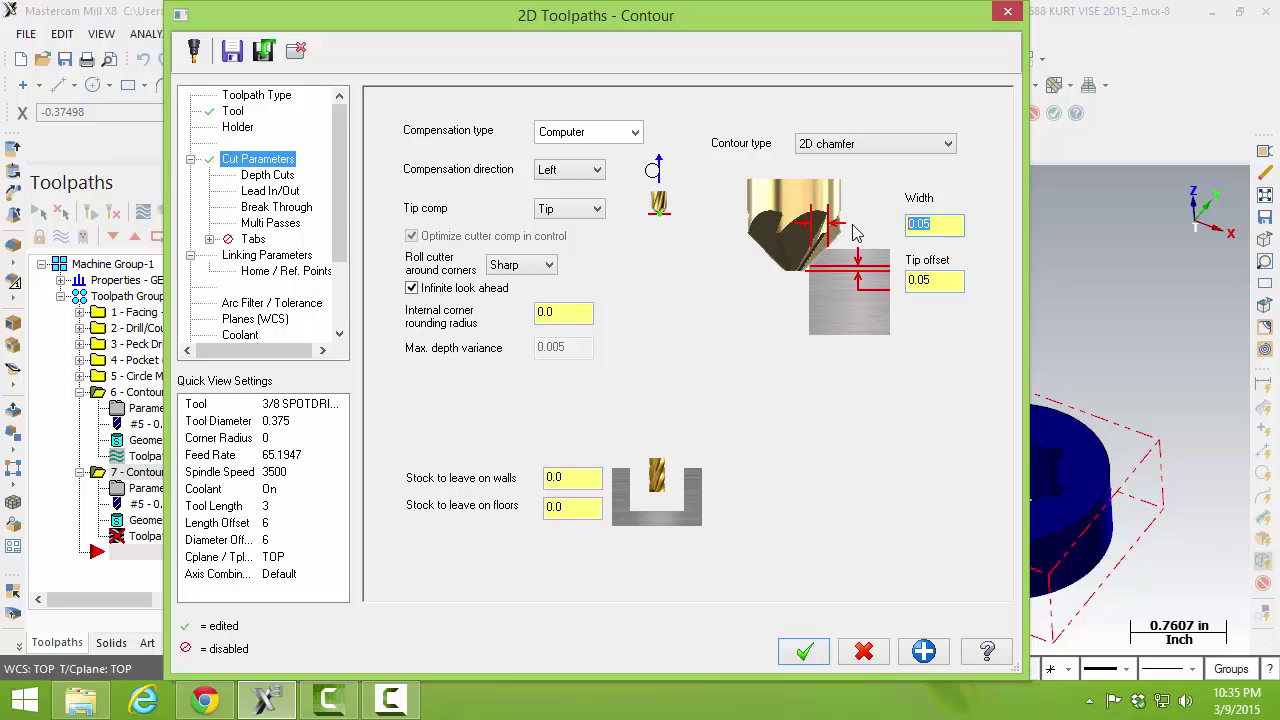
{"action": "key", "text": "Return"}
{"action": "double_click", "coordinate": [942, 280]}
{"action": "type", "text": ".0"}
{"action": "key", "text": "Return"}
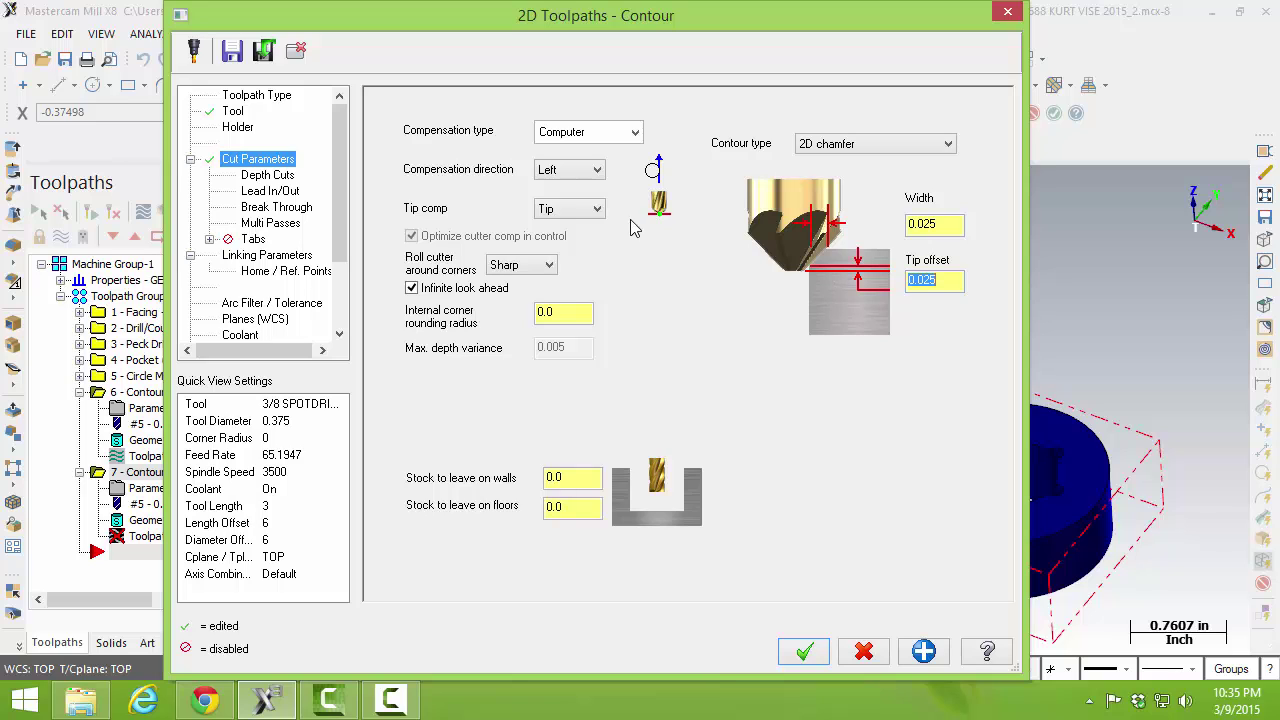
{"action": "left_click", "coordinate": [290, 179]}
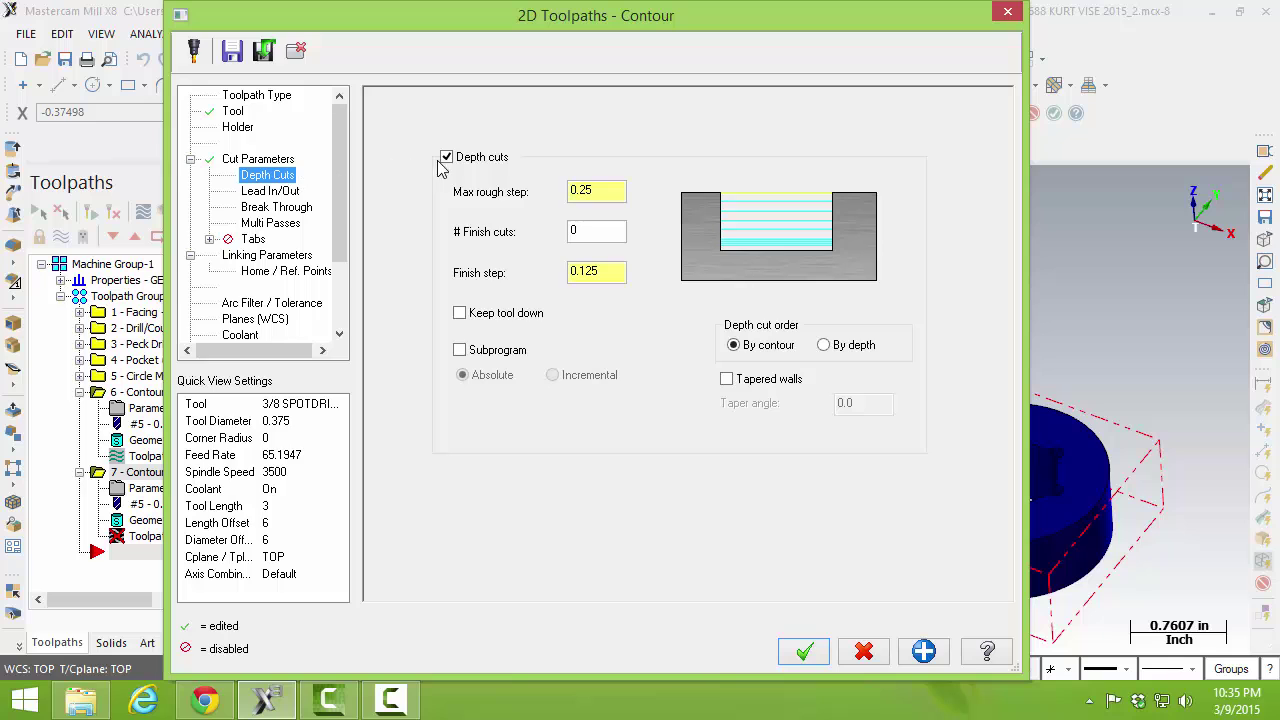
Step: Turn off depth cuts, break through and multi passes for the chamfer contour
{"action": "left_click", "coordinate": [446, 158]}
{"action": "left_click", "coordinate": [280, 192]}
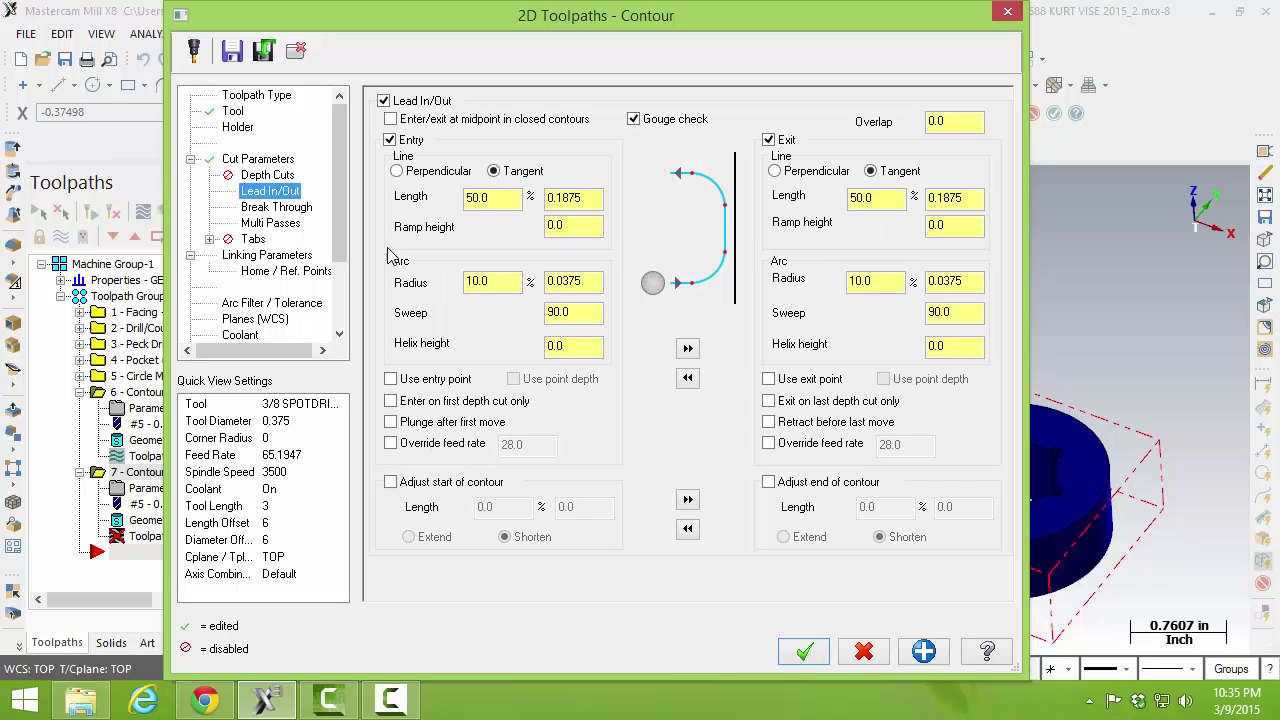
{"action": "left_click", "coordinate": [298, 207]}
{"action": "left_click", "coordinate": [477, 160]}
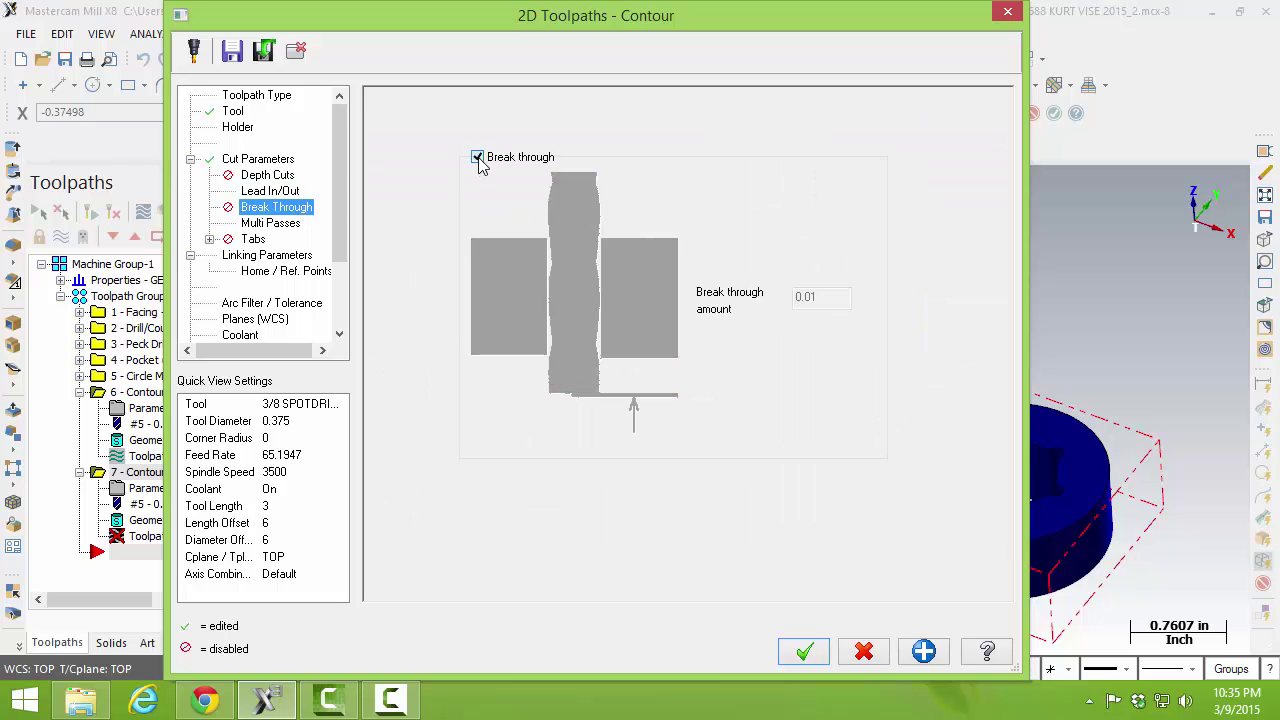
{"action": "left_click", "coordinate": [292, 224]}
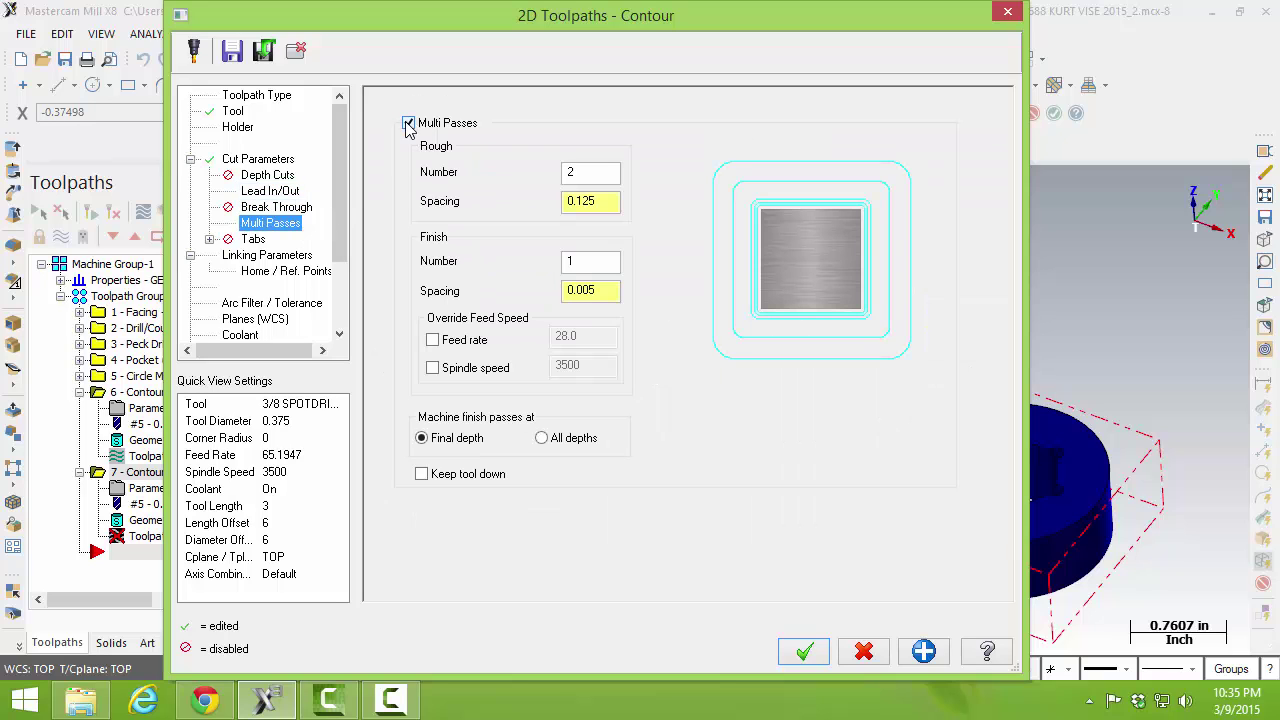
{"action": "left_click", "coordinate": [408, 123]}
{"action": "left_click", "coordinate": [299, 258]}
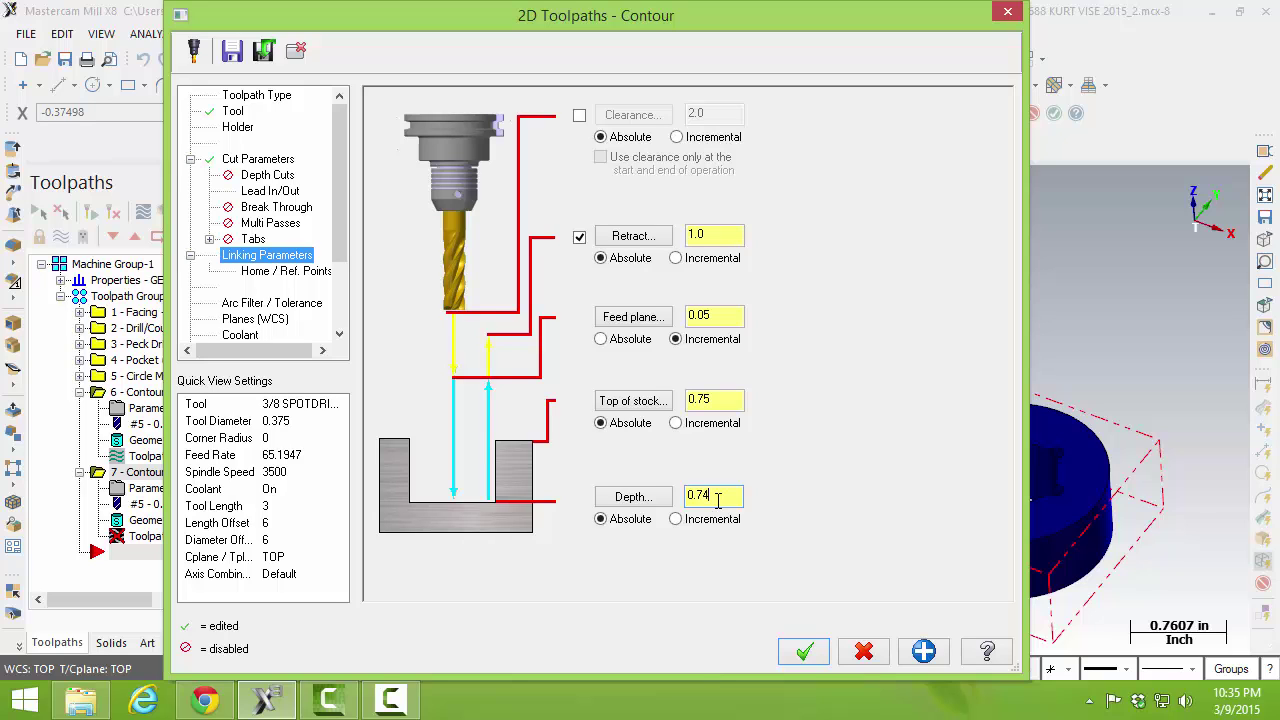
{"action": "left_click", "coordinate": [260, 159]}
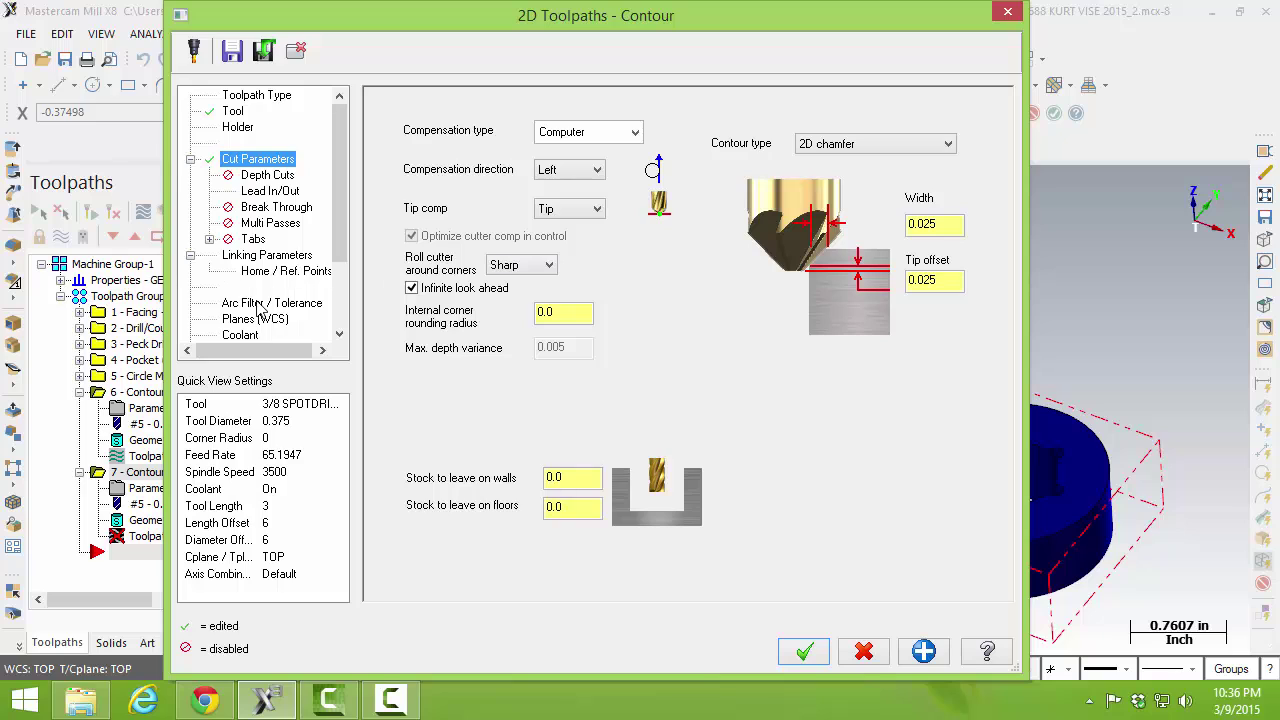
Step: Switch flood coolant on and generate the 2D chamfer contour toolpath
{"action": "left_click", "coordinate": [245, 336]}
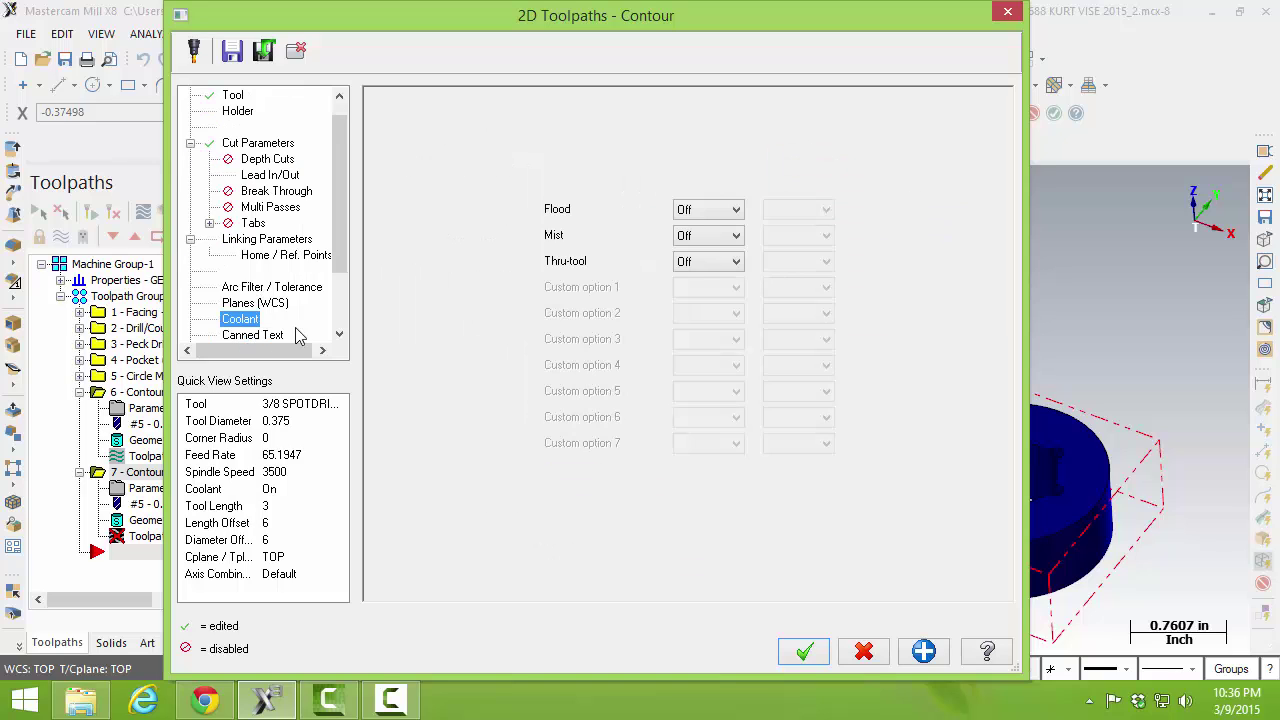
{"action": "left_click", "coordinate": [712, 208]}
{"action": "left_click", "coordinate": [704, 236]}
{"action": "left_click", "coordinate": [716, 214]}
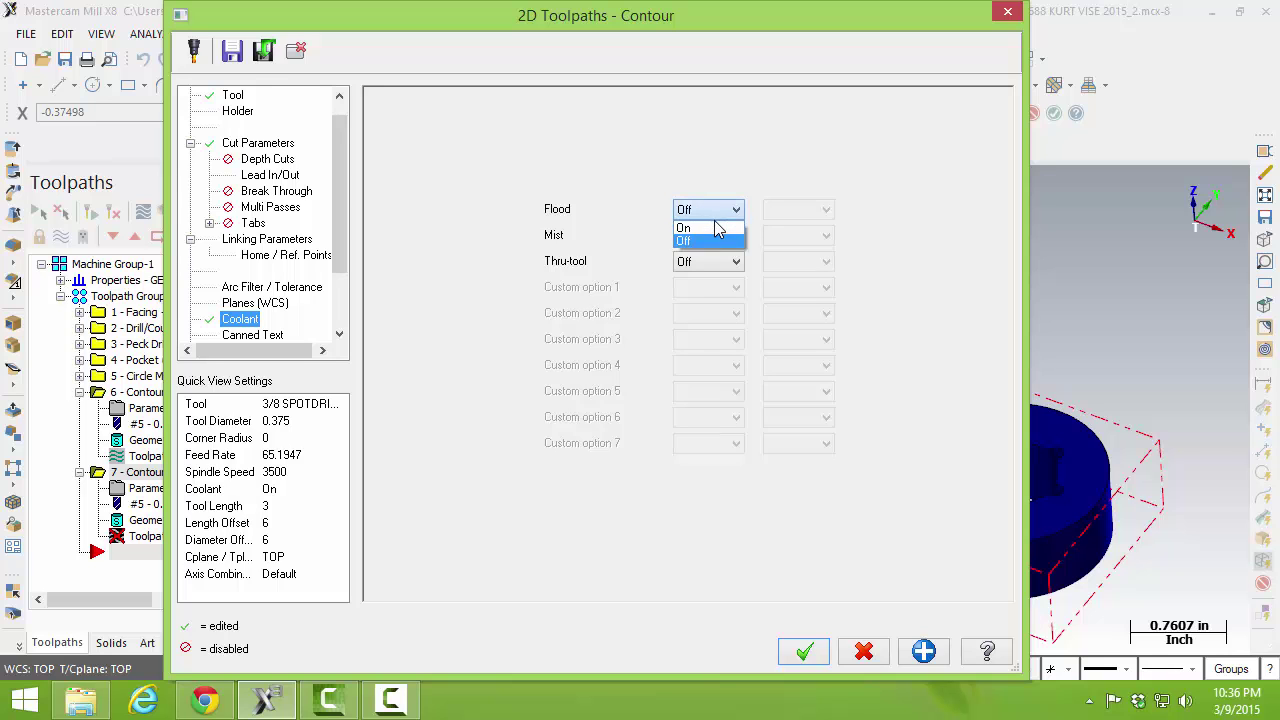
{"action": "left_click", "coordinate": [806, 652]}
{"action": "mouse_move", "coordinate": [800, 617]}
{"action": "middle_mouse_down"}
{"action": "mouse_move", "coordinate": [823, 571]}
{"action": "mouse_move", "coordinate": [800, 617]}
{"action": "mouse_move", "coordinate": [811, 603]}
{"action": "middle_mouse_up"}
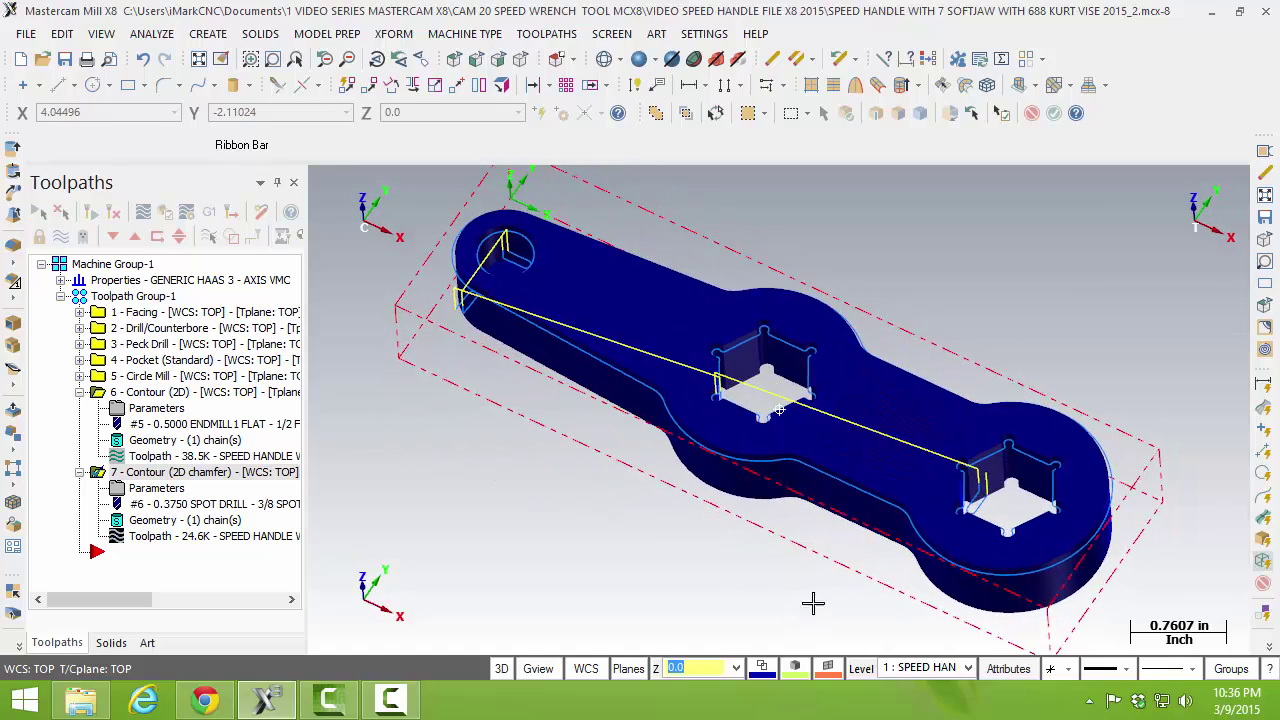
{"action": "scroll", "coordinate": [809, 603], "scroll_direction": "up", "scroll_amount": 2}
{"action": "scroll", "coordinate": [733, 397], "scroll_direction": "up", "scroll_amount": 3}
{"action": "scroll", "coordinate": [733, 397], "scroll_direction": "down", "scroll_amount": 4}
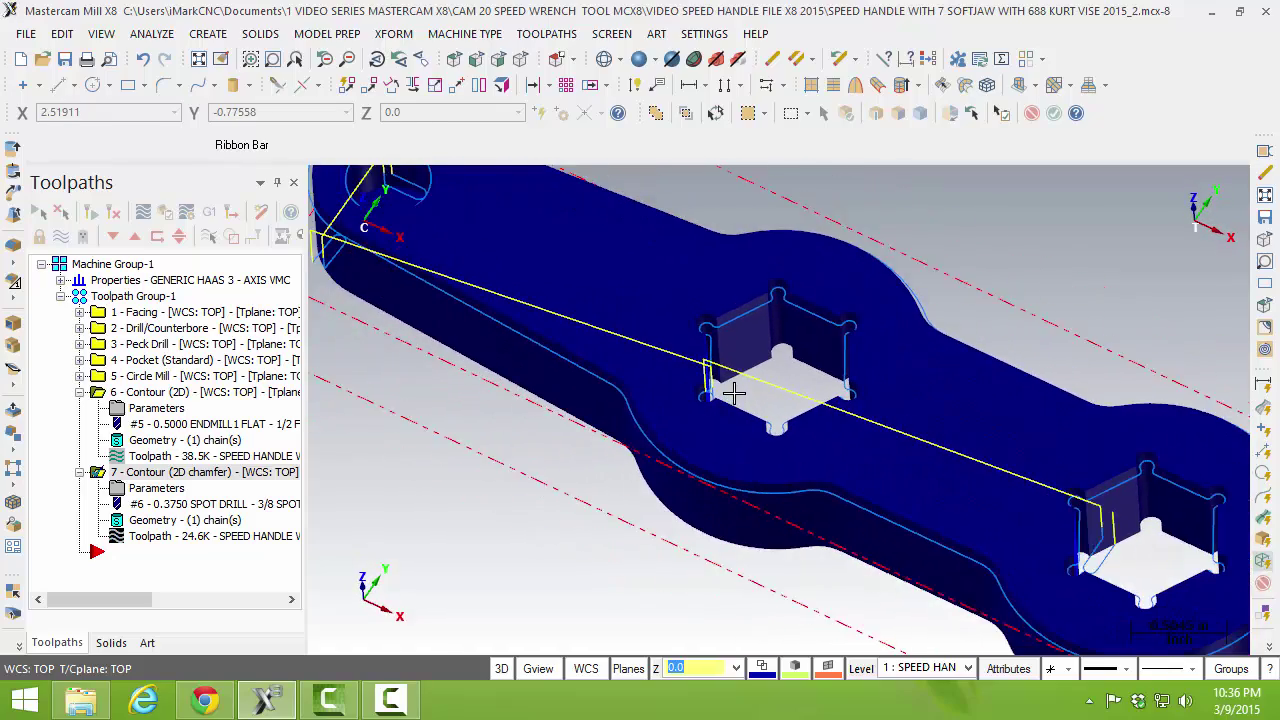
{"action": "mouse_move", "coordinate": [733, 397]}
{"action": "middle_mouse_down"}
{"action": "mouse_move", "coordinate": [716, 418]}
{"action": "mouse_move", "coordinate": [733, 381]}
{"action": "middle_mouse_up"}
{"action": "left_click", "coordinate": [749, 399]}
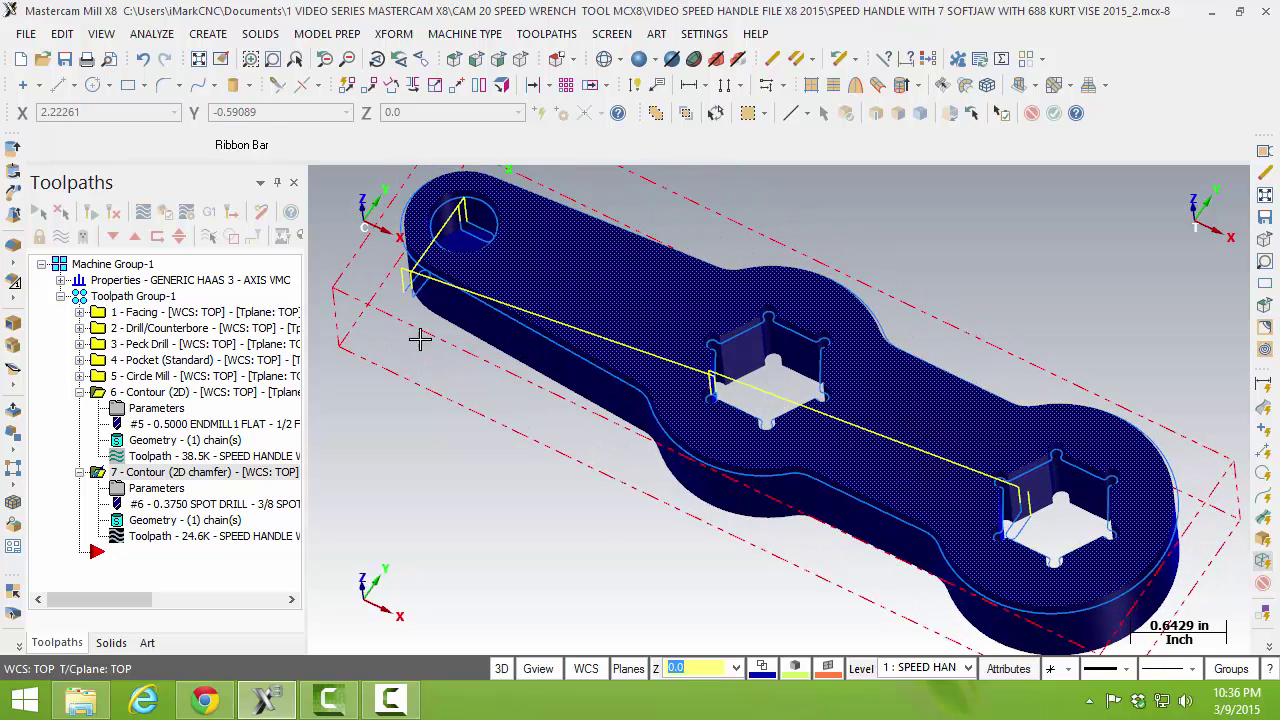
Step: Review the Face entry of Solid Chain 1 and accept the chain to regenerate the chamfer toolpath
{"action": "left_click", "coordinate": [151, 522]}
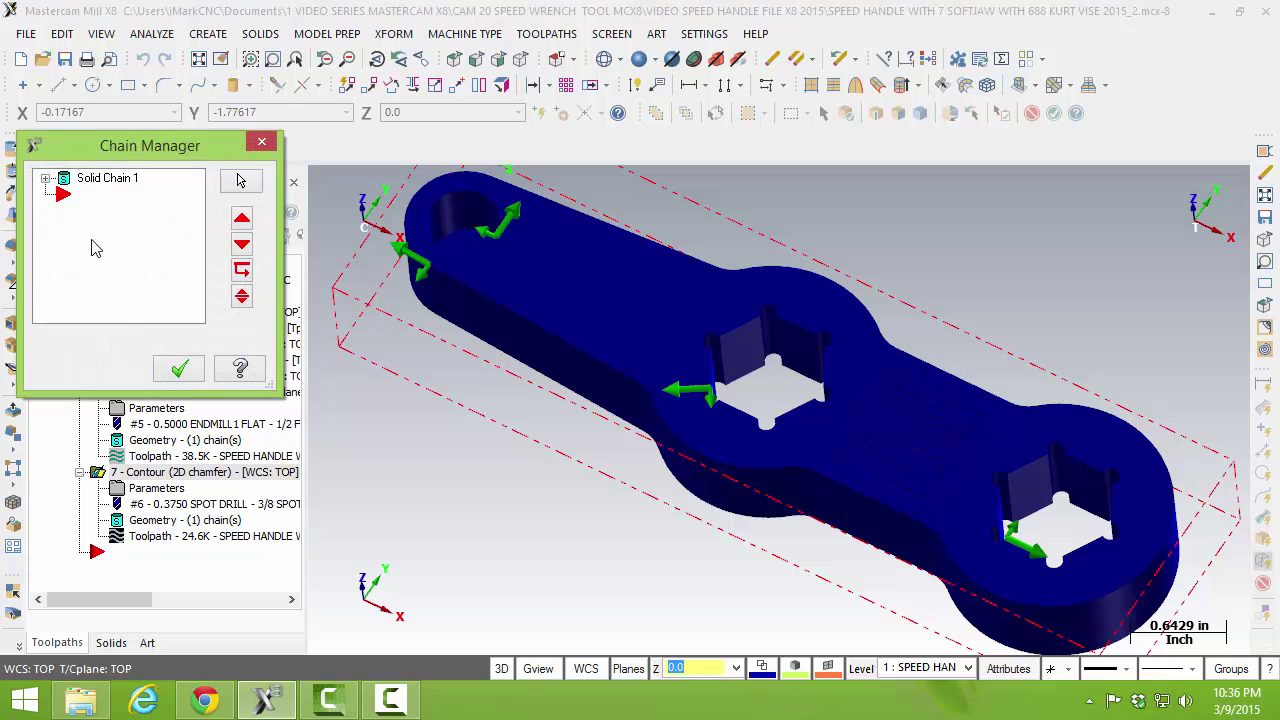
{"action": "left_click", "coordinate": [46, 181]}
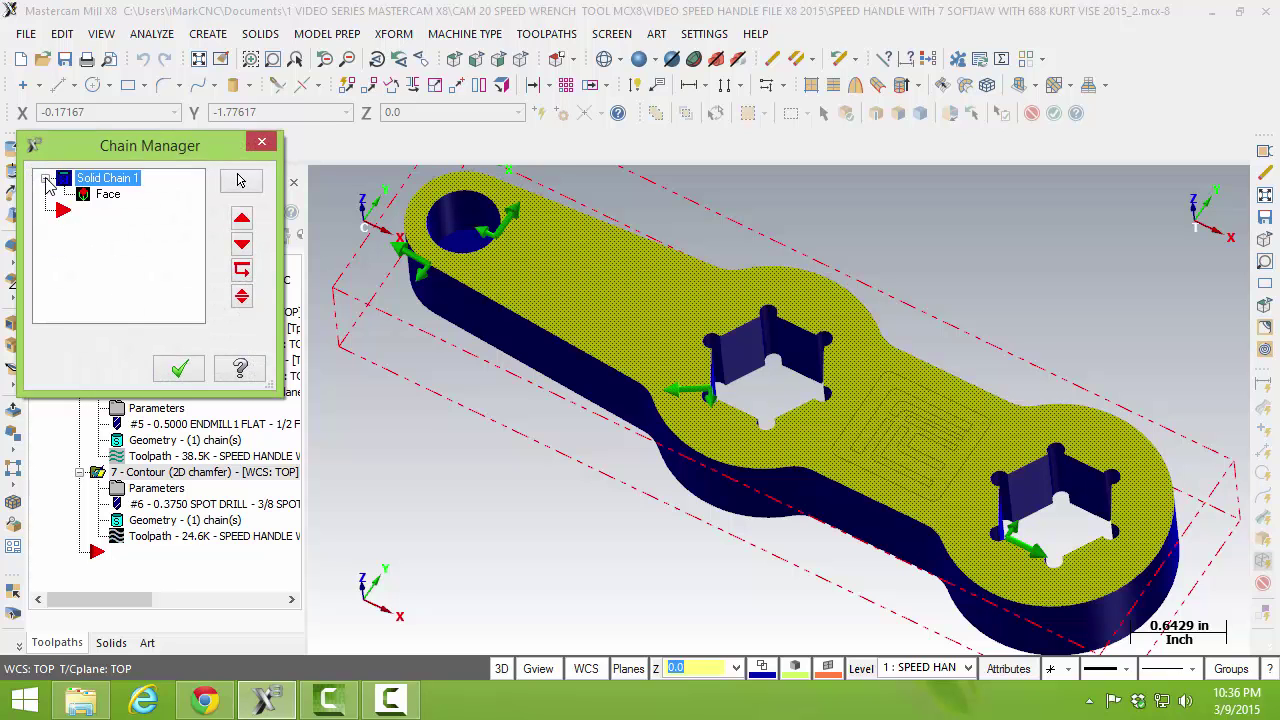
{"action": "right_click", "coordinate": [103, 203]}
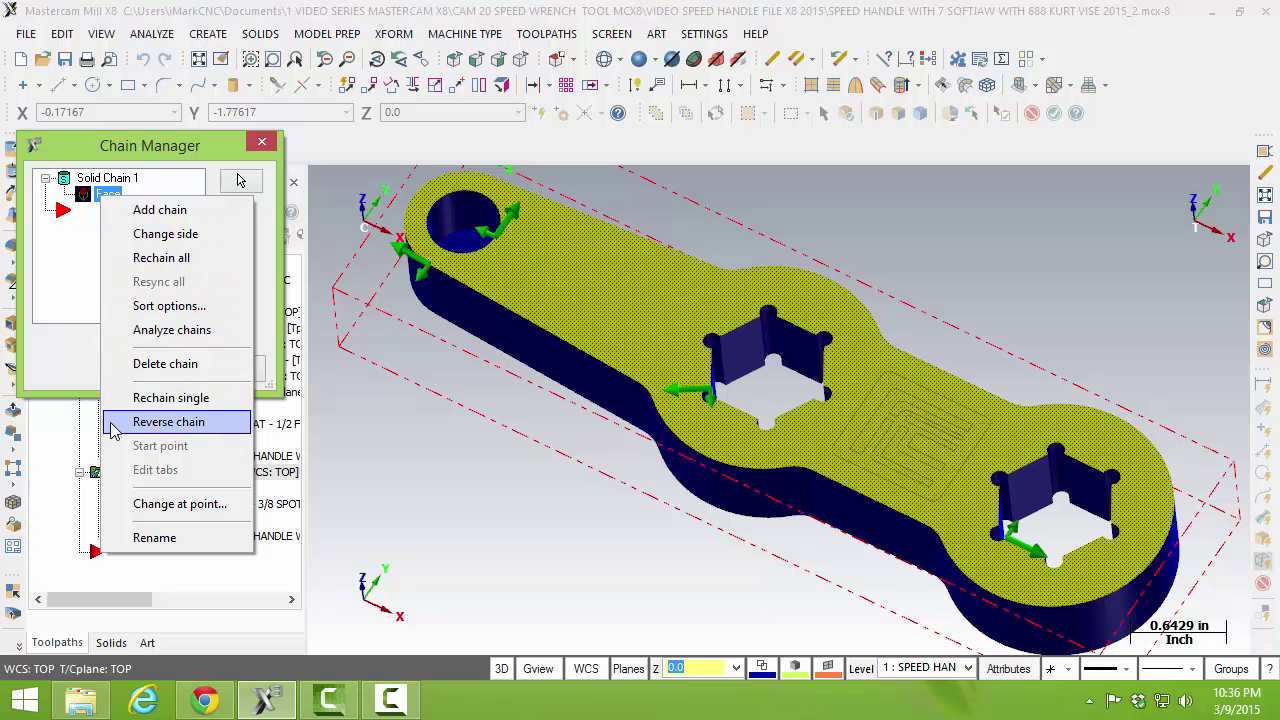
{"action": "left_click", "coordinate": [83, 304]}
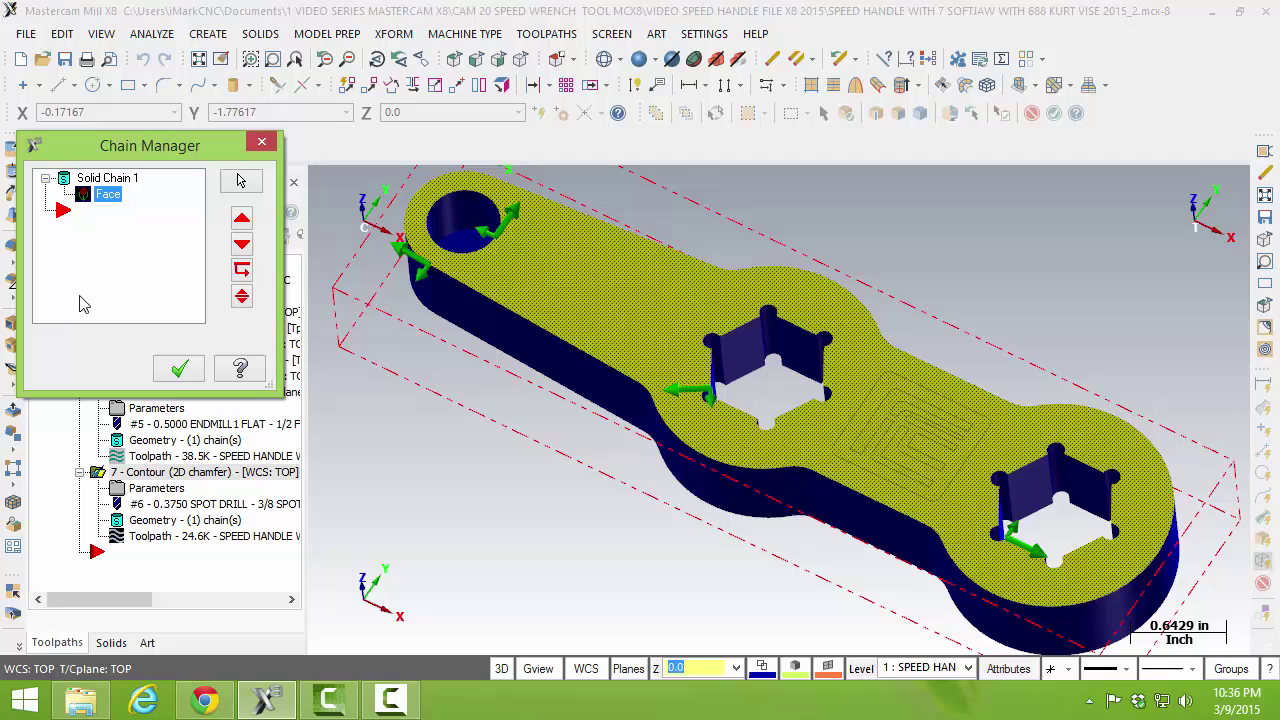
{"action": "left_click", "coordinate": [178, 371]}
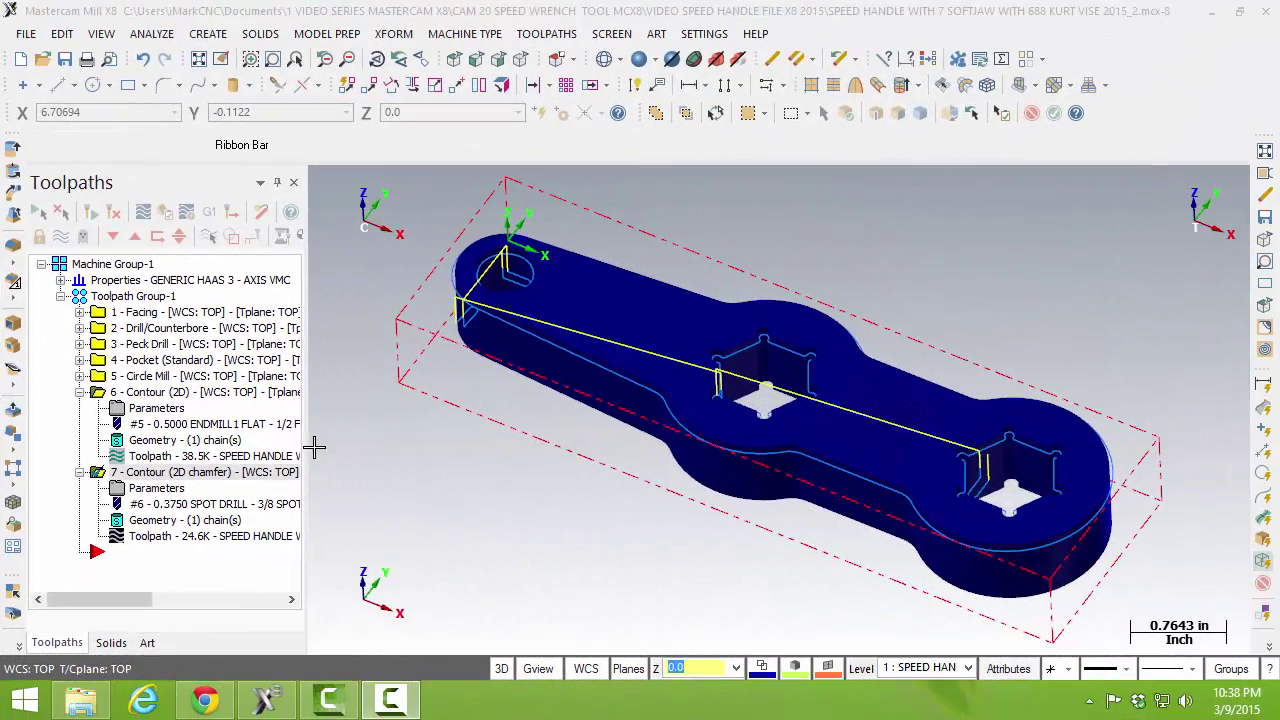
Step: Collapse operations 6 and 7, then backplot the 1 - Facing operation at increased speed
{"action": "left_click", "coordinate": [80, 392]}
{"action": "left_click", "coordinate": [80, 408]}
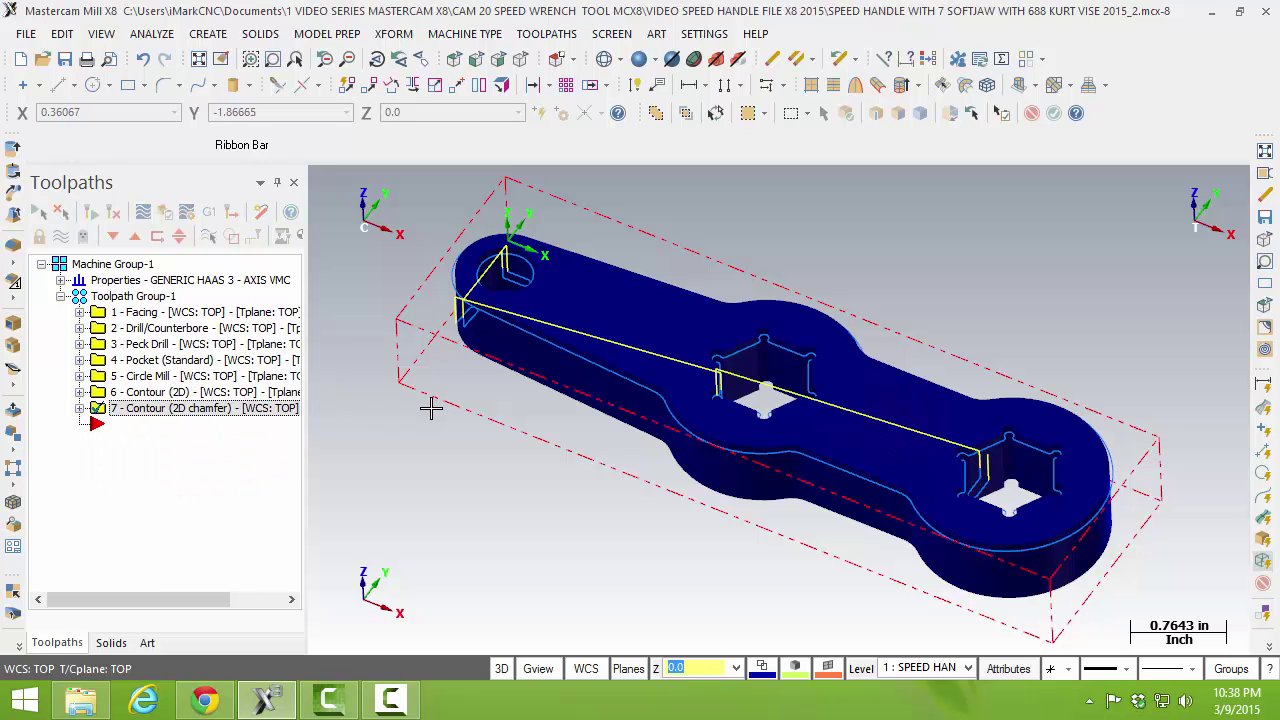
{"action": "scroll", "coordinate": [430, 410], "scroll_direction": "down", "scroll_amount": 5}
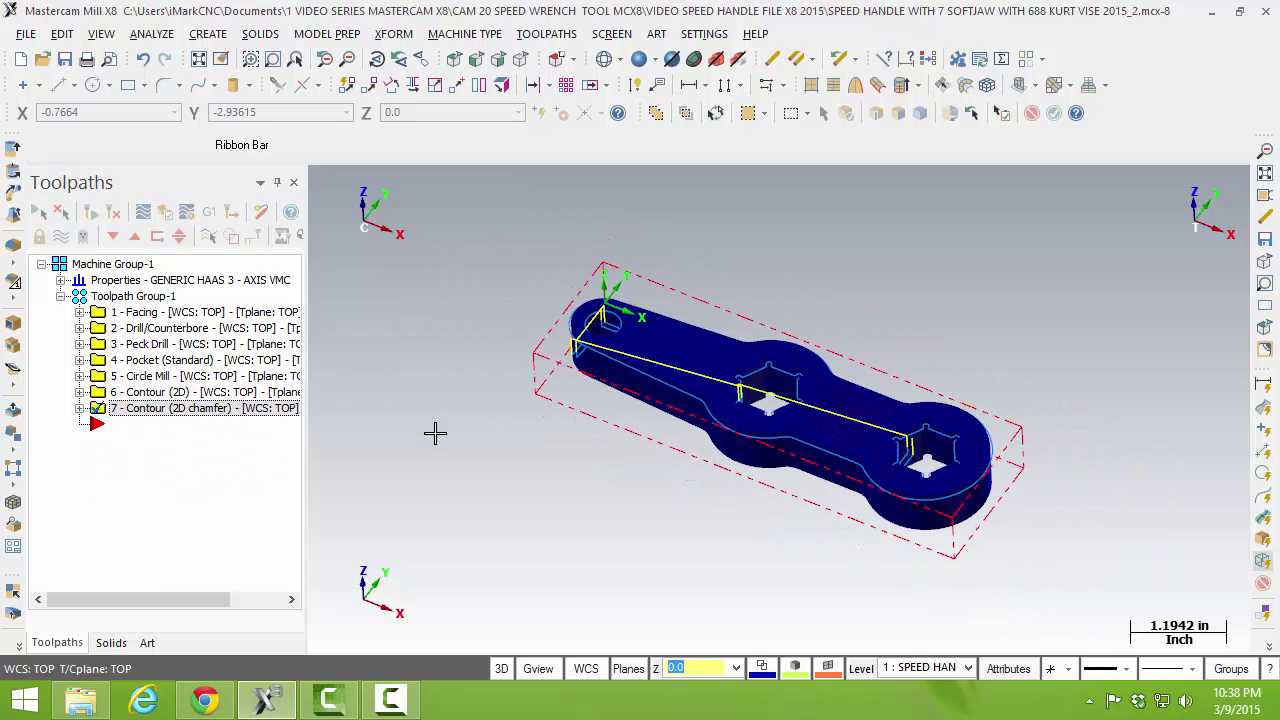
{"action": "key", "text": "alt+Down"}
{"action": "key", "text": "alt+Down"}
{"action": "key", "text": "alt+Down"}
{"action": "key", "text": "alt+Down"}
{"action": "left_click", "coordinate": [200, 423]}
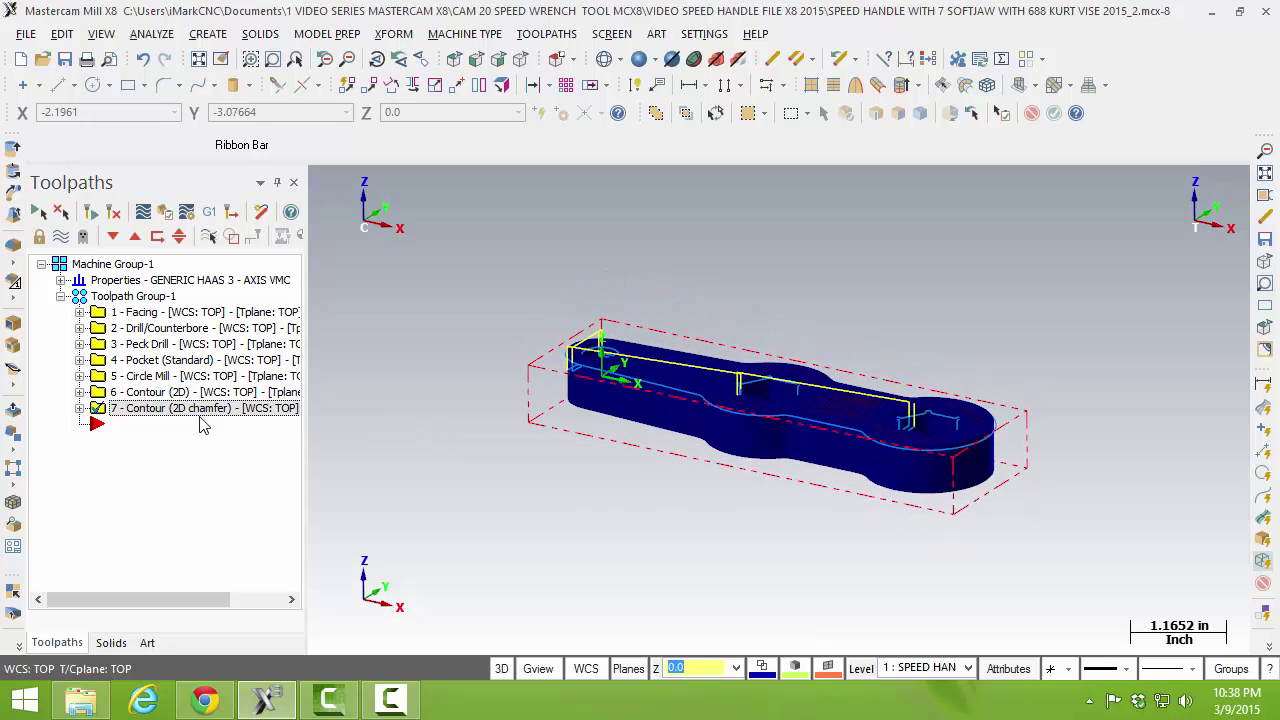
{"action": "left_click", "coordinate": [140, 312]}
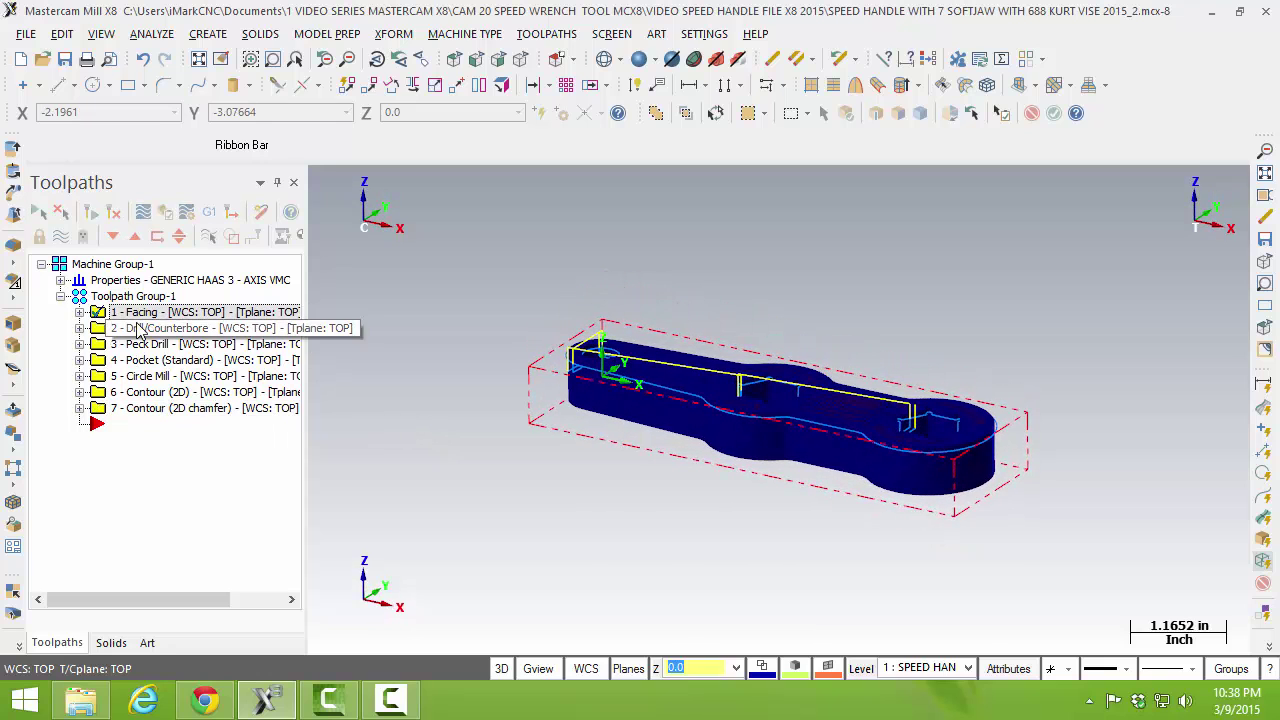
{"action": "left_click", "coordinate": [146, 214]}
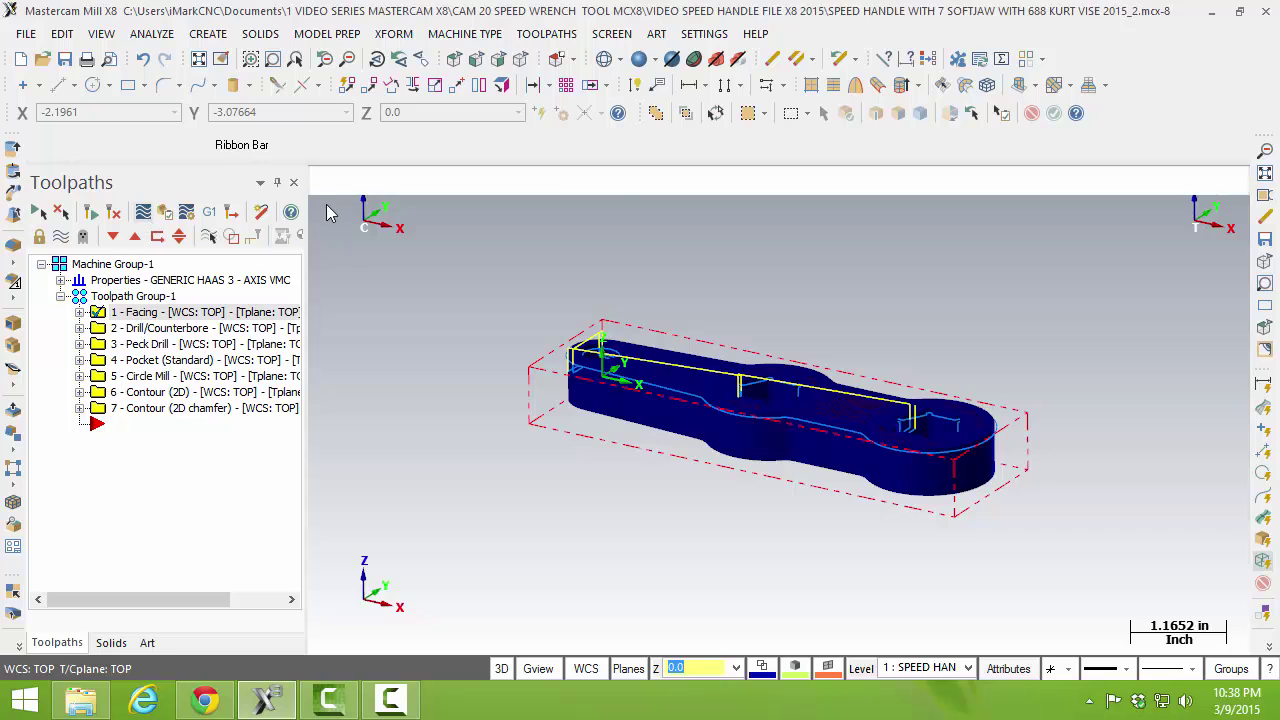
{"action": "left_click", "coordinate": [319, 182]}
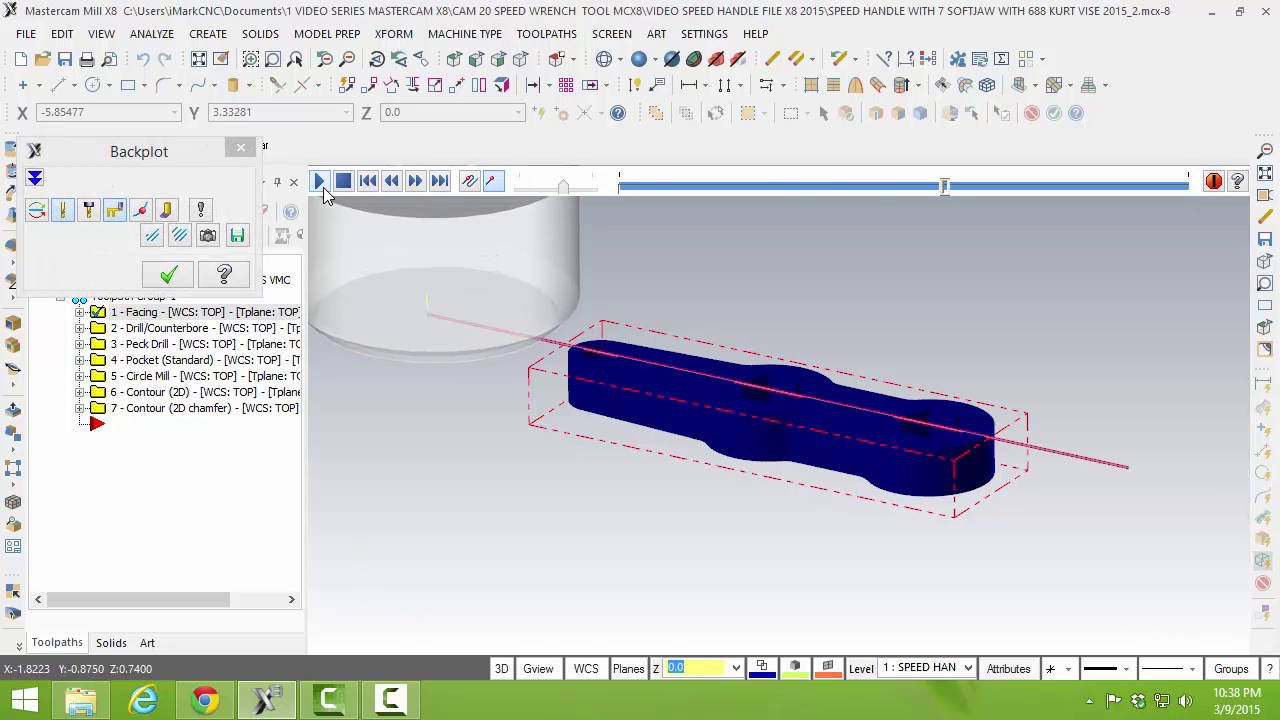
{"action": "left_click_drag", "start_coordinate": [563, 193], "coordinate": [623, 191]}
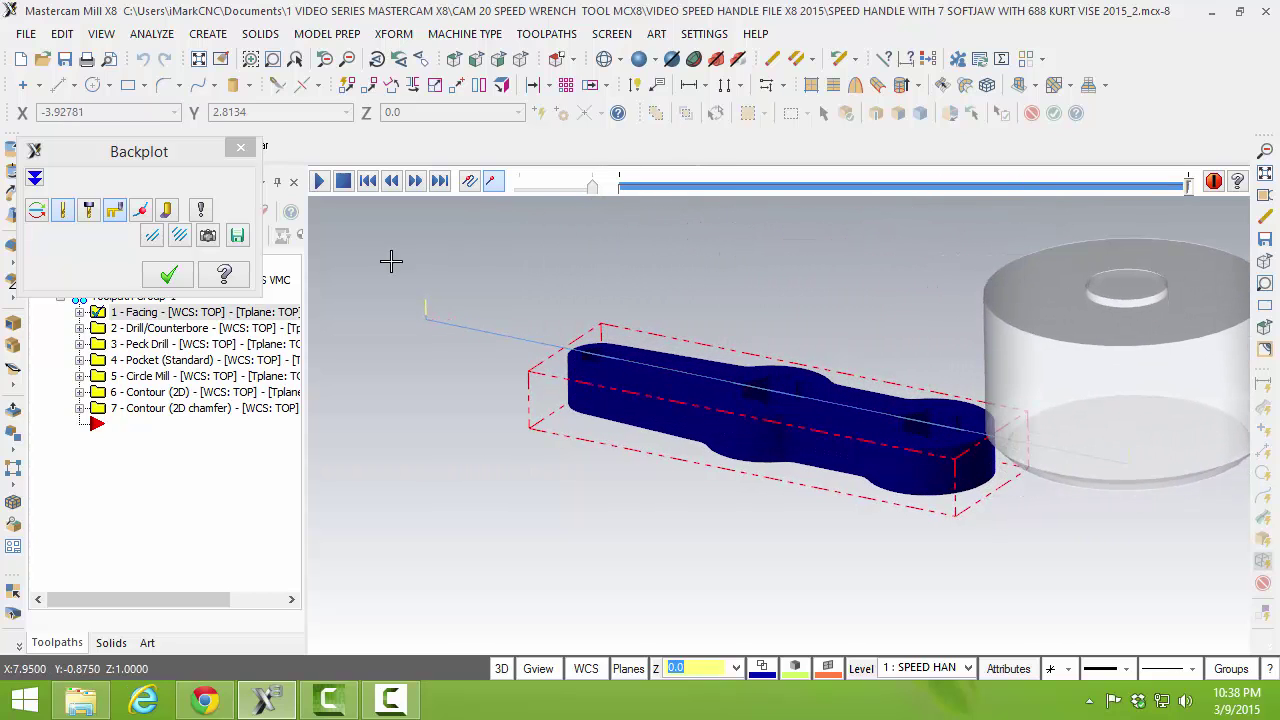
{"action": "left_click", "coordinate": [167, 277]}
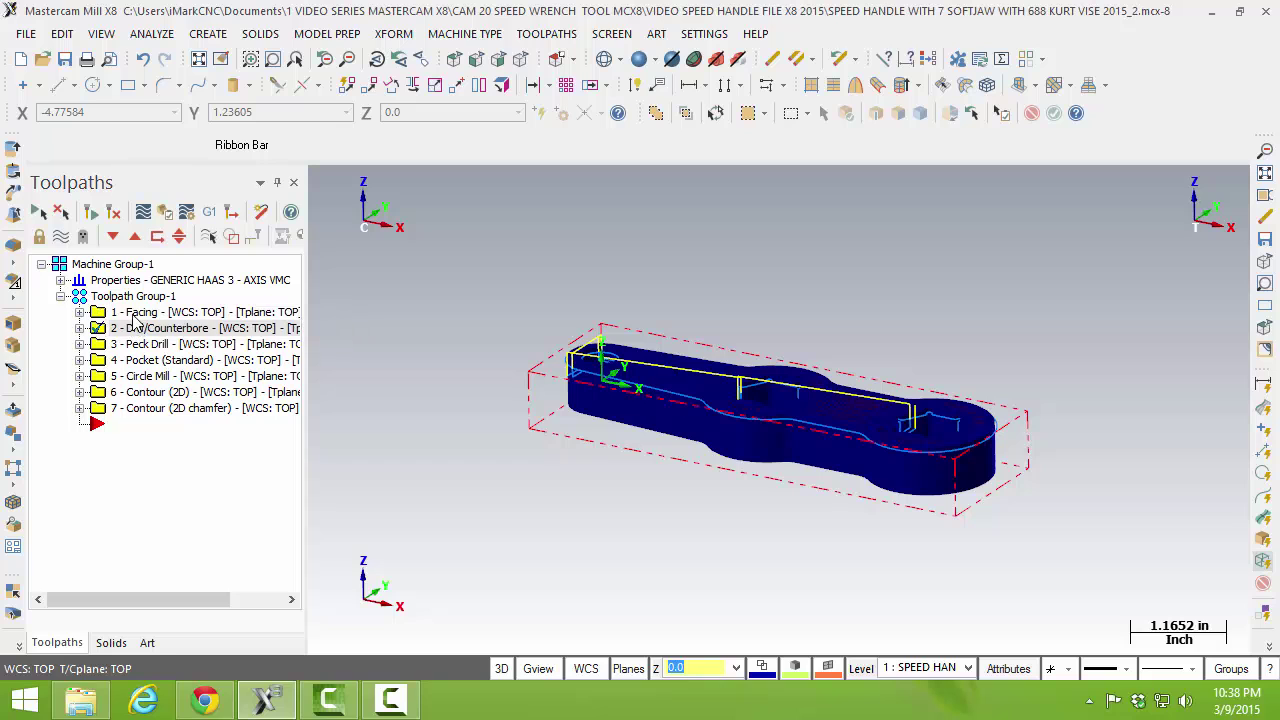
Step: Backplot the Drill/Counterbore and Peck Drill operations together
{"action": "left_click", "coordinate": [130, 332]}
{"action": "left_click", "coordinate": [140, 344], "text": "ctrl"}
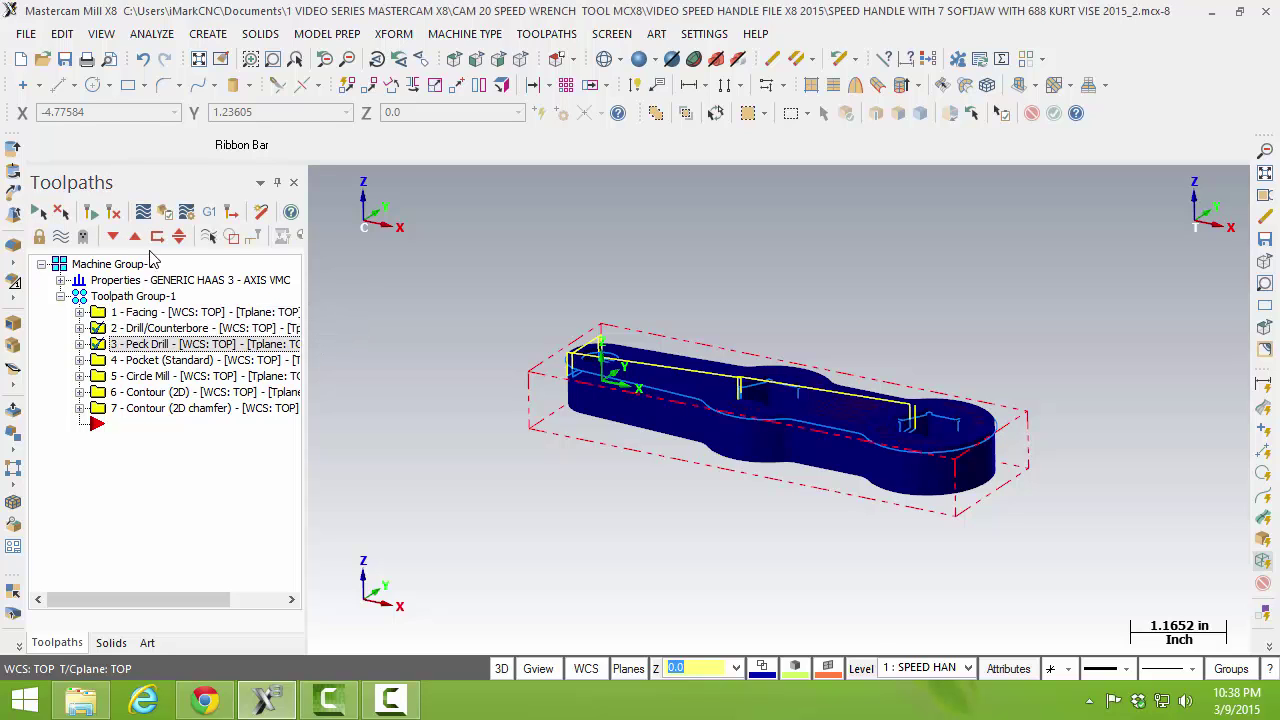
{"action": "left_click", "coordinate": [143, 213]}
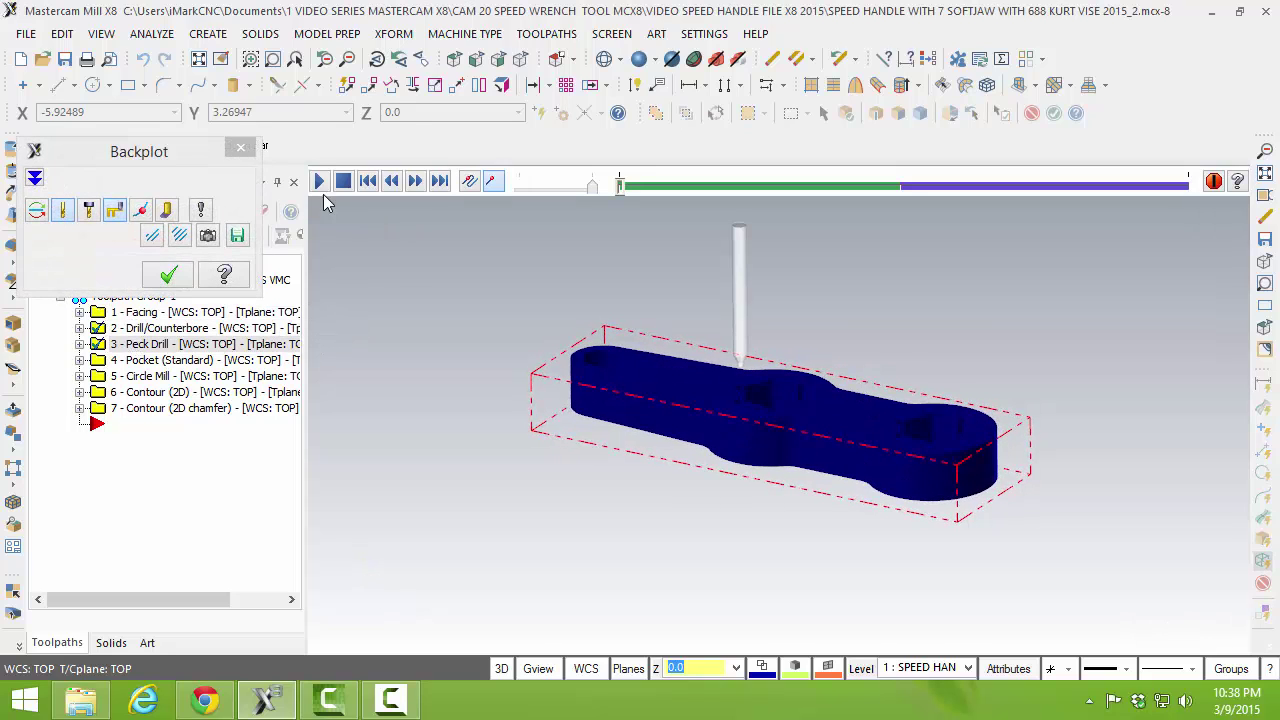
{"action": "left_click", "coordinate": [320, 181]}
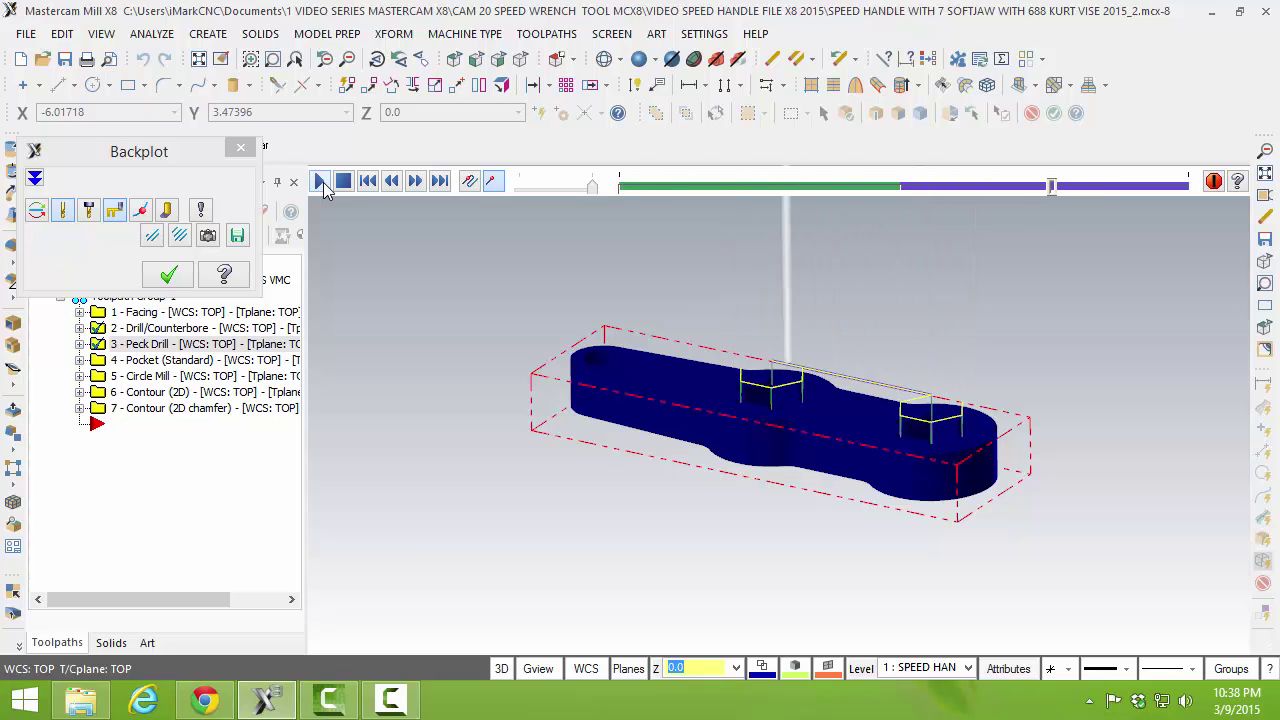
{"action": "left_click", "coordinate": [168, 275]}
{"action": "left_click", "coordinate": [150, 360]}
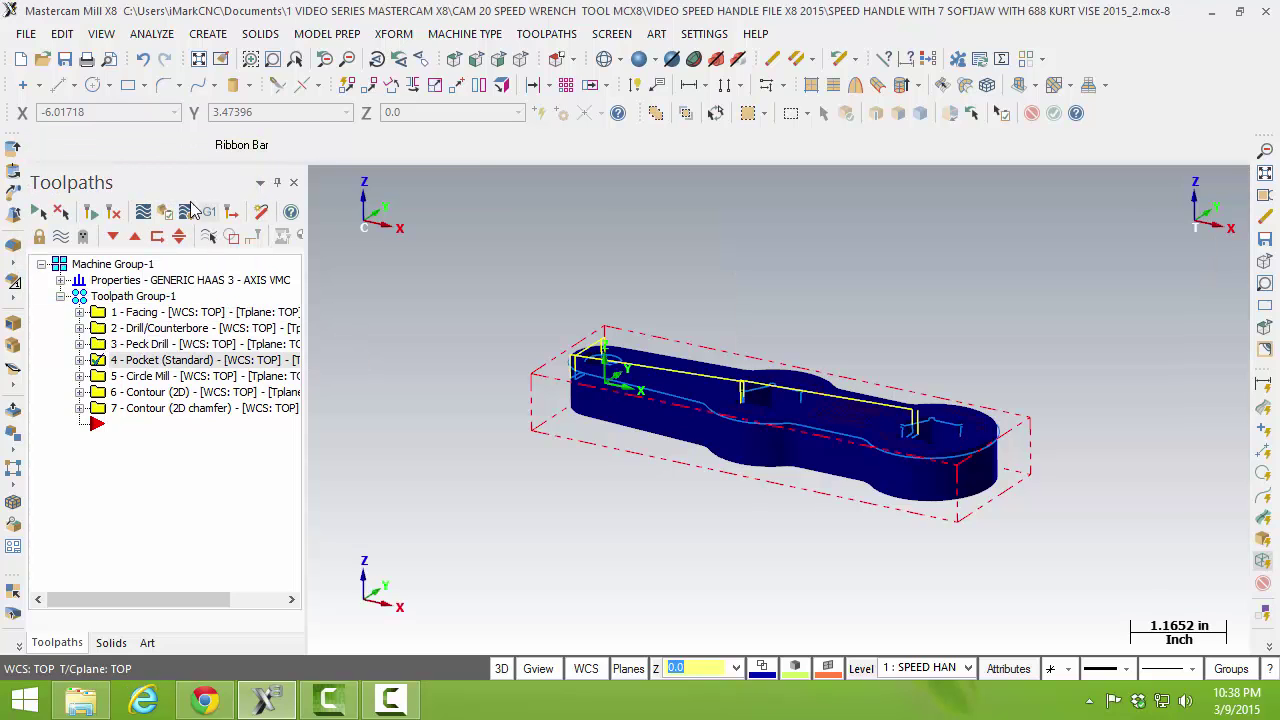
Step: Backplot the Pocket (Standard) operation, then the Circle Mill operation
{"action": "left_click", "coordinate": [91, 213]}
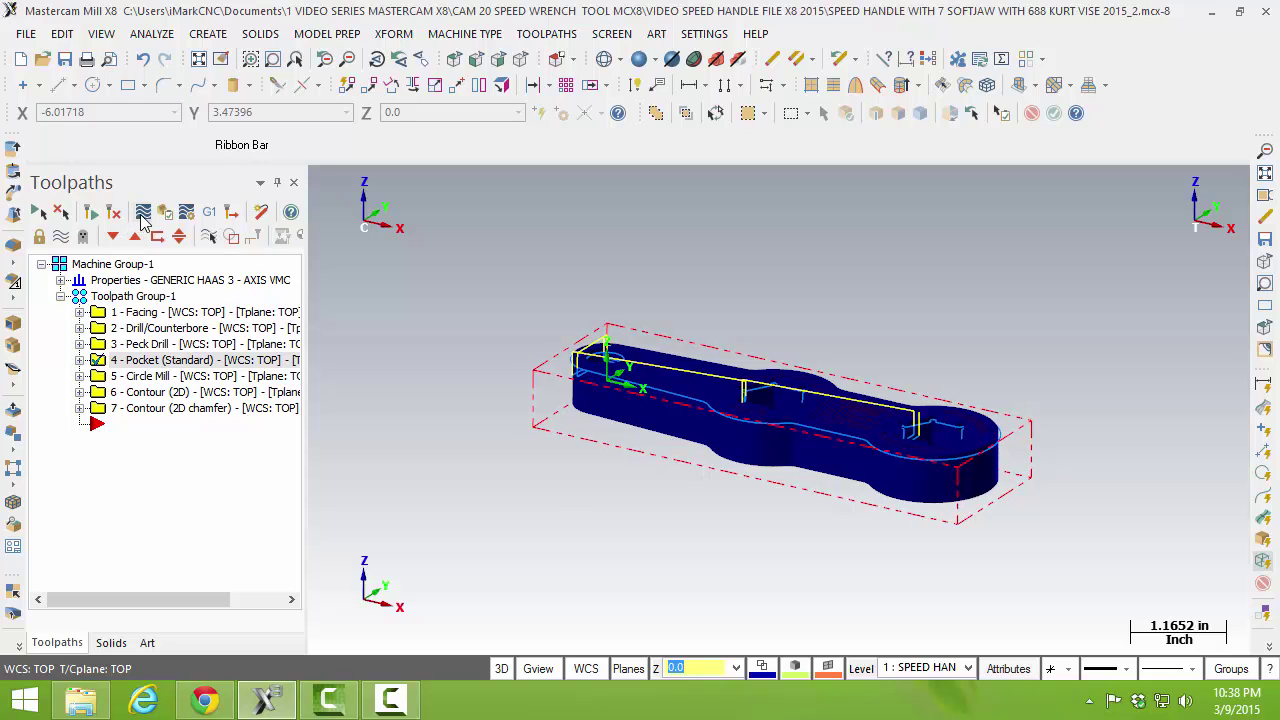
{"action": "left_click", "coordinate": [143, 212]}
{"action": "left_click", "coordinate": [320, 185]}
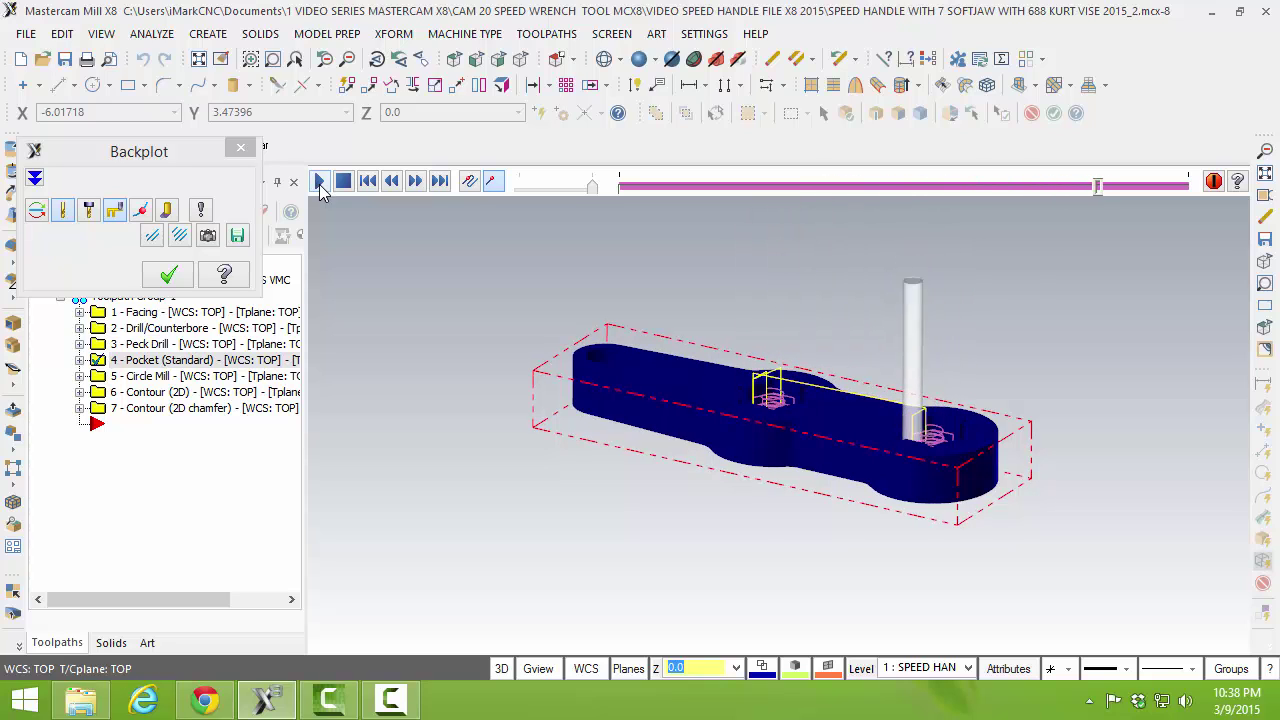
{"action": "left_click", "coordinate": [170, 278]}
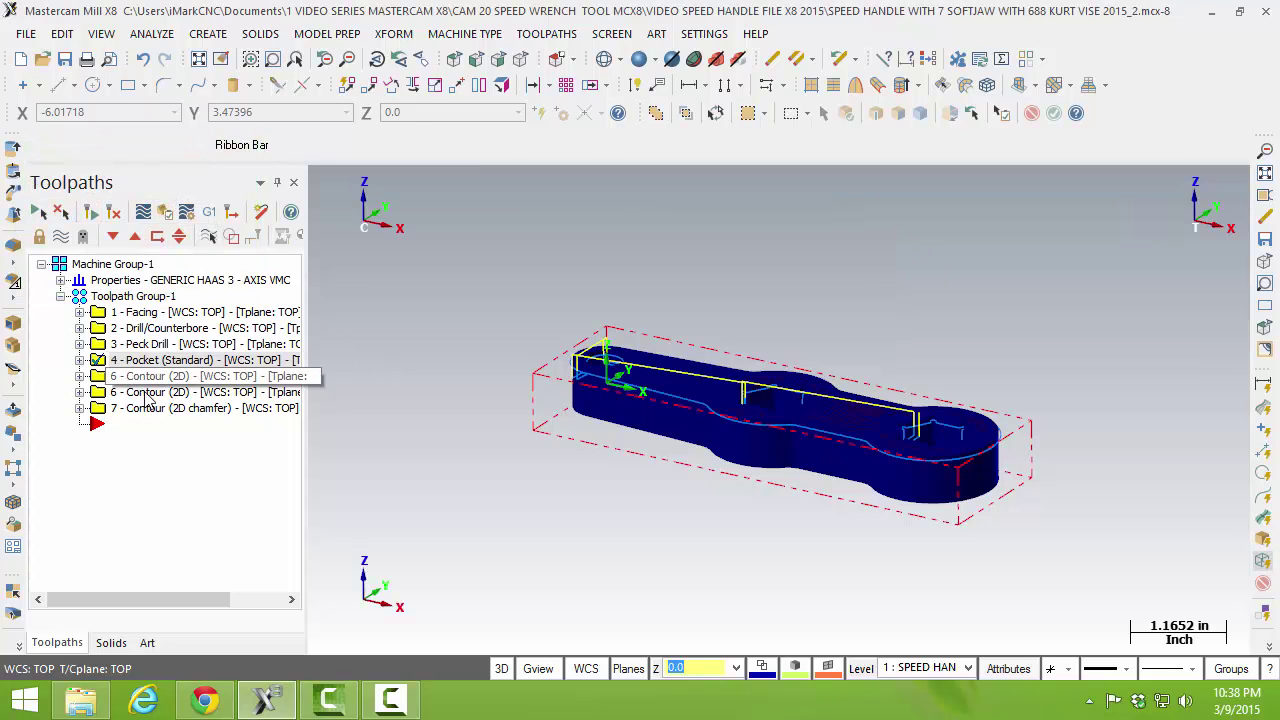
{"action": "left_click", "coordinate": [140, 376]}
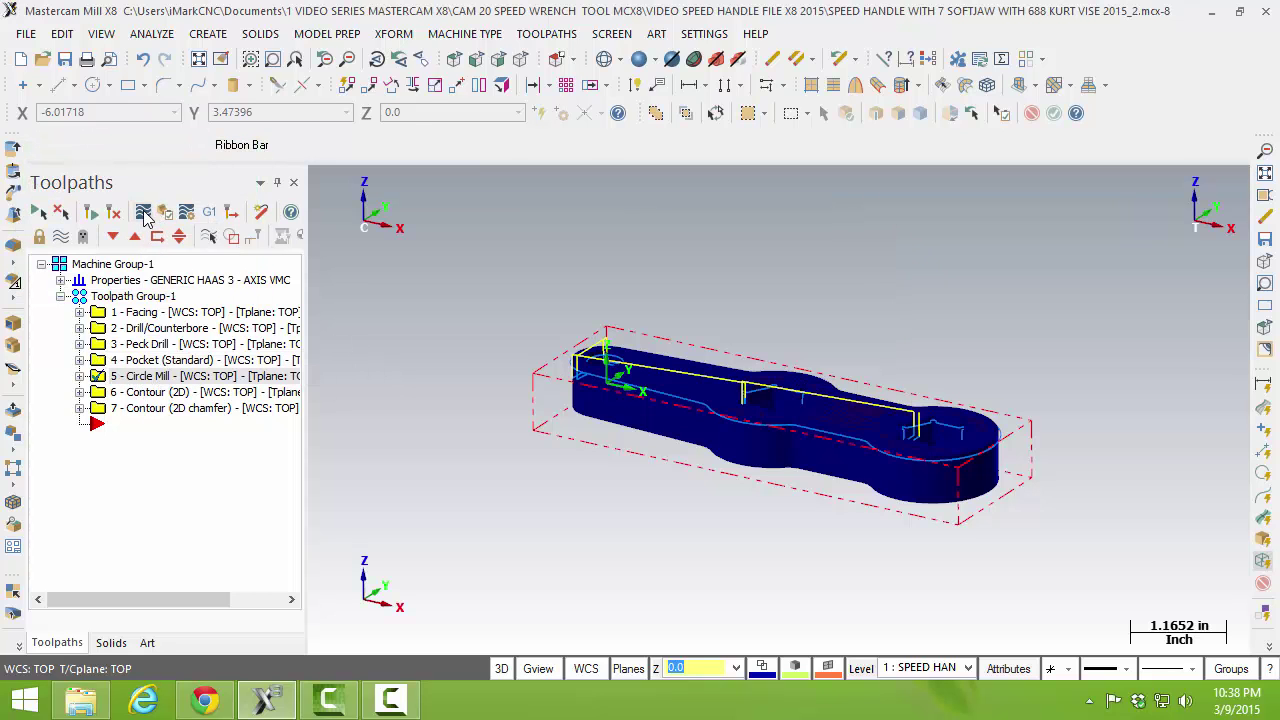
{"action": "left_click", "coordinate": [164, 213]}
{"action": "left_click", "coordinate": [320, 181]}
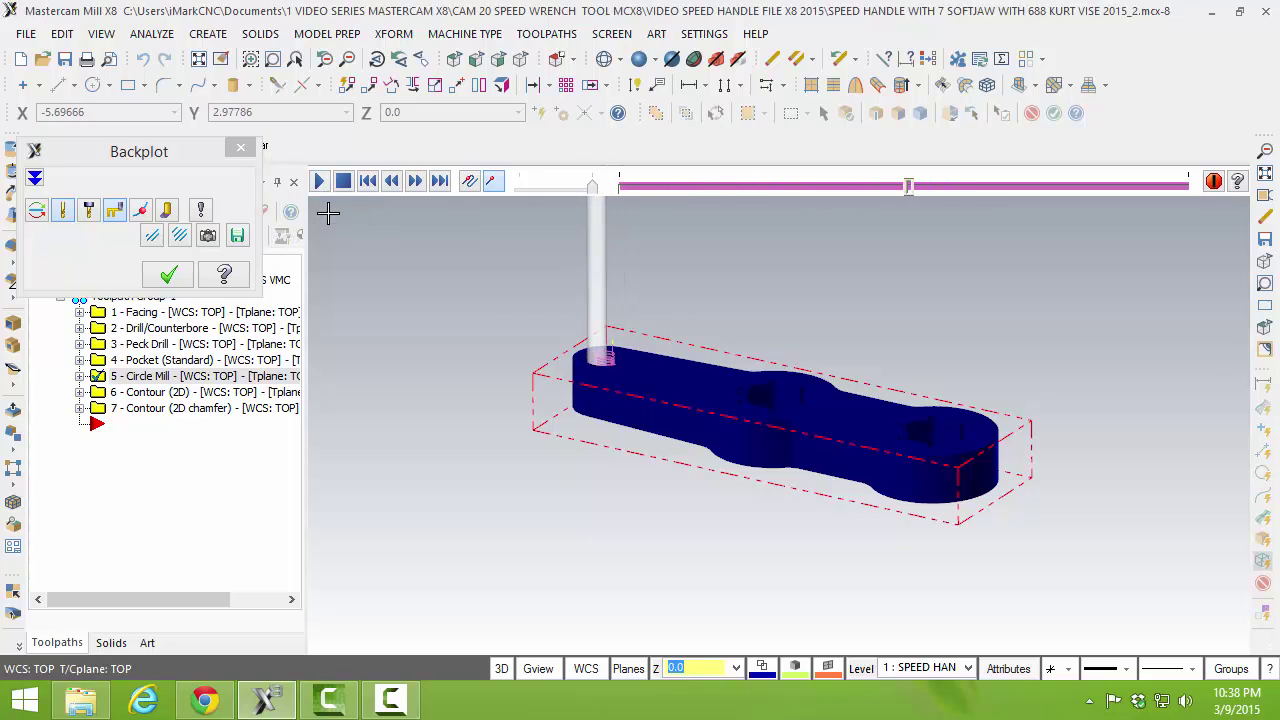
{"action": "left_click", "coordinate": [169, 276]}
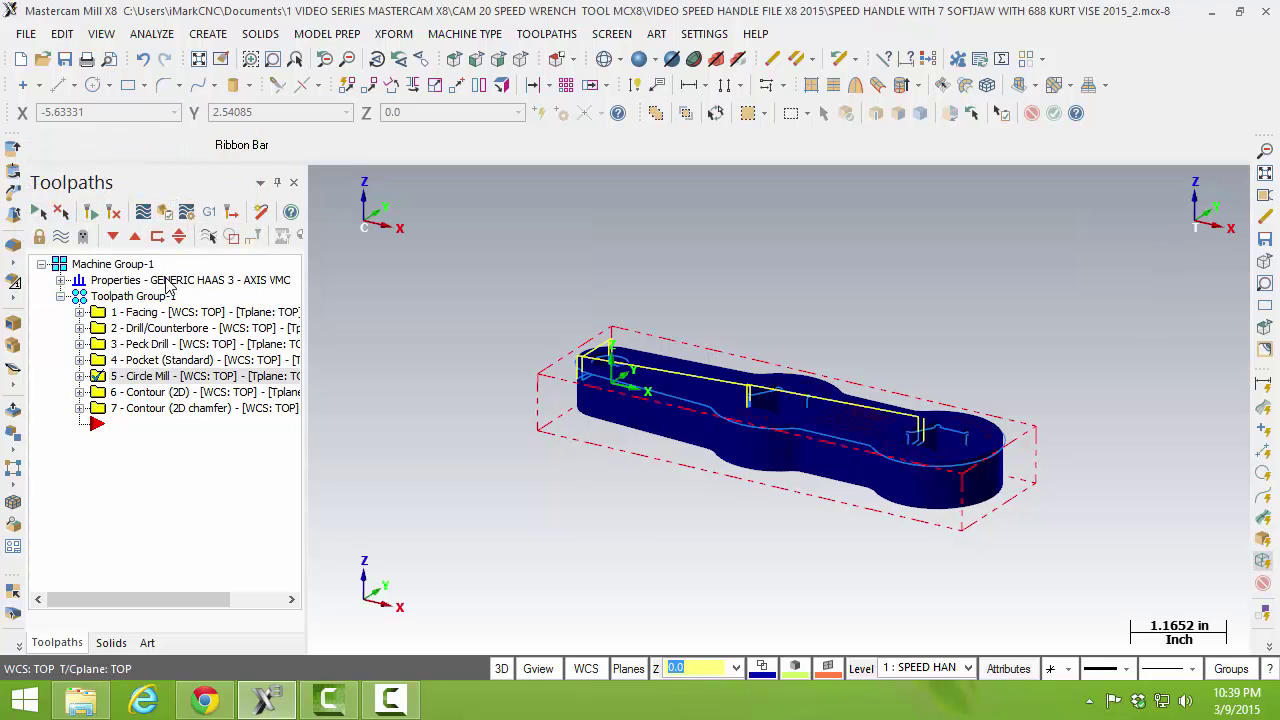
Step: Backplot 6 - Contour (2D) from the top view, then select all seven operations
{"action": "left_click", "coordinate": [150, 392]}
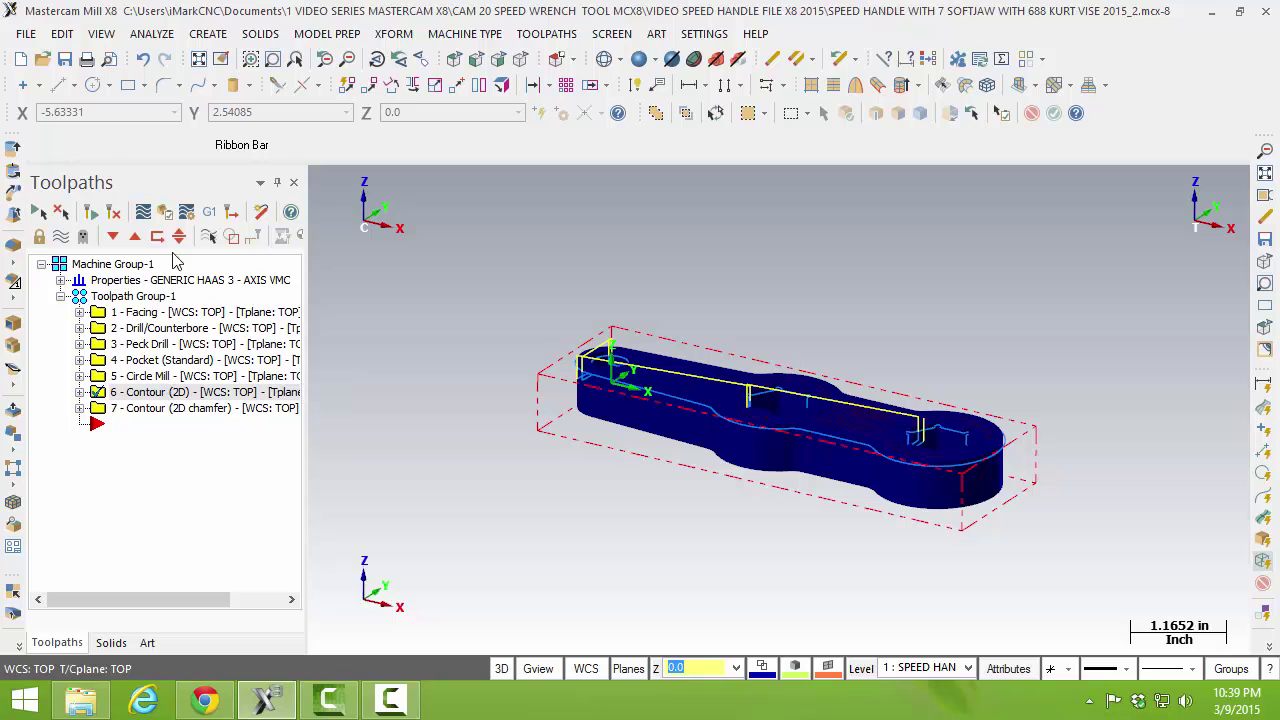
{"action": "left_click", "coordinate": [143, 213]}
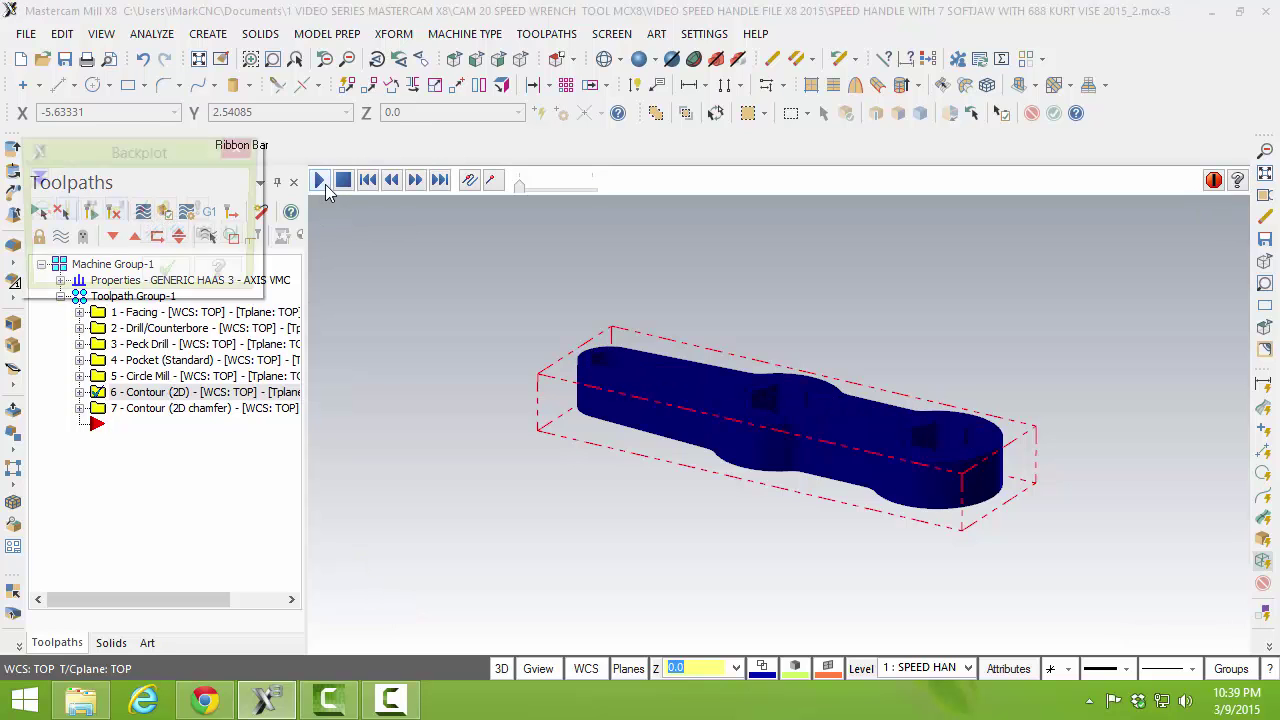
{"action": "key", "text": "alt+1"}
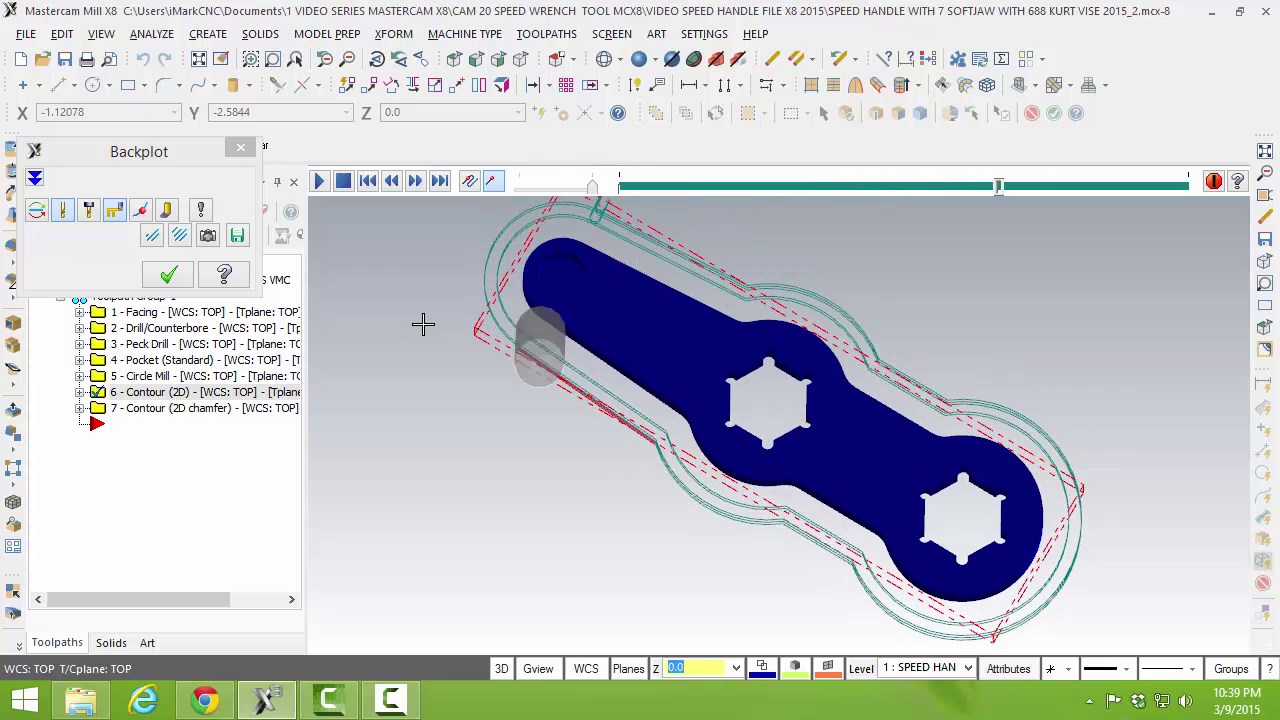
{"action": "left_click", "coordinate": [168, 274]}
{"action": "left_click", "coordinate": [151, 410]}
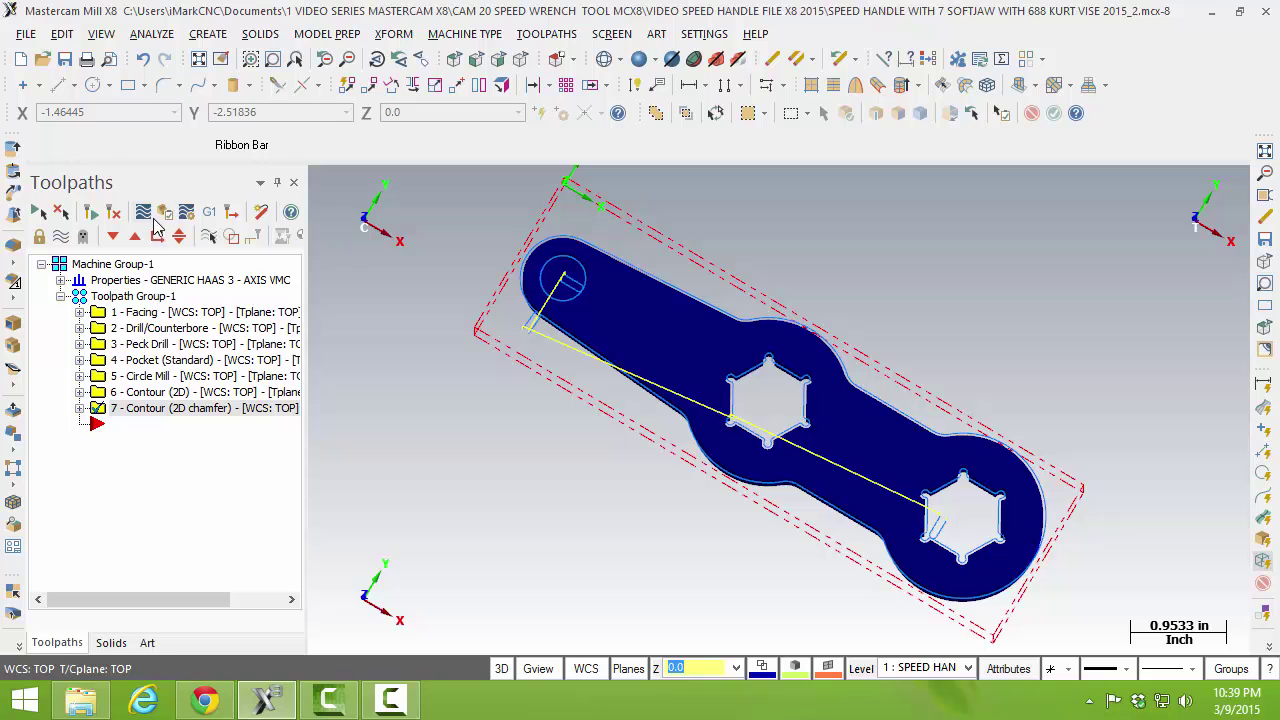
{"action": "left_click", "coordinate": [131, 298]}
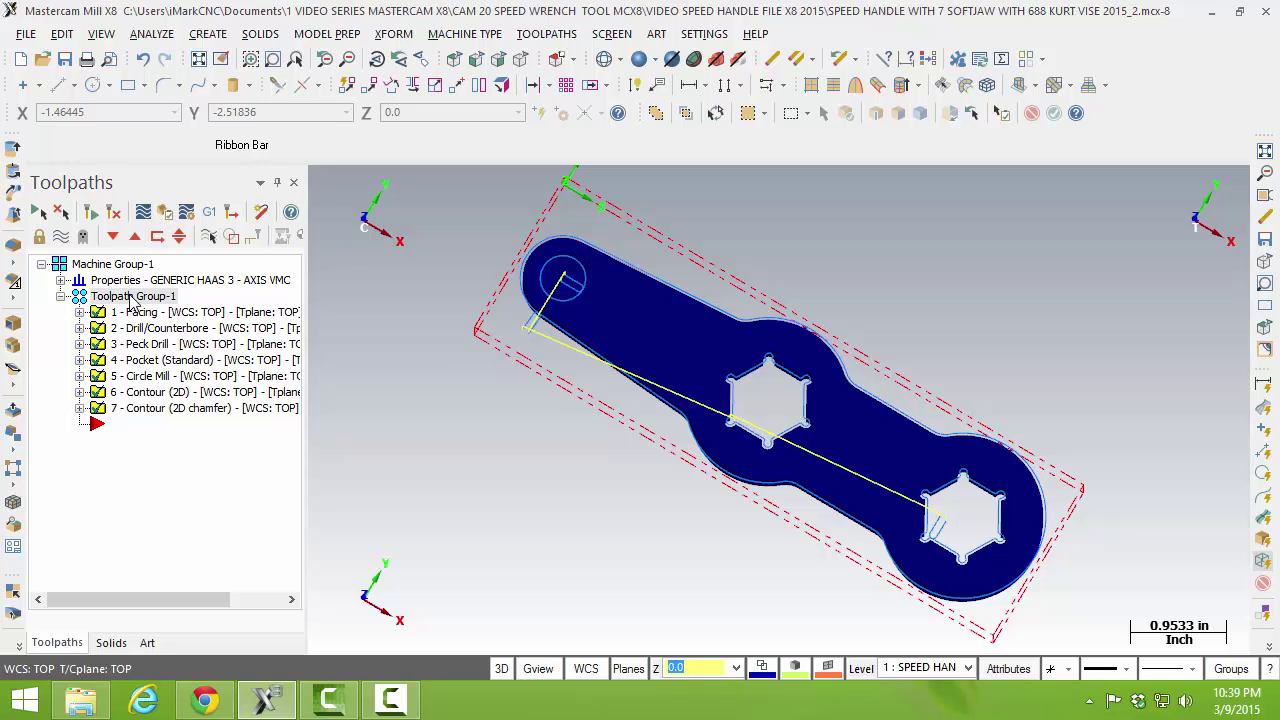
Step: Simulate all seven operations with solid stock shown, rotate the finished wrench, and close the Simulator
{"action": "left_click", "coordinate": [166, 214]}
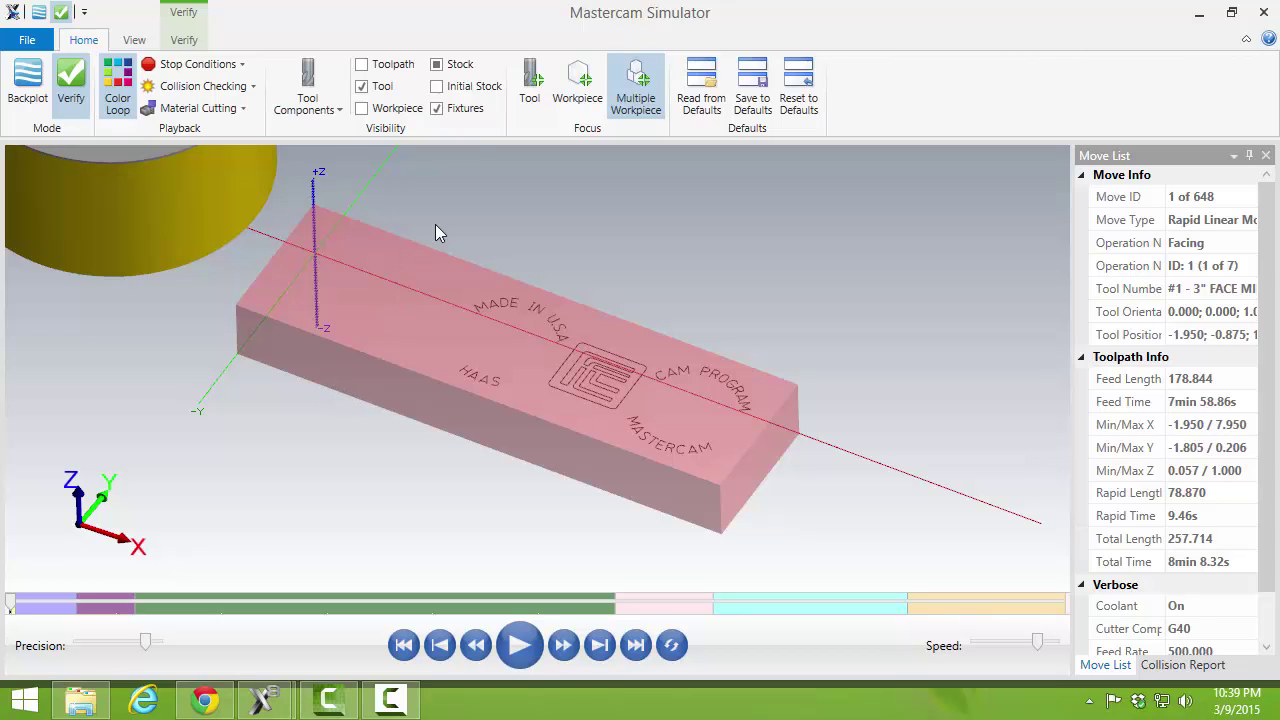
{"action": "left_click", "coordinate": [444, 70]}
{"action": "left_click", "coordinate": [442, 68]}
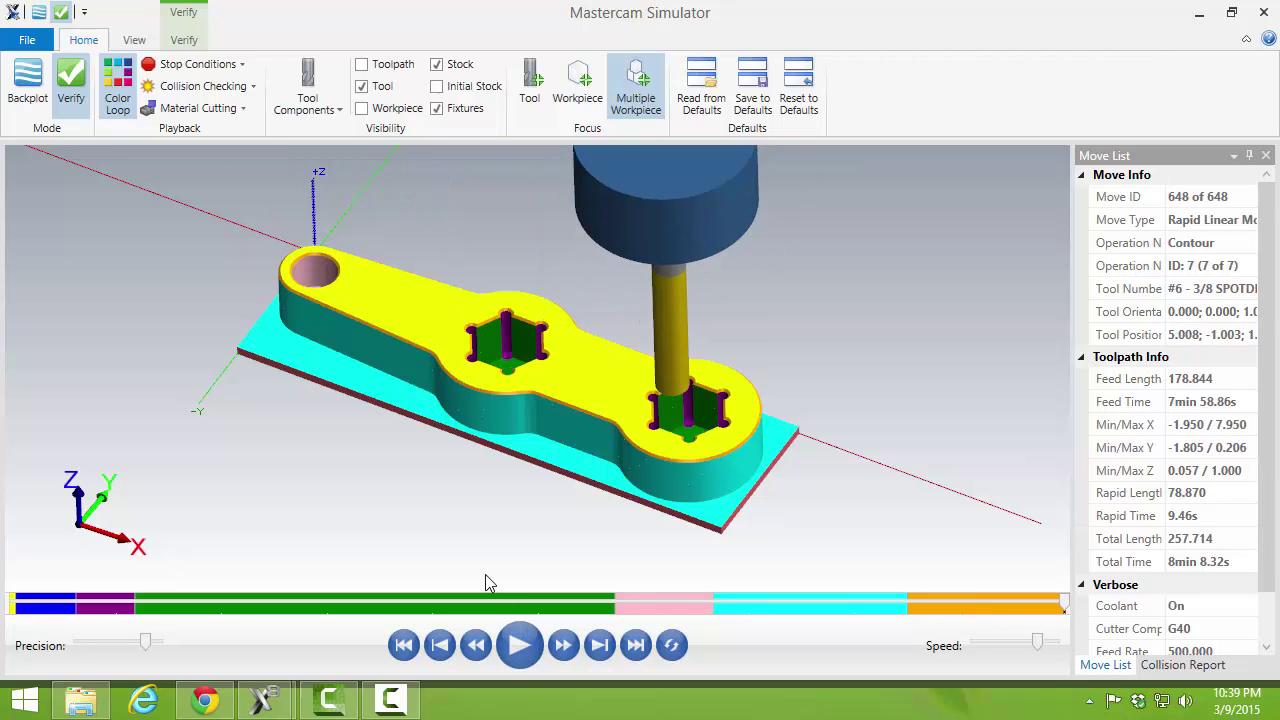
{"action": "middle_click_drag", "start_coordinate": [462, 530], "coordinate": [379, 372]}
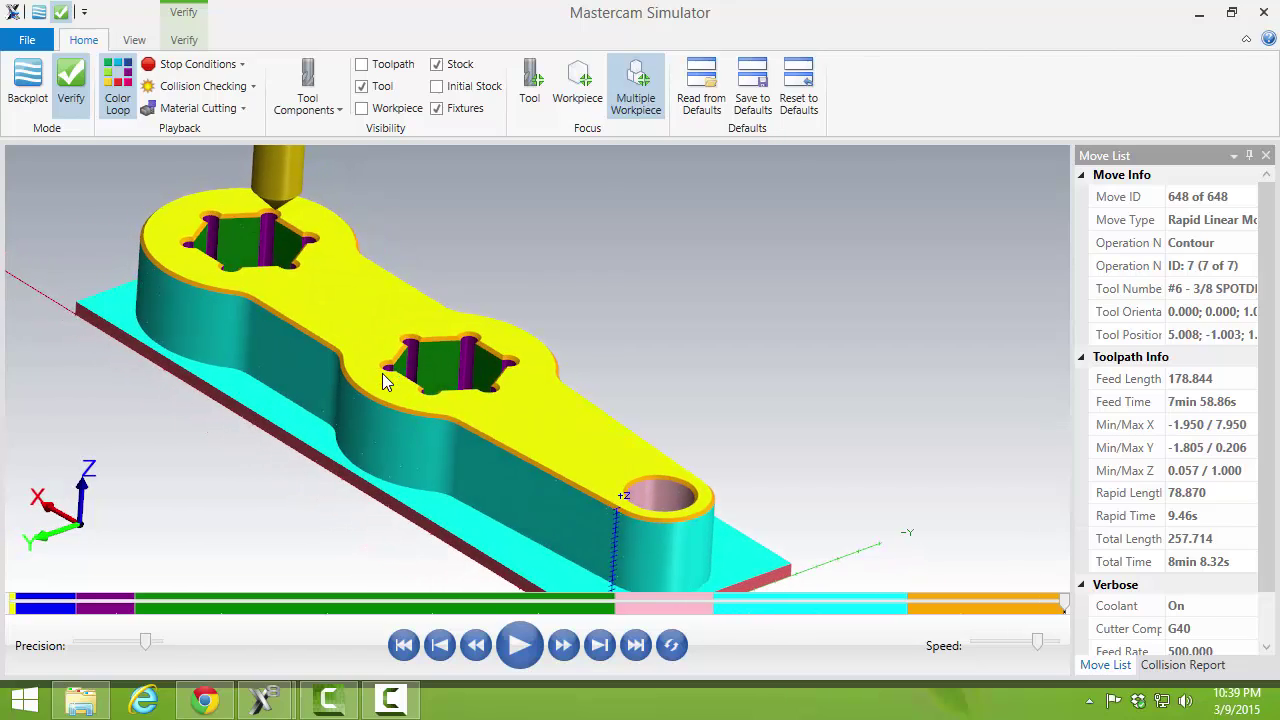
{"action": "left_click", "coordinate": [1263, 14]}
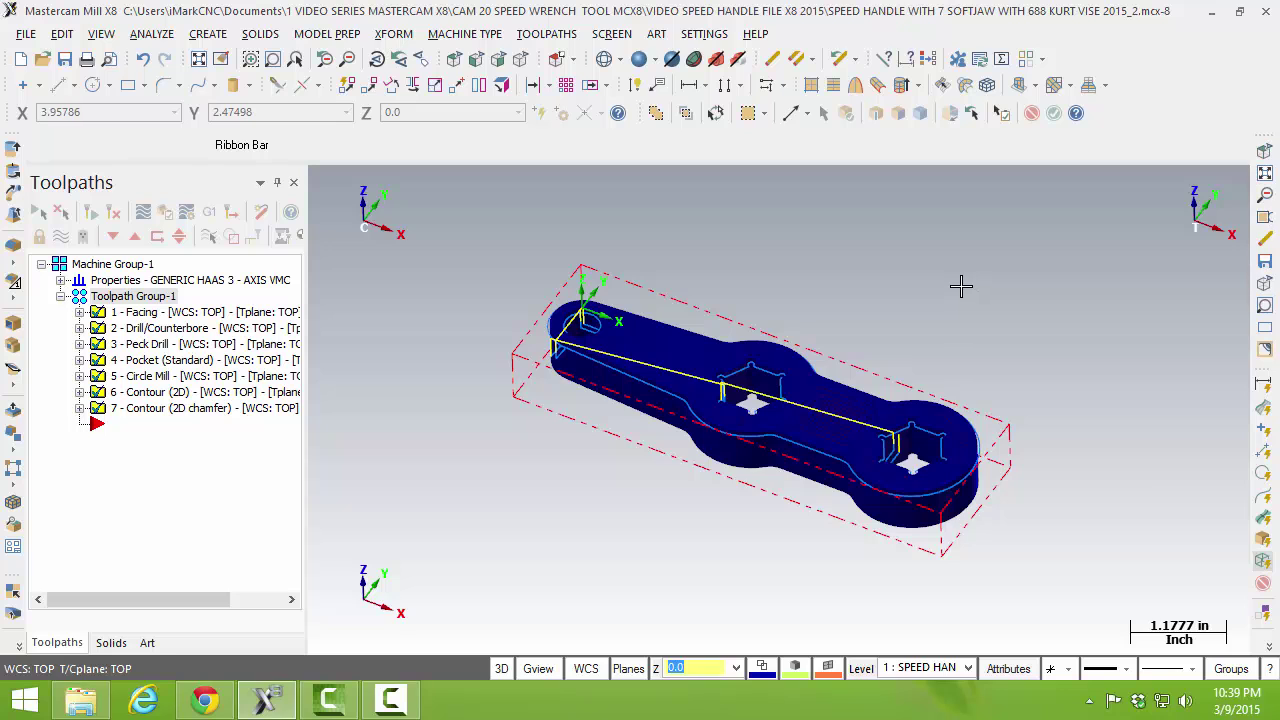
Step: Show the part from the top in wireframe, hide toolpaths, and start a wireframe-chained Contour
{"action": "key", "text": "alt+1"}
{"action": "key", "text": "alt+s"}
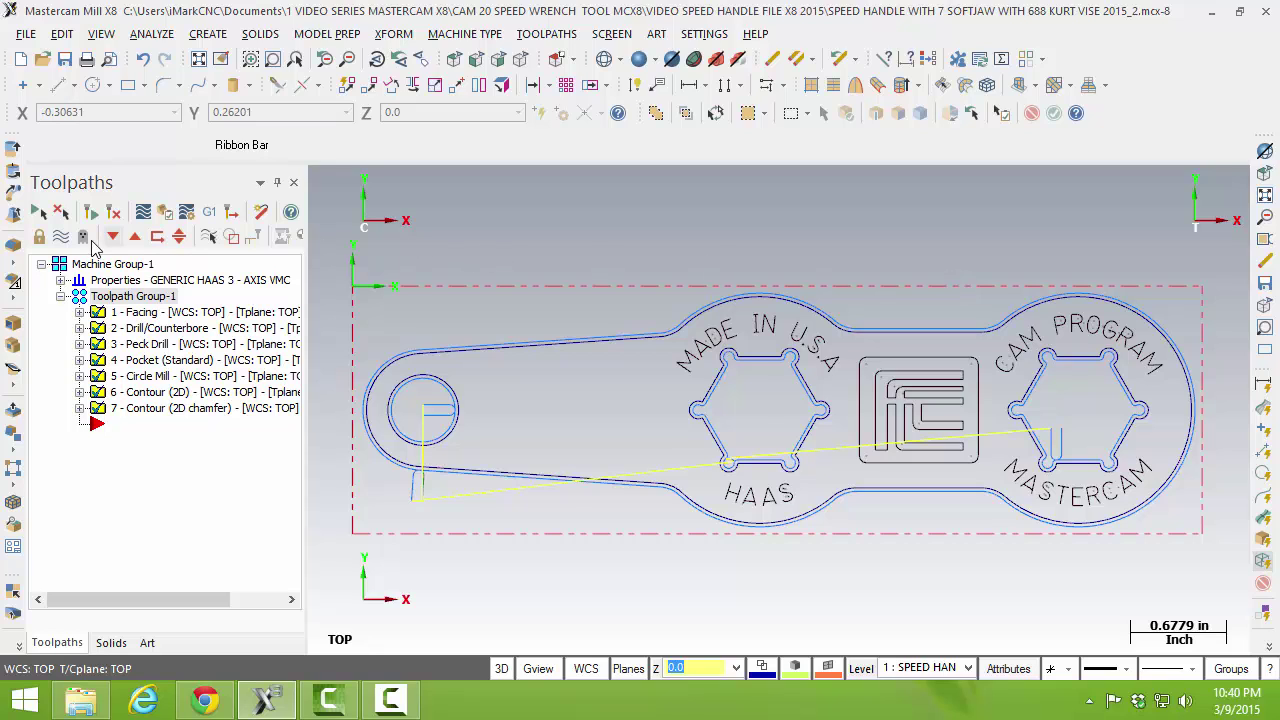
{"action": "left_click", "coordinate": [58, 240]}
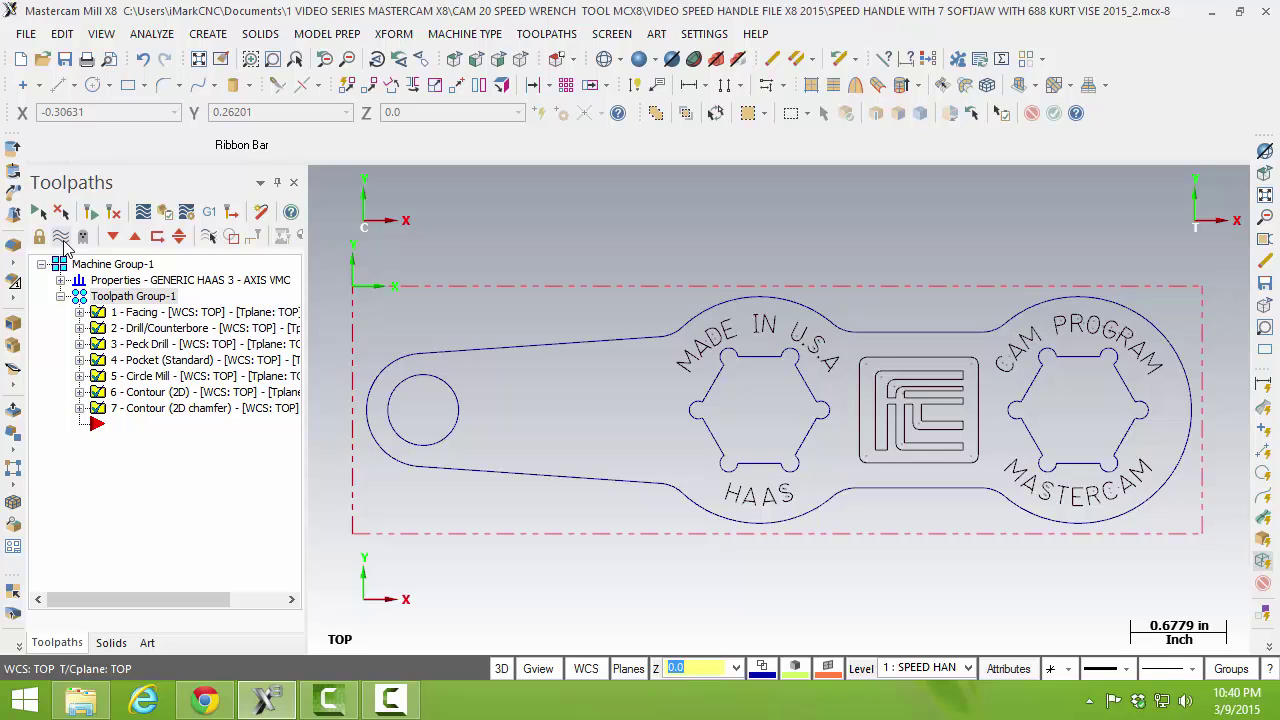
{"action": "left_click", "coordinate": [546, 33]}
{"action": "left_click", "coordinate": [566, 52]}
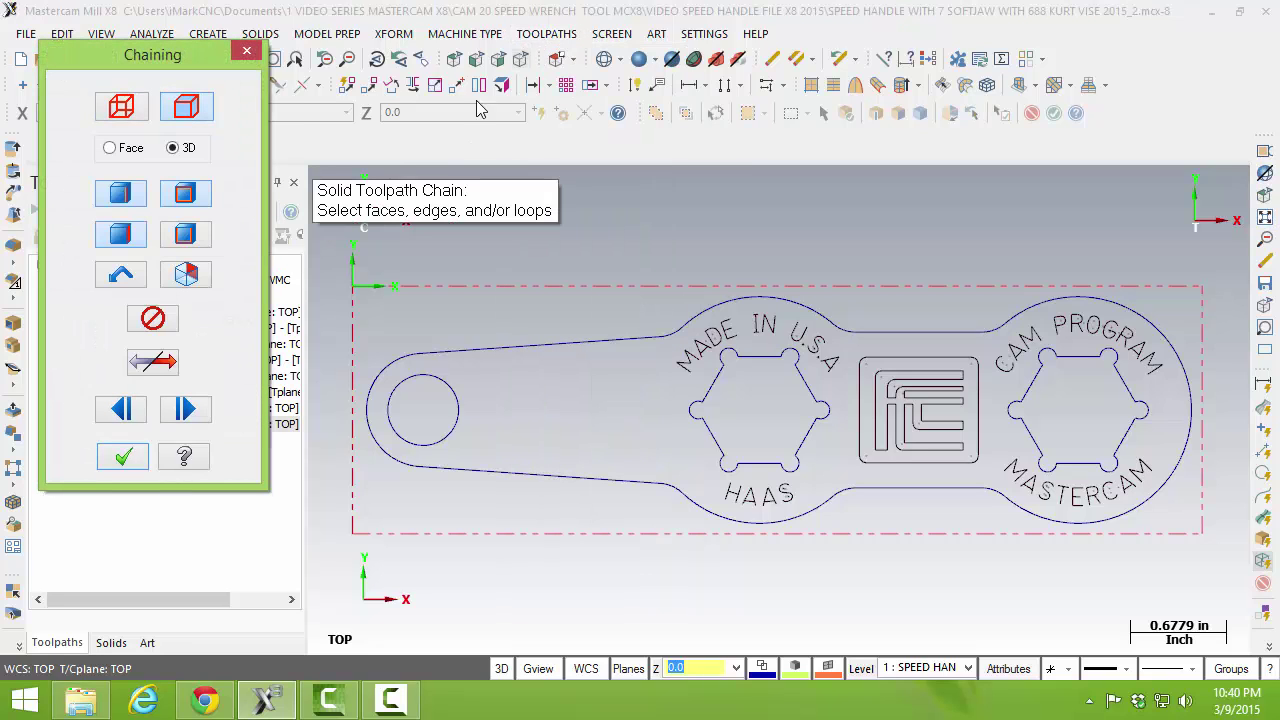
{"action": "left_click", "coordinate": [122, 107]}
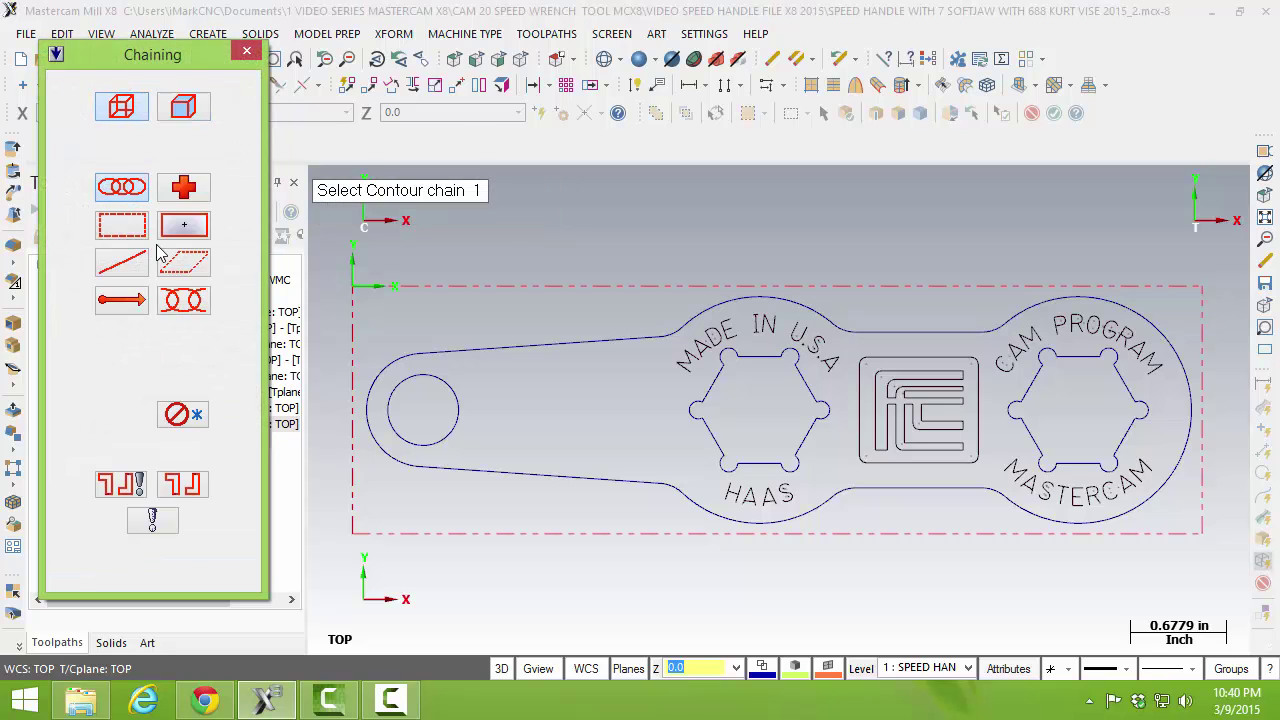
Step: Chain the MADE IN U.S.A lettering with a polygon, then clear that selection
{"action": "left_click", "coordinate": [188, 266]}
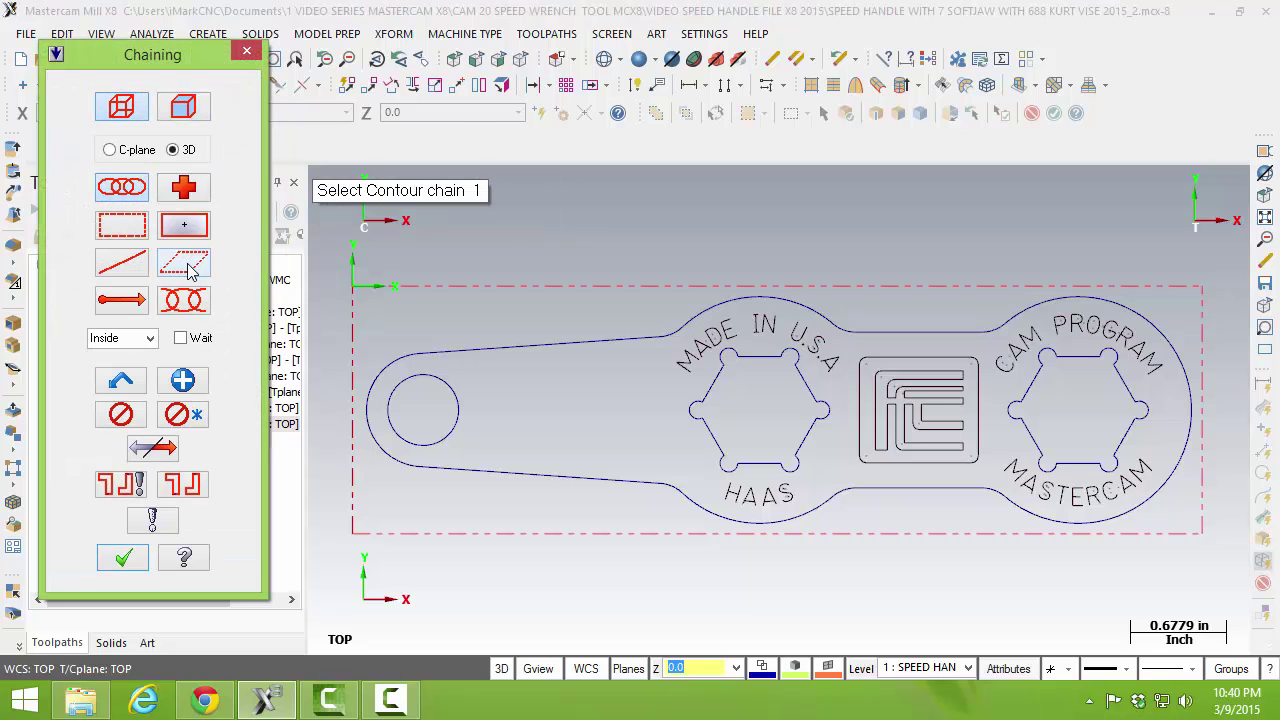
{"action": "left_click", "coordinate": [656, 362]}
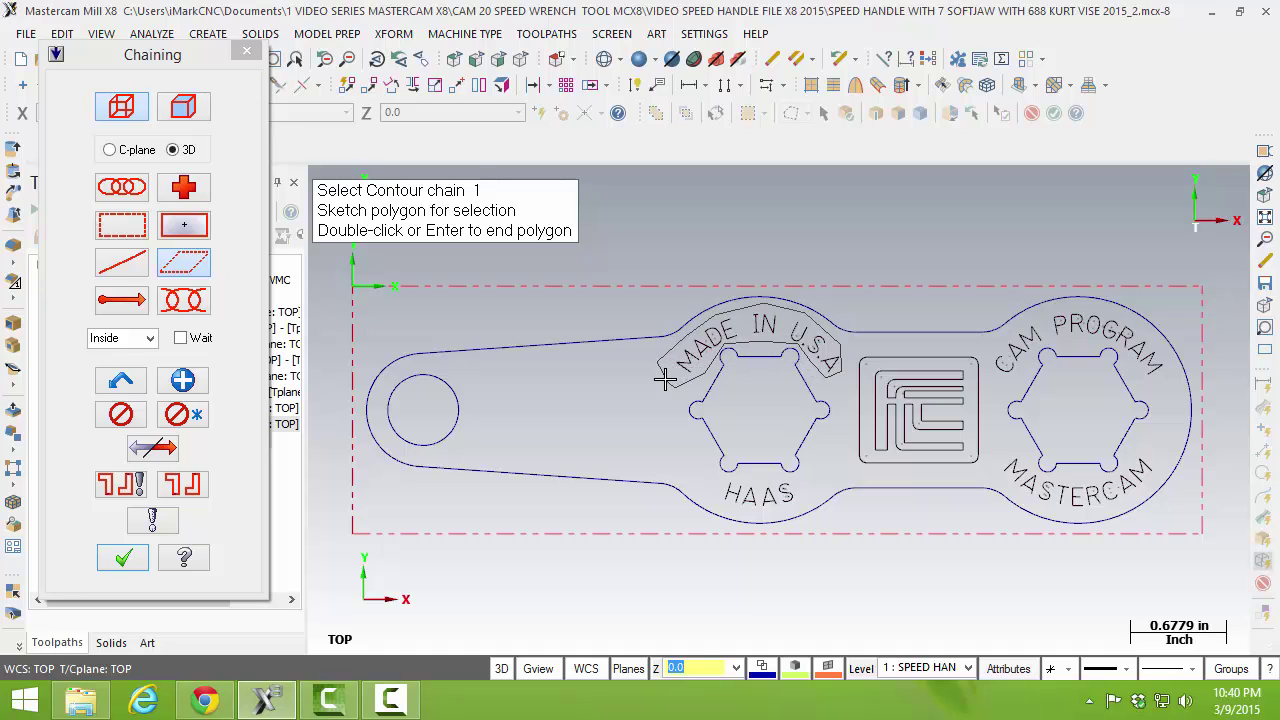
{"action": "double_click", "coordinate": [665, 378]}
{"action": "left_click", "coordinate": [688, 375]}
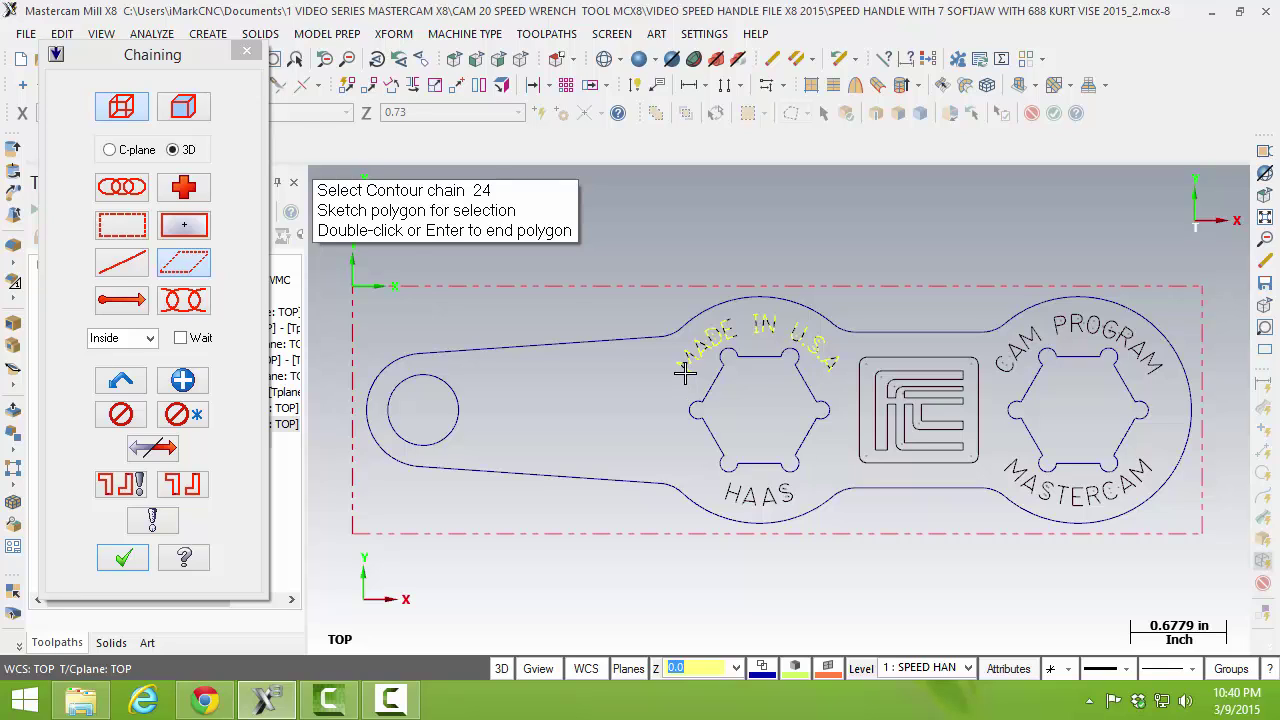
{"action": "left_click", "coordinate": [129, 416]}
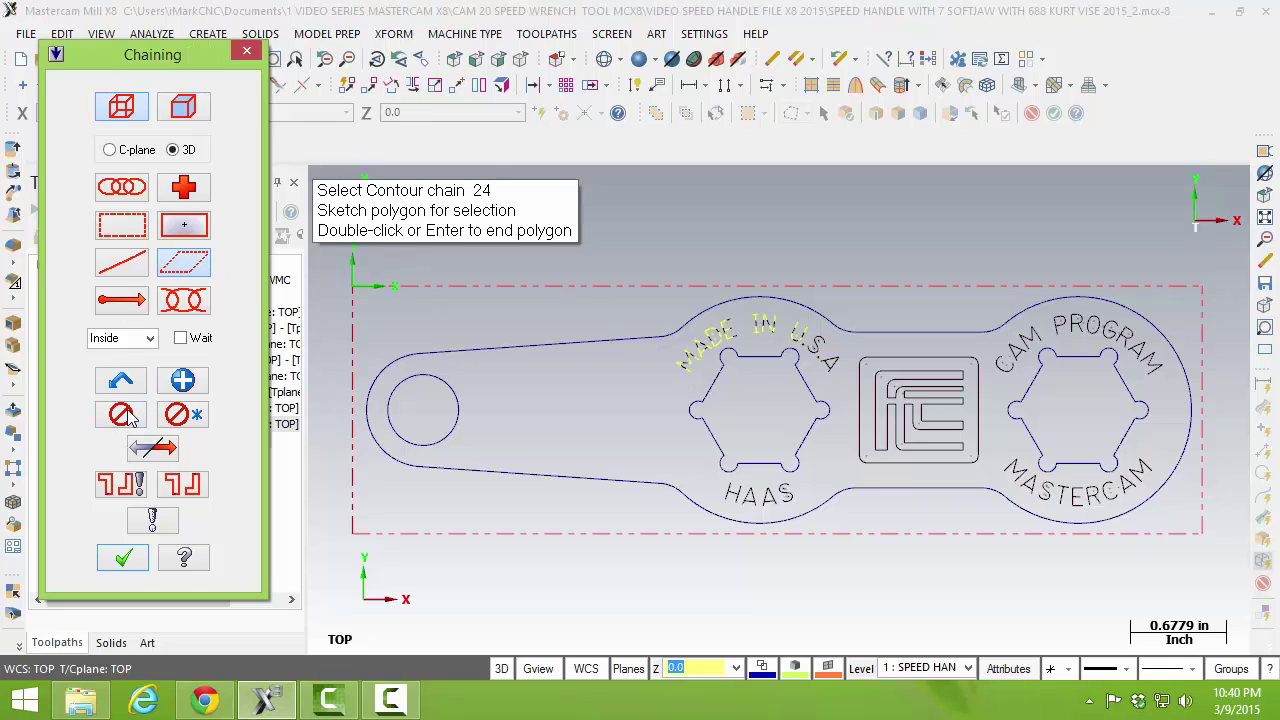
Step: Window-chain all the text and logo on the wrench, then clear the chains
{"action": "left_click", "coordinate": [122, 226]}
{"action": "left_click_drag", "start_coordinate": [641, 249], "coordinate": [1218, 541]}
{"action": "left_click", "coordinate": [1174, 517]}
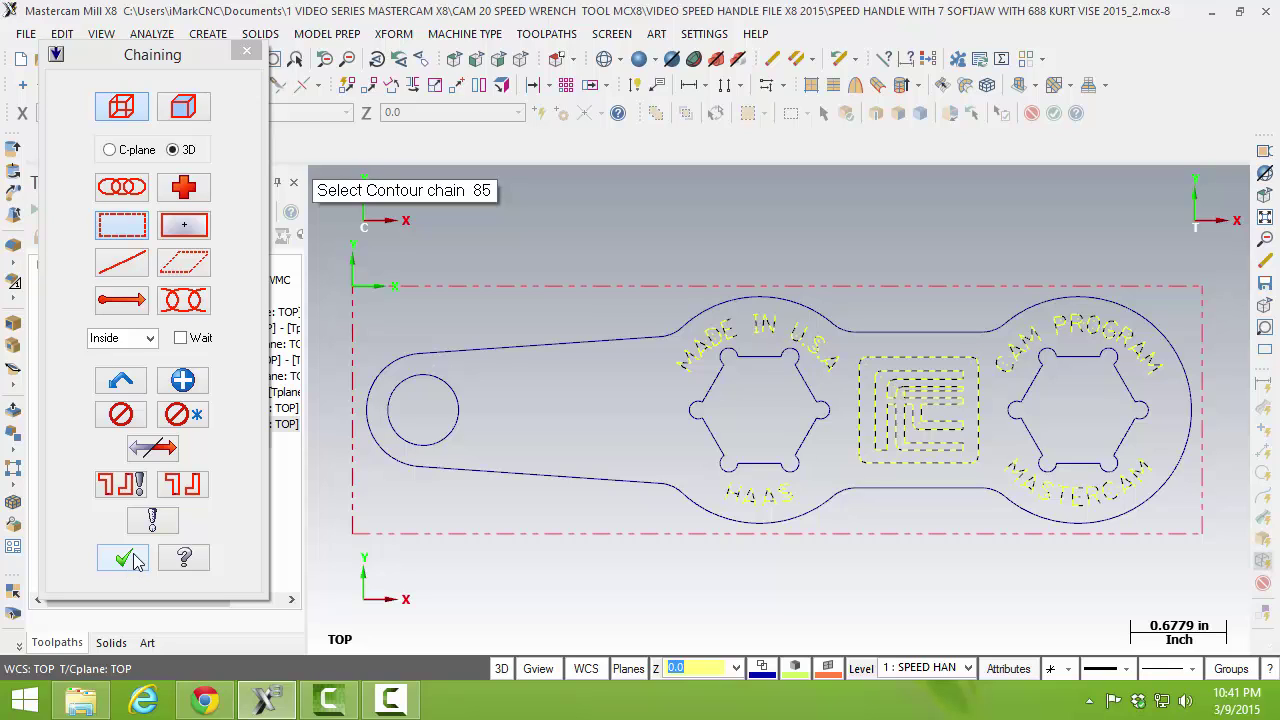
{"action": "left_click", "coordinate": [121, 423]}
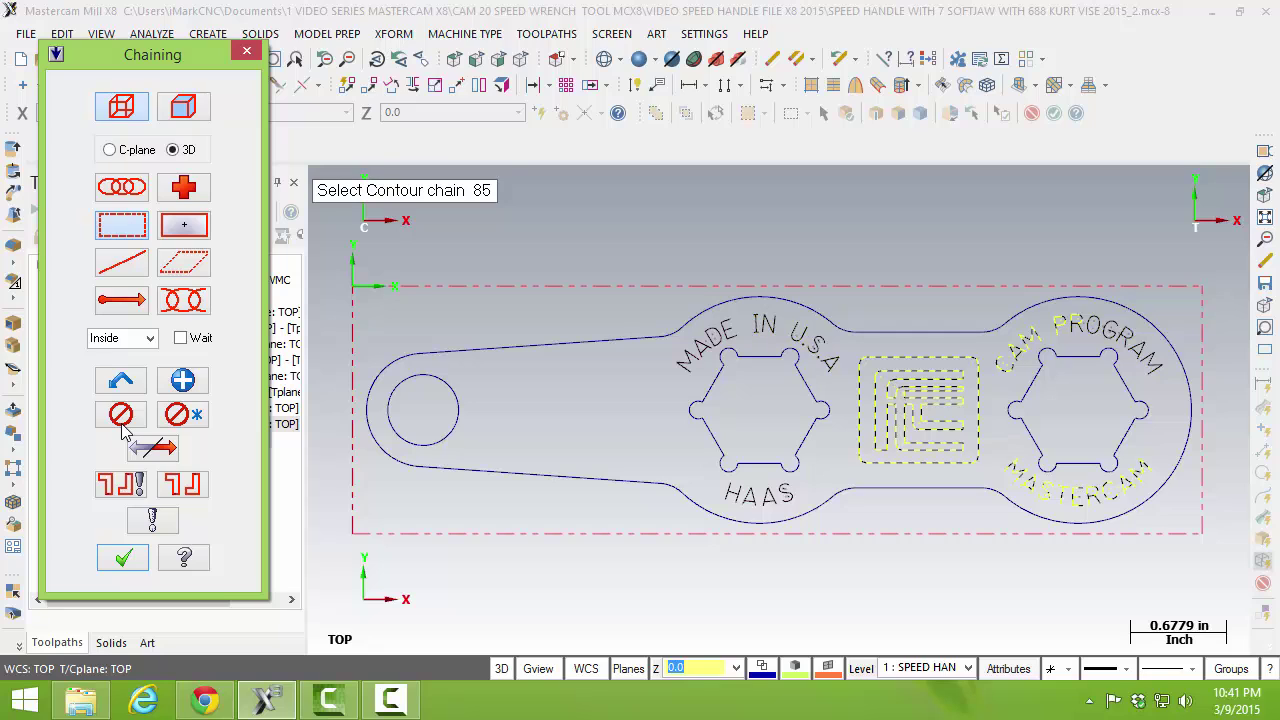
Step: Switch chaining to Polygon and chain the MADE IN U.S.A lettering
{"action": "left_click", "coordinate": [184, 262]}
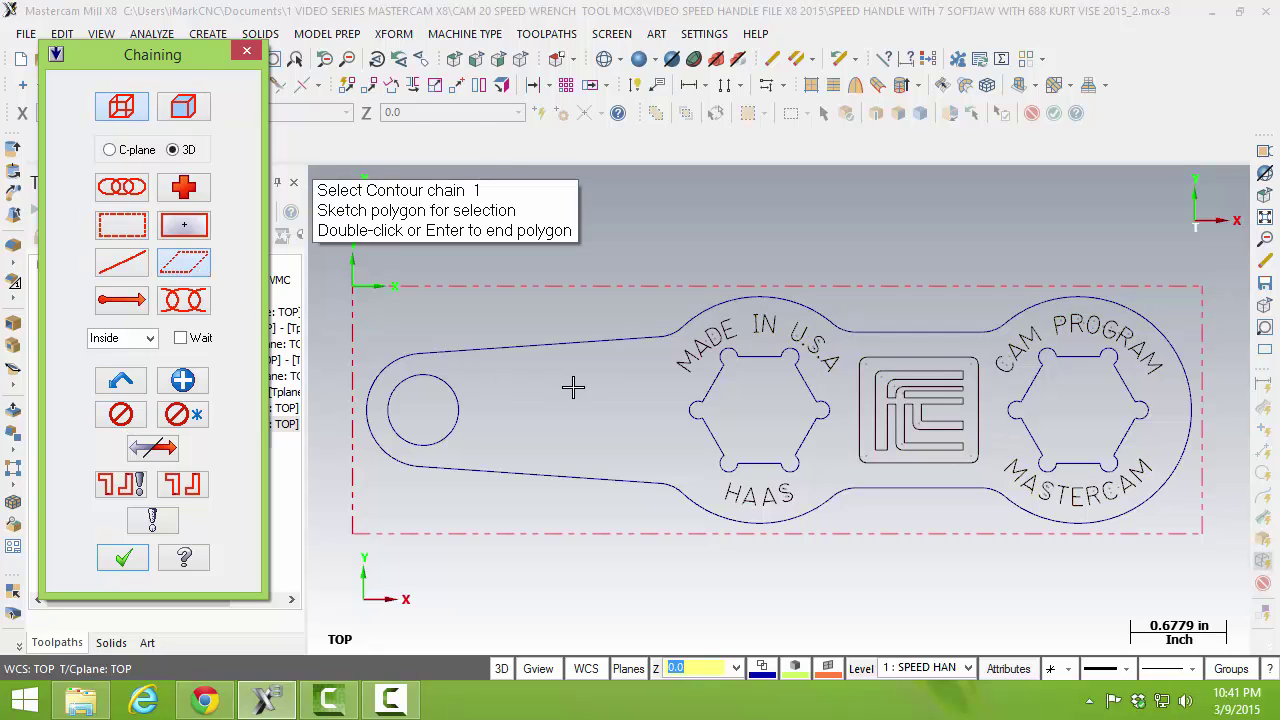
{"action": "left_click", "coordinate": [657, 365]}
{"action": "left_click", "coordinate": [707, 317]}
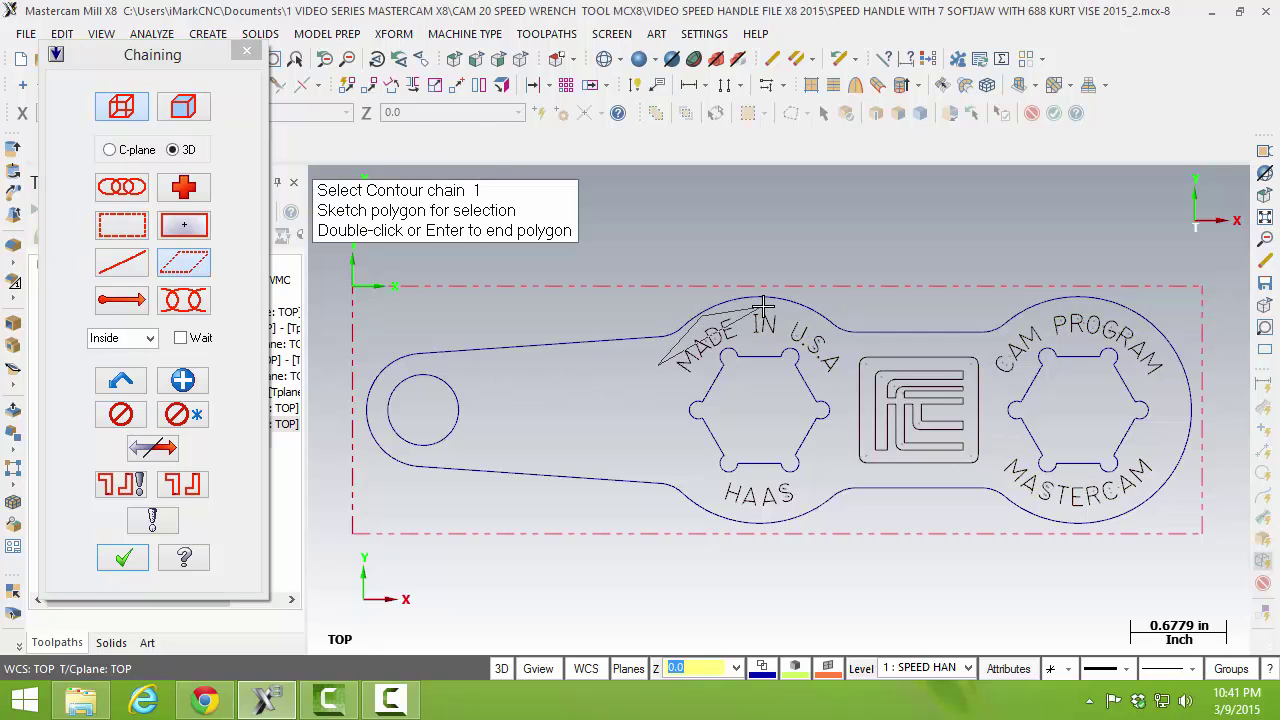
{"action": "left_click", "coordinate": [763, 308]}
{"action": "left_click", "coordinate": [815, 328]}
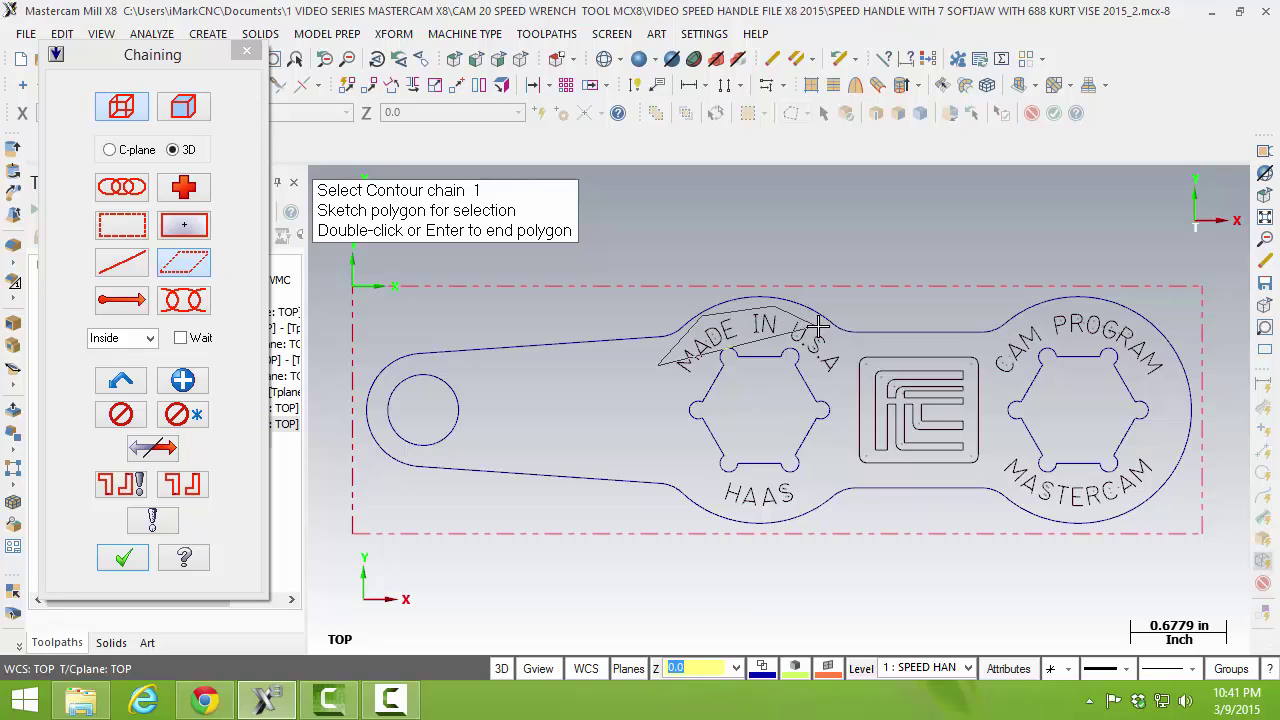
{"action": "left_click", "coordinate": [845, 388]}
{"action": "left_click", "coordinate": [741, 347]}
{"action": "left_click", "coordinate": [683, 379]}
{"action": "double_click", "coordinate": [633, 385]}
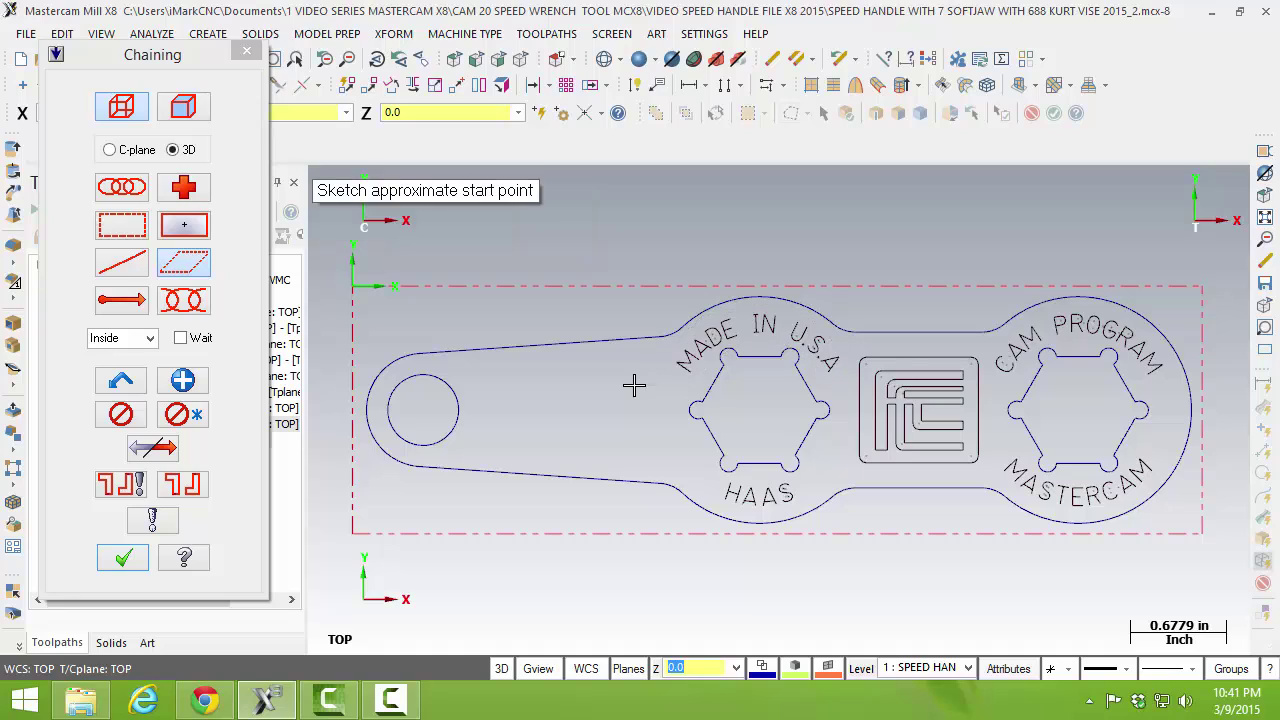
{"action": "left_click", "coordinate": [711, 384]}
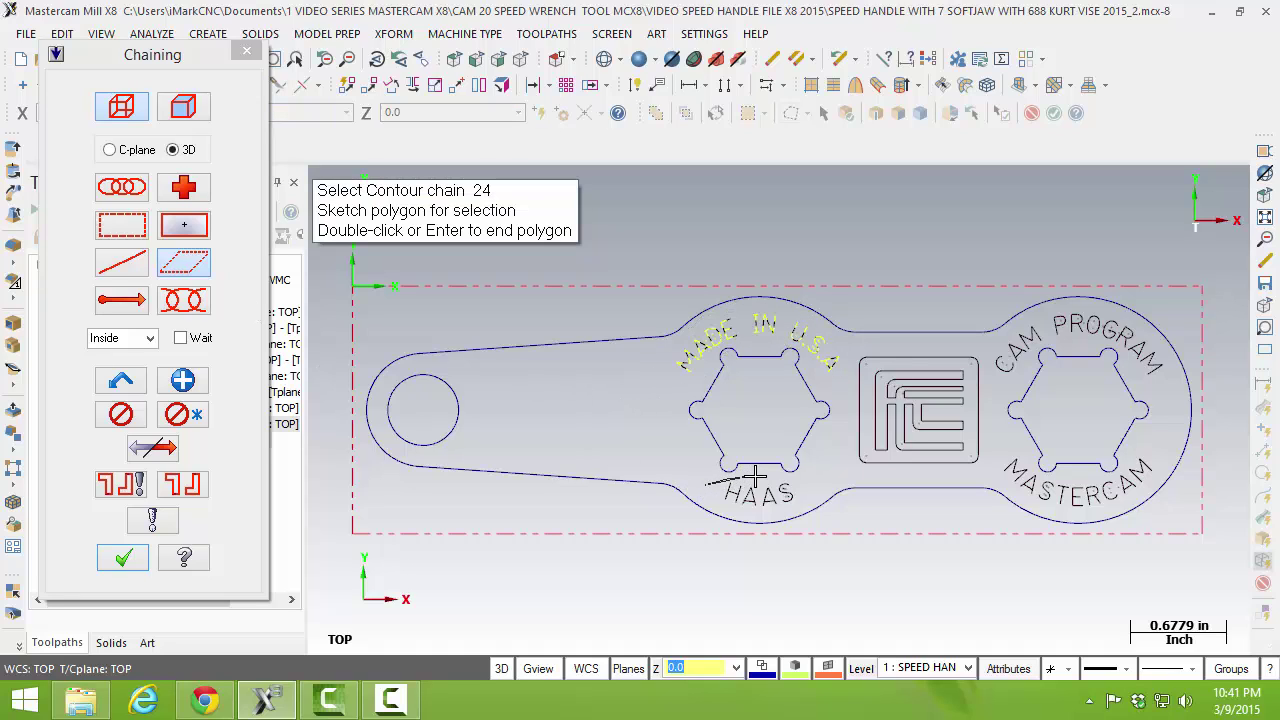
Step: Polygon-chain the HAAS text with a start point on it
{"action": "left_click", "coordinate": [788, 478]}
{"action": "left_click", "coordinate": [803, 497]}
{"action": "double_click", "coordinate": [679, 486]}
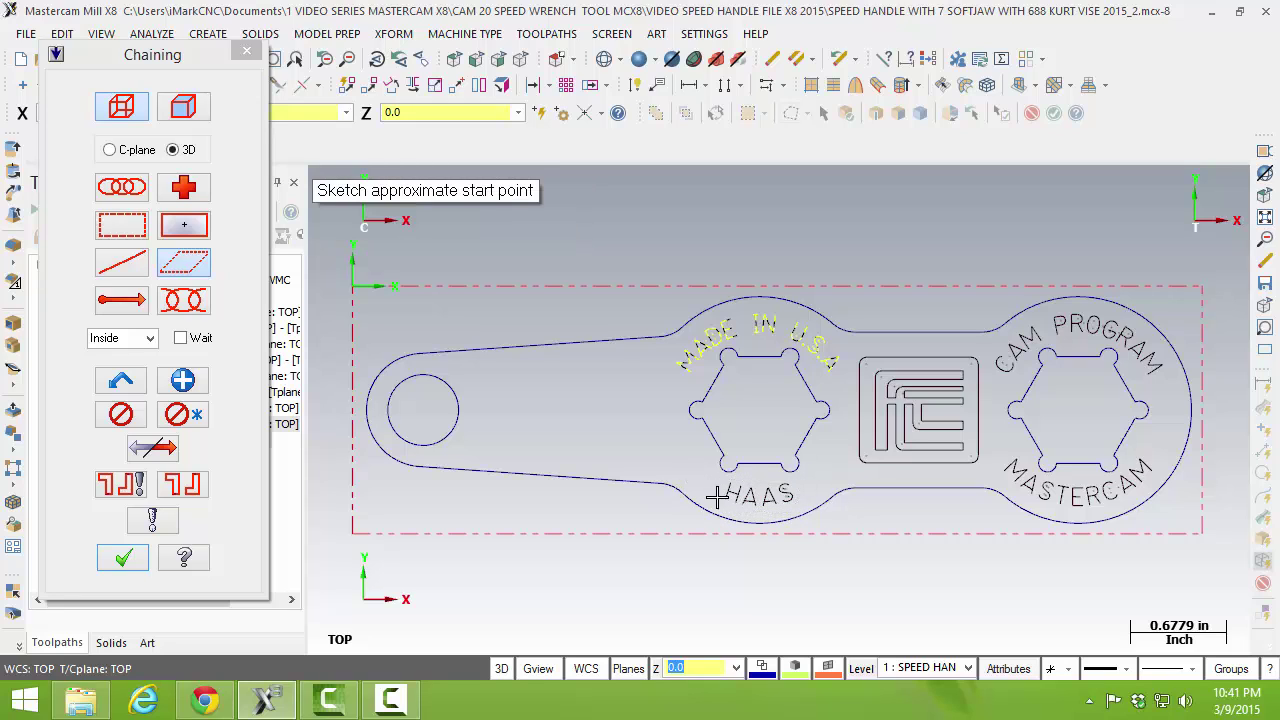
{"action": "left_click", "coordinate": [716, 494]}
Step: Polygon-chain the FC logo with a start point on it
{"action": "left_click", "coordinate": [852, 473]}
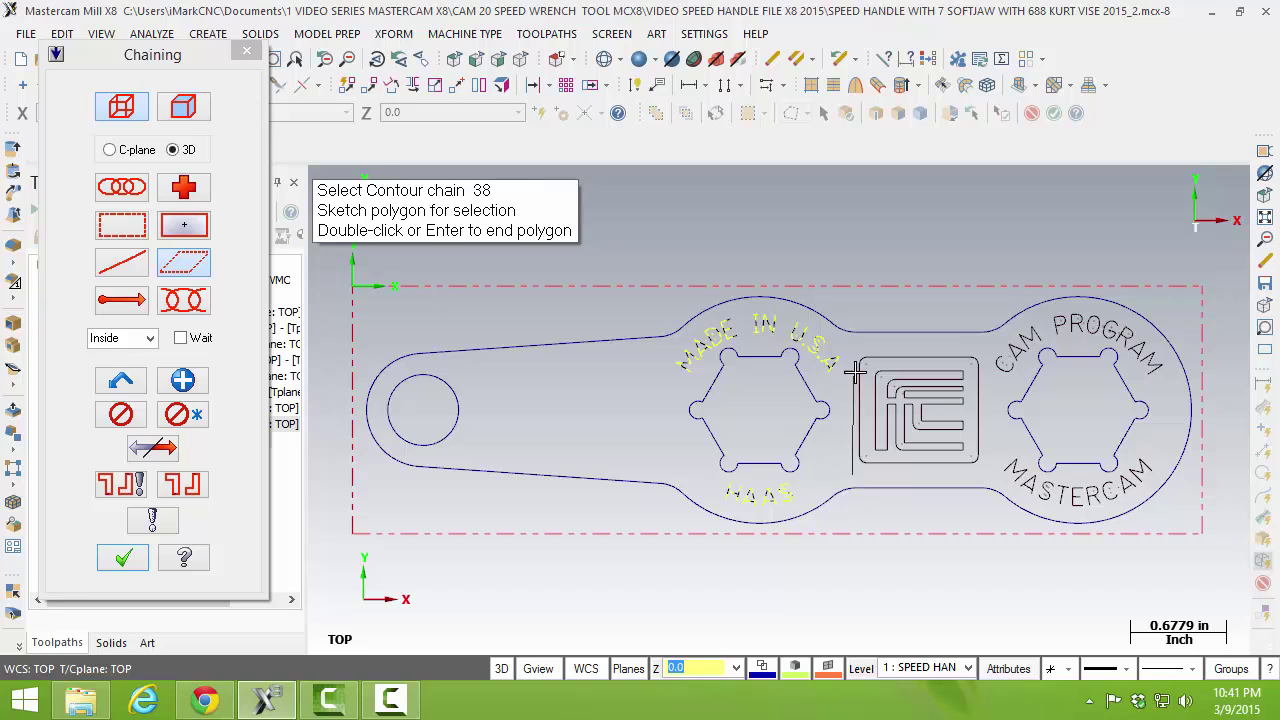
{"action": "left_click", "coordinate": [855, 347]}
{"action": "left_click", "coordinate": [980, 347]}
{"action": "left_click", "coordinate": [987, 451]}
{"action": "double_click", "coordinate": [944, 467]}
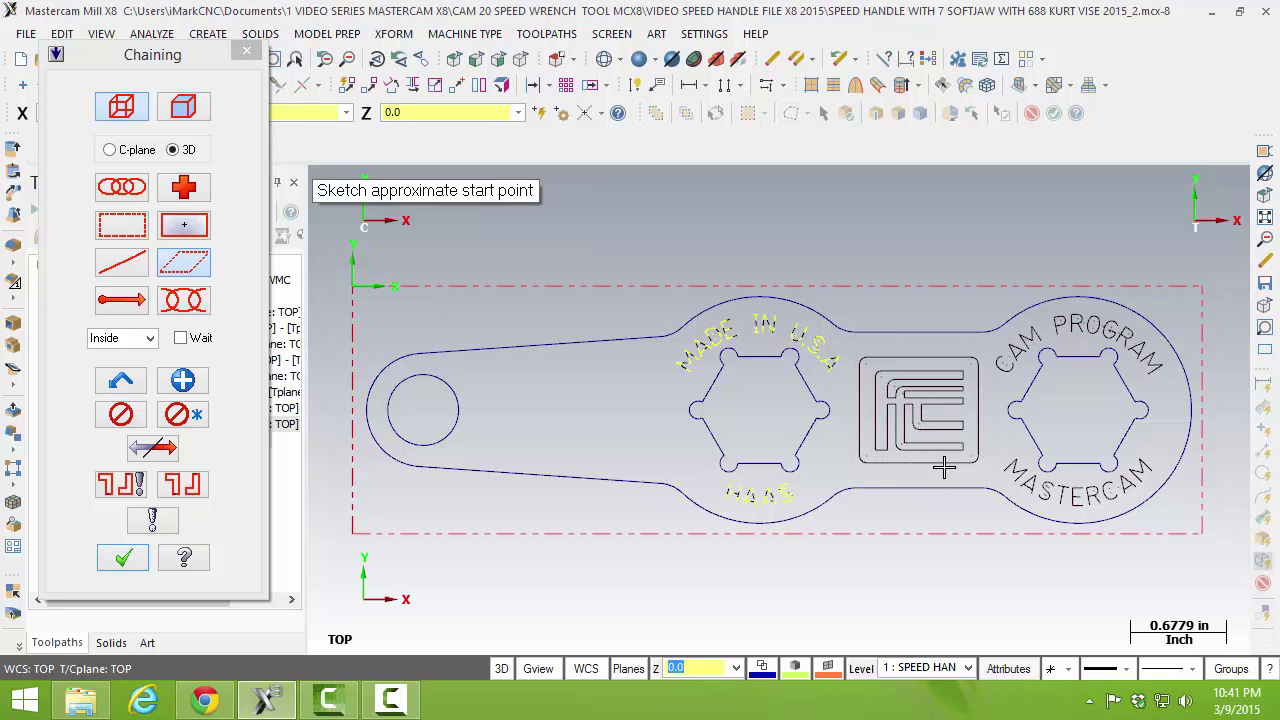
{"action": "left_click", "coordinate": [920, 458]}
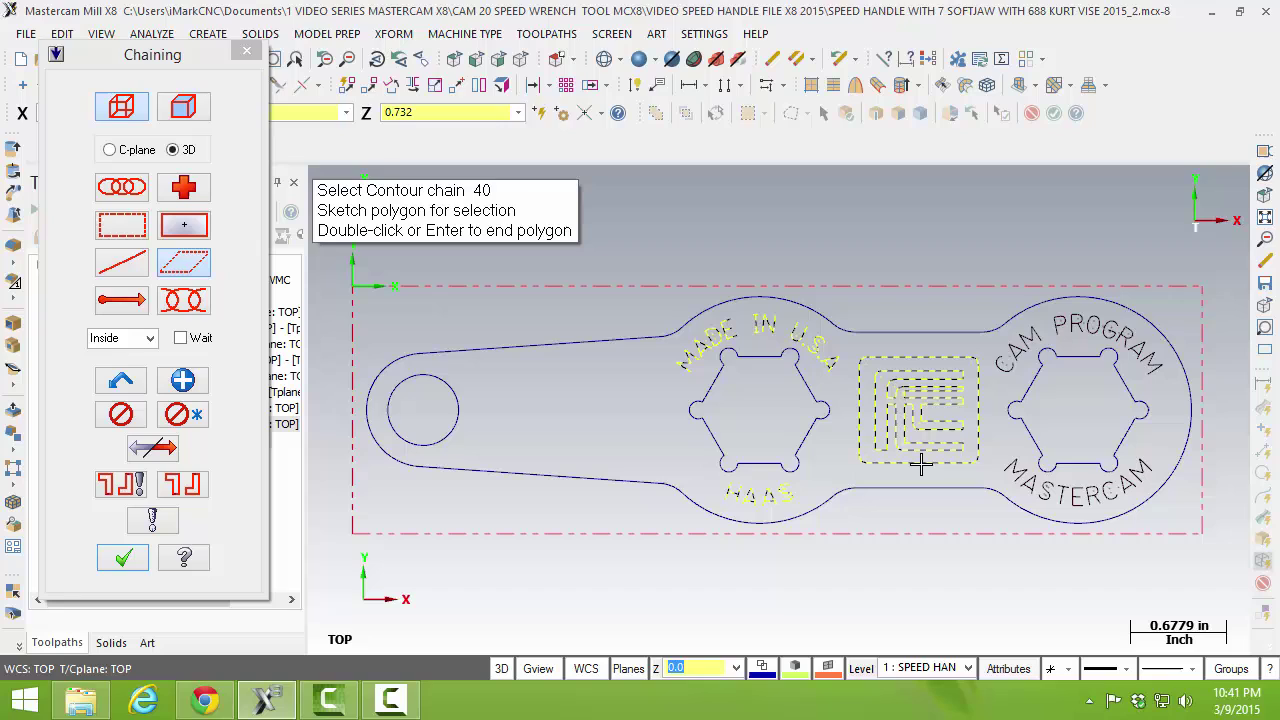
Step: Polygon-chain the CAM PROGRAM lettering with a start point on it
{"action": "left_click", "coordinate": [996, 345]}
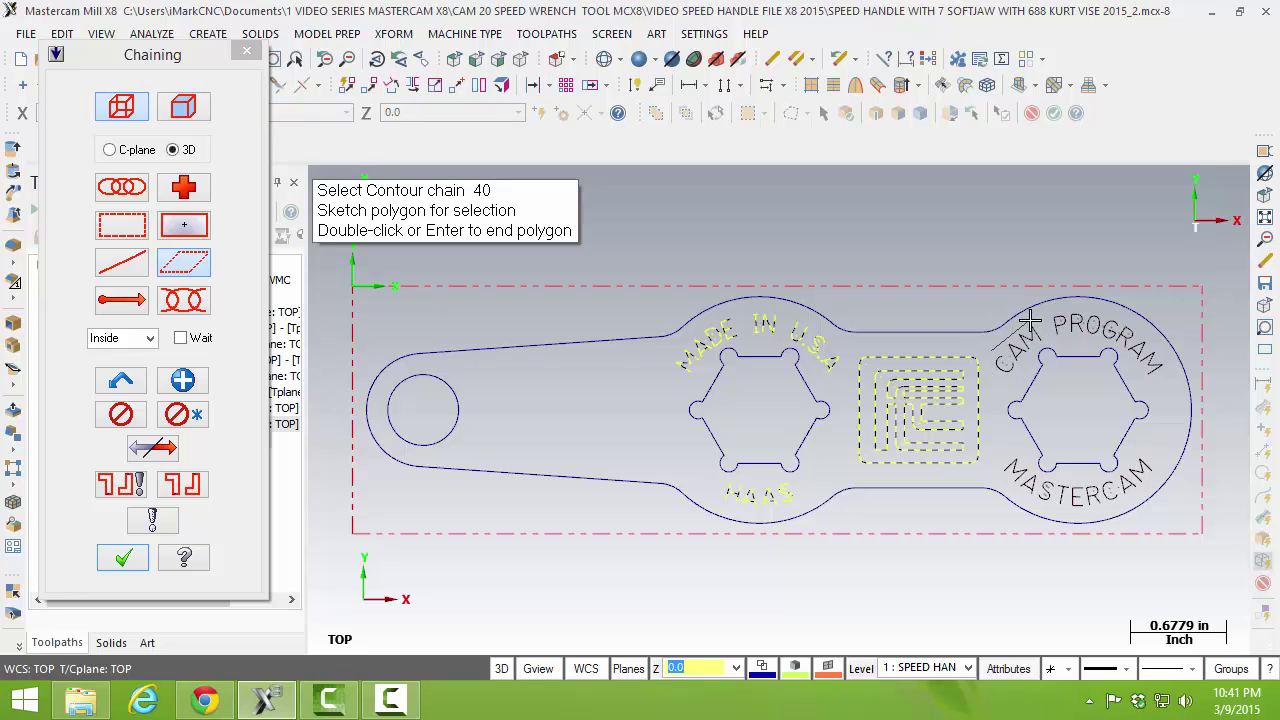
{"action": "left_click", "coordinate": [1110, 304]}
{"action": "left_click", "coordinate": [1162, 348]}
{"action": "left_click", "coordinate": [1168, 378]}
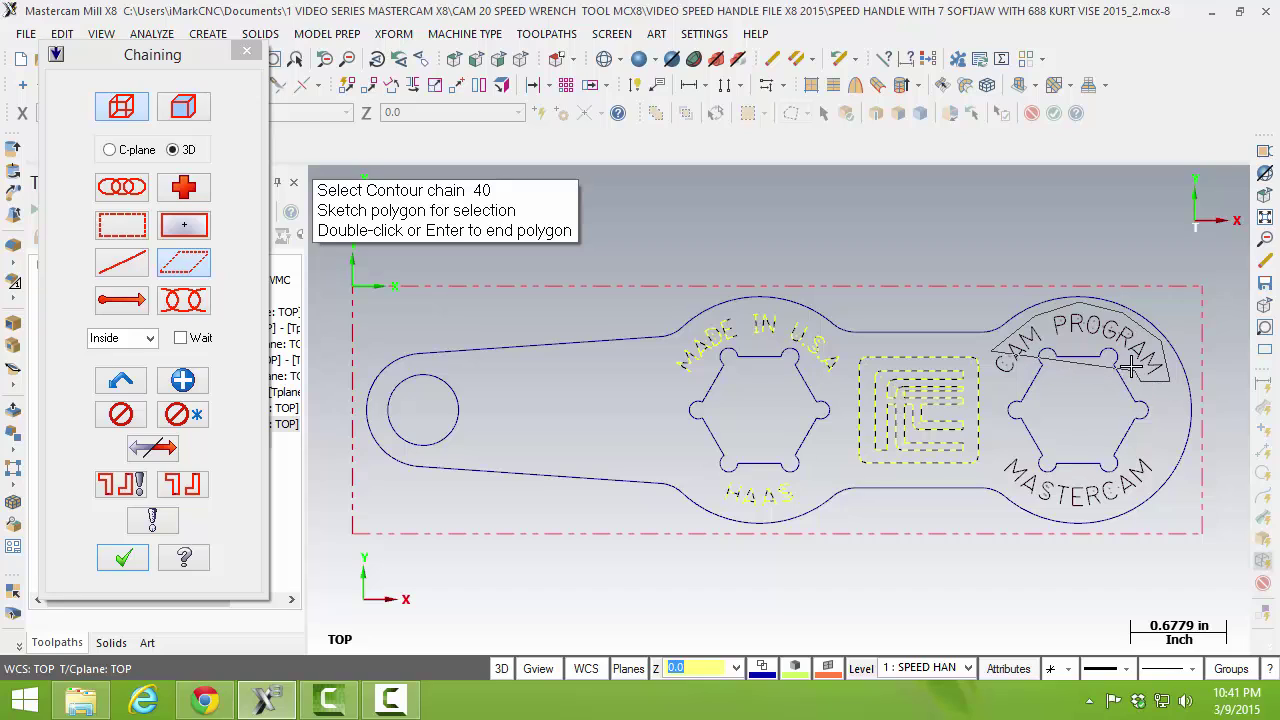
{"action": "left_click", "coordinate": [1138, 366]}
{"action": "left_click", "coordinate": [1116, 347]}
{"action": "left_click", "coordinate": [1075, 340]}
{"action": "left_click", "coordinate": [1040, 349]}
{"action": "double_click", "coordinate": [985, 375]}
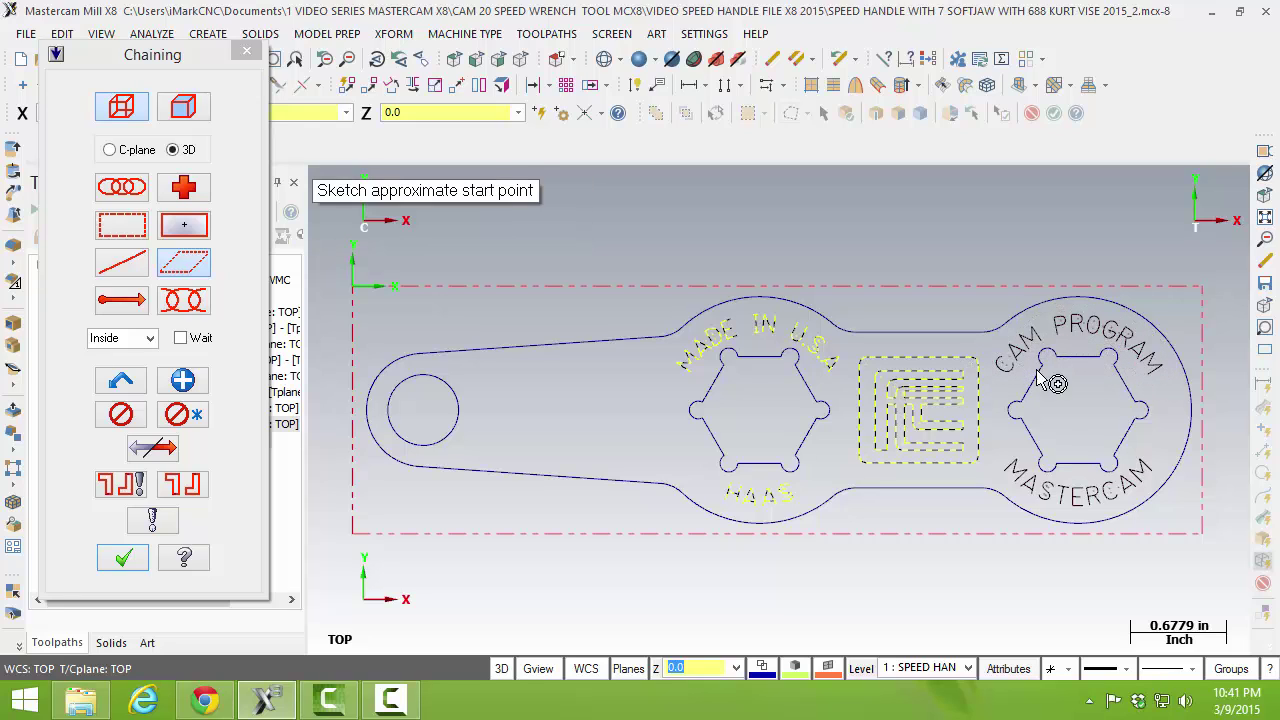
{"action": "left_click", "coordinate": [1012, 373]}
Step: Zoom onto MASTERCAM, polygon-chain all its letters, then fit the whole wrench in view
{"action": "key", "text": "F1"}
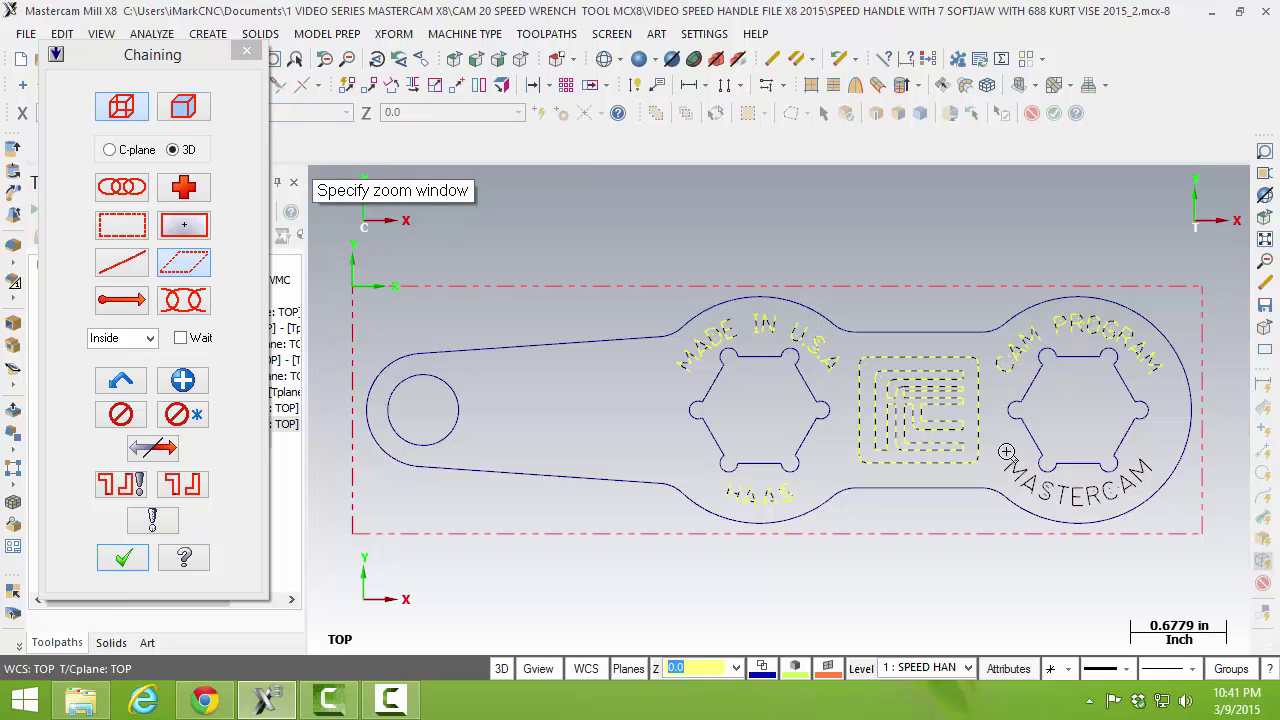
{"action": "left_click_drag", "start_coordinate": [1006, 453], "coordinate": [1180, 540]}
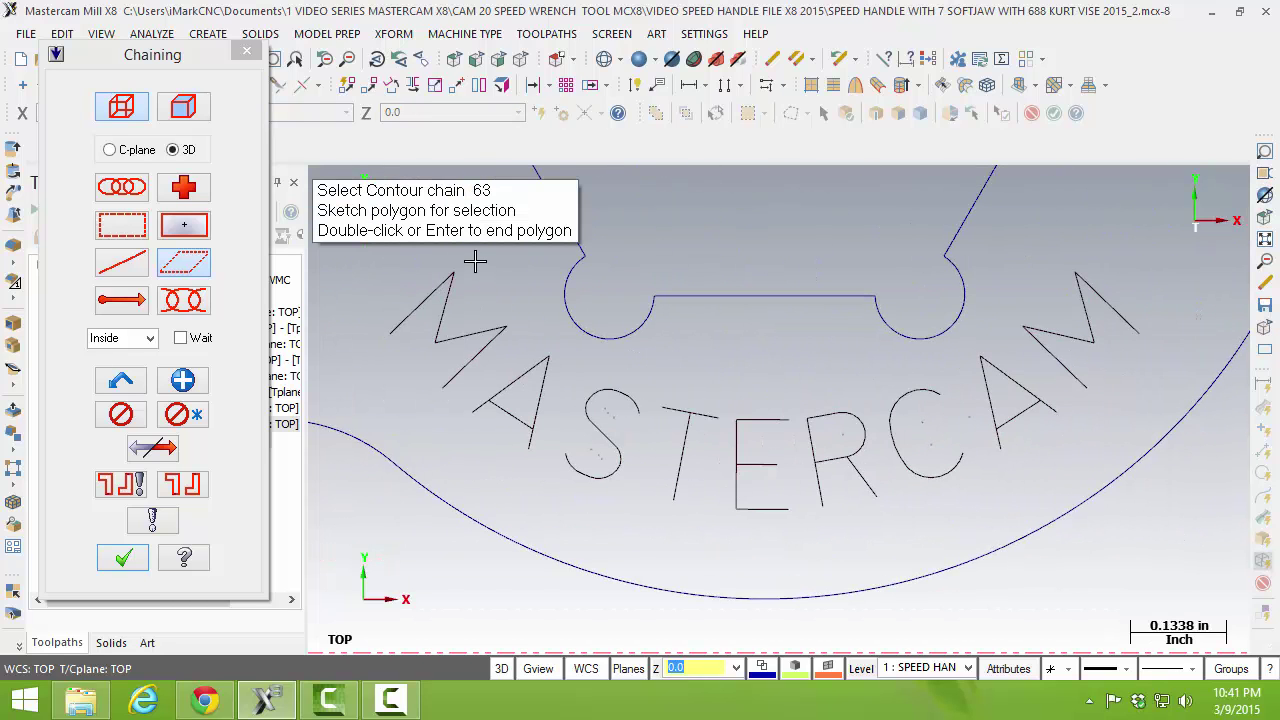
{"action": "left_click", "coordinate": [475, 262]}
{"action": "left_click", "coordinate": [566, 349]}
{"action": "left_click", "coordinate": [755, 370]}
{"action": "left_click", "coordinate": [937, 371]}
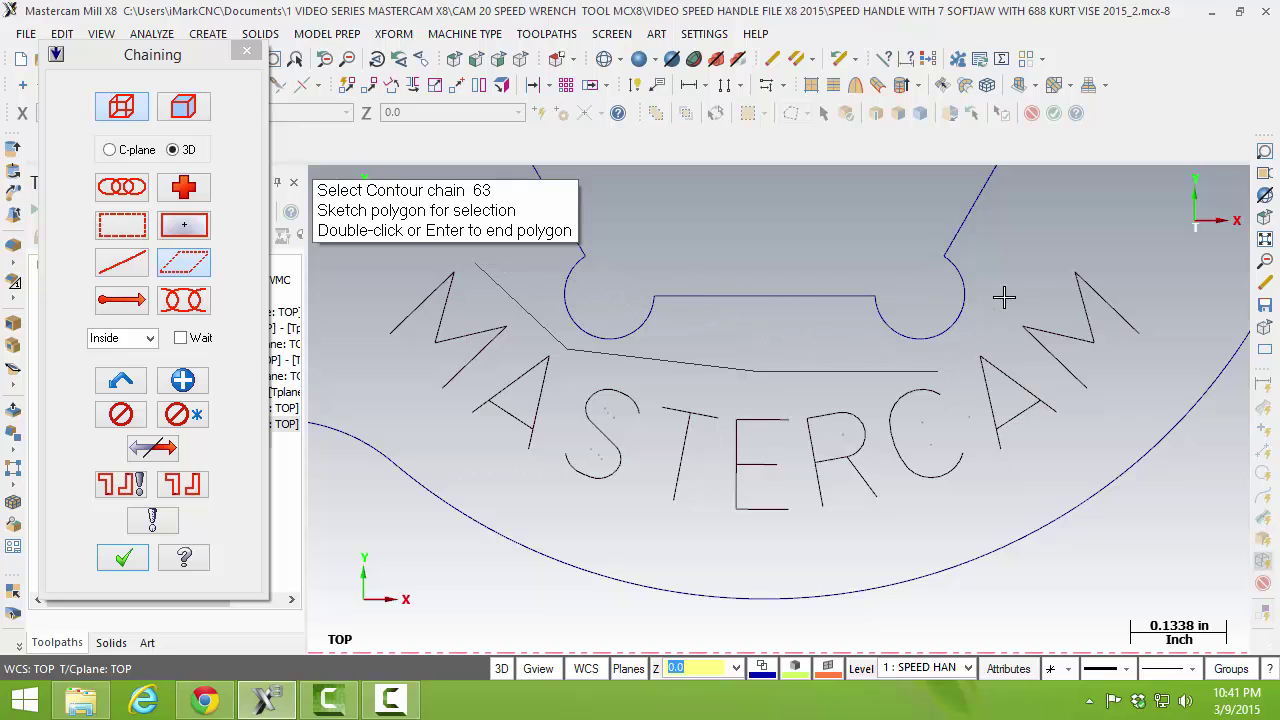
{"action": "left_click", "coordinate": [1016, 274]}
{"action": "left_click", "coordinate": [1125, 248]}
{"action": "left_click", "coordinate": [1165, 372]}
{"action": "left_click", "coordinate": [1062, 460]}
{"action": "left_click", "coordinate": [812, 557]}
{"action": "left_click", "coordinate": [570, 515]}
{"action": "left_click", "coordinate": [405, 408]}
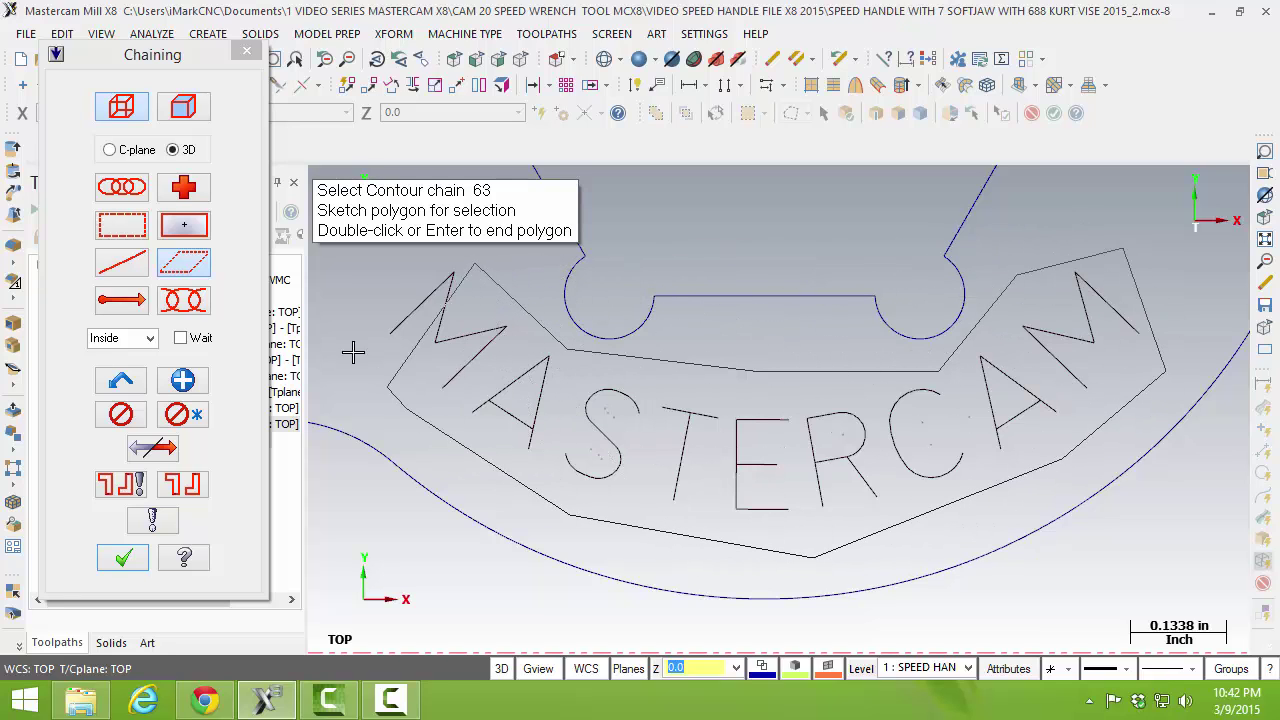
{"action": "double_click", "coordinate": [349, 278]}
{"action": "left_click", "coordinate": [356, 278]}
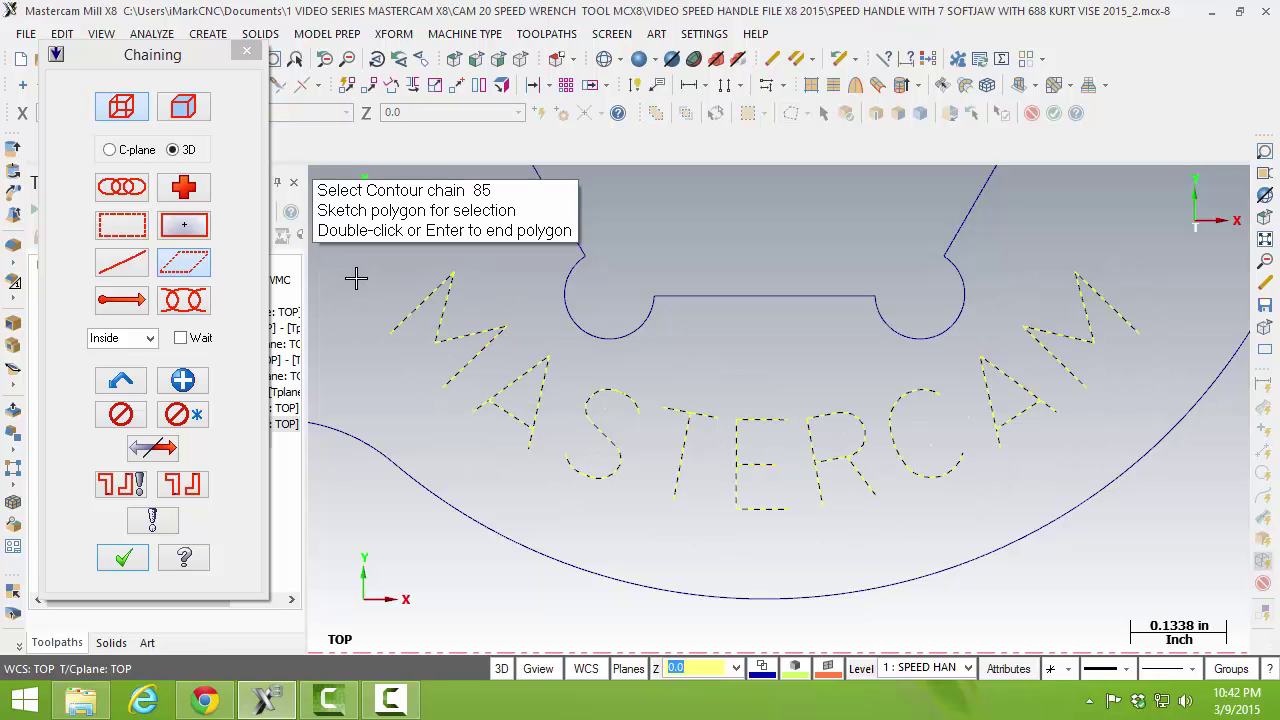
{"action": "key", "text": "alt+F1"}
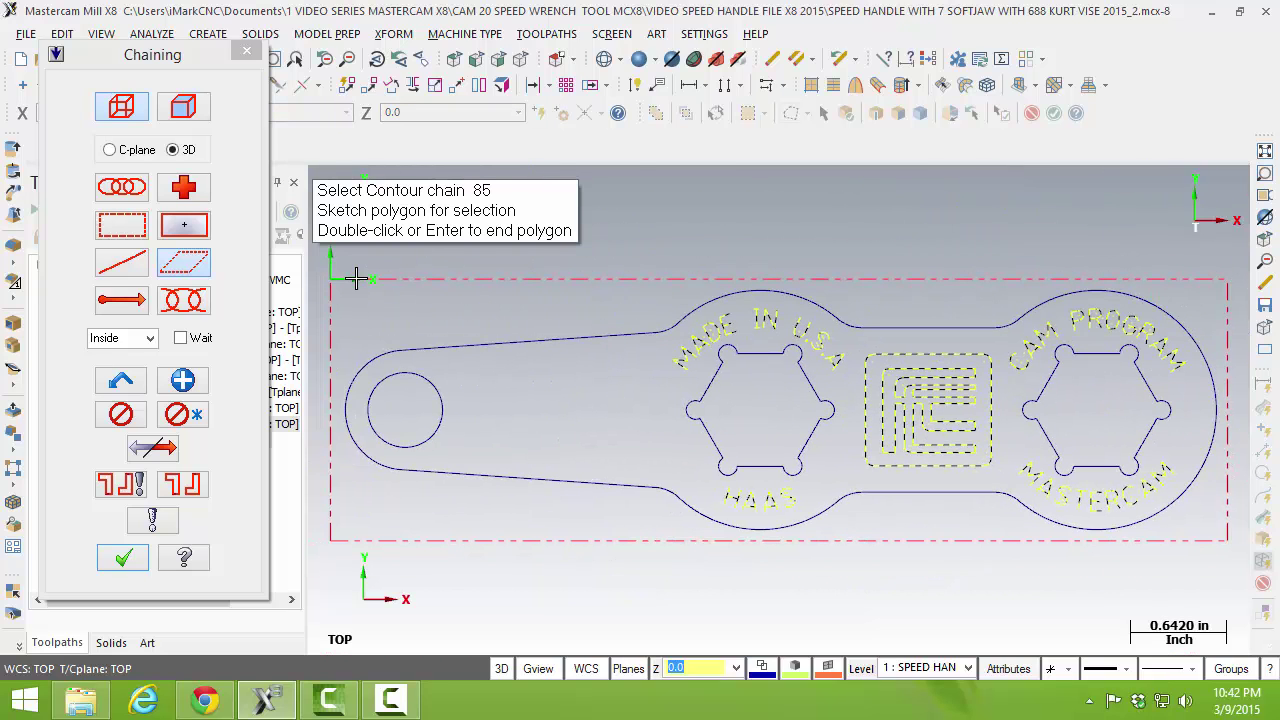
Step: Unselect the recent MASTERCAM and CAM PROGRAM chains, then clear all selected chains
{"action": "left_click", "coordinate": [120, 415]}
{"action": "left_click", "coordinate": [120, 415]}
{"action": "left_click", "coordinate": [120, 415]}
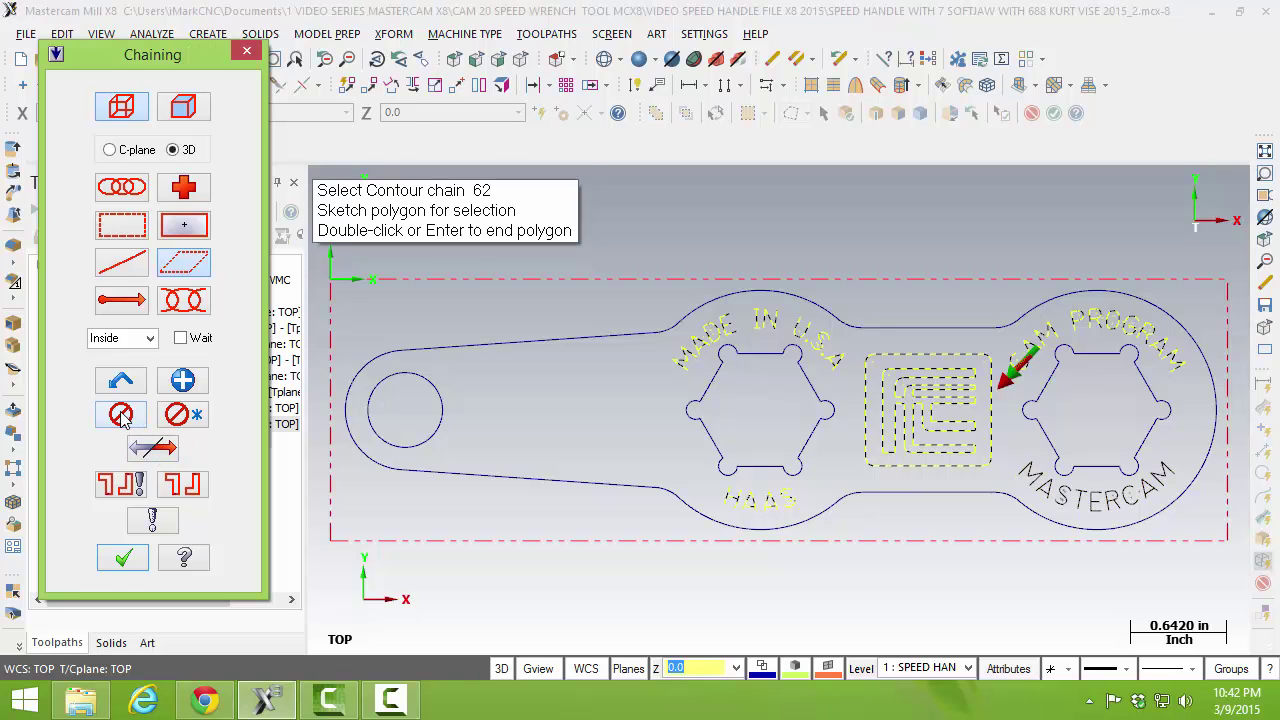
{"action": "left_click", "coordinate": [120, 415]}
{"action": "left_click", "coordinate": [120, 415]}
{"action": "left_click", "coordinate": [120, 415]}
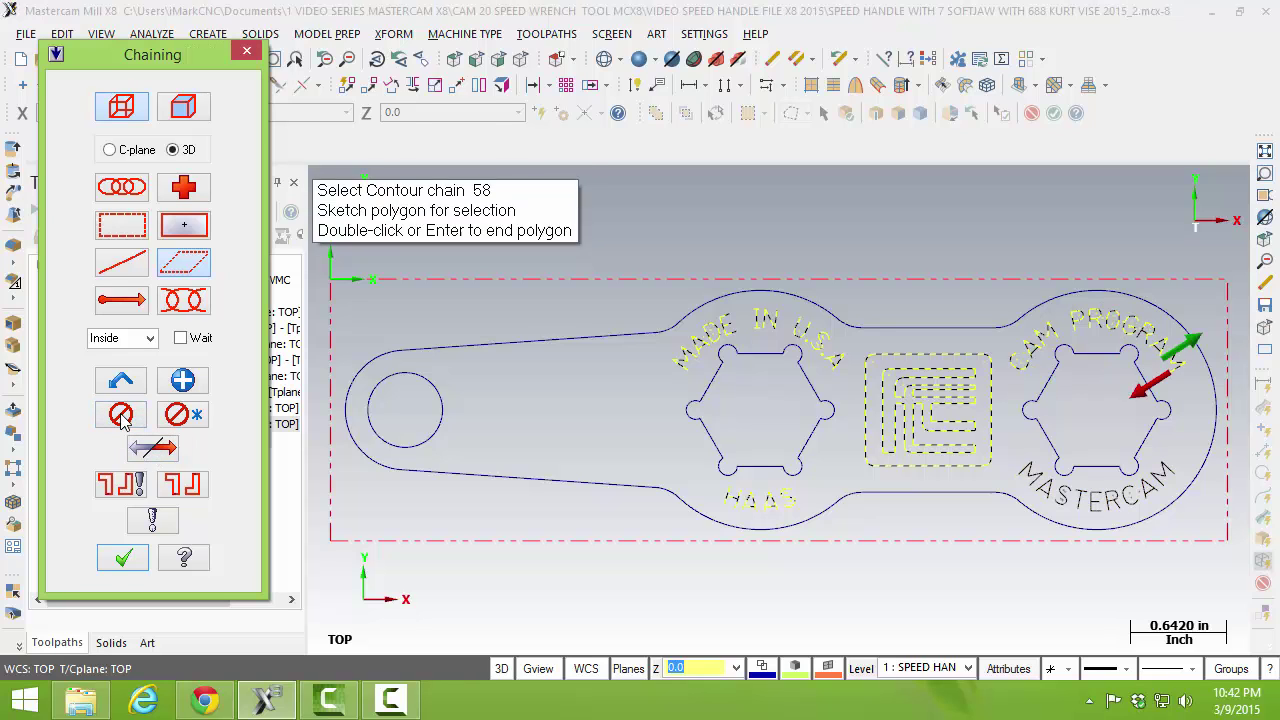
{"action": "left_click", "coordinate": [120, 415]}
{"action": "left_click", "coordinate": [120, 415]}
{"action": "left_click", "coordinate": [120, 415]}
{"action": "left_click", "coordinate": [120, 415]}
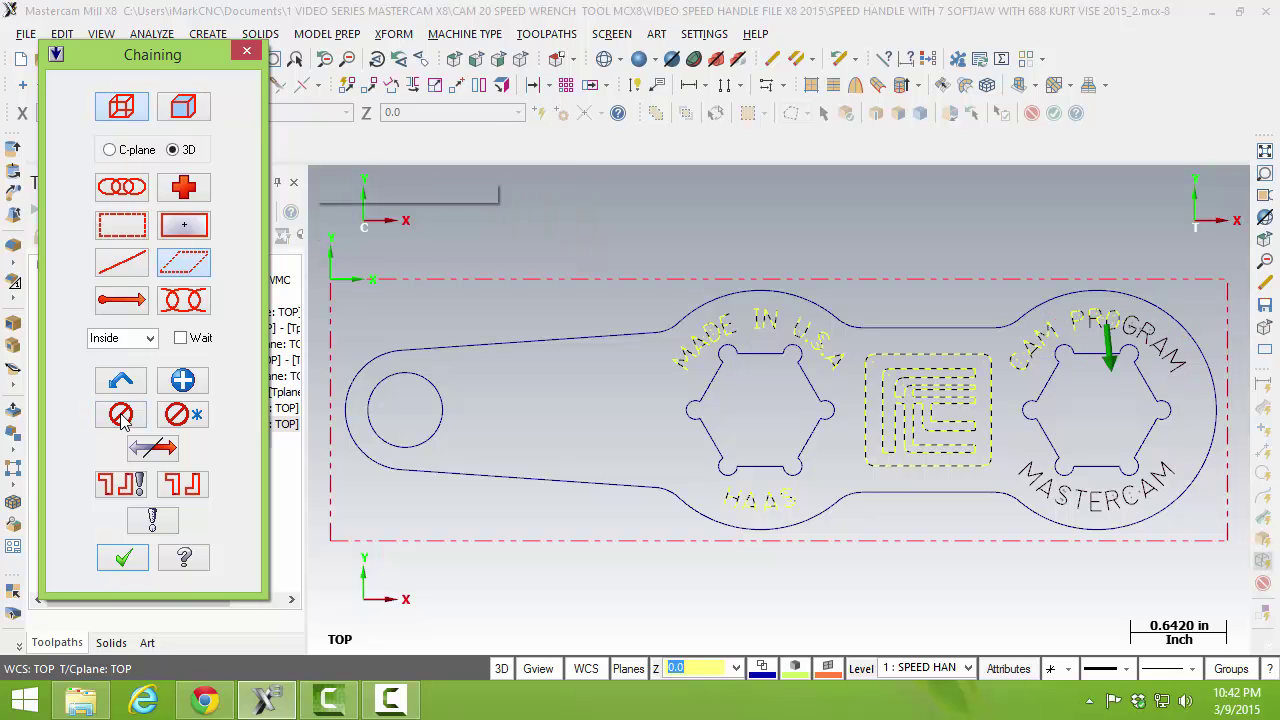
{"action": "left_click", "coordinate": [120, 415]}
{"action": "left_click", "coordinate": [120, 415]}
{"action": "left_click", "coordinate": [120, 415]}
{"action": "left_click", "coordinate": [120, 415]}
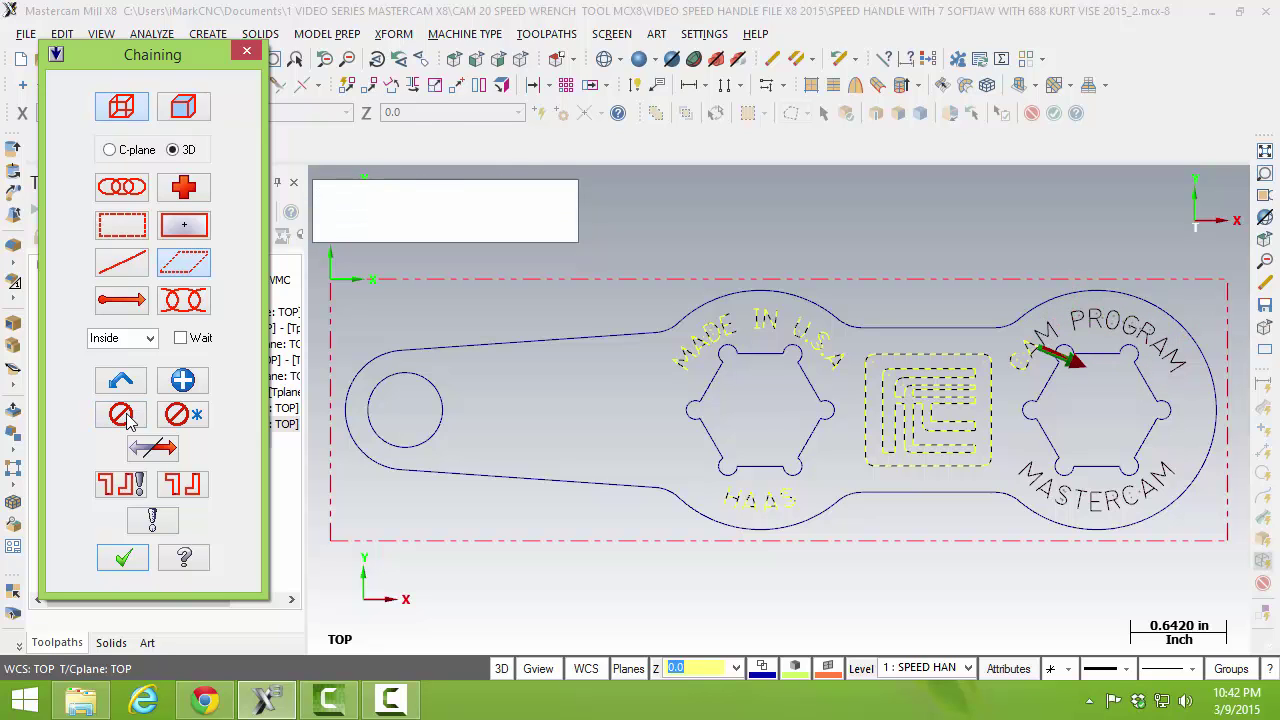
{"action": "left_click", "coordinate": [196, 420]}
{"action": "left_click", "coordinate": [620, 388]}
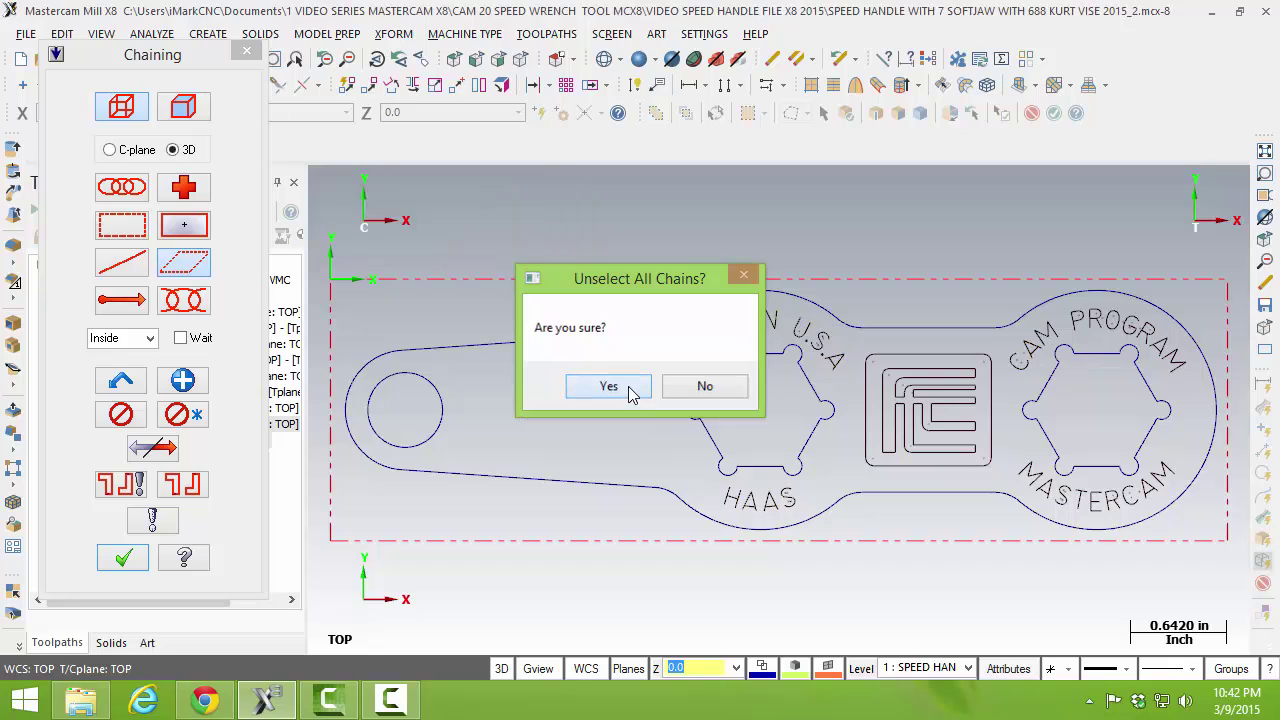
Step: Window-select all engraved text and the logo and accept the 85 chains
{"action": "left_click", "coordinate": [134, 232]}
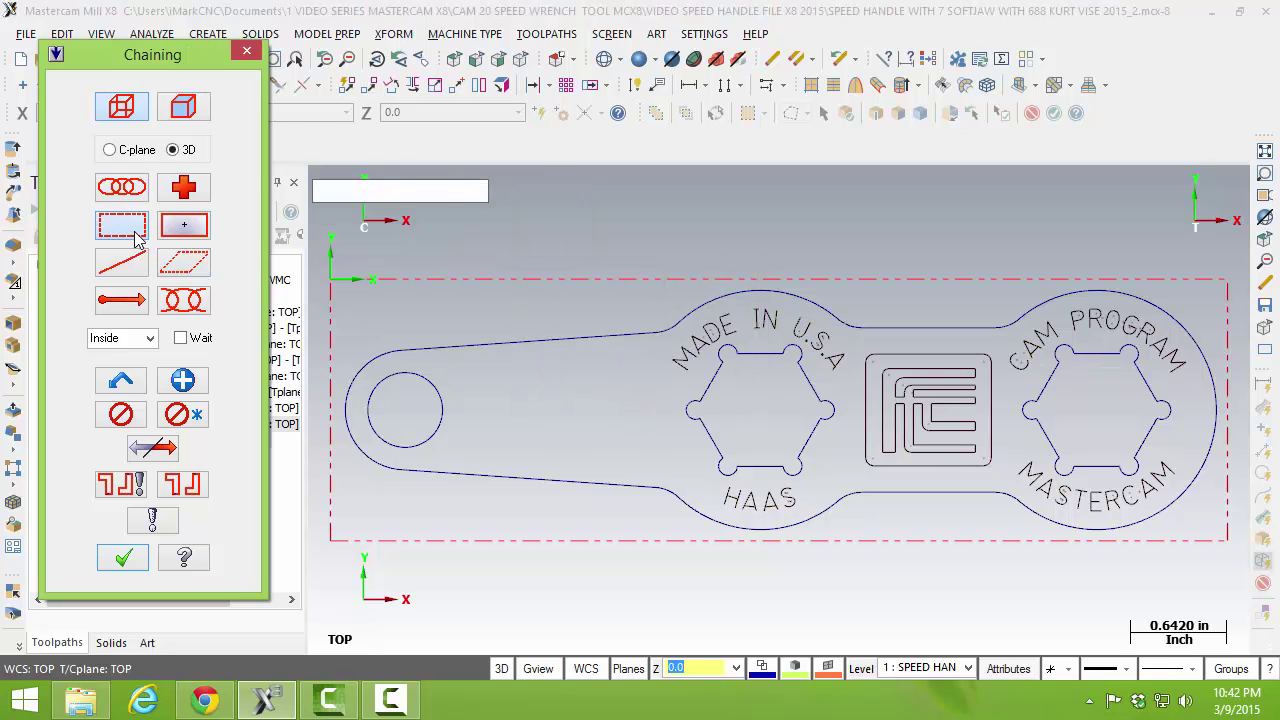
{"action": "mouse_move", "coordinate": [634, 246]}
{"action": "left_mouse_down"}
{"action": "mouse_move", "coordinate": [1171, 523]}
{"action": "mouse_move", "coordinate": [1218, 566]}
{"action": "left_mouse_up"}
{"action": "left_click", "coordinate": [1183, 475]}
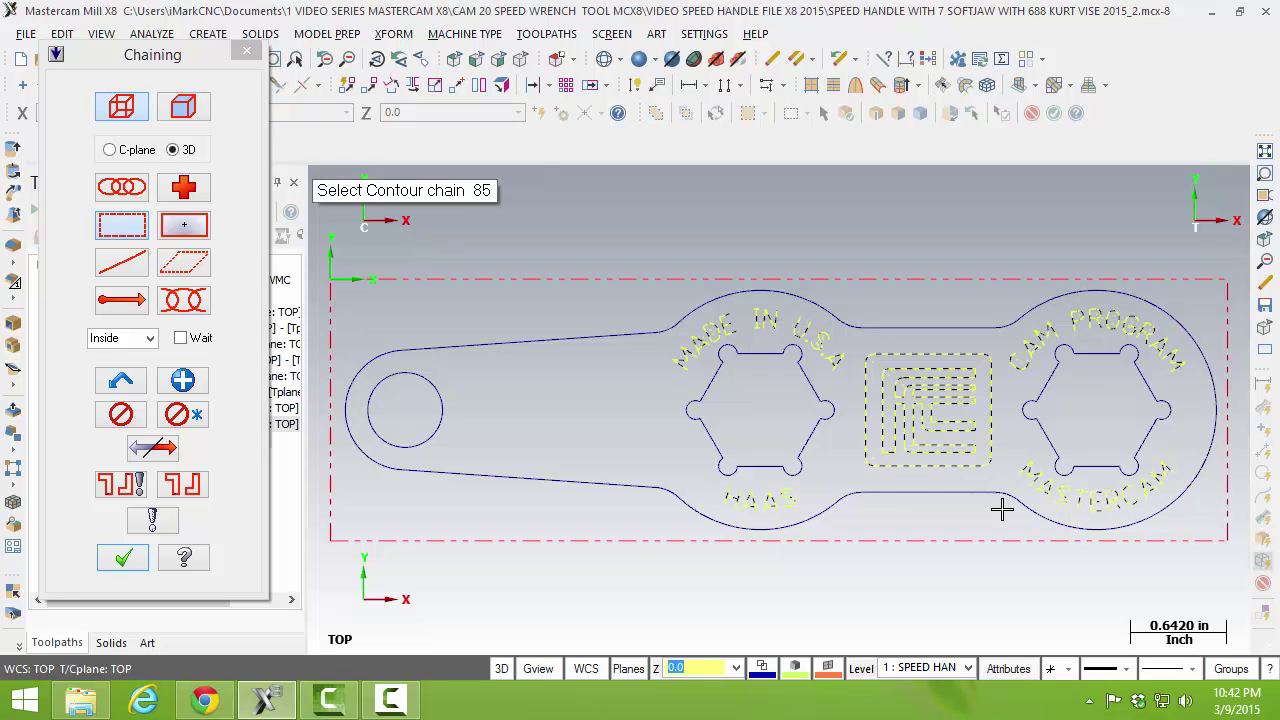
{"action": "left_click", "coordinate": [116, 555]}
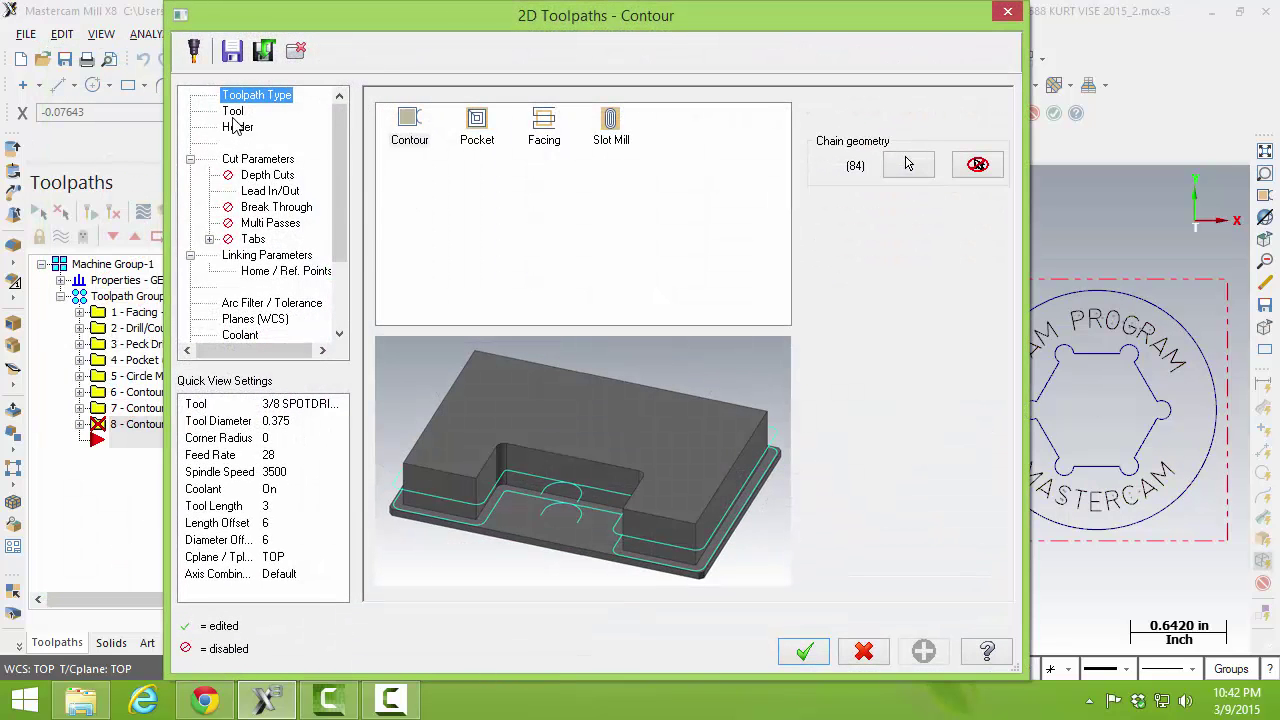
Step: Filter the tool library to the Engrave tool type only, leaving 57 of 427 tools
{"action": "left_click", "coordinate": [234, 112]}
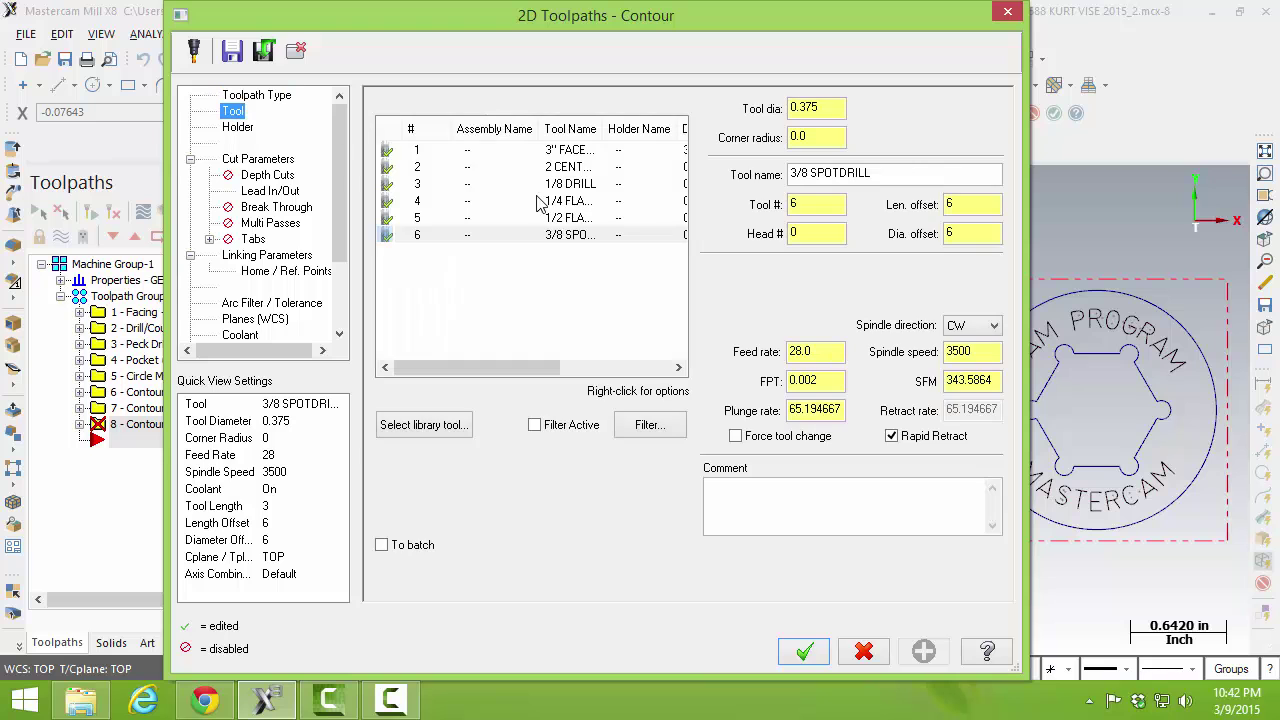
{"action": "left_click", "coordinate": [424, 424]}
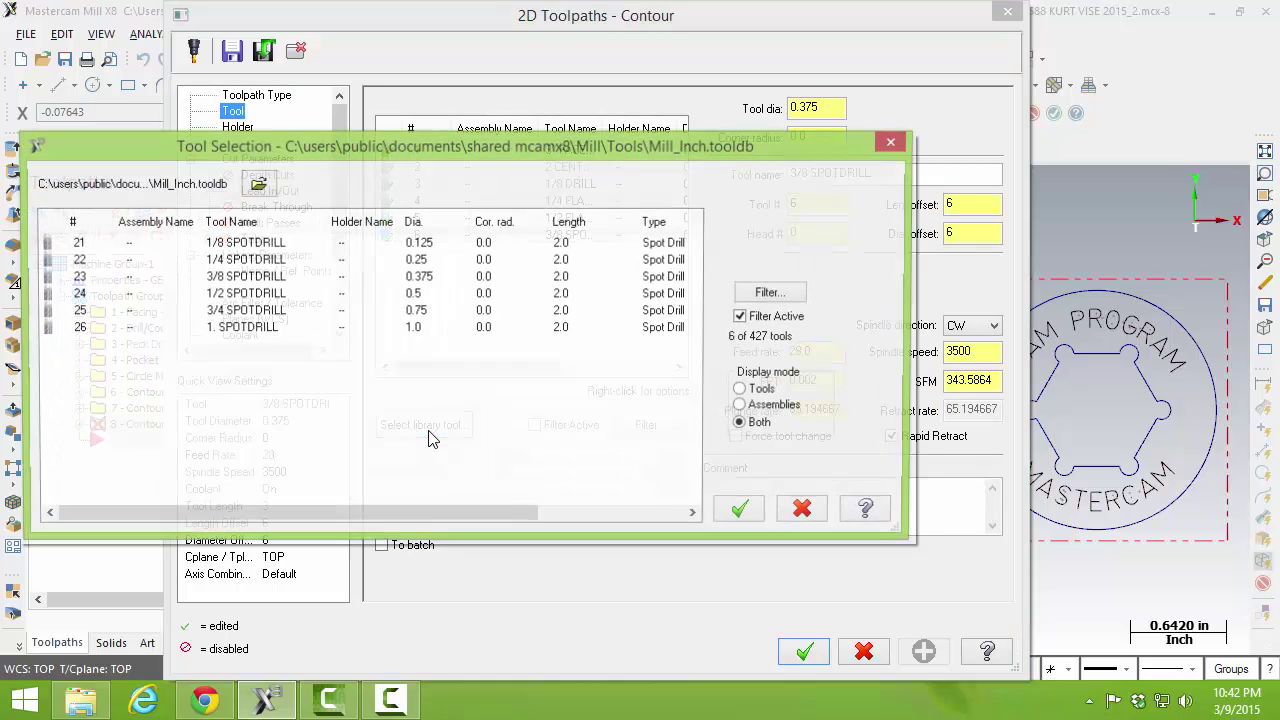
{"action": "left_click", "coordinate": [773, 293]}
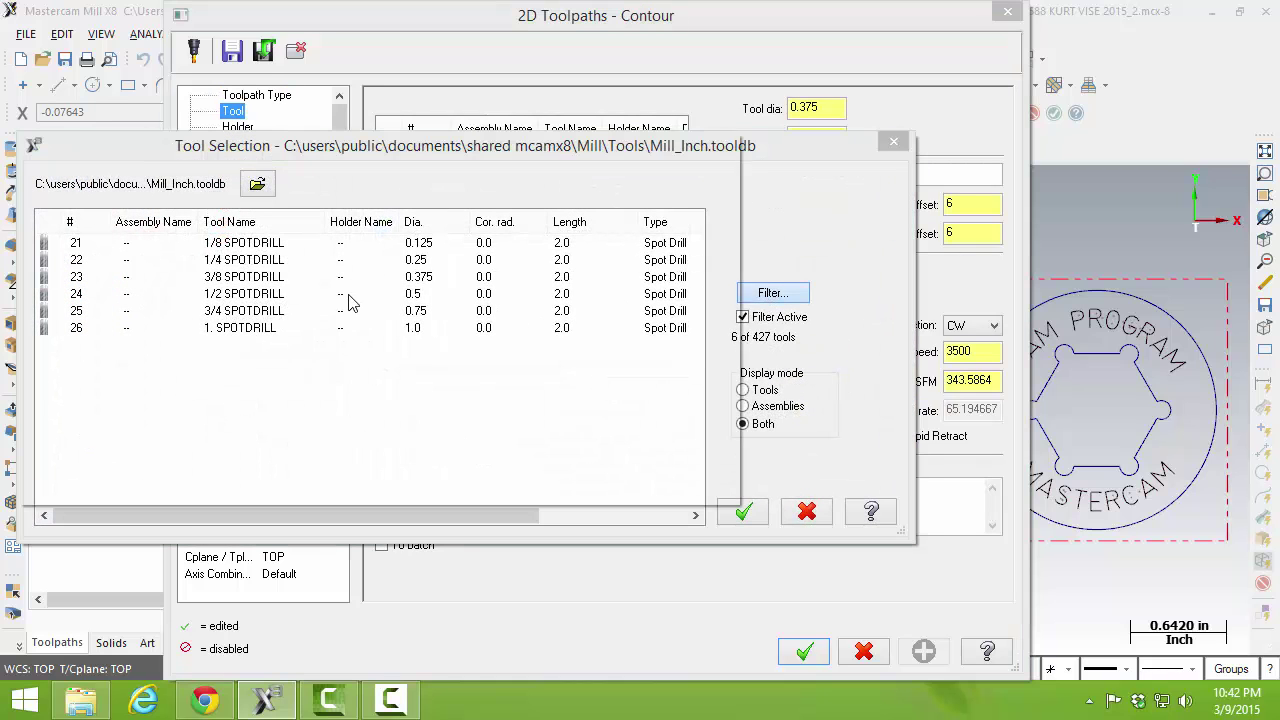
{"action": "left_click", "coordinate": [252, 366]}
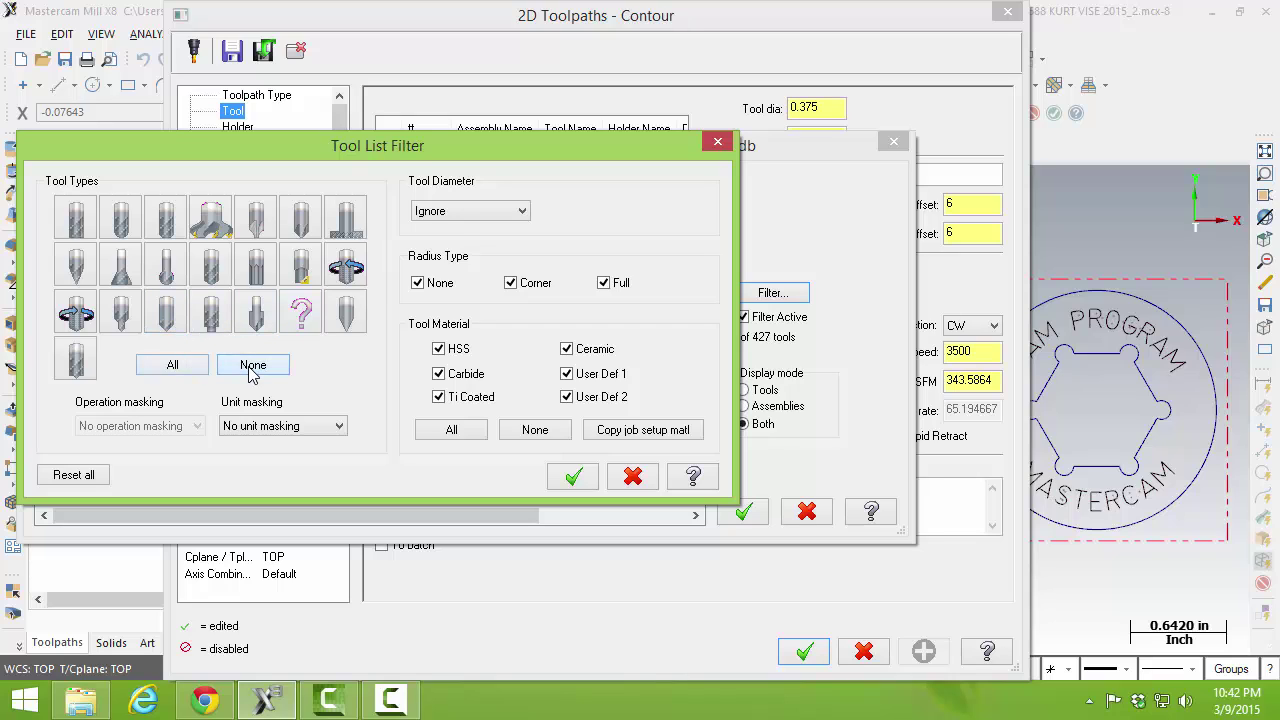
{"action": "left_click", "coordinate": [80, 230]}
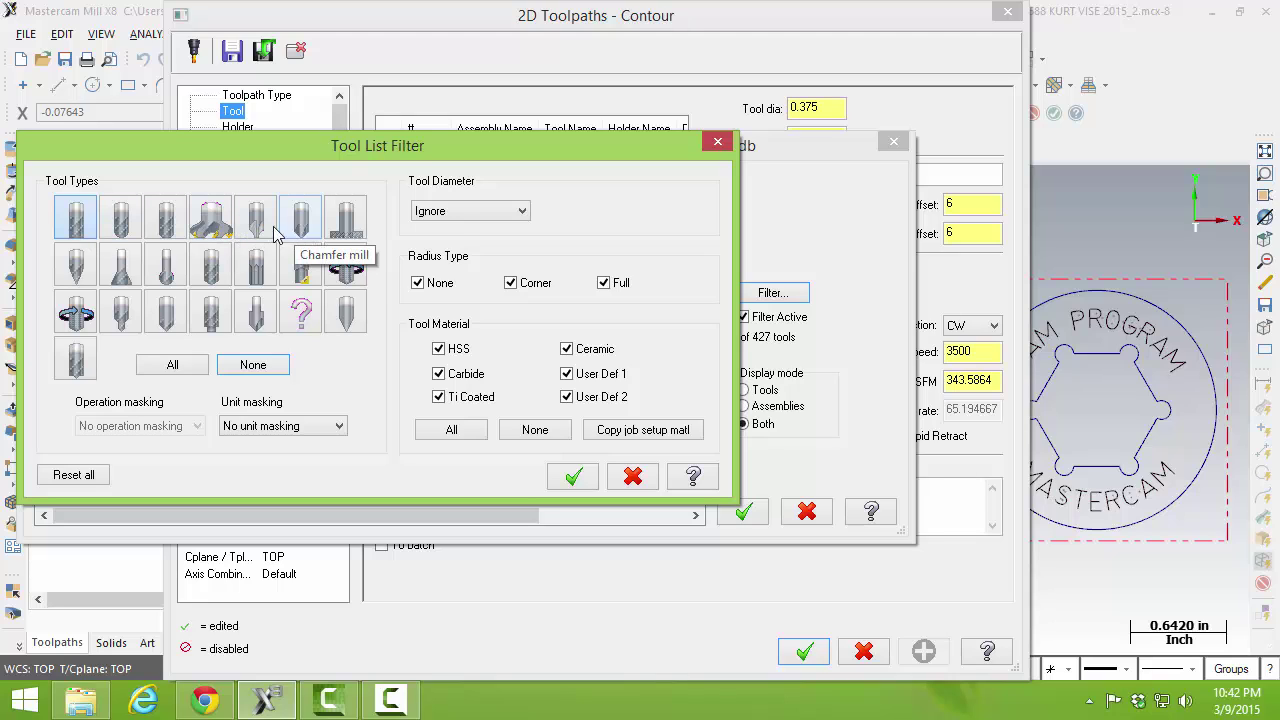
{"action": "left_click", "coordinate": [122, 318]}
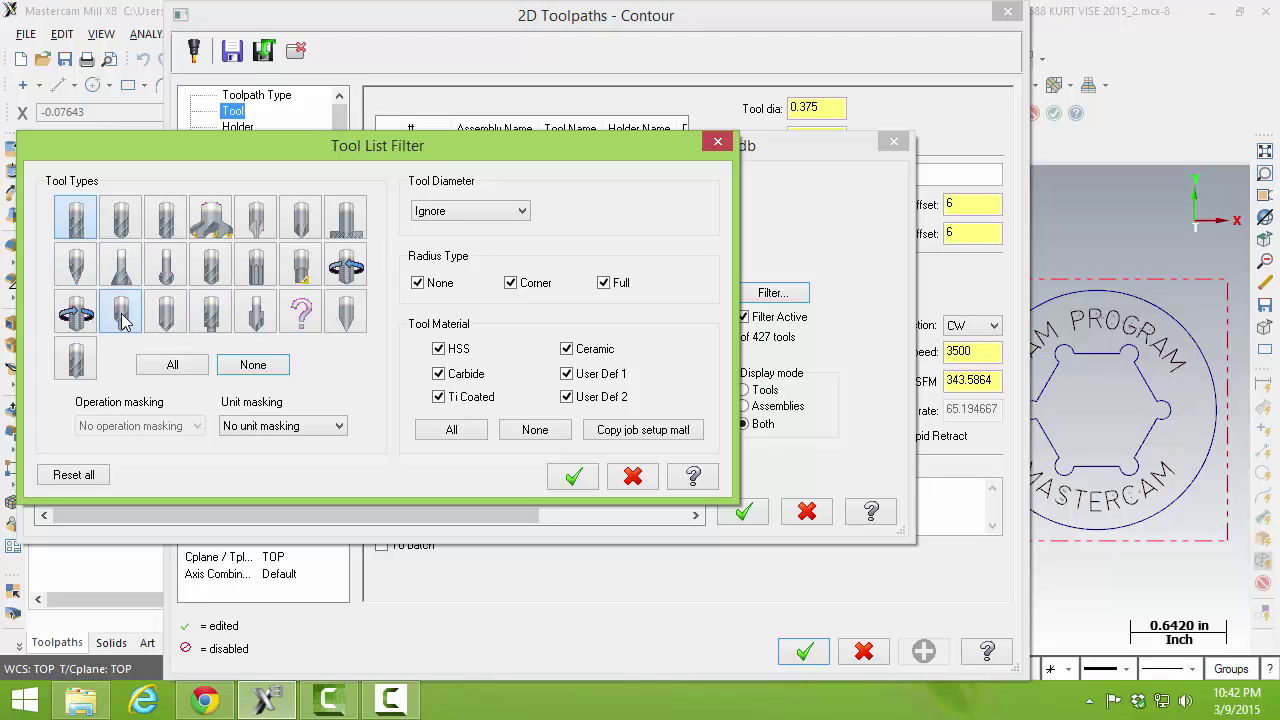
{"action": "left_click", "coordinate": [212, 268]}
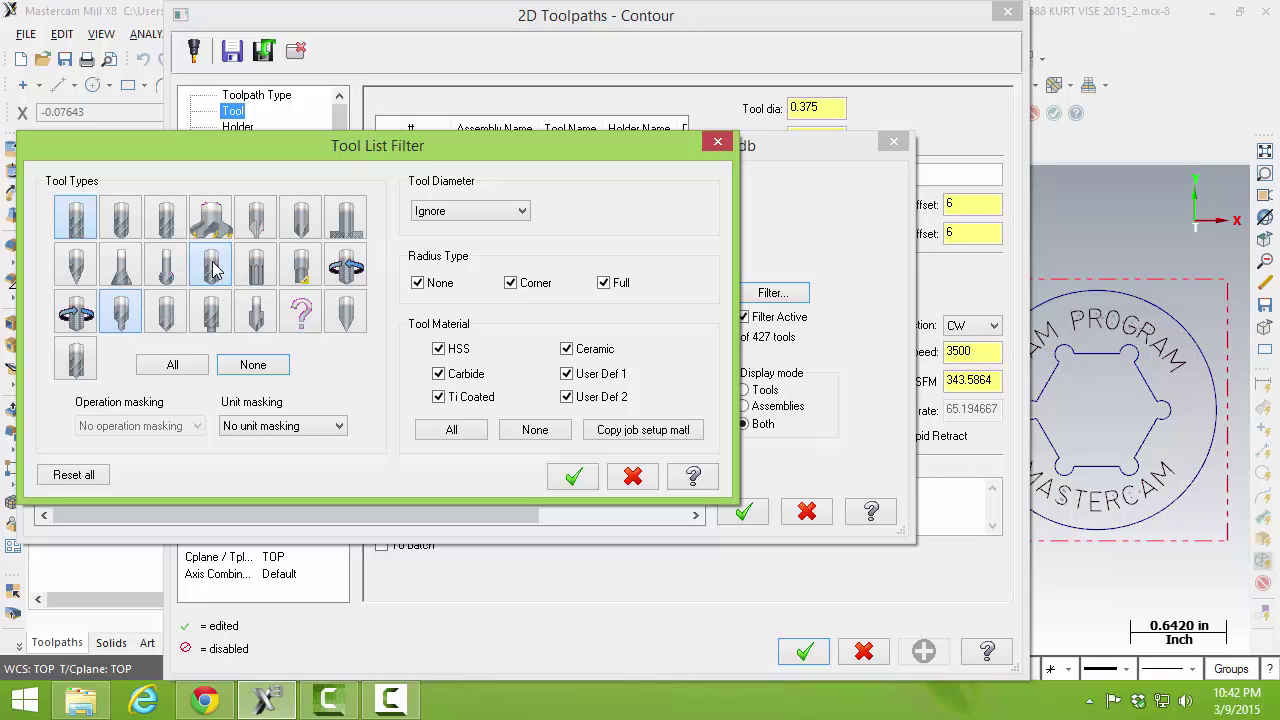
{"action": "left_click", "coordinate": [168, 318]}
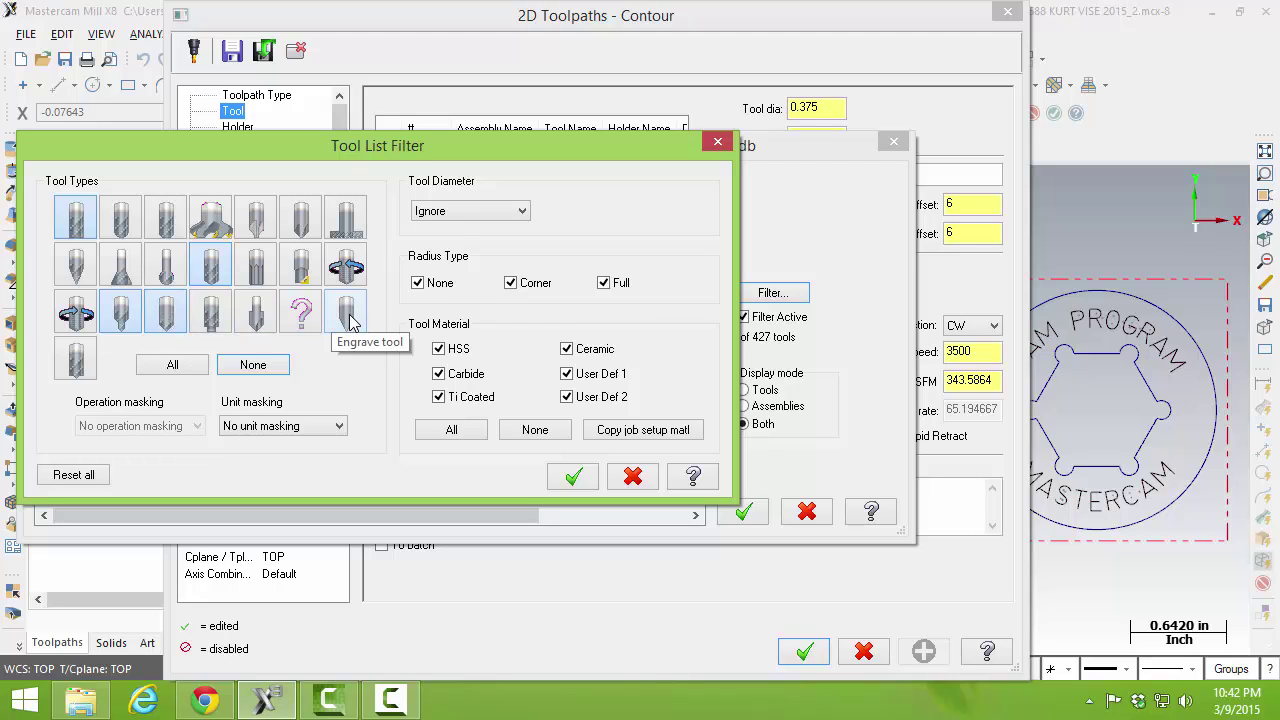
{"action": "left_click", "coordinate": [253, 364]}
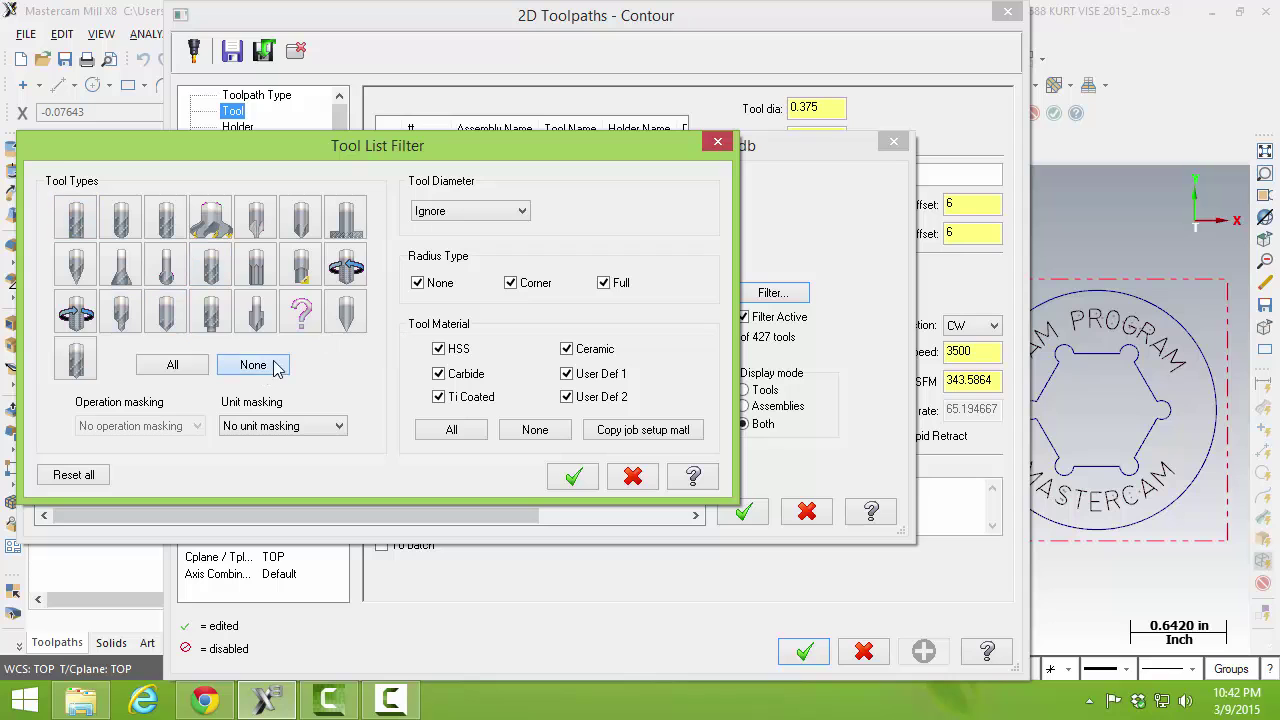
{"action": "left_click", "coordinate": [348, 316]}
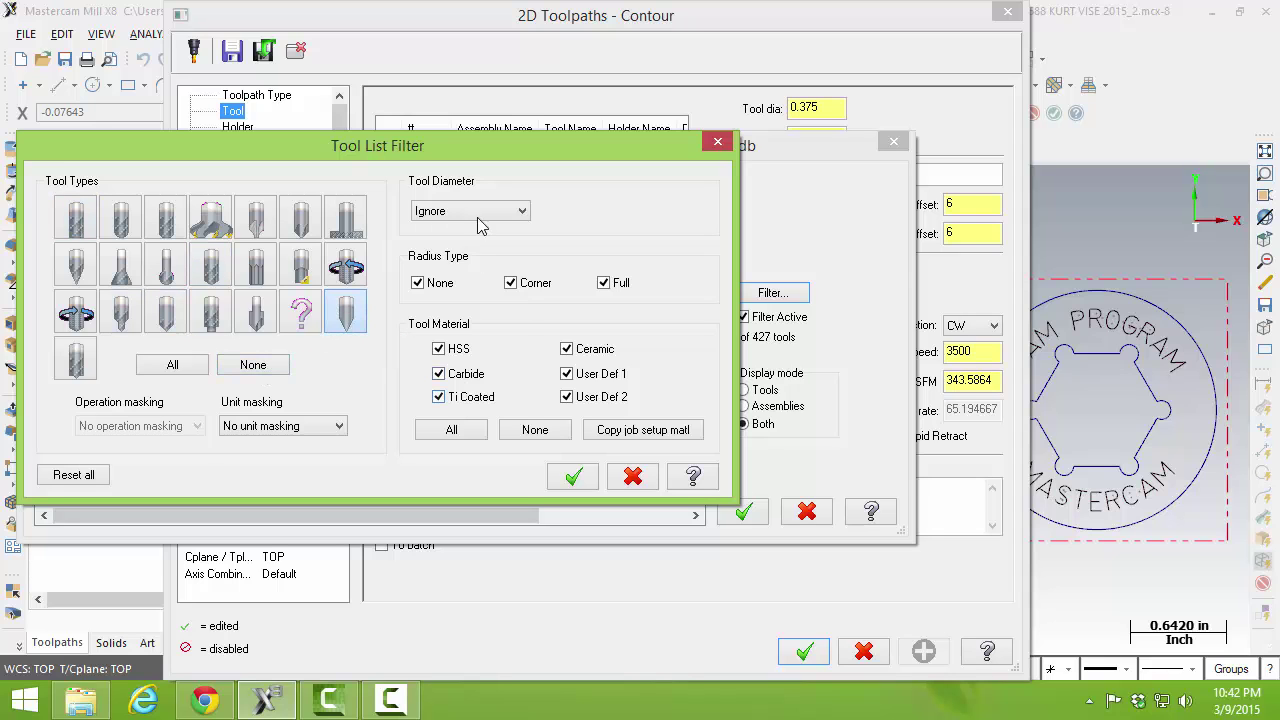
{"action": "left_click", "coordinate": [574, 474]}
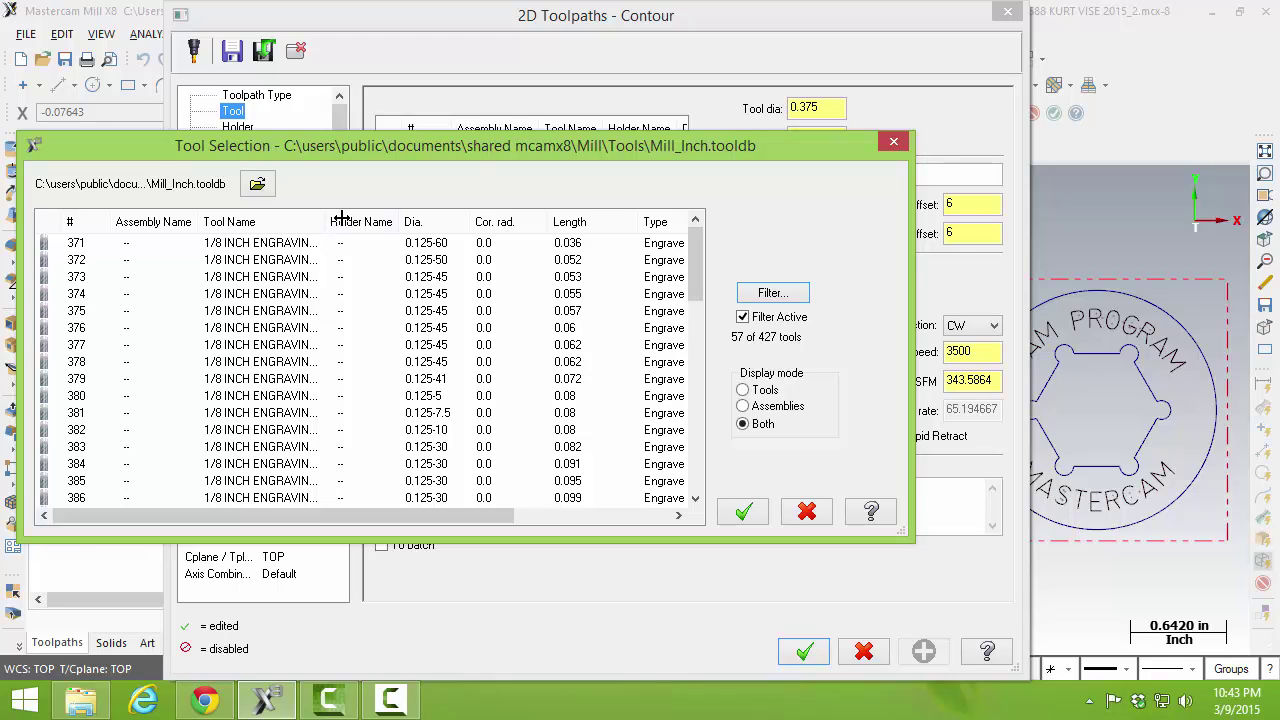
Step: Choose the 1/8 inch engraving tool, 90 degree × .005 tip, as tool 7
{"action": "left_click_drag", "start_coordinate": [340, 219], "coordinate": [531, 221]}
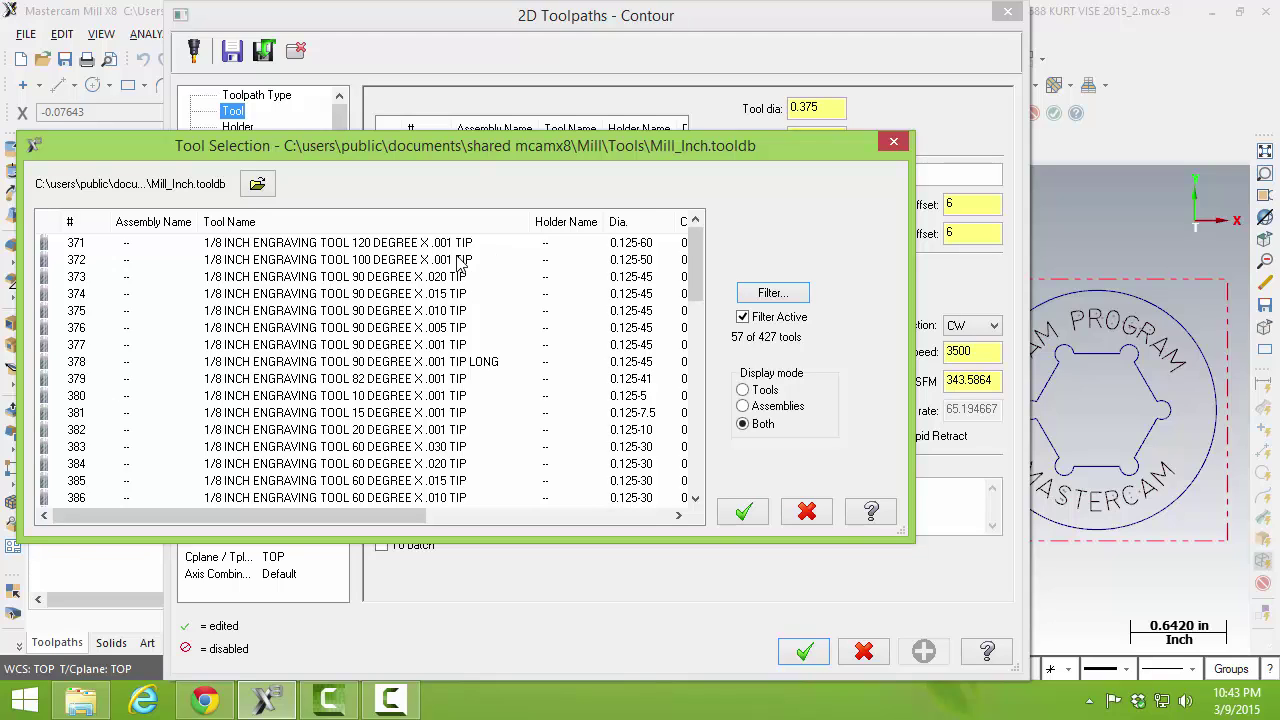
{"action": "left_click", "coordinate": [458, 314]}
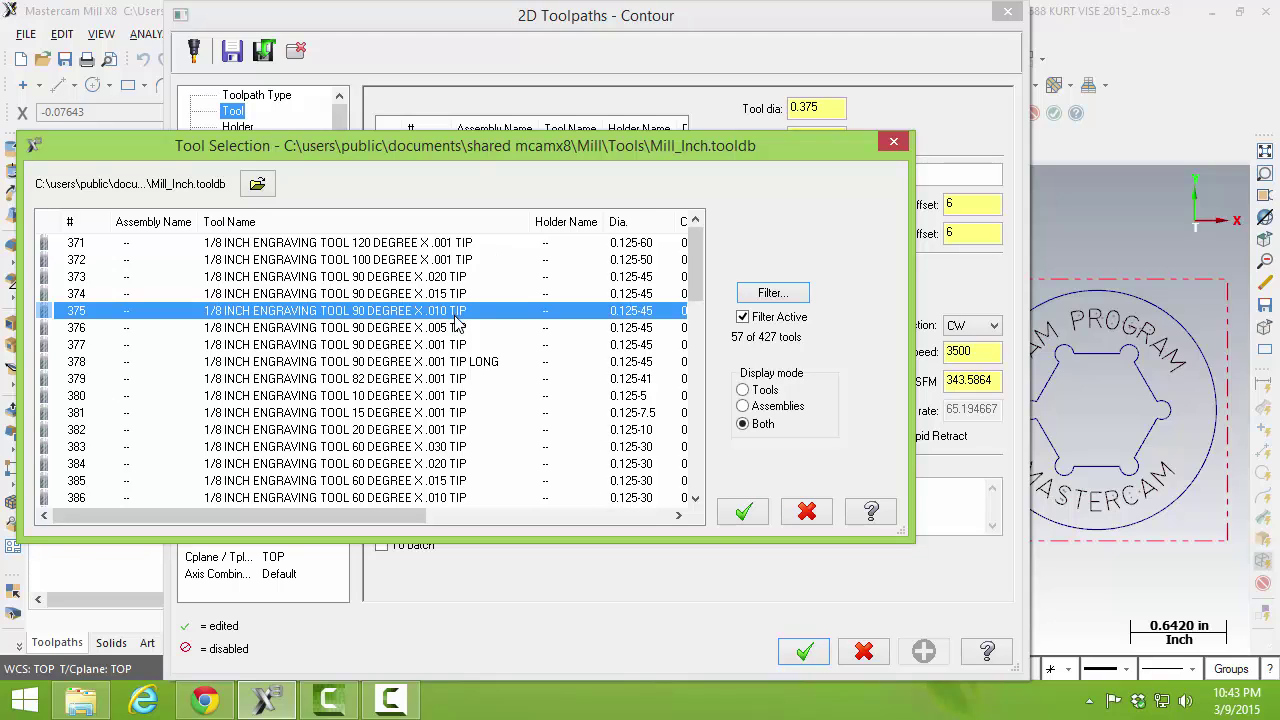
{"action": "left_click", "coordinate": [451, 330]}
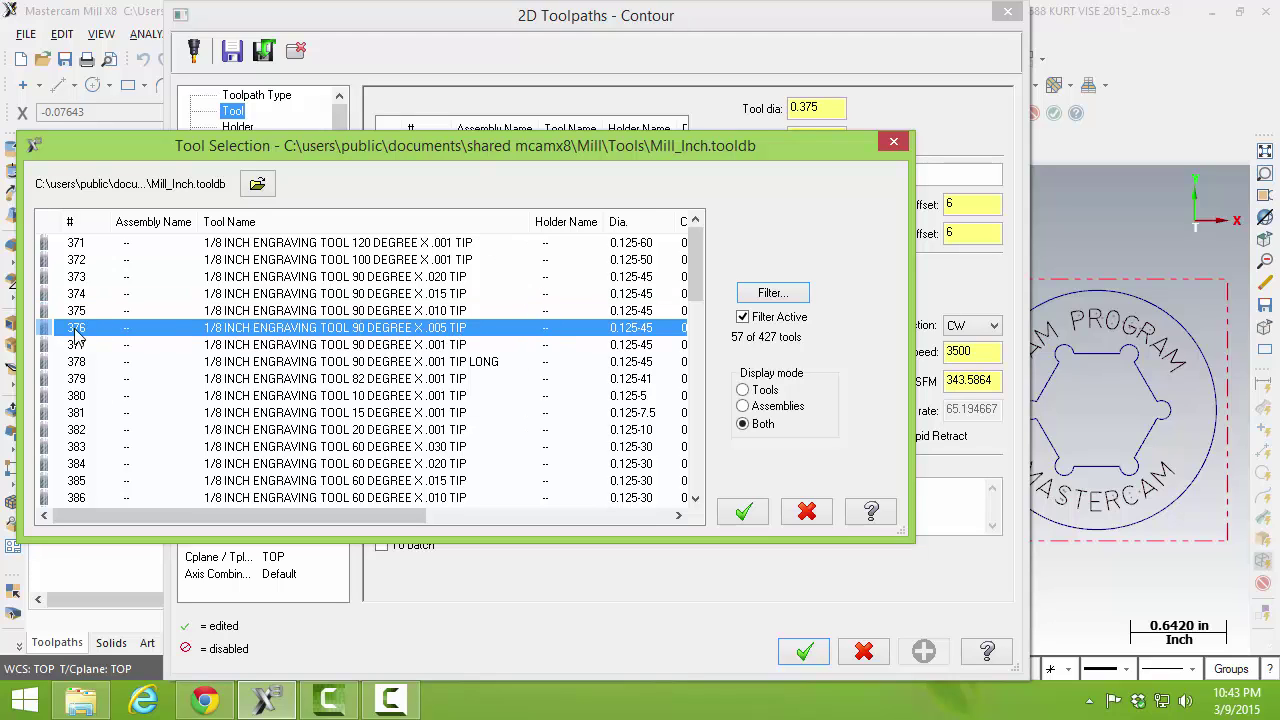
{"action": "left_click", "coordinate": [729, 514]}
Step: Set spindle speed 3500, feed per tooth 0.002, feed rate 7.0 and plunge rate 6.0
{"action": "double_click", "coordinate": [984, 348]}
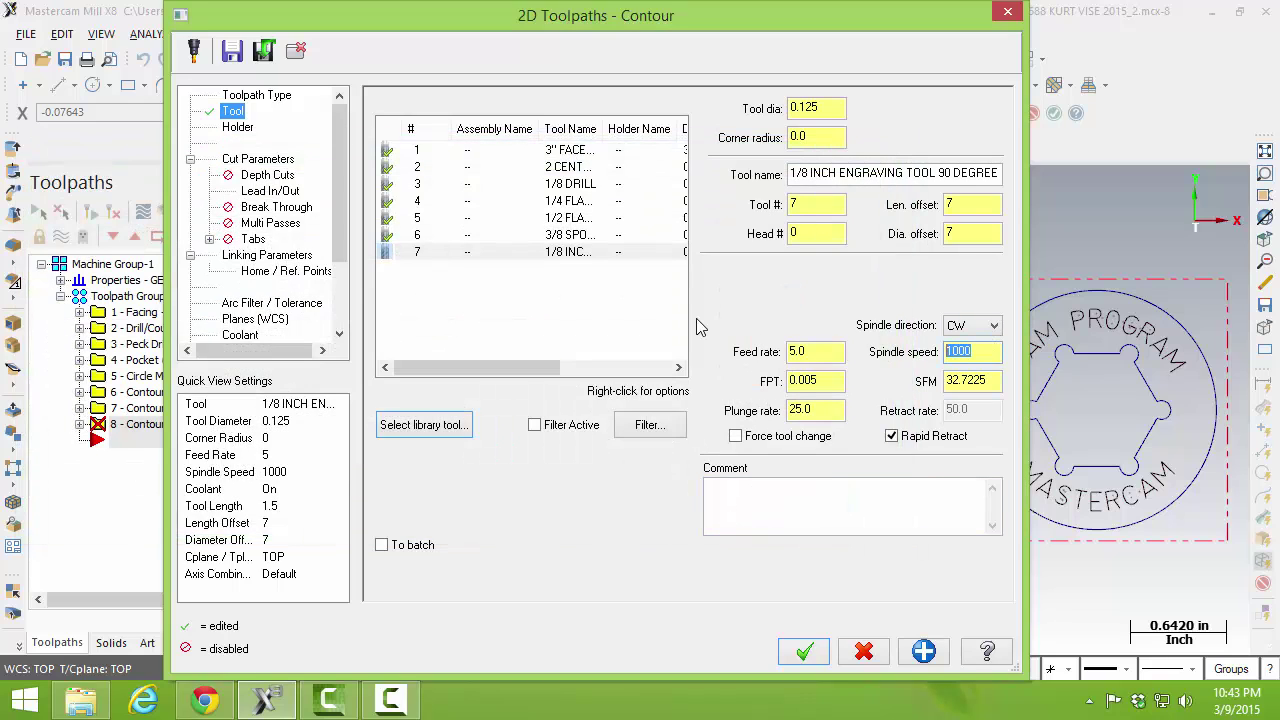
{"action": "type", "text": "3500"}
{"action": "key", "text": "Return"}
{"action": "left_click_drag", "start_coordinate": [826, 381], "coordinate": [804, 381]}
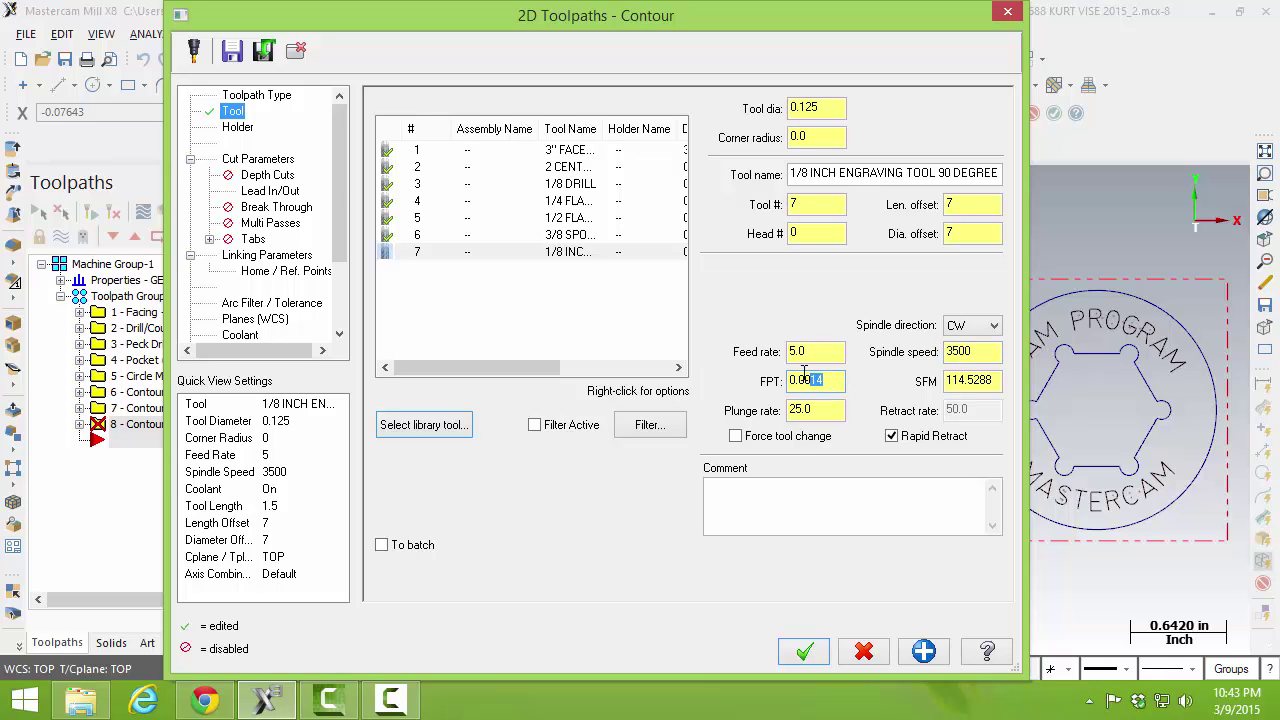
{"action": "type", "text": "02"}
{"action": "key", "text": "Return"}
{"action": "key", "text": "Tab"}
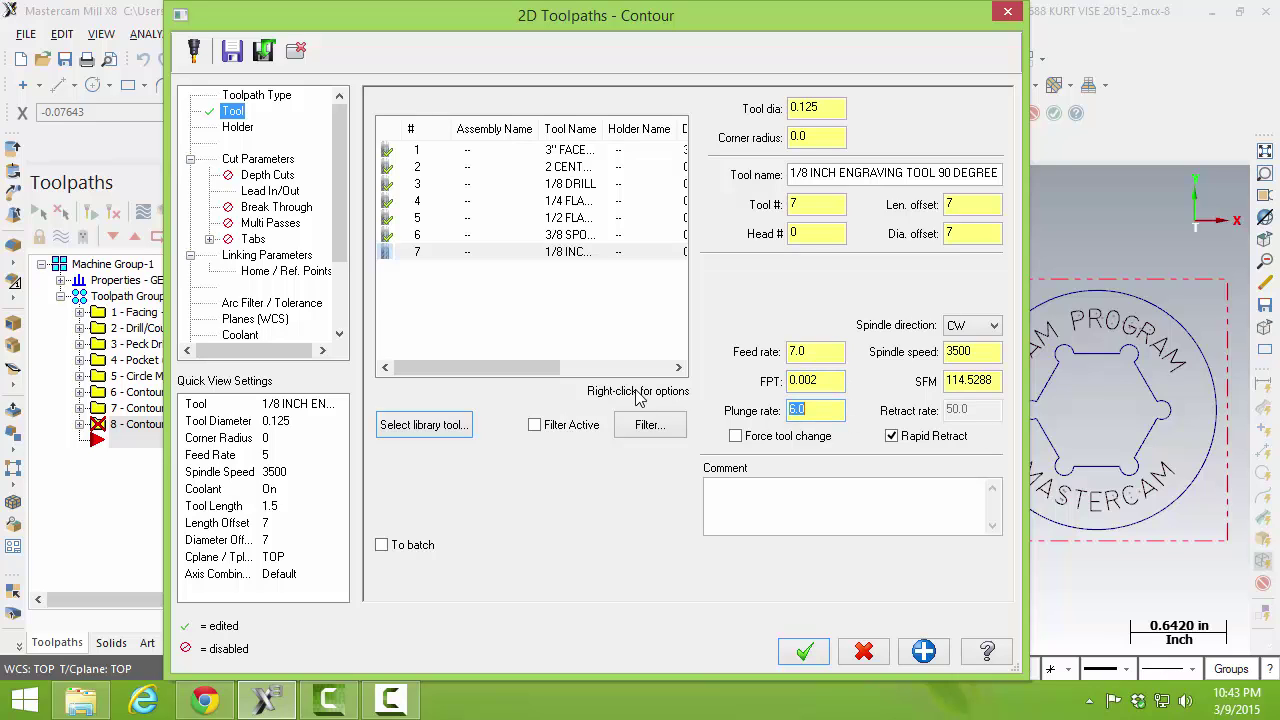
{"action": "left_click", "coordinate": [820, 381]}
{"action": "left_click", "coordinate": [279, 166]}
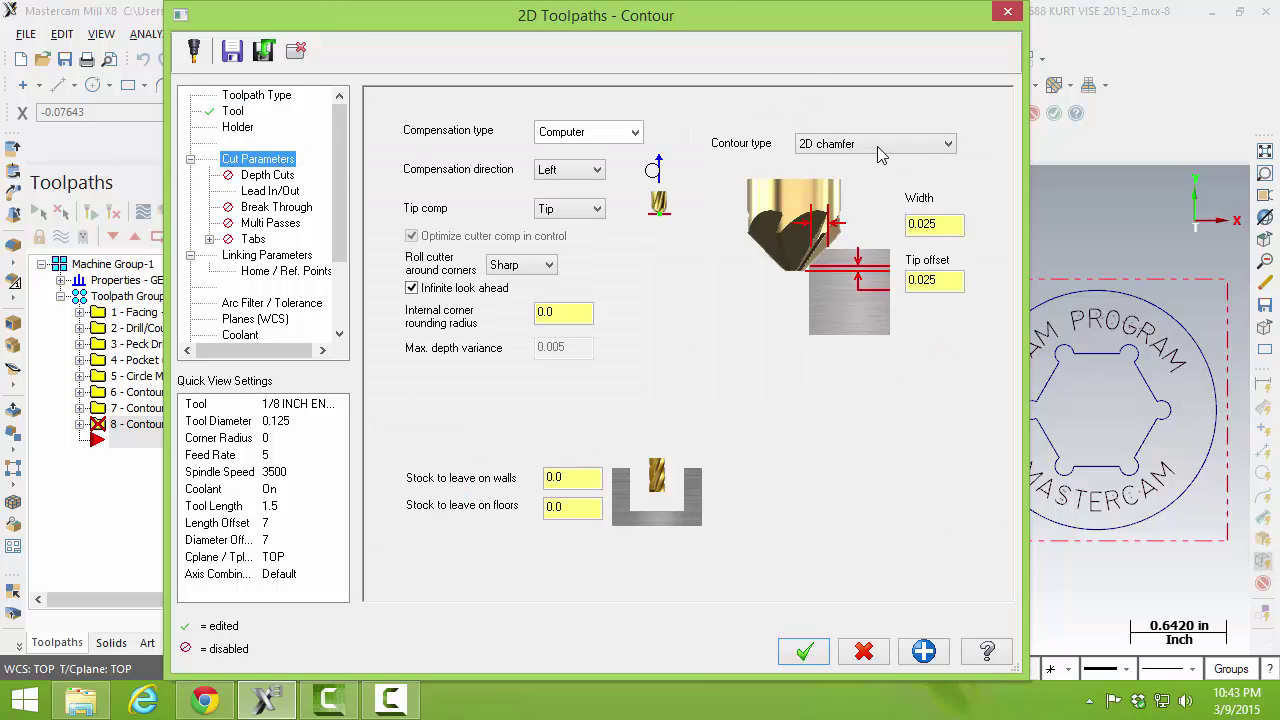
Step: Set contour type to 2D, compensation Off, and disable lead in/out
{"action": "left_click", "coordinate": [877, 145]}
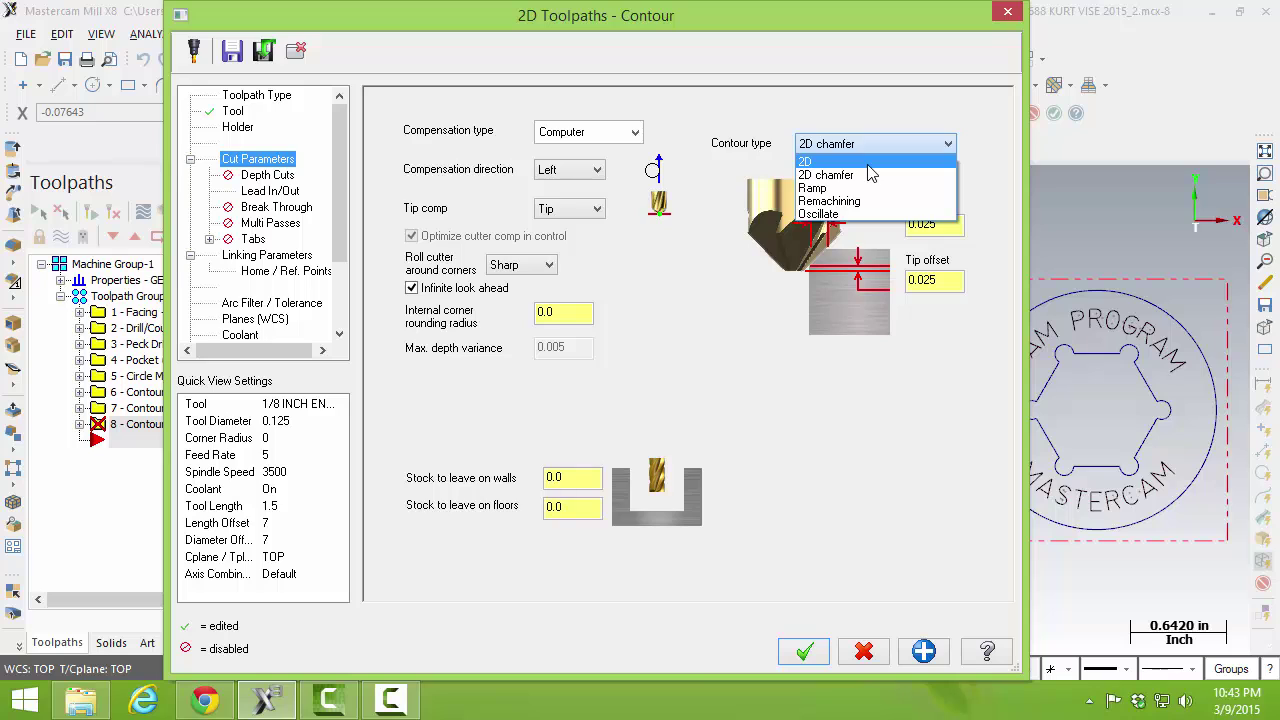
{"action": "left_click", "coordinate": [868, 163]}
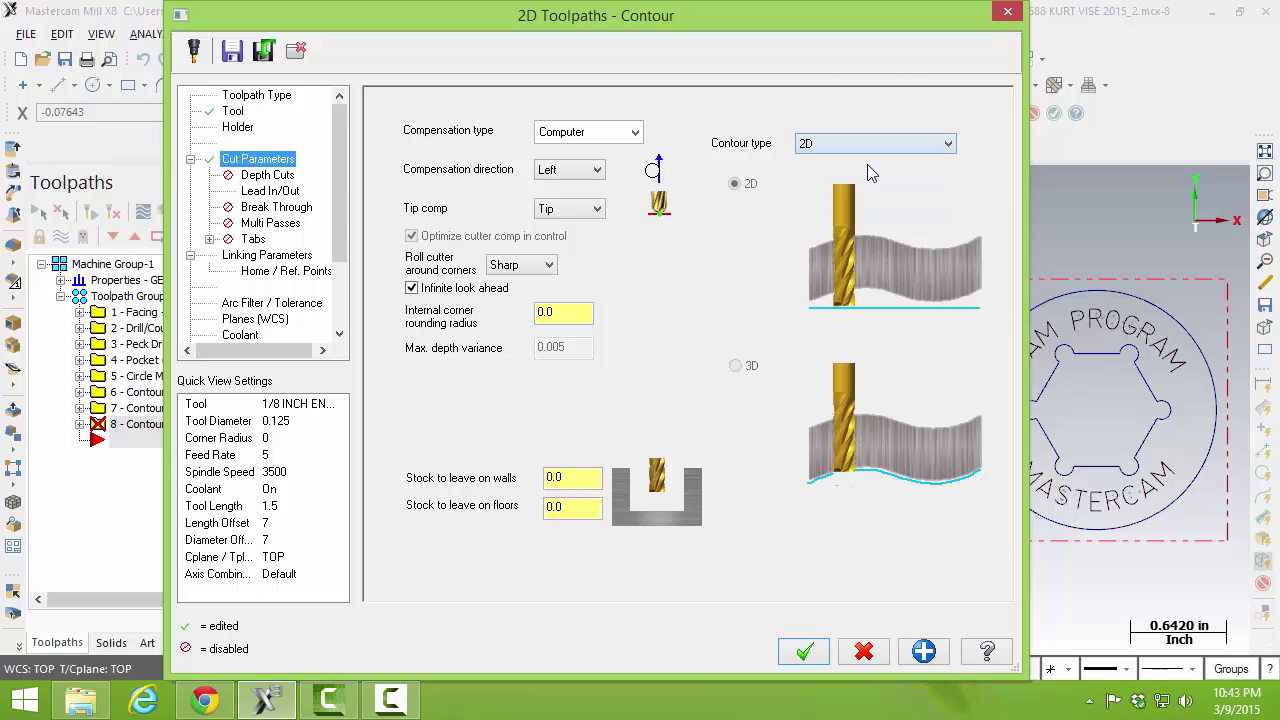
{"action": "left_click", "coordinate": [633, 137]}
{"action": "left_click", "coordinate": [595, 218]}
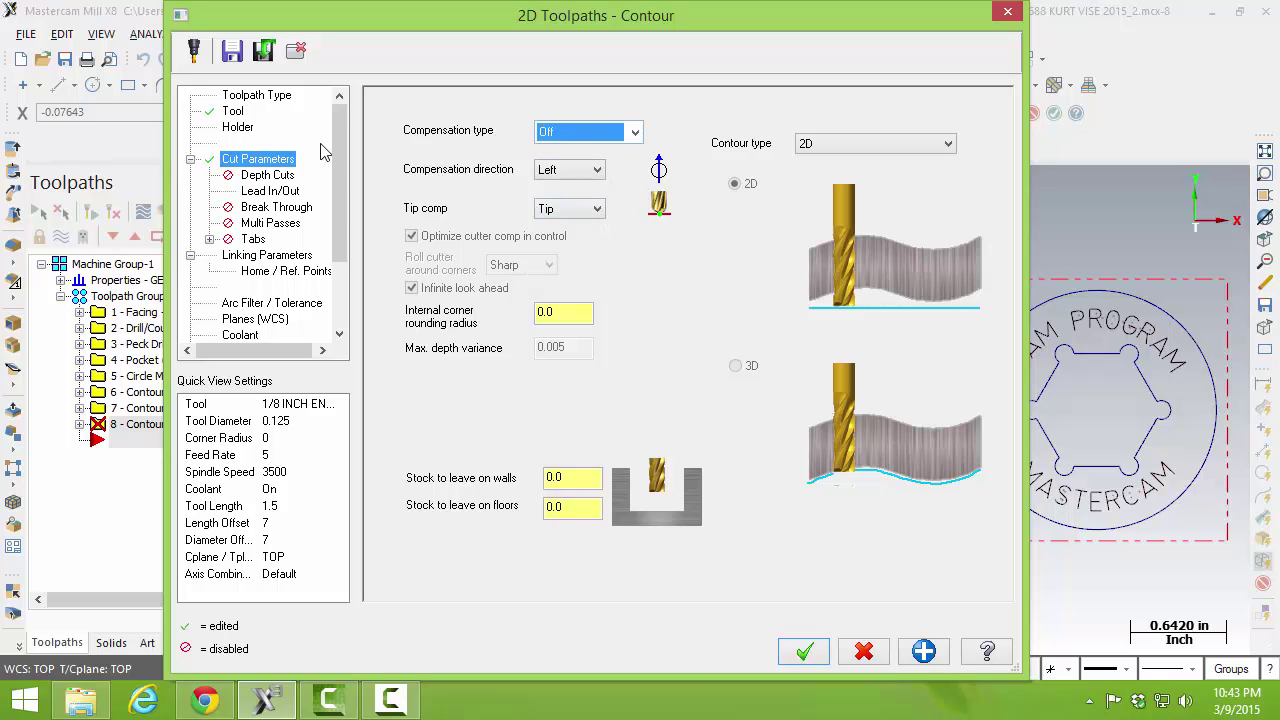
{"action": "left_click", "coordinate": [272, 191]}
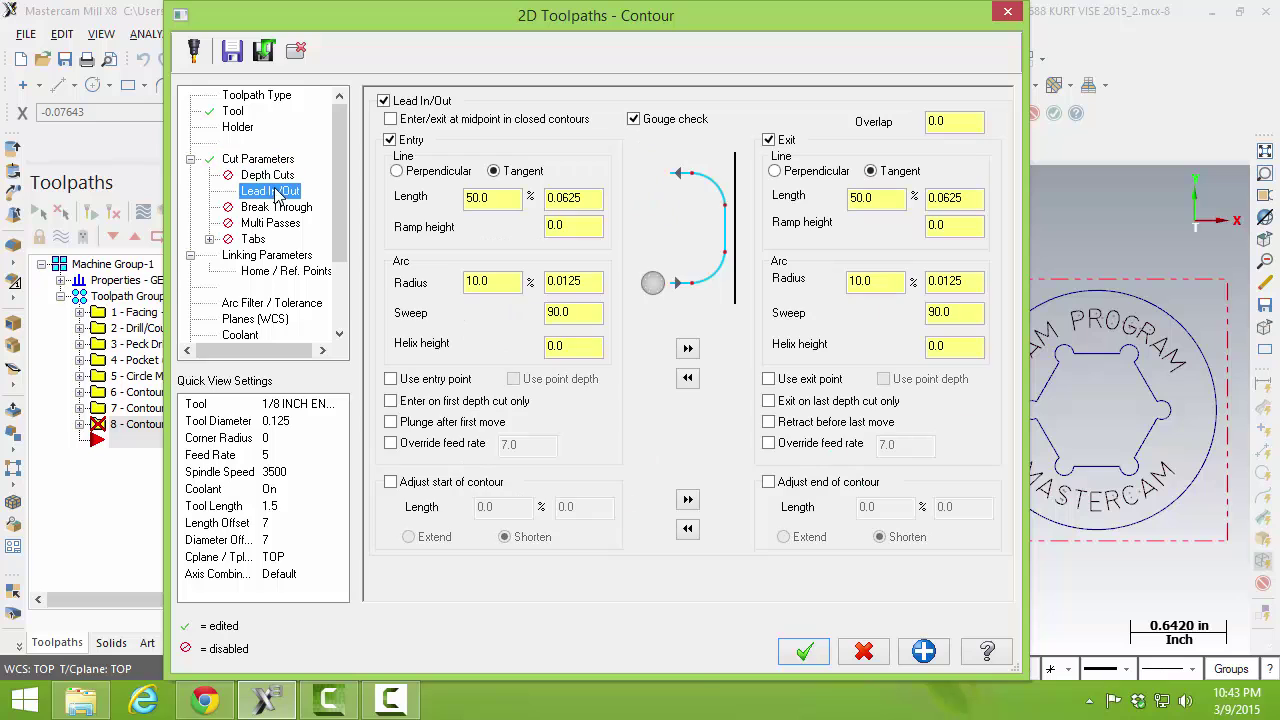
{"action": "left_click", "coordinate": [382, 101]}
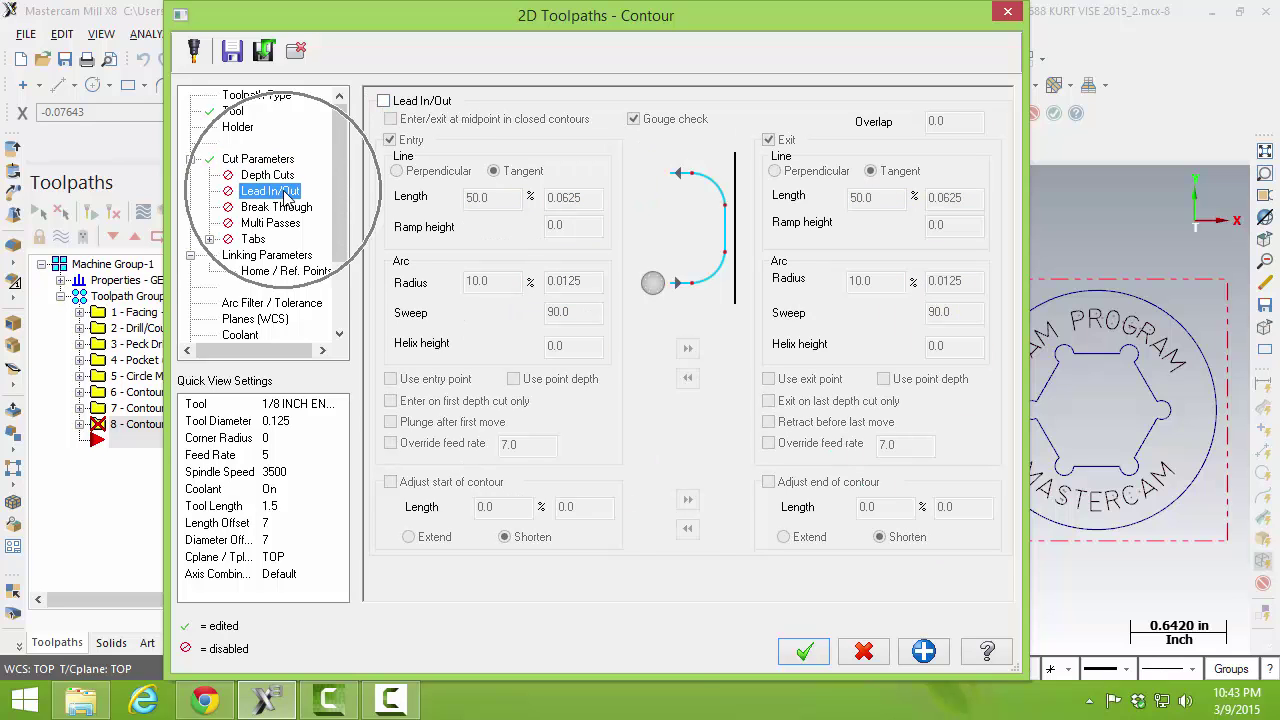
Step: Set the 0.73 absolute cut depth, turn Flood coolant on, and generate the toolpath
{"action": "left_click", "coordinate": [272, 256]}
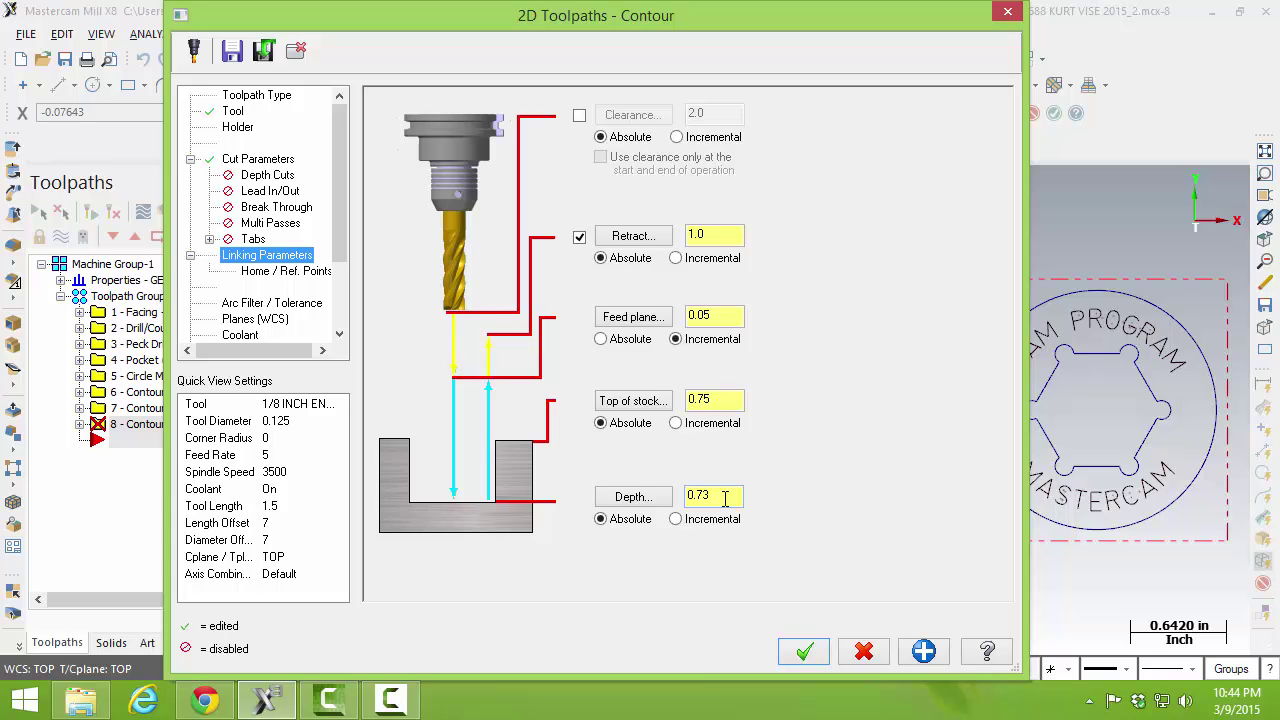
{"action": "left_click", "coordinate": [716, 498]}
{"action": "left_click", "coordinate": [241, 335]}
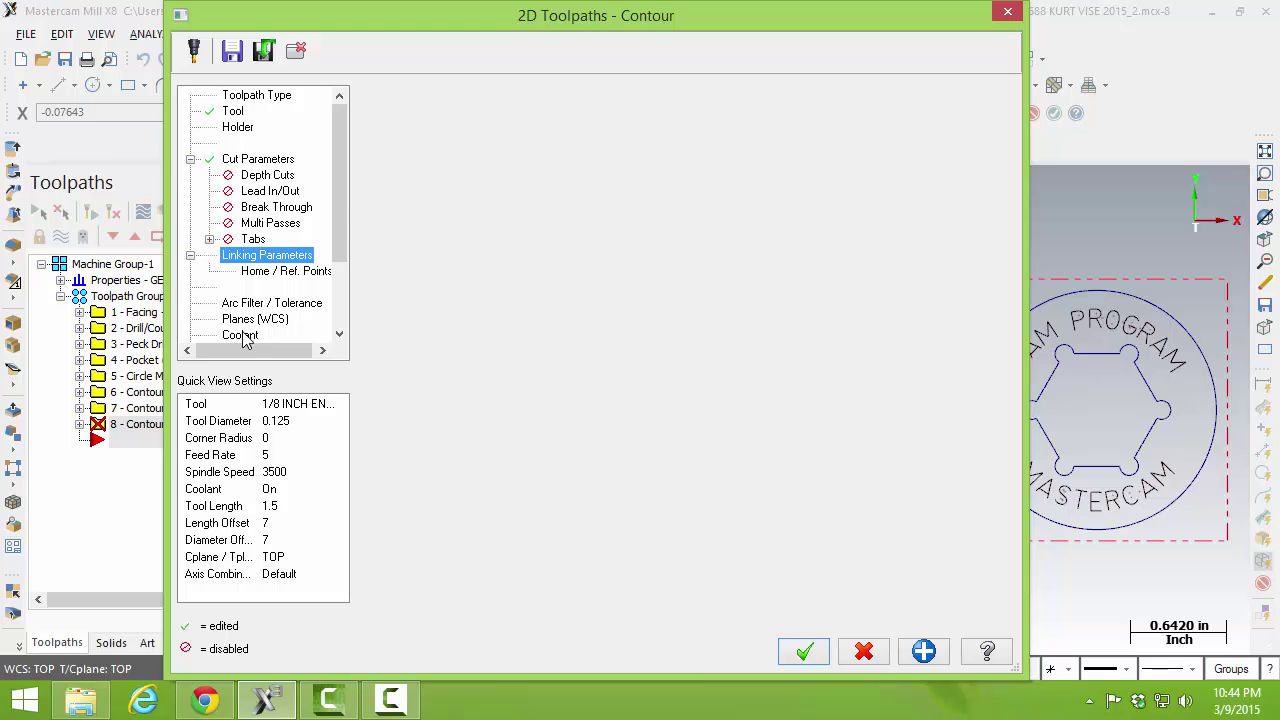
{"action": "left_click", "coordinate": [715, 210]}
{"action": "left_click", "coordinate": [716, 236]}
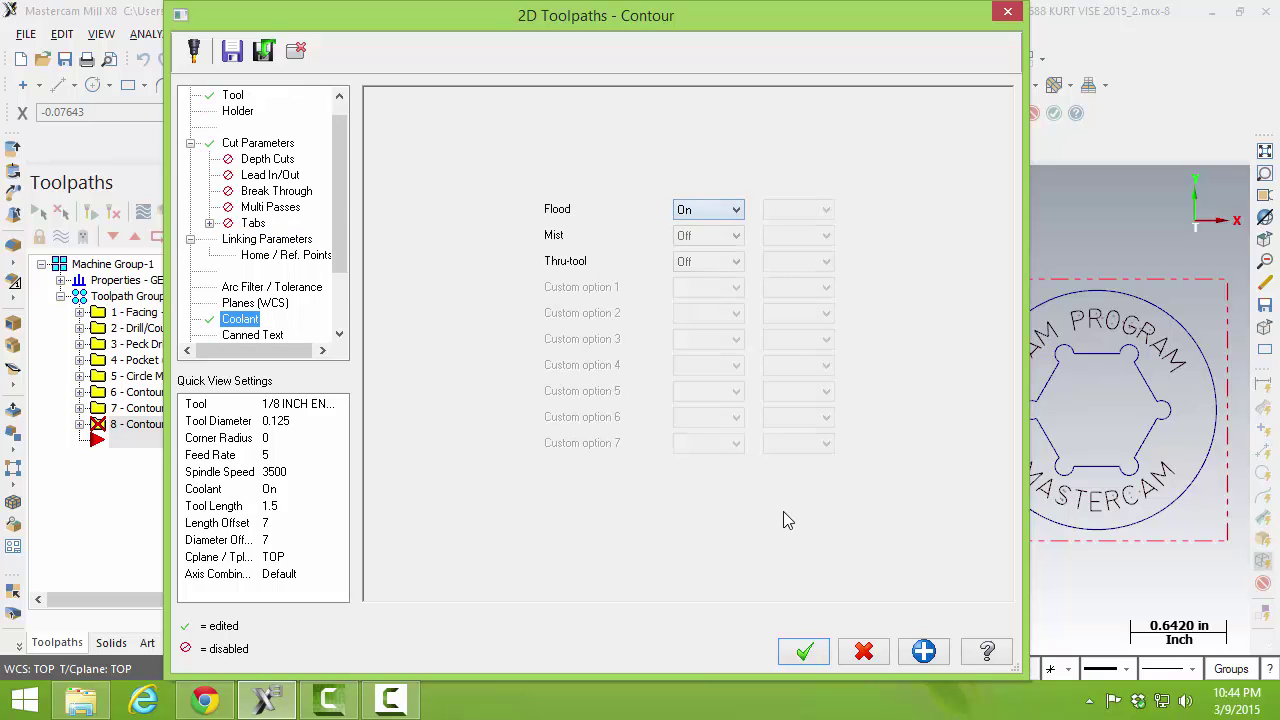
{"action": "left_click", "coordinate": [806, 653]}
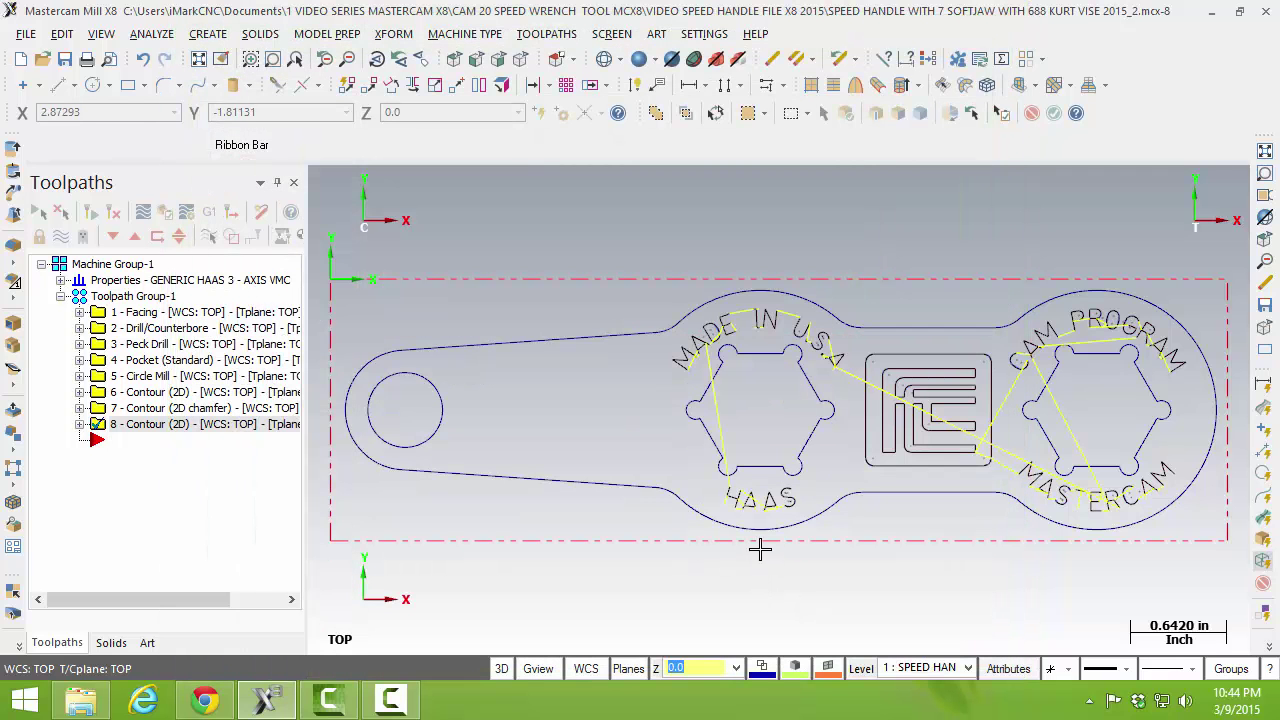
Step: Switch to isometric view, select all eight operations in Toolpath Group-1, and regenerate them
{"action": "key", "text": "alt+7"}
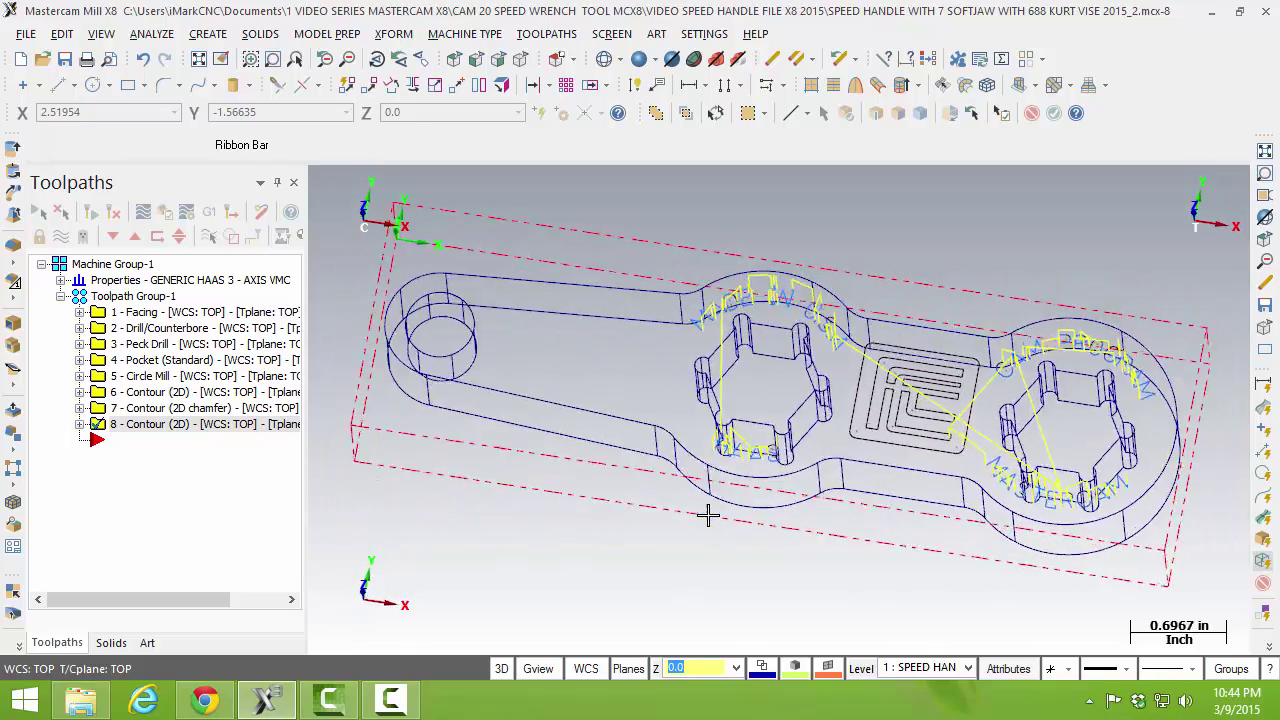
{"action": "left_click", "coordinate": [110, 298]}
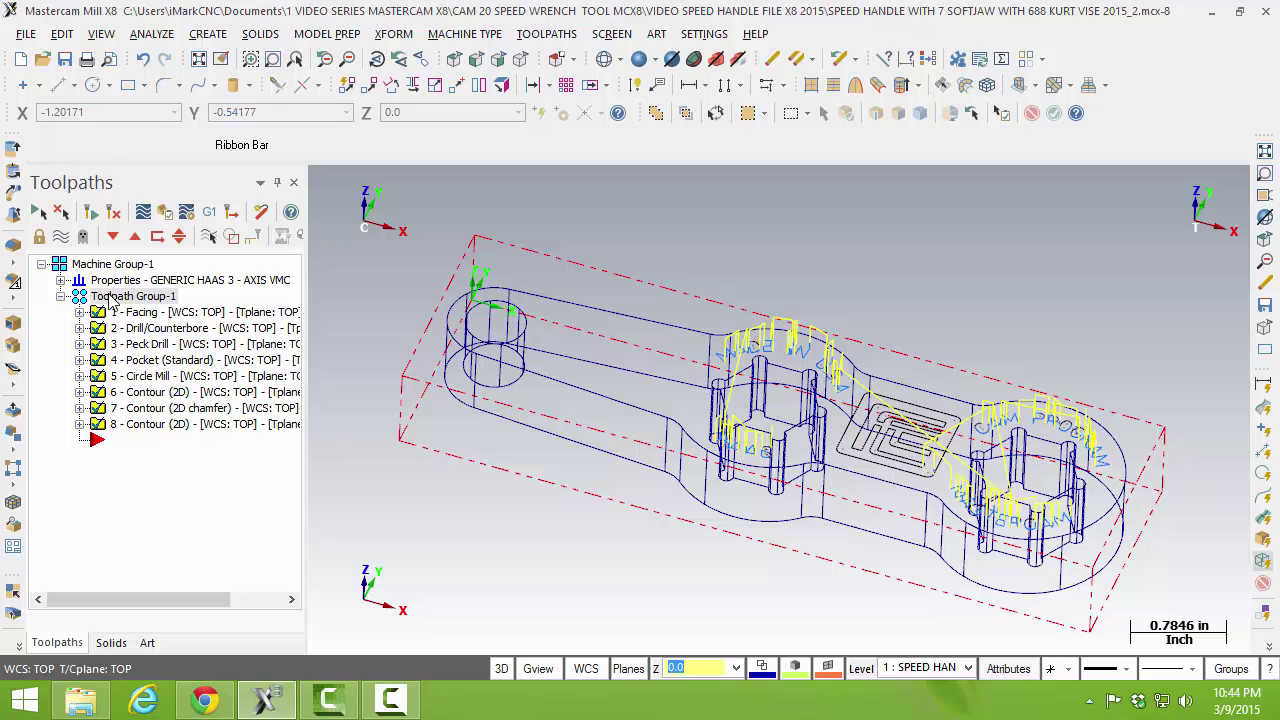
{"action": "left_click", "coordinate": [166, 212]}
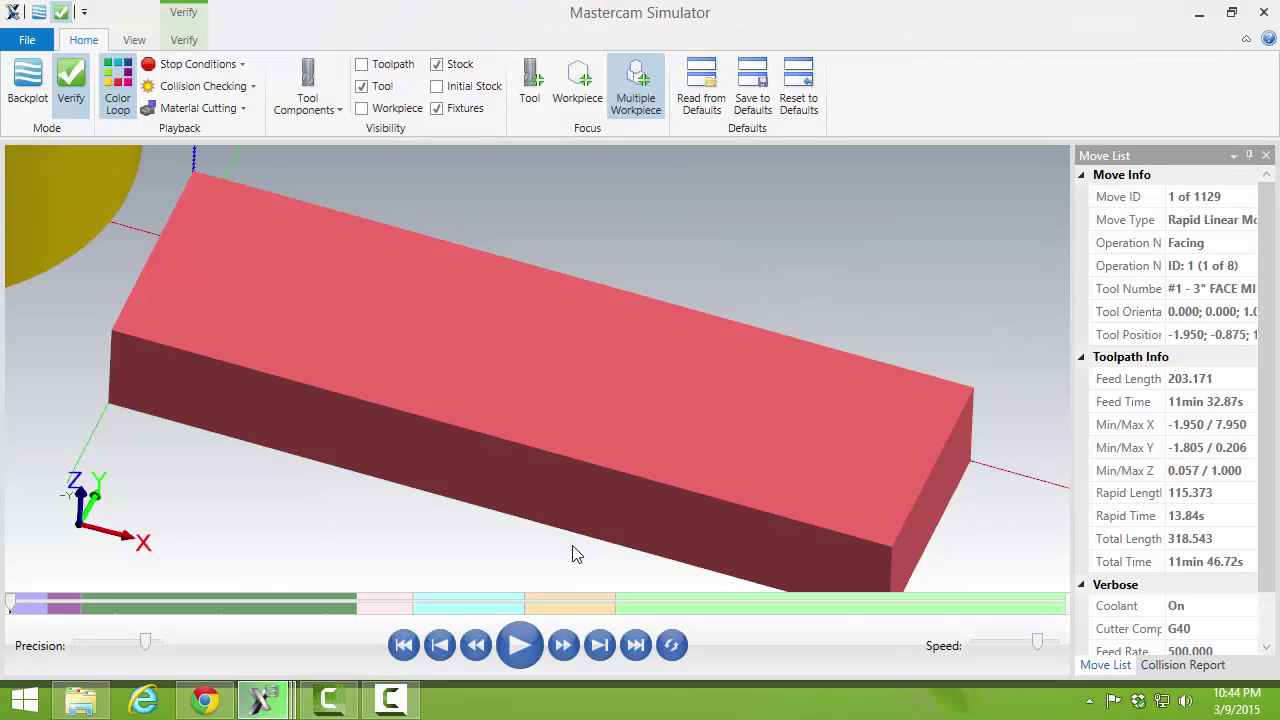
Step: Simulate all 1129 moves and hide the milling holder to see the engraving
{"action": "left_click", "coordinate": [520, 645]}
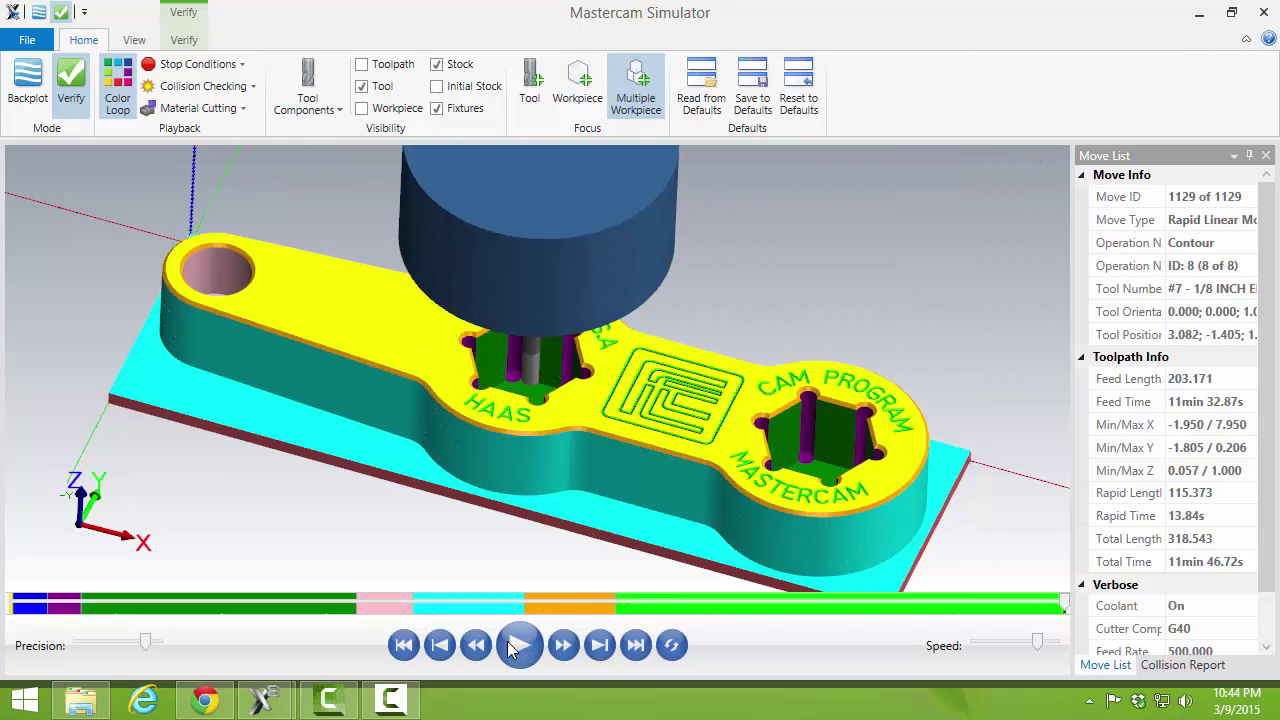
{"action": "left_click", "coordinate": [362, 87]}
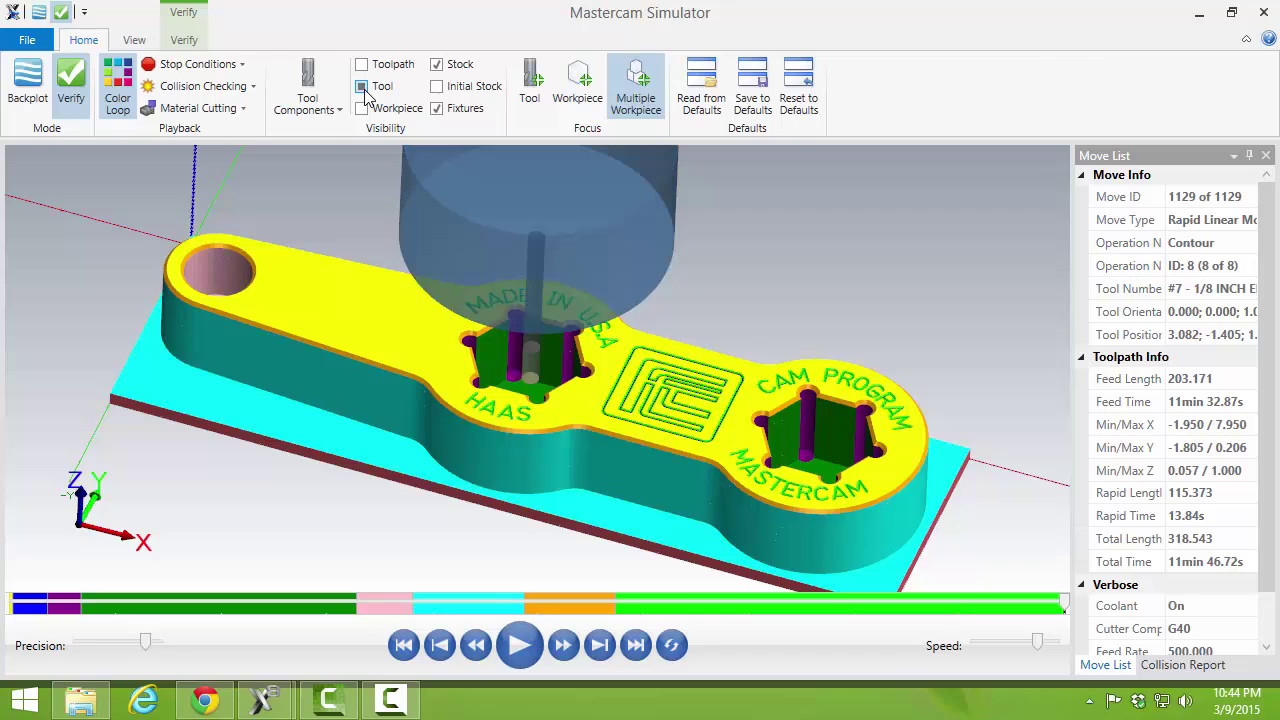
{"action": "left_click", "coordinate": [330, 108]}
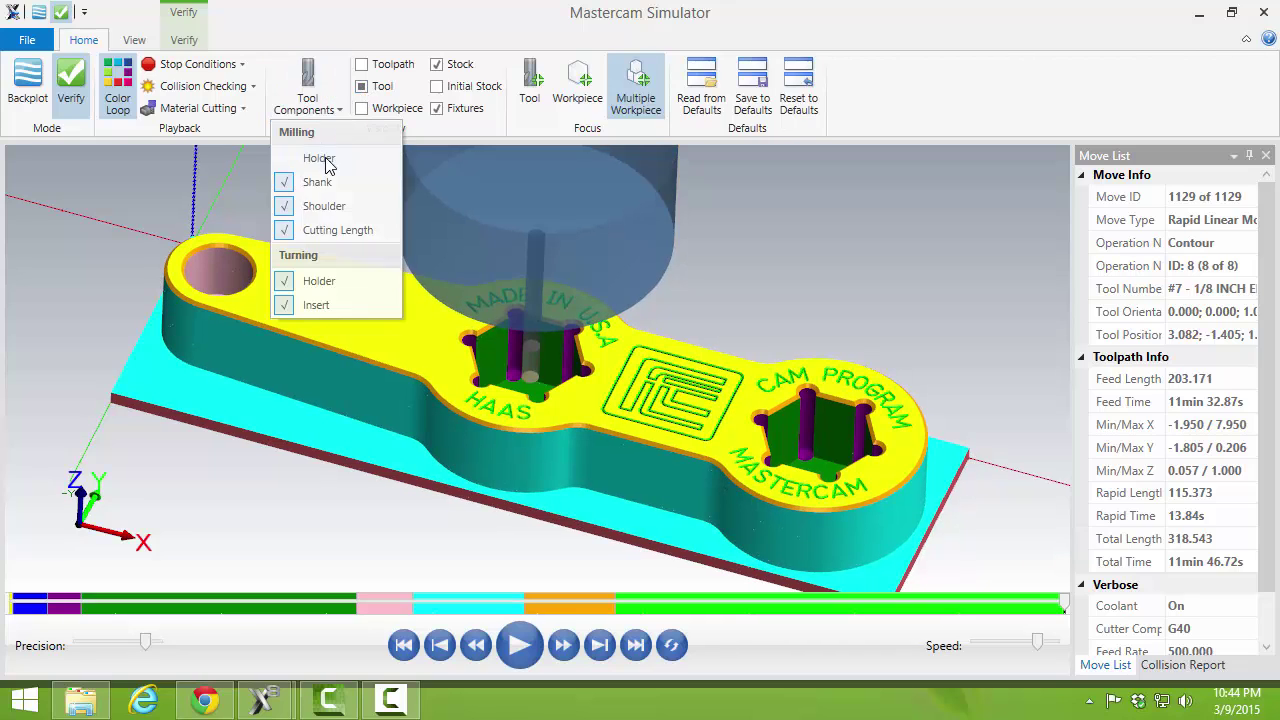
{"action": "left_click", "coordinate": [323, 163]}
Step: Rotate the engraved handle to inspect it from all sides, then close the simulator
{"action": "key", "text": "alt+1"}
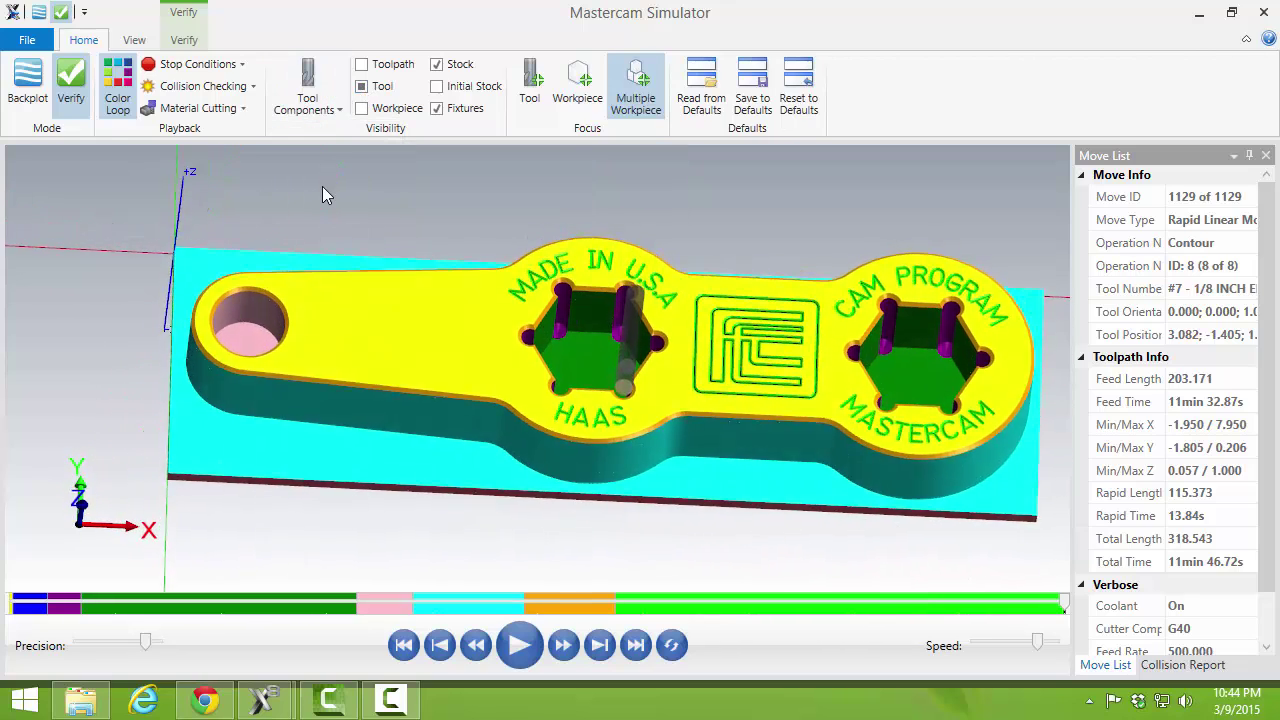
{"action": "key", "text": "Up"}
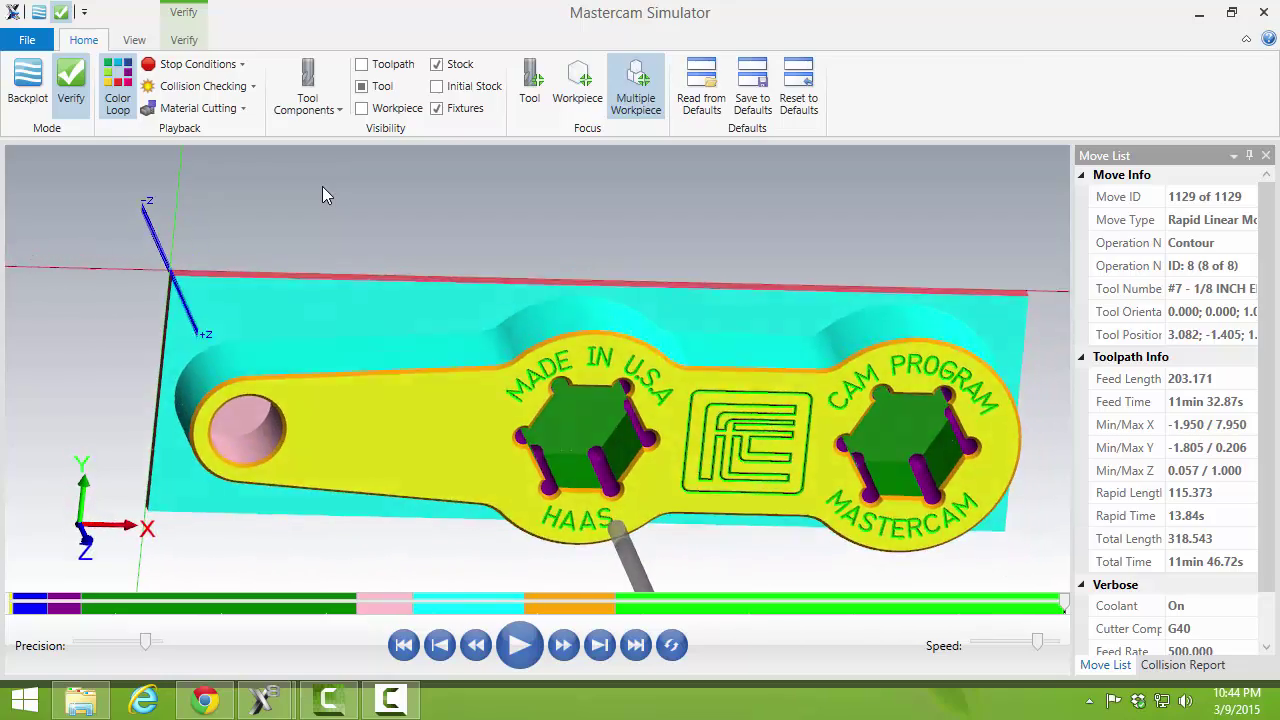
{"action": "key", "text": "Up"}
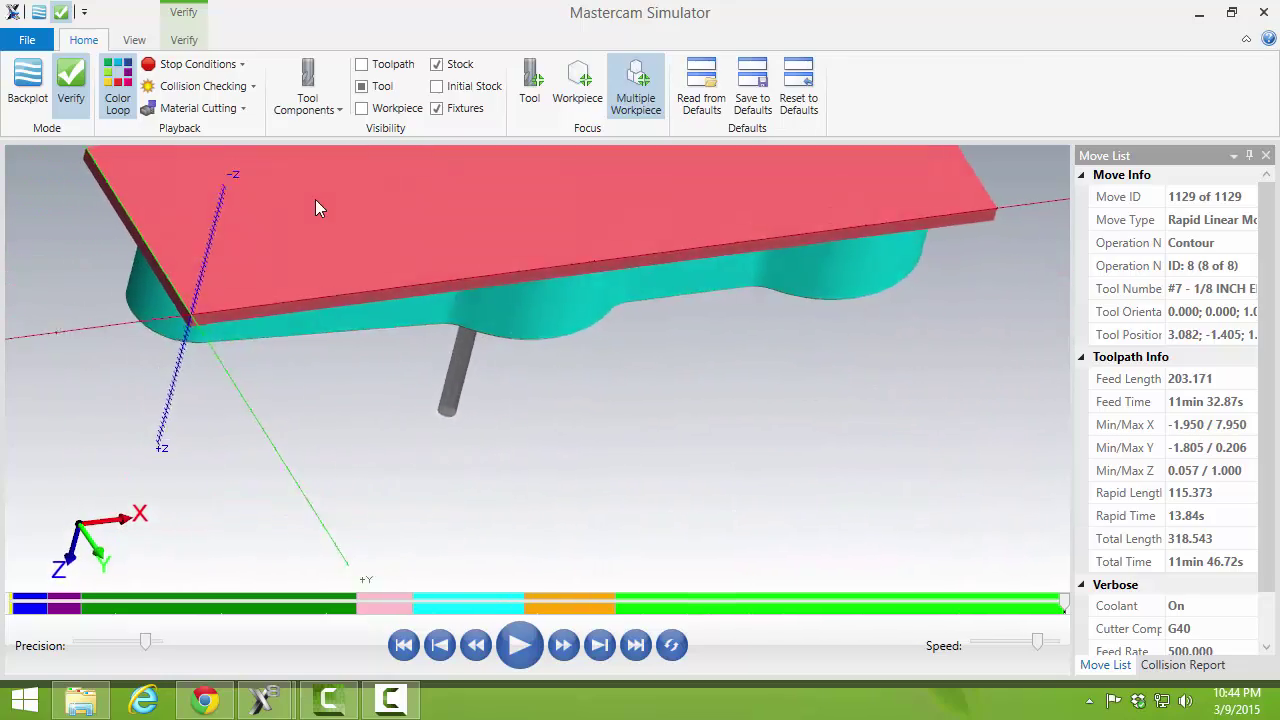
{"action": "key", "text": "Up"}
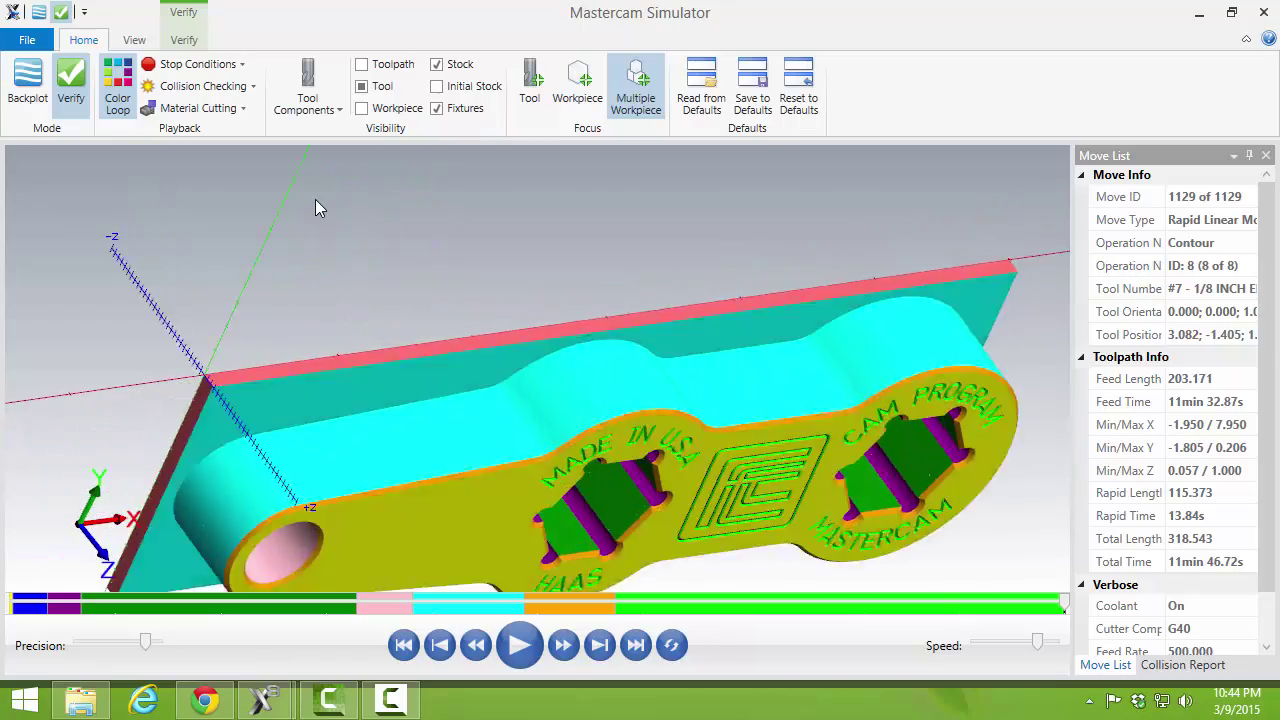
{"action": "key", "text": "Up"}
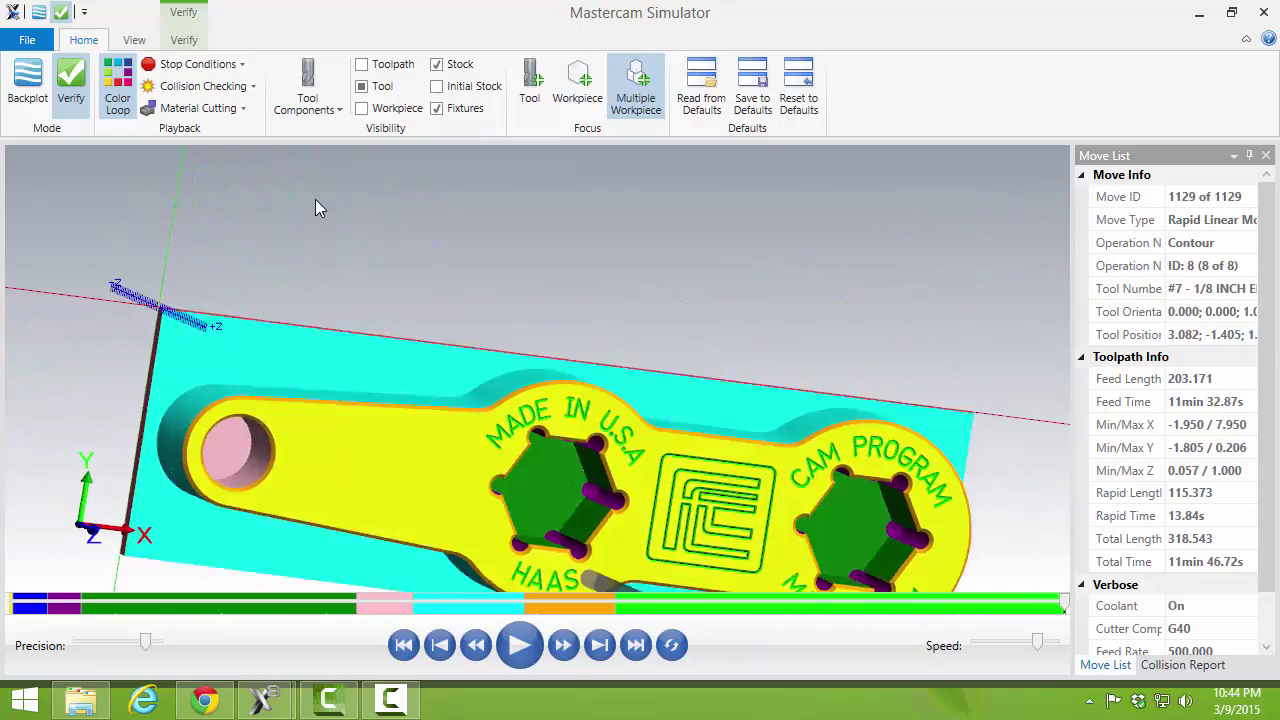
{"action": "key", "text": "Up"}
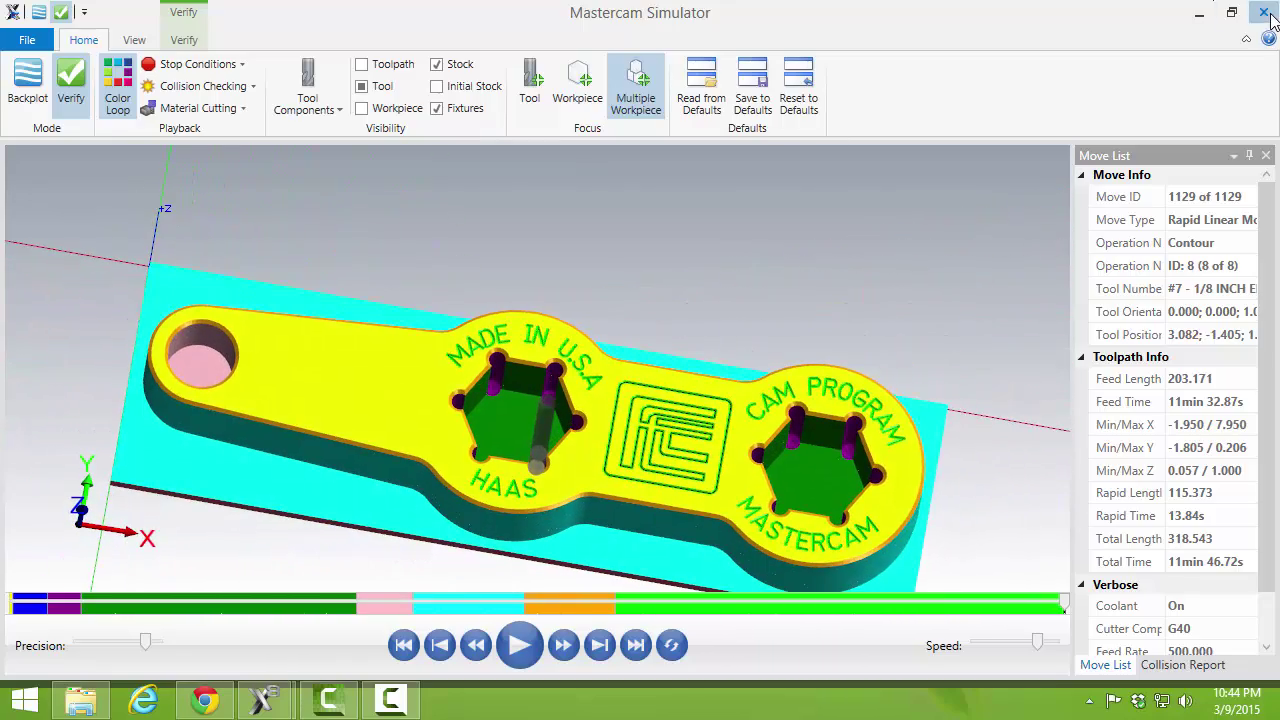
{"action": "left_click", "coordinate": [1265, 13]}
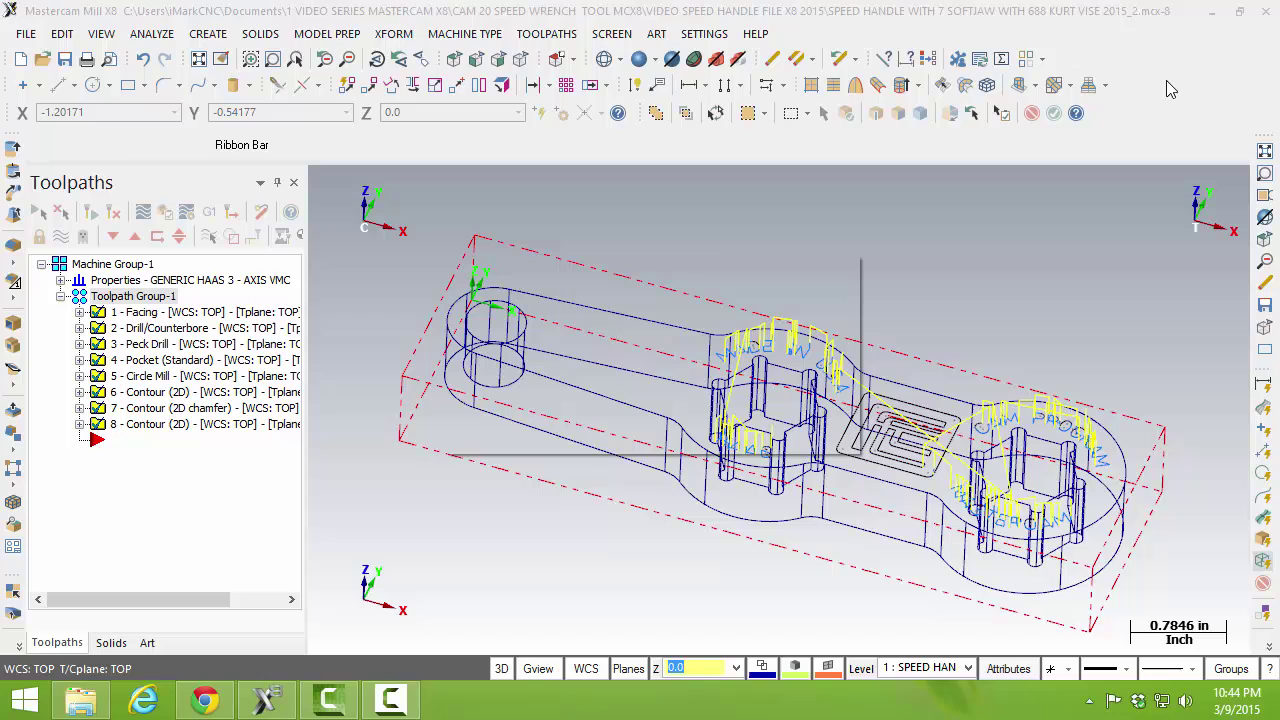
Step: Generate the Tool list report from the Toolpaths manager's context menu
{"action": "right_click", "coordinate": [231, 464]}
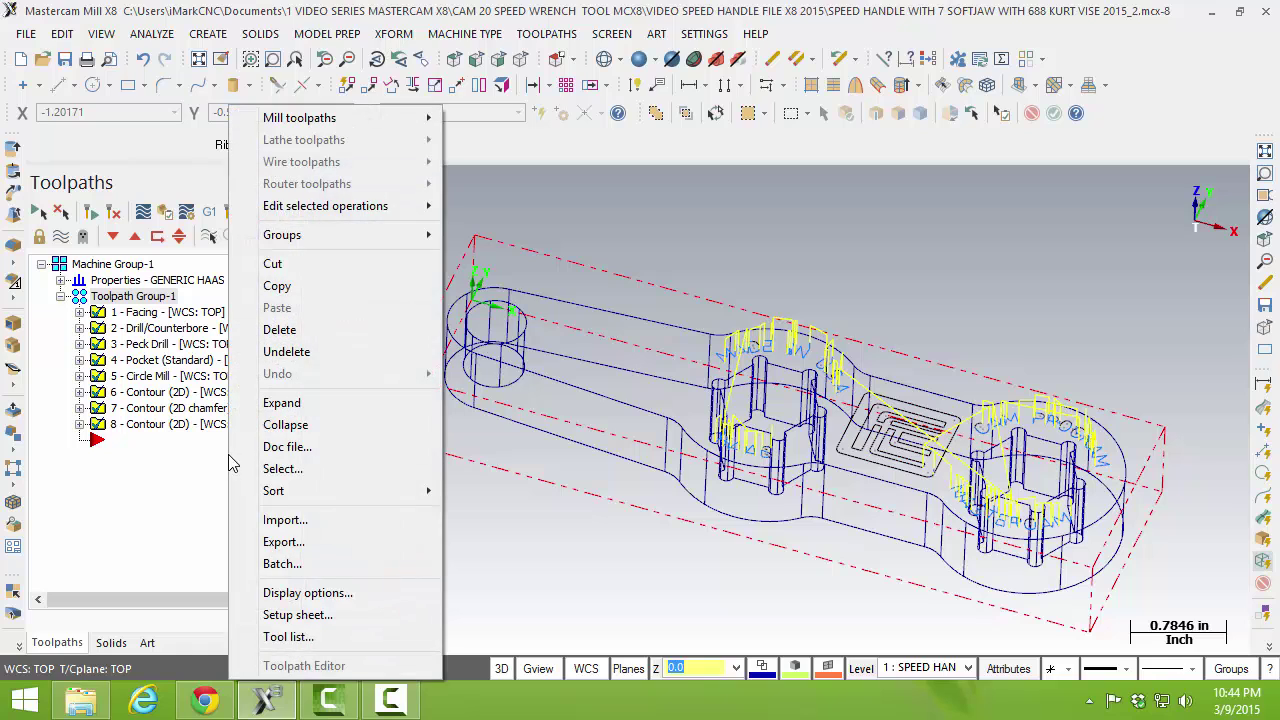
{"action": "left_click", "coordinate": [311, 638]}
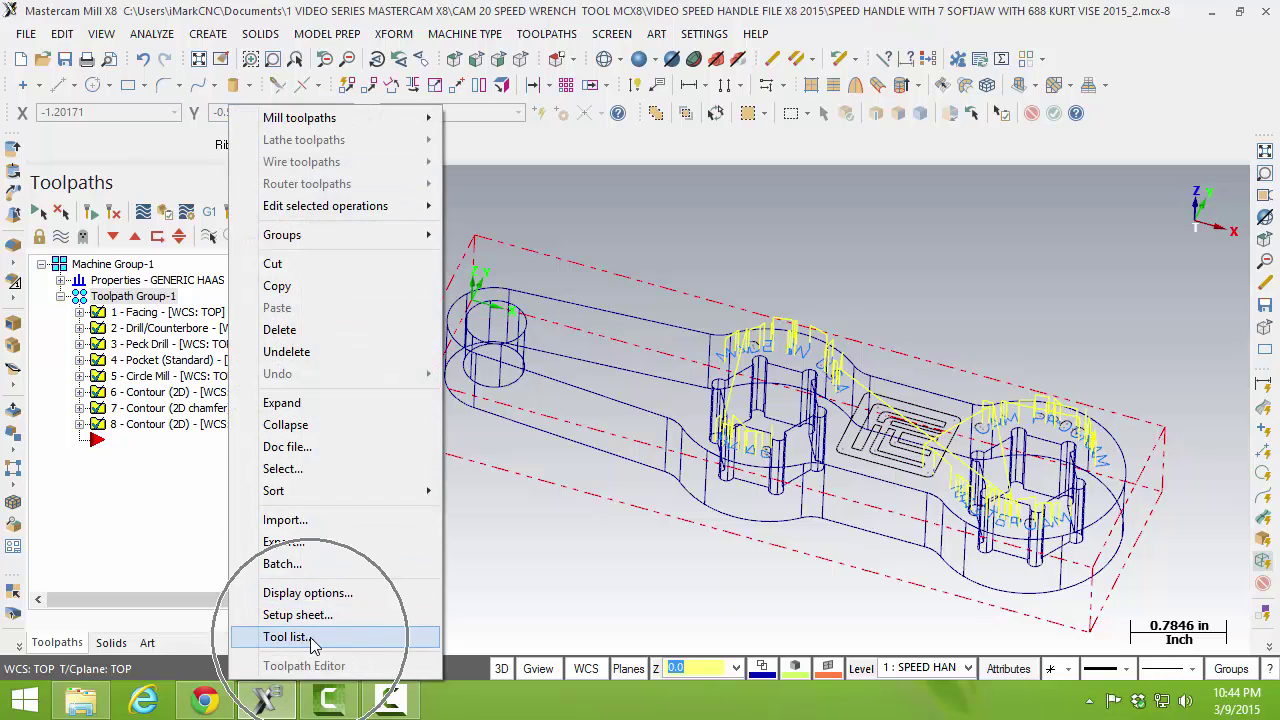
{"action": "left_click", "coordinate": [183, 530]}
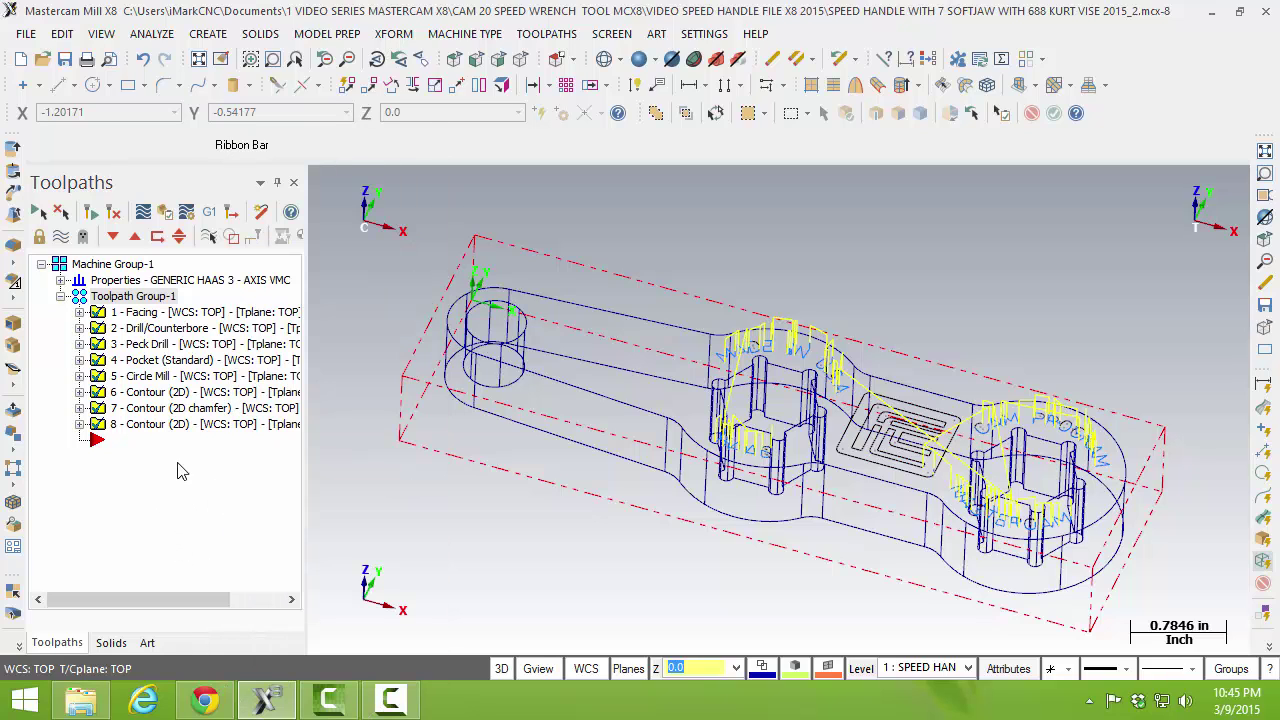
{"action": "left_click", "coordinate": [215, 482]}
{"action": "right_click", "coordinate": [207, 477]}
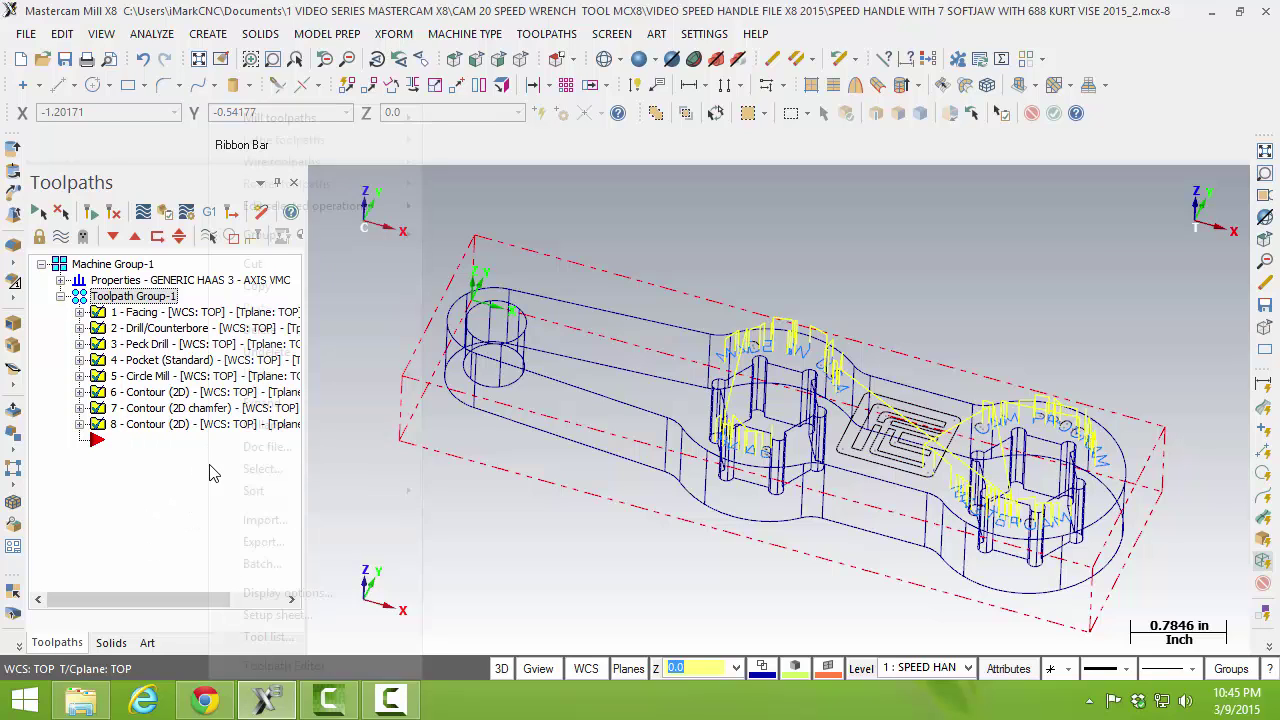
{"action": "left_click", "coordinate": [308, 641]}
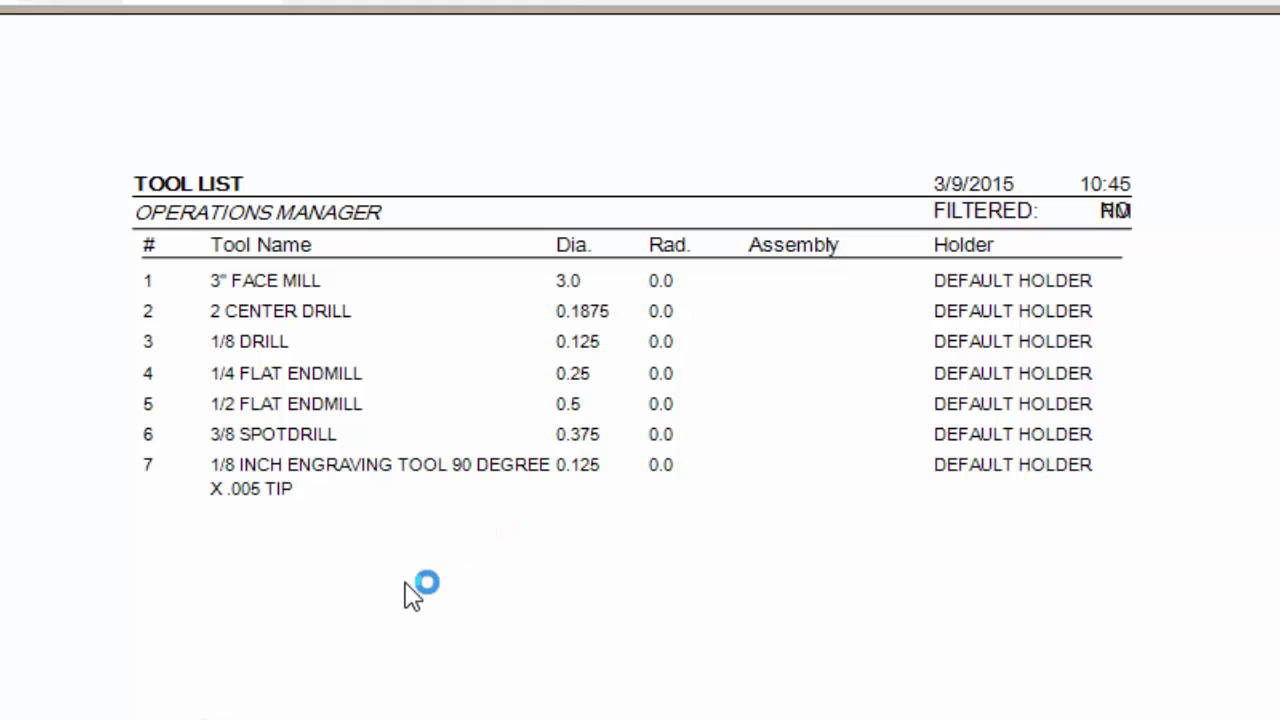
Step: Review the seven-tool Tool List report and close the report viewer
{"action": "left_click", "coordinate": [349, 290]}
{"action": "left_click", "coordinate": [340, 327]}
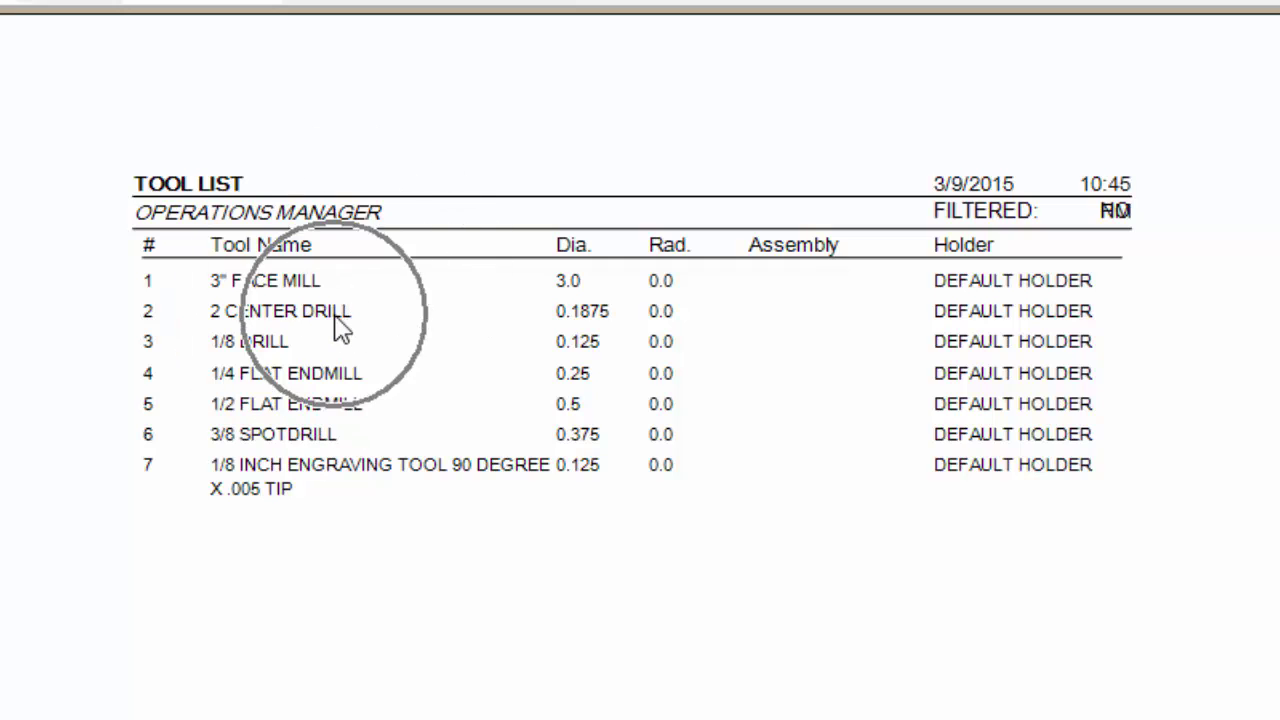
{"action": "left_click", "coordinate": [272, 365]}
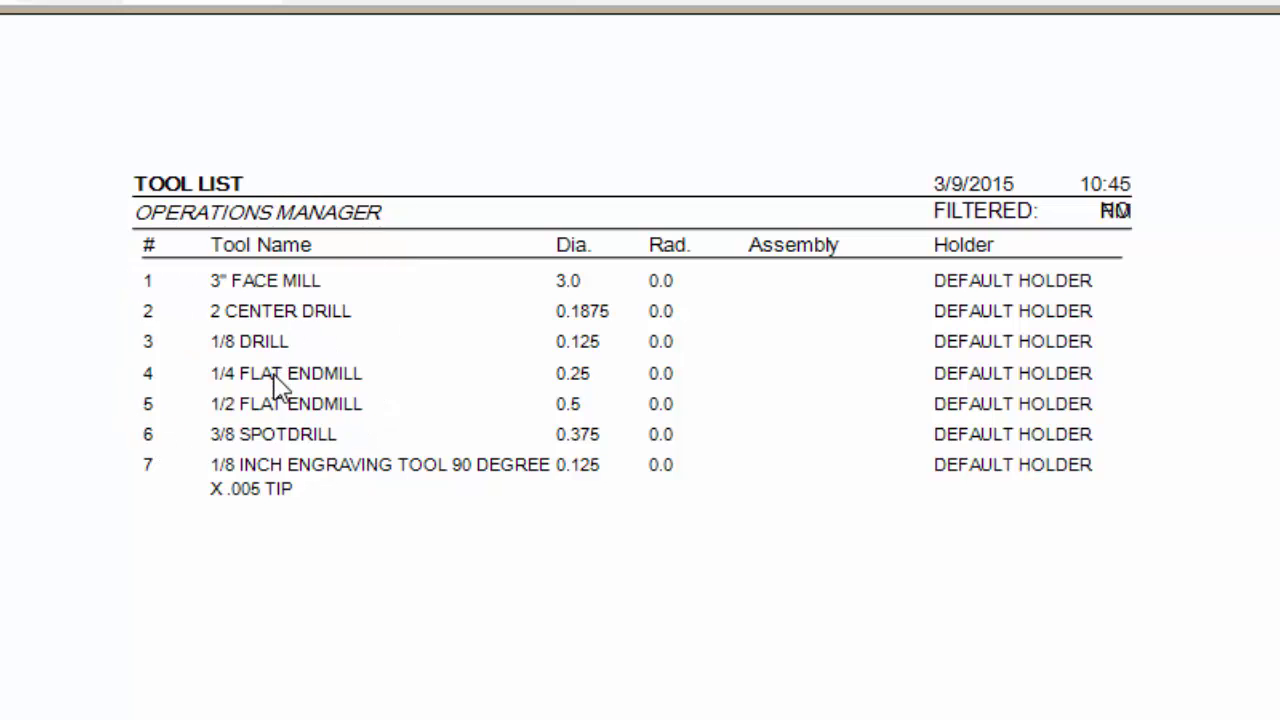
{"action": "left_click", "coordinate": [273, 374]}
{"action": "left_click", "coordinate": [272, 413]}
{"action": "left_click", "coordinate": [284, 448]}
{"action": "left_click", "coordinate": [298, 478]}
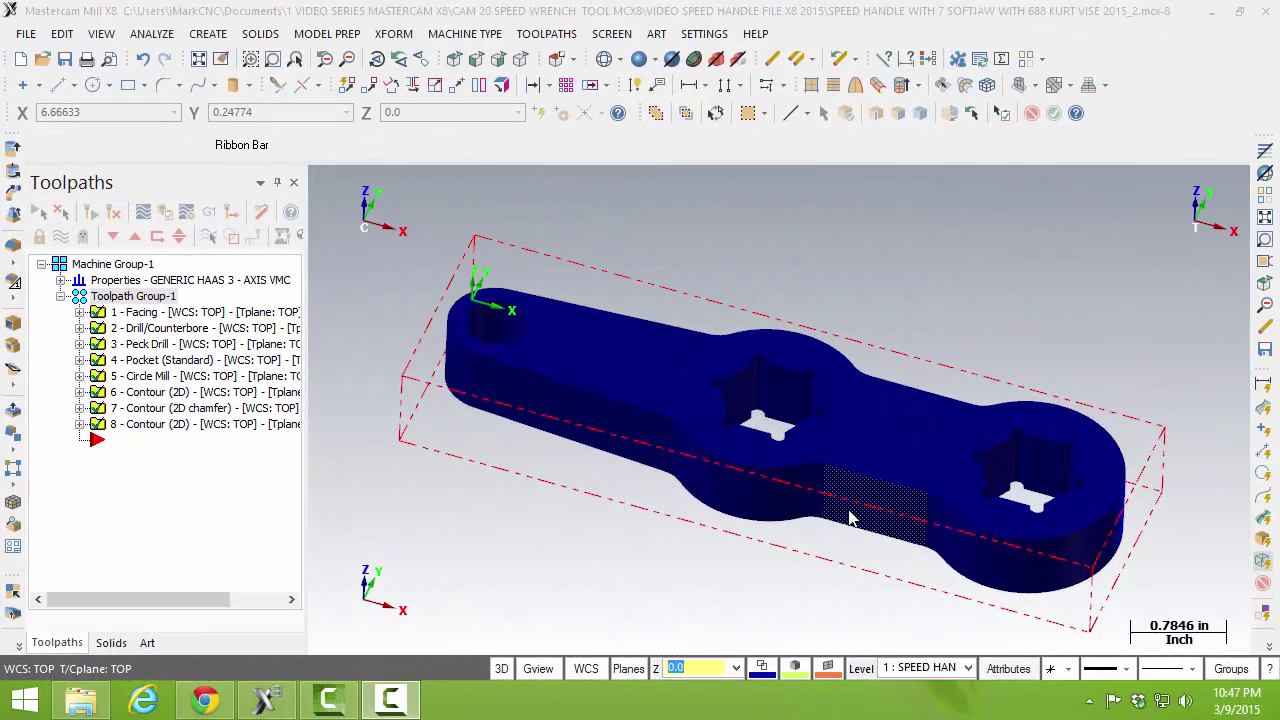
Step: Make all levels visible to show the wrench in the Kurt vise soft jaws, viewed isometrically
{"action": "scroll", "coordinate": [910, 352], "scroll_direction": "down", "scroll_amount": 4}
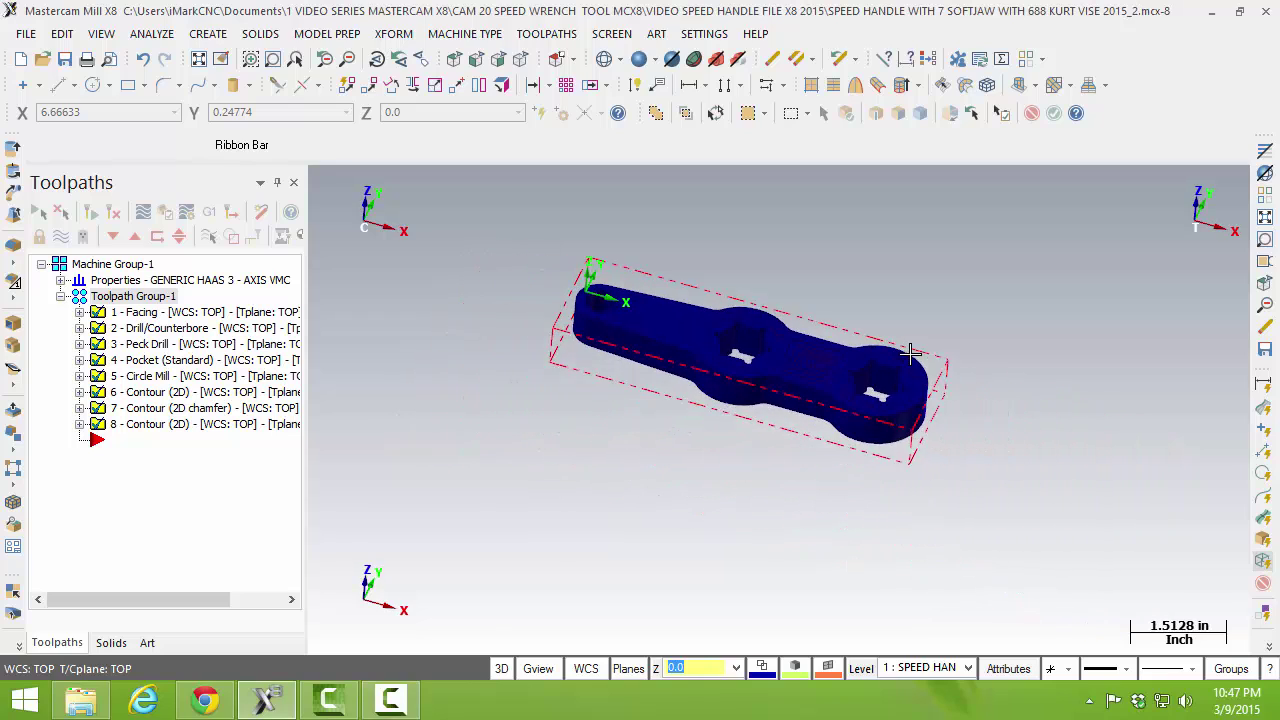
{"action": "scroll", "coordinate": [910, 352], "scroll_direction": "down", "scroll_amount": 1}
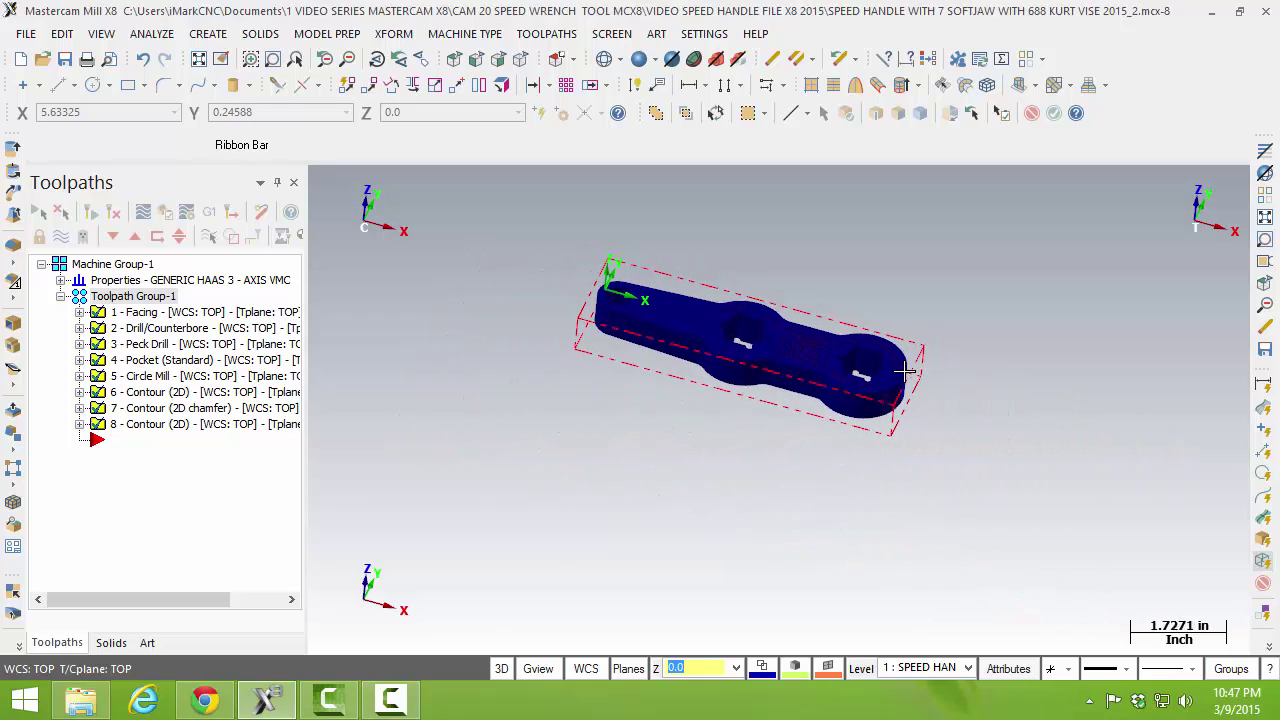
{"action": "left_click", "coordinate": [880, 670]}
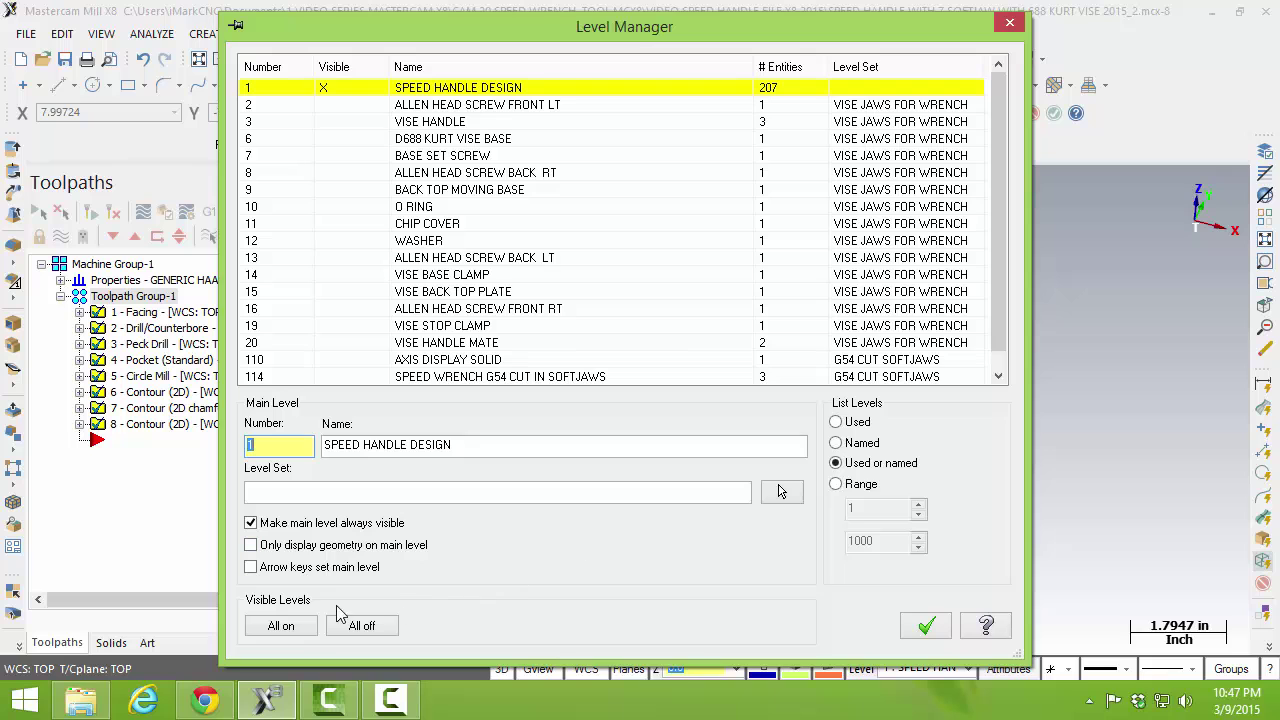
{"action": "left_click", "coordinate": [927, 627]}
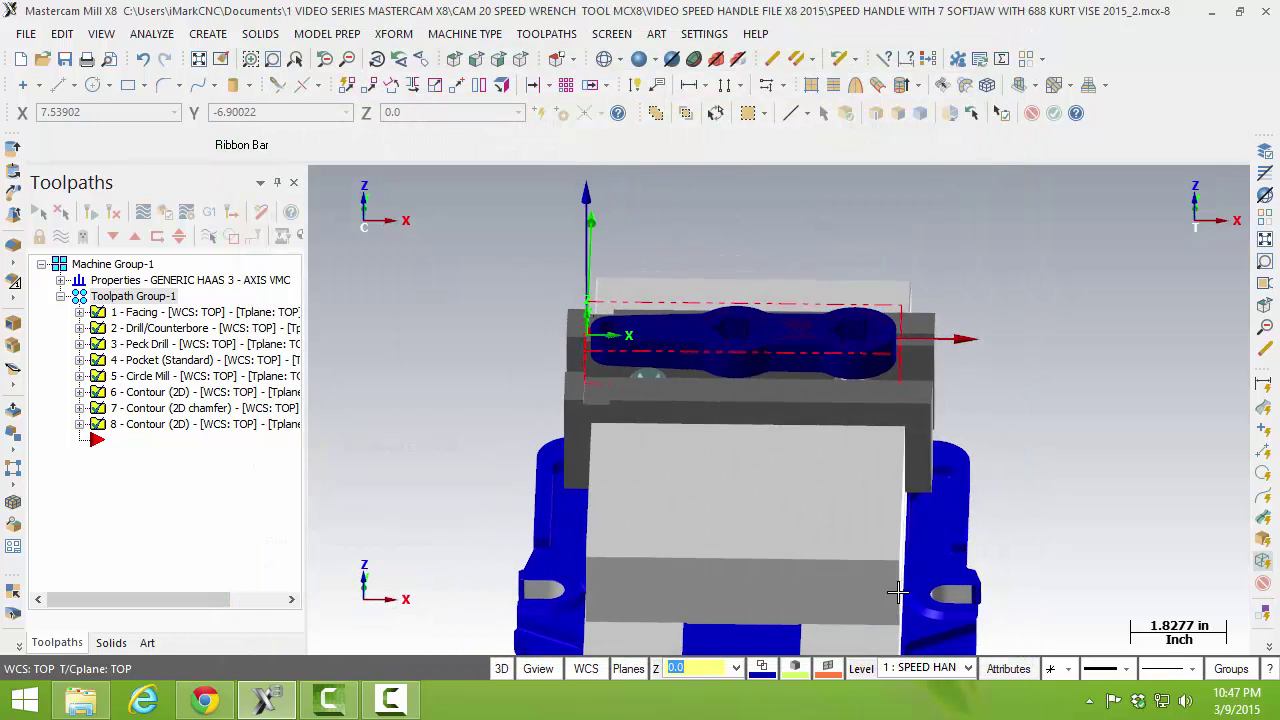
{"action": "key", "text": "alt+7"}
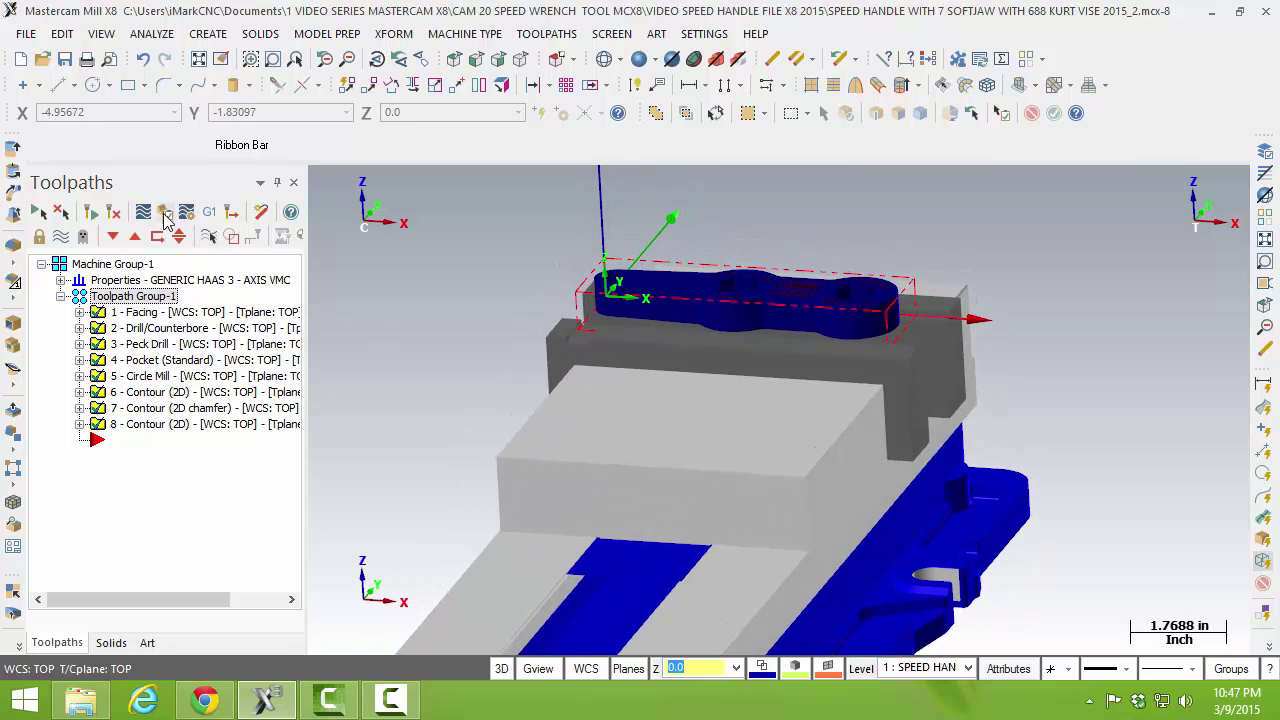
Step: Play the backplot of all eight operations against the vise setup, then close Backplot
{"action": "left_click", "coordinate": [146, 215]}
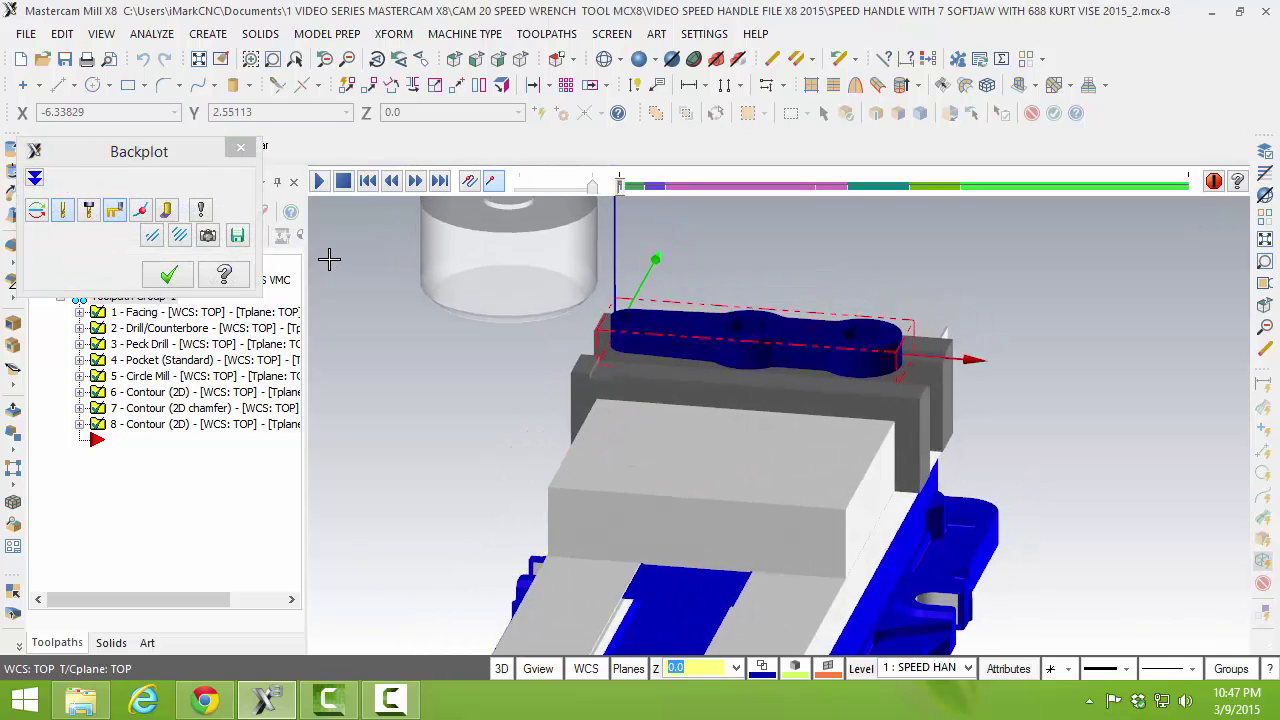
{"action": "left_click", "coordinate": [320, 182]}
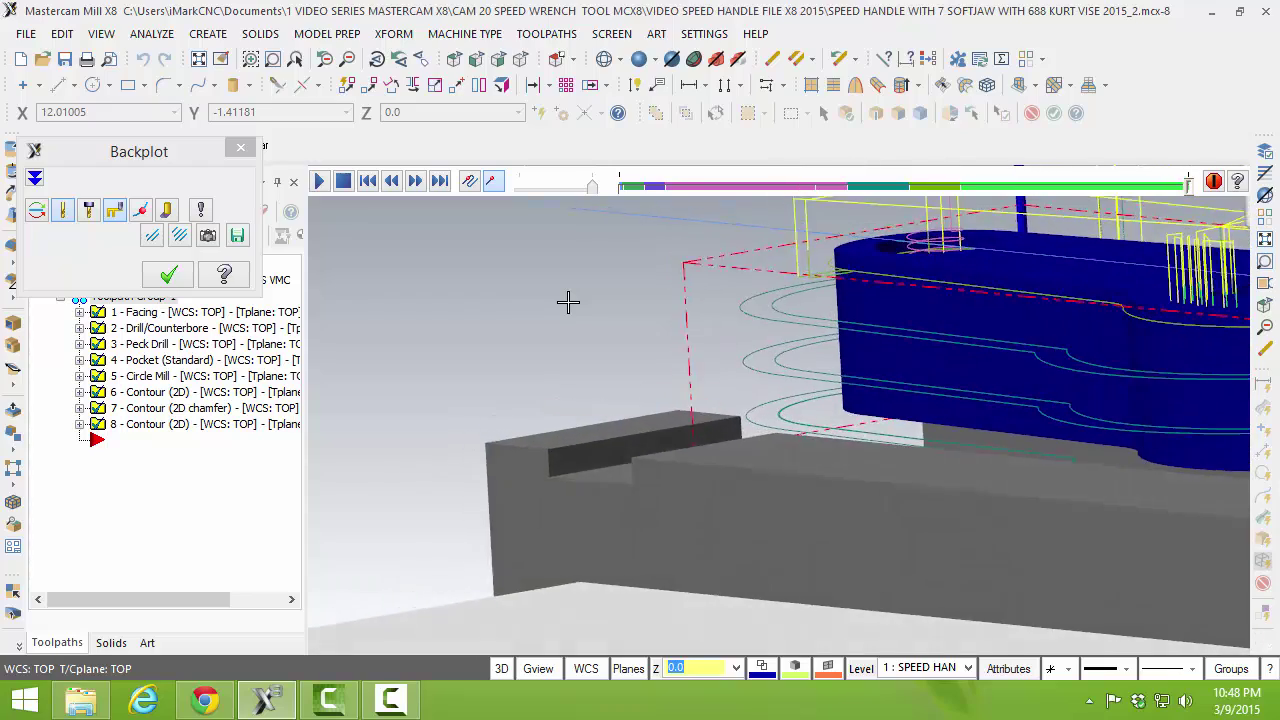
{"action": "left_click", "coordinate": [181, 274]}
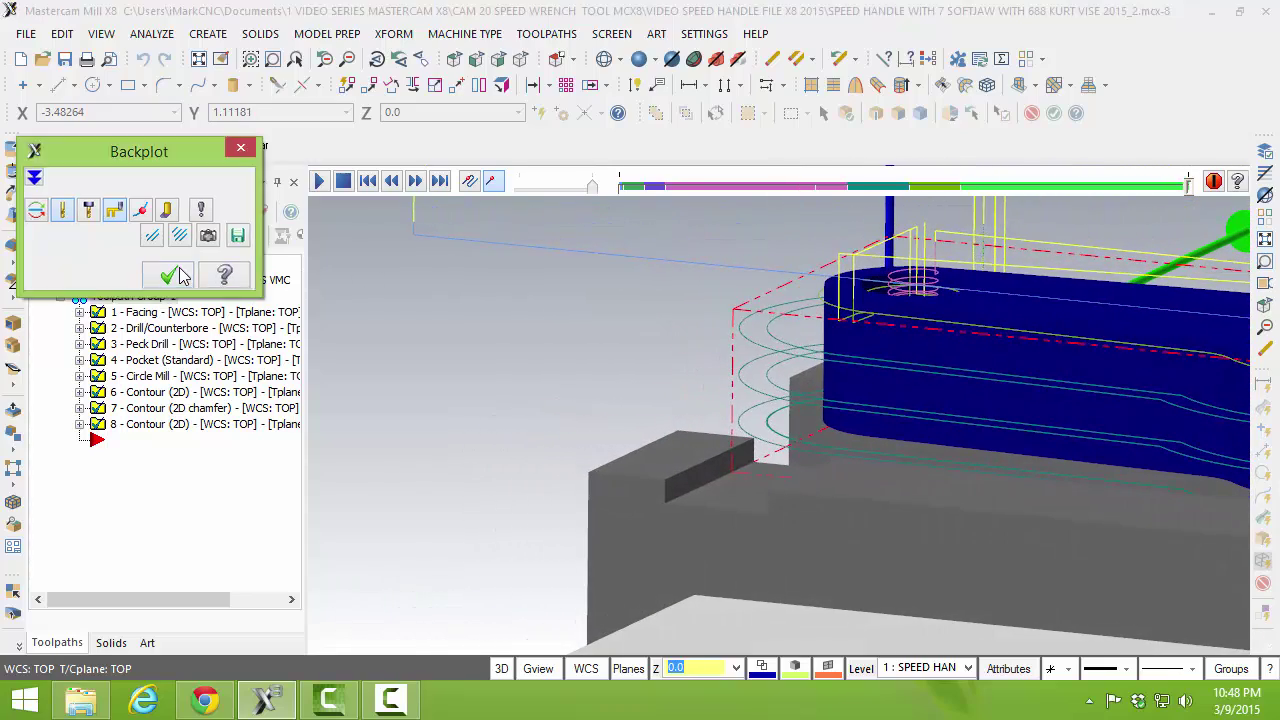
{"action": "left_click", "coordinate": [170, 275]}
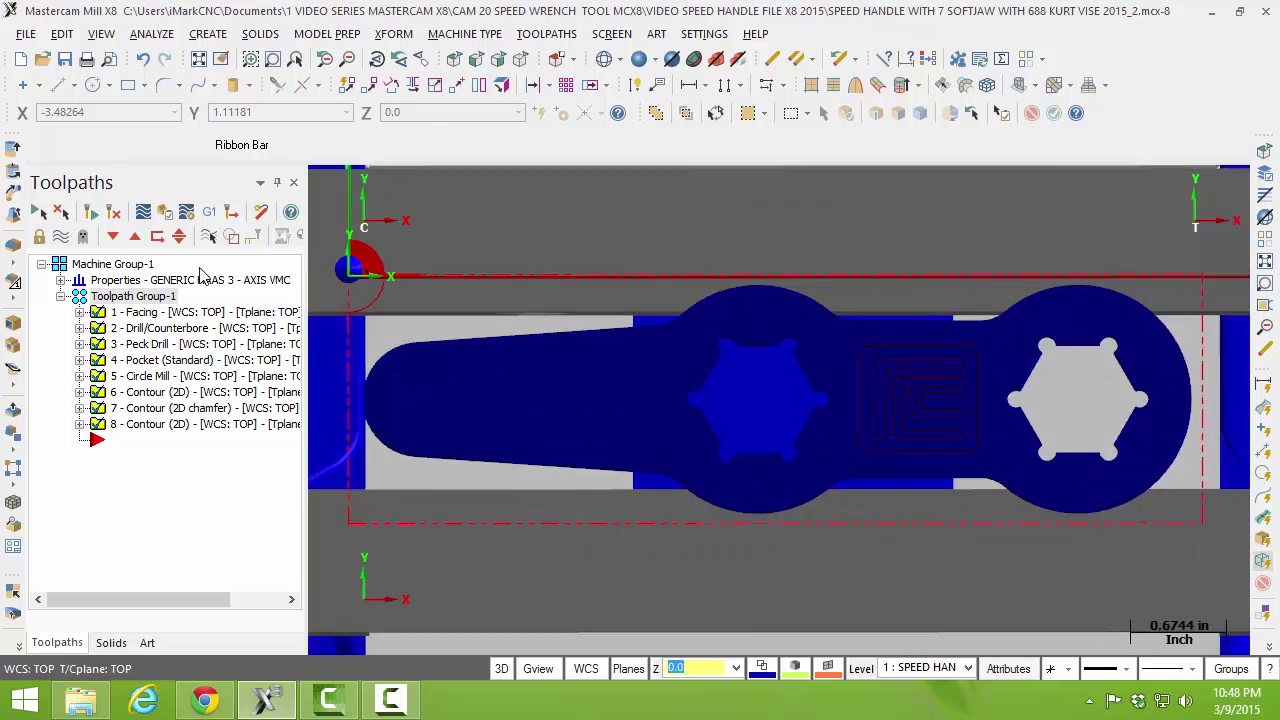
Step: Zoom a top view onto the part between the jaws and replay the backplot
{"action": "key", "text": "F1"}
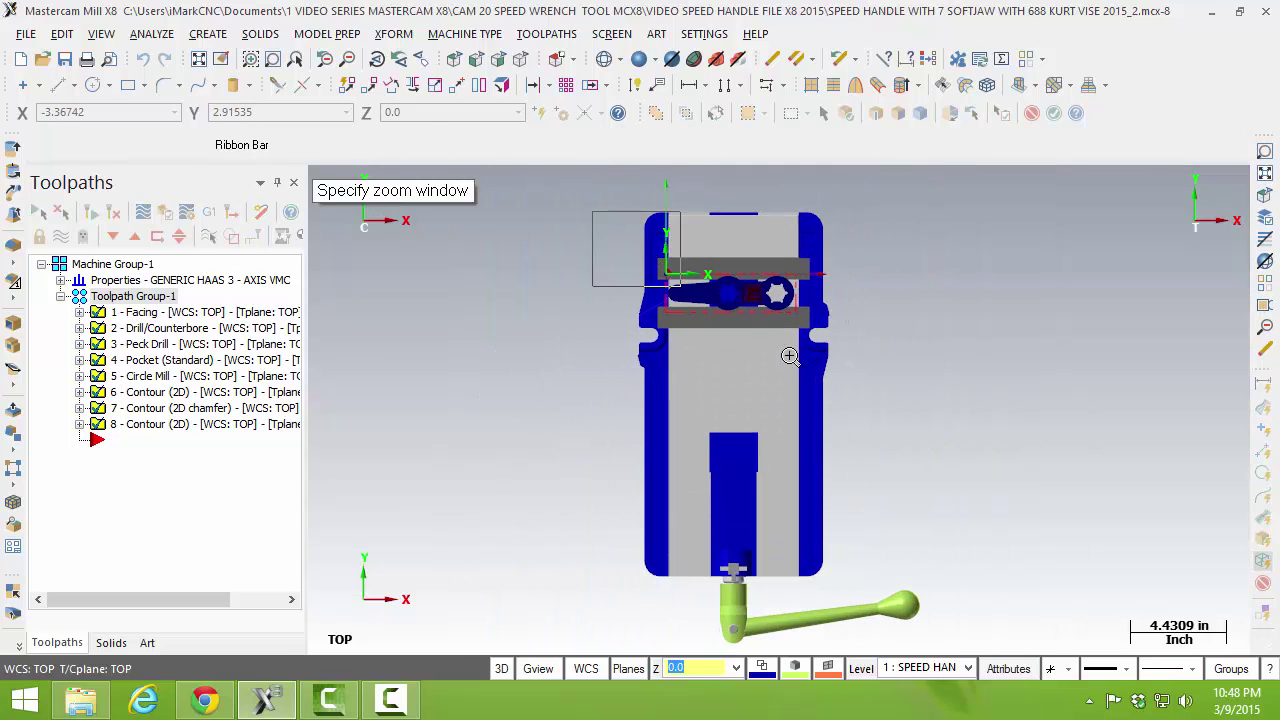
{"action": "left_click_drag", "start_coordinate": [950, 437], "coordinate": [590, 205]}
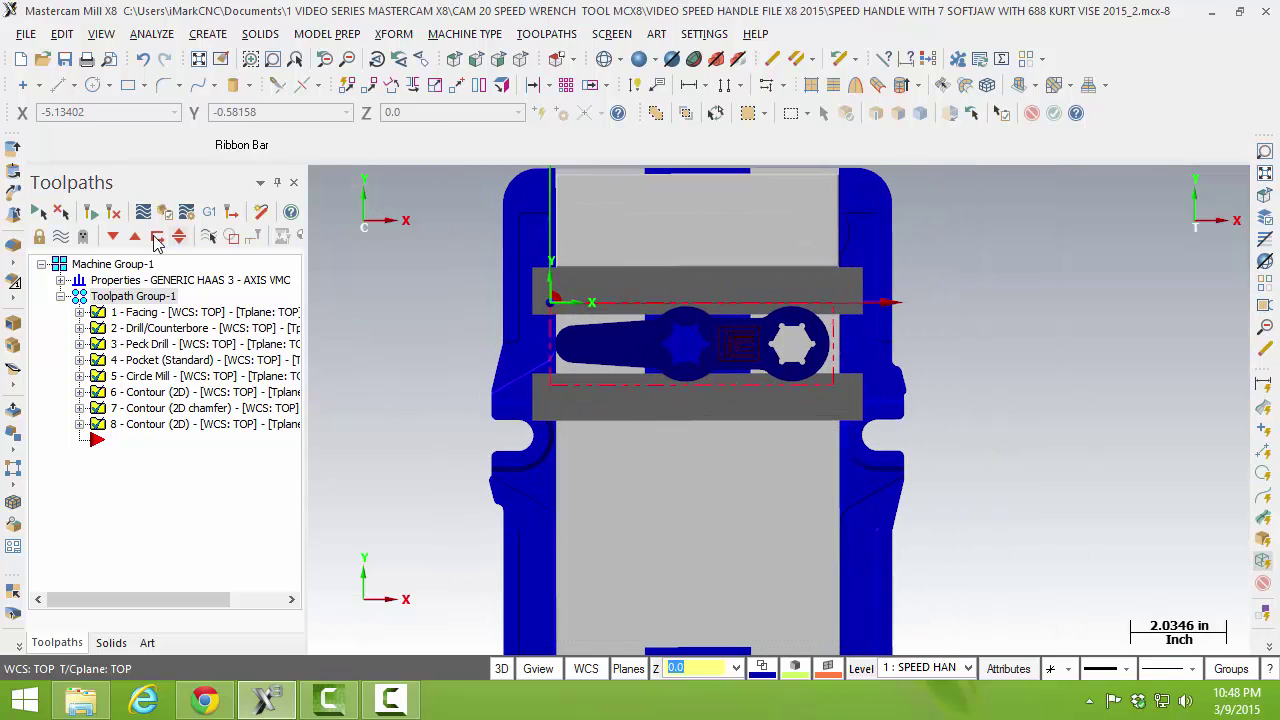
{"action": "left_click", "coordinate": [142, 214]}
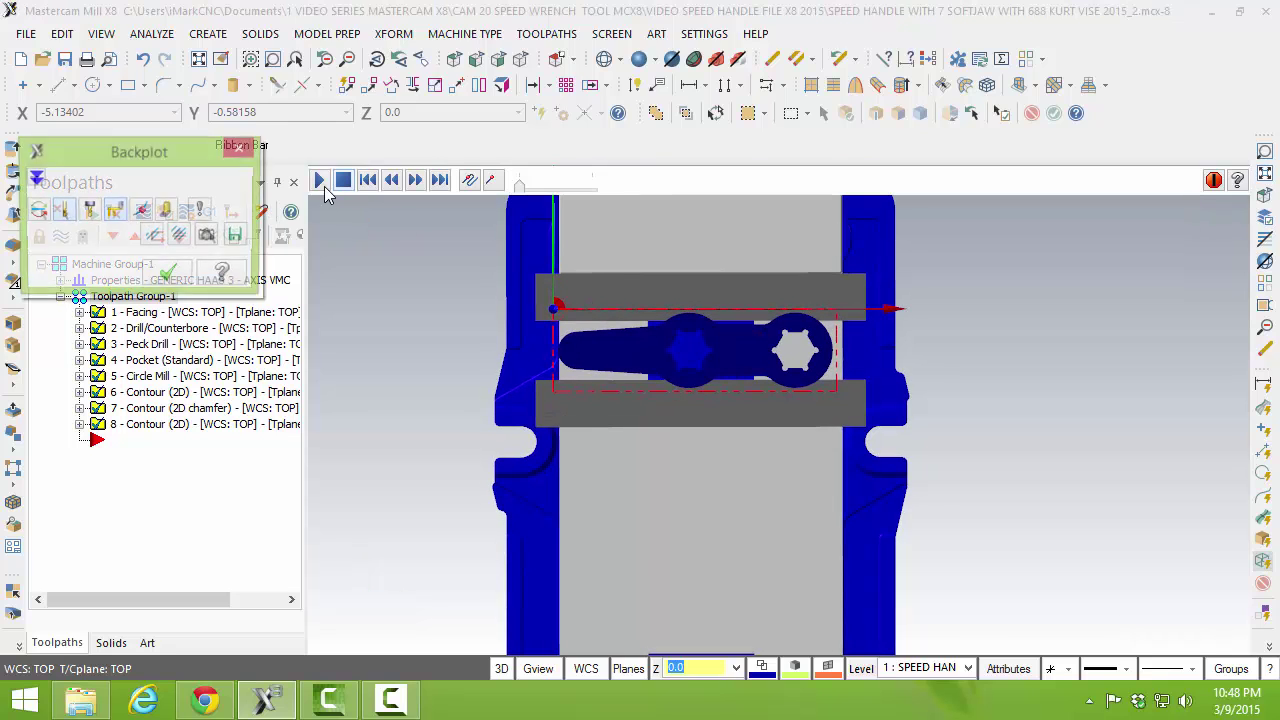
{"action": "left_click", "coordinate": [321, 183]}
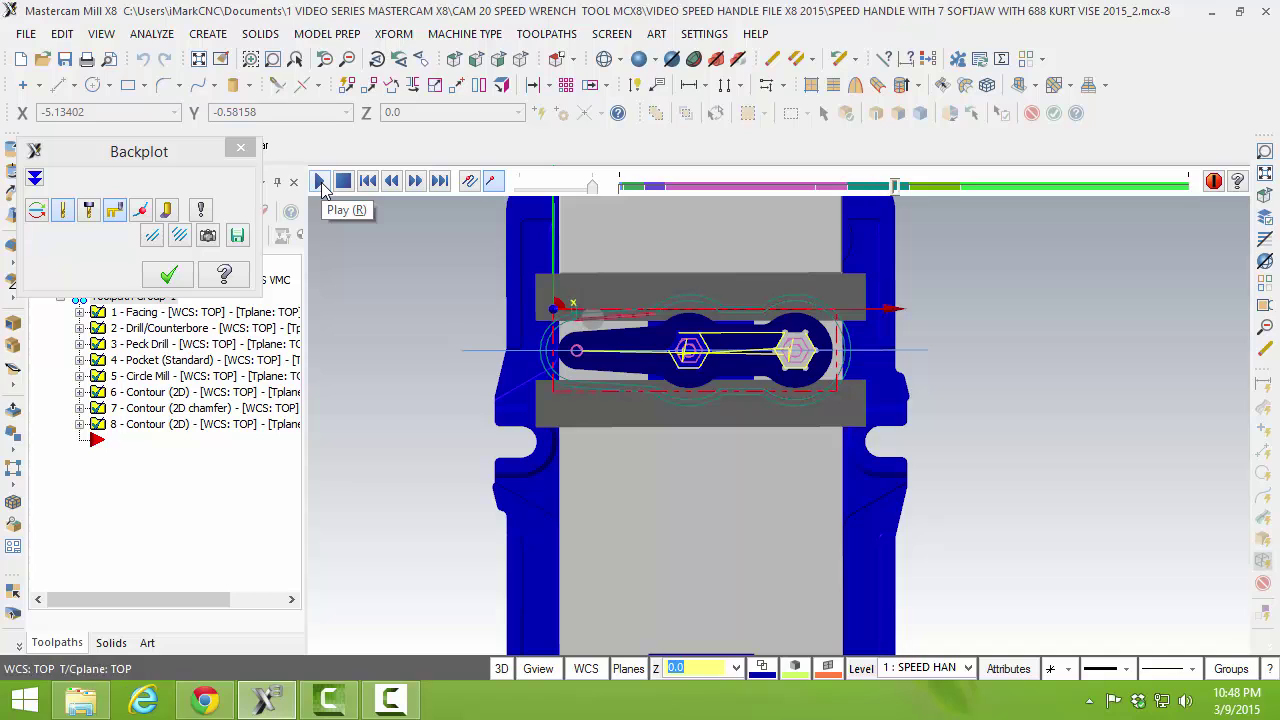
Step: Check the backplot in wireframe and shaded, tilt the view, then close Backplot
{"action": "key", "text": "alt+s"}
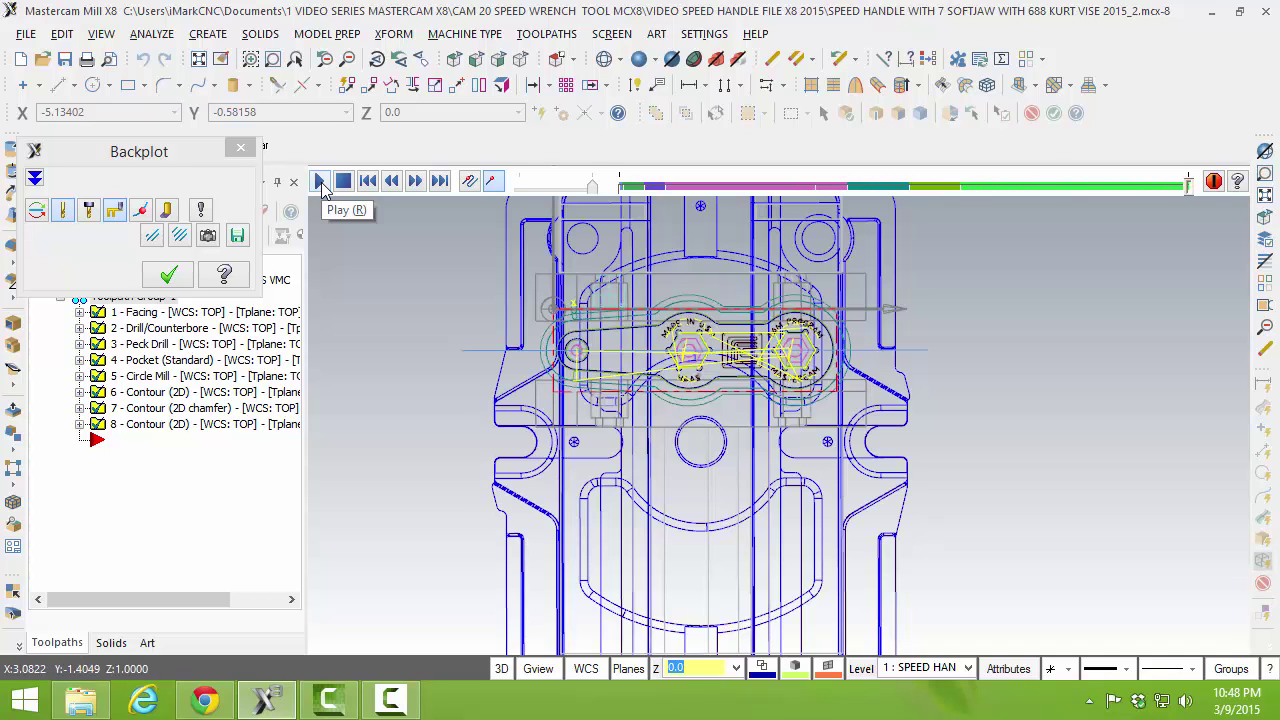
{"action": "key", "text": "alt+s"}
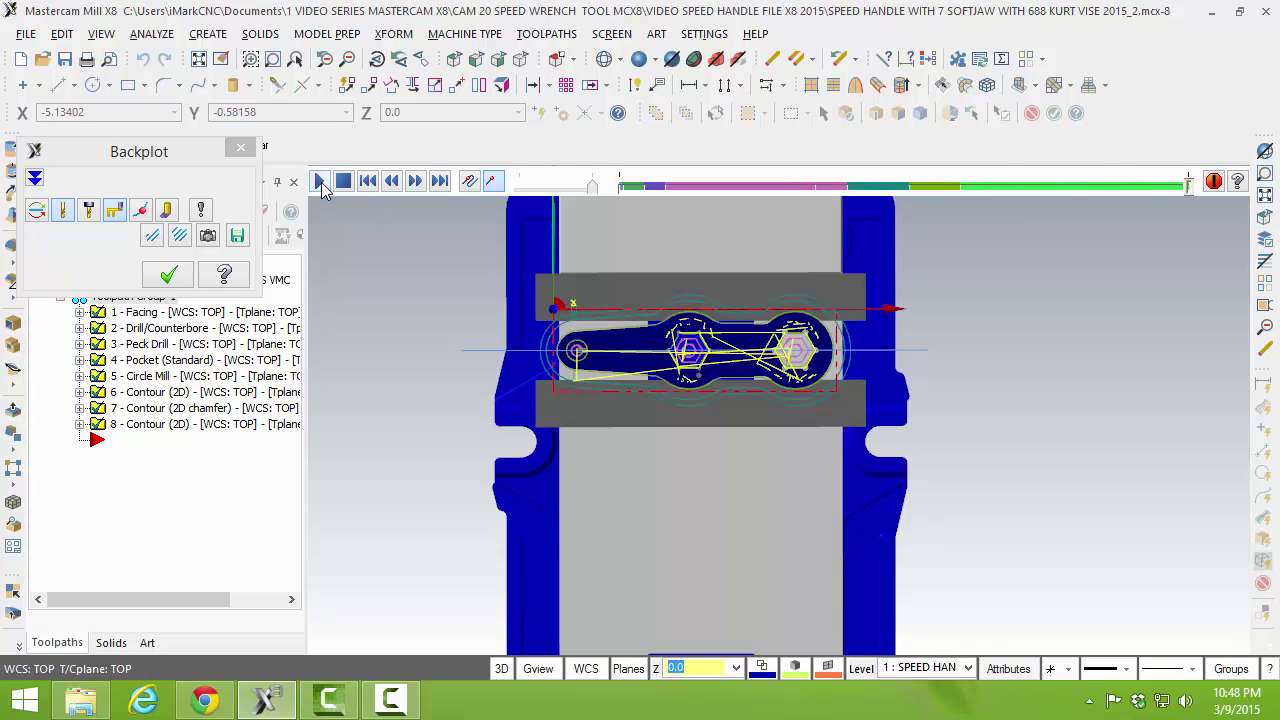
{"action": "middle_click_drag", "start_coordinate": [366, 231], "coordinate": [812, 467]}
{"action": "left_click", "coordinate": [170, 276]}
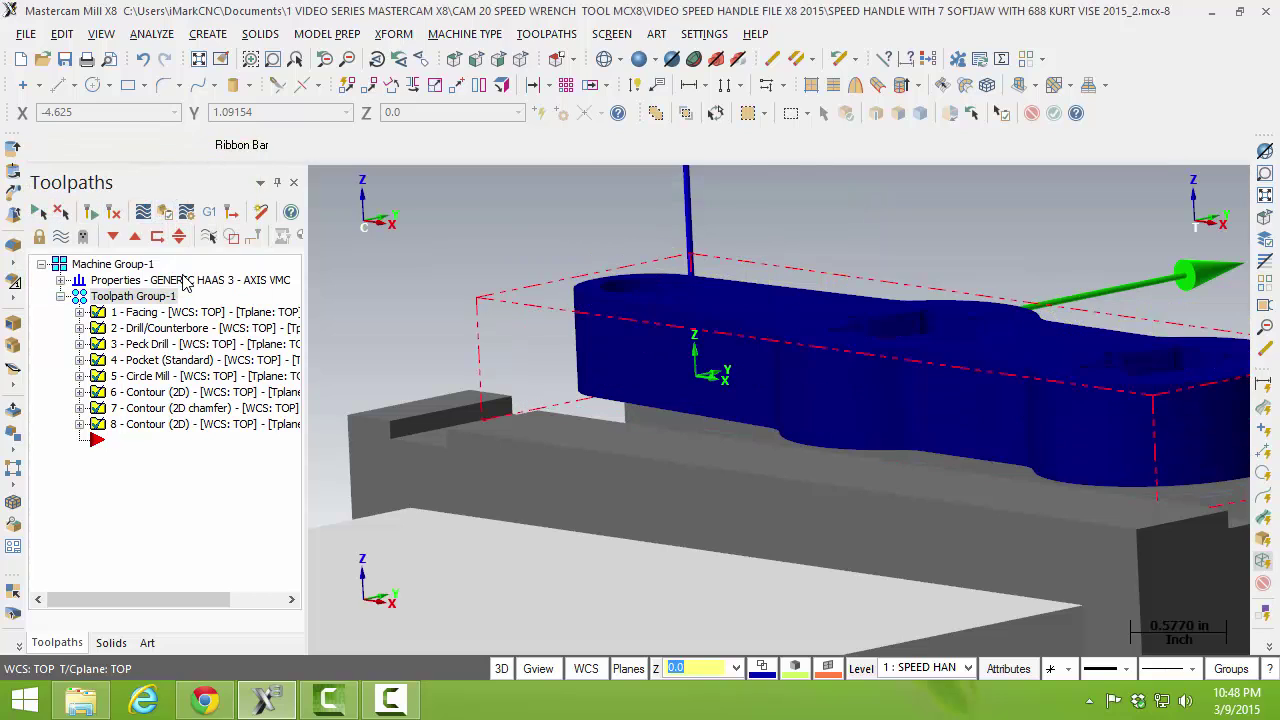